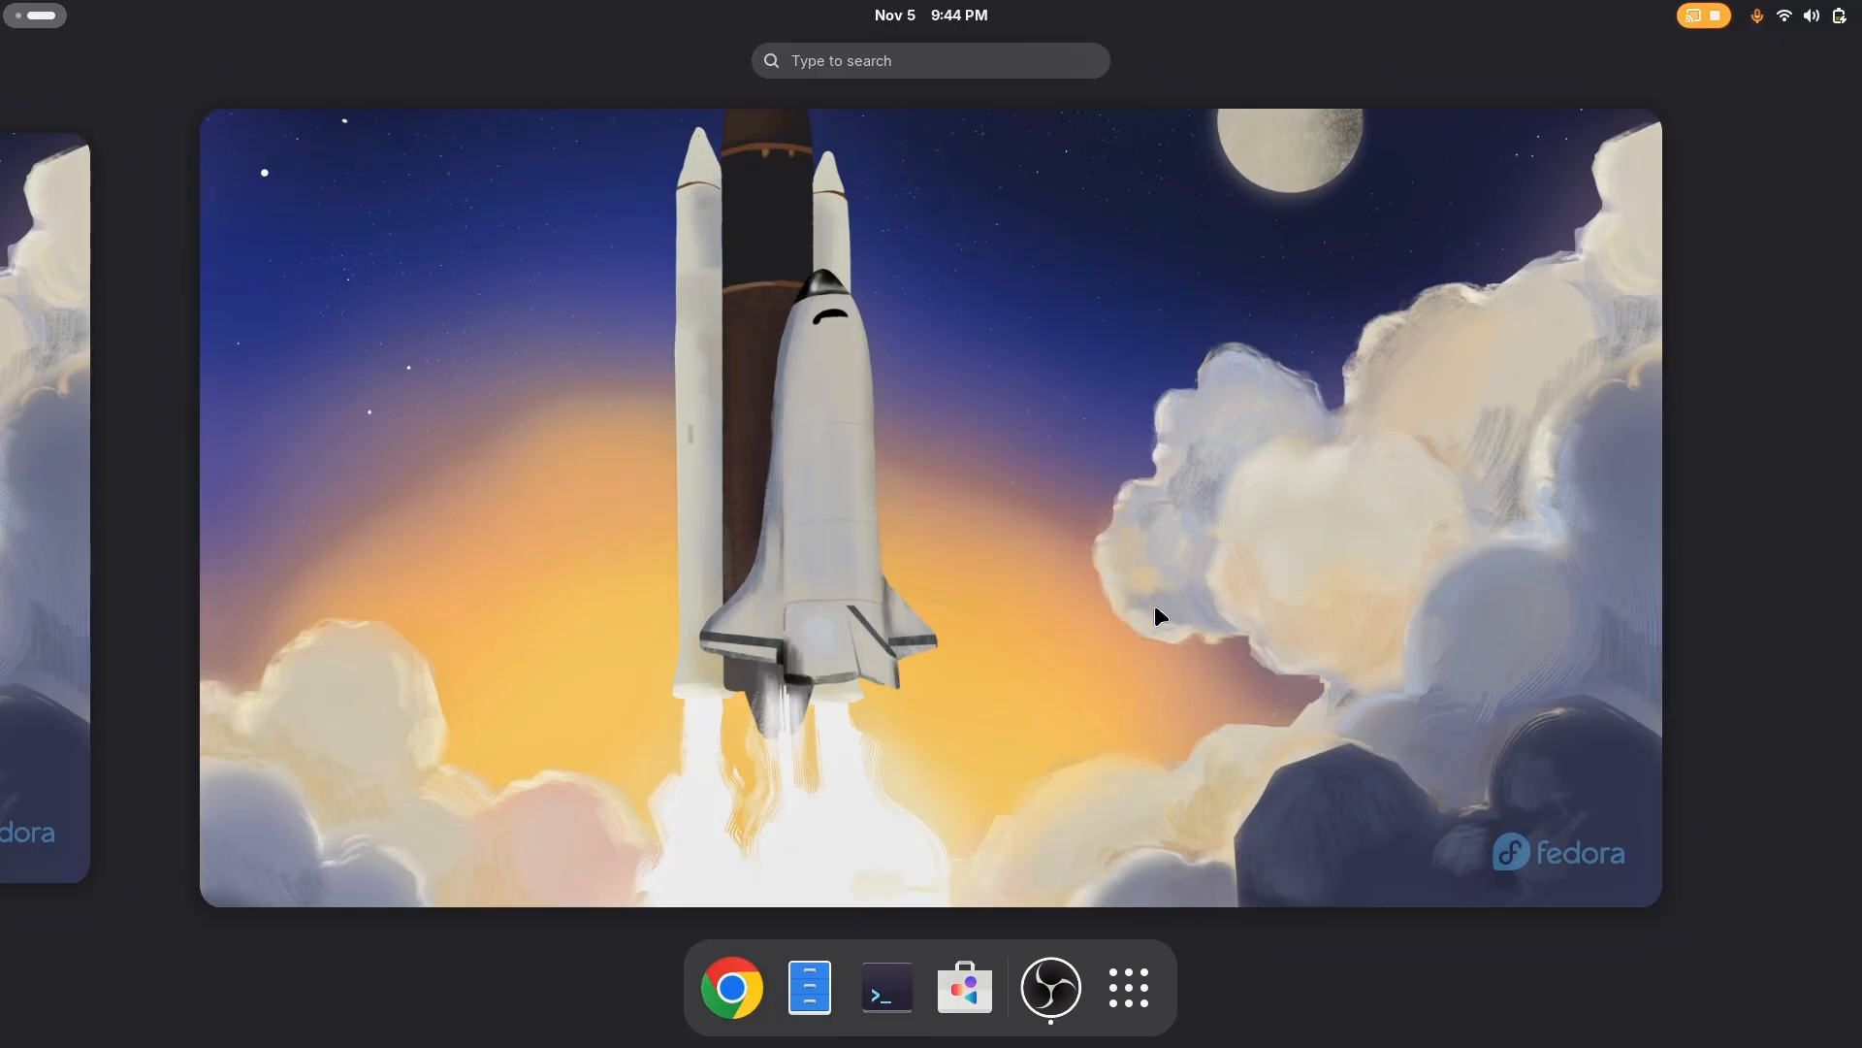
# Open Extension Manager and install the User Themes extension from the online catalogue
pyautogui.write('ex')
pyautogui.press('Return')
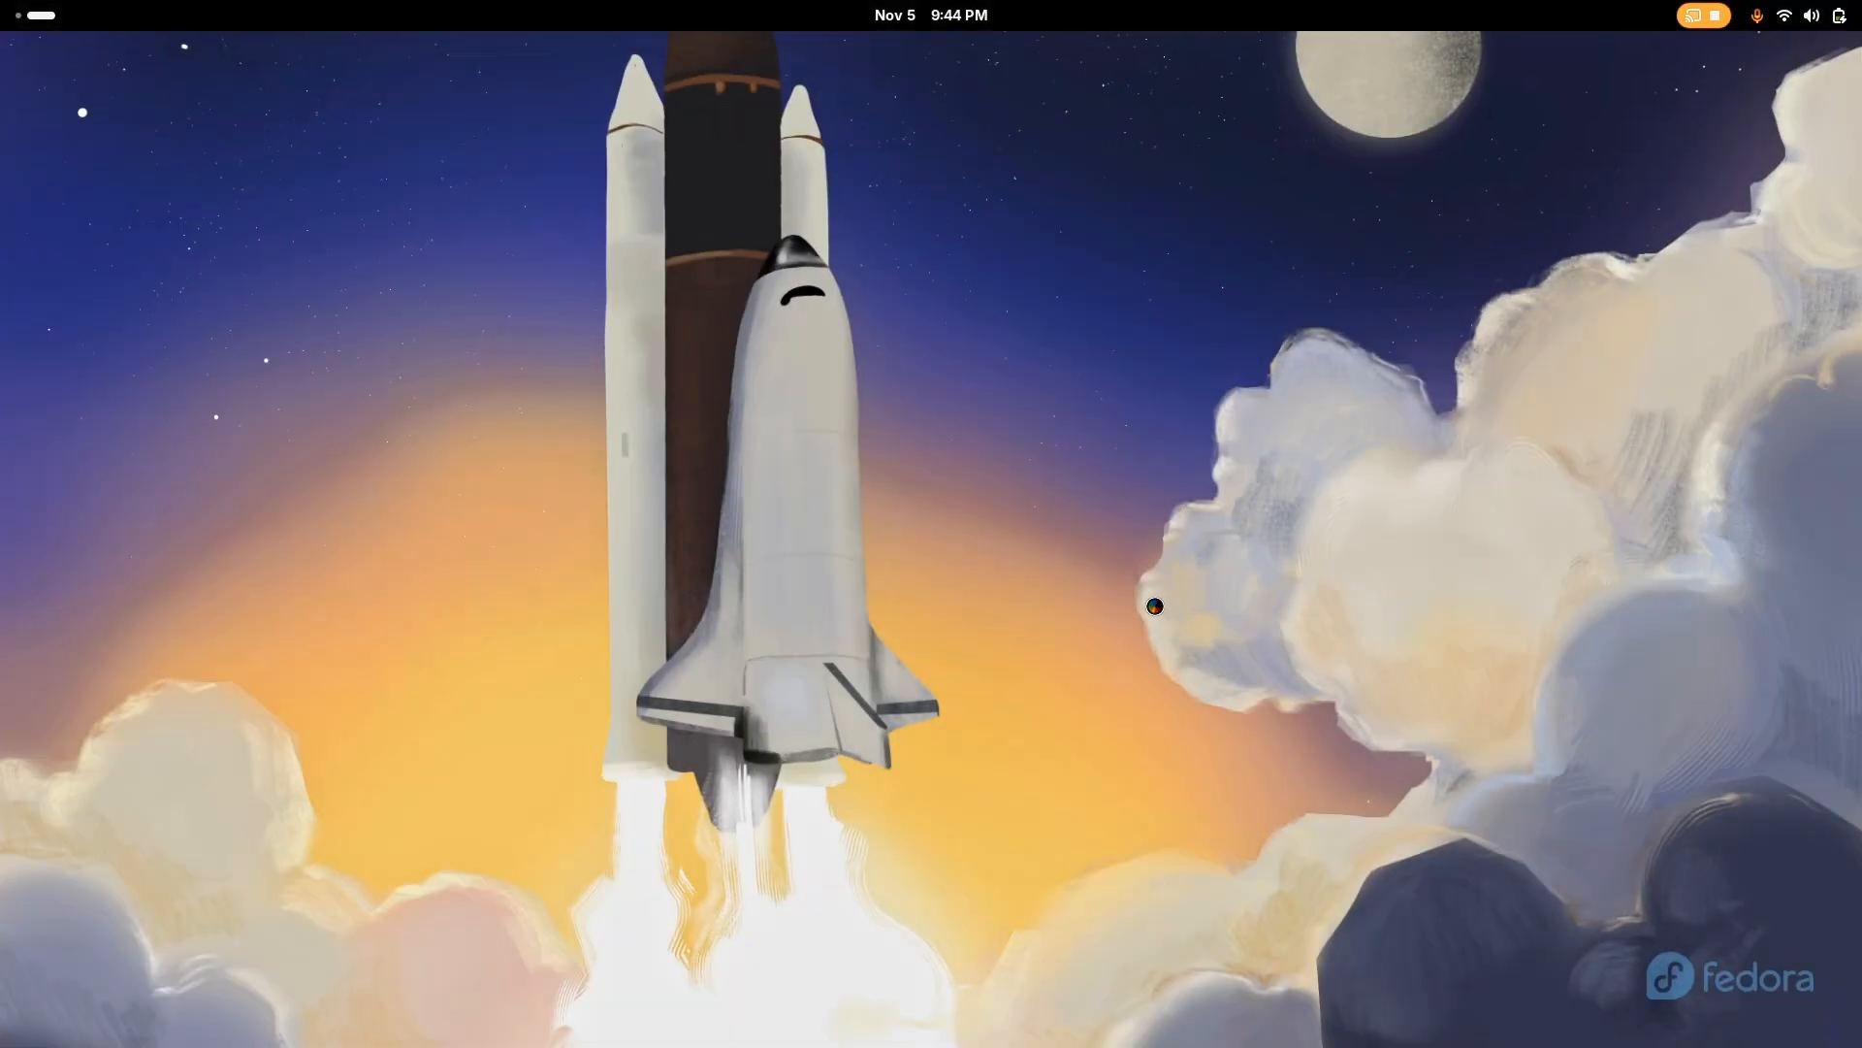
pyautogui.click(989, 270)
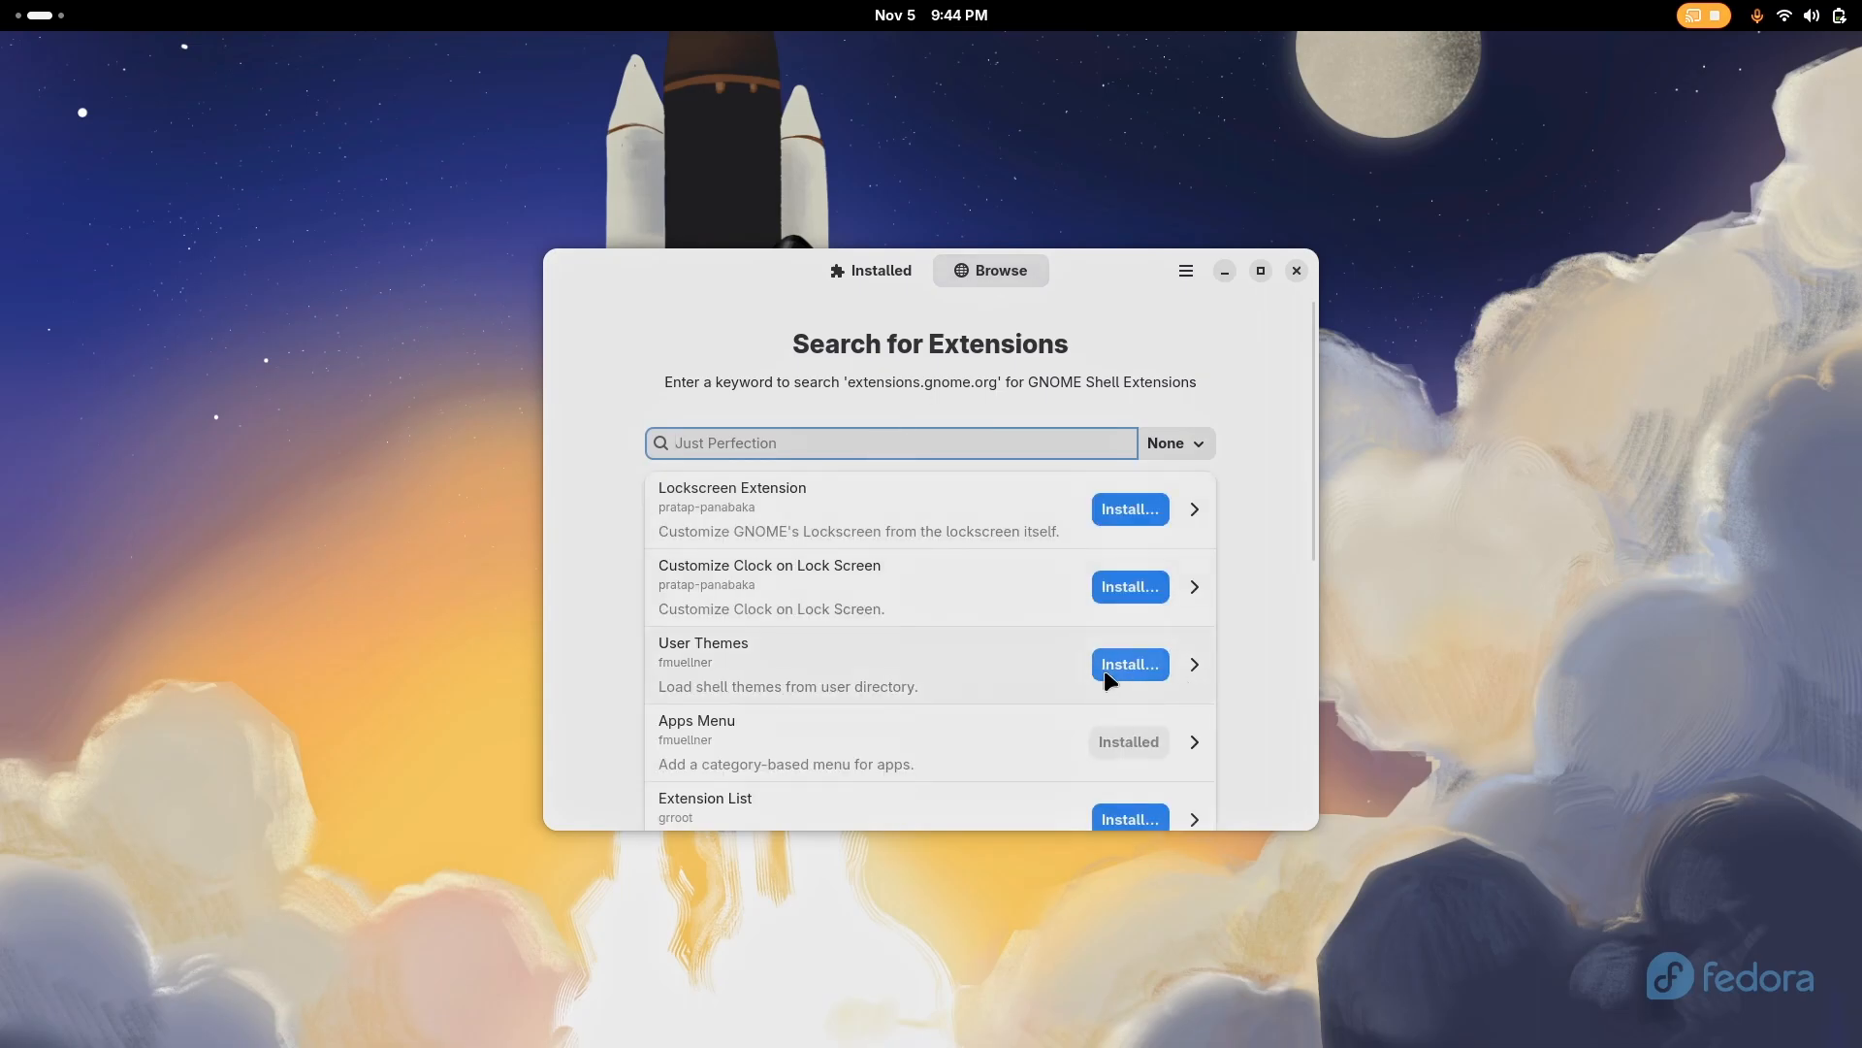
pyautogui.click(1110, 669)
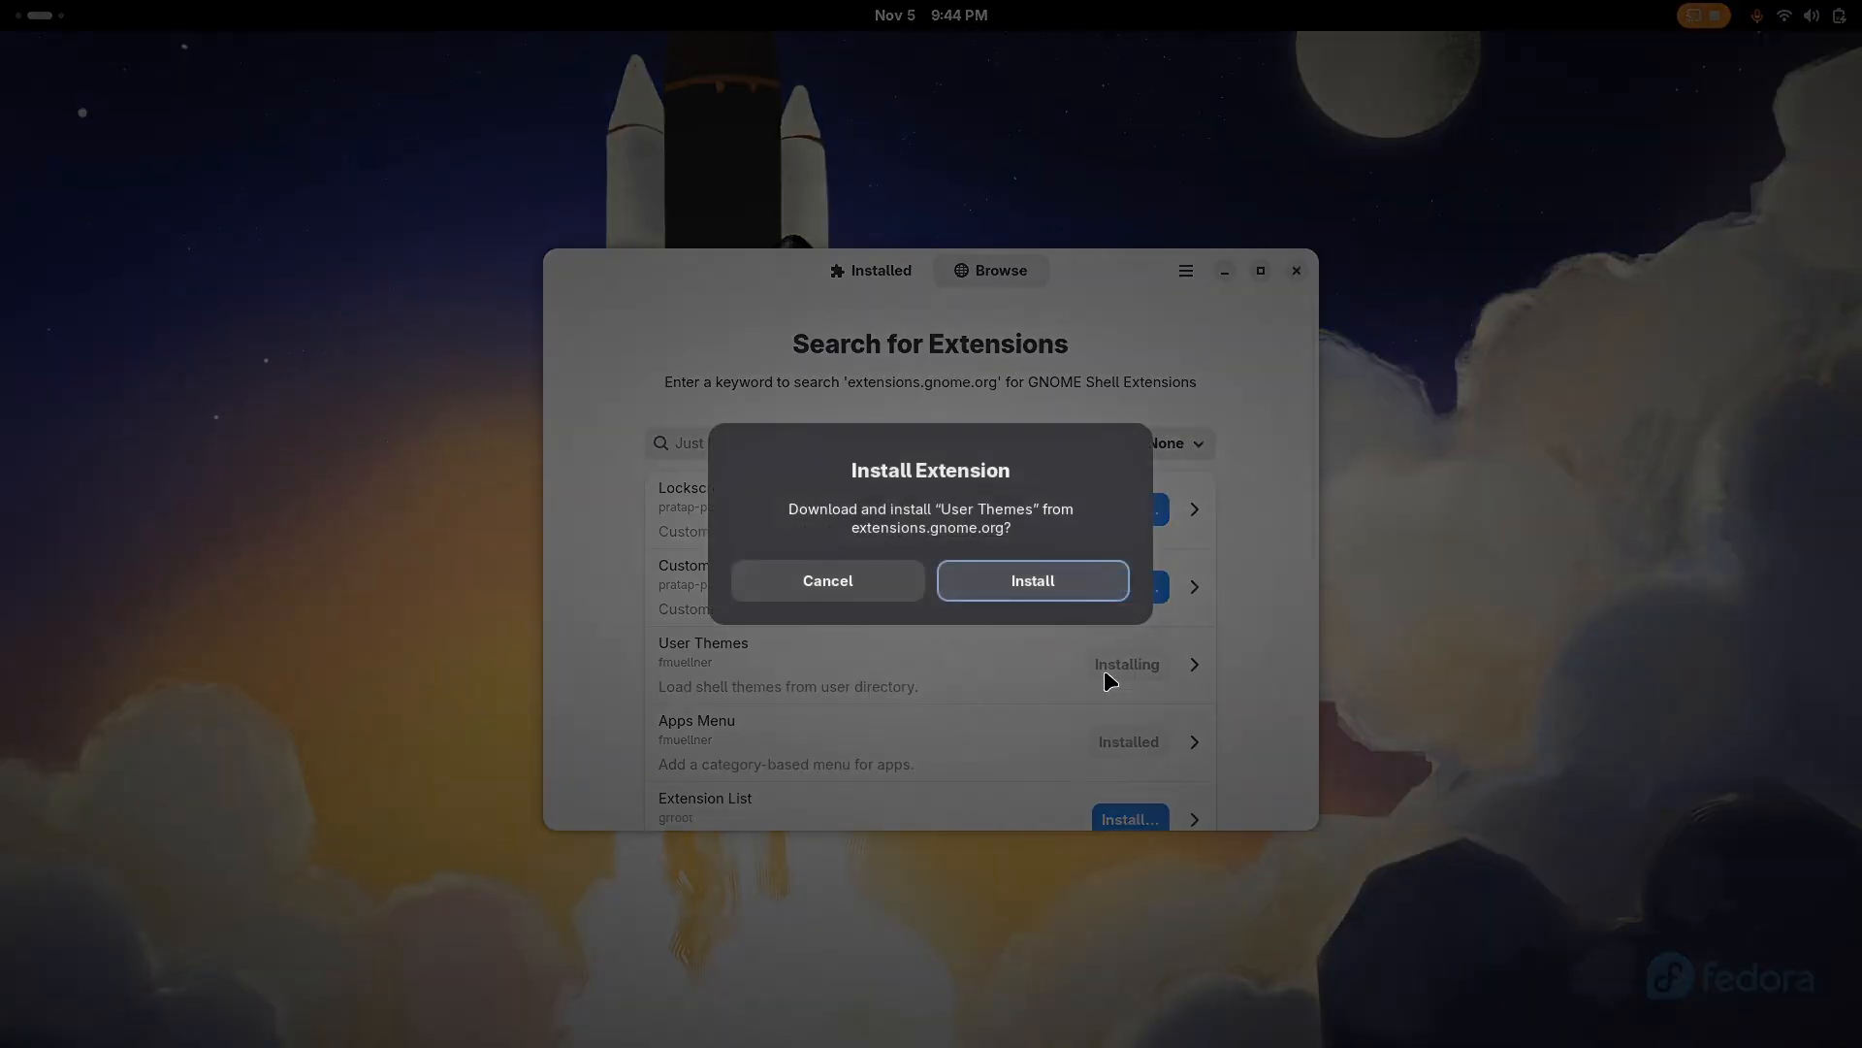
pyautogui.click(1031, 578)
# Search the extensions for "blur my shell", install Blur my Shell and enable it
pyautogui.write('blur')
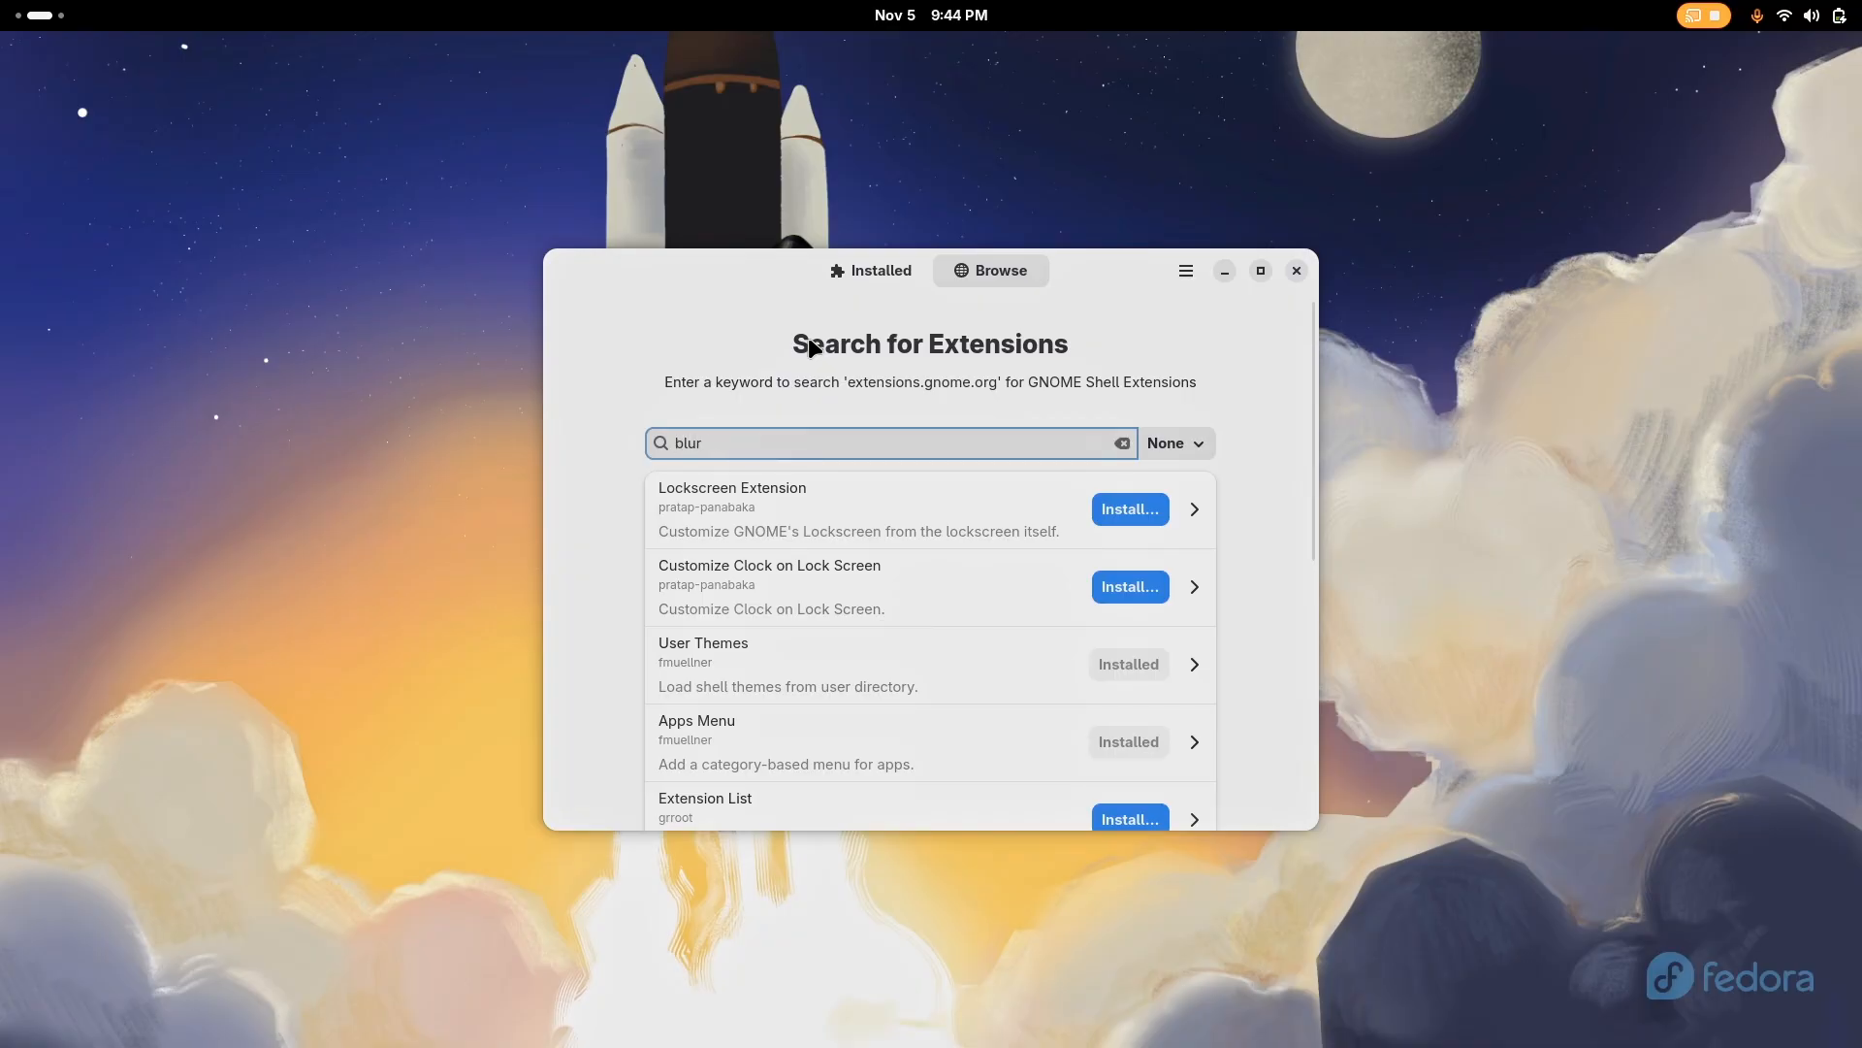
pyautogui.write(' my shell')
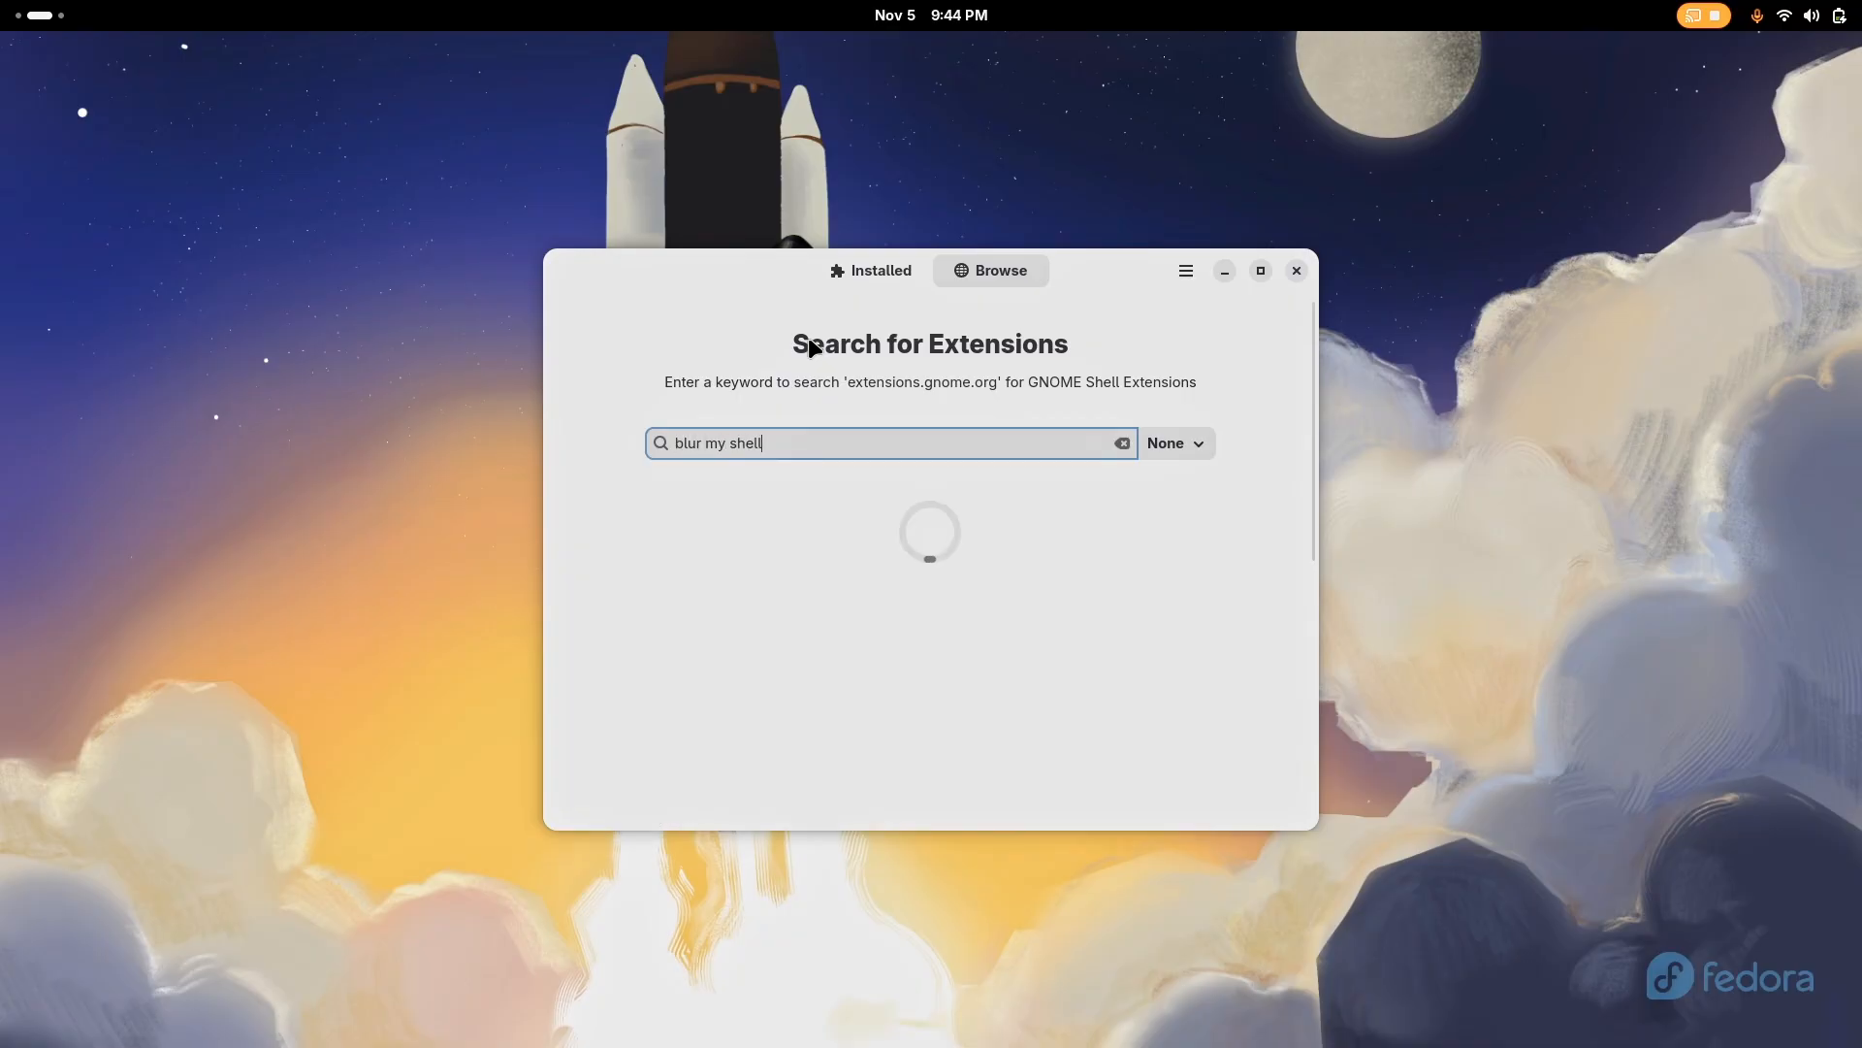
pyautogui.click(870, 268)
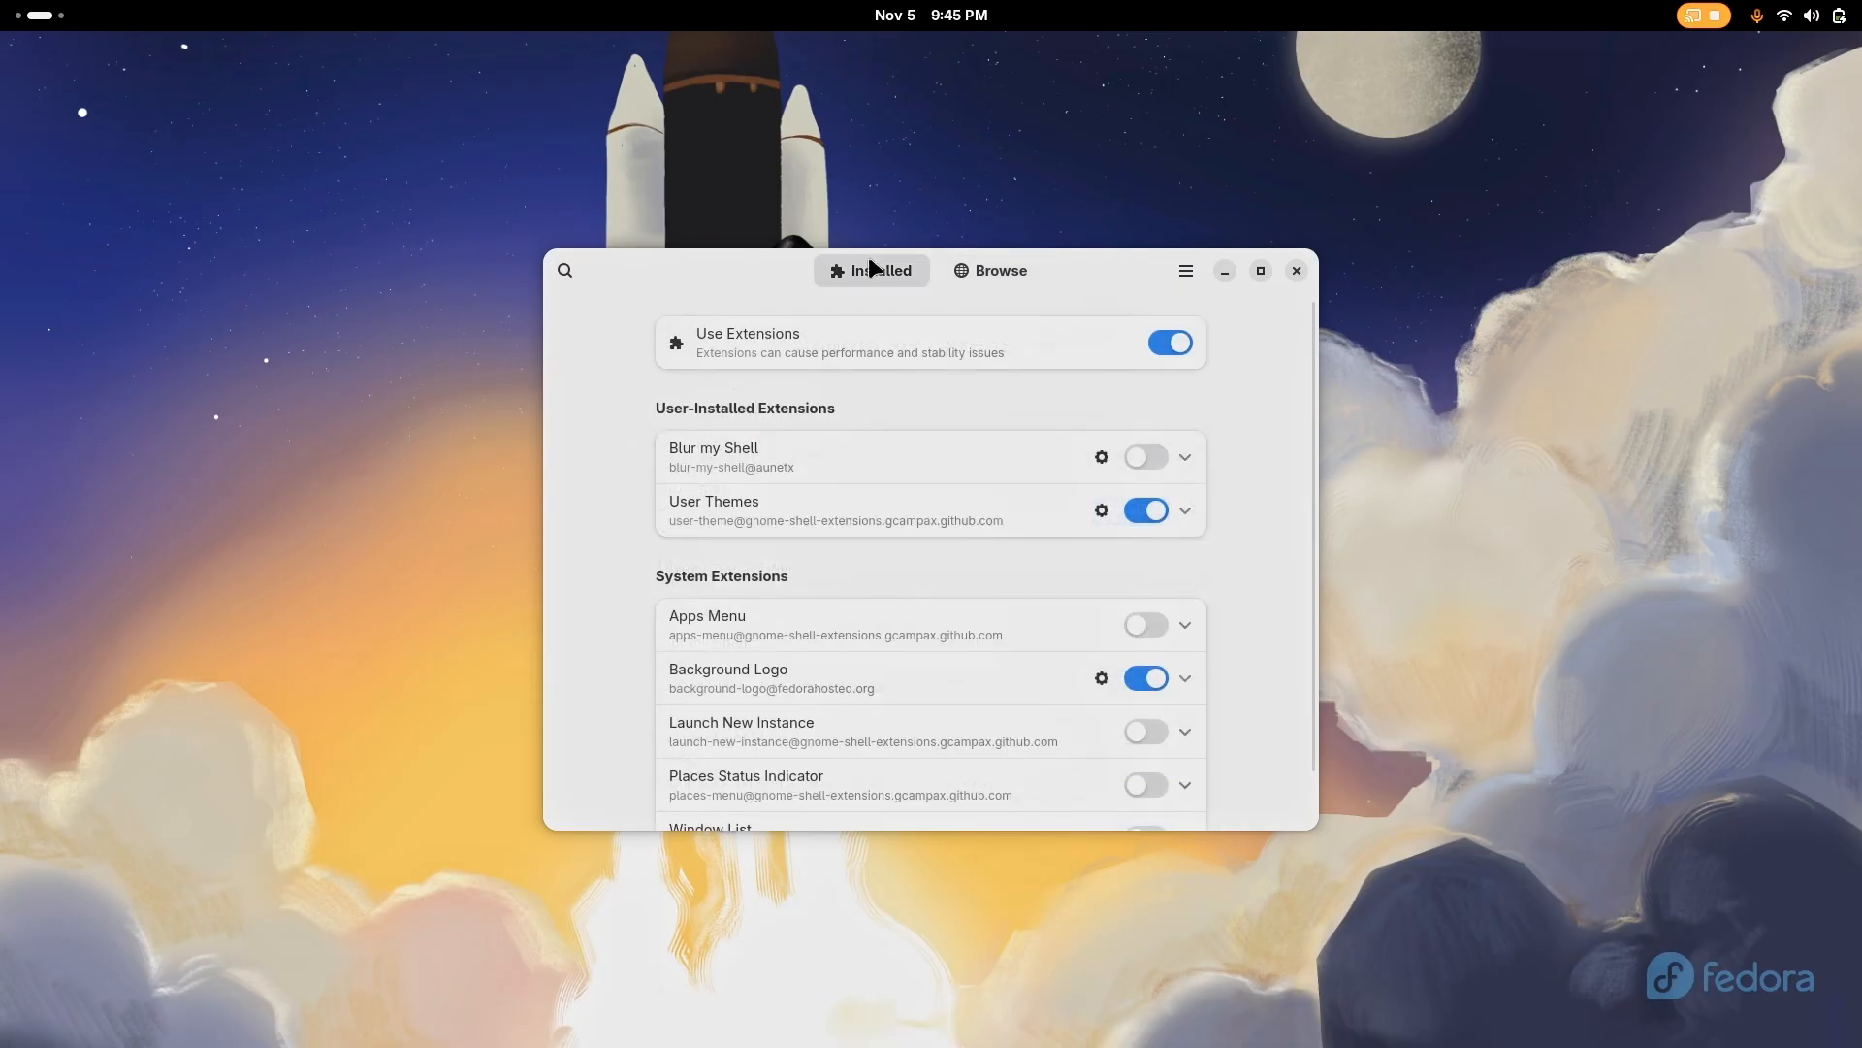
pyautogui.click(1142, 456)
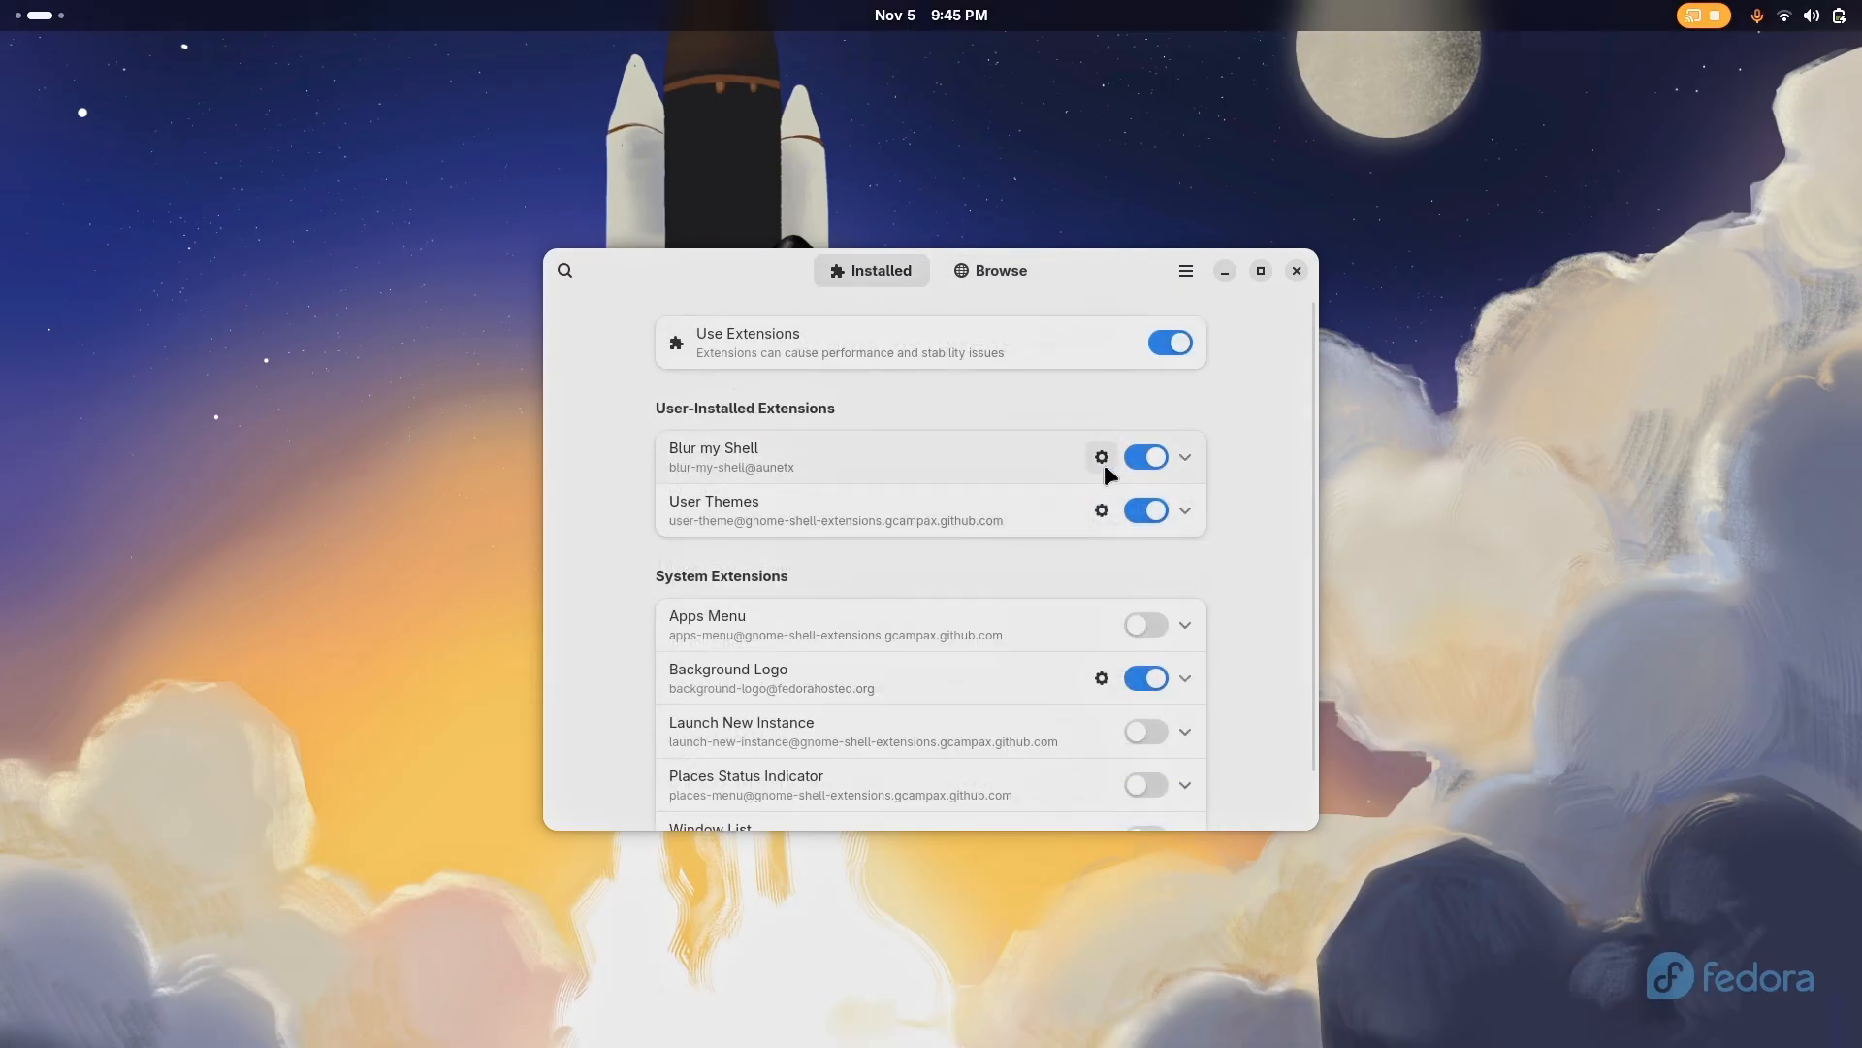
# Disable Panel blur in the Blur my Shell settings and close Extension Manager
pyautogui.moveTo(0, 0)
pyautogui.scroll(-1, 812, 412)
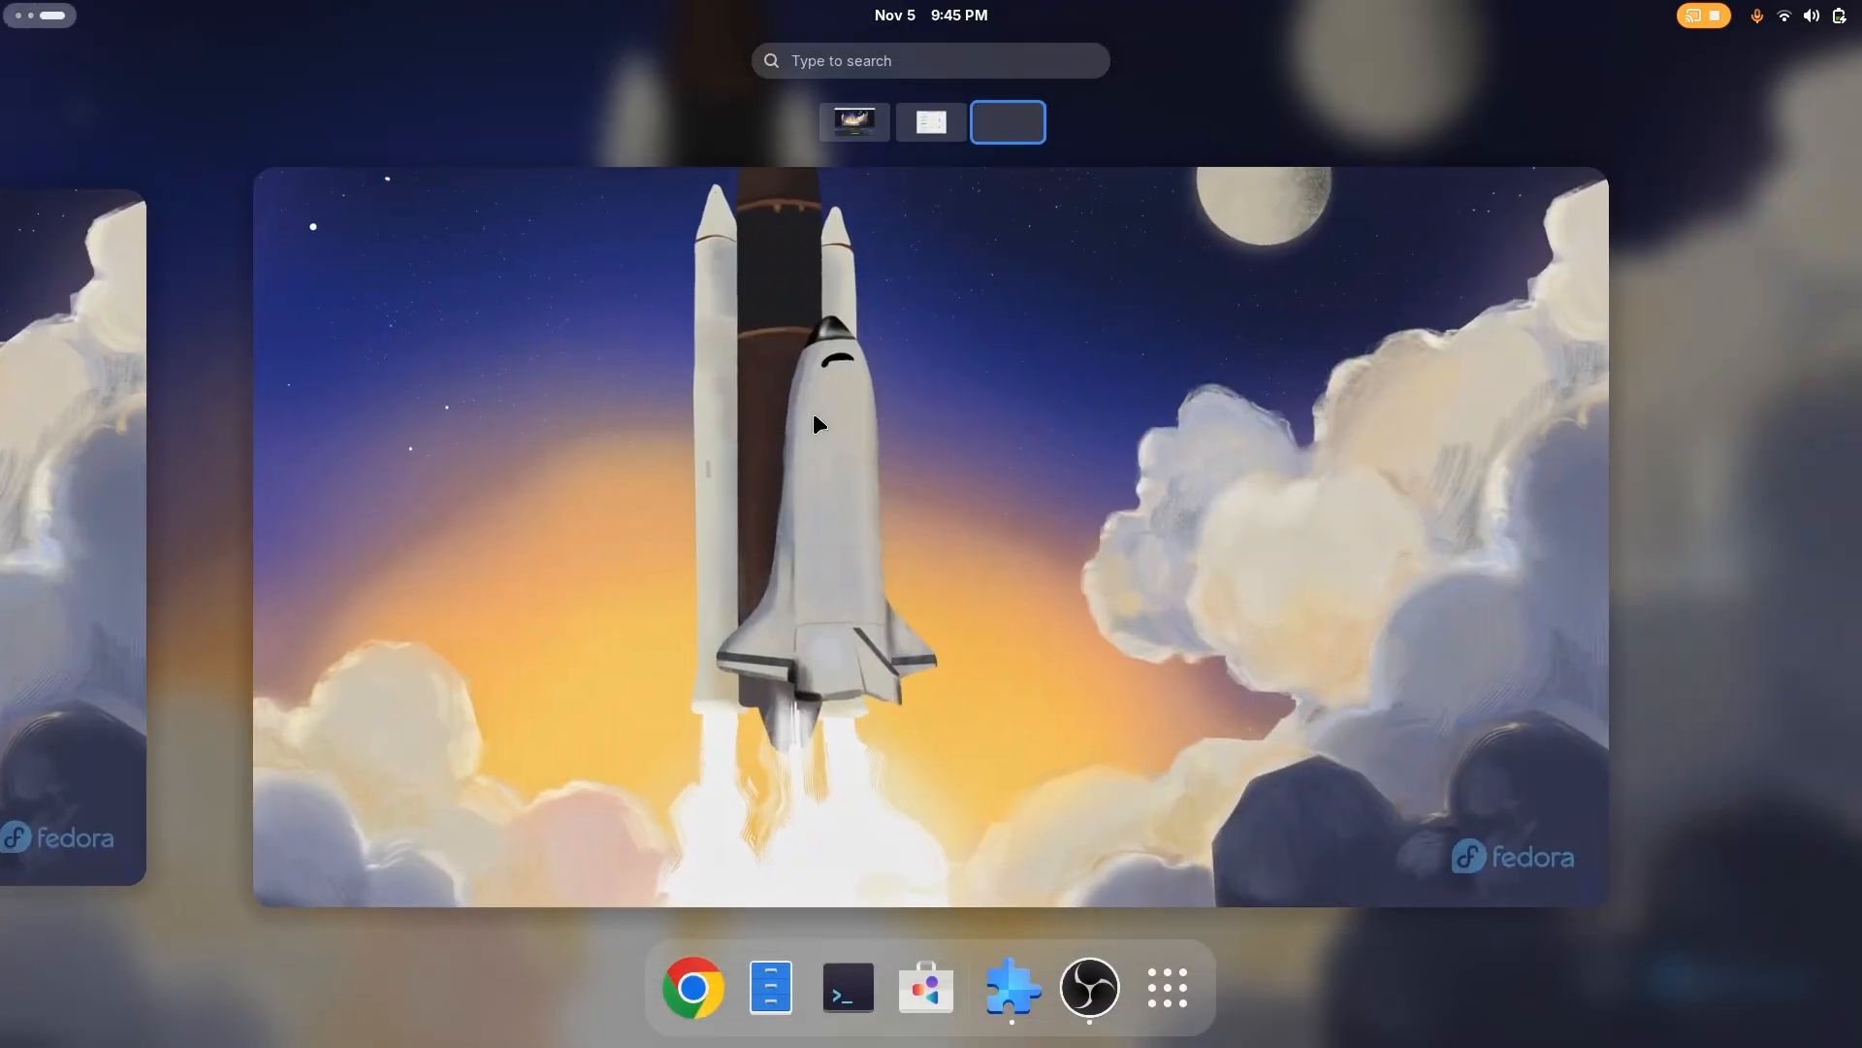
pyautogui.scroll(1, 937, 372)
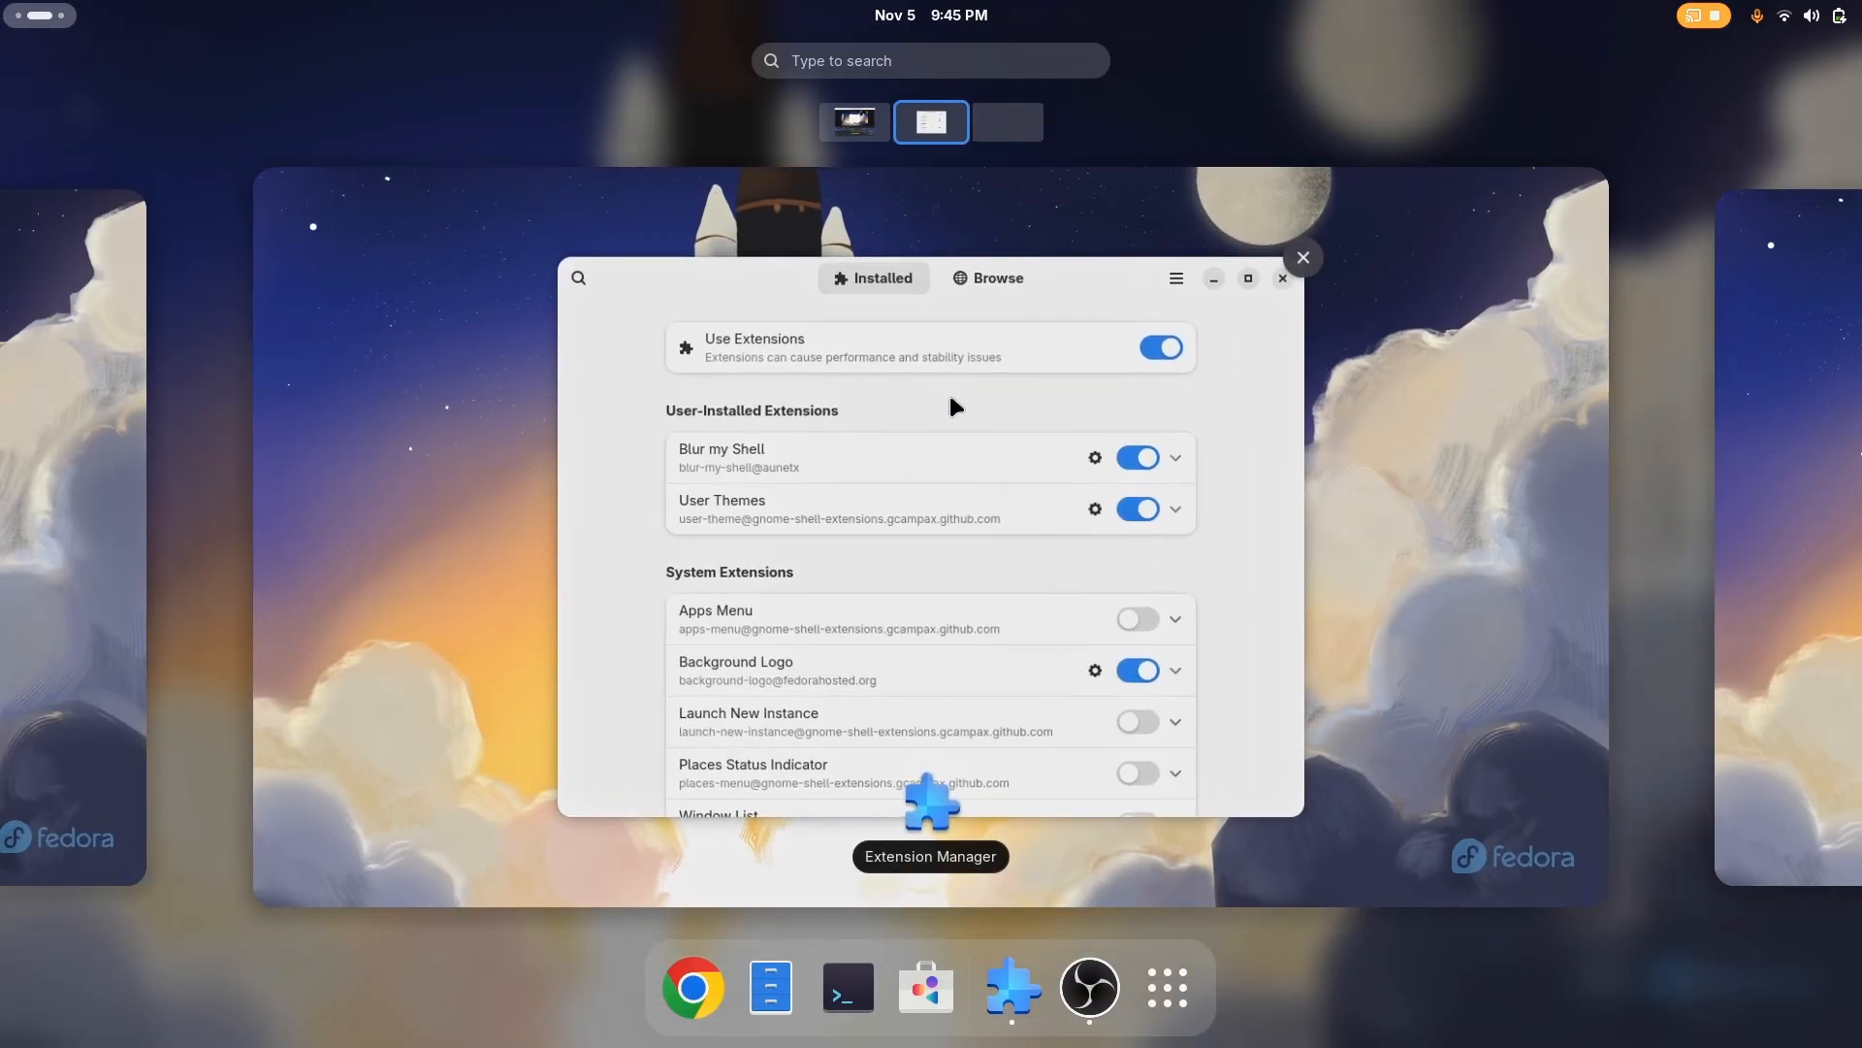
pyautogui.click(947, 393)
pyautogui.click(1102, 457)
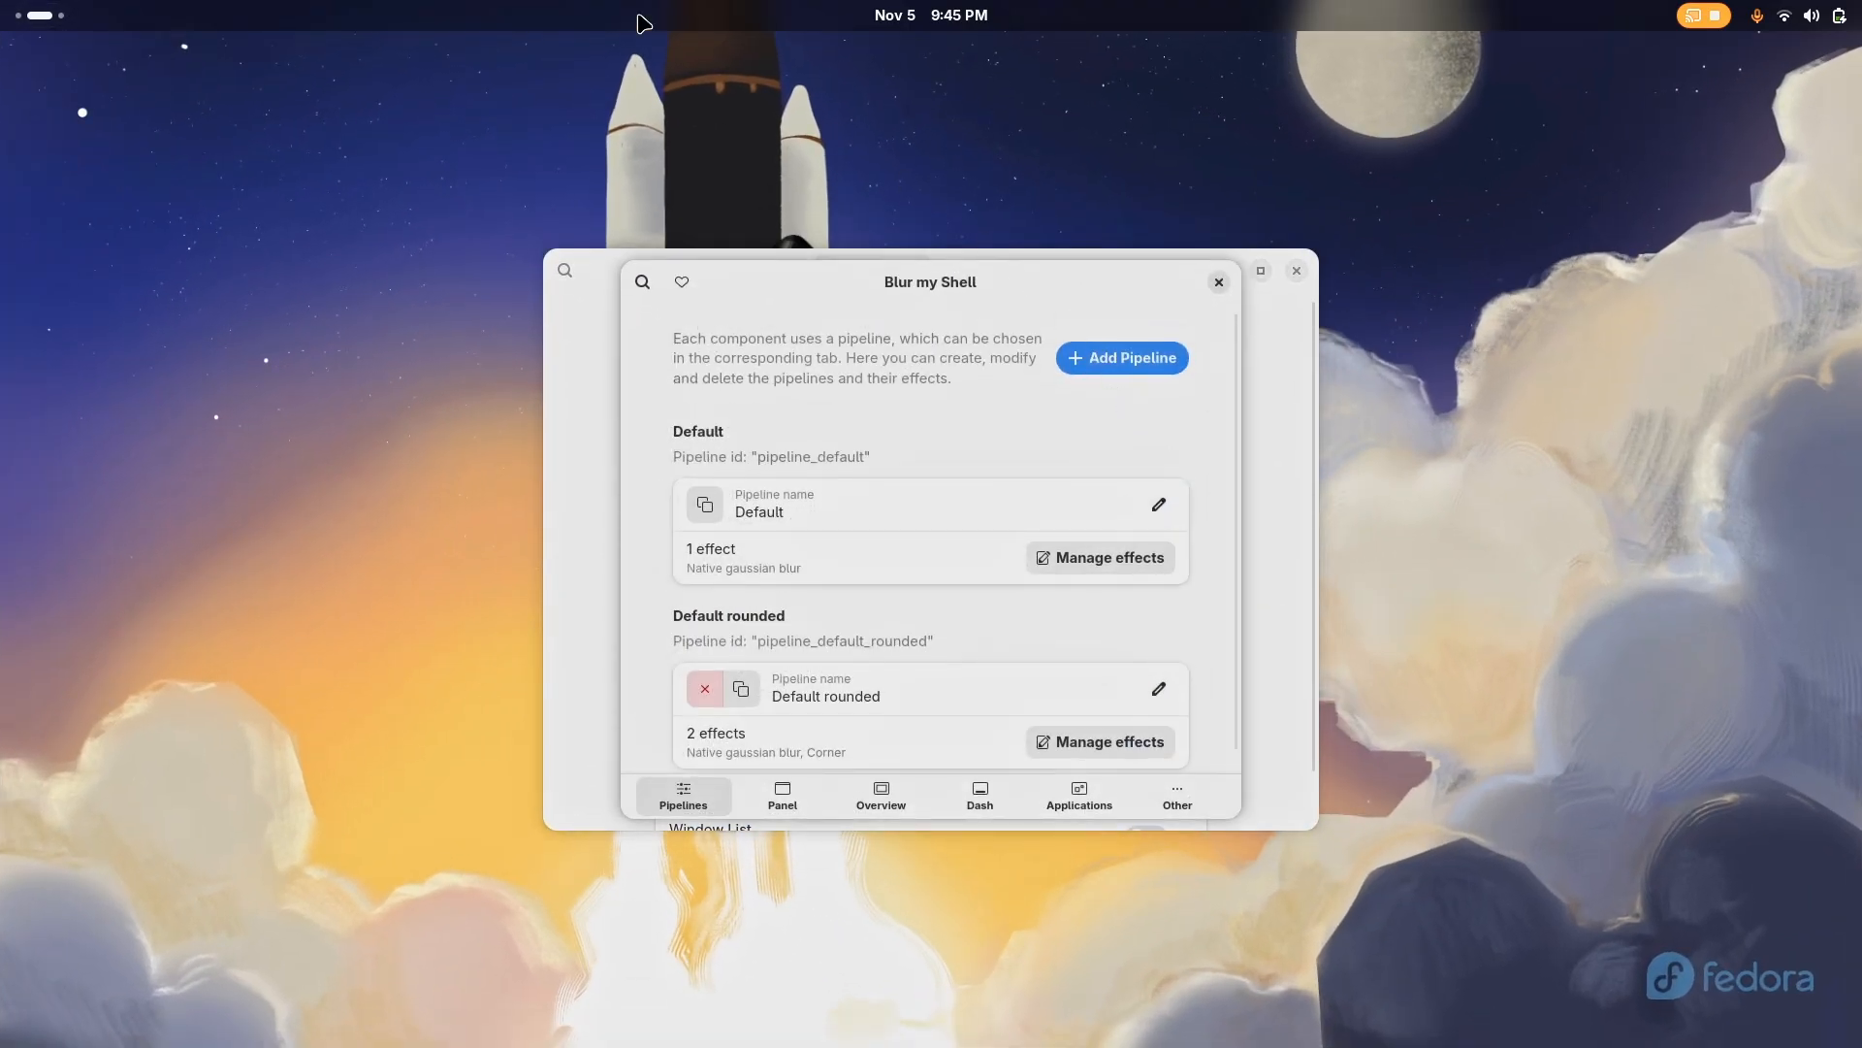
pyautogui.click(779, 793)
pyautogui.click(1165, 351)
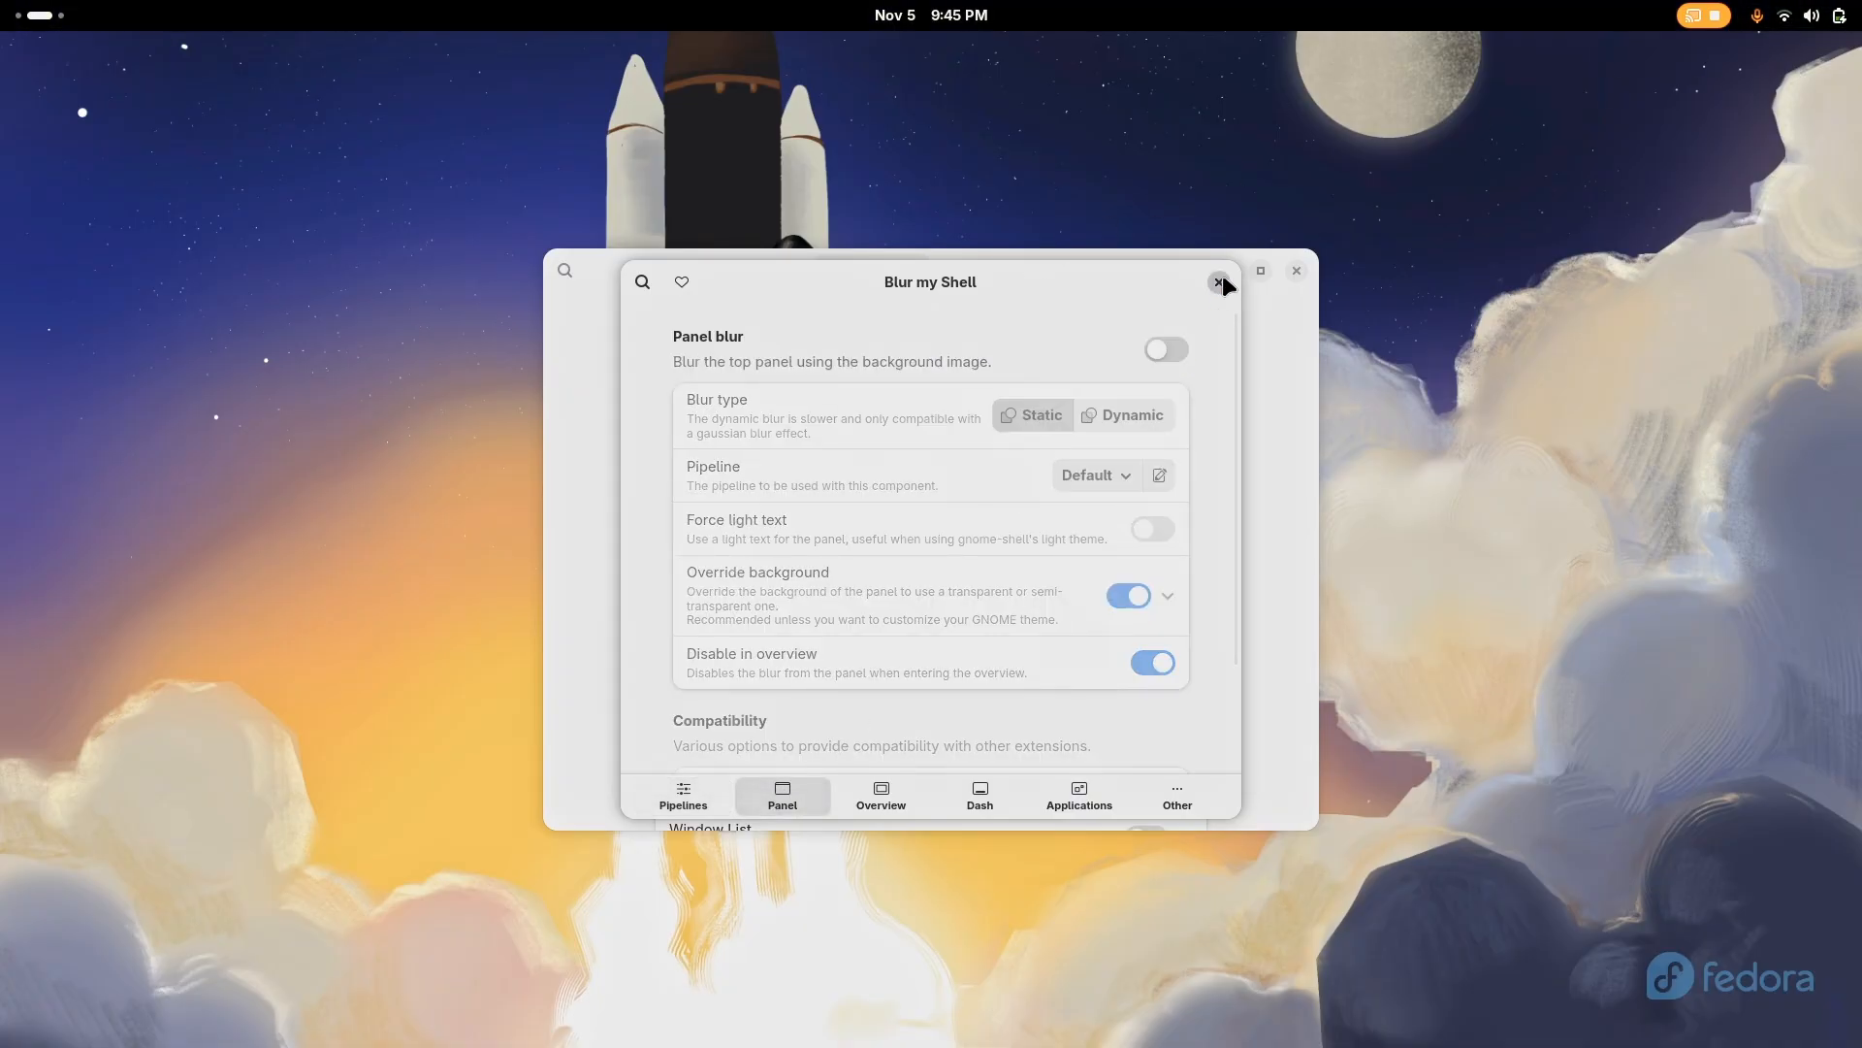
pyautogui.click(1219, 281)
pyautogui.click(1296, 272)
# Open Chrome and run a Google search for "orchis theme gtk"
pyautogui.press('super')
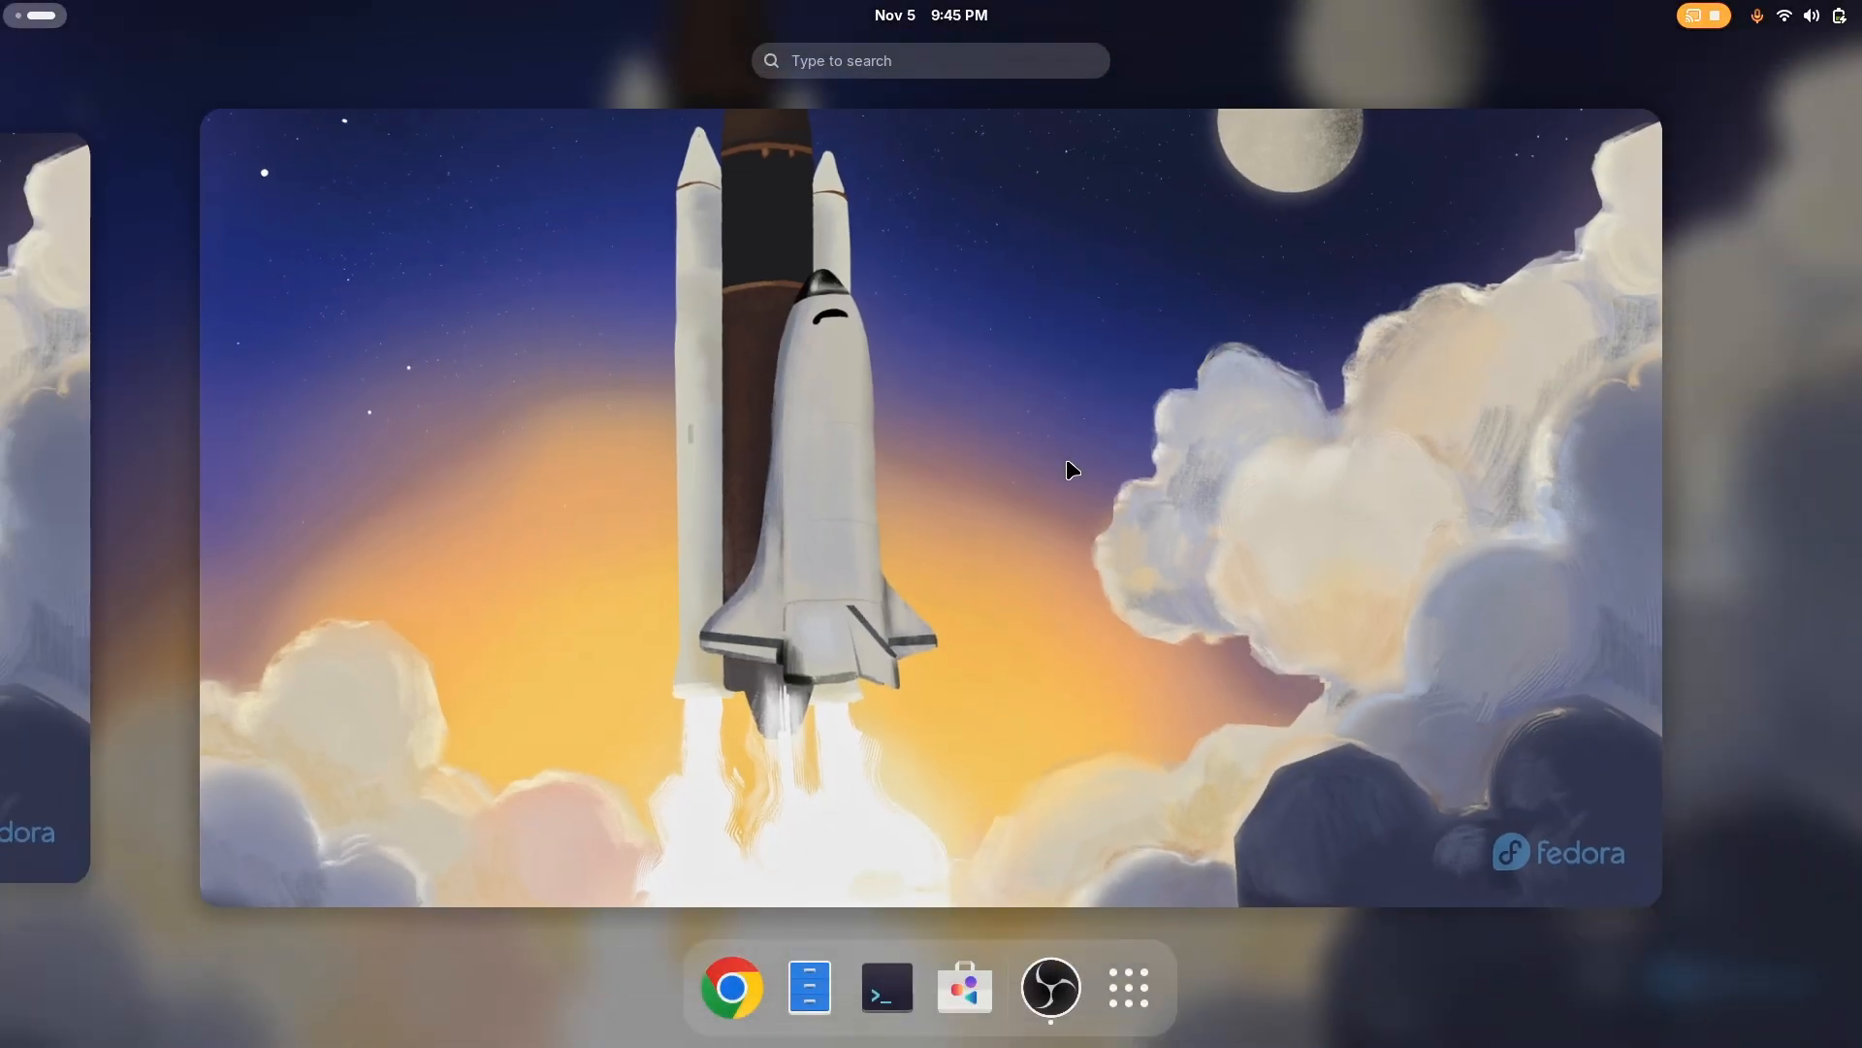
pyautogui.click(732, 988)
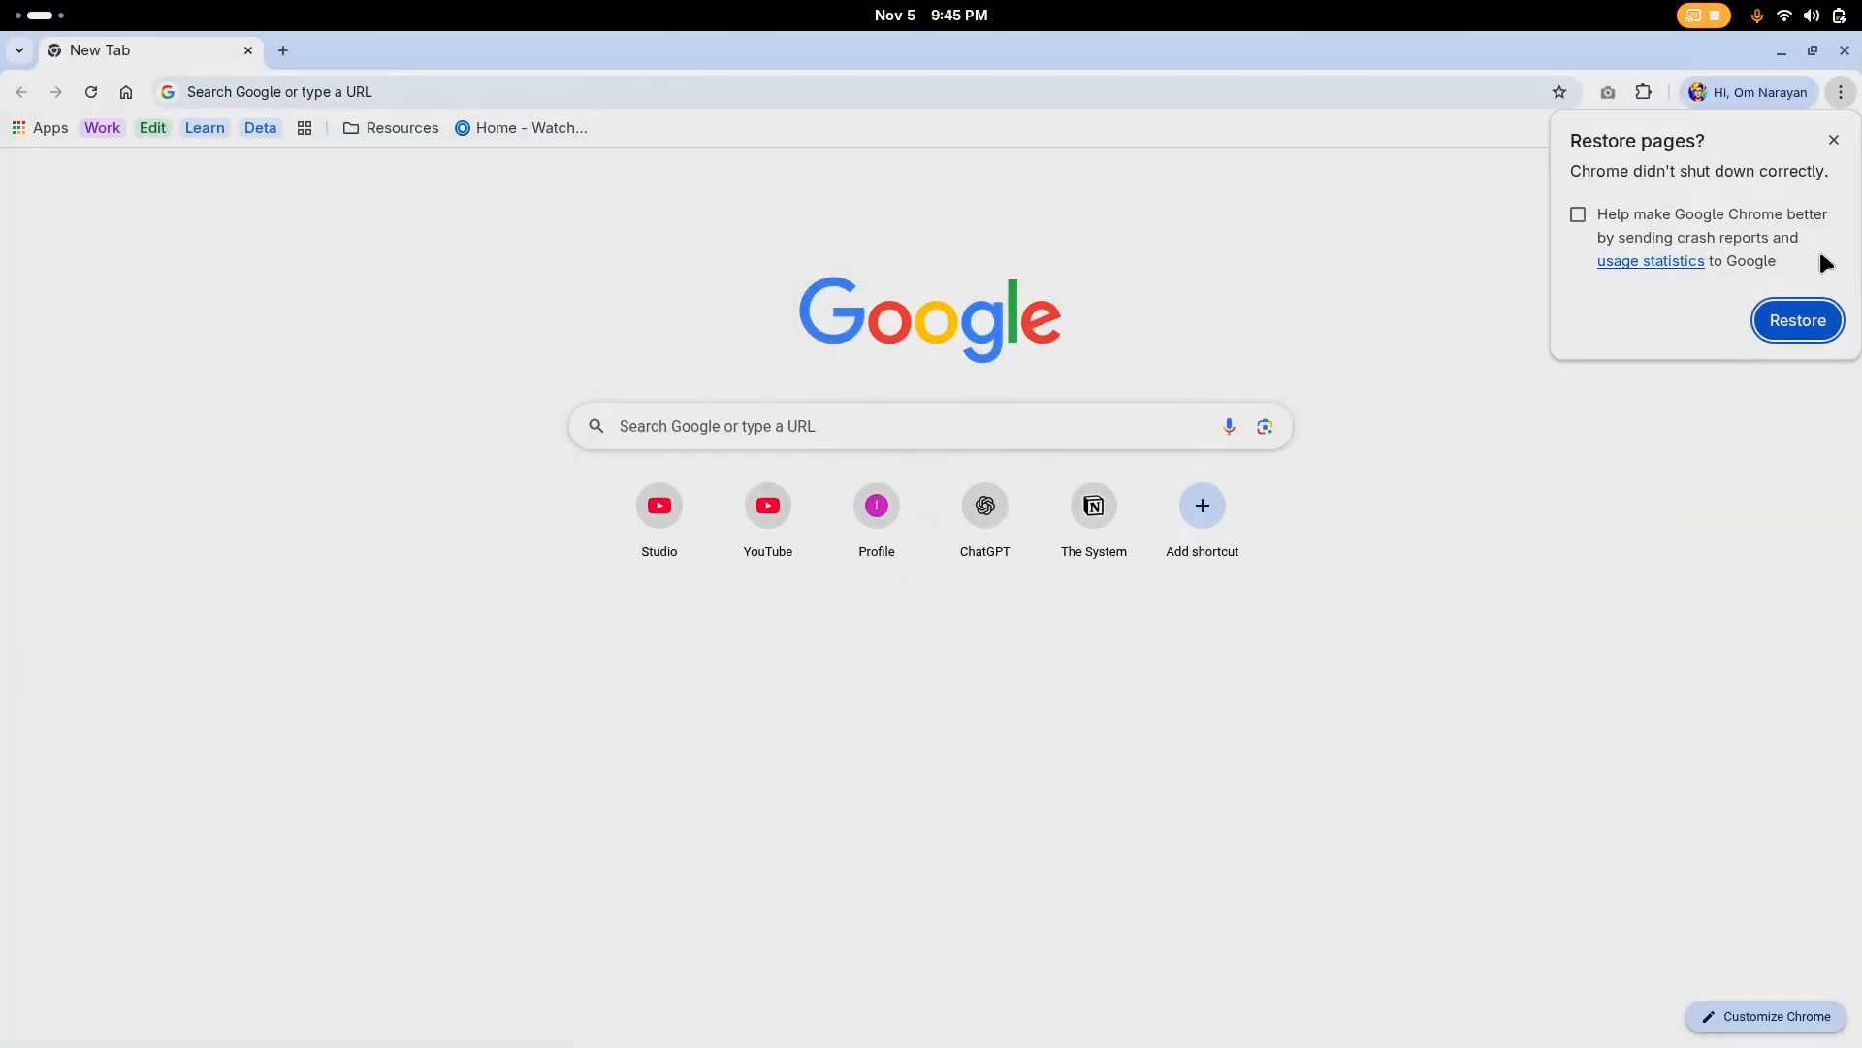
pyautogui.click(852, 97)
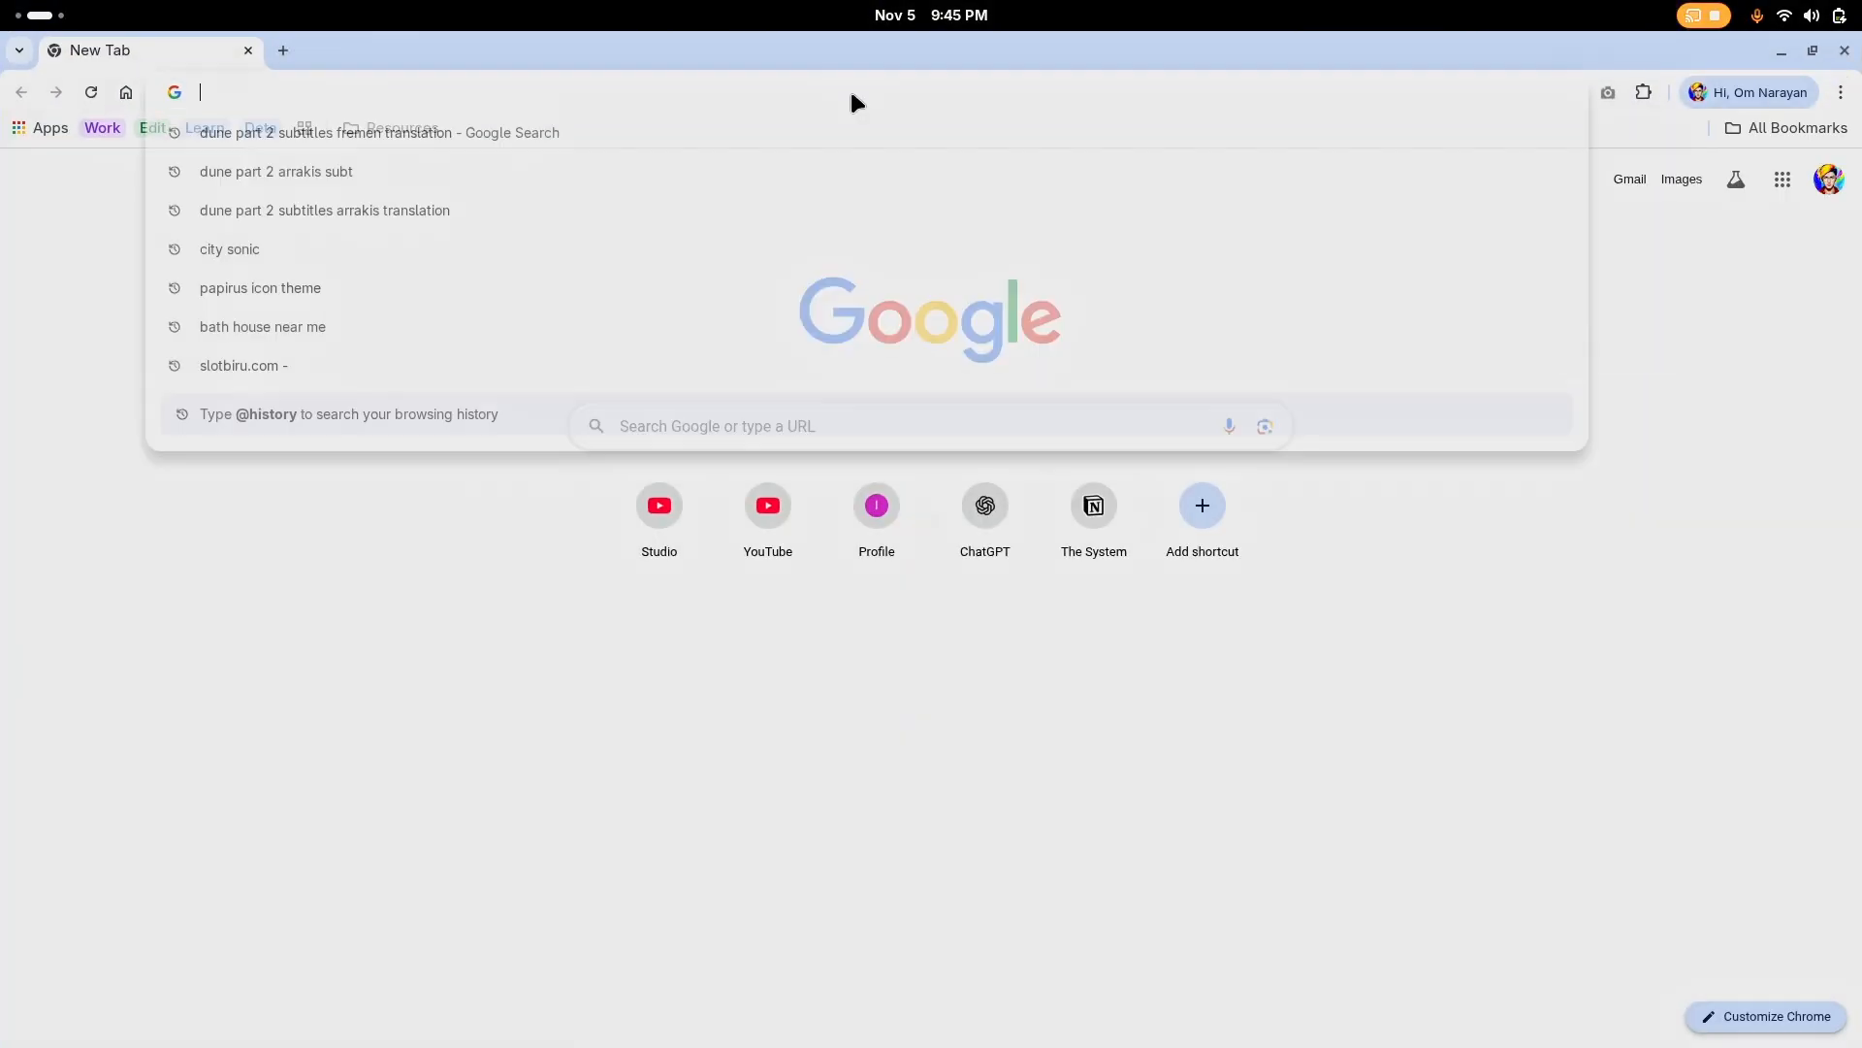
pyautogui.write('orch')
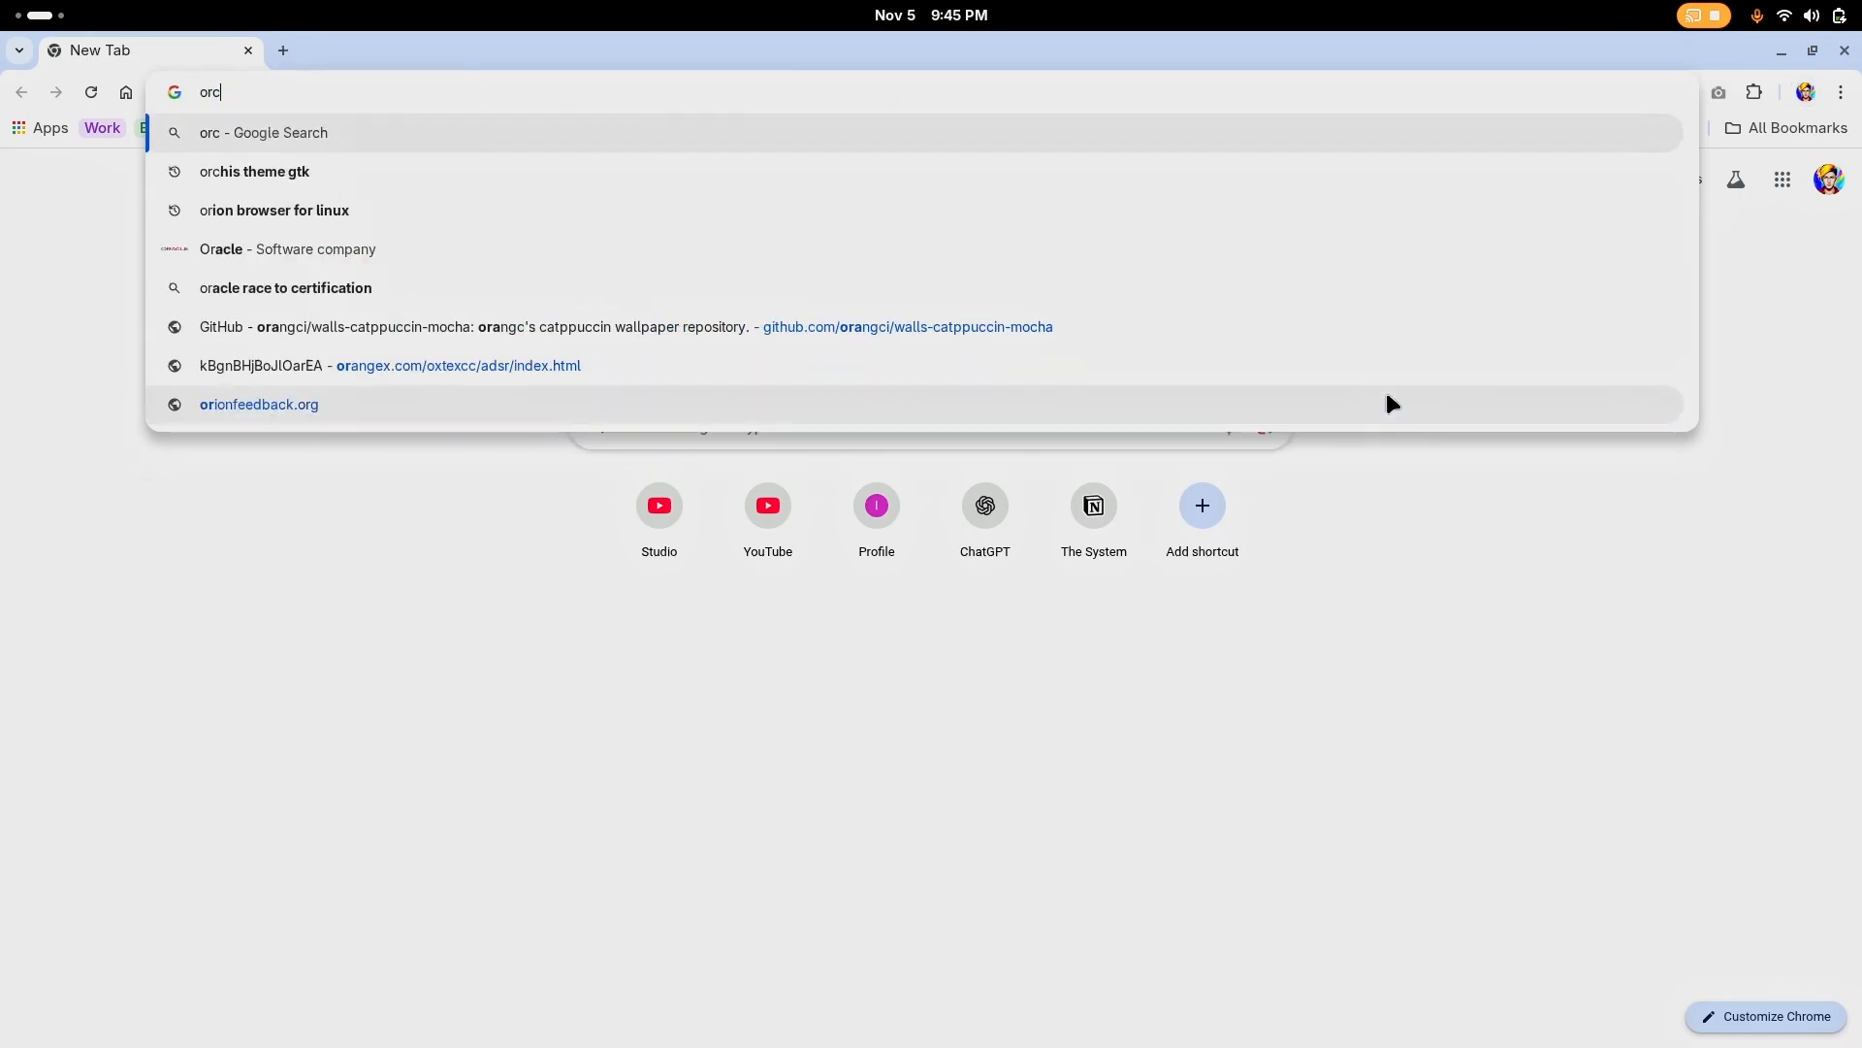
pyautogui.press('Down')
pyautogui.press('Down')
pyautogui.press('Return')
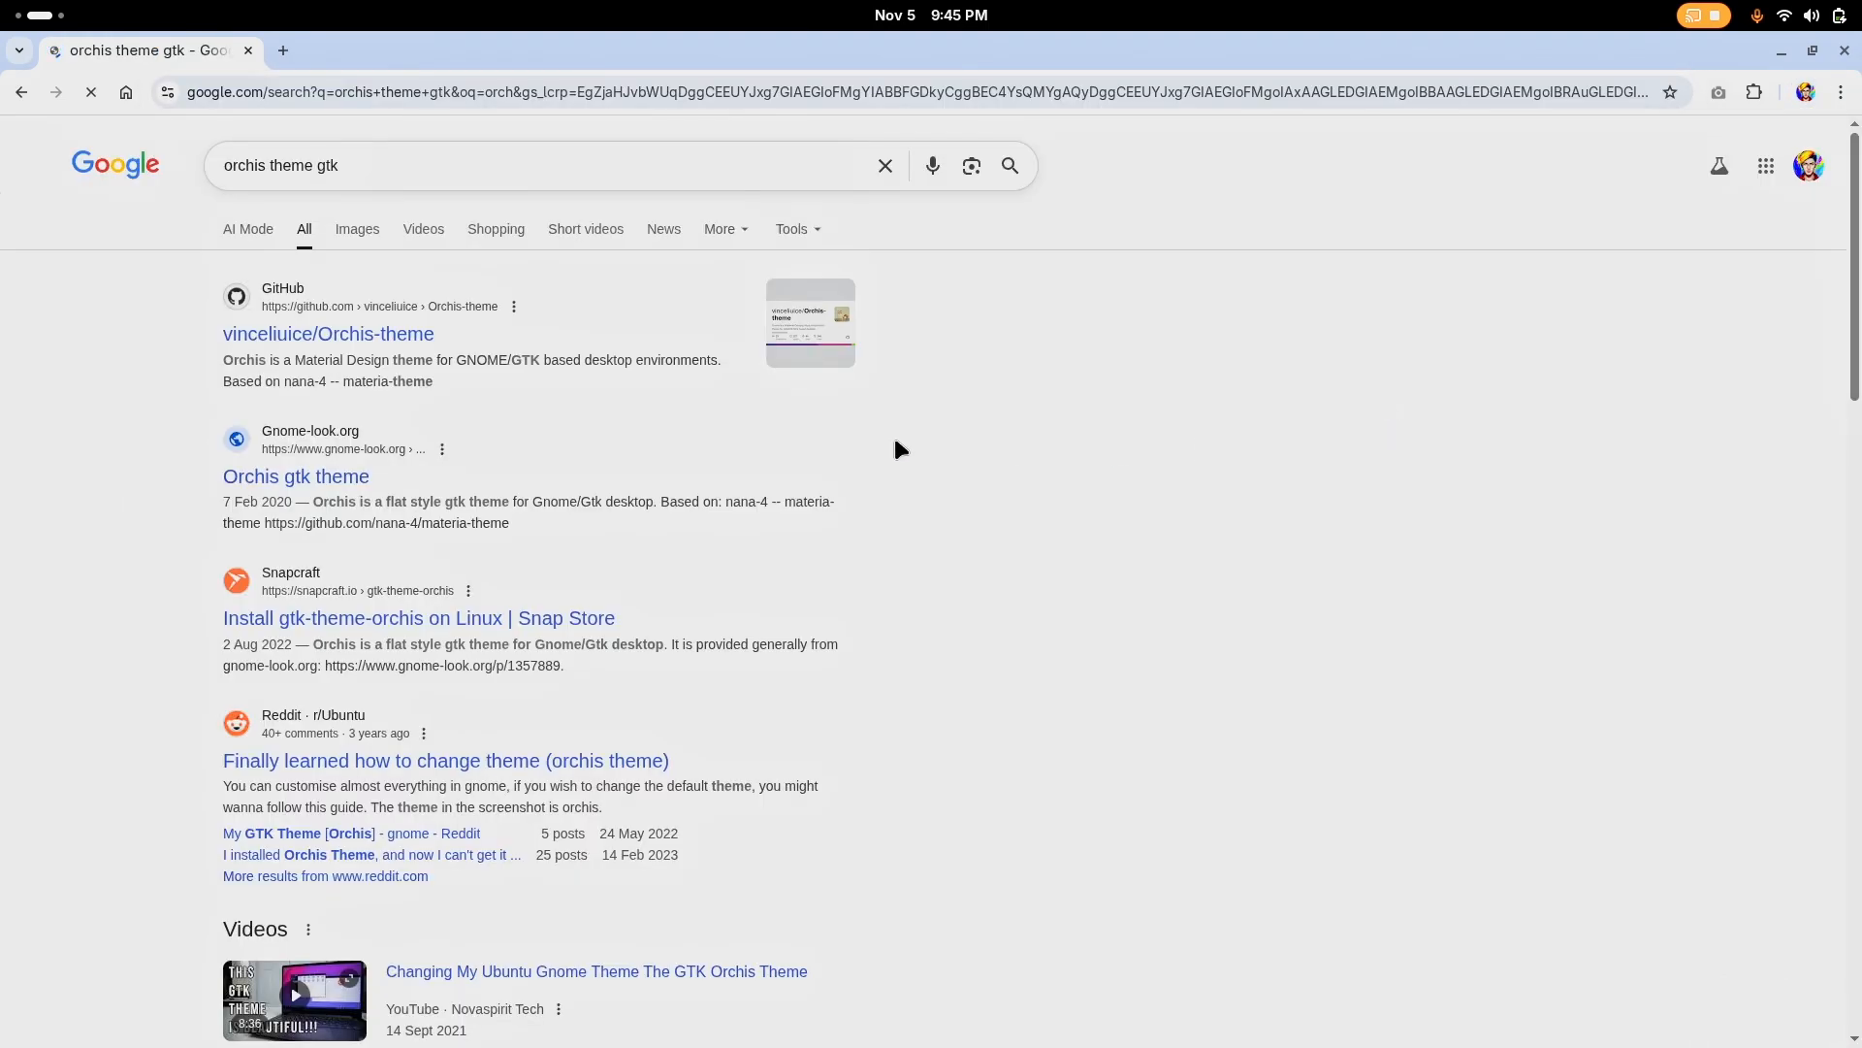
# Open the Orchis-theme repository on GitHub and download it as a ZIP archive
pyautogui.click(390, 332)
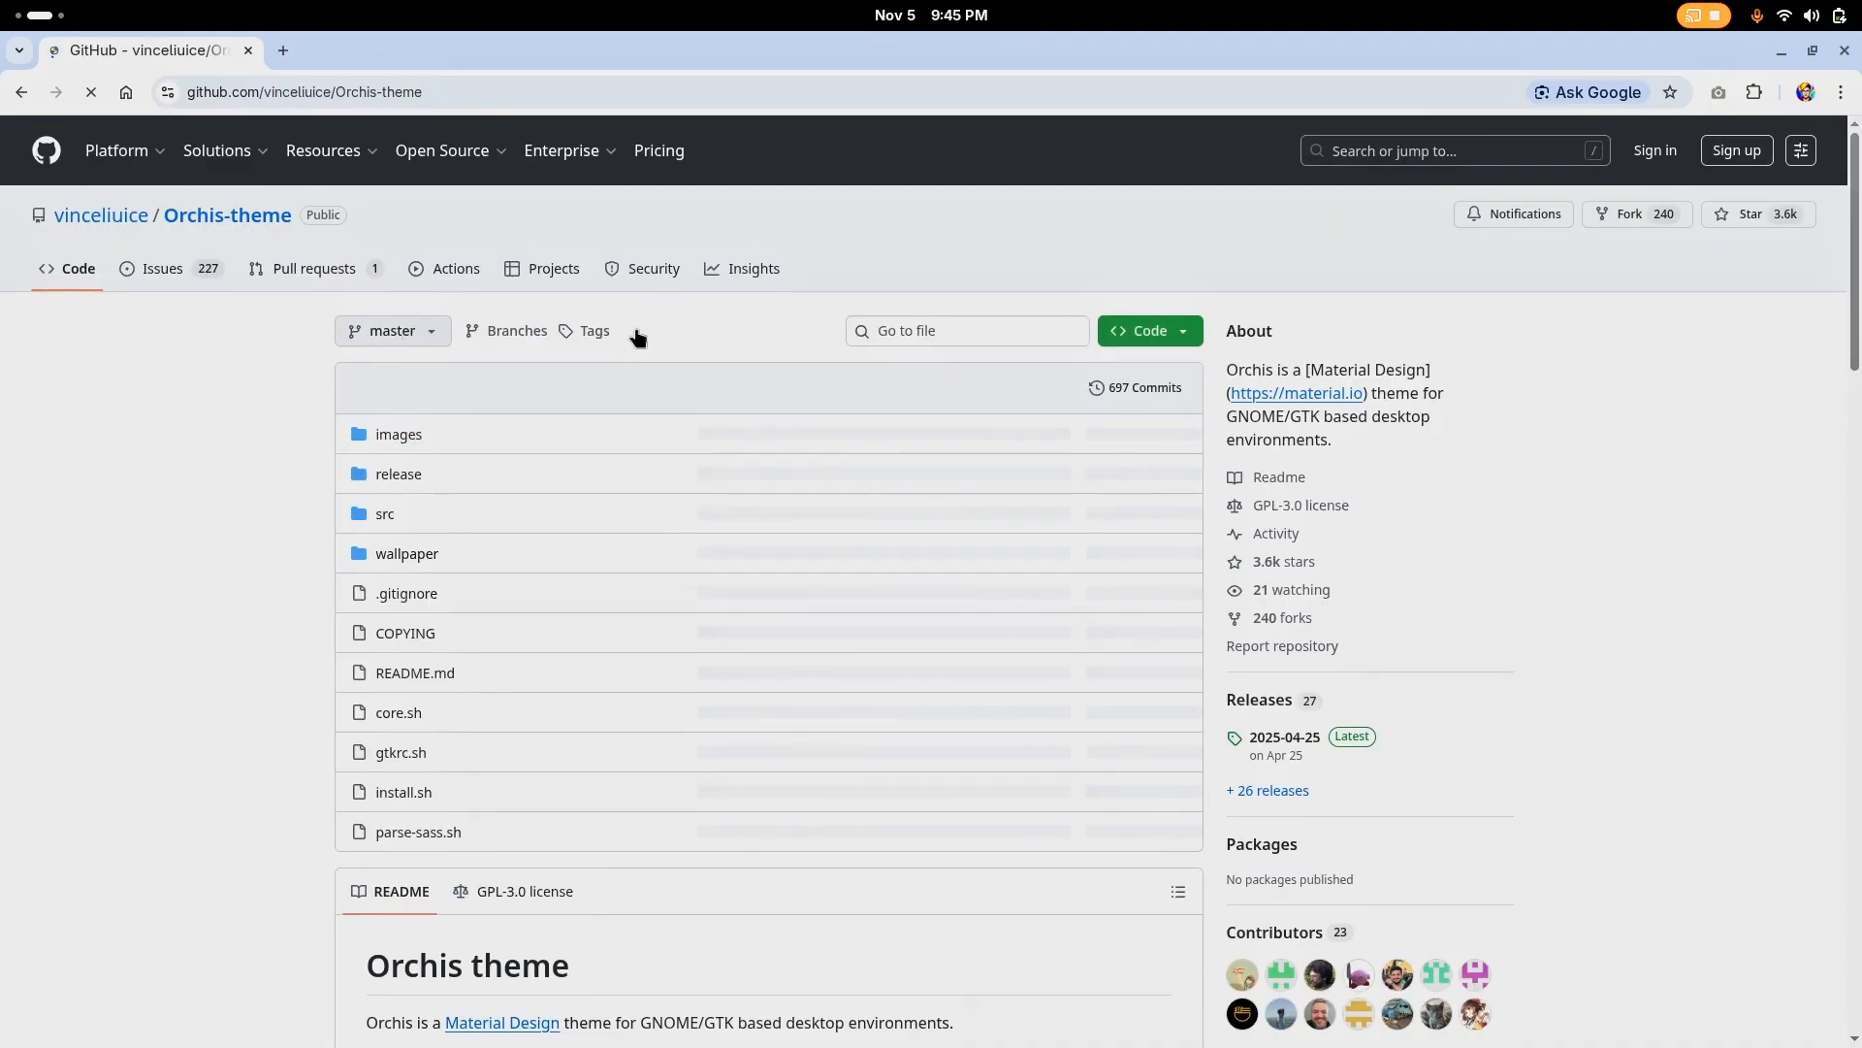
pyautogui.click(1151, 335)
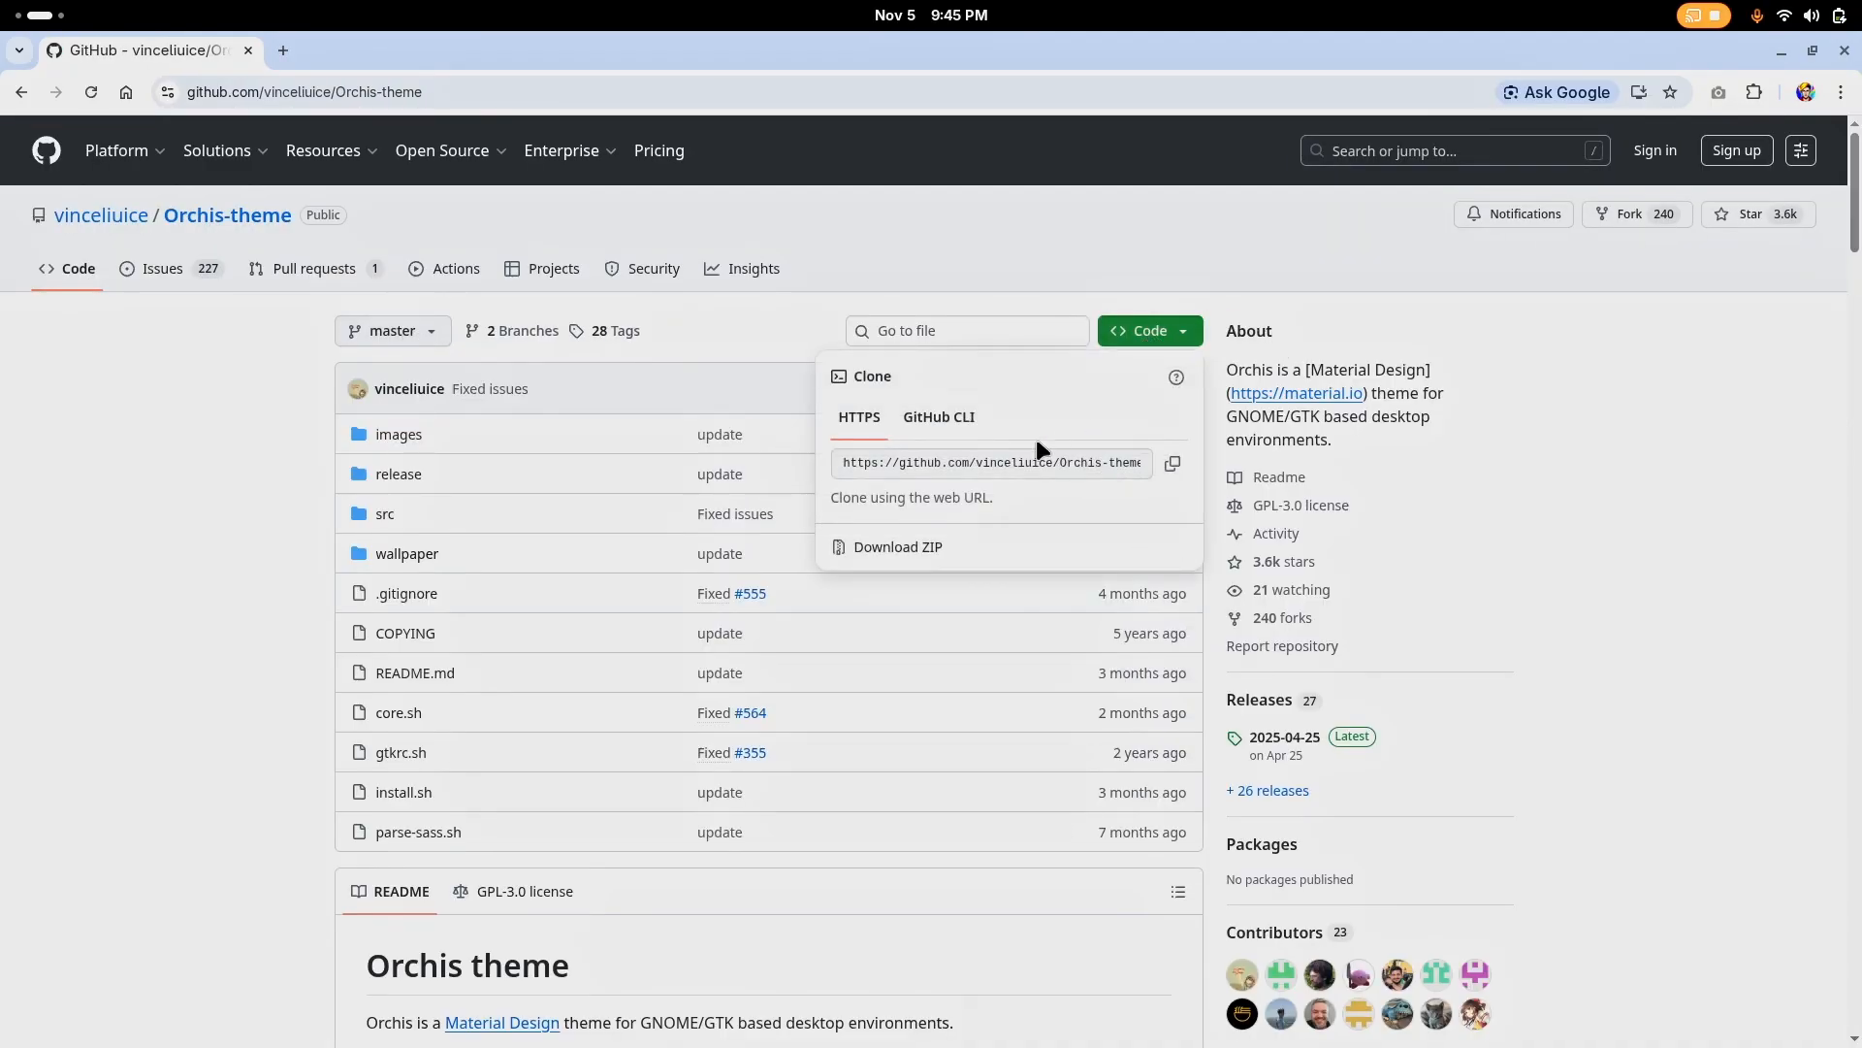
pyautogui.click(938, 549)
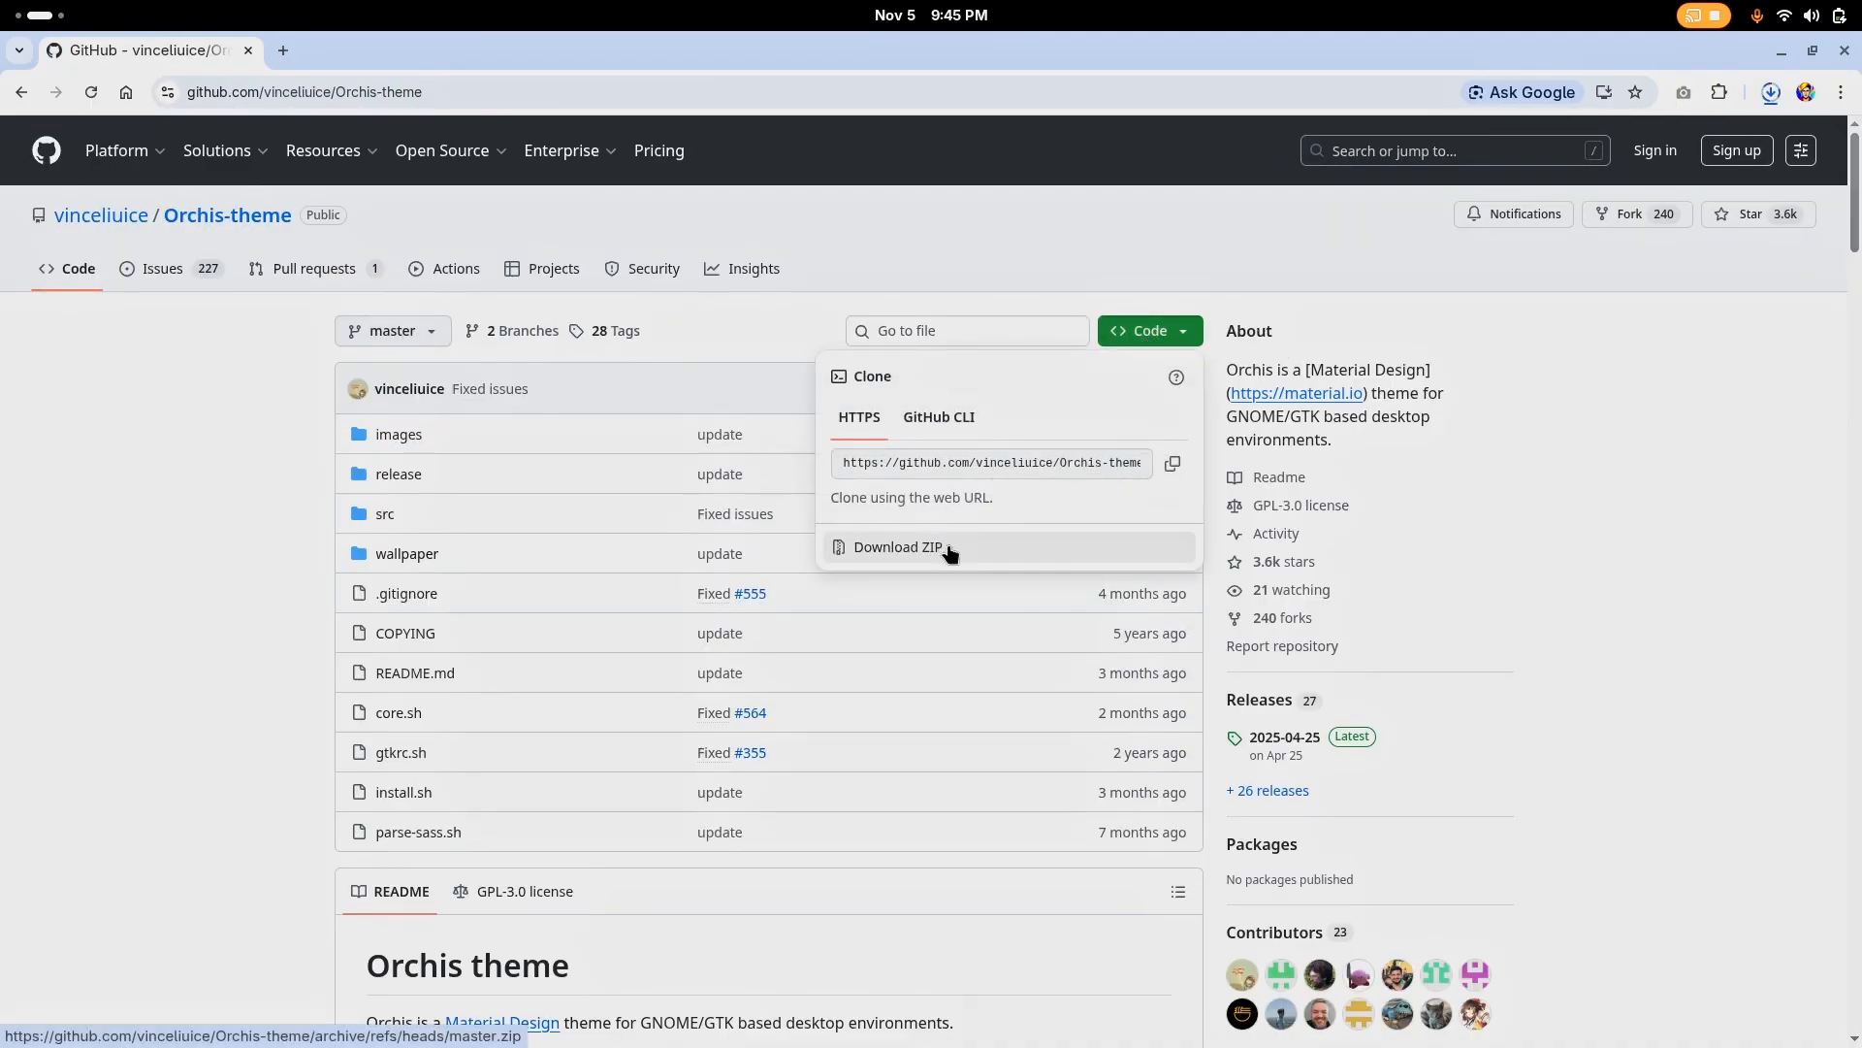
# Search the web for "gnome look" and open the Gnome-look.org theme catalogue
pyautogui.click(452, 91)
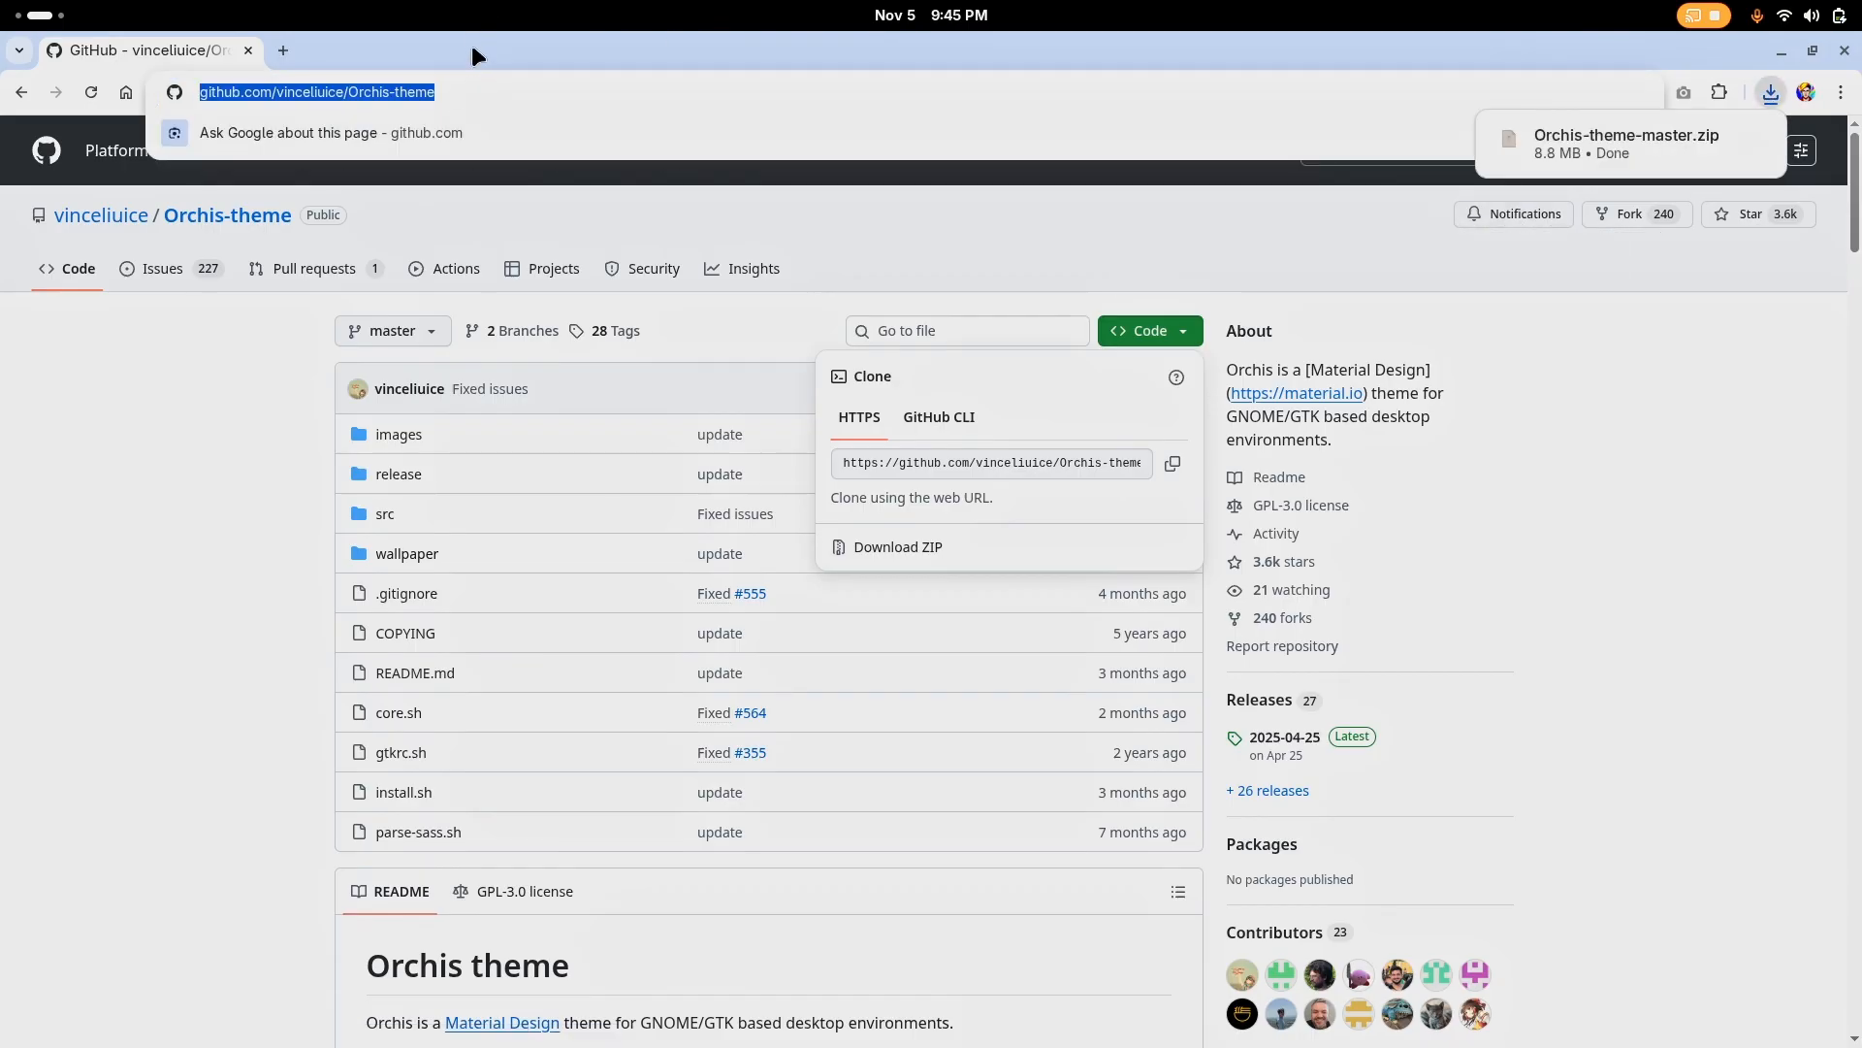
pyautogui.write('gloo')
pyautogui.press('BackSpace')
pyautogui.press('BackSpace')
pyautogui.press('BackSpace')
pyautogui.press('BackSpace')
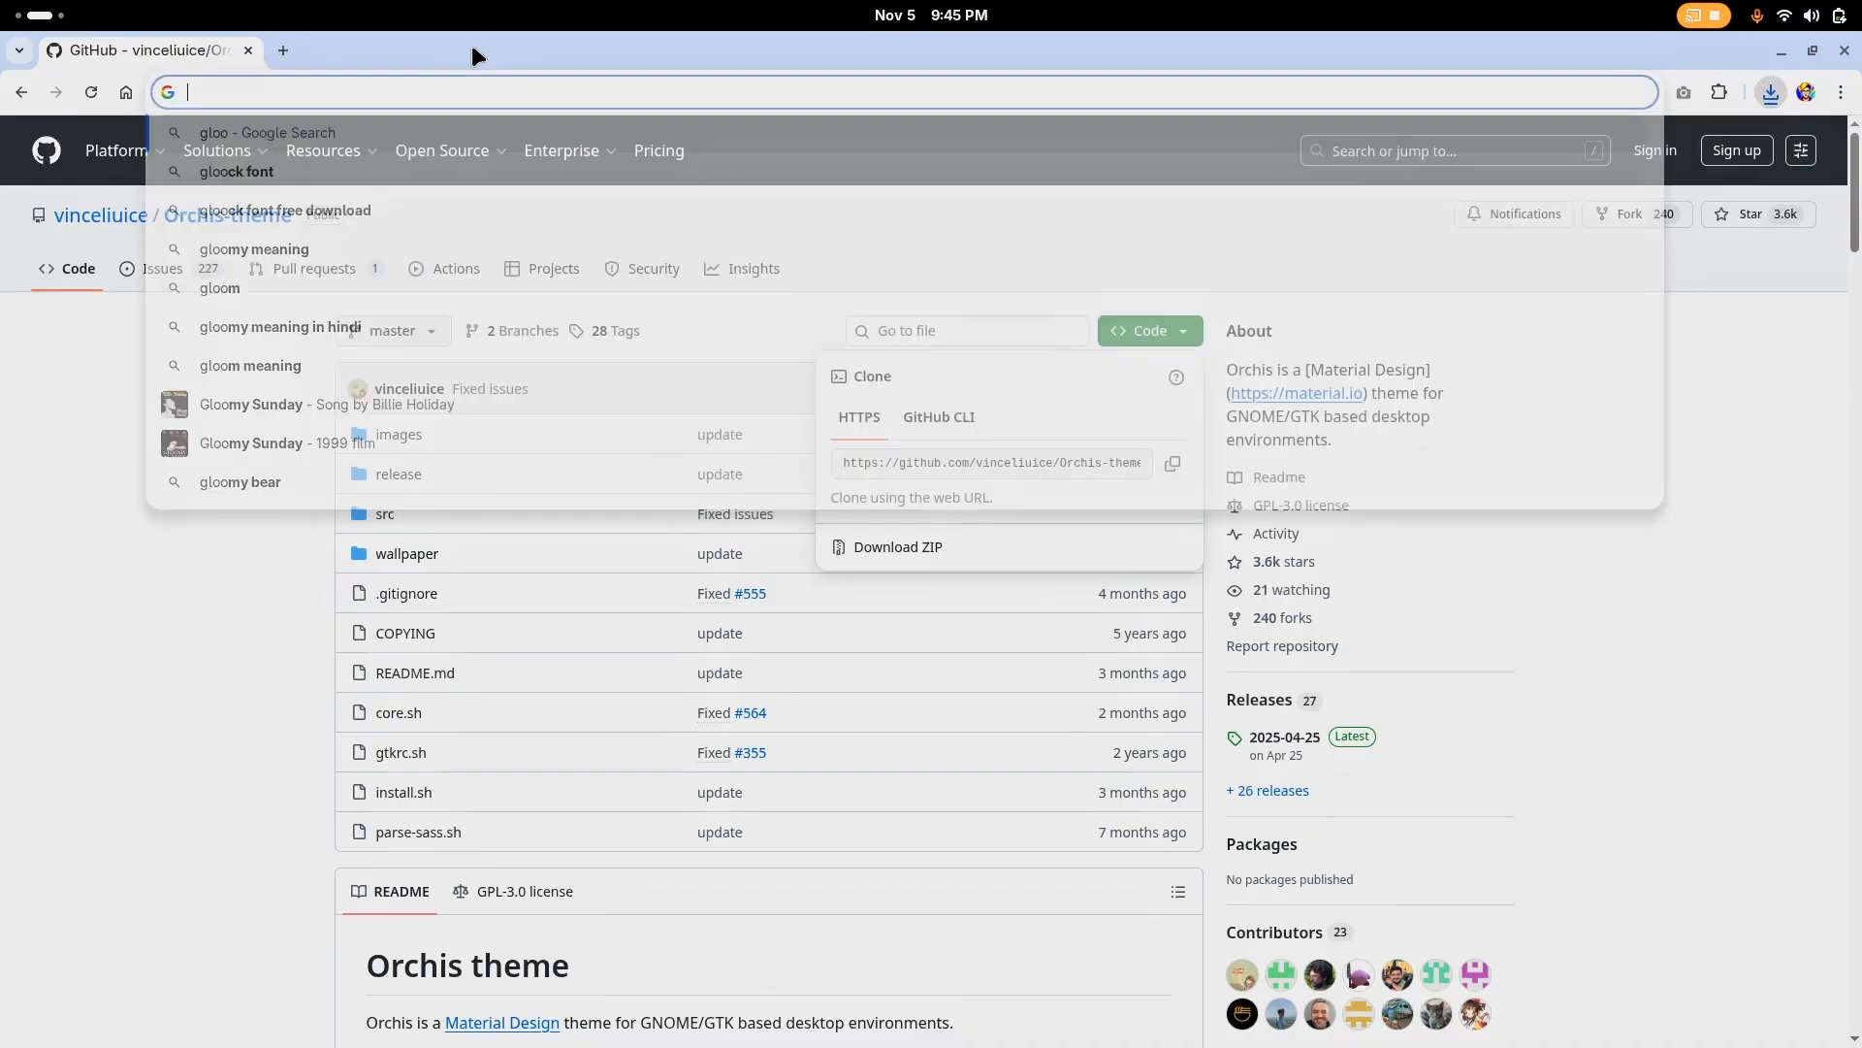
pyautogui.write('gnome look')
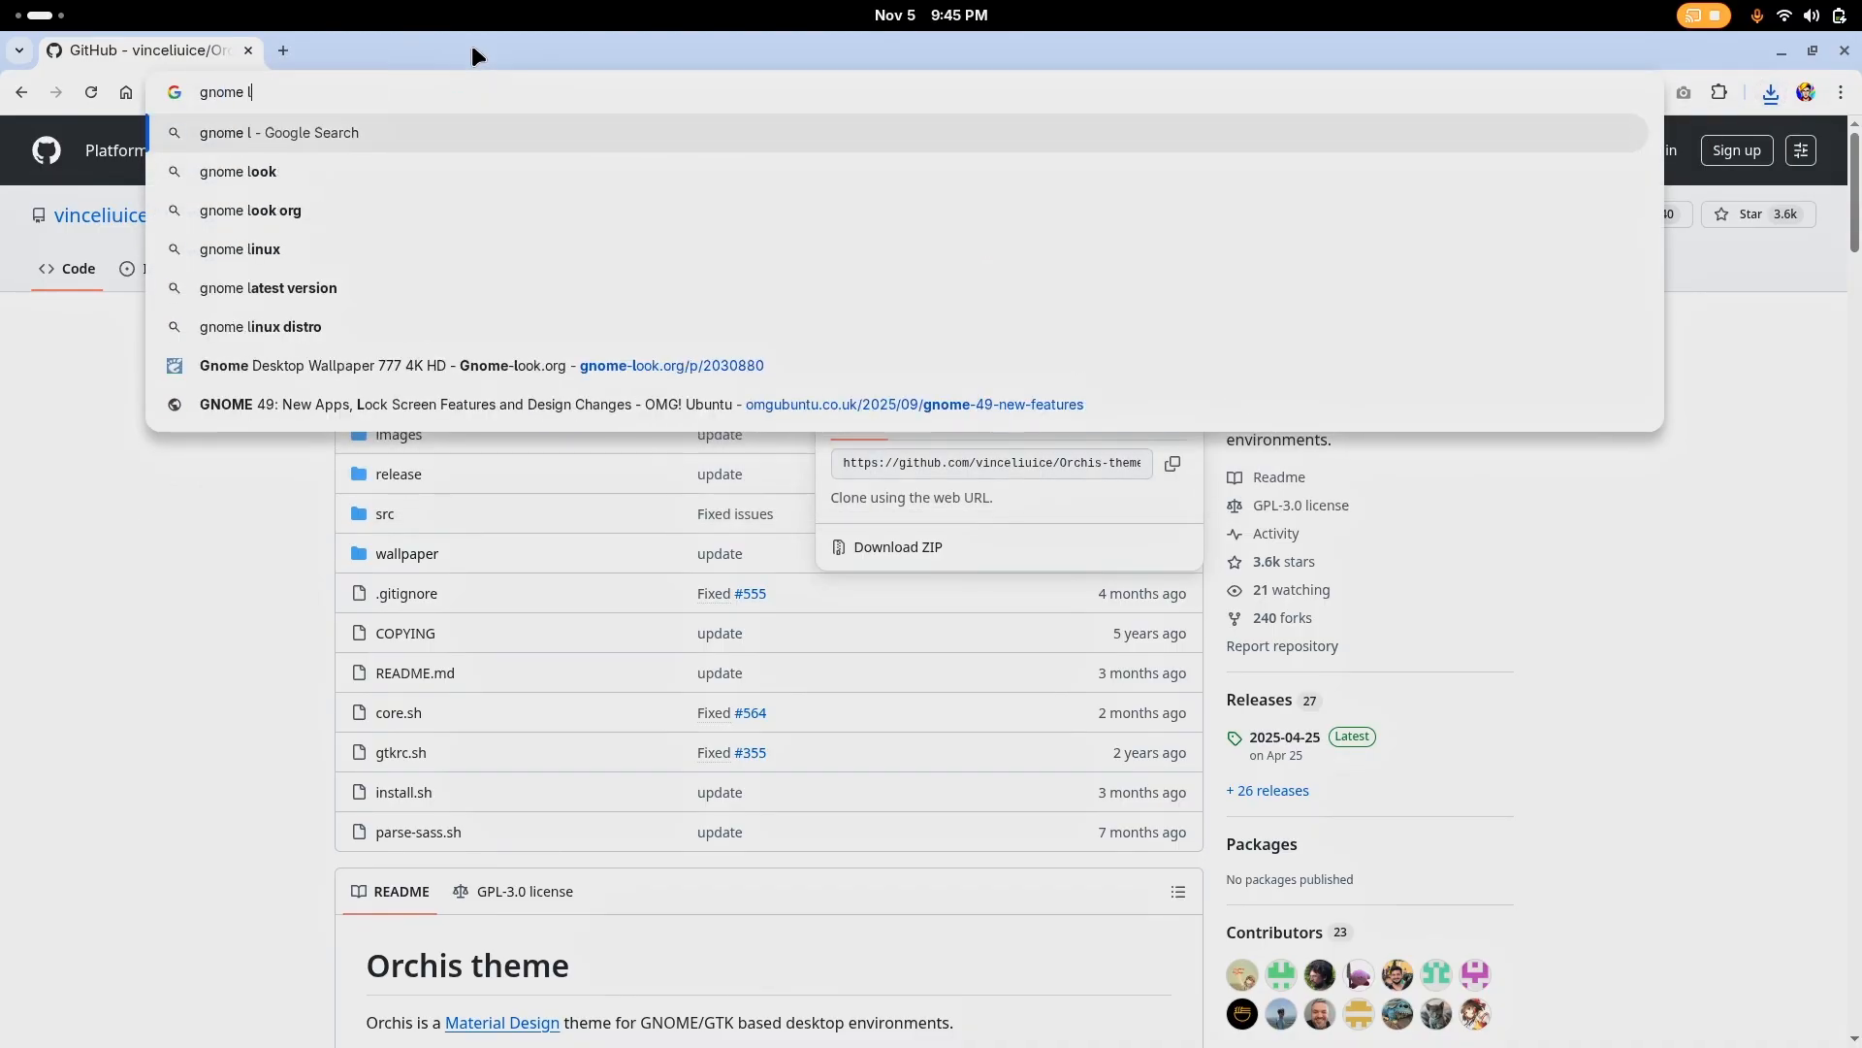
pyautogui.press('Return')
pyautogui.click(308, 313)
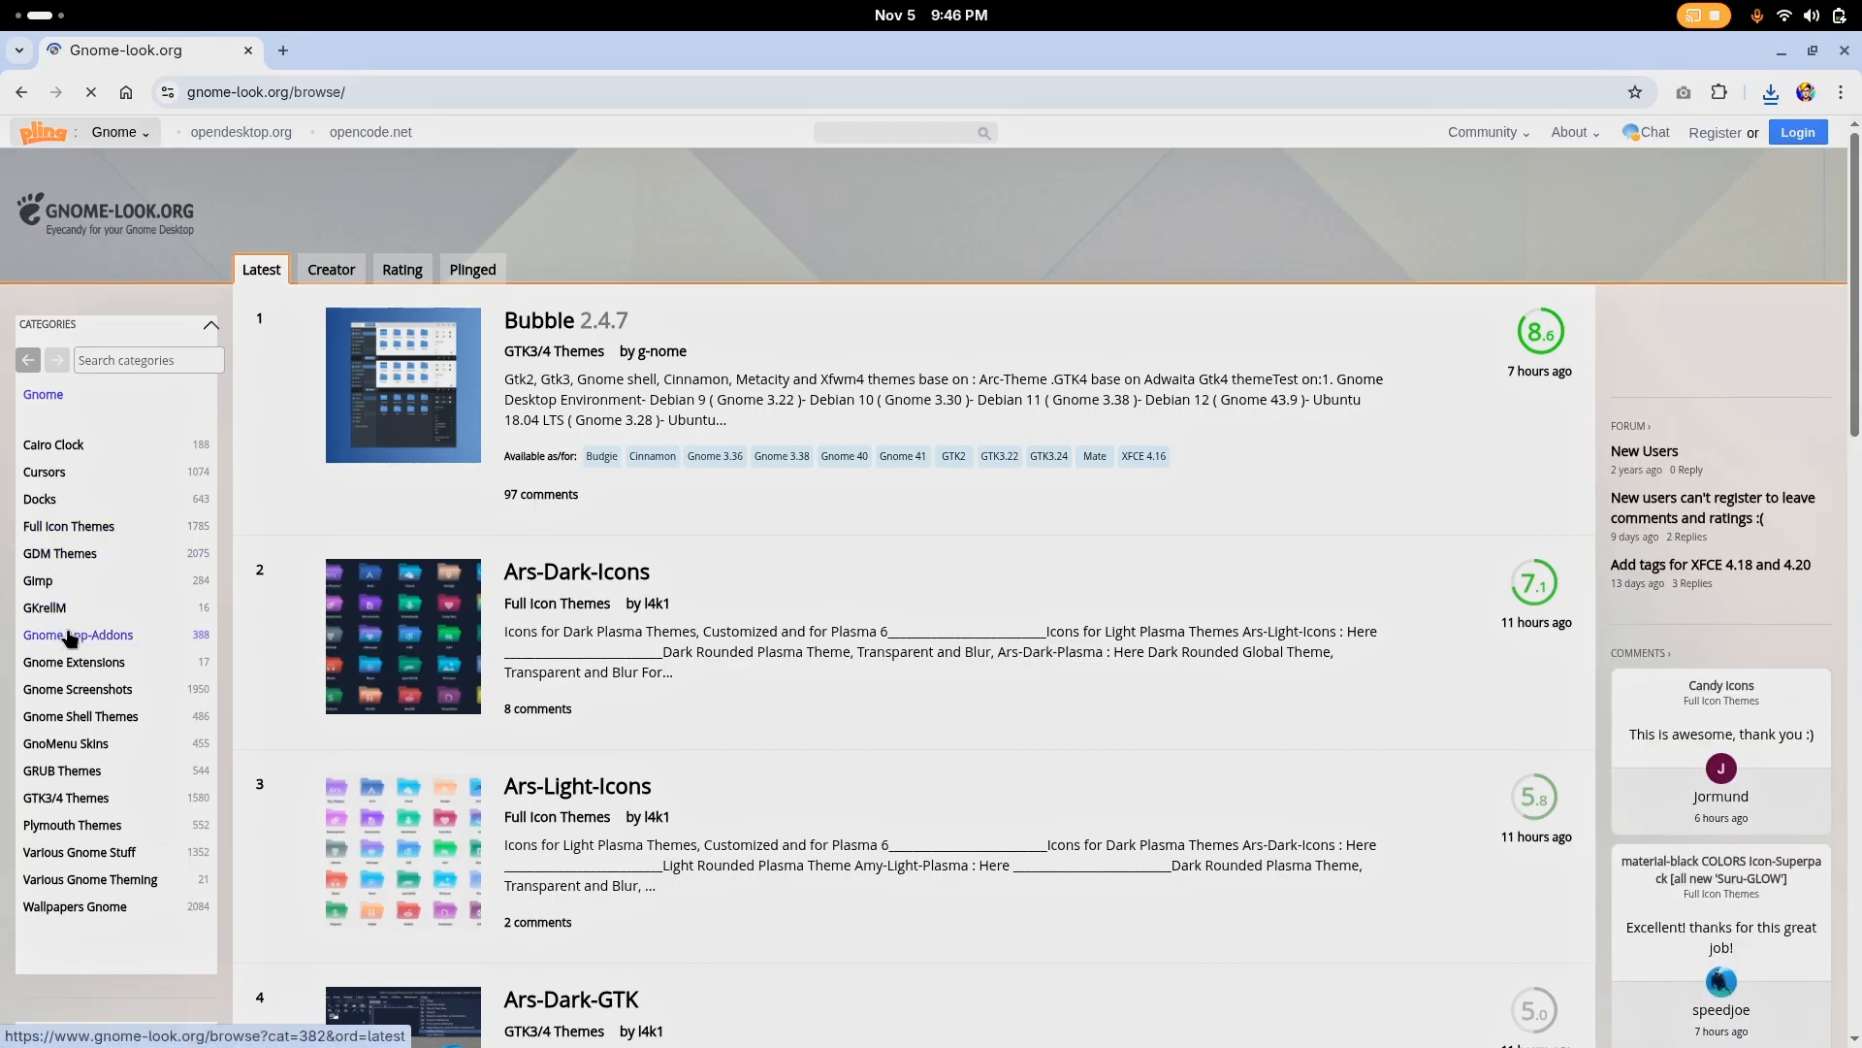
# List the GTK3/4 Themes category by rating and examine the themes on pages 1 to 3
pyautogui.click(66, 800)
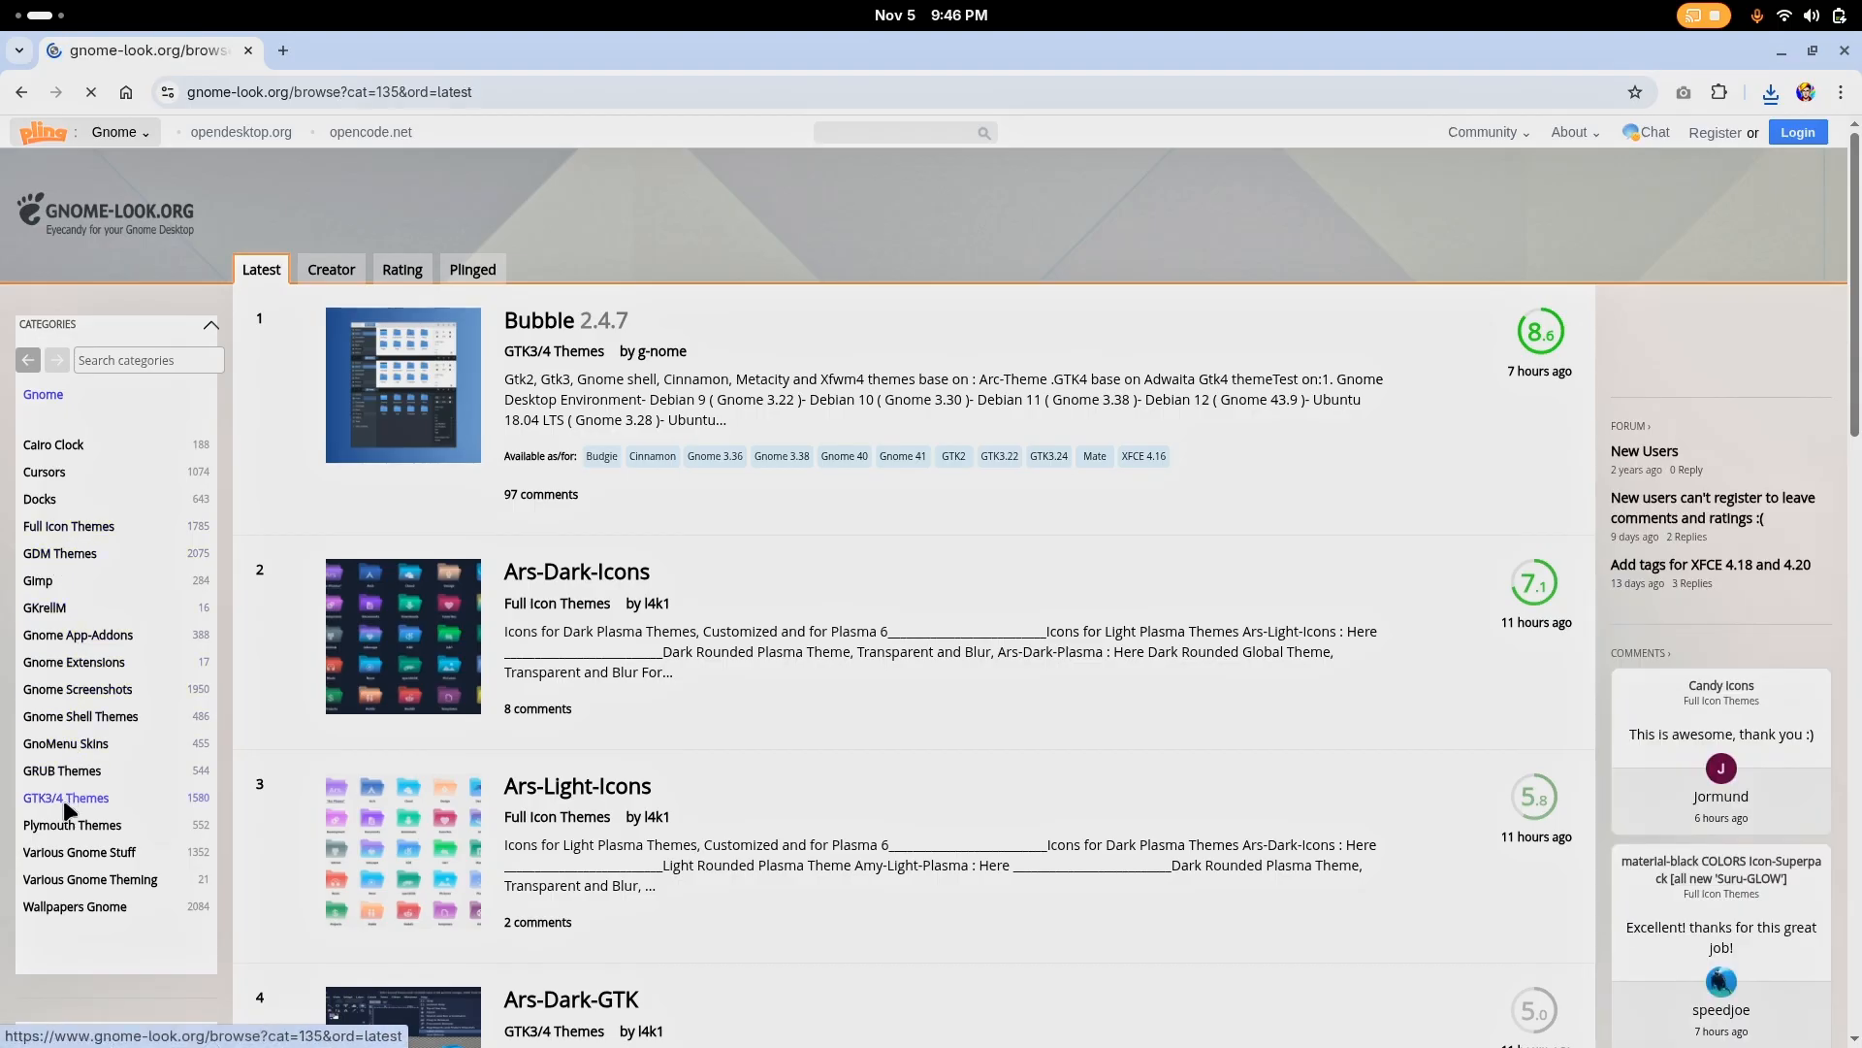
pyautogui.click(399, 275)
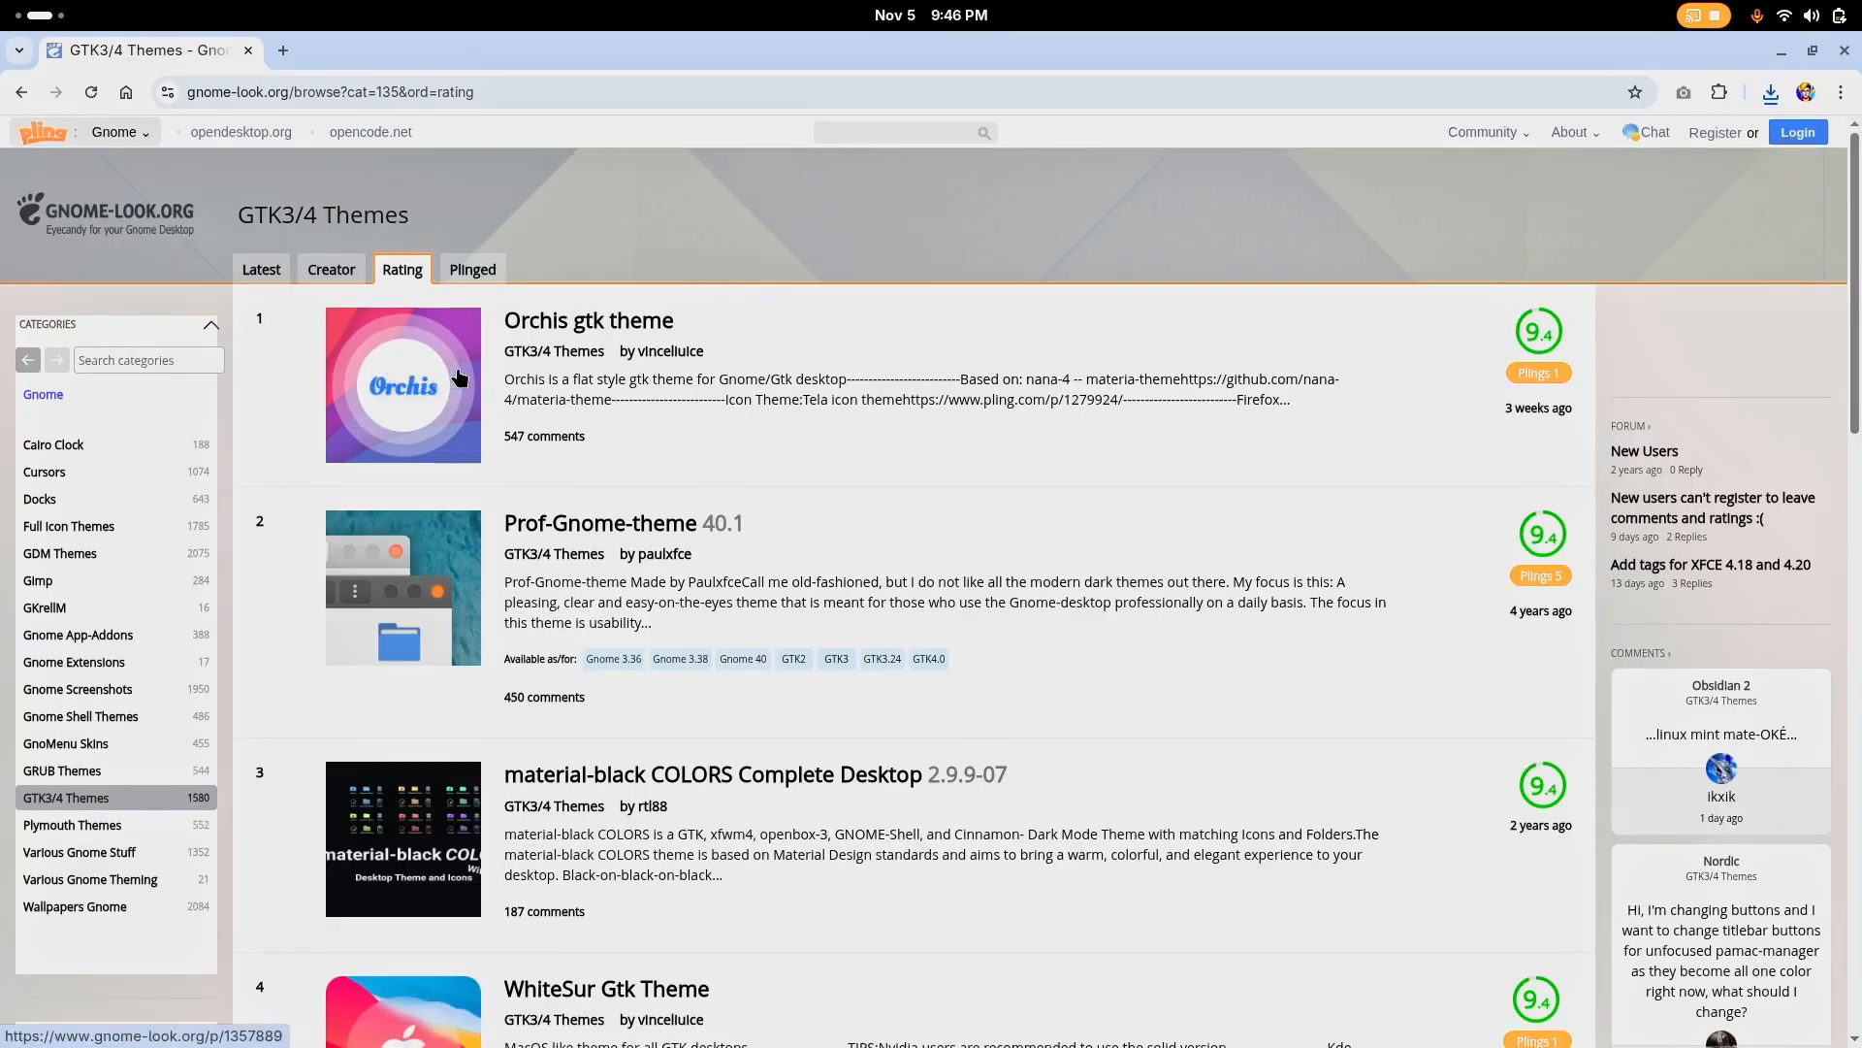
pyautogui.scroll(-5, 929, 398)
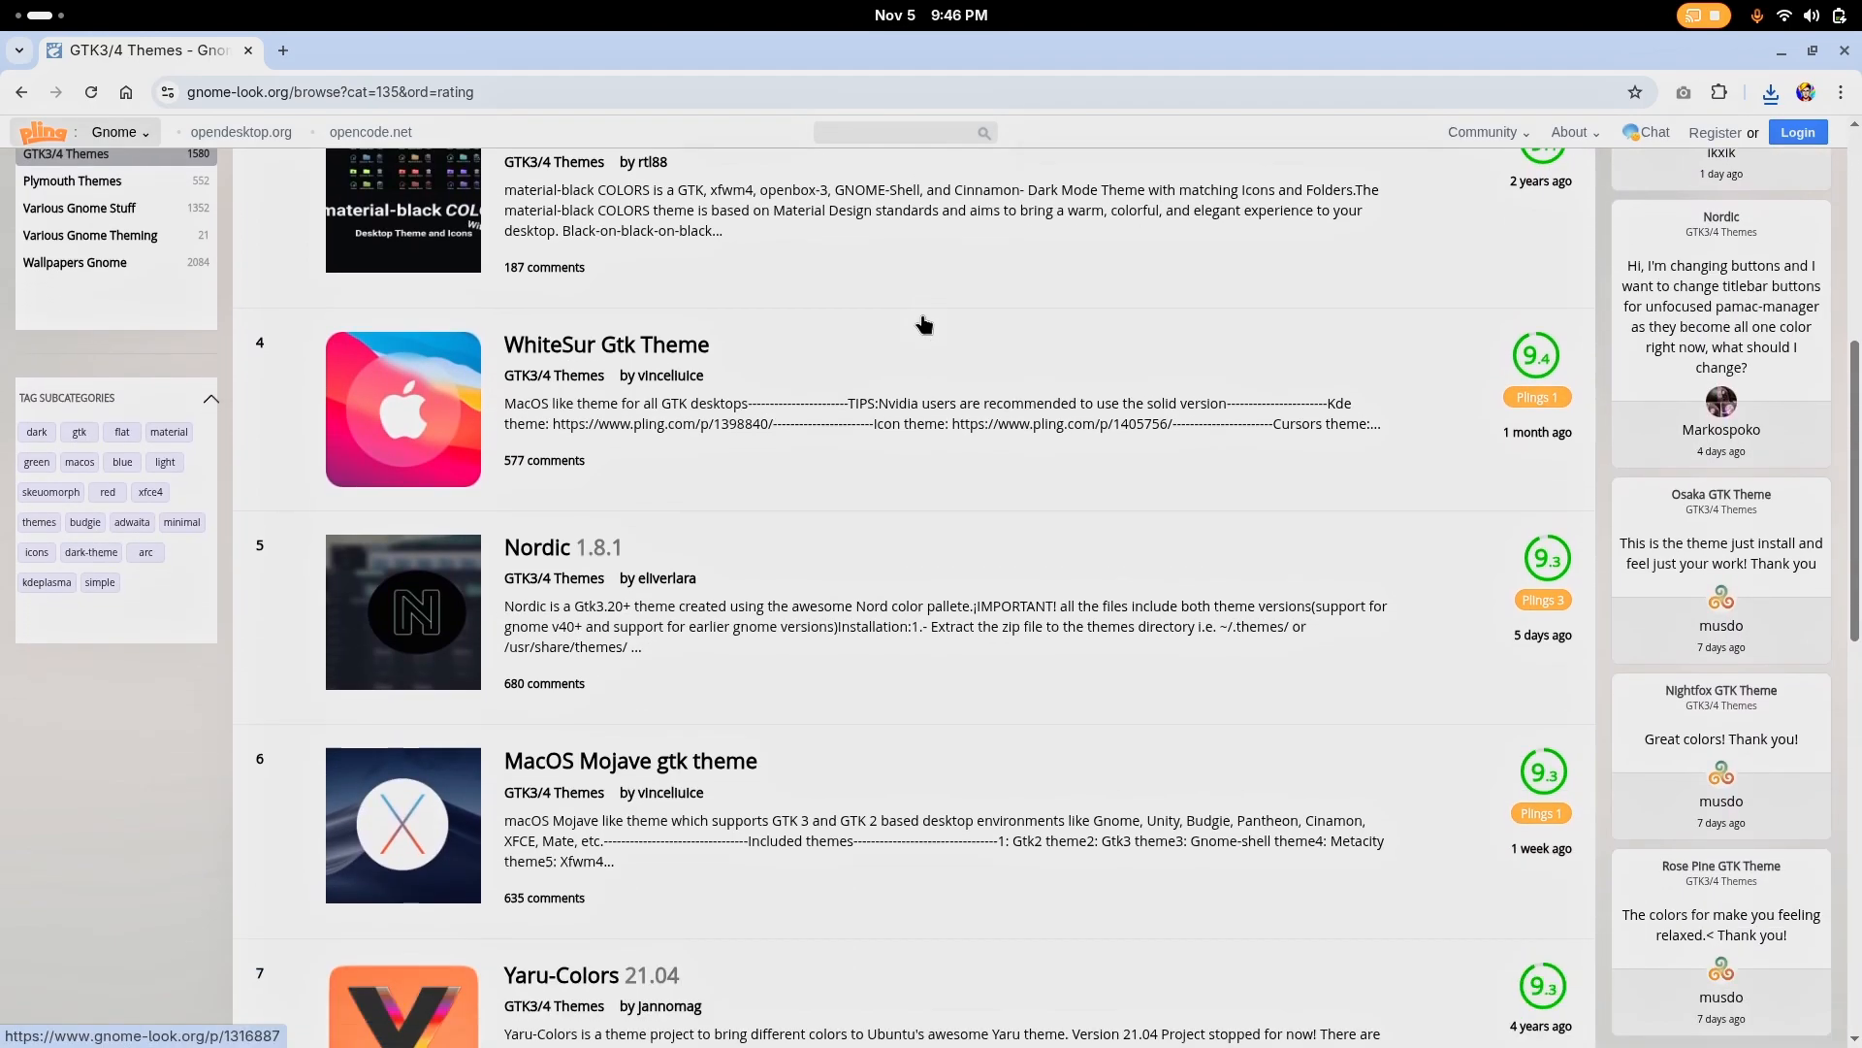
pyautogui.scroll(-8, 923, 324)
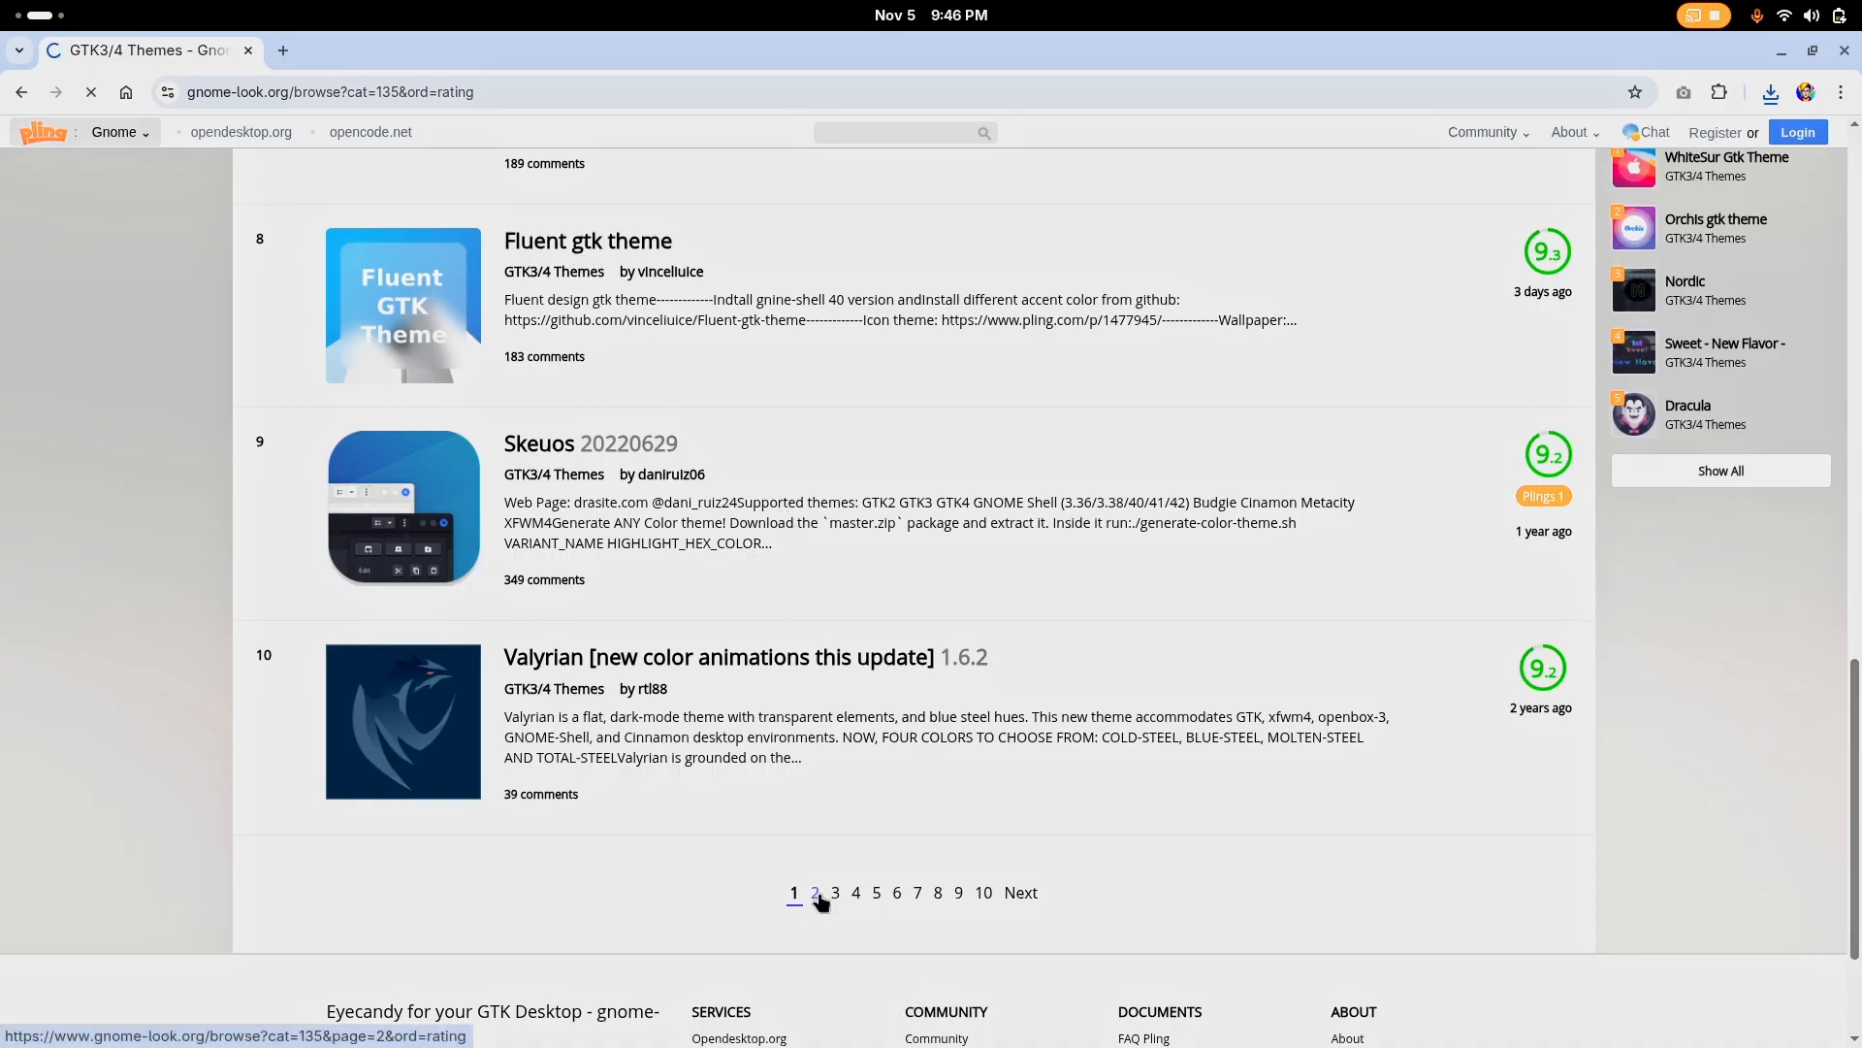
pyautogui.scroll(-6, 745, 368)
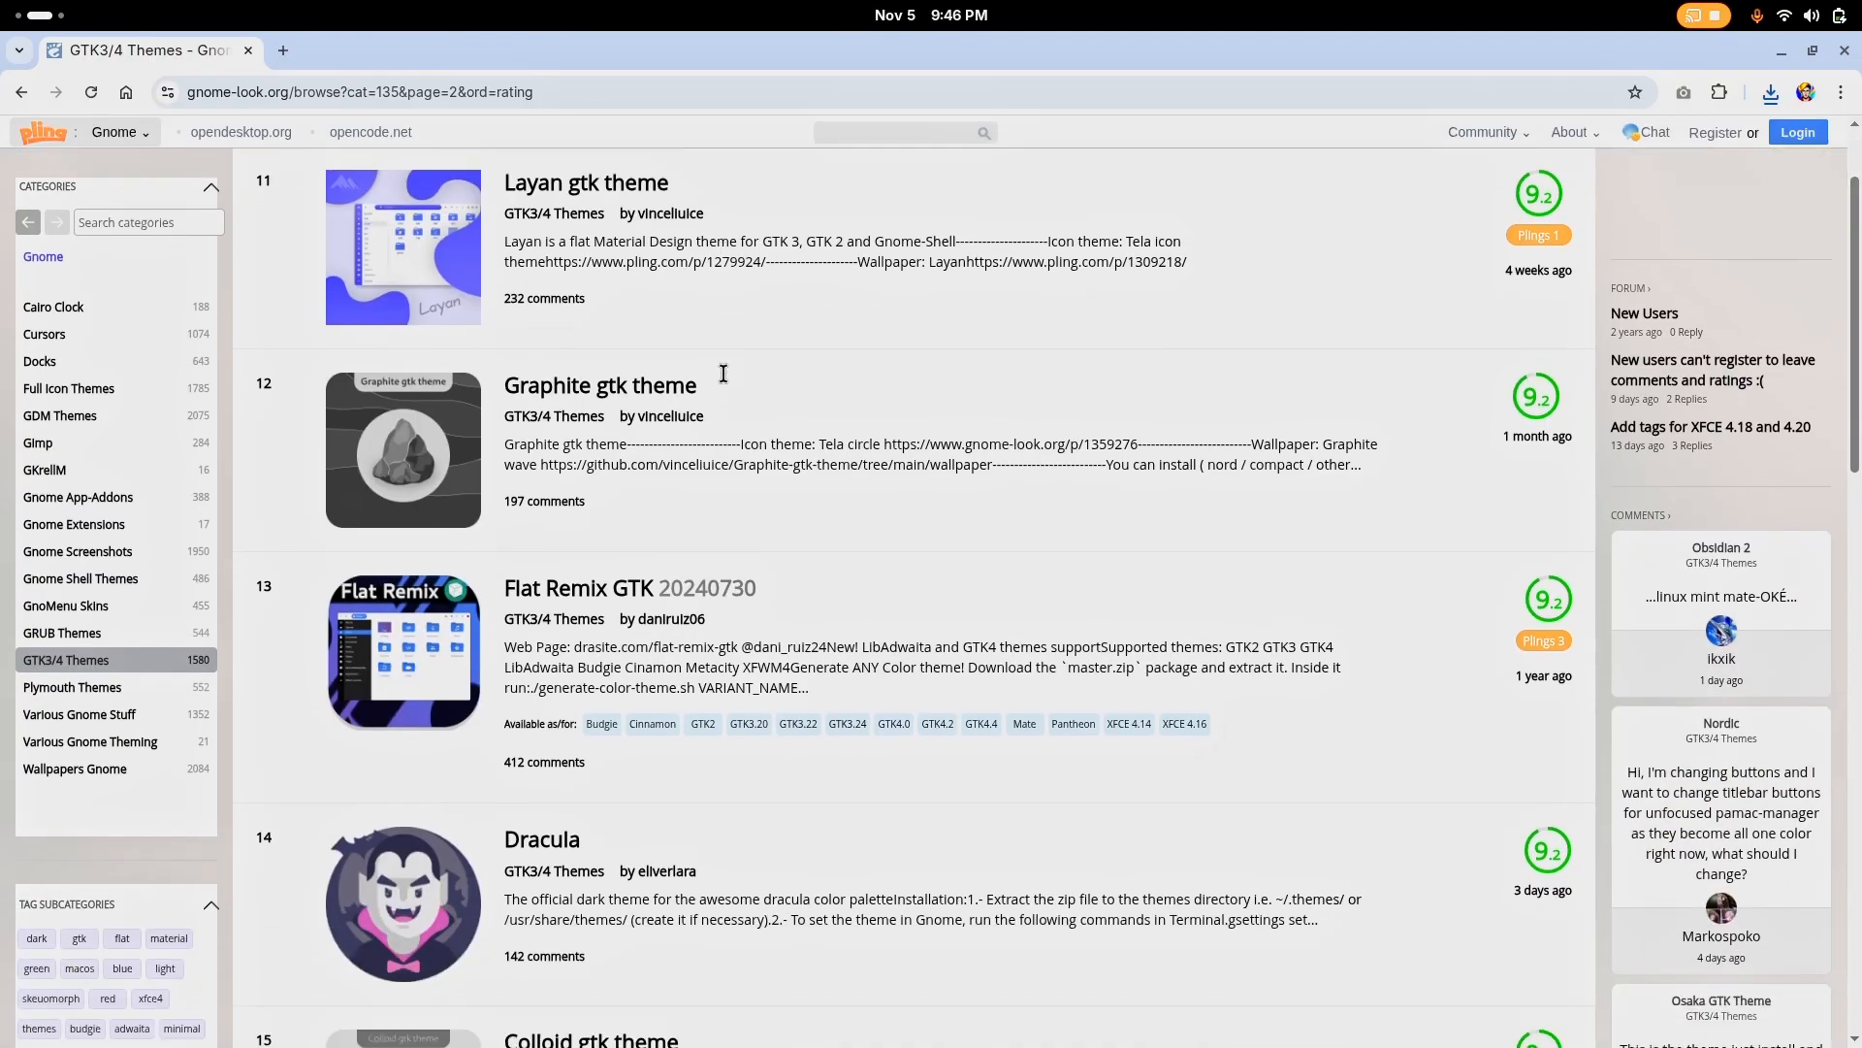
pyautogui.scroll(-10, 731, 383)
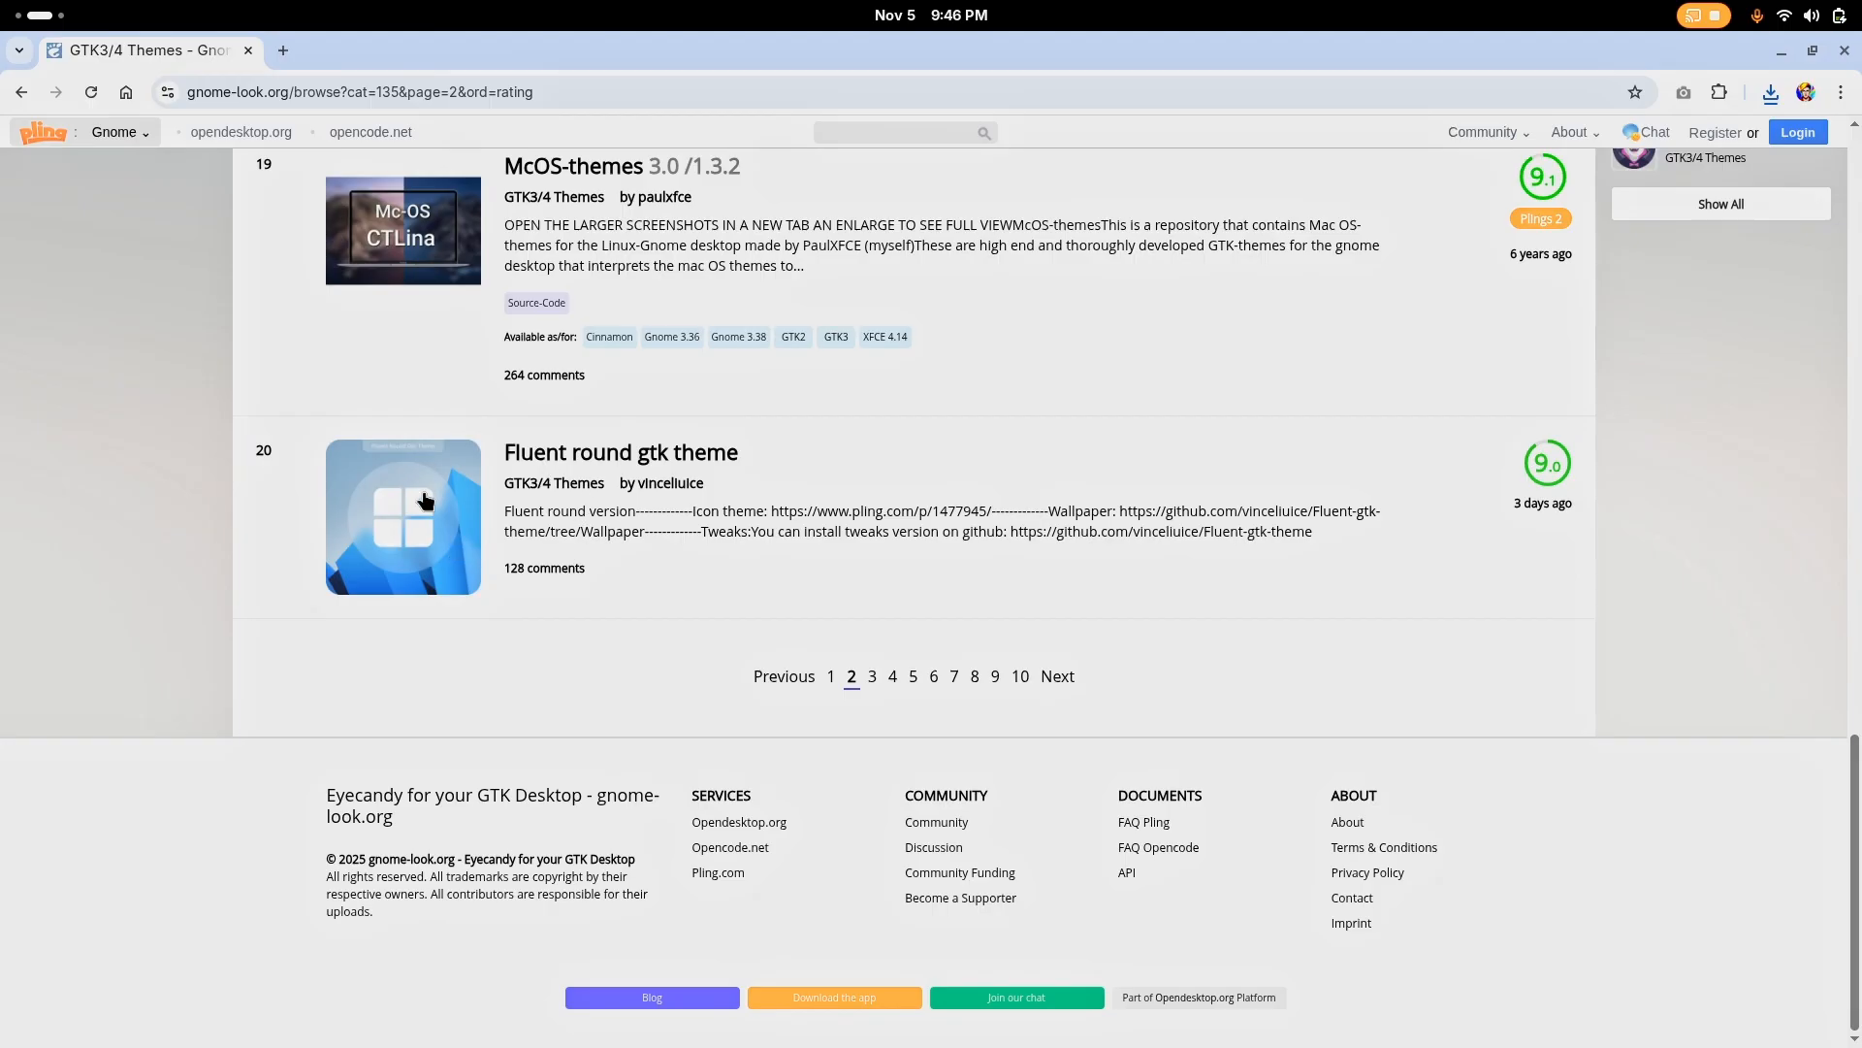
pyautogui.click(872, 676)
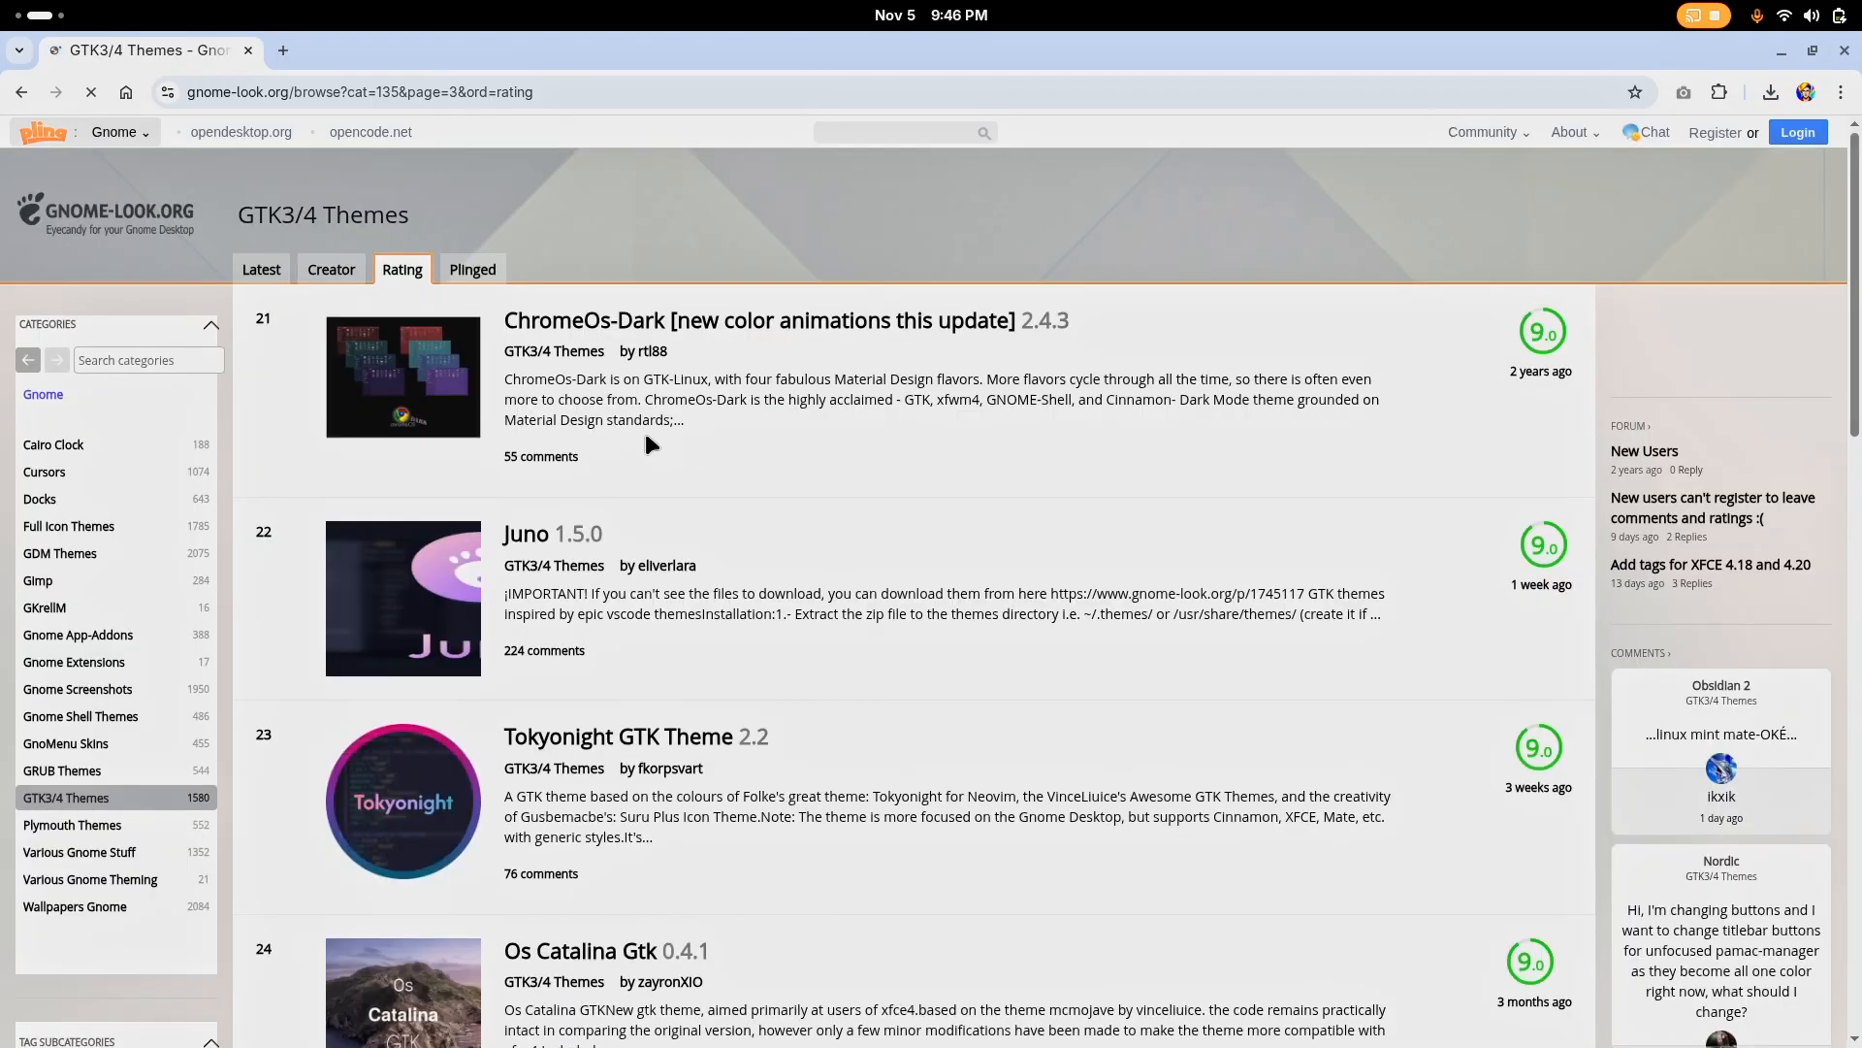
pyautogui.scroll(-6, 644, 431)
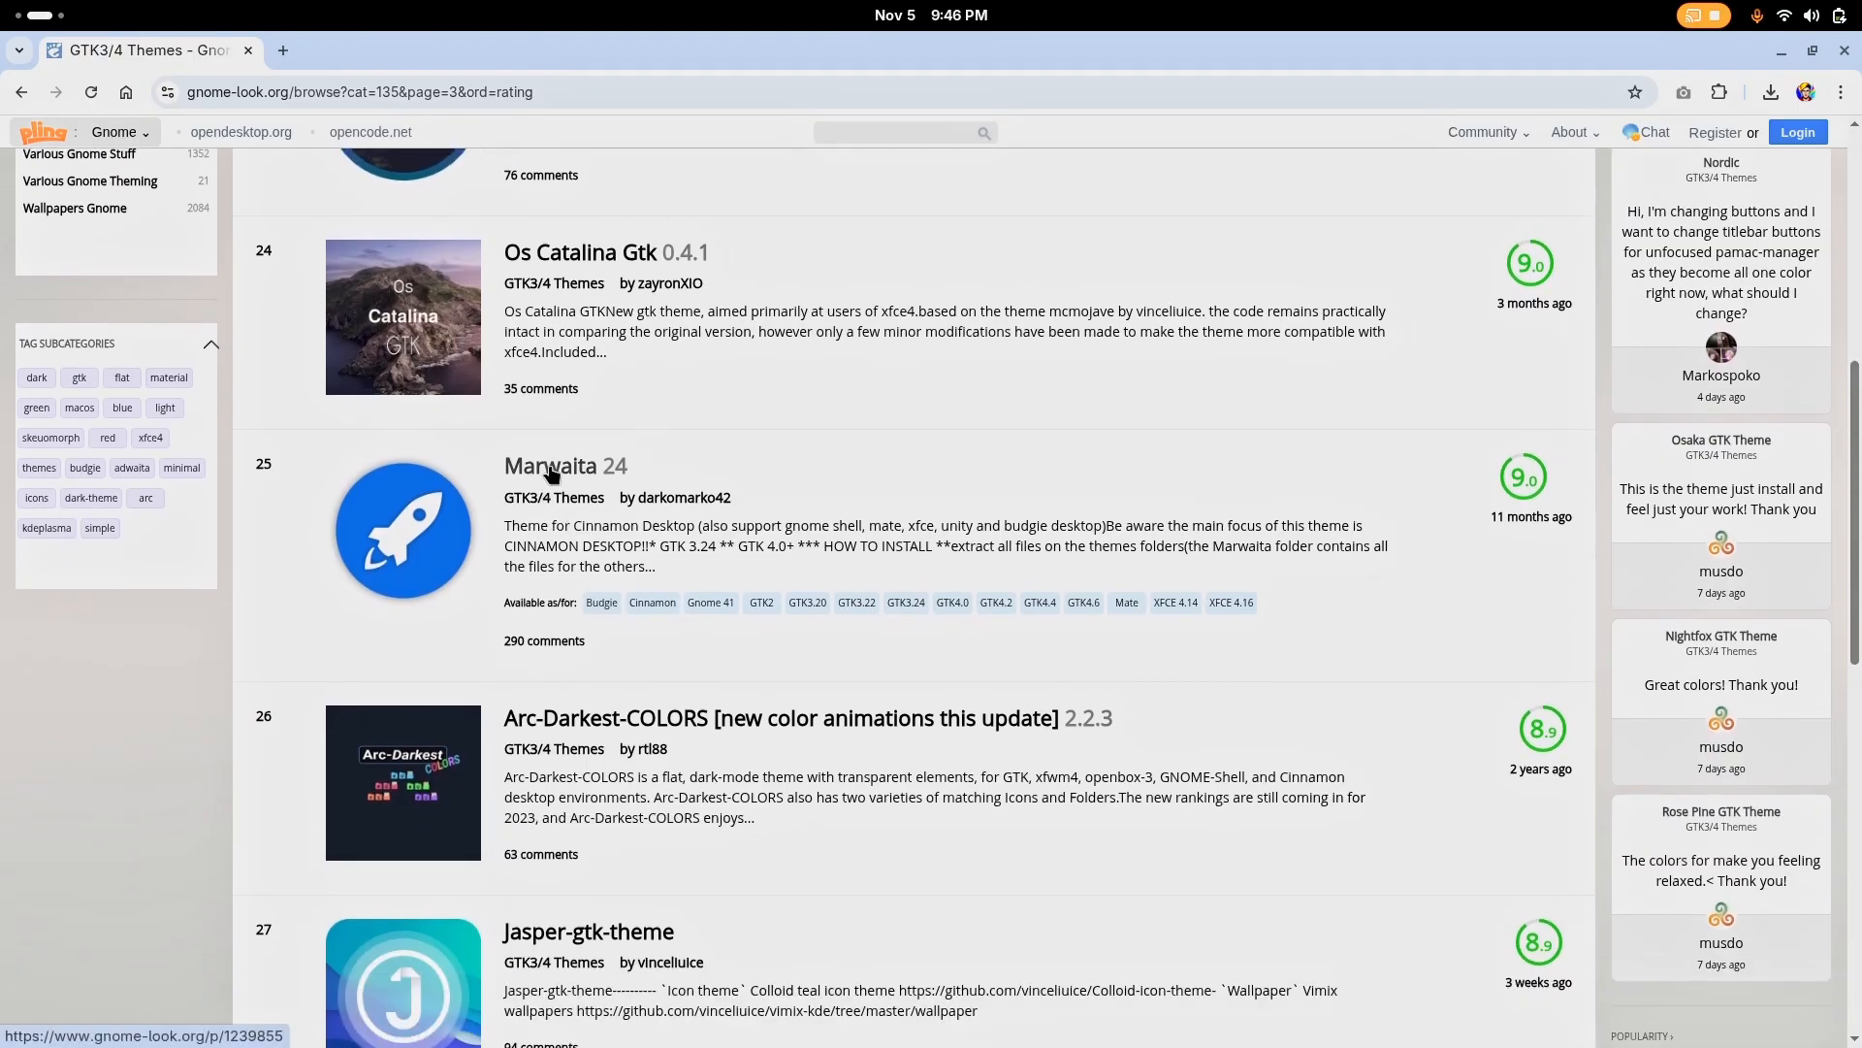
# Examine the Marwaita theme's preview images in a separate tab, and close that tab
pyautogui.middleClick(549, 470)
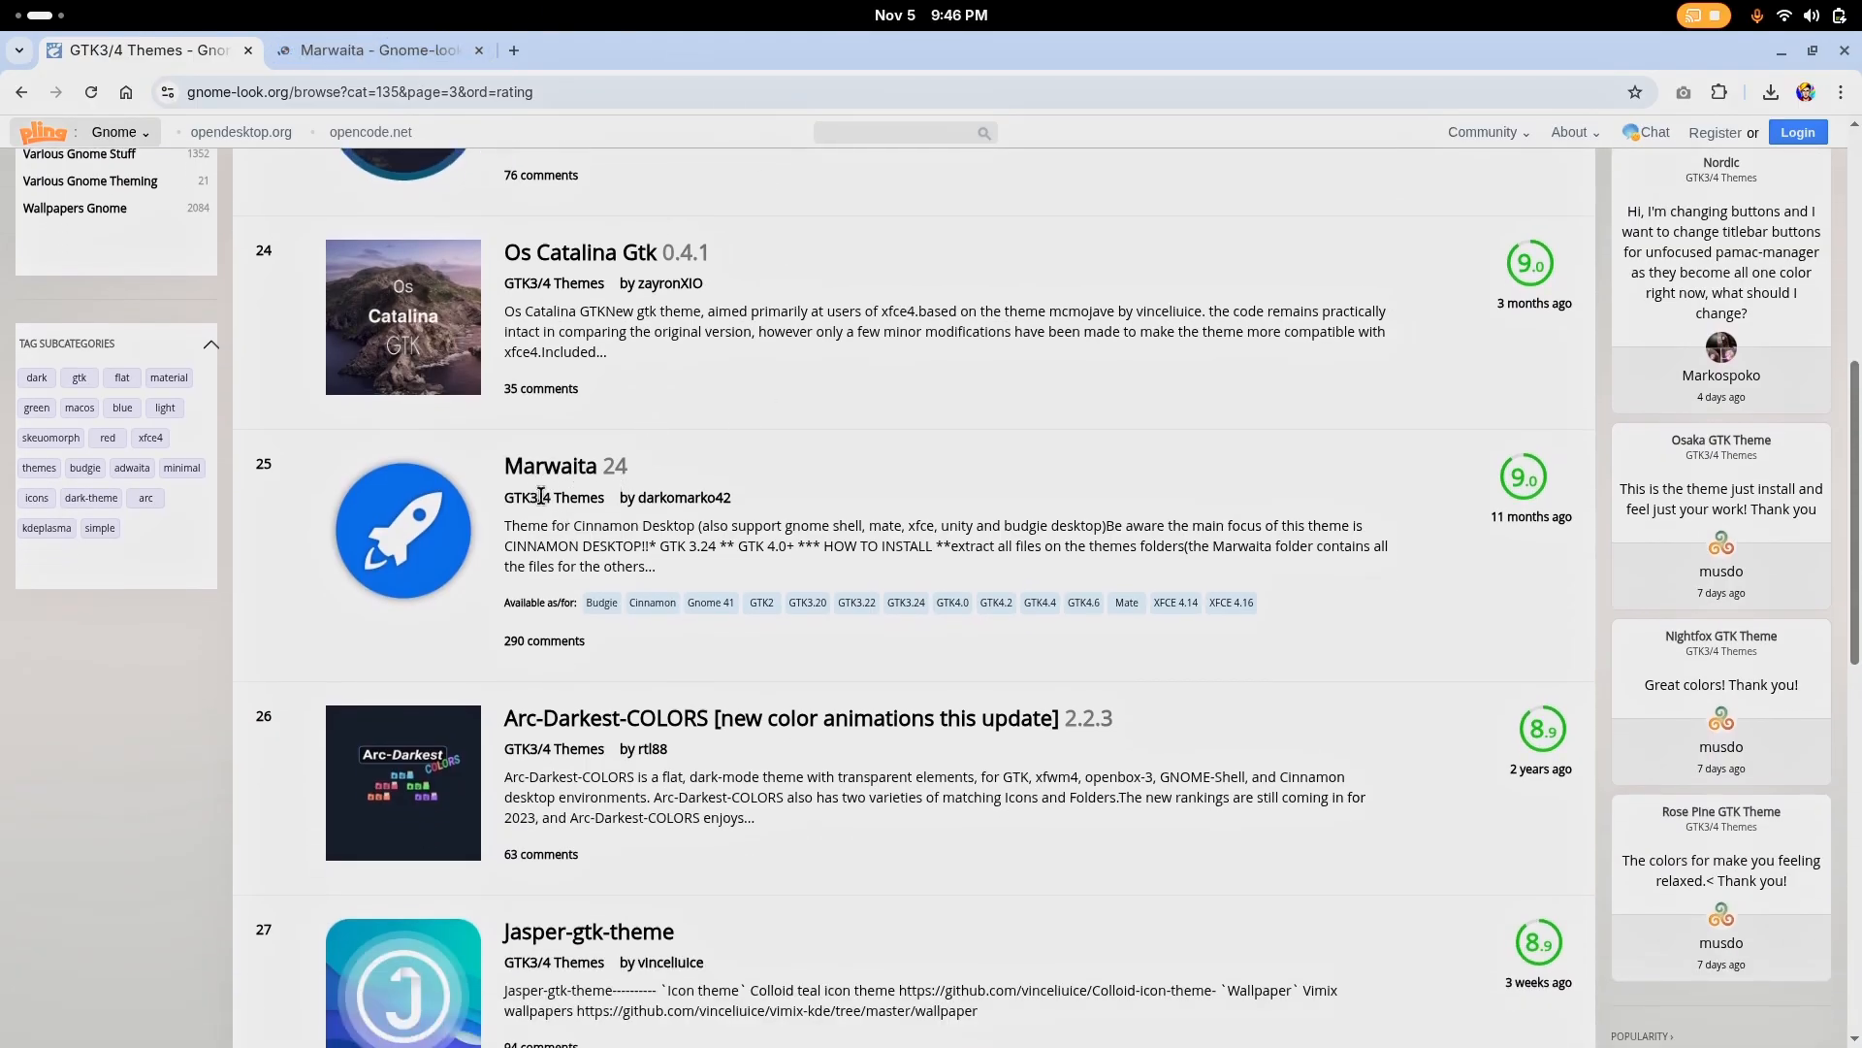
pyautogui.click(404, 49)
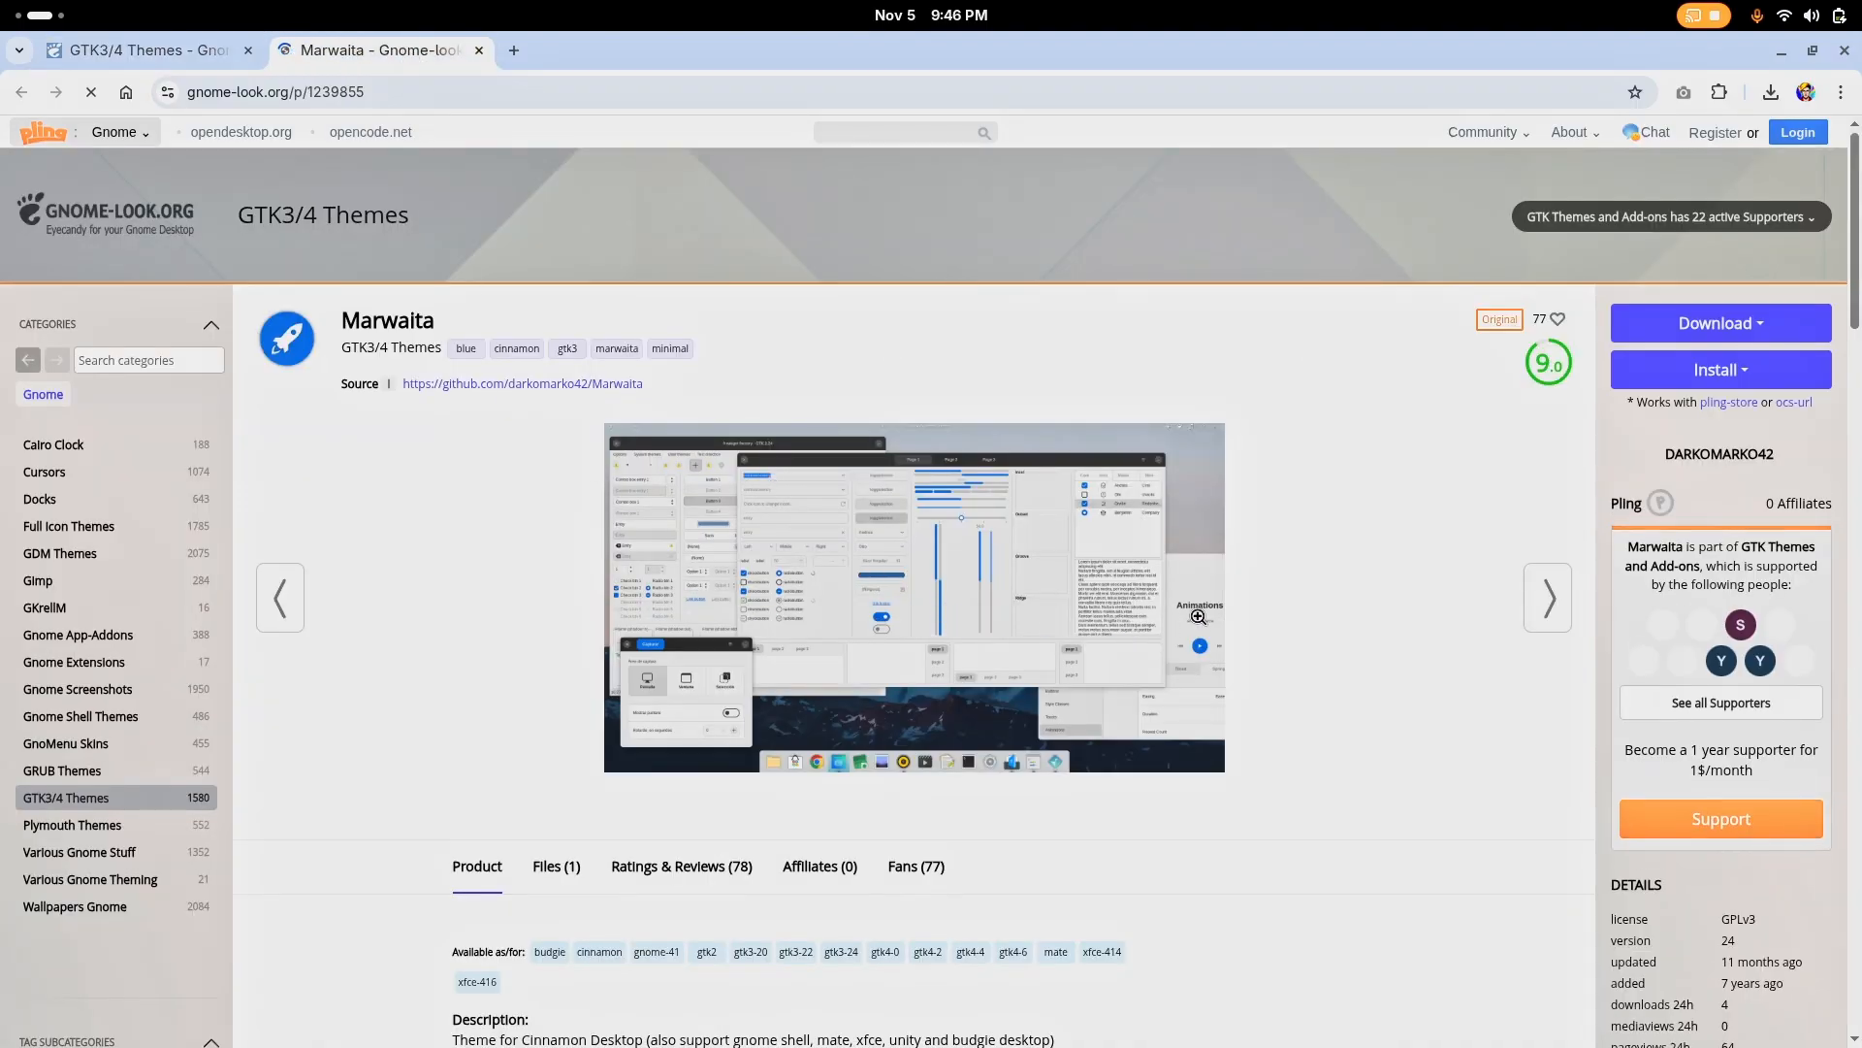
pyautogui.click(1548, 597)
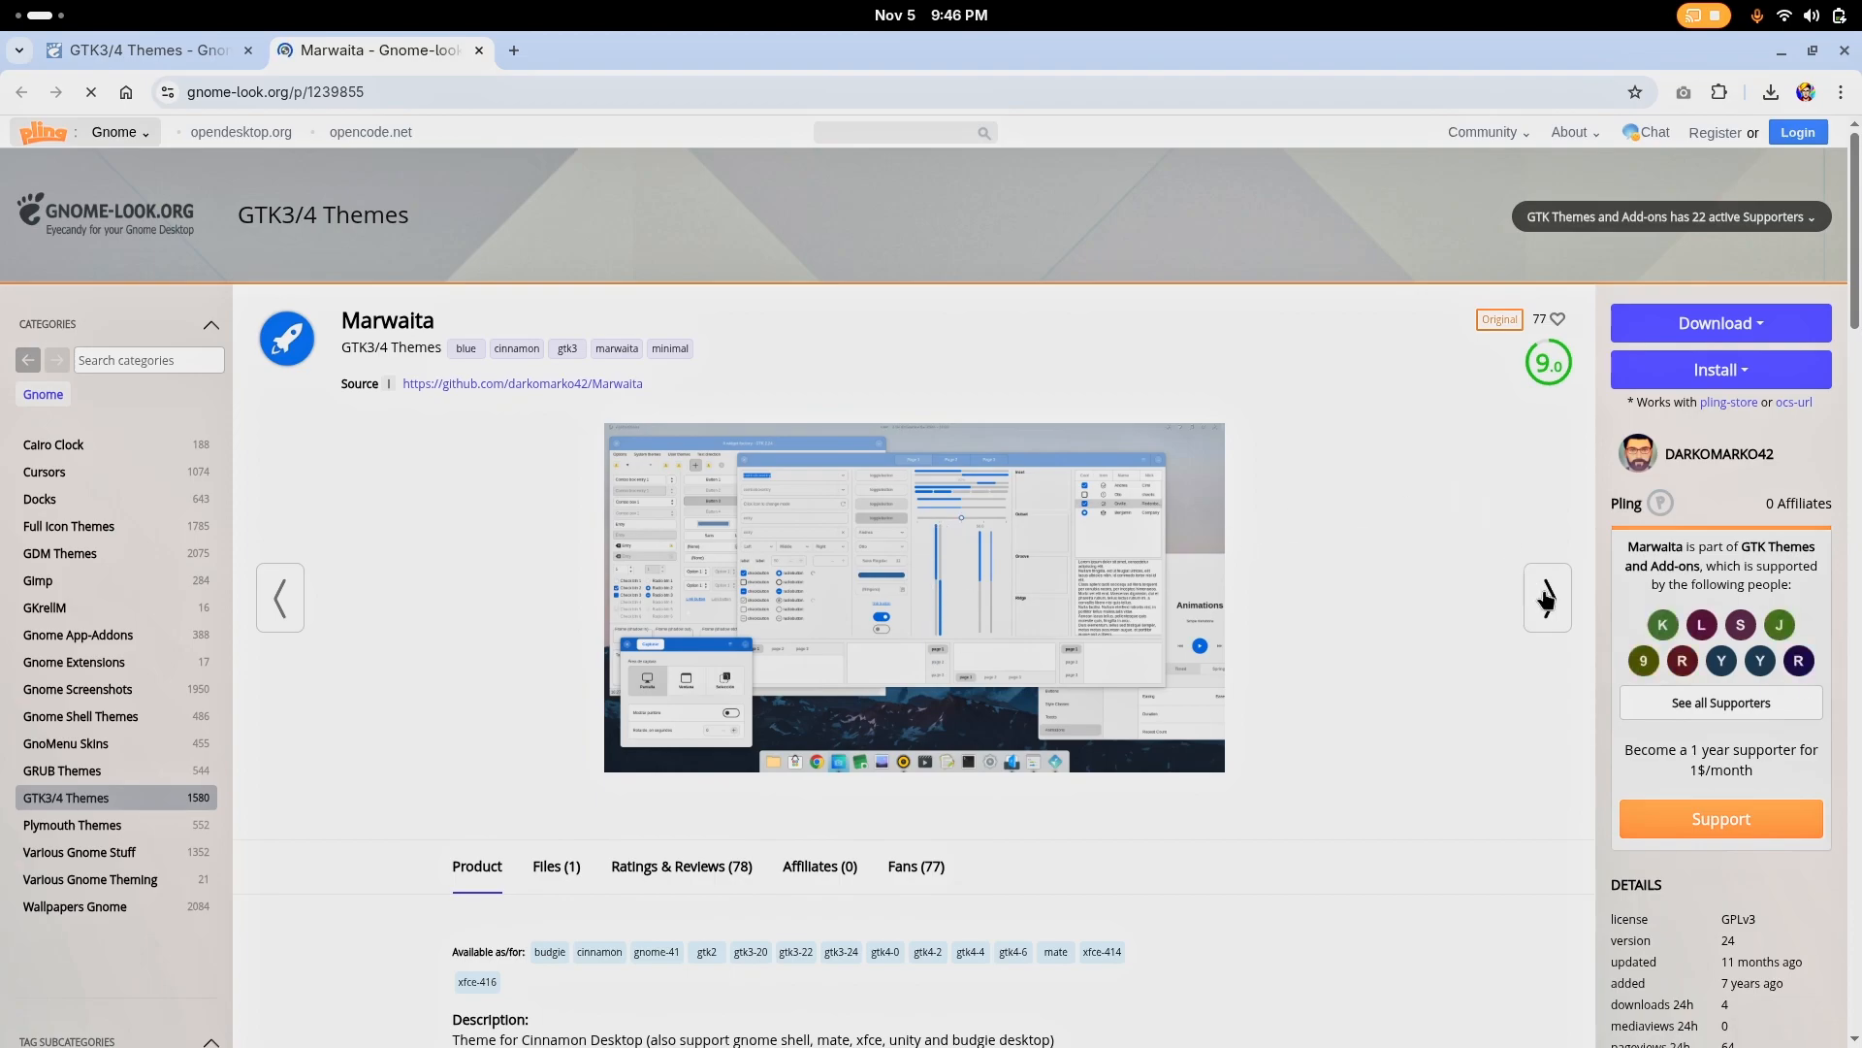
pyautogui.hotkey('ctrl', 'w')
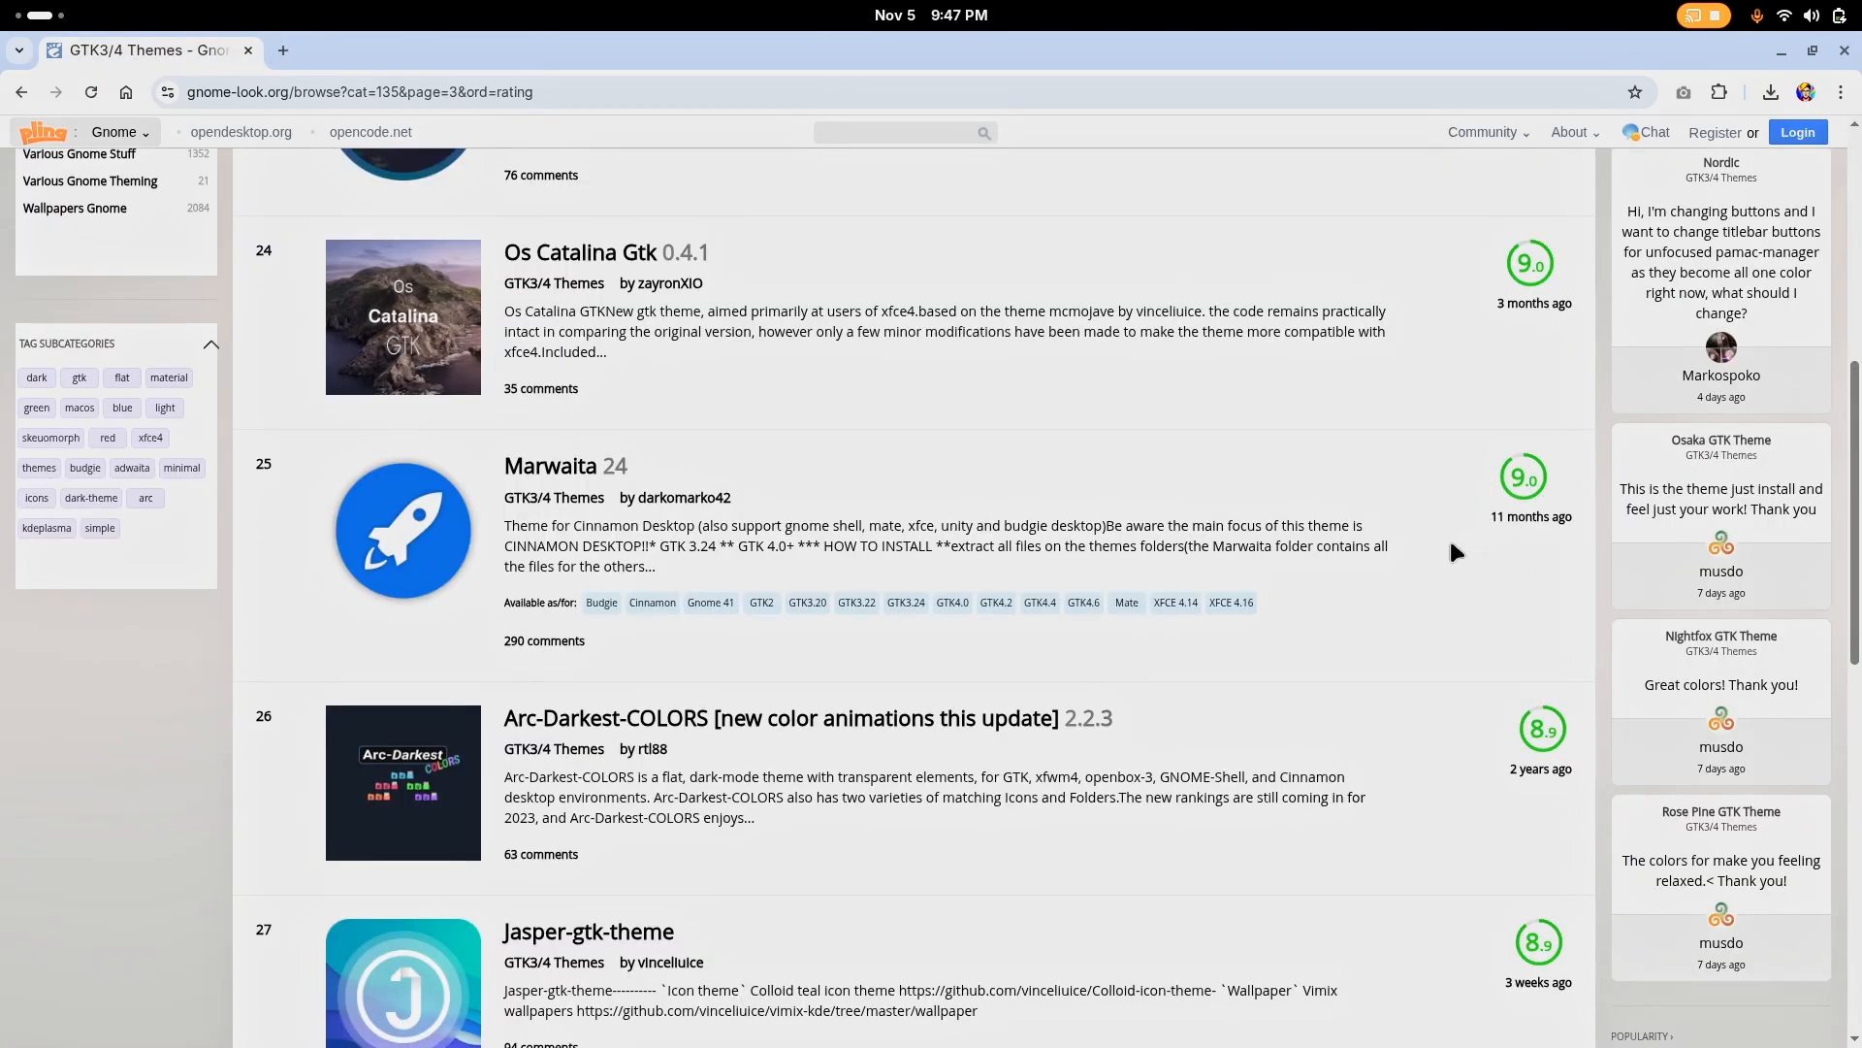
# Open the Jasper-gtk-theme page from the rated GTK3/4 list and examine its enlarged preview image
pyautogui.scroll(-3, 1452, 551)
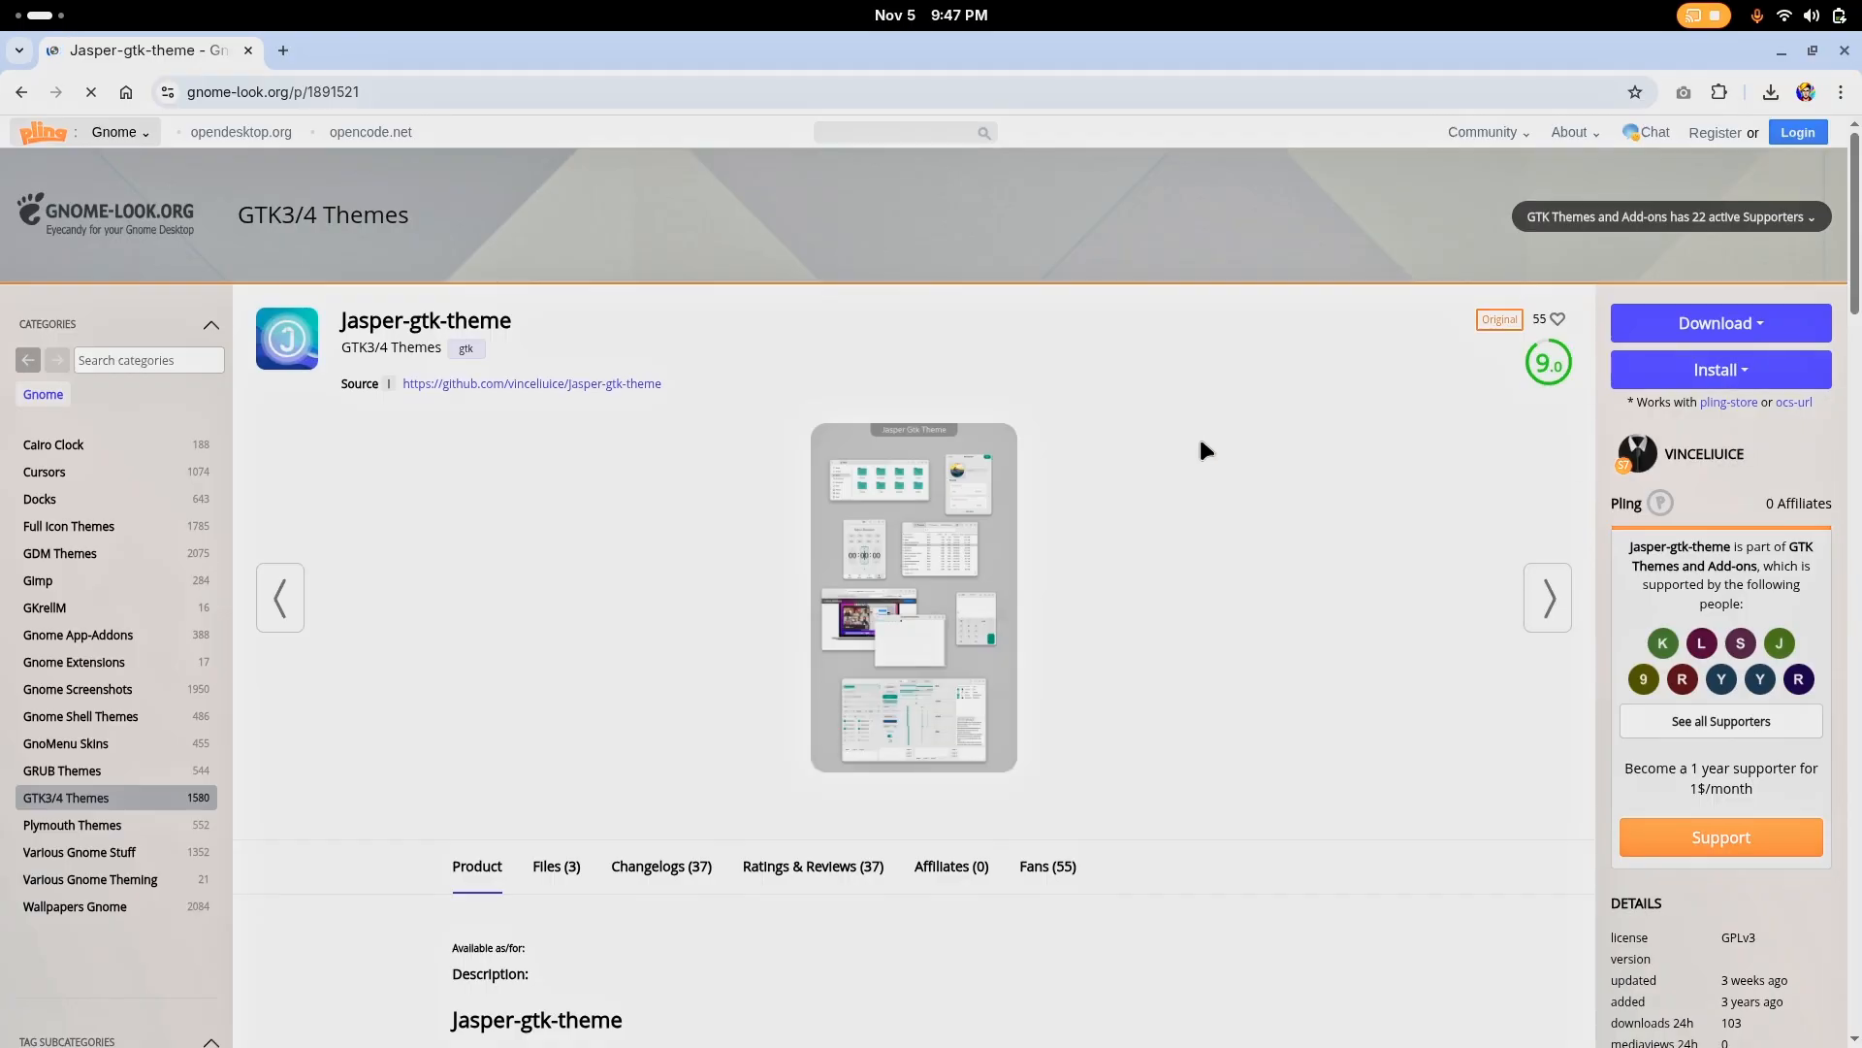
pyautogui.click(889, 551)
pyautogui.scroll(-4, 850, 479)
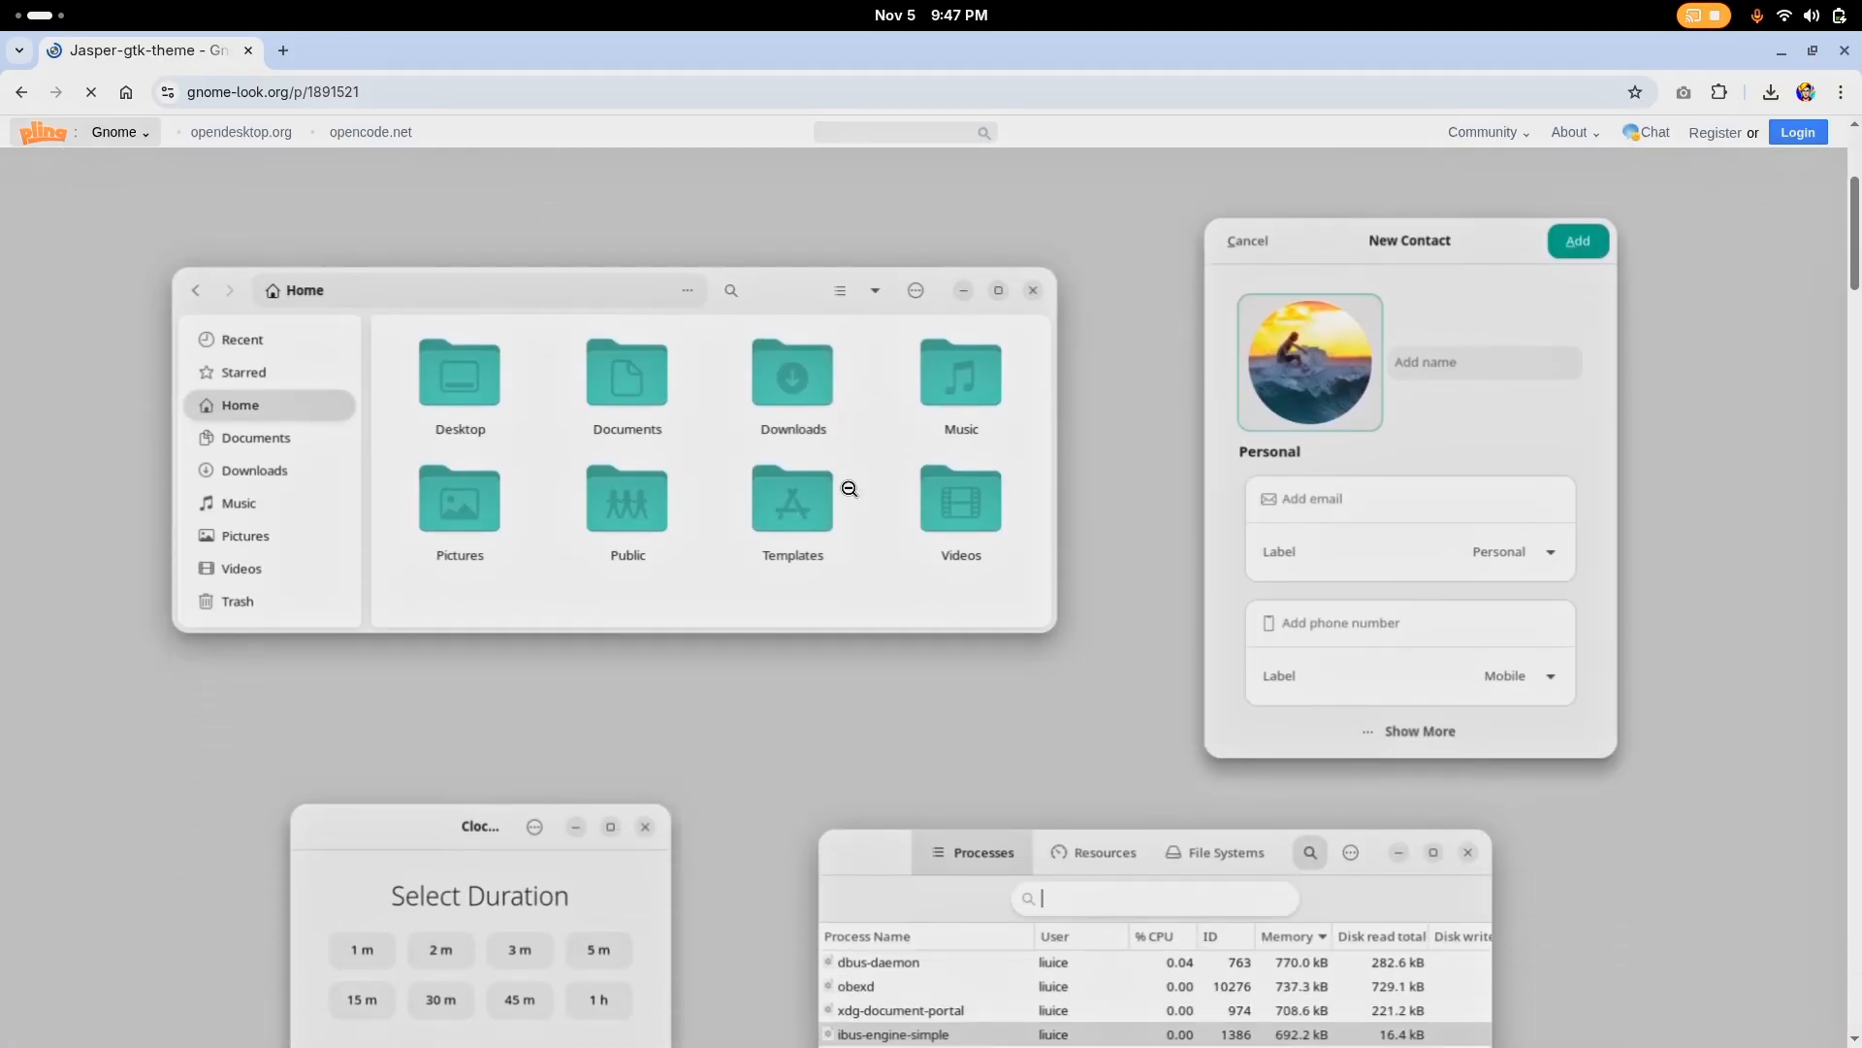
pyautogui.scroll(2, 852, 495)
pyautogui.scroll(-5, 816, 465)
pyautogui.click(816, 466)
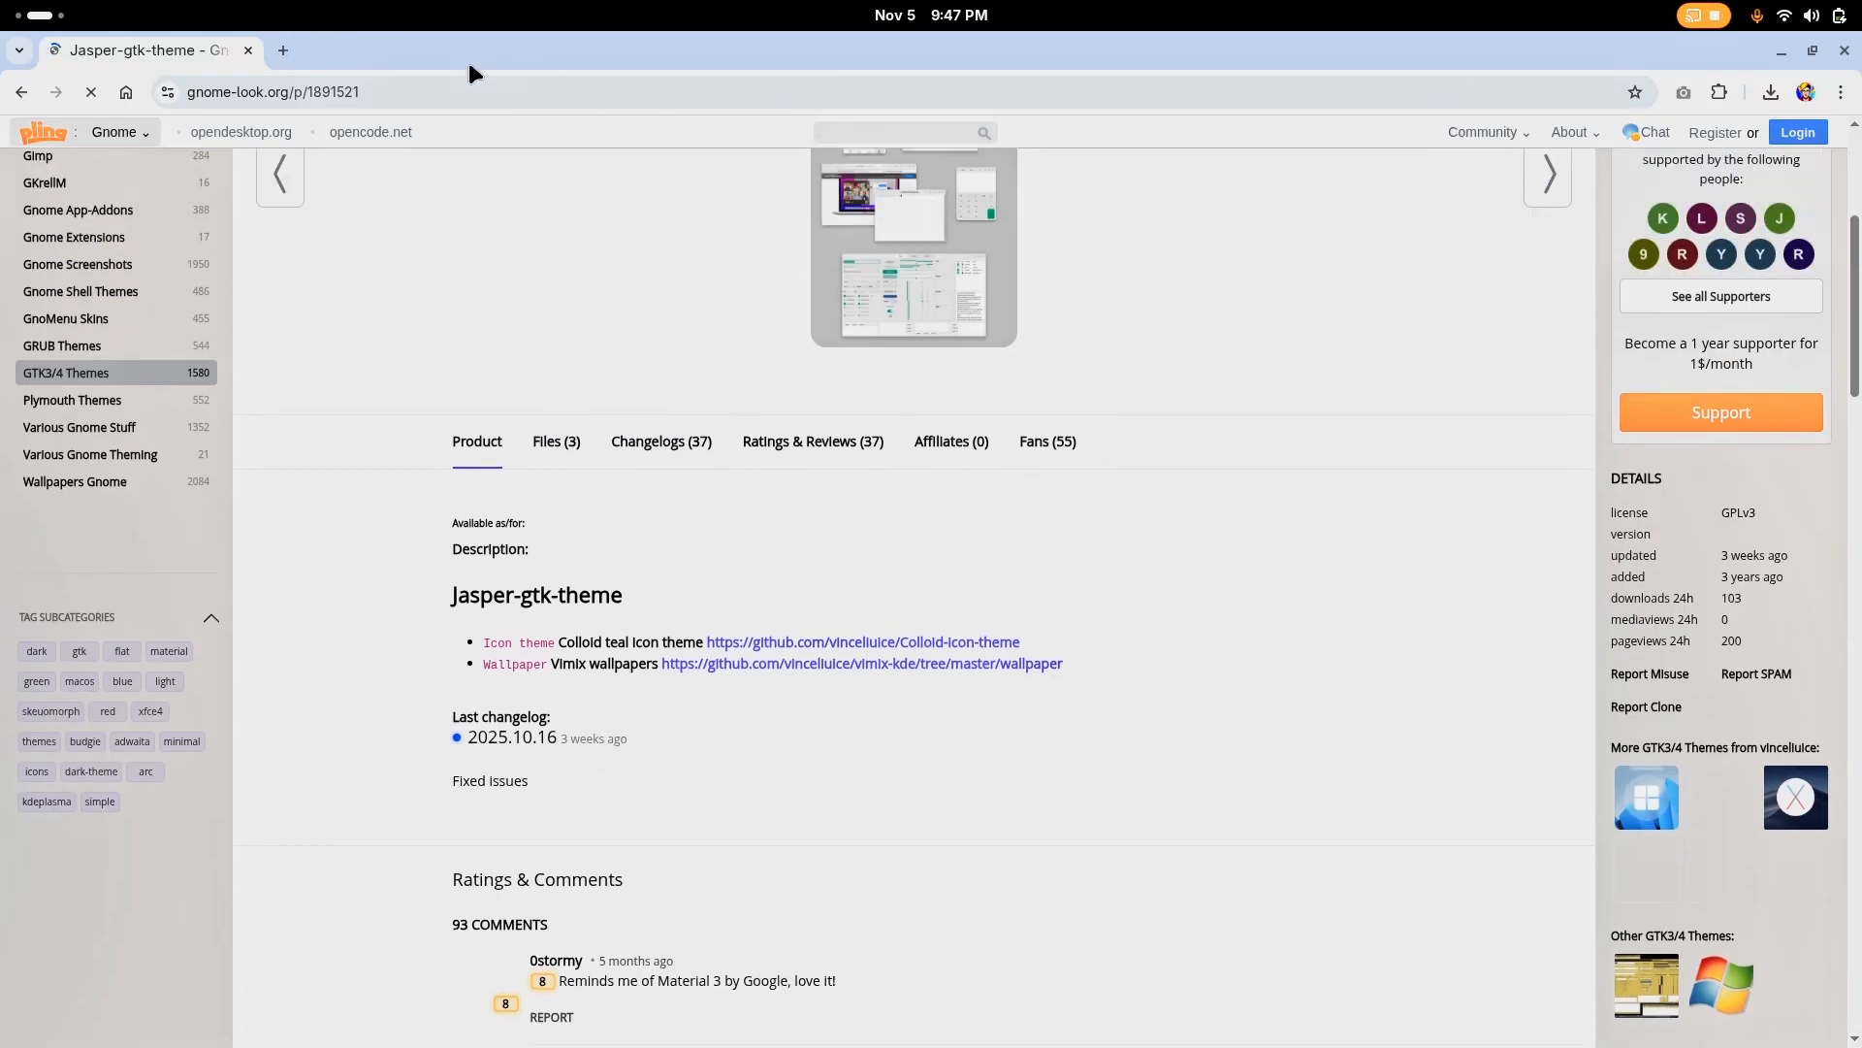
# Open the Full Icon Themes category and list it by rating
pyautogui.click(336, 84)
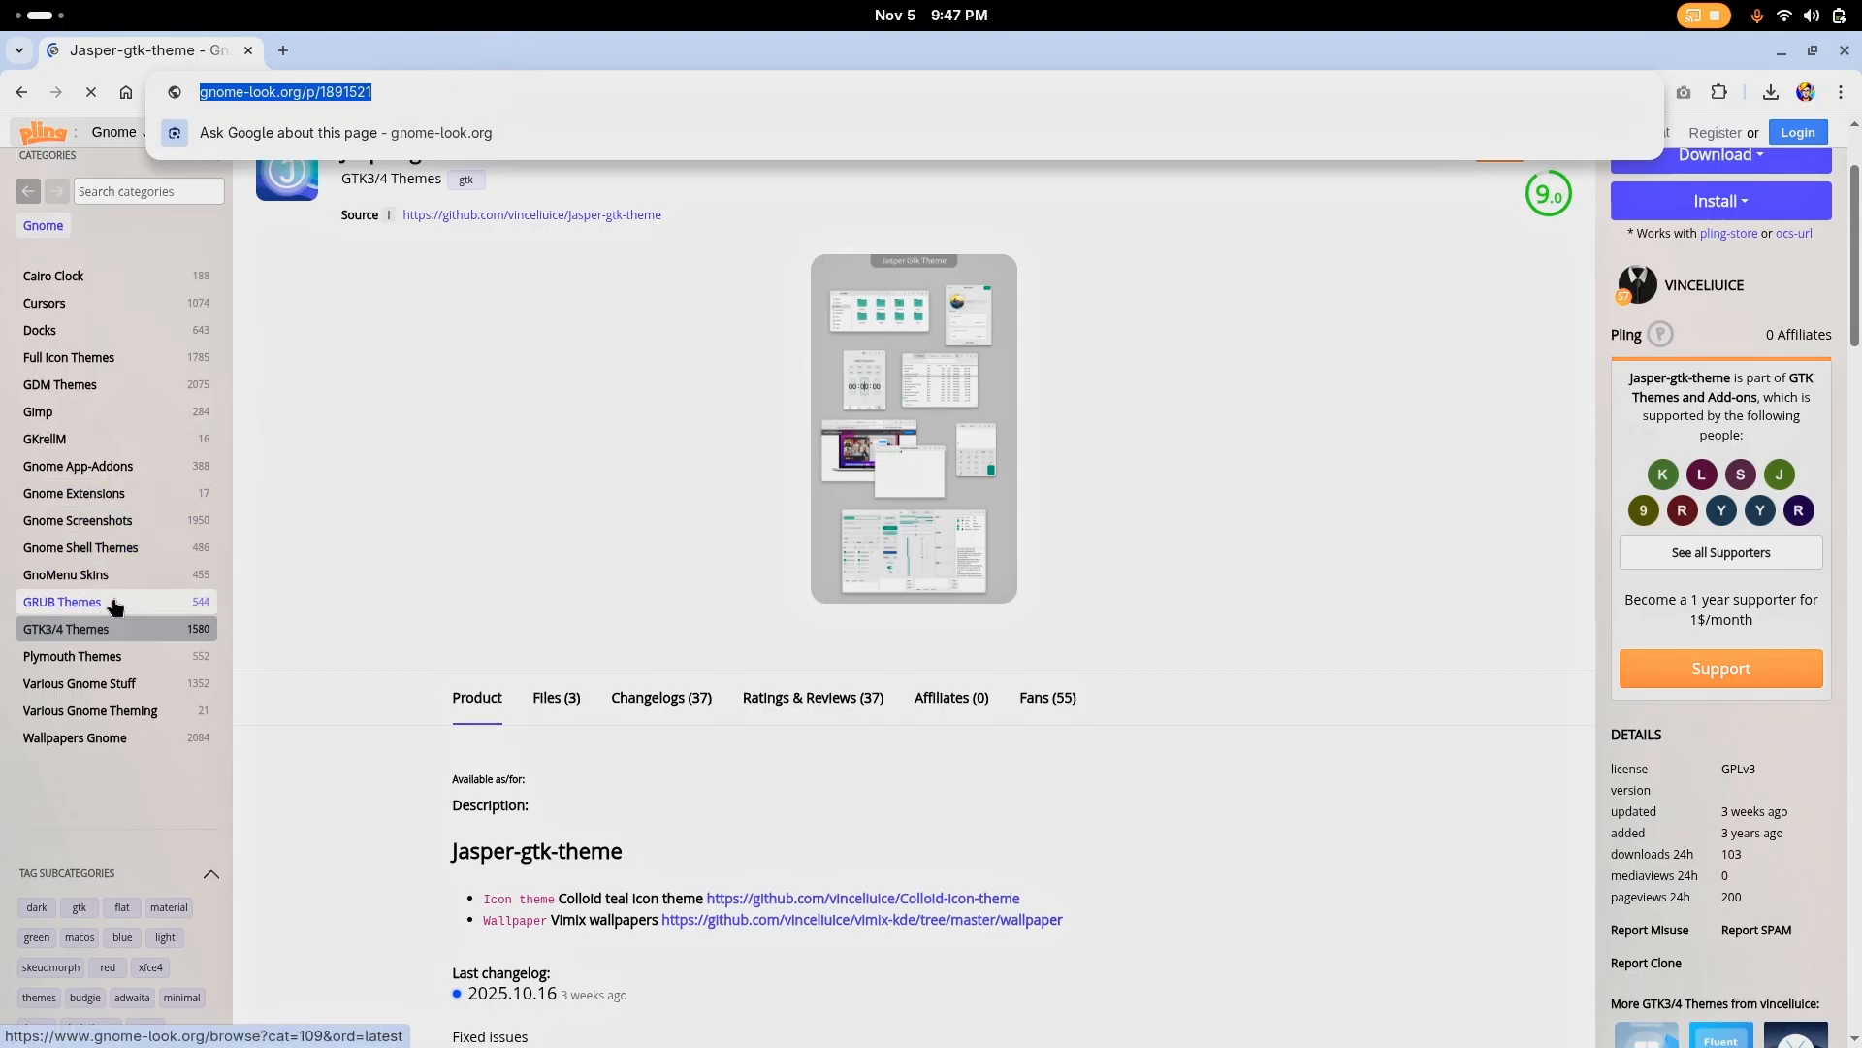
pyautogui.click(133, 361)
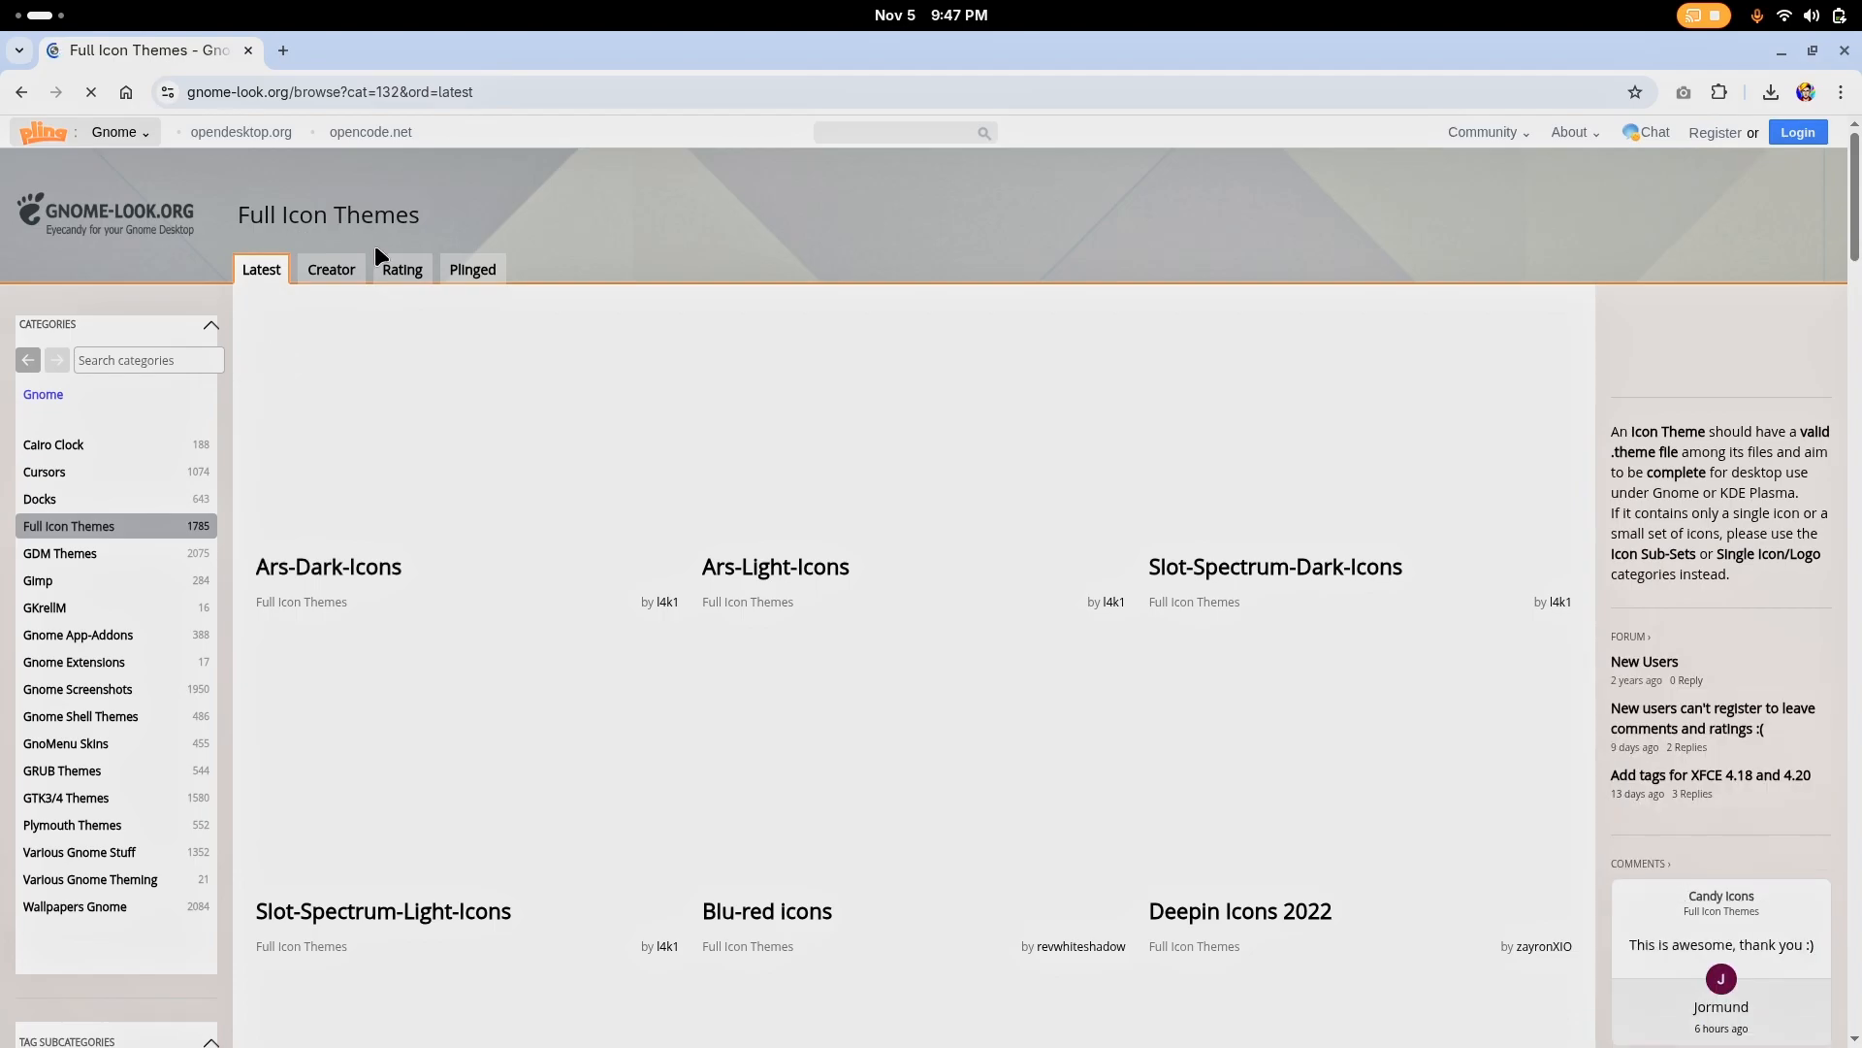
pyautogui.click(400, 270)
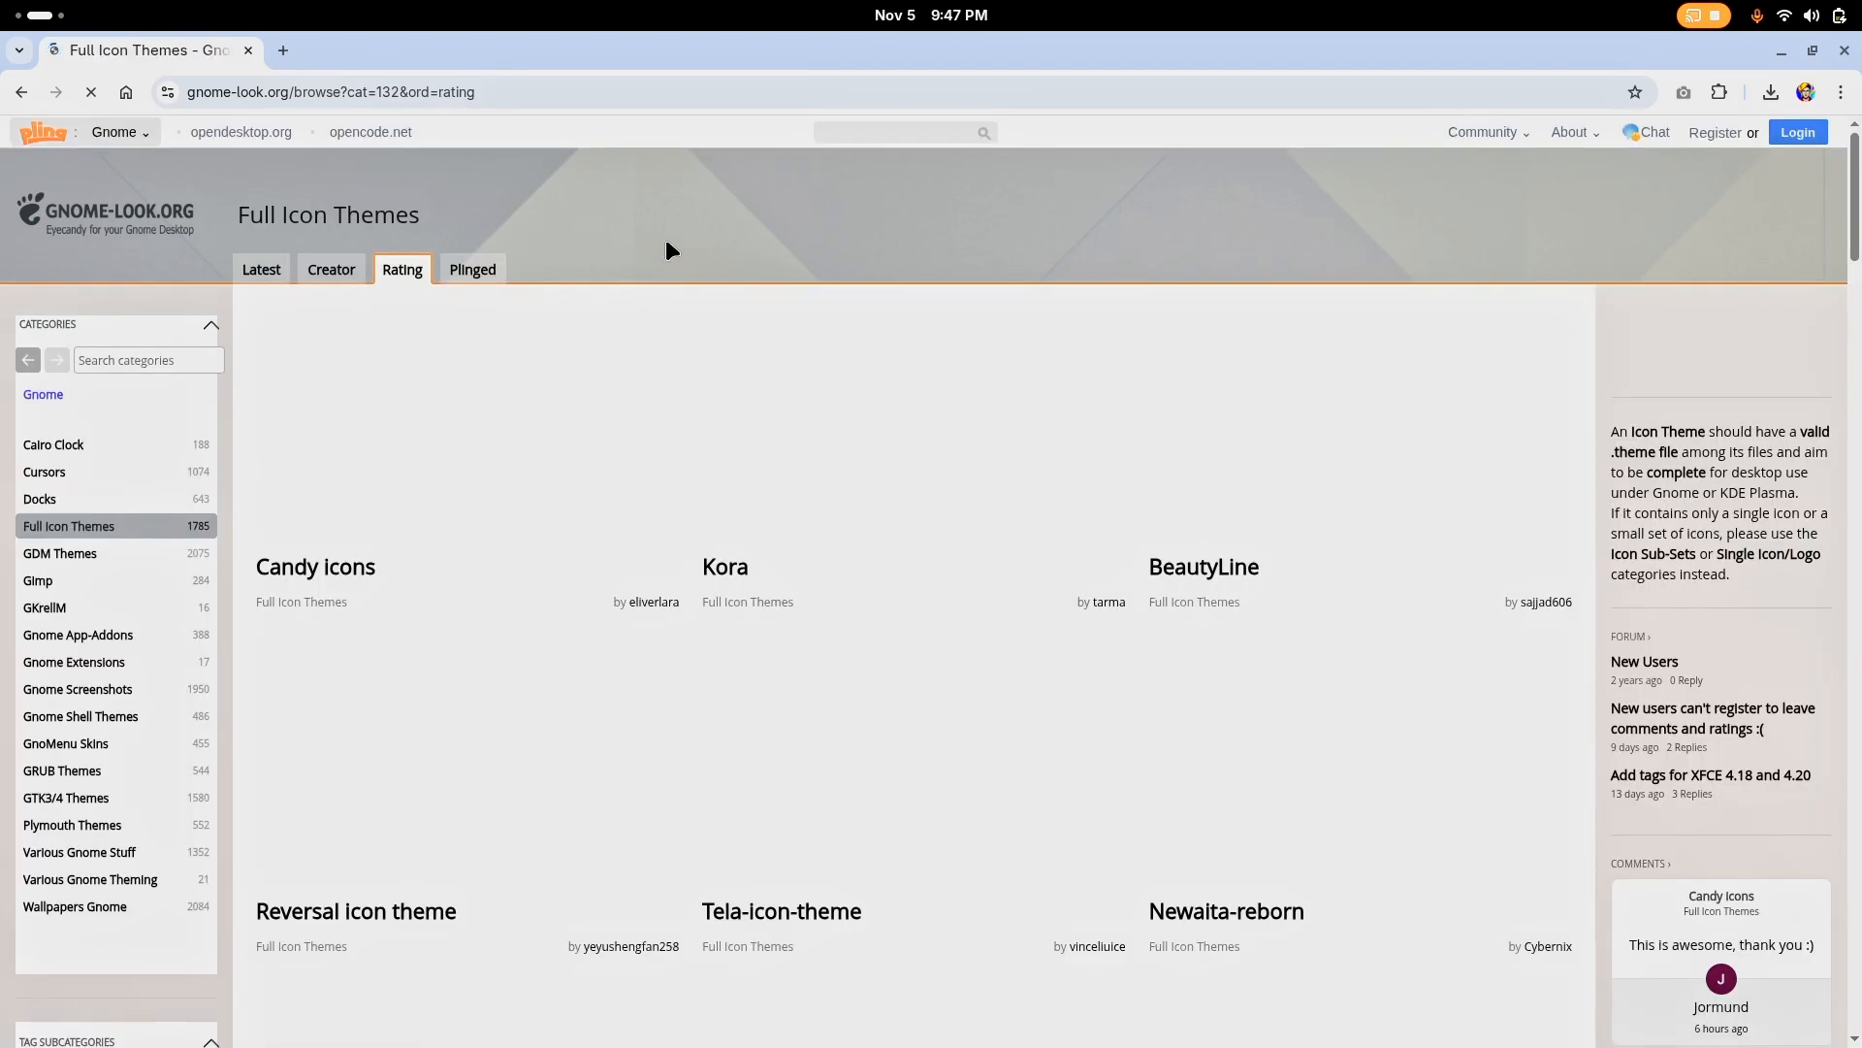
# Check the network status and load YouTube in a separate tab, and close that tab
pyautogui.click(1802, 14)
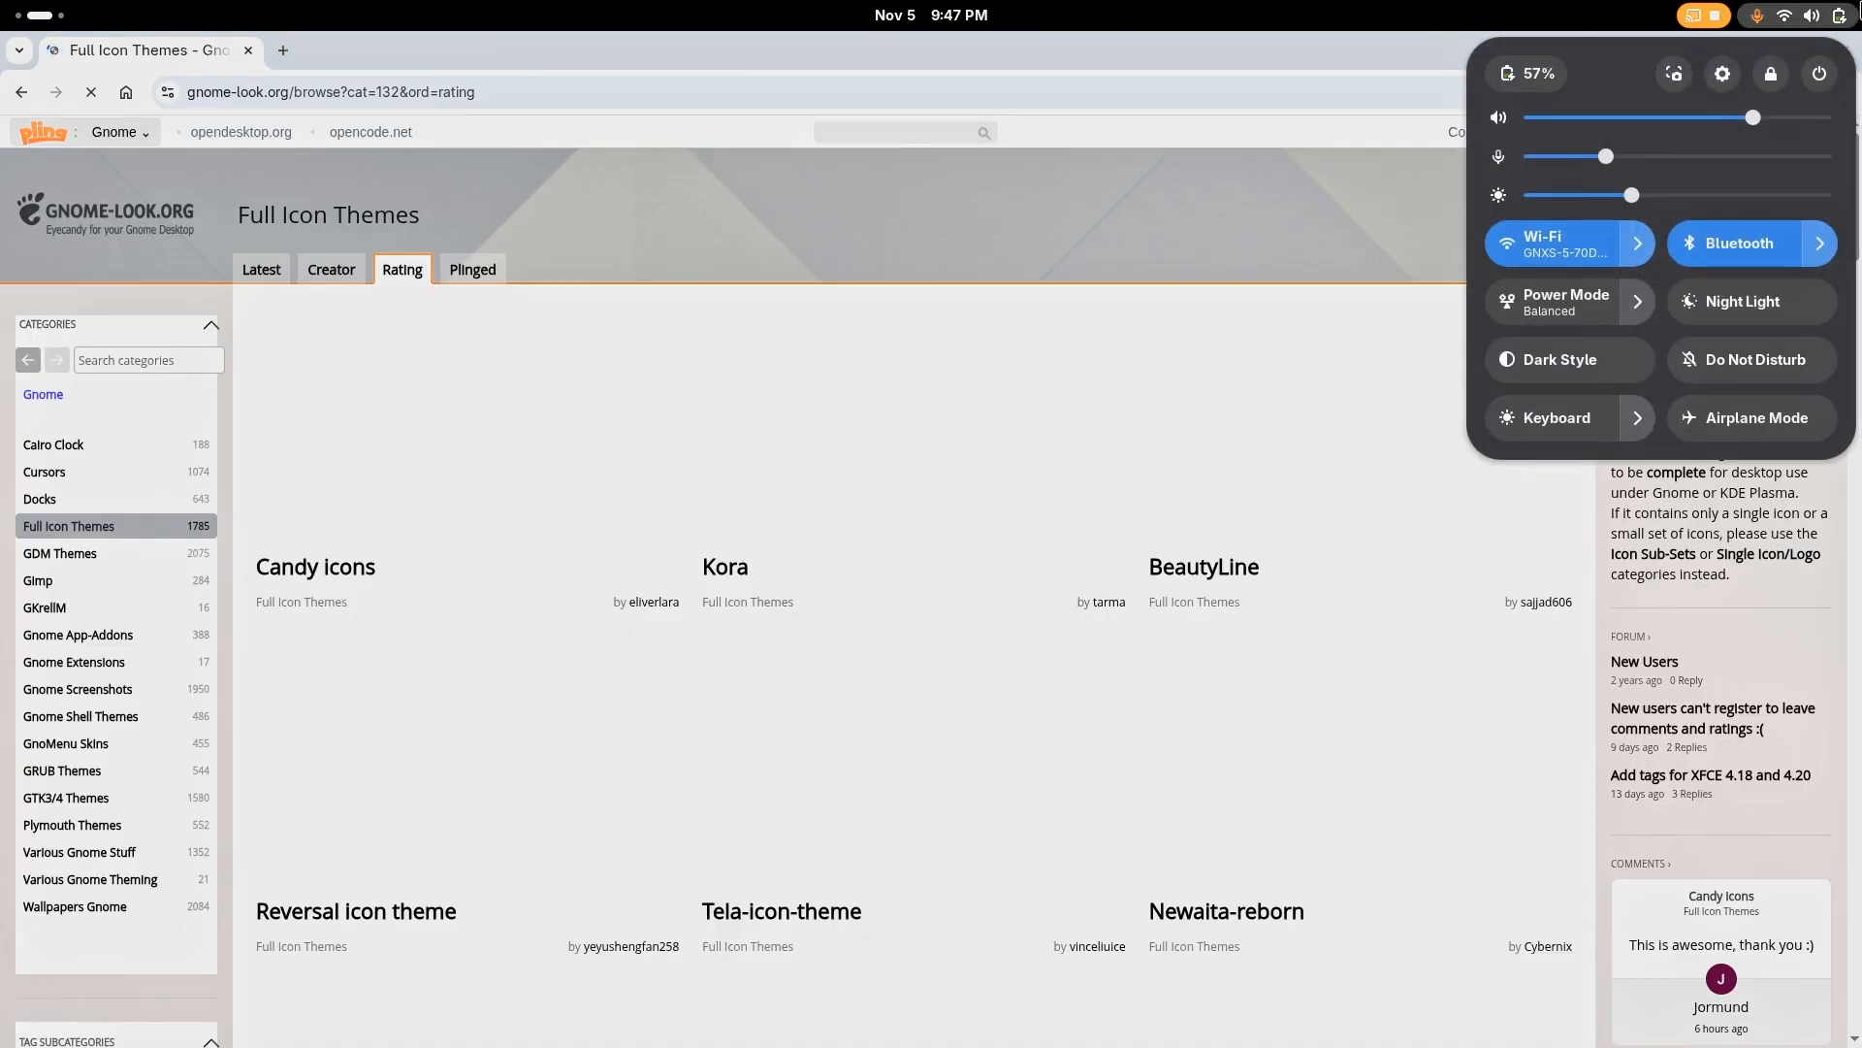
pyautogui.click(503, 21)
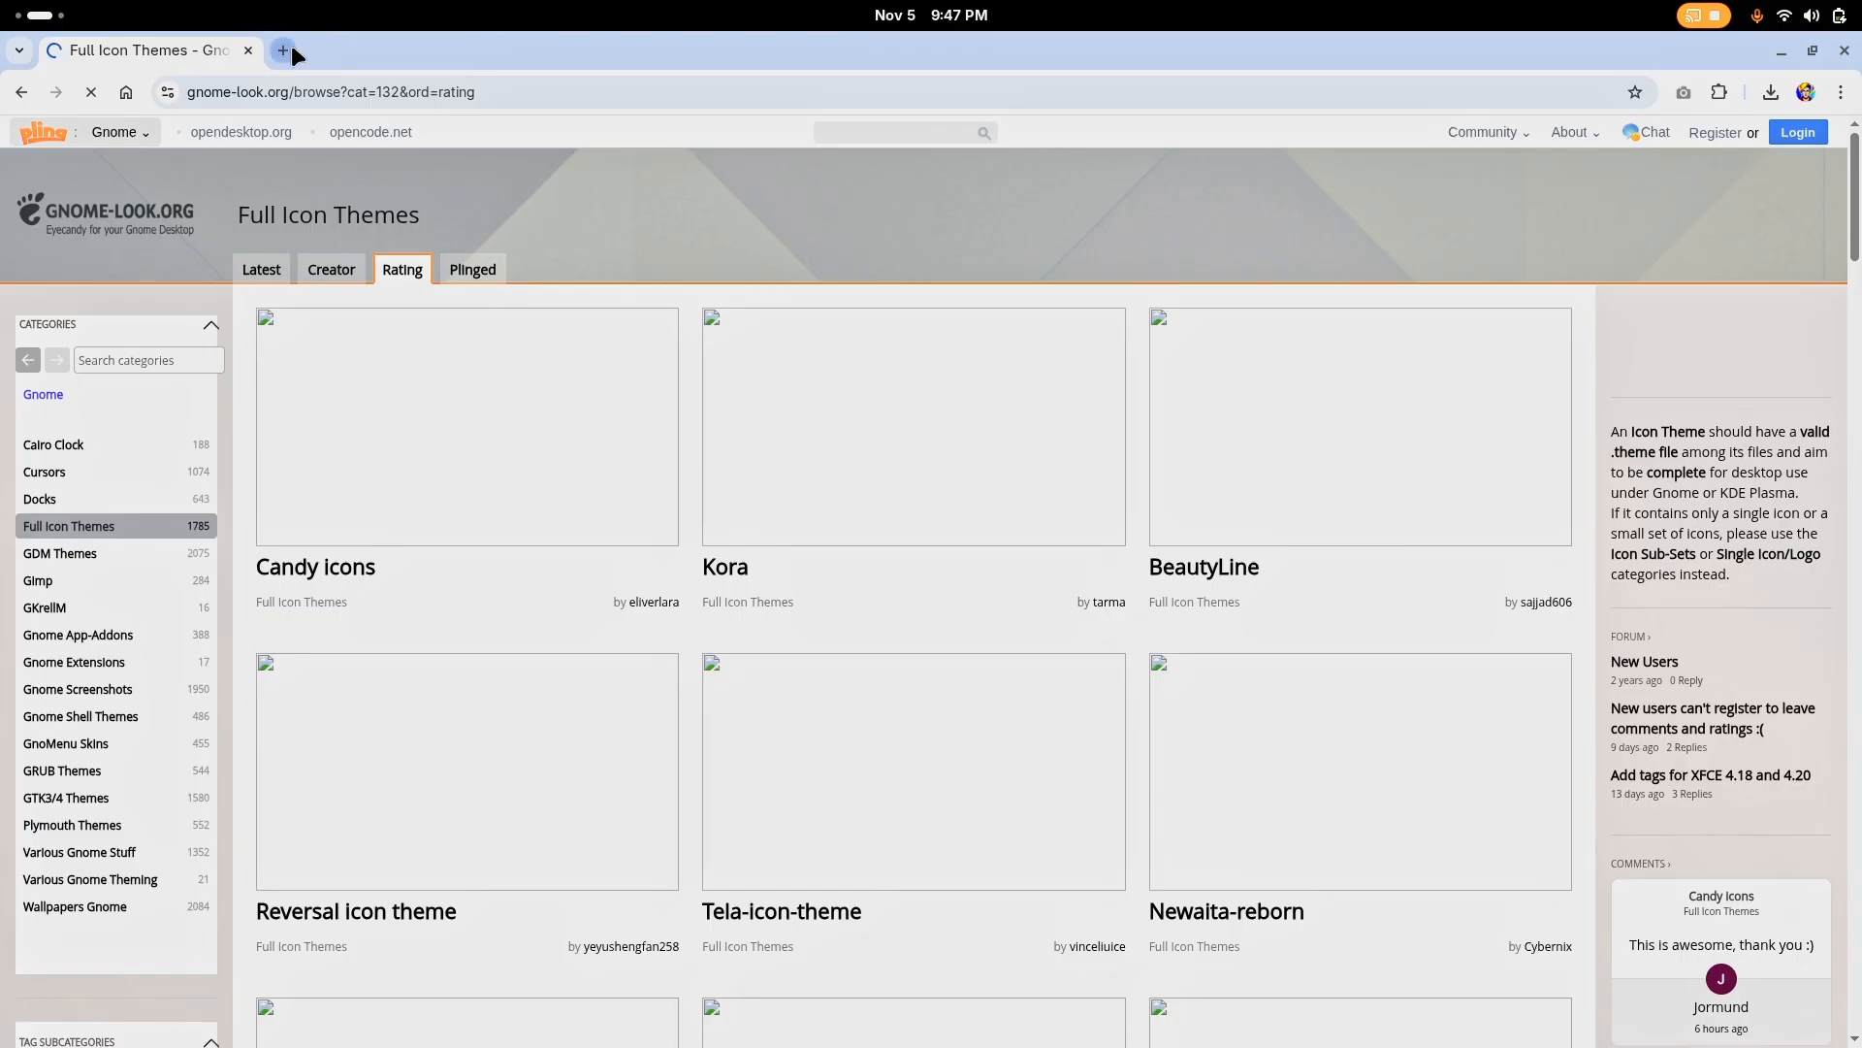
pyautogui.click(284, 50)
pyautogui.click(814, 533)
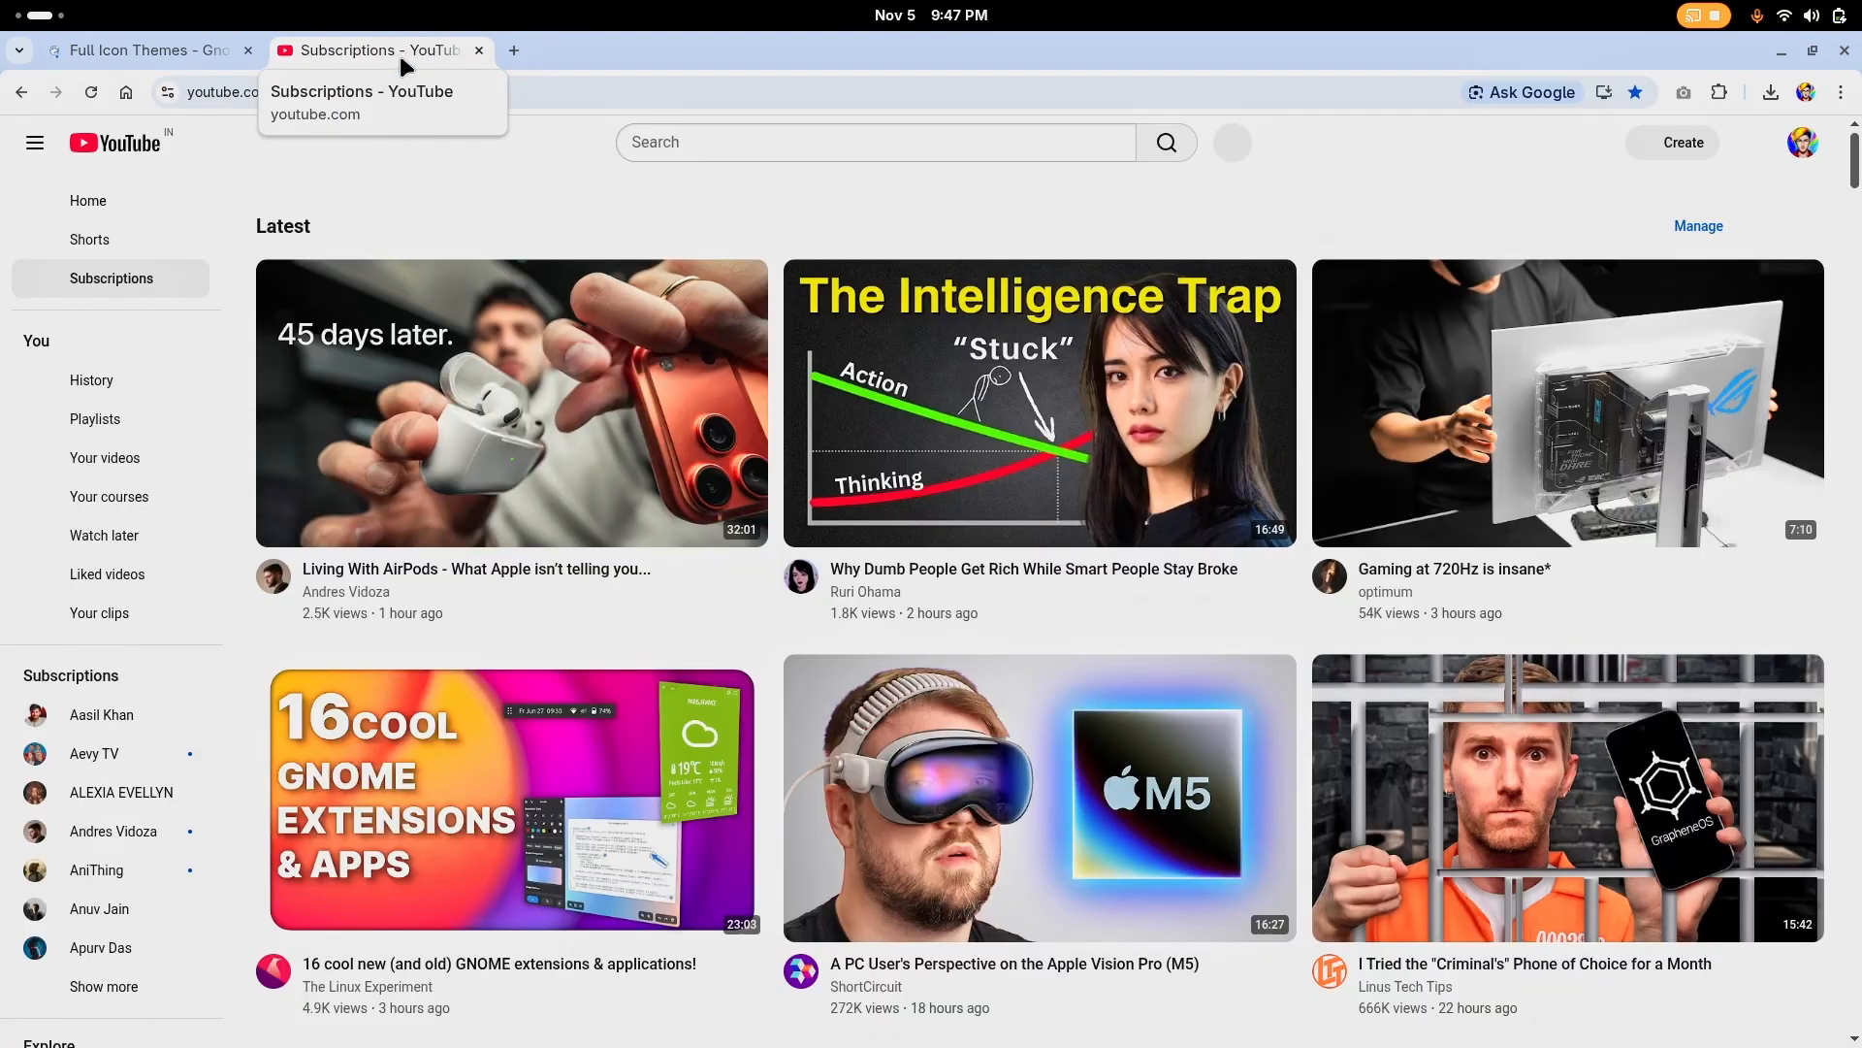
pyautogui.middleClick(400, 53)
# Look through the top-rated icon themes and open the Tela circle icon theme page
pyautogui.scroll(-3, 836, 217)
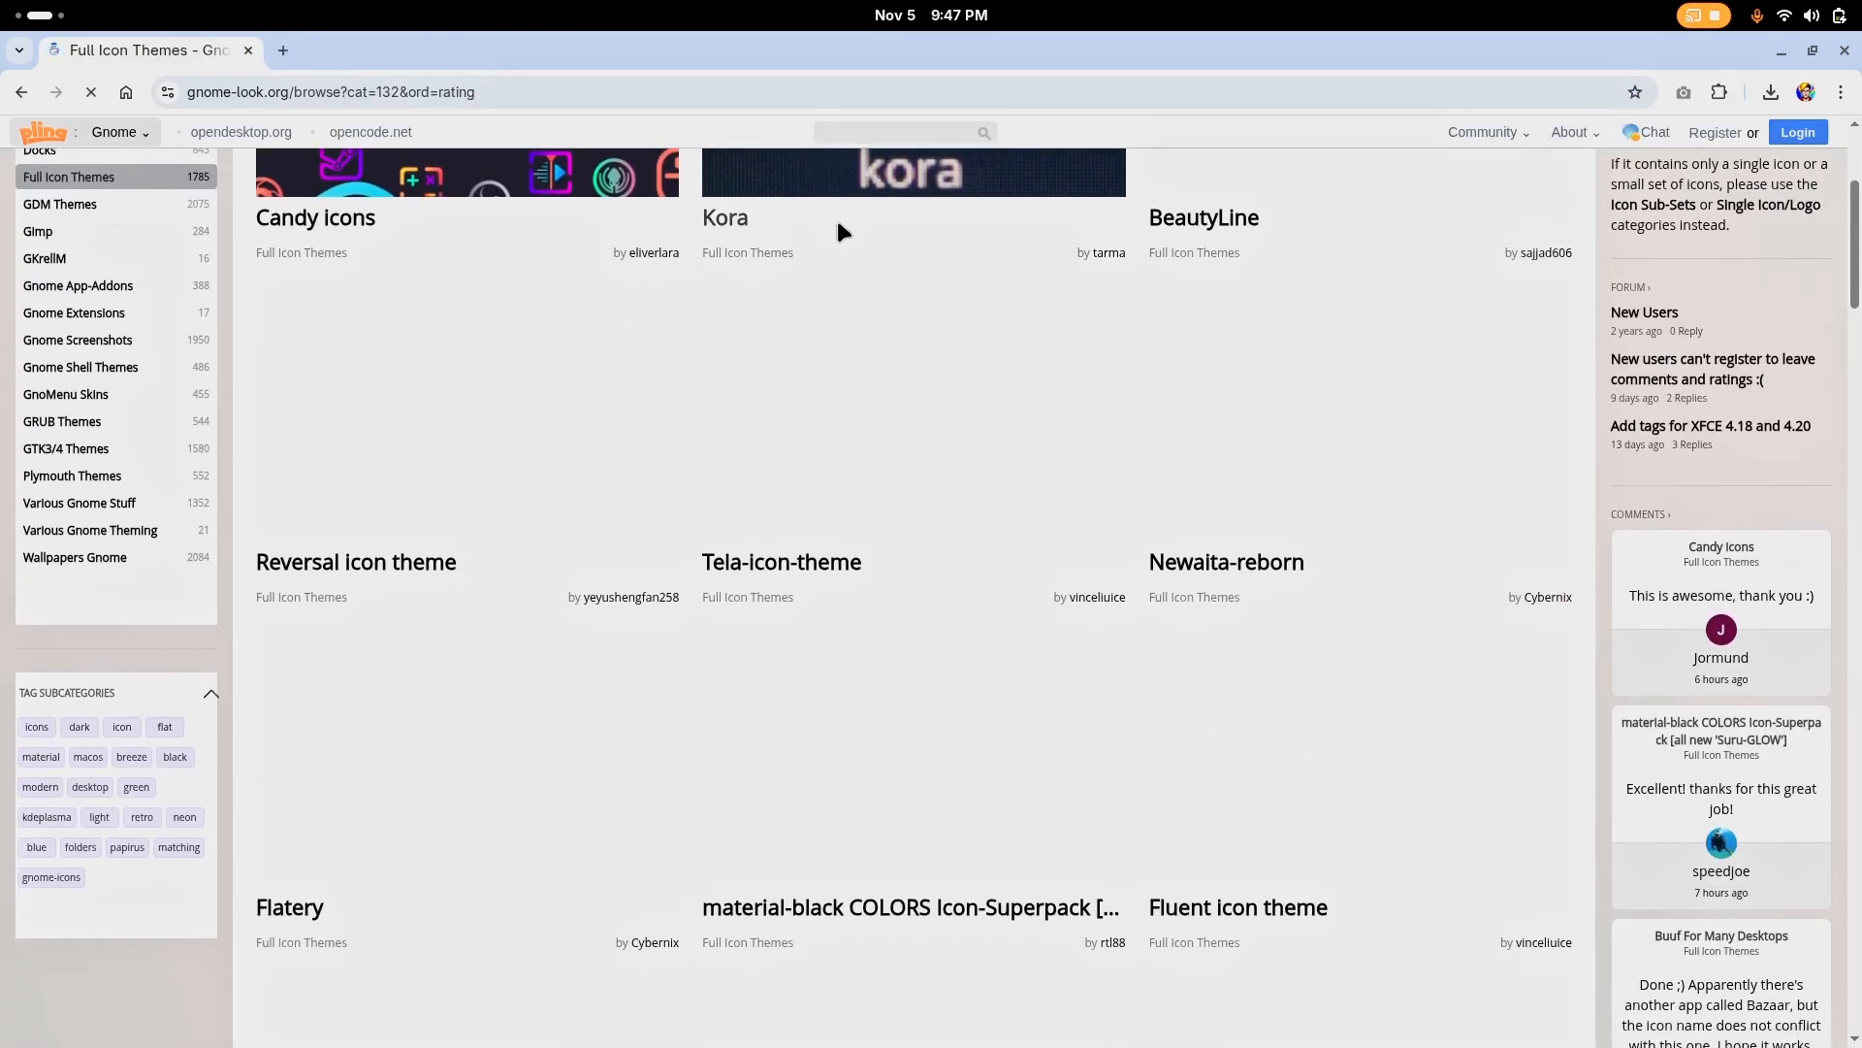
pyautogui.scroll(1, 671, 279)
pyautogui.scroll(-3, 671, 278)
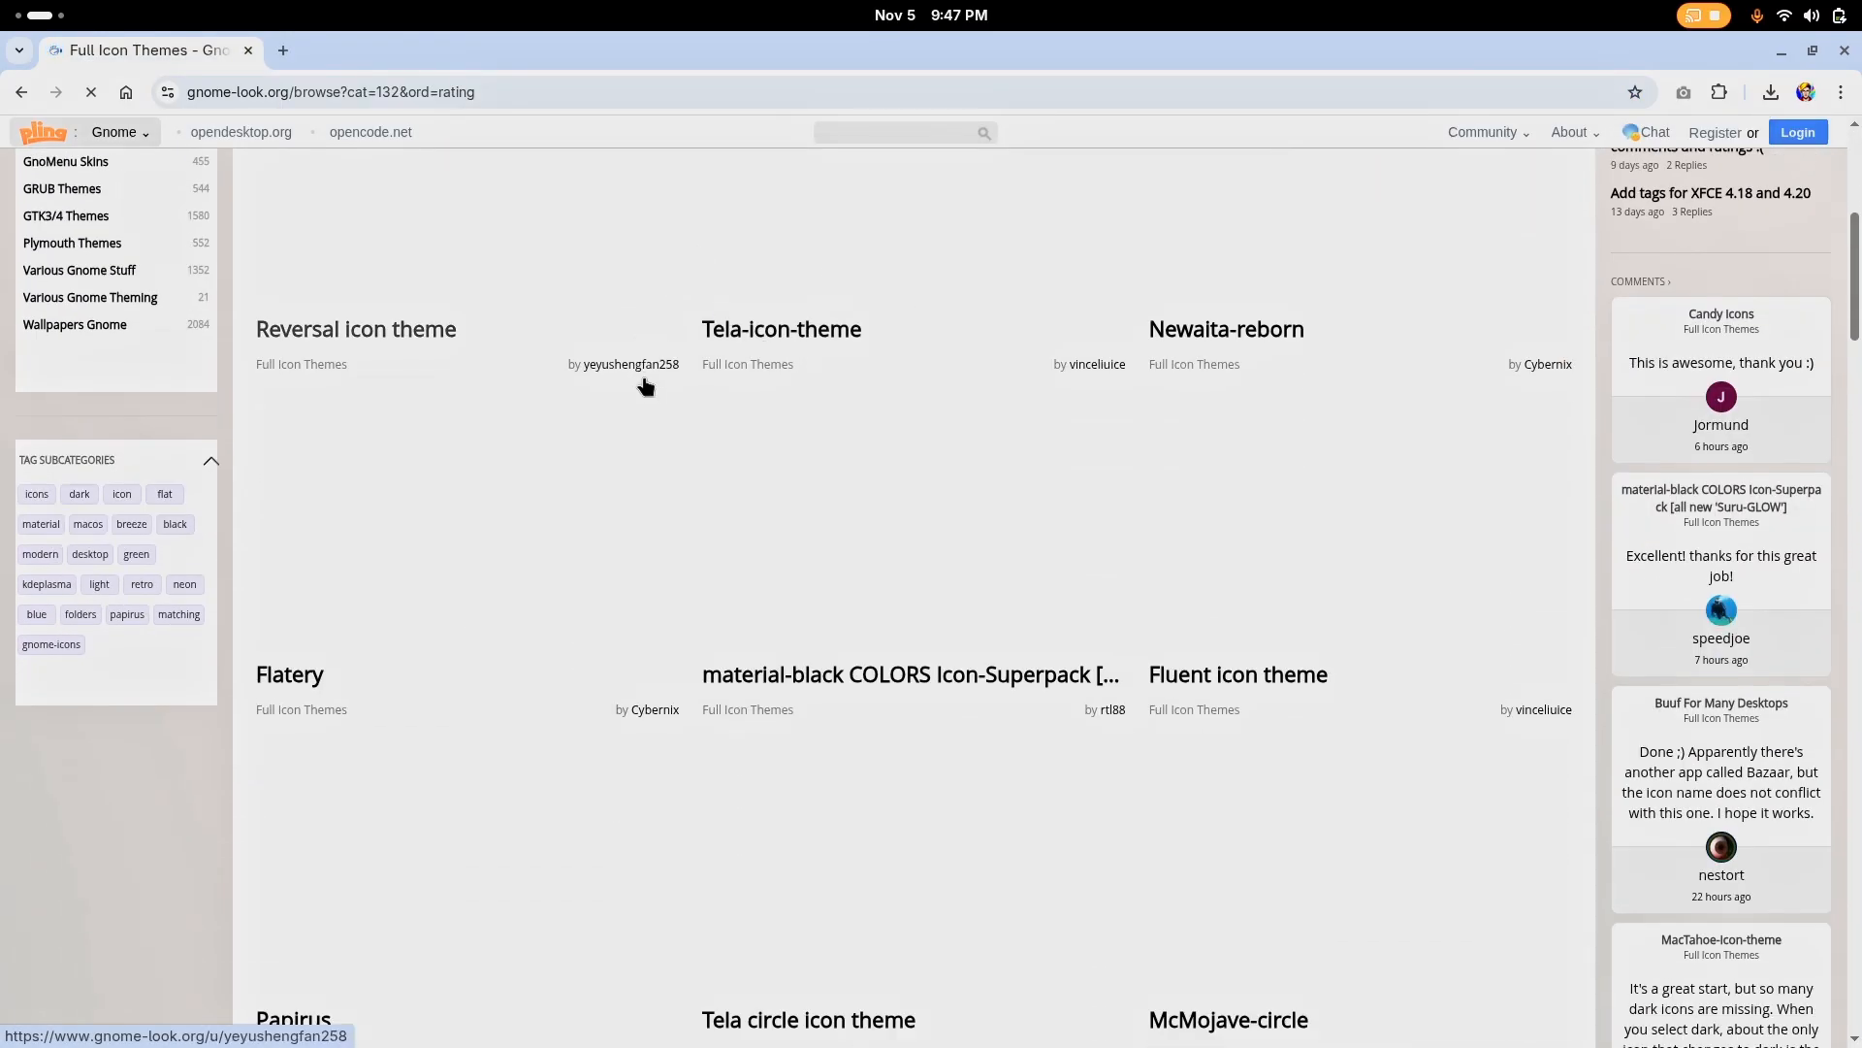
pyautogui.scroll(2, 789, 321)
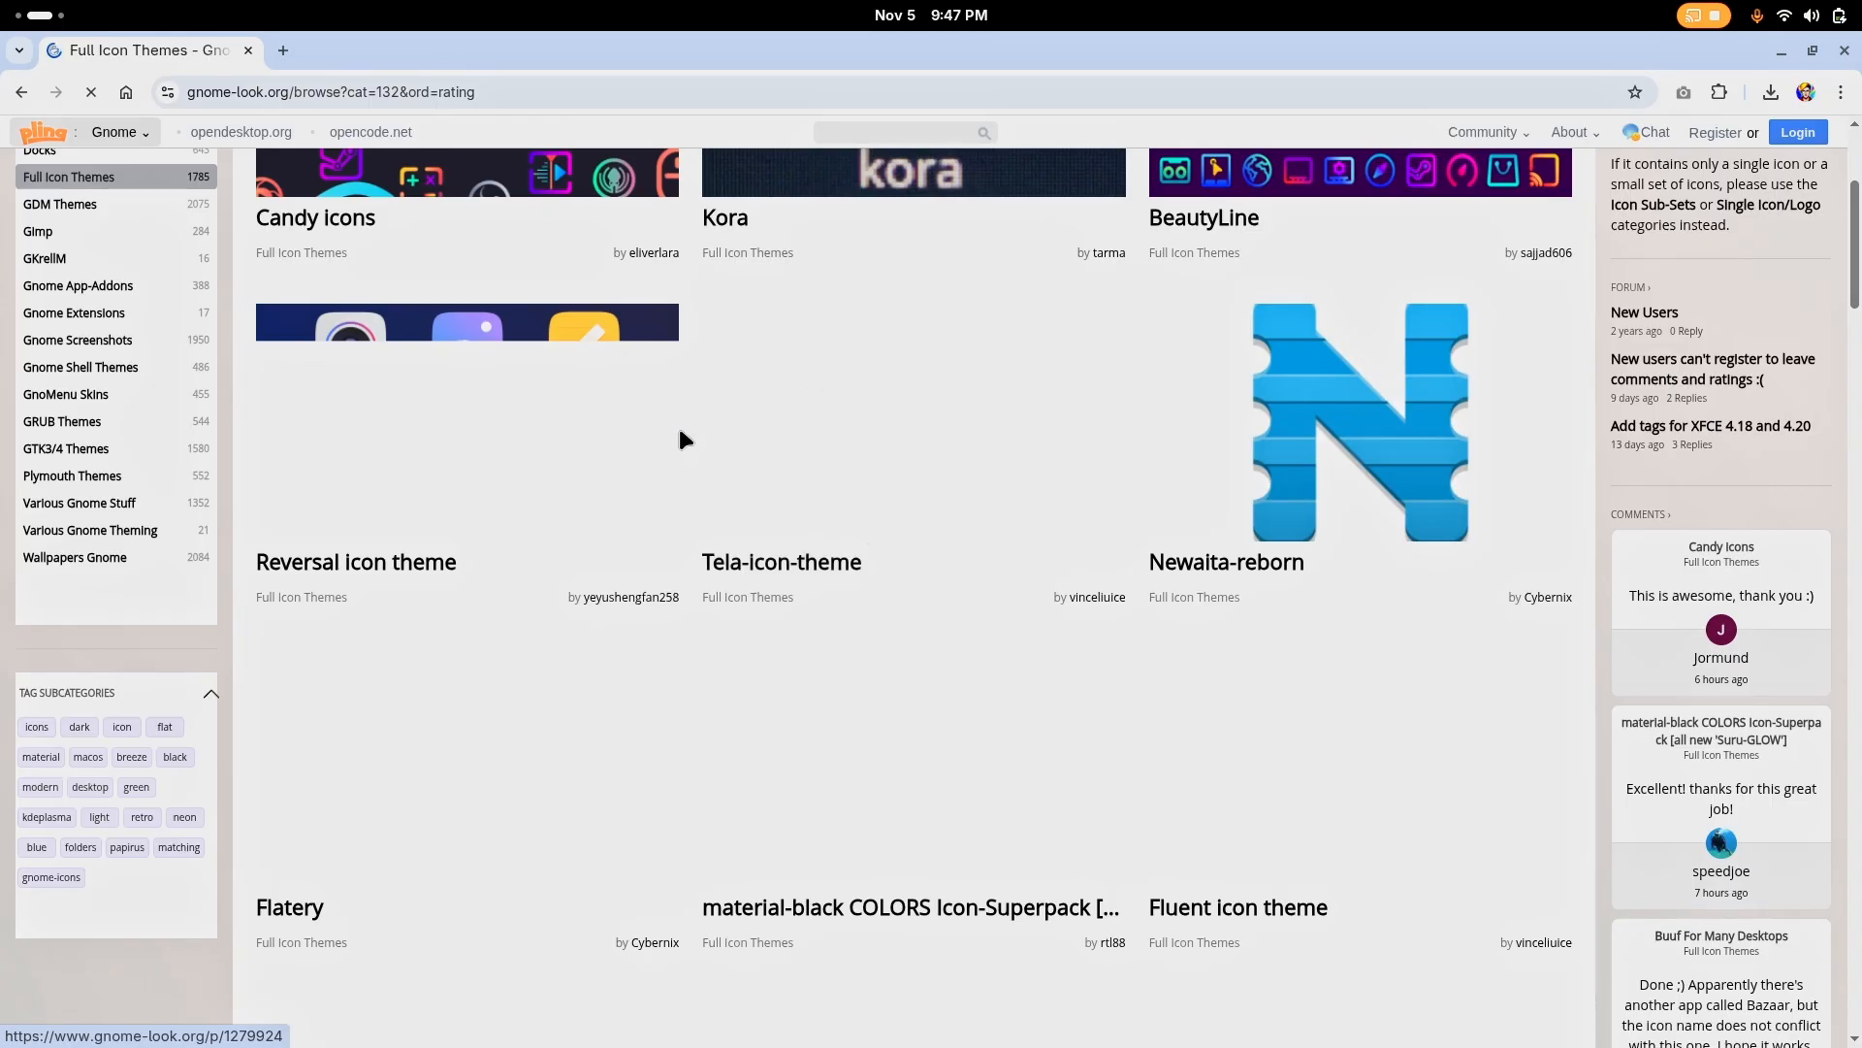
pyautogui.scroll(-3, 678, 423)
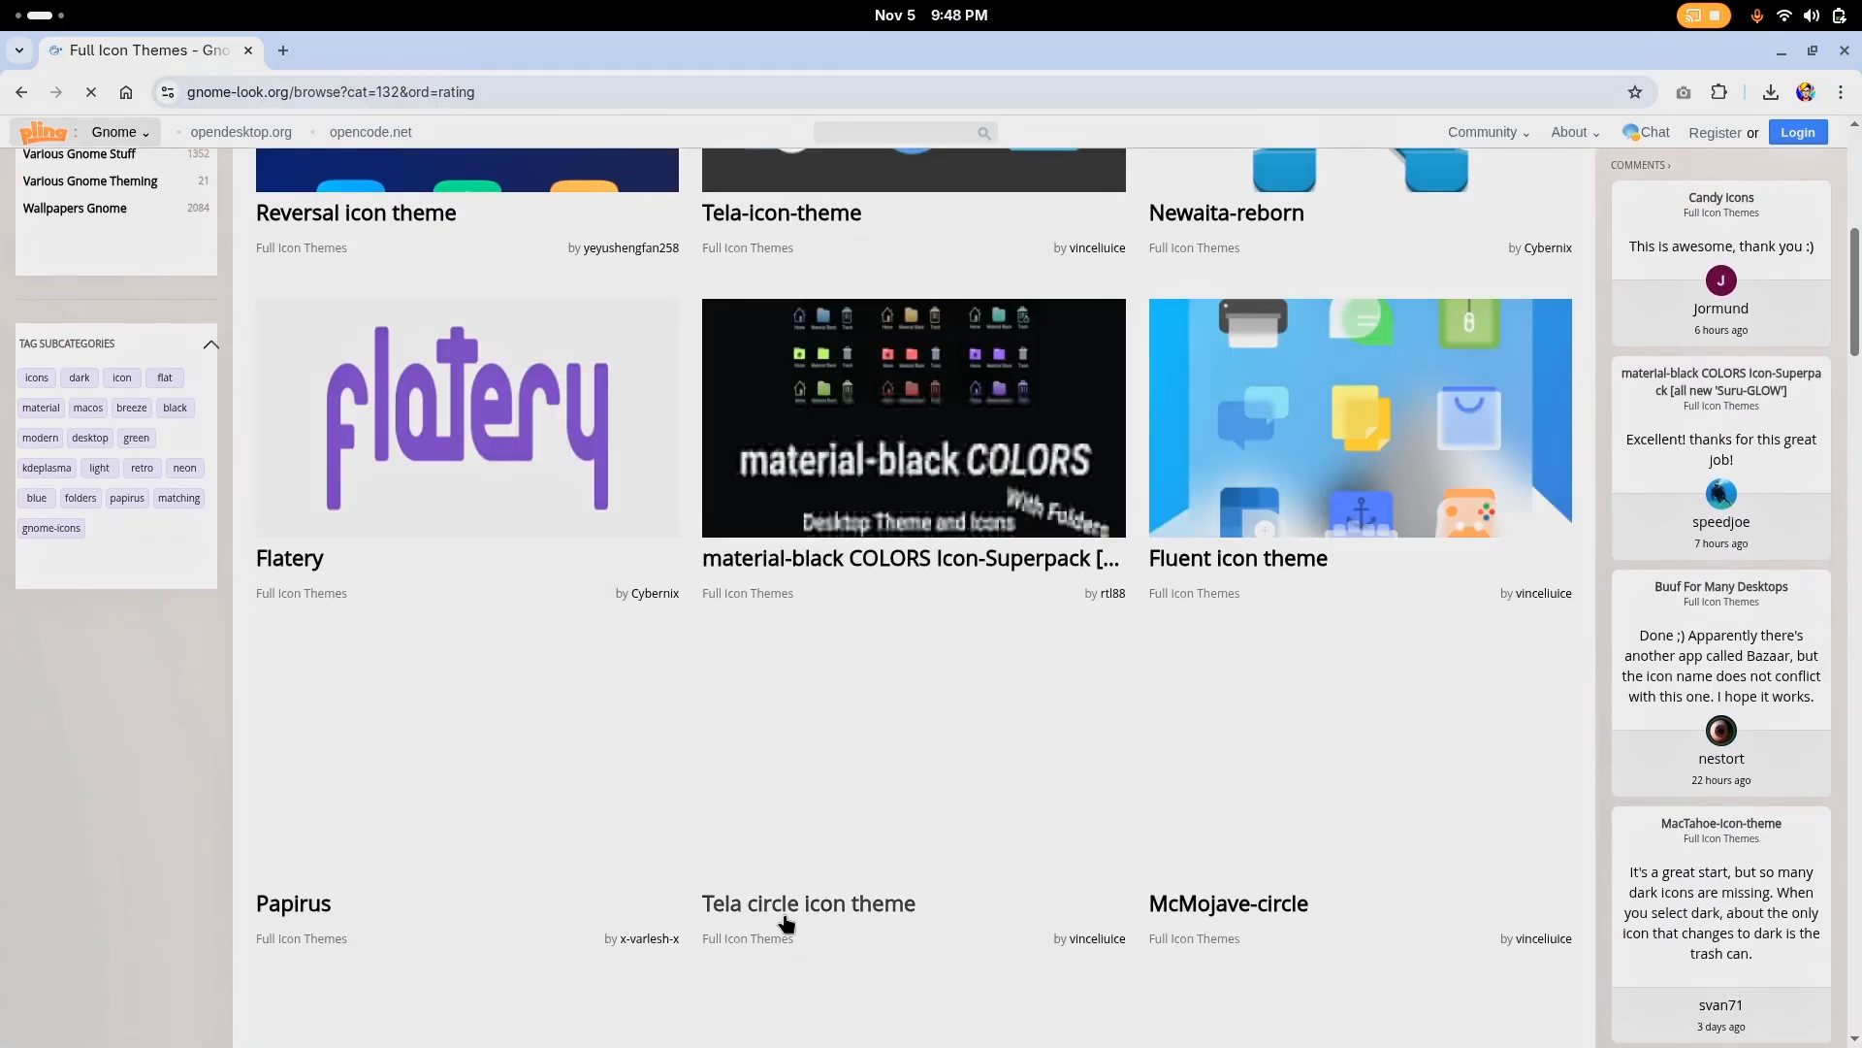
pyautogui.click(806, 872)
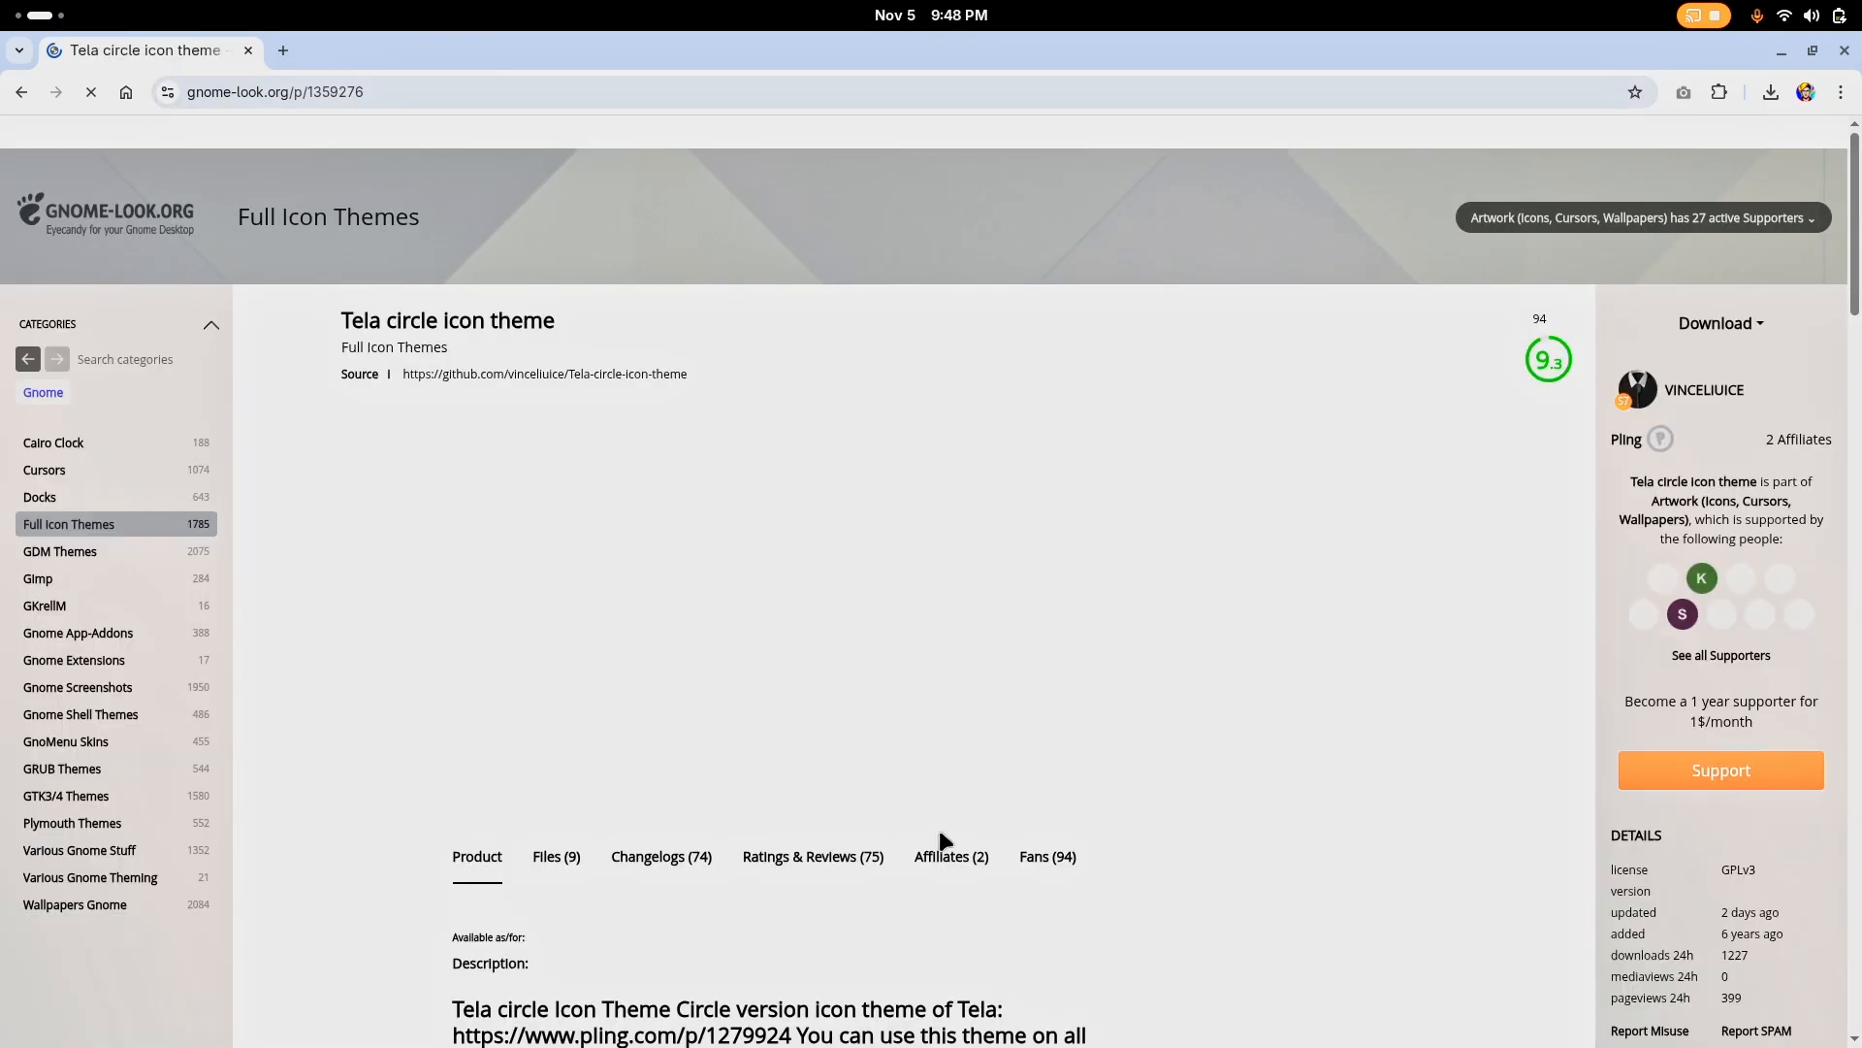
# Open the theme's source repository on GitHub, close the catalogue tab and download Tela-circle-icon-theme as a ZIP archive
pyautogui.click(513, 376)
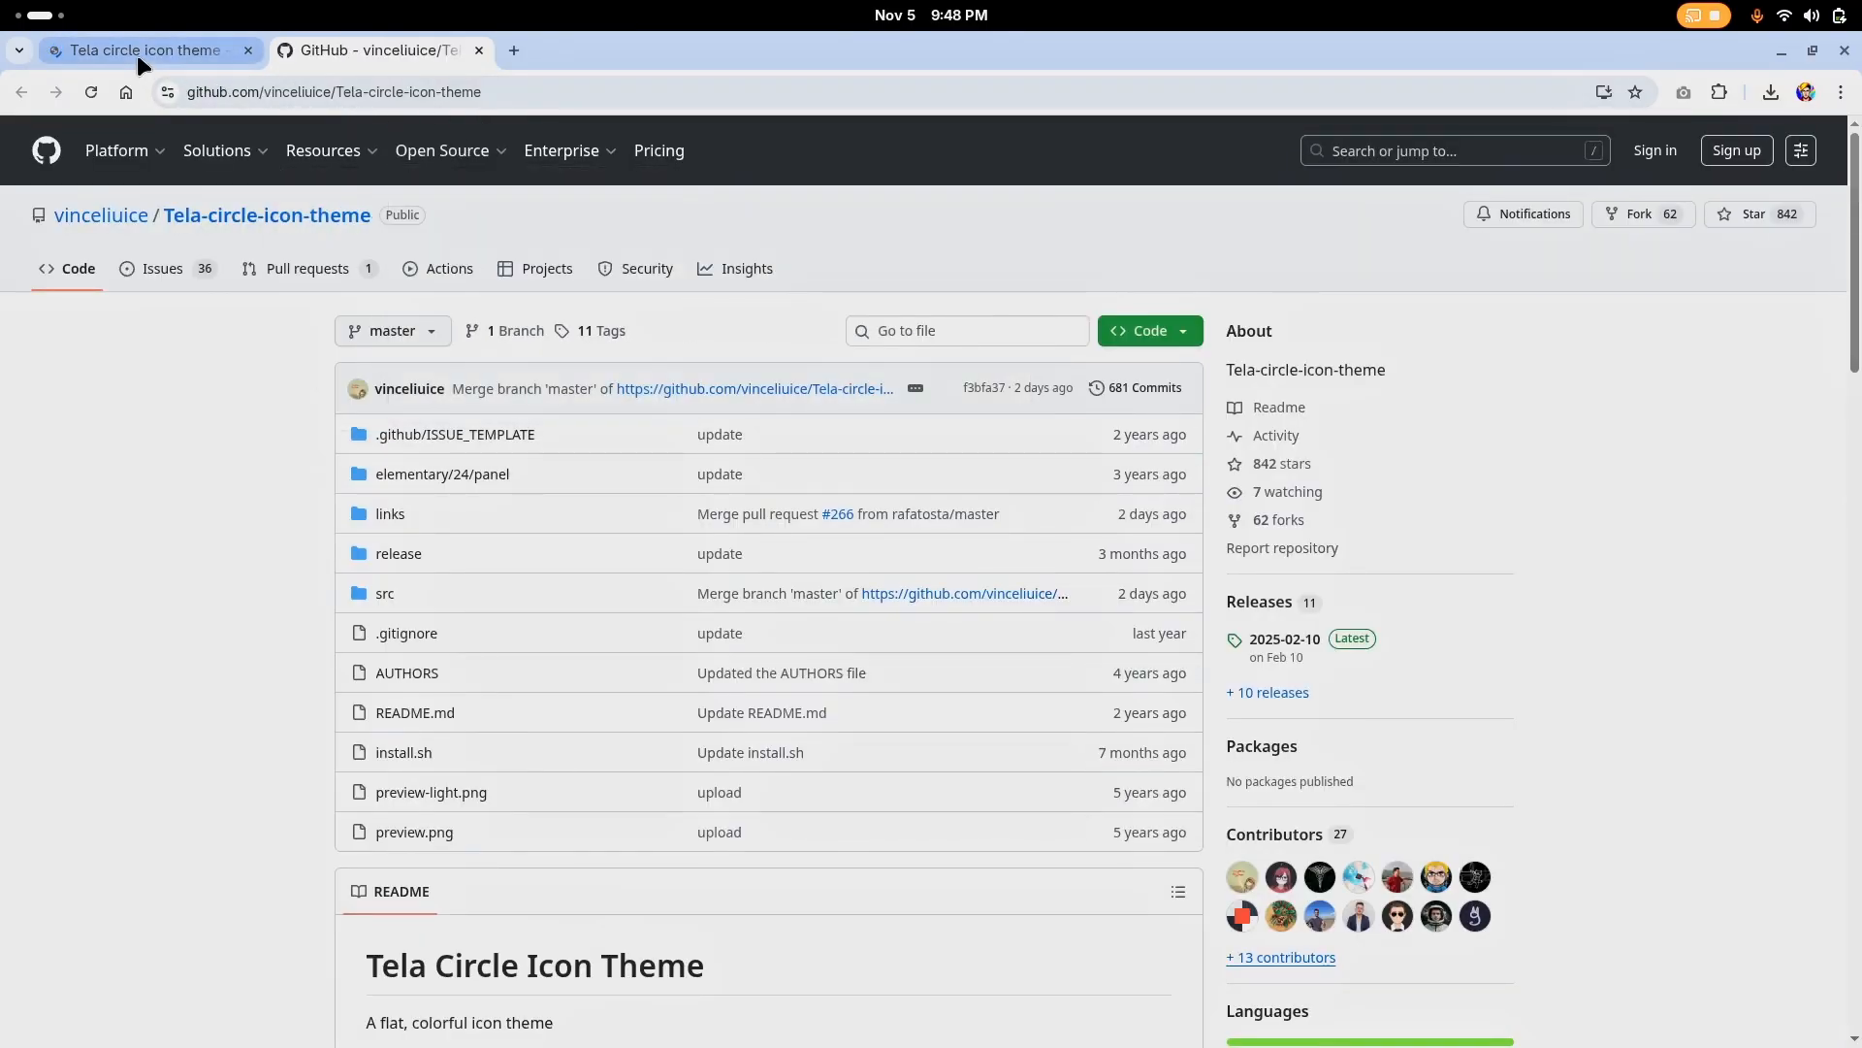
pyautogui.click(248, 50)
pyautogui.scroll(-2, 510, 640)
pyautogui.scroll(2, 815, 446)
pyautogui.click(1158, 343)
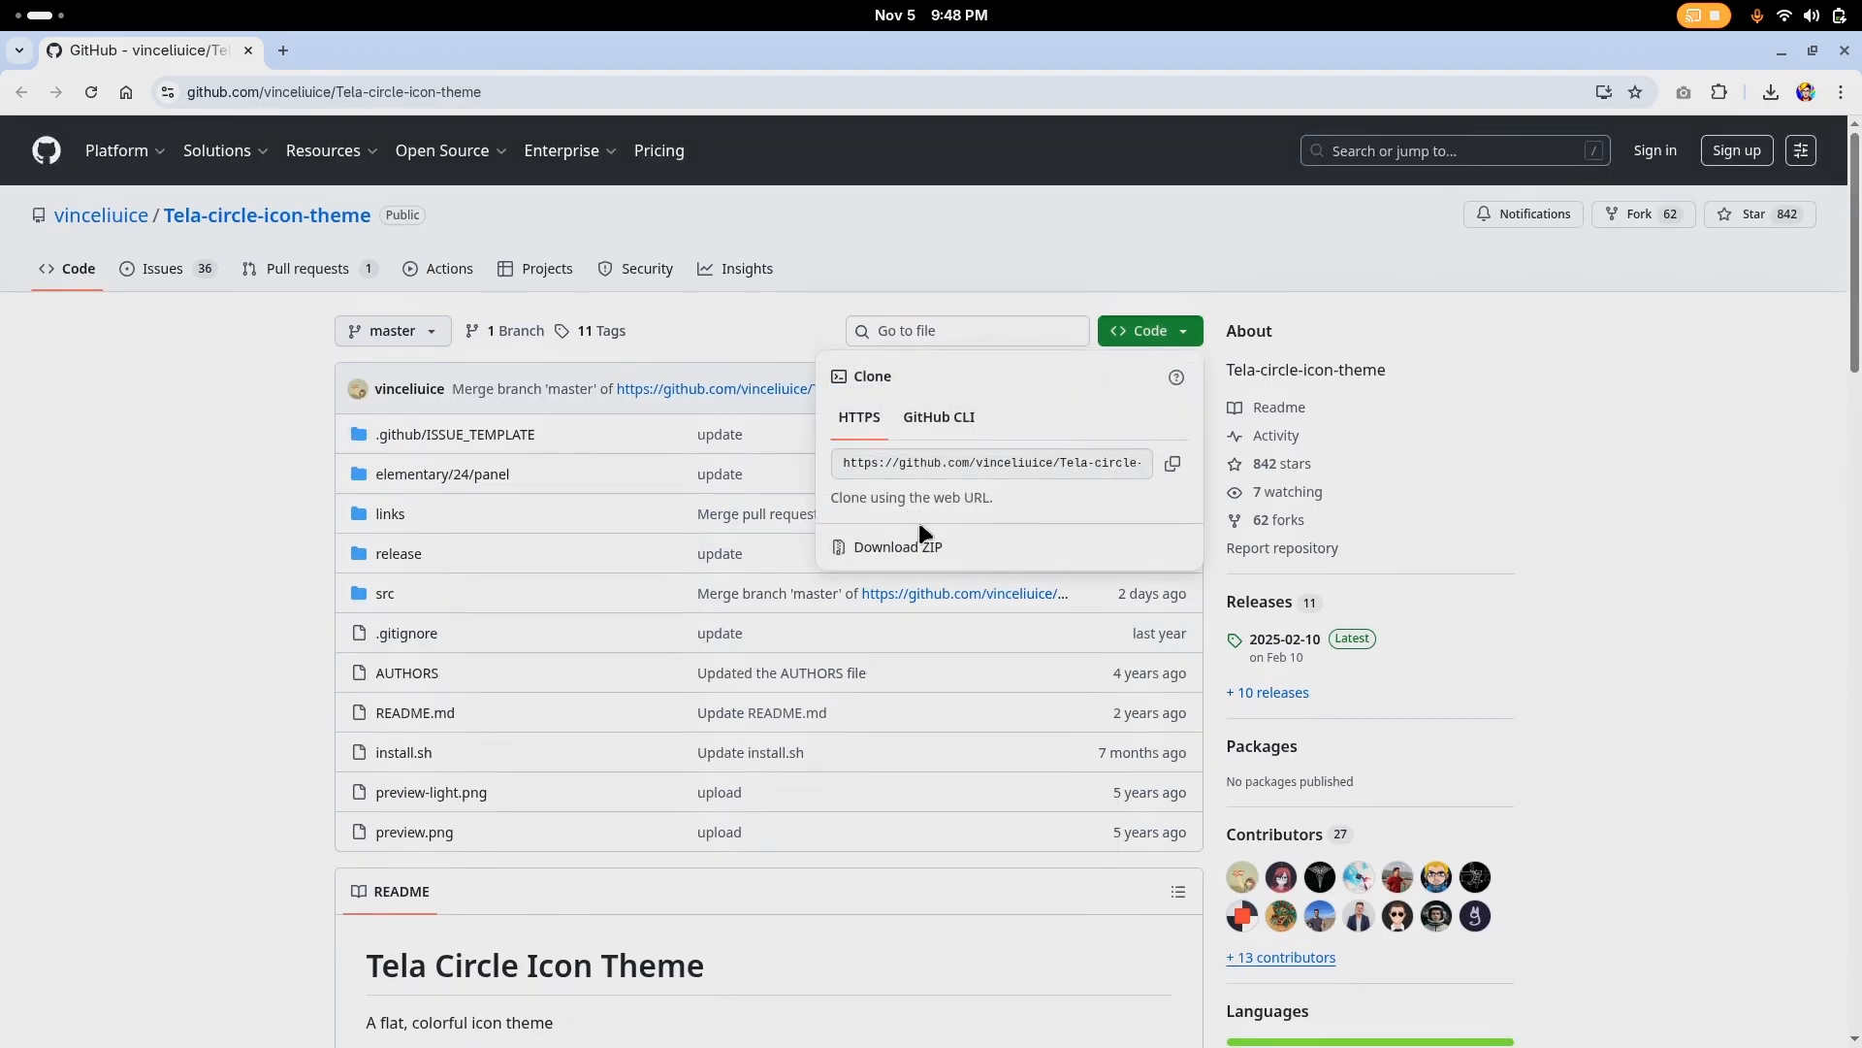
pyautogui.click(867, 553)
pyautogui.scroll(-5, 427, 611)
pyautogui.scroll(4, 428, 611)
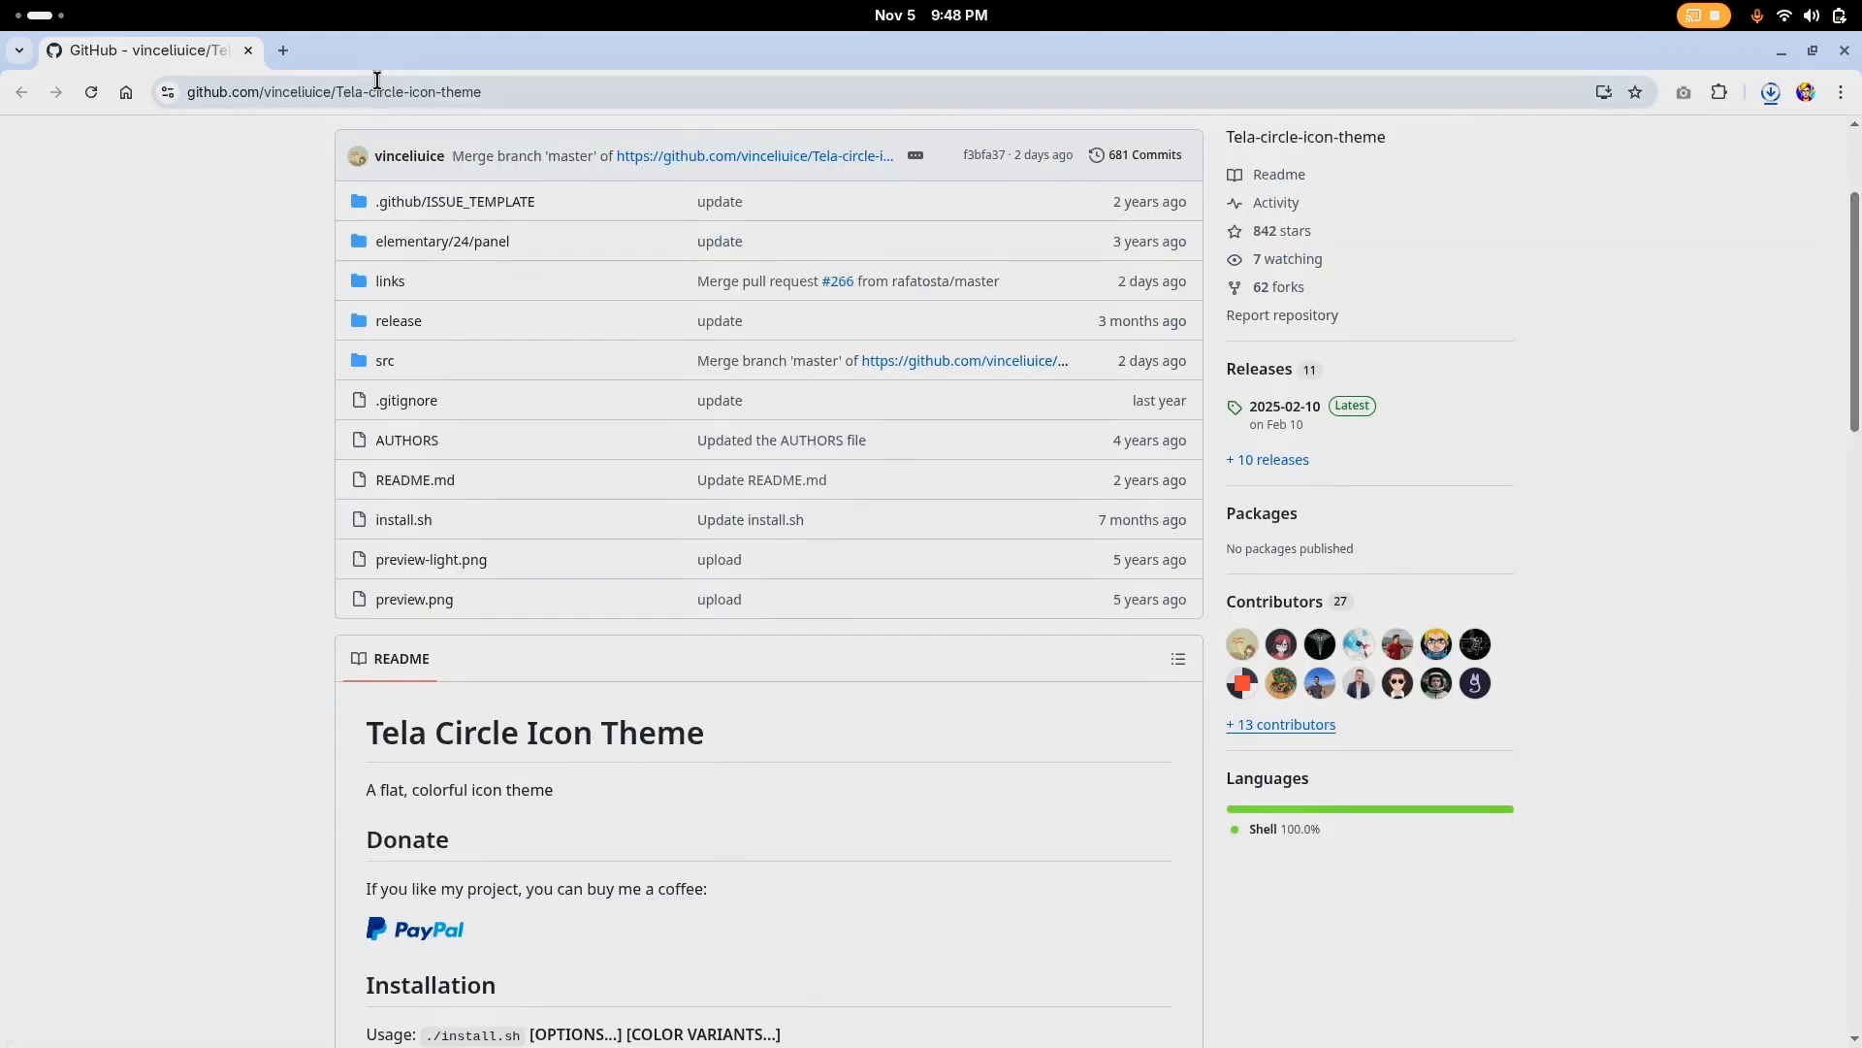
# Switch to Files and extract Tela-circle-icon-theme-master.zip and Orchis-theme-master.zip in the Downloads folder
pyautogui.press('super')
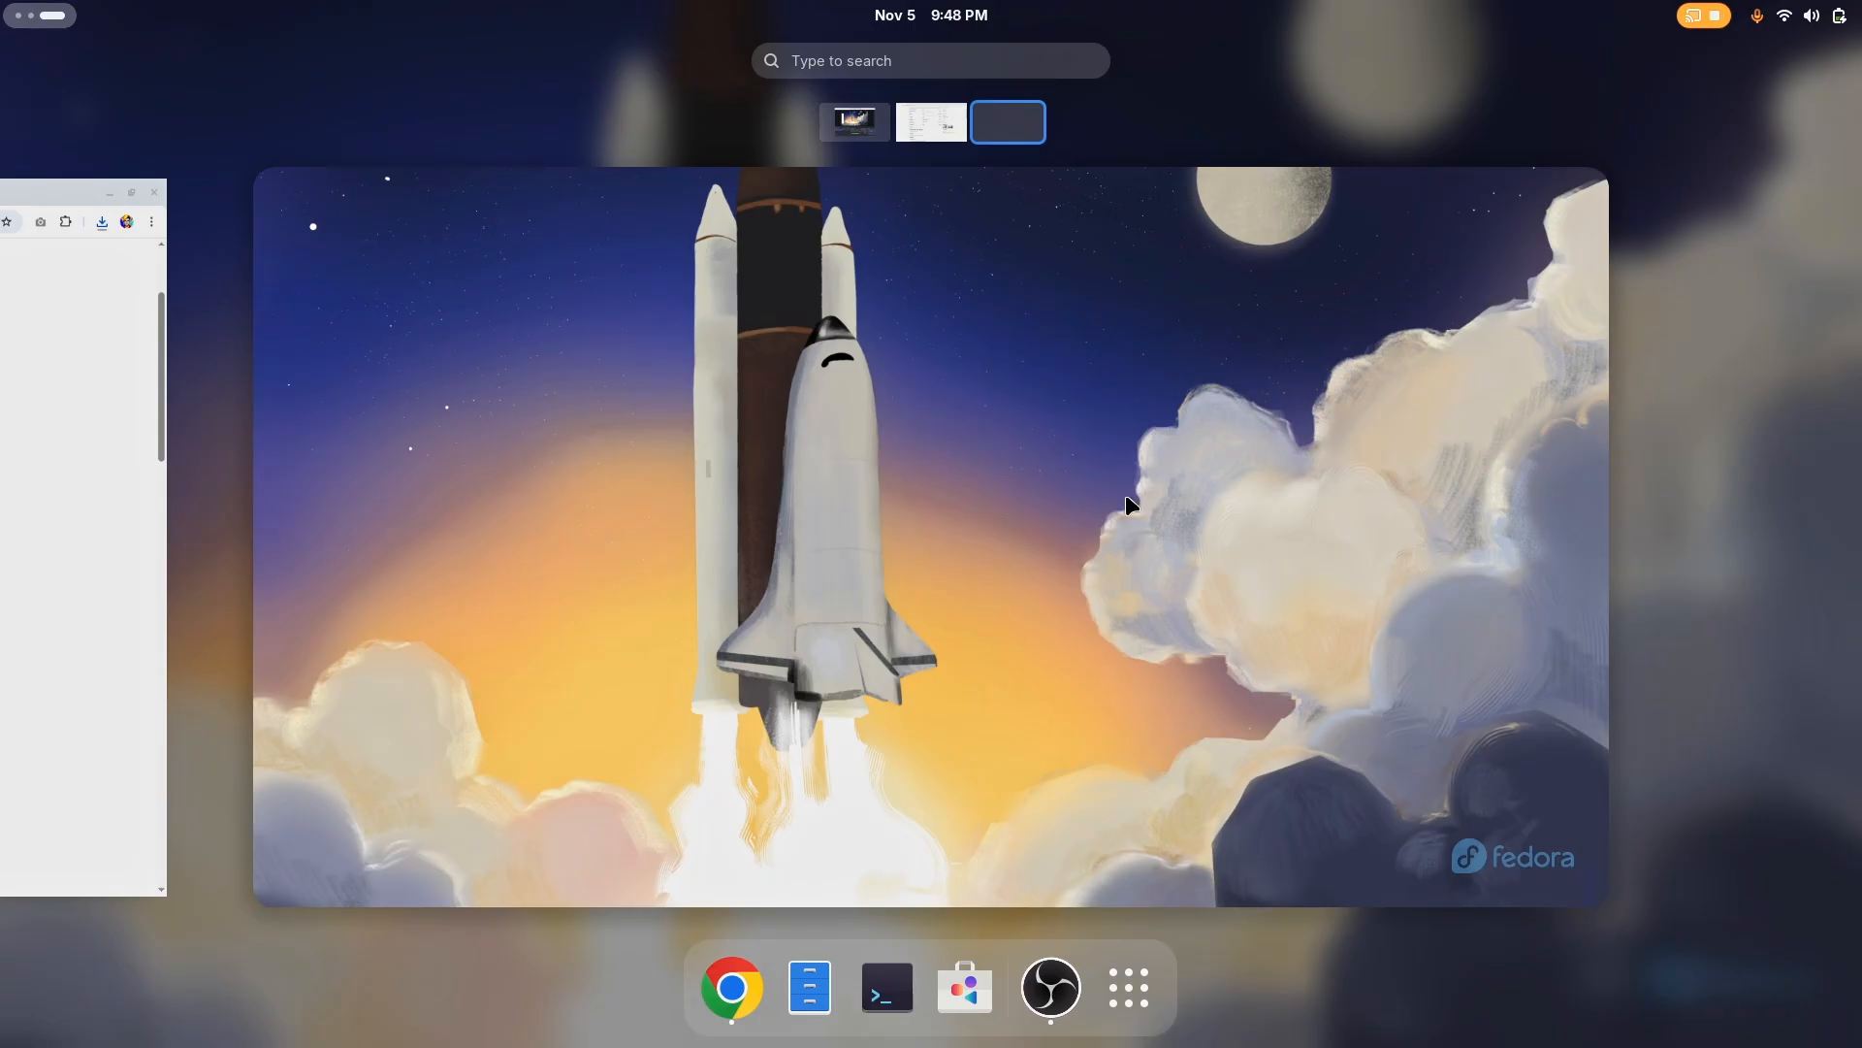
pyautogui.click(810, 986)
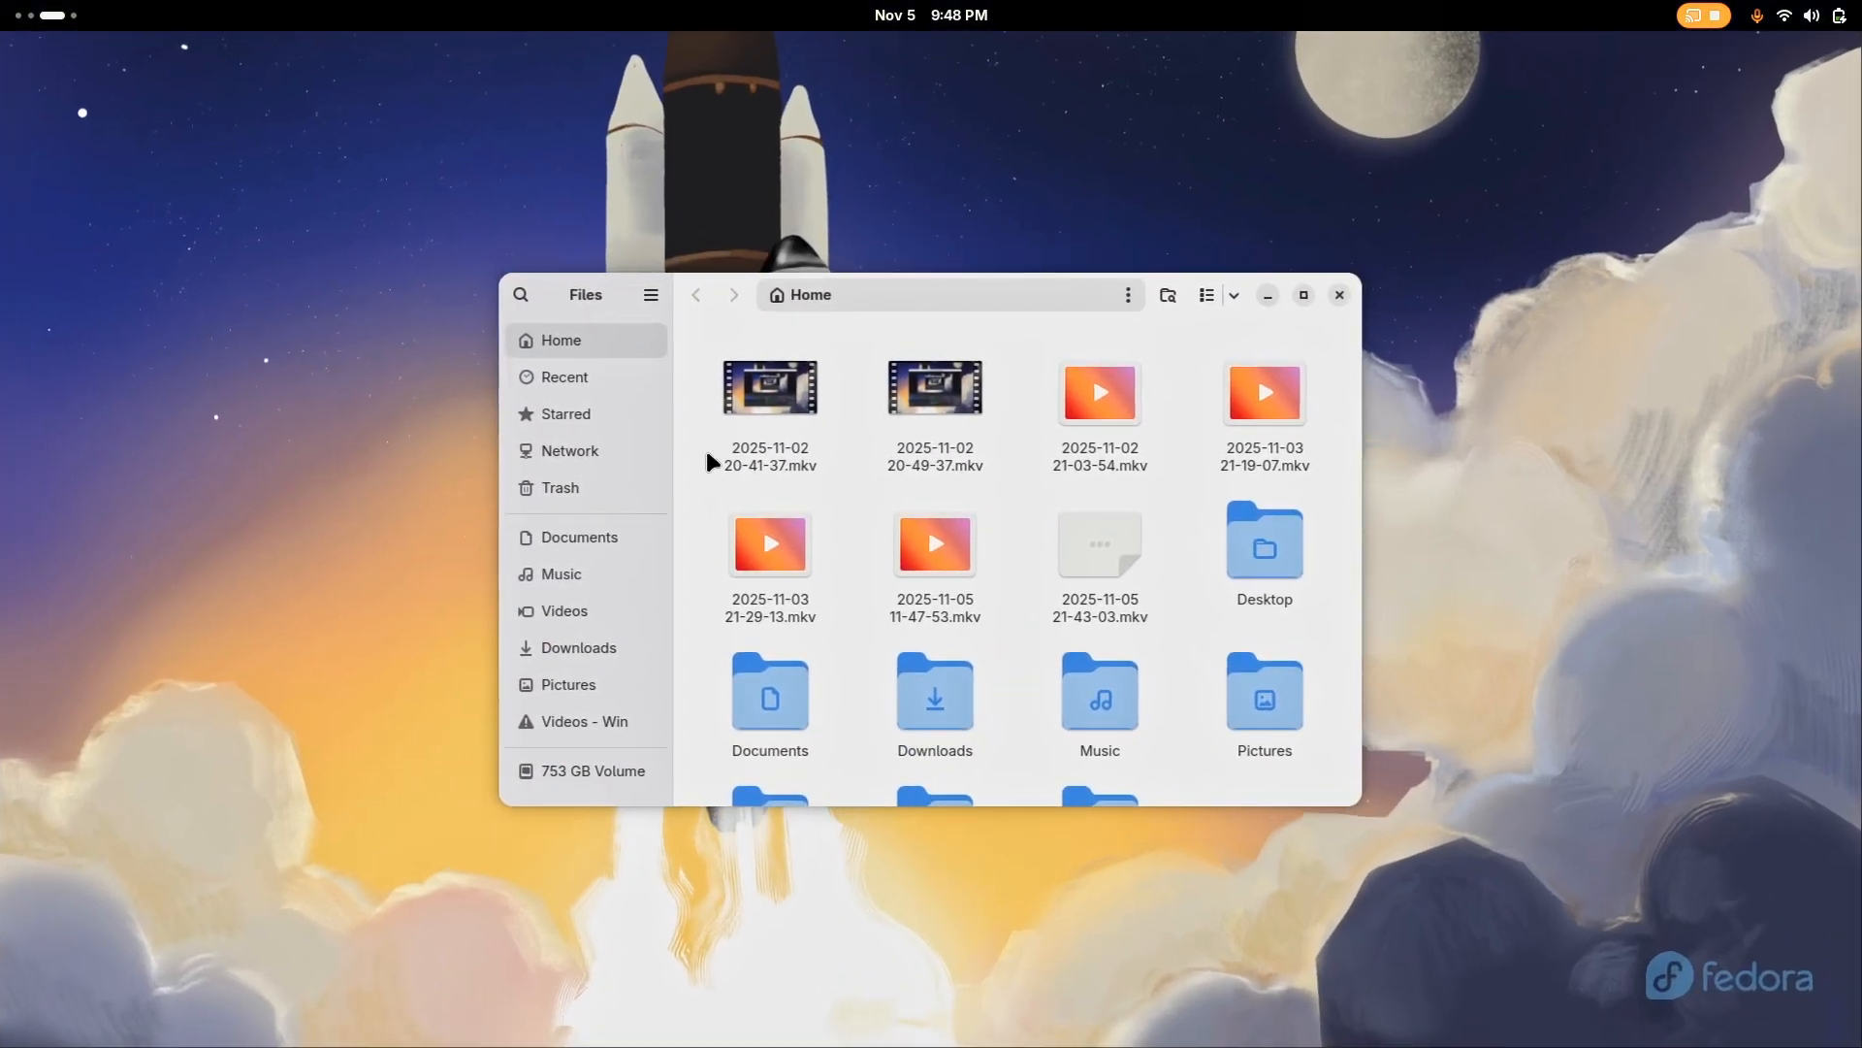
pyautogui.click(582, 647)
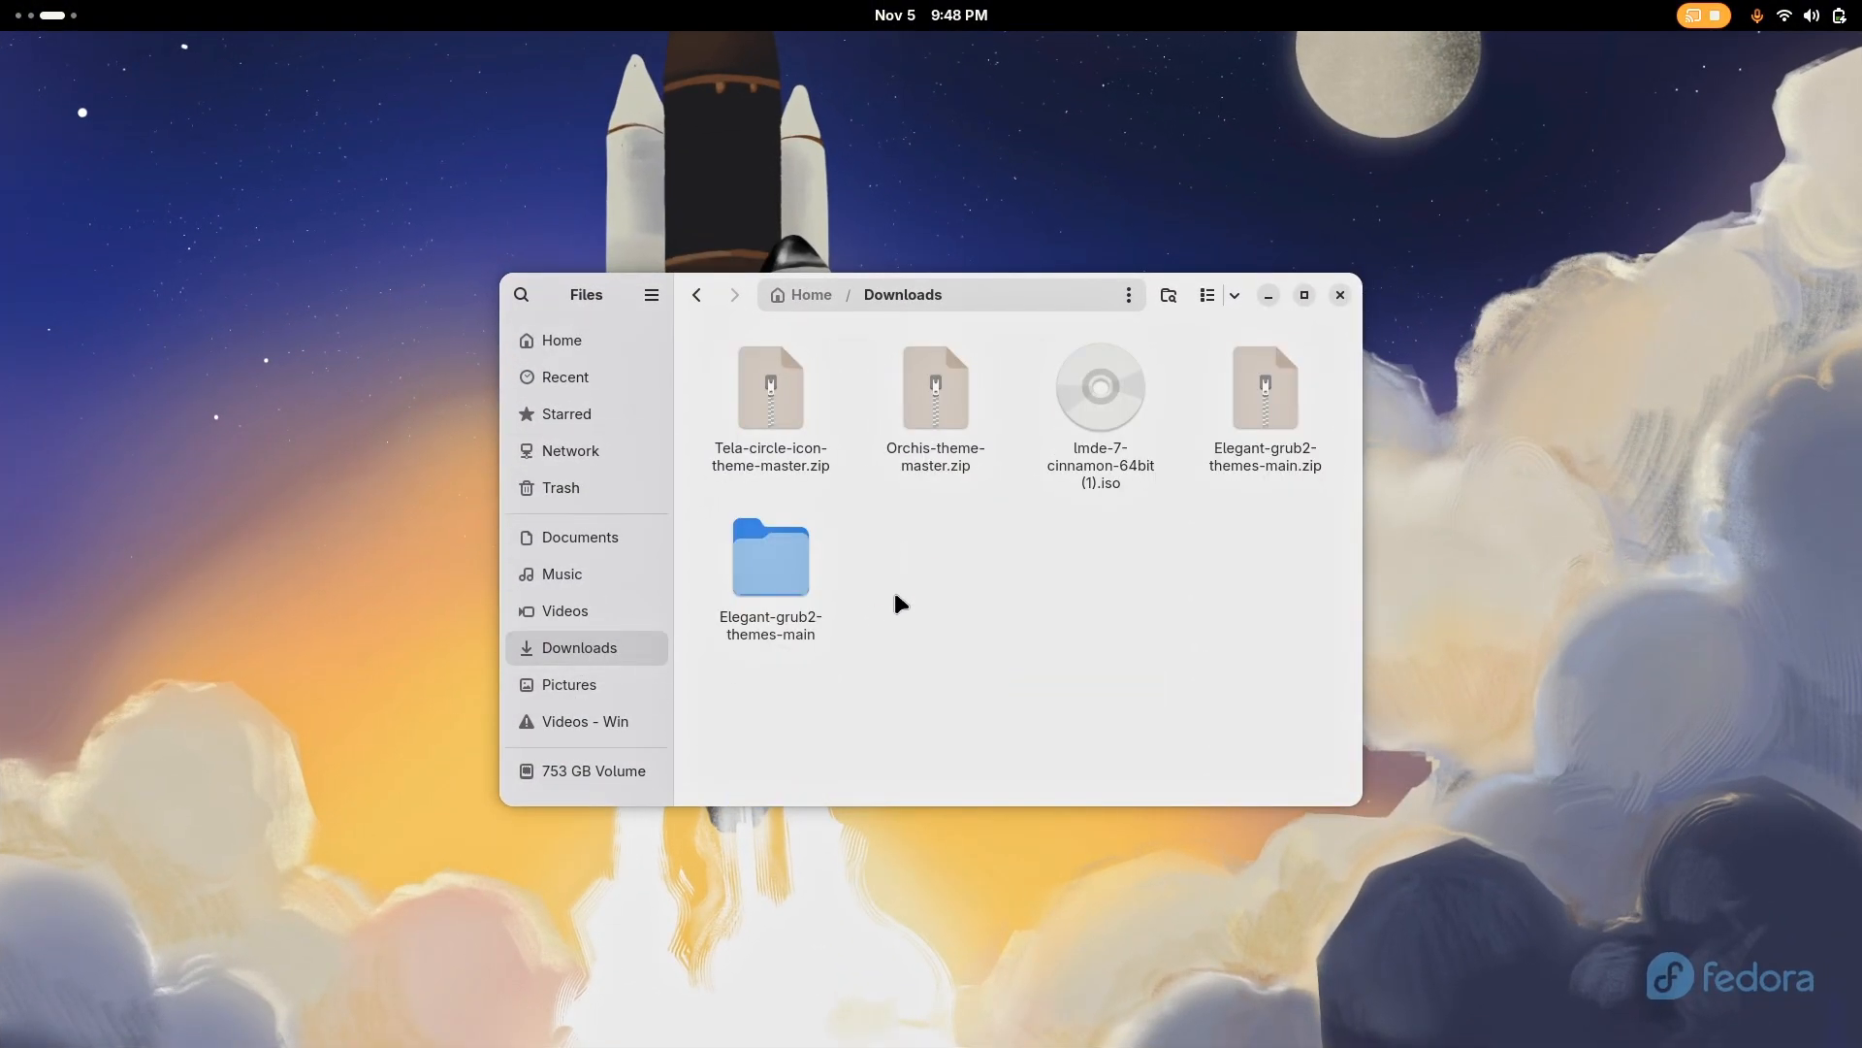
pyautogui.click(797, 415)
pyautogui.keyDown('ctrl'); pyautogui.click(902, 417); pyautogui.keyUp('ctrl')
pyautogui.rightClick(758, 415)
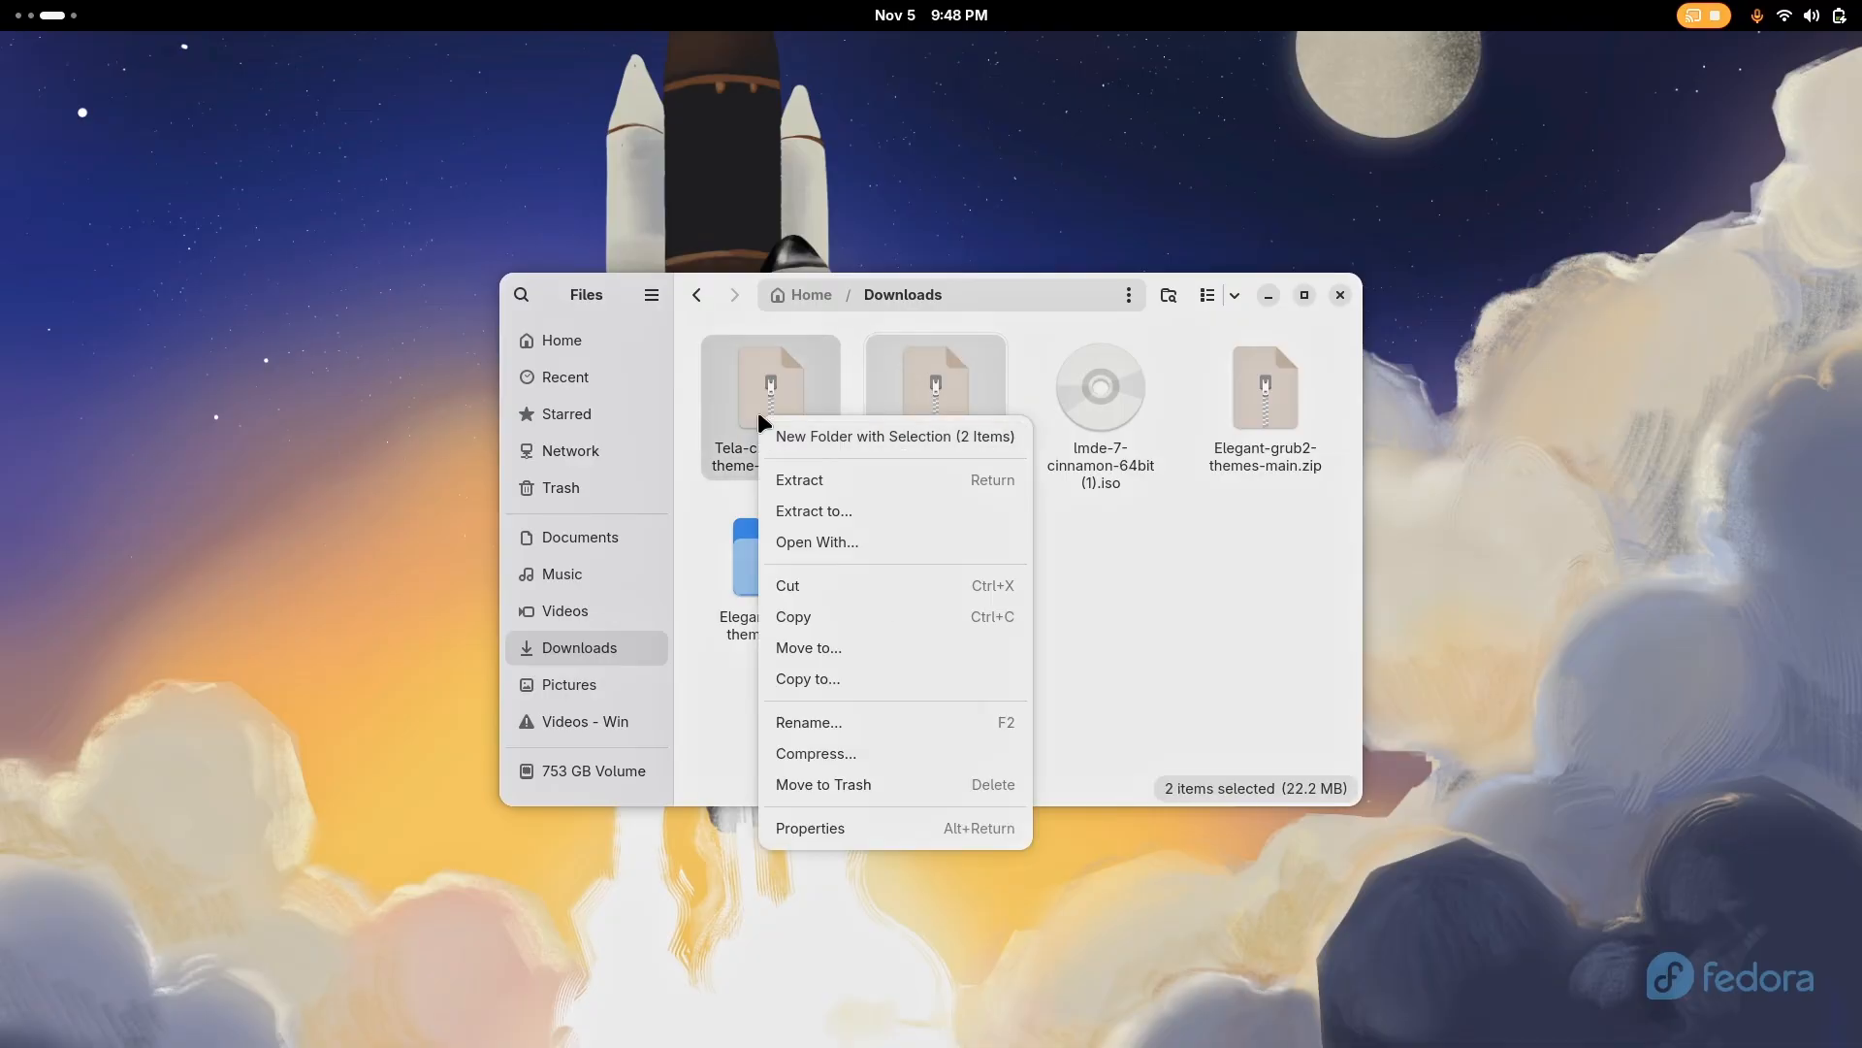
pyautogui.click(838, 481)
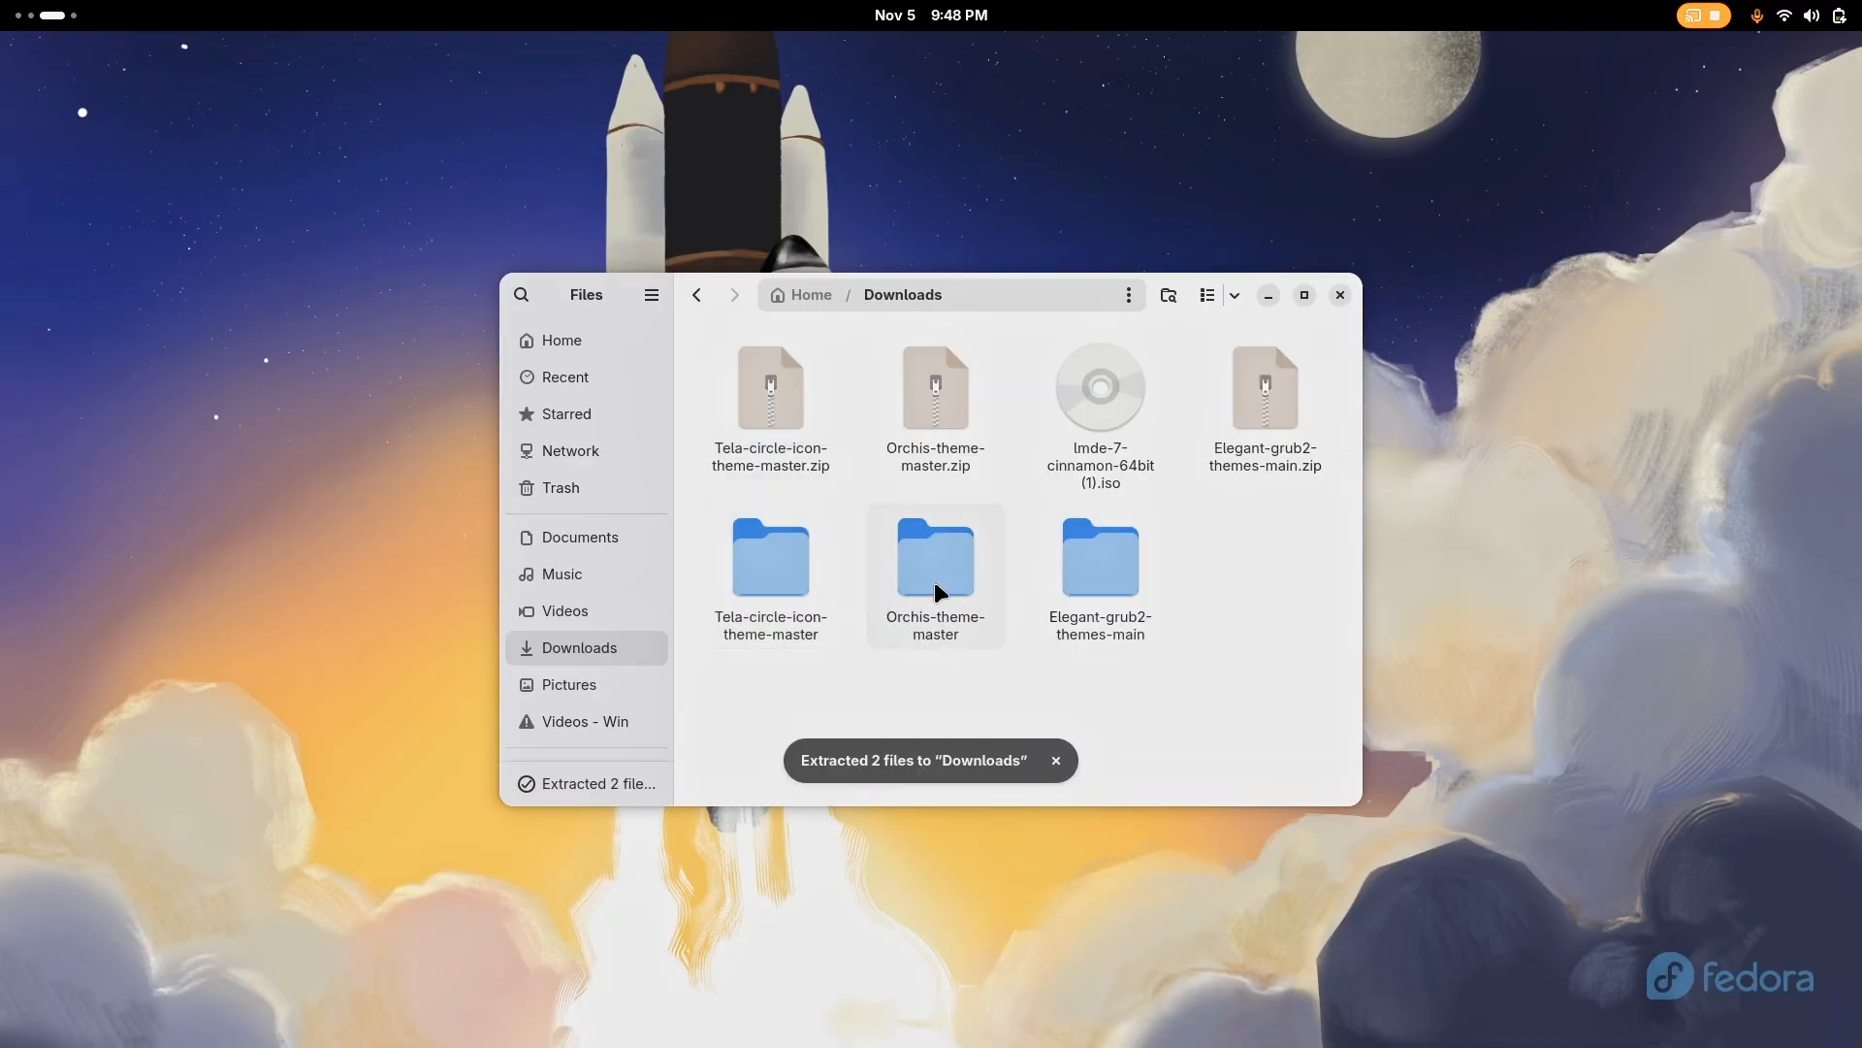
# Install the Orchis theme from a console in its extracted folder with ./install.sh -l, entering the sudo password and accepting the sassc packages
pyautogui.doubleClick(929, 556)
pyautogui.rightClick(1083, 644)
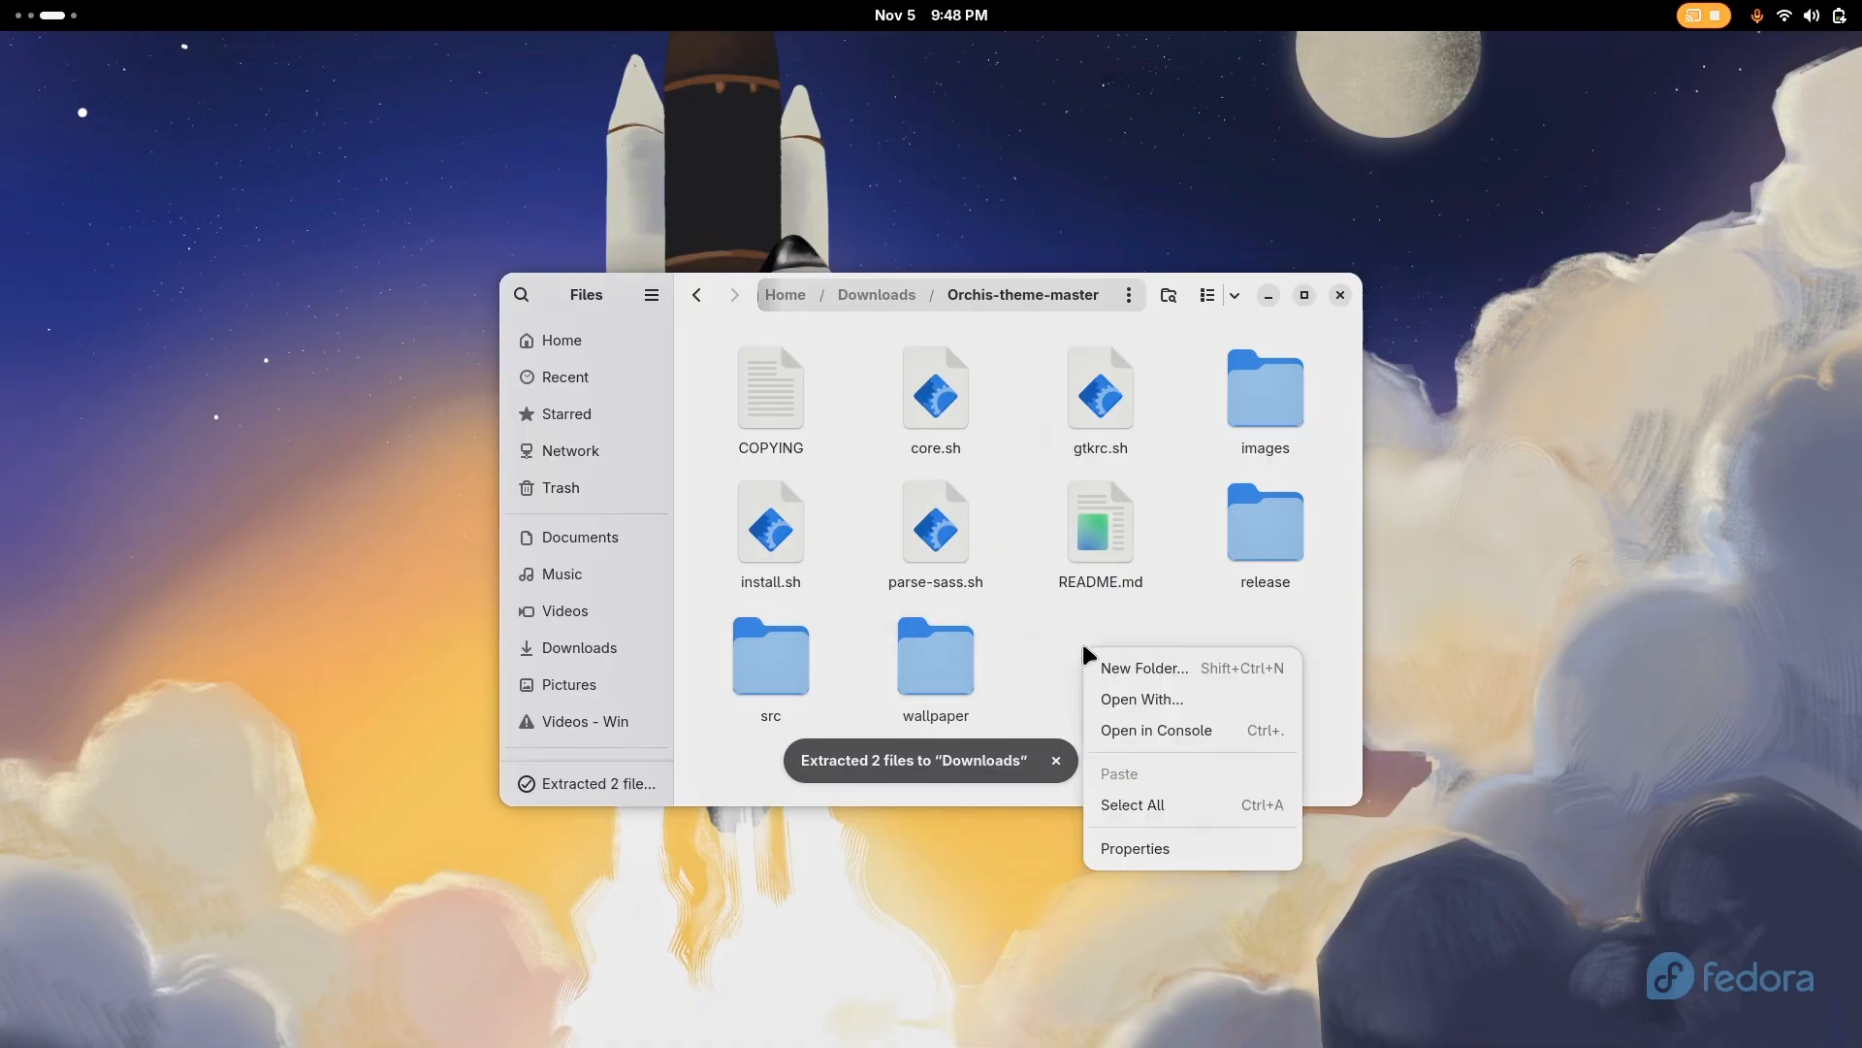
pyautogui.click(1119, 739)
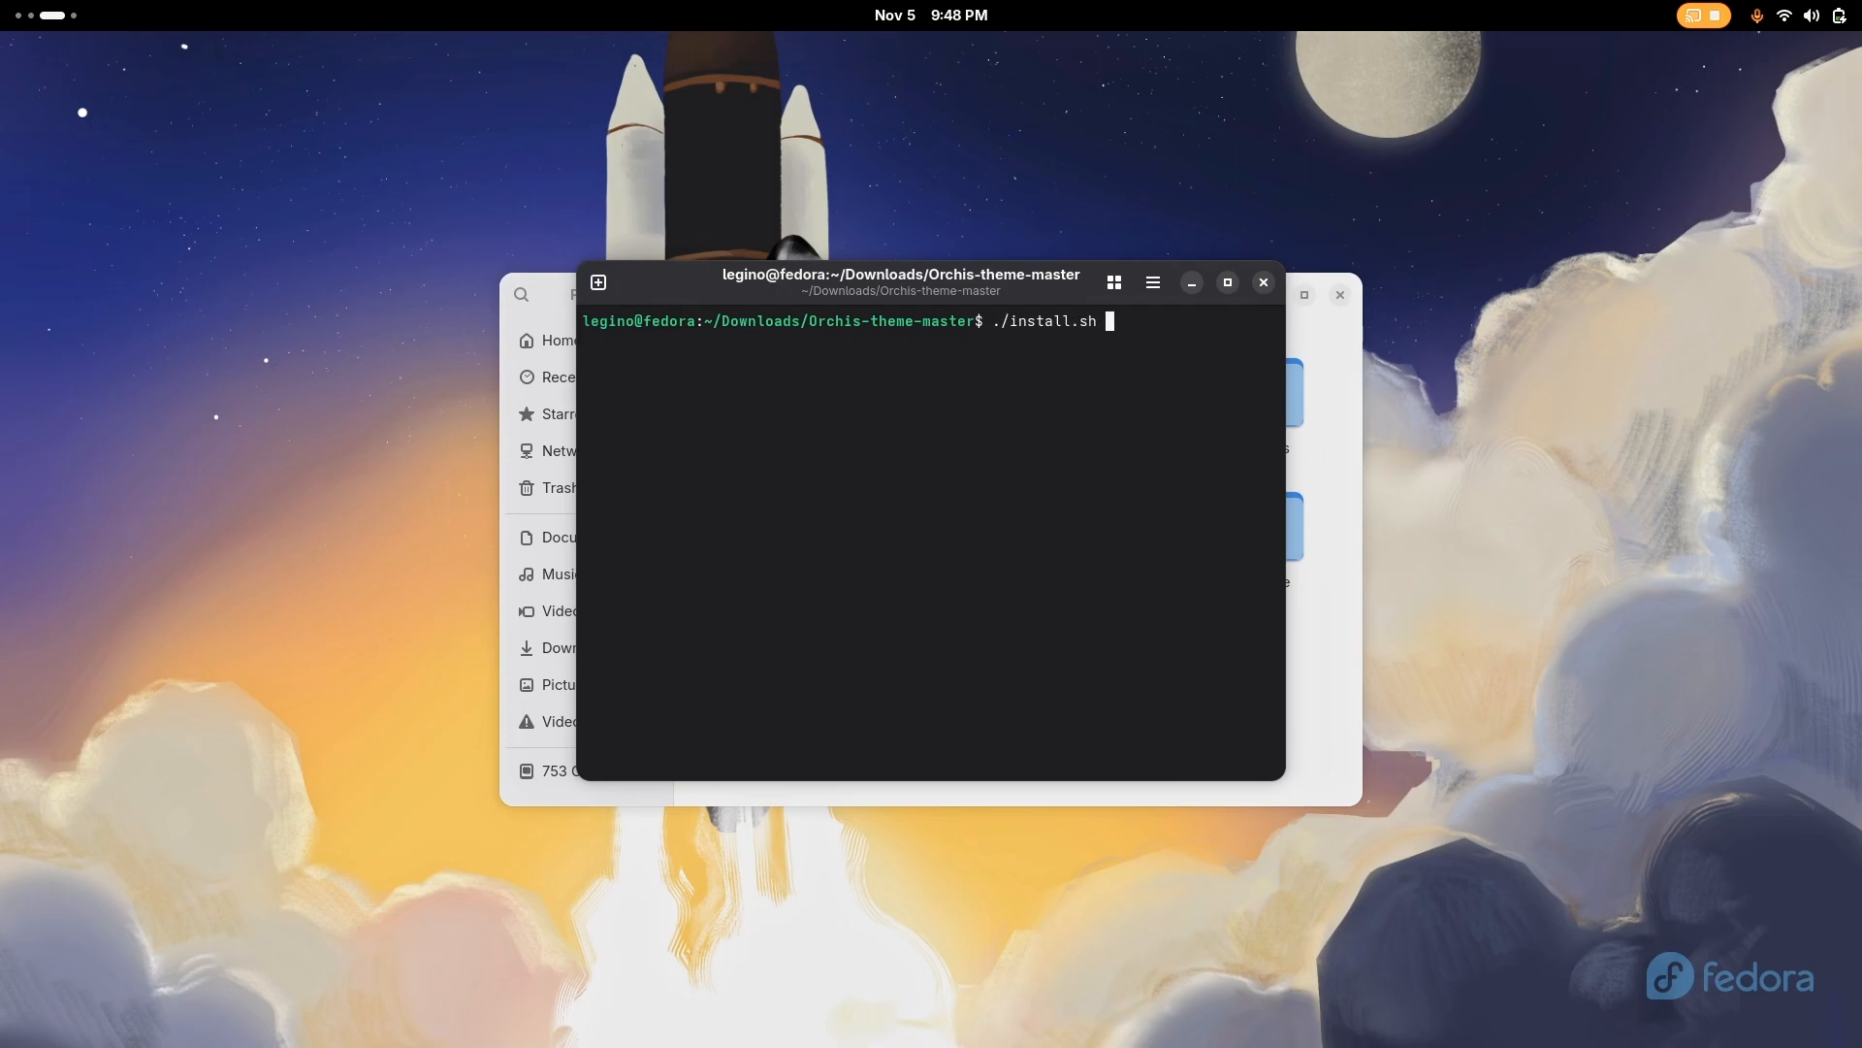
pyautogui.press('Return')
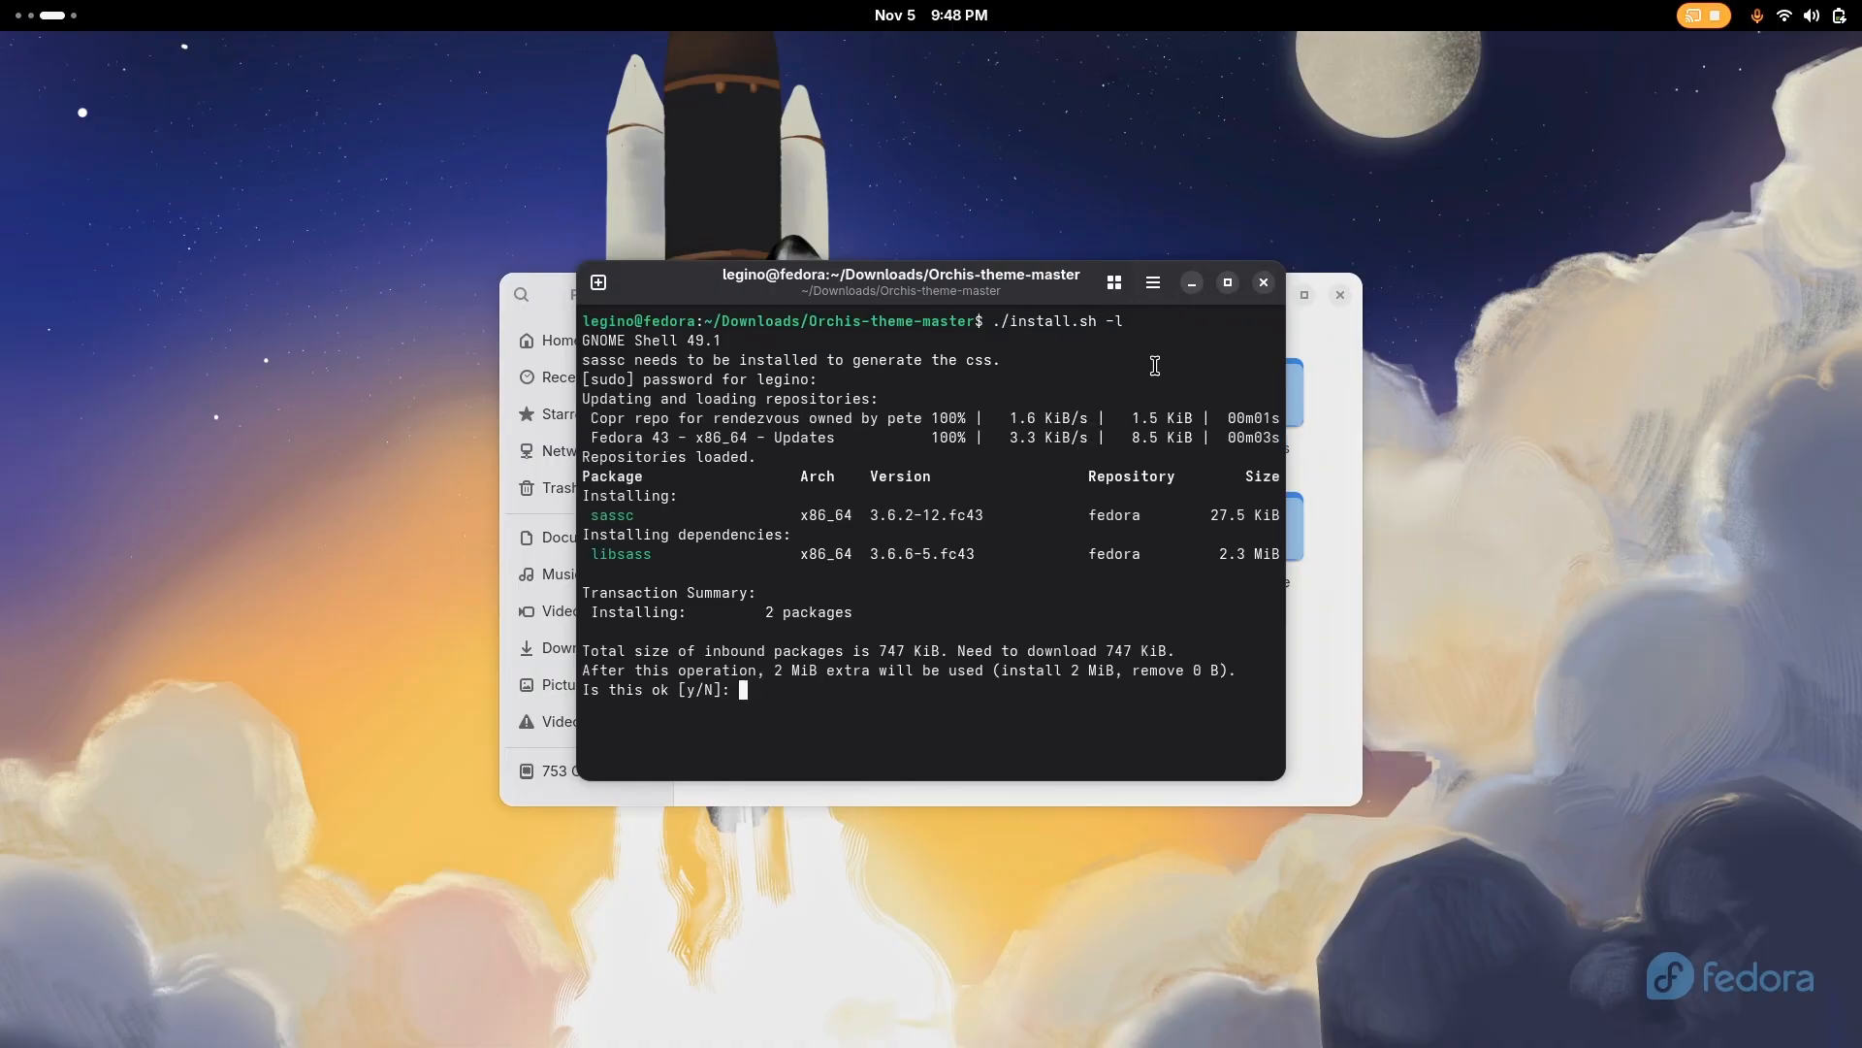
pyautogui.write('y')
pyautogui.press('Return')
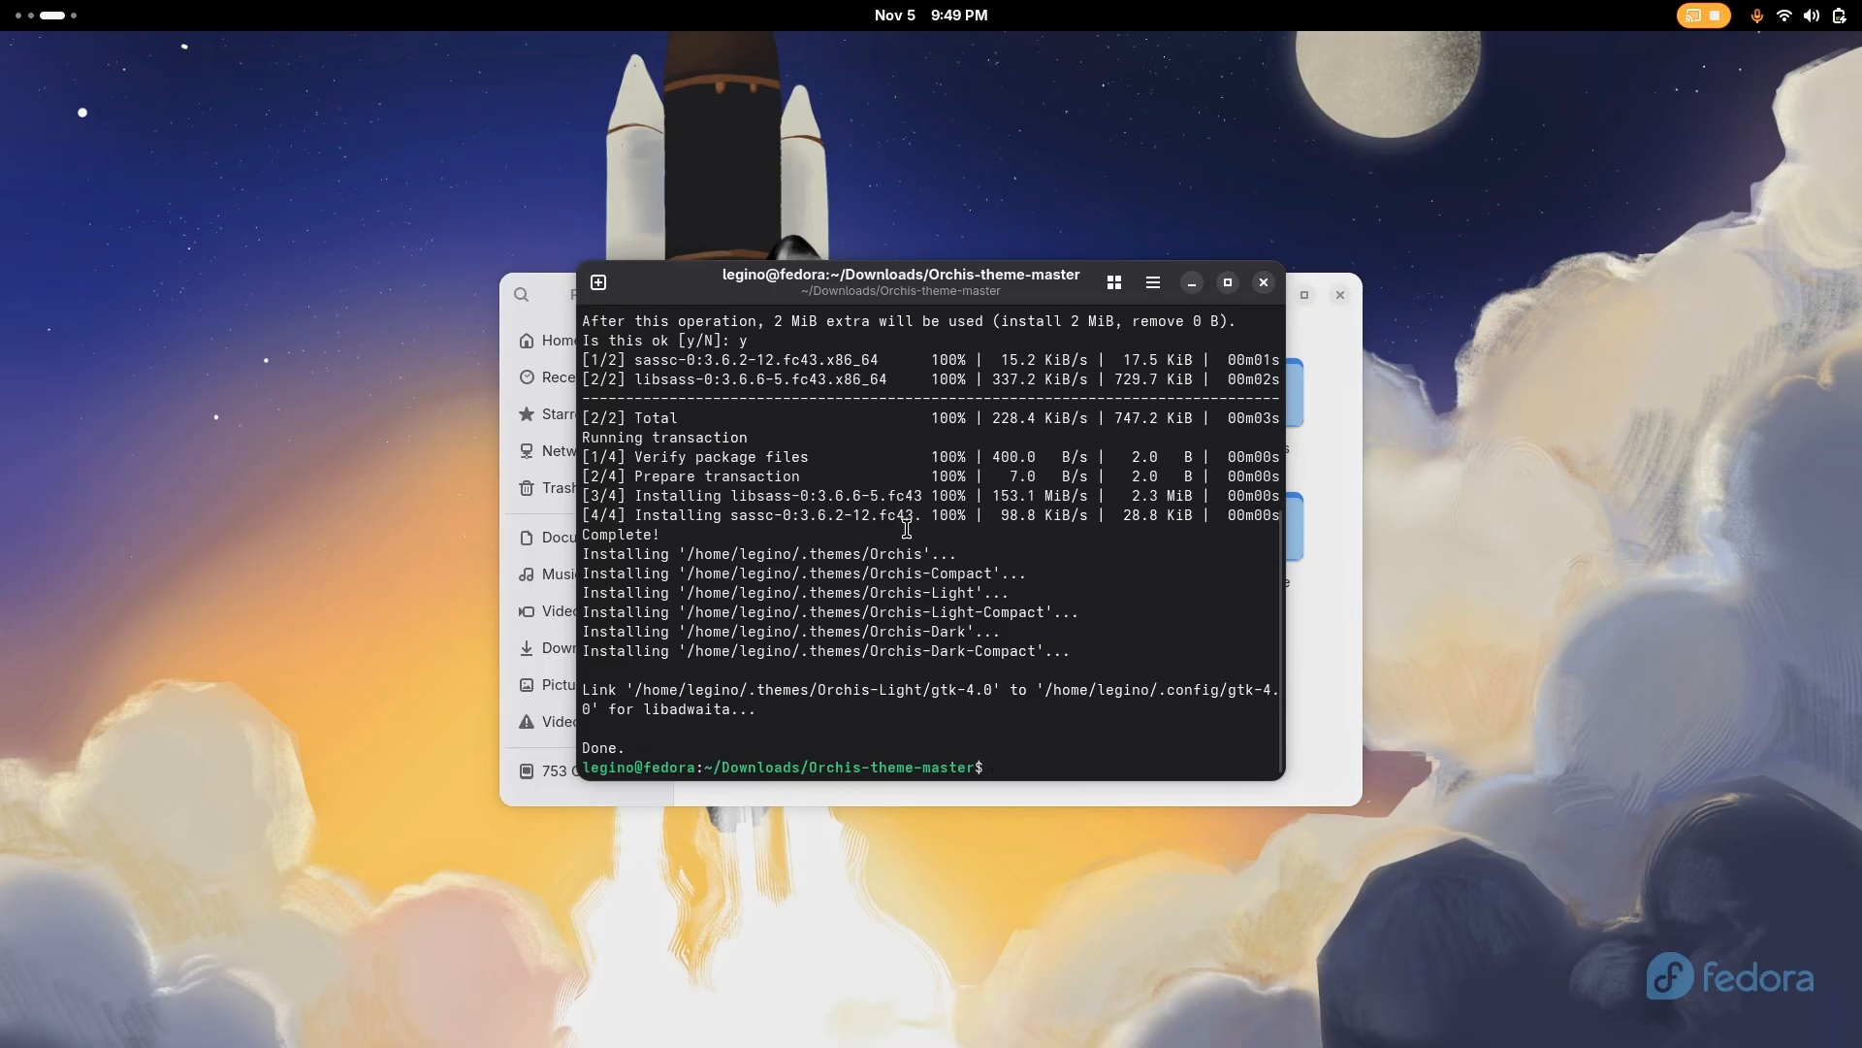
pyautogui.click(1263, 283)
# Install the Tela circle icons by running install.sh in the Tela-circle-icon-theme-master folder as a program
pyautogui.click(876, 295)
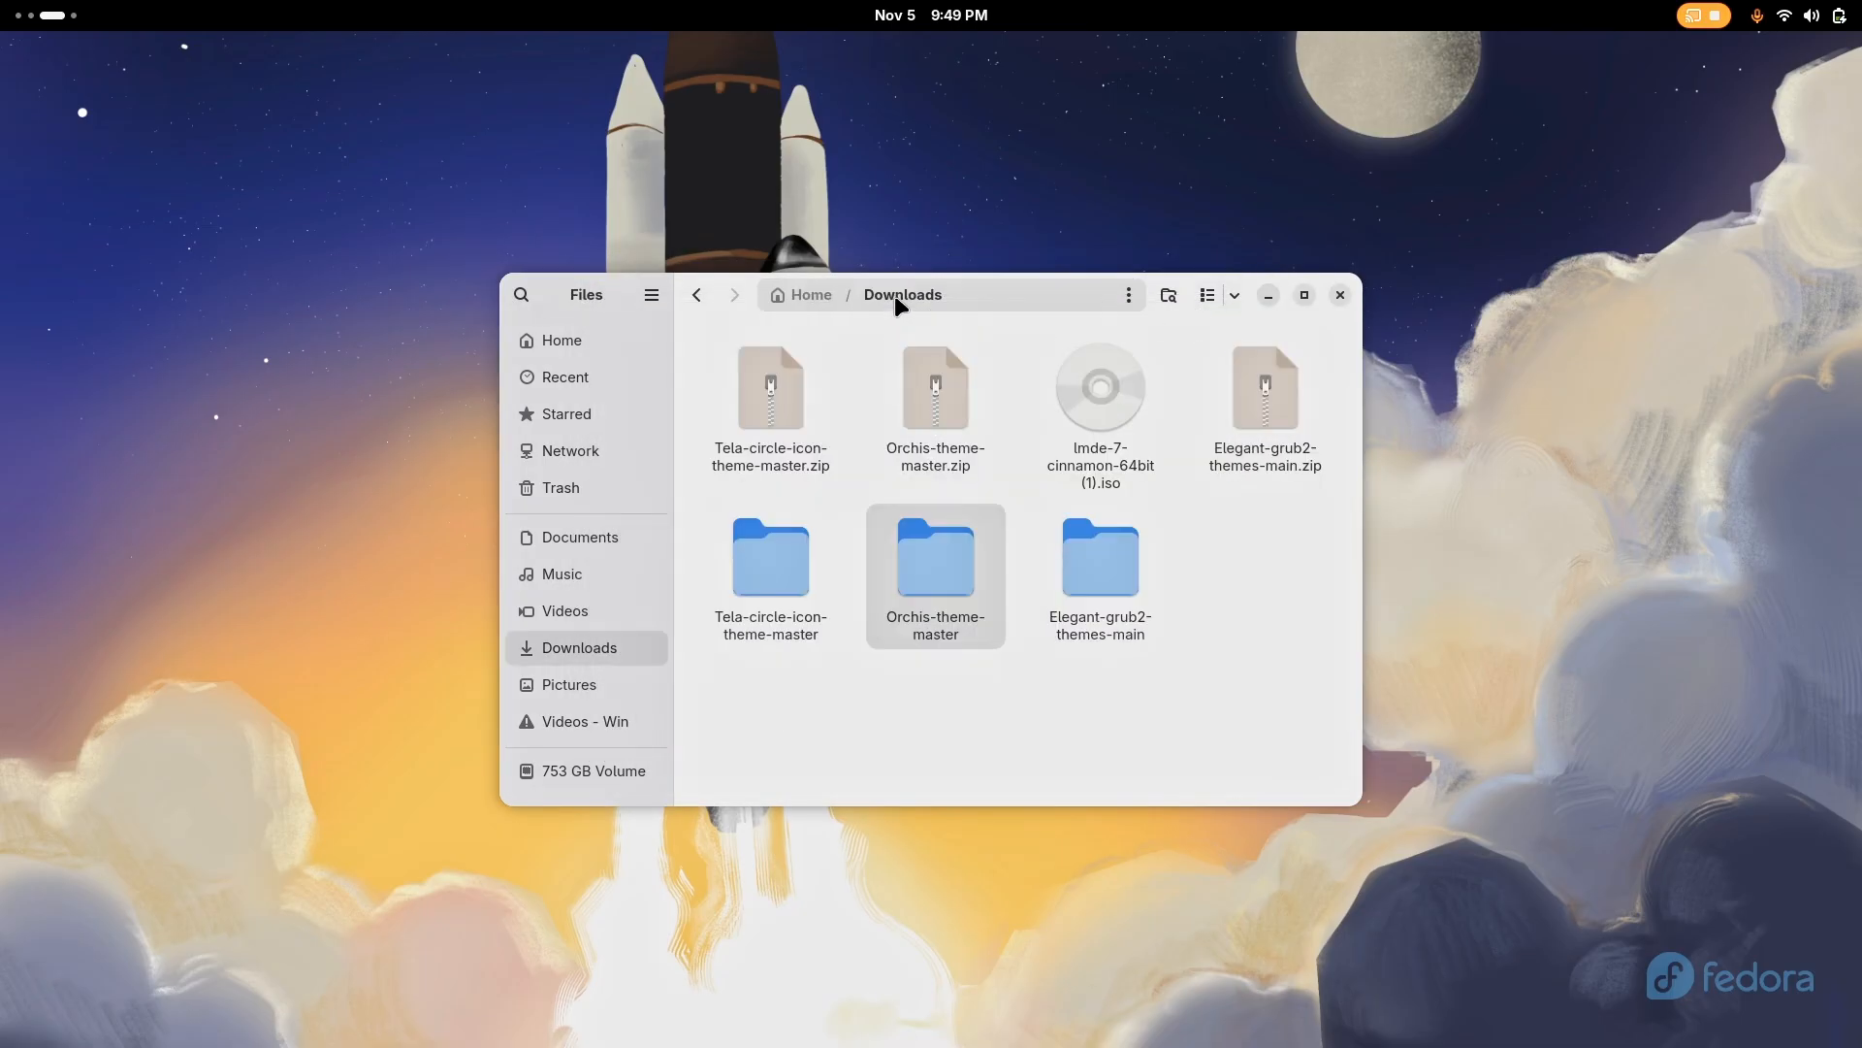
pyautogui.doubleClick(773, 582)
pyautogui.rightClick(923, 684)
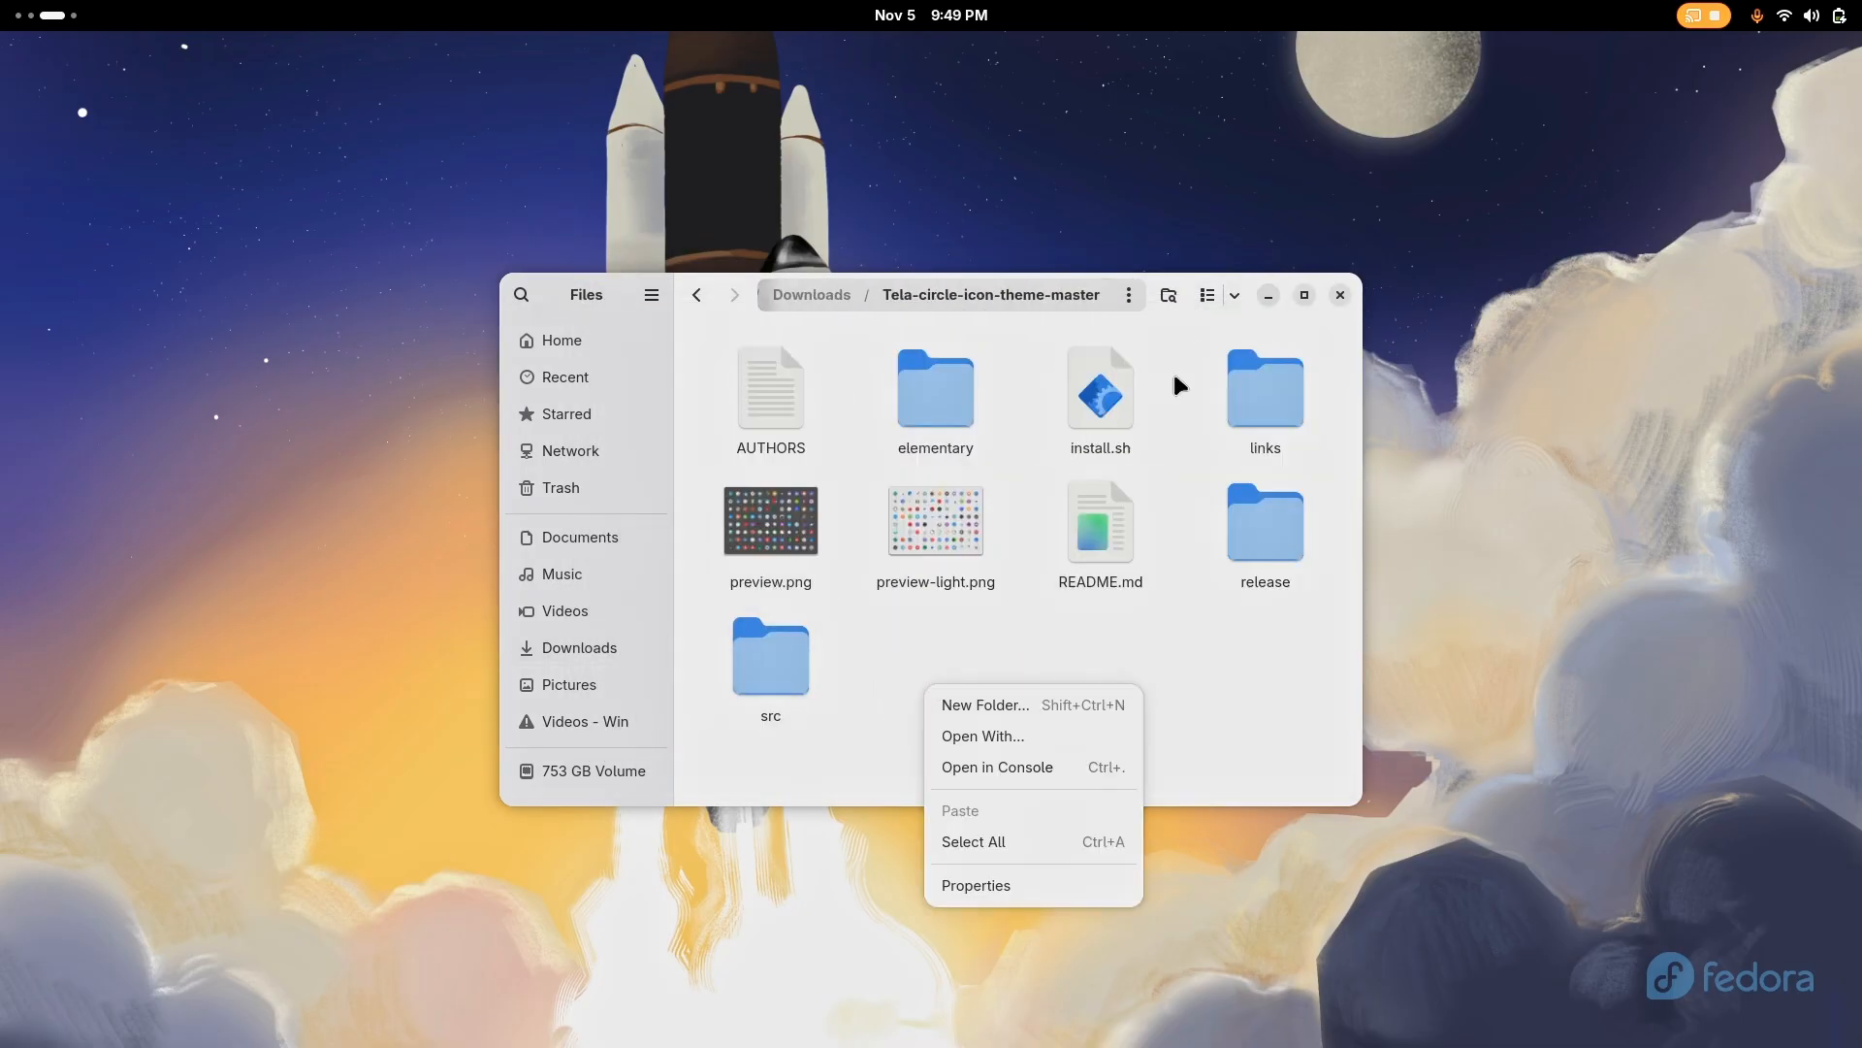
pyautogui.click(1122, 400)
pyautogui.rightClick(1121, 399)
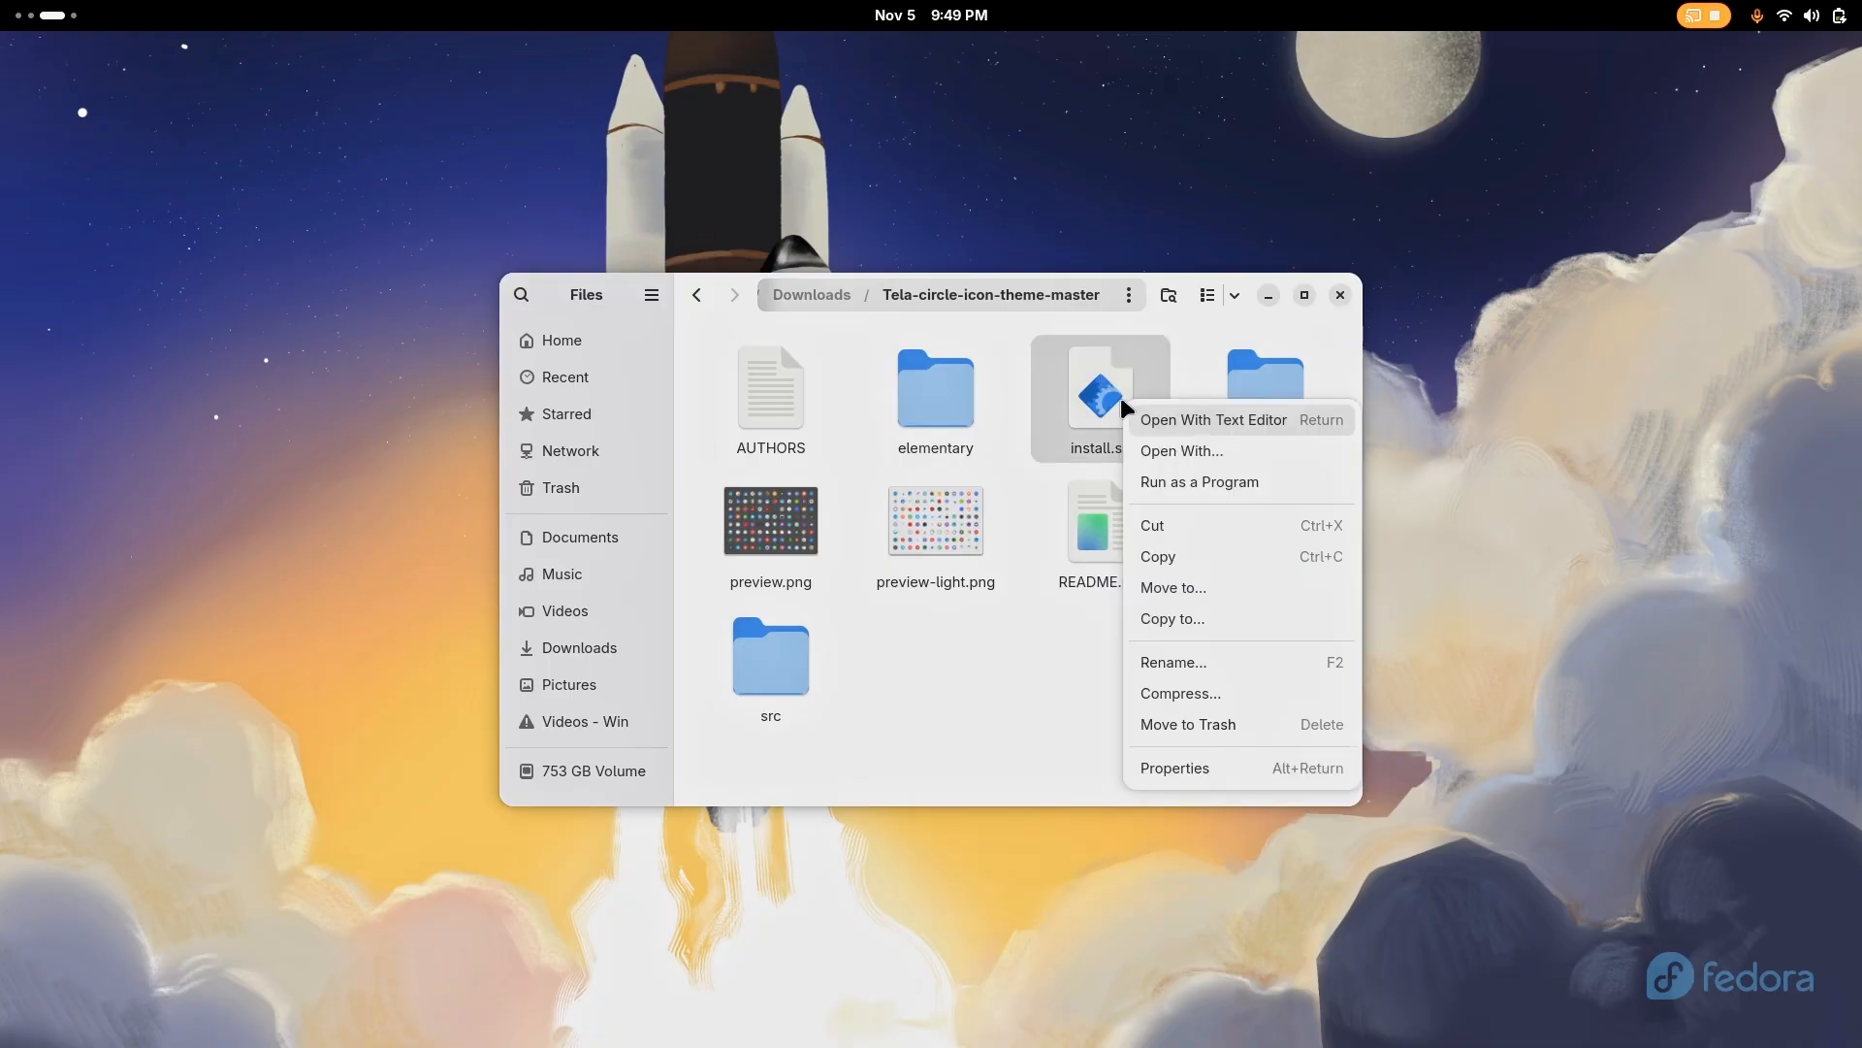
pyautogui.click(1161, 477)
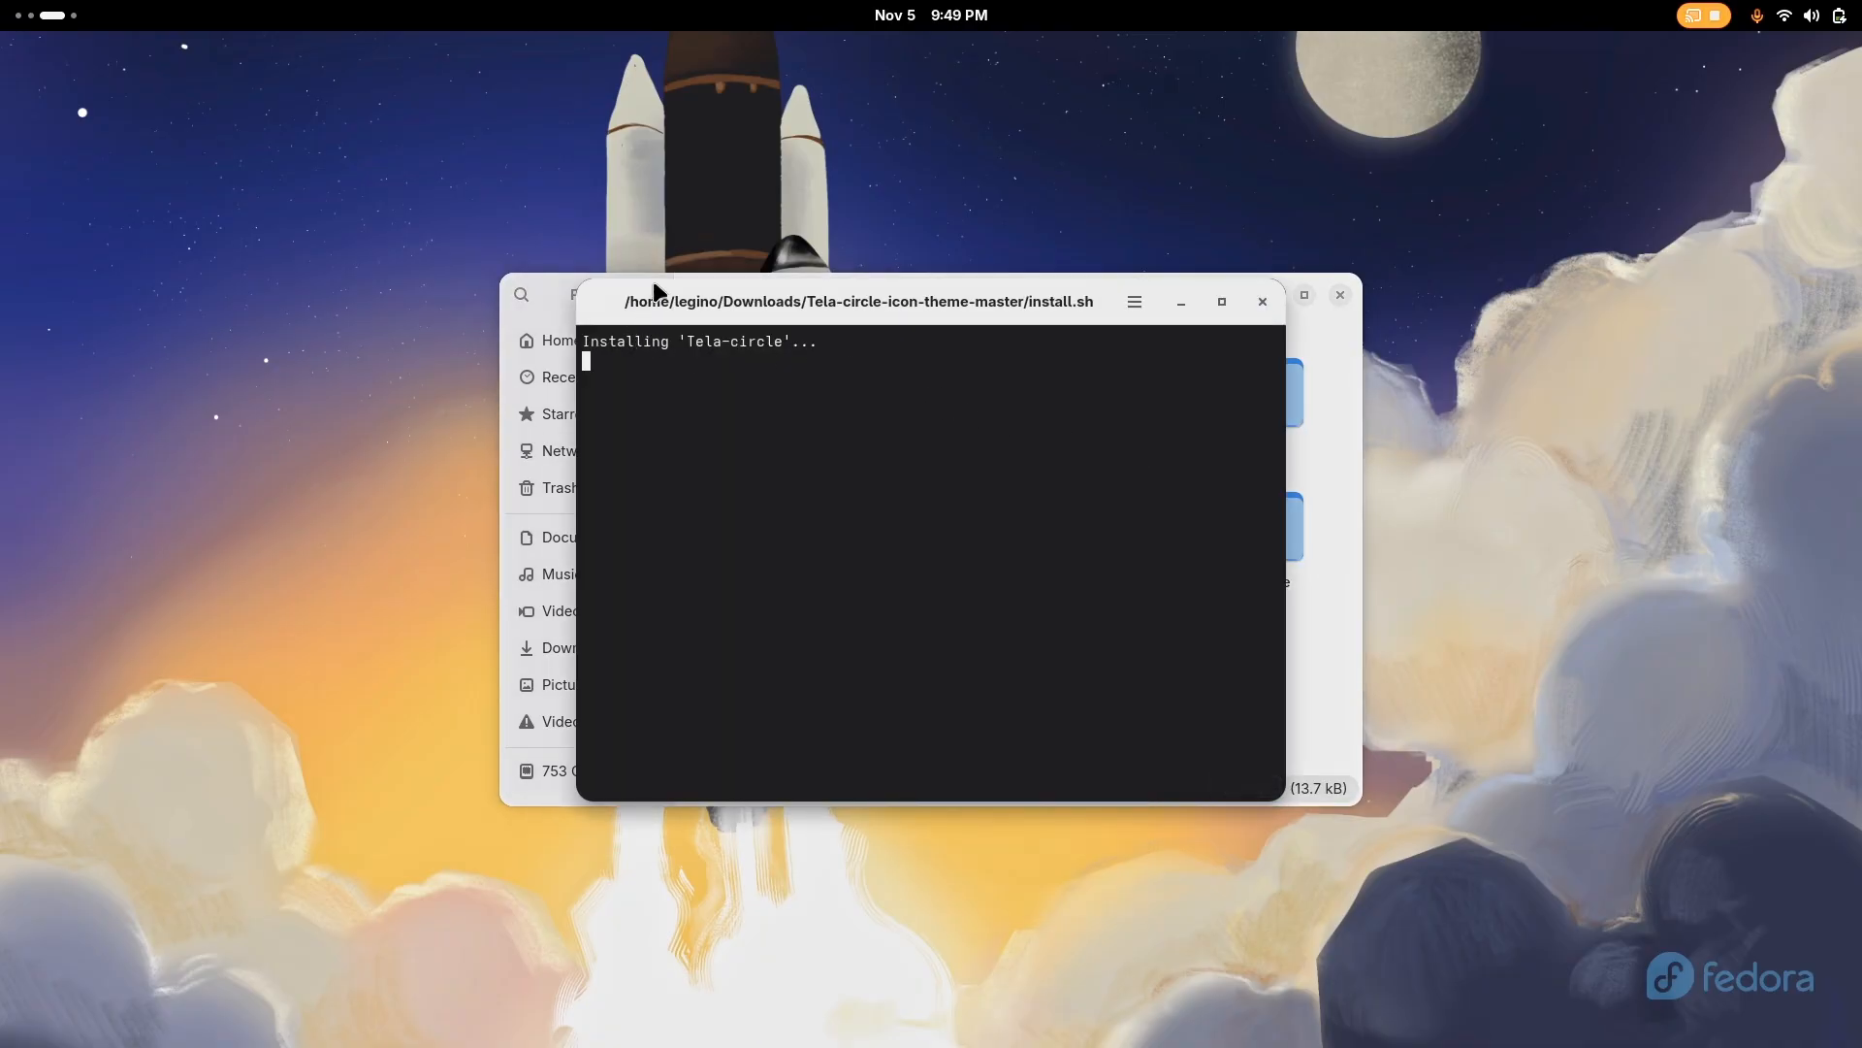
# Return to Chrome, search the web for "bibata cursor theme" and open the Bibata_Cursor repository on GitHub
pyautogui.press('super')
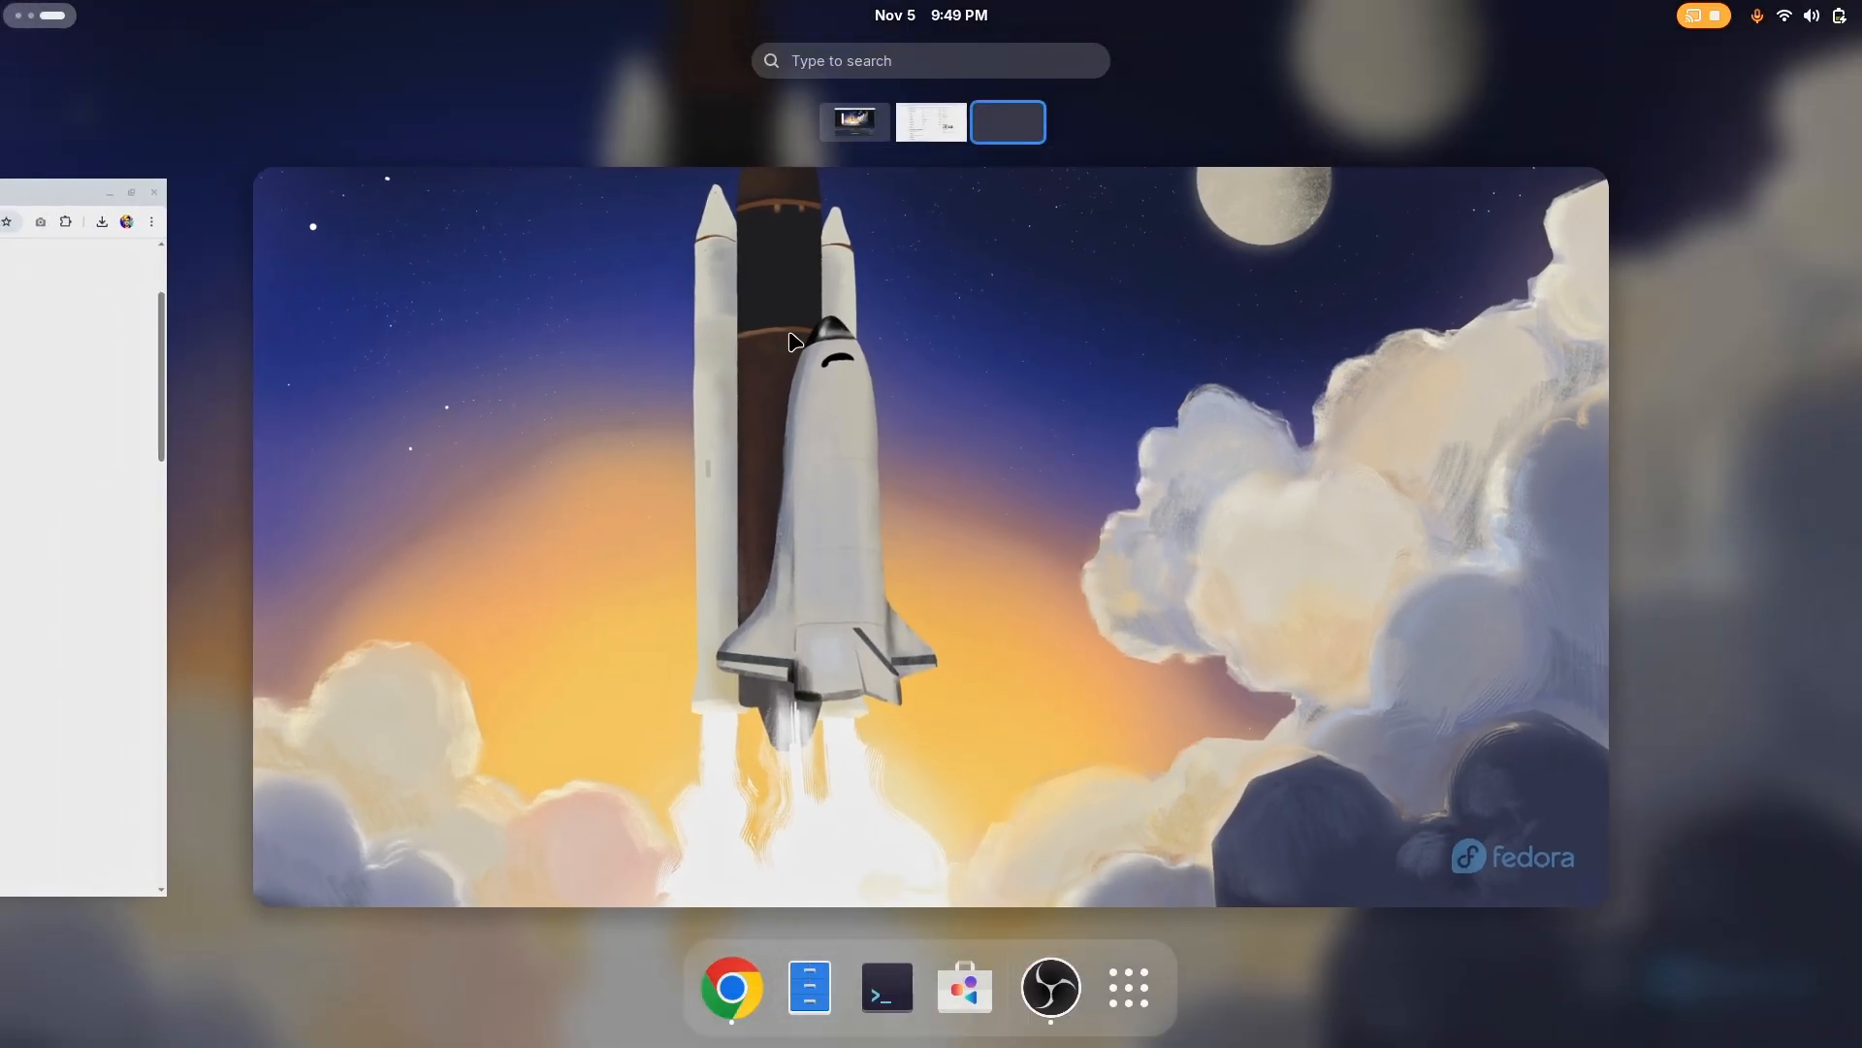
pyautogui.scroll(1, 658, 504)
pyautogui.click(658, 504)
pyautogui.click(562, 100)
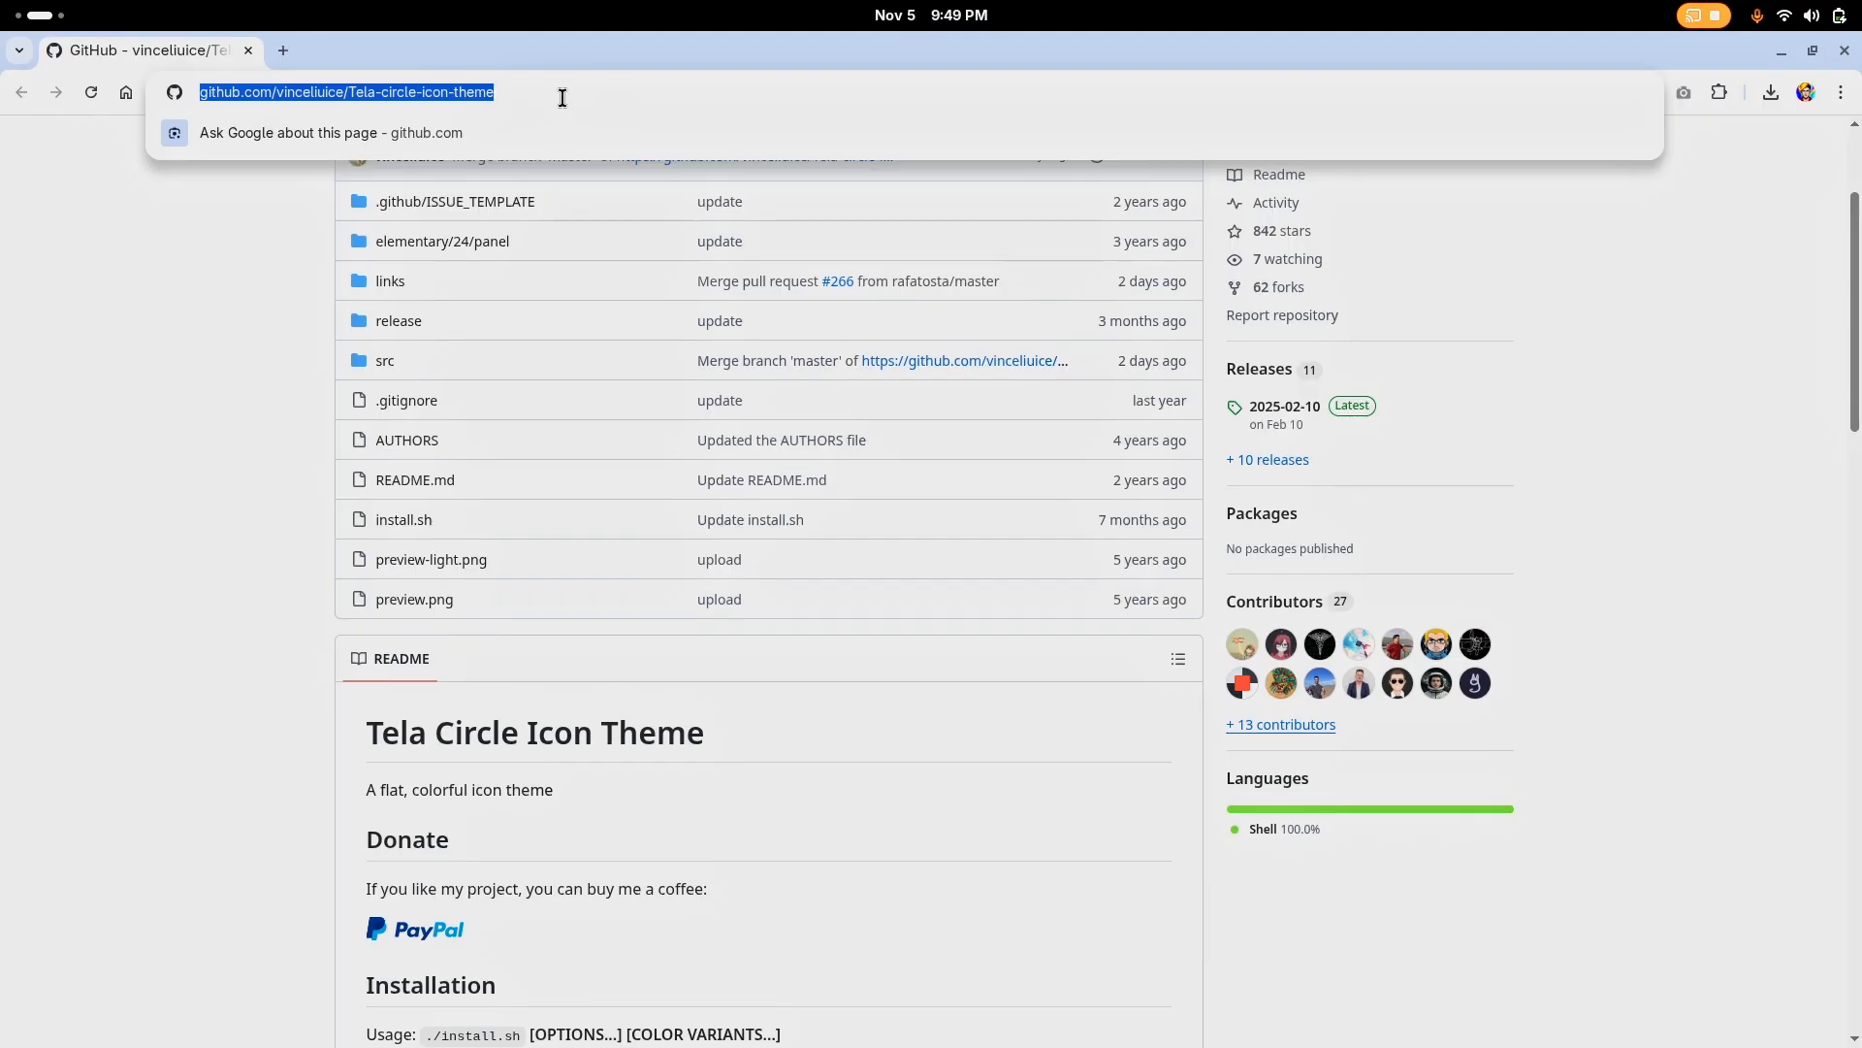
pyautogui.write('bib')
pyautogui.press('Down')
pyautogui.press('Return')
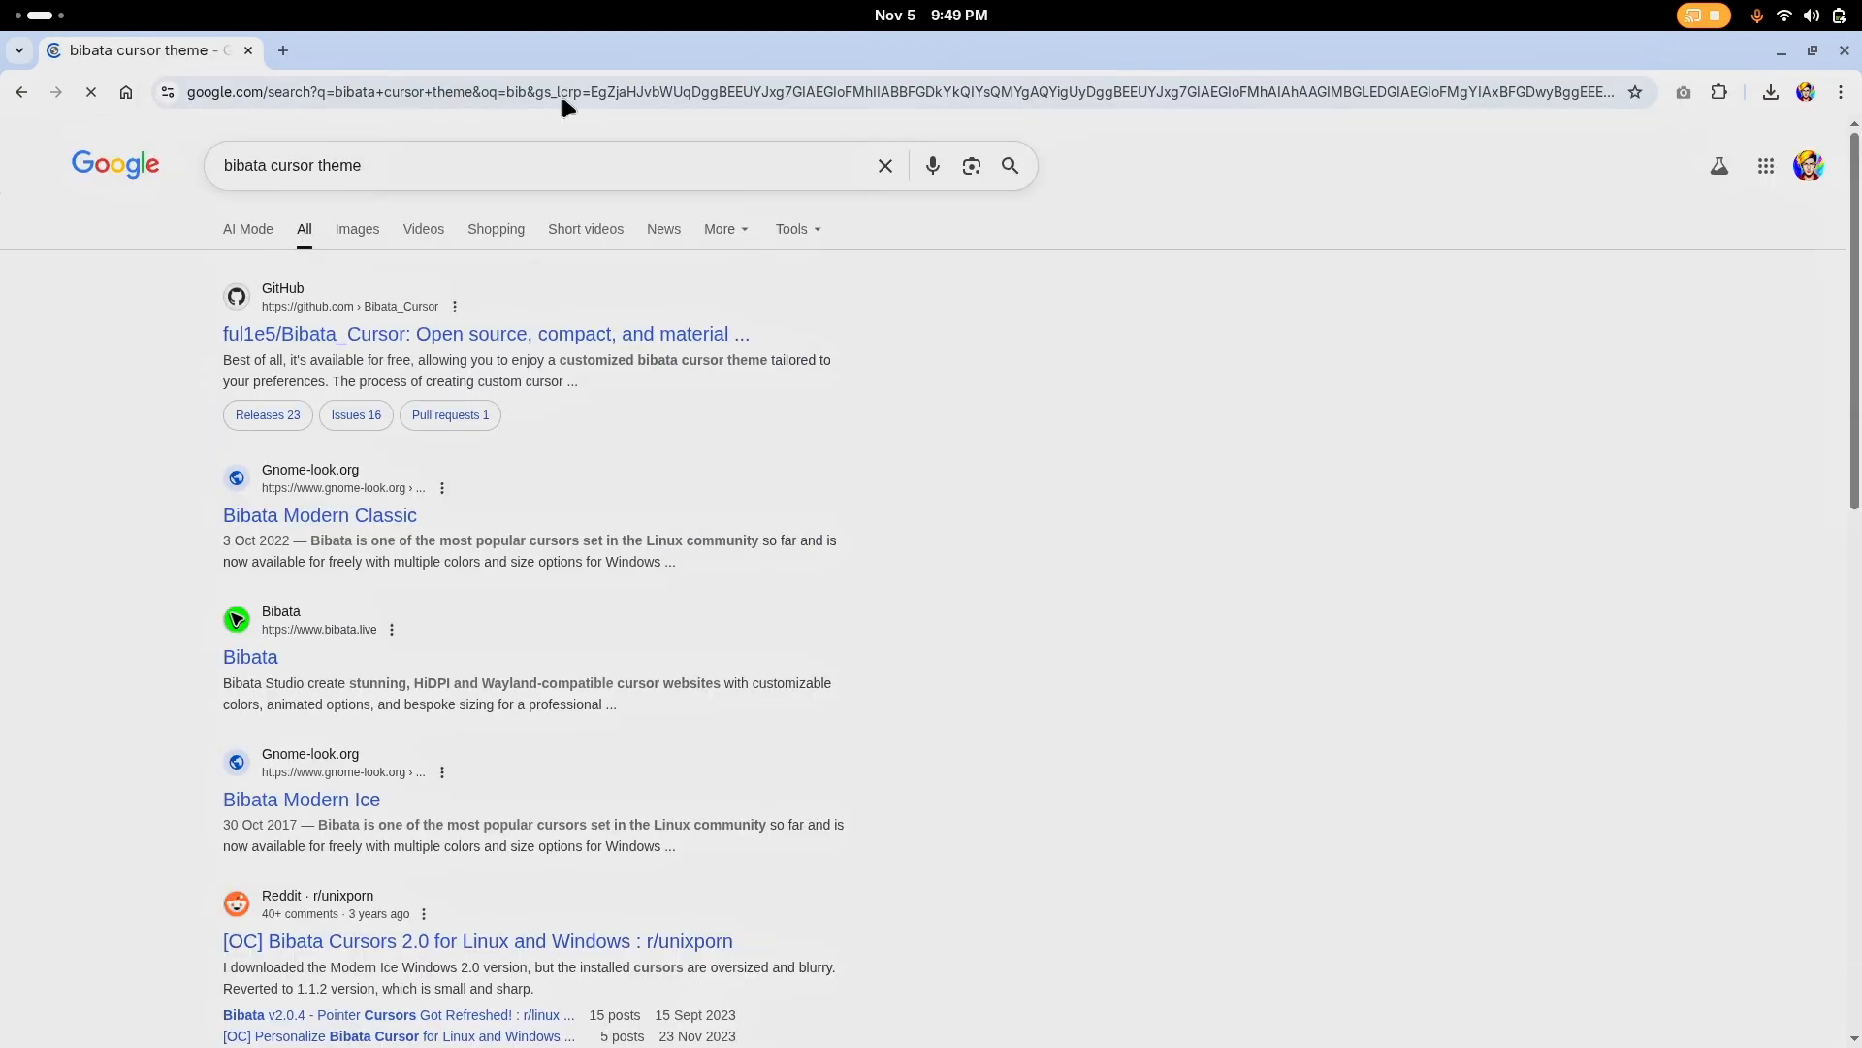
pyautogui.click(602, 333)
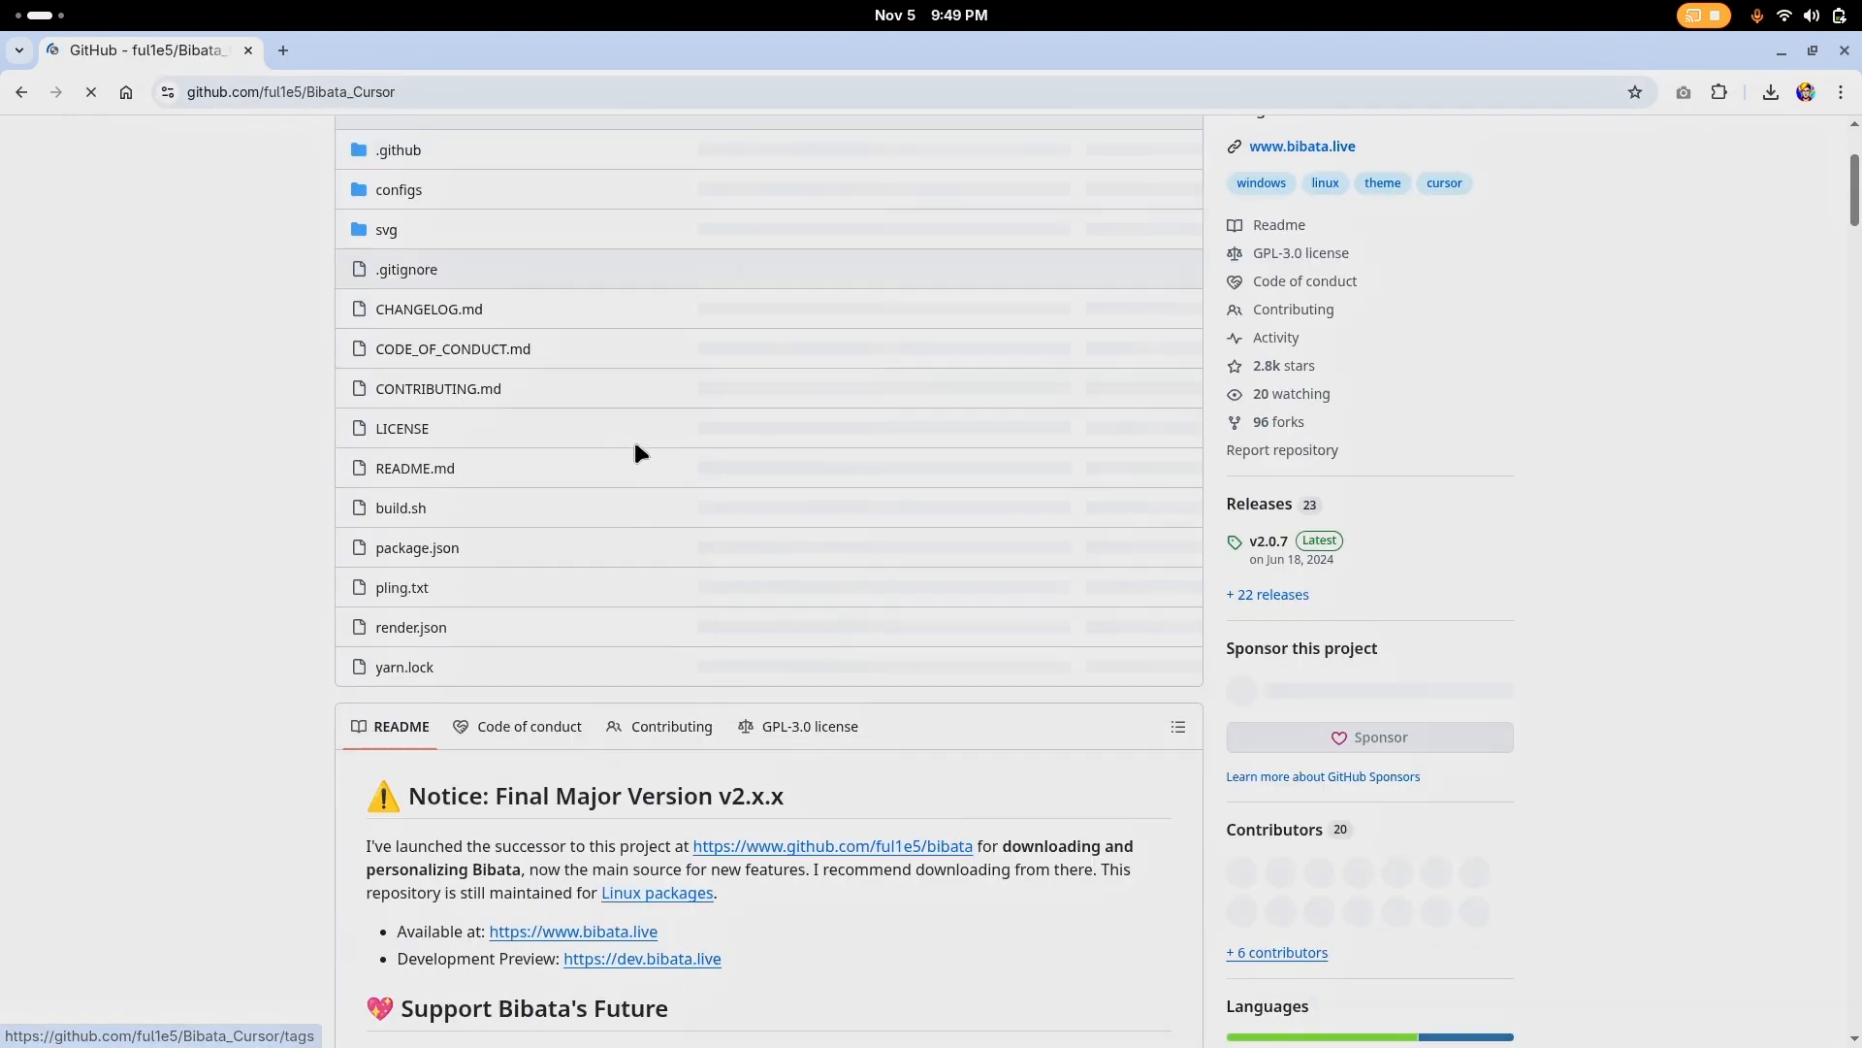
pyautogui.scroll(-10, 636, 451)
pyautogui.scroll(8, 330, 276)
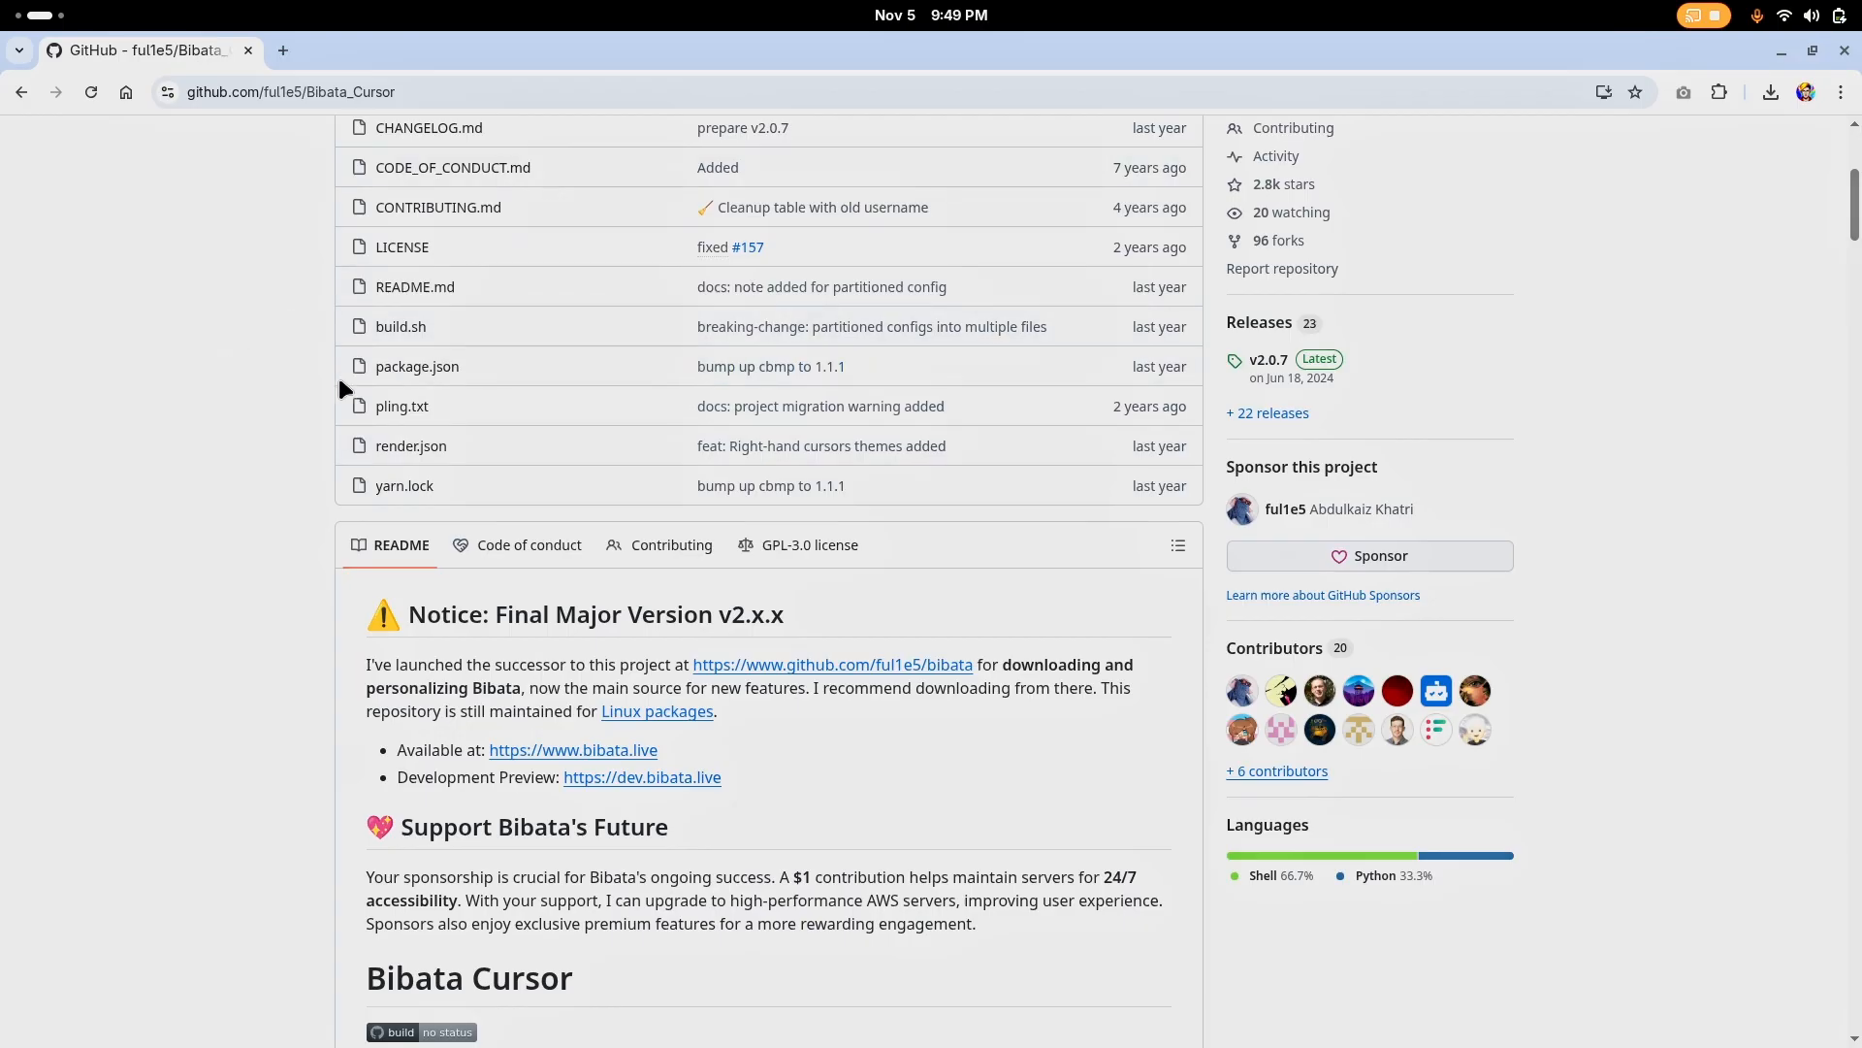
# Review the Bibata Cursor README's variants, package options and installation instructions
pyautogui.scroll(-6, 607, 510)
pyautogui.scroll(-20, 609, 520)
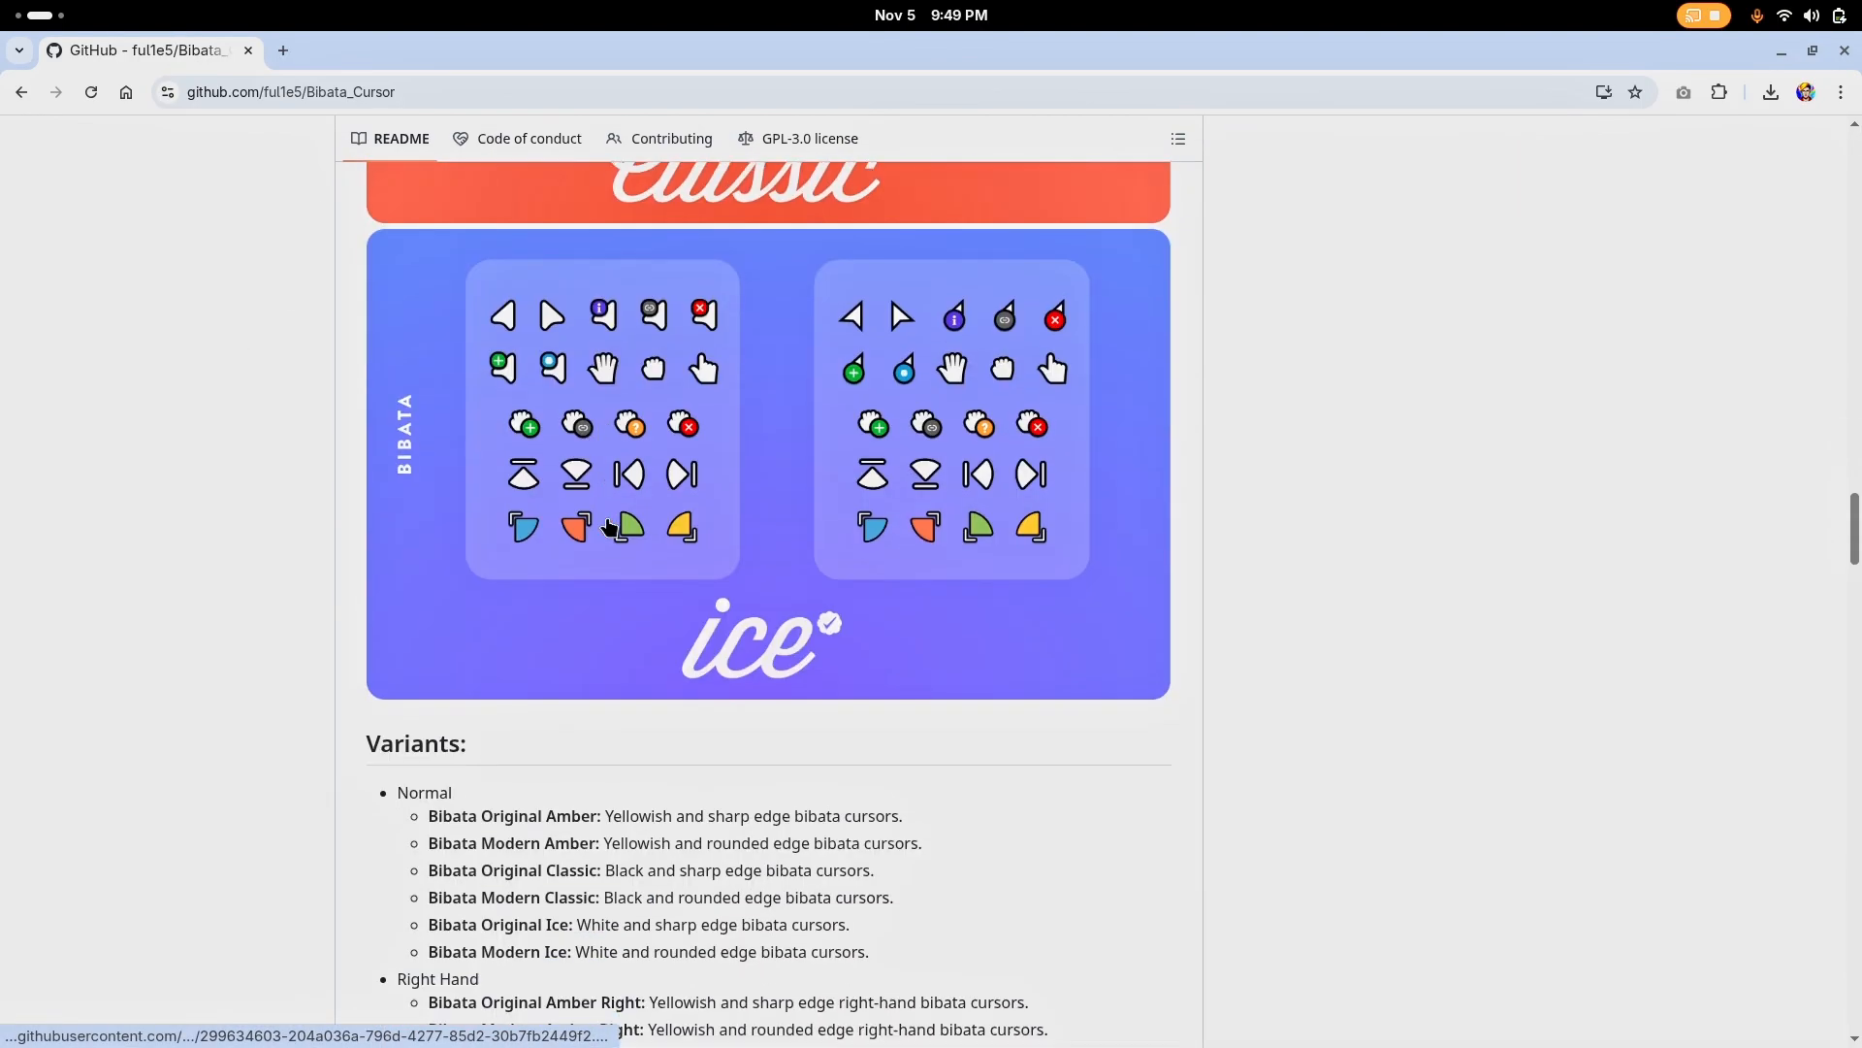
pyautogui.scroll(-20, 606, 522)
pyautogui.scroll(-5, 602, 503)
pyautogui.scroll(7, 607, 516)
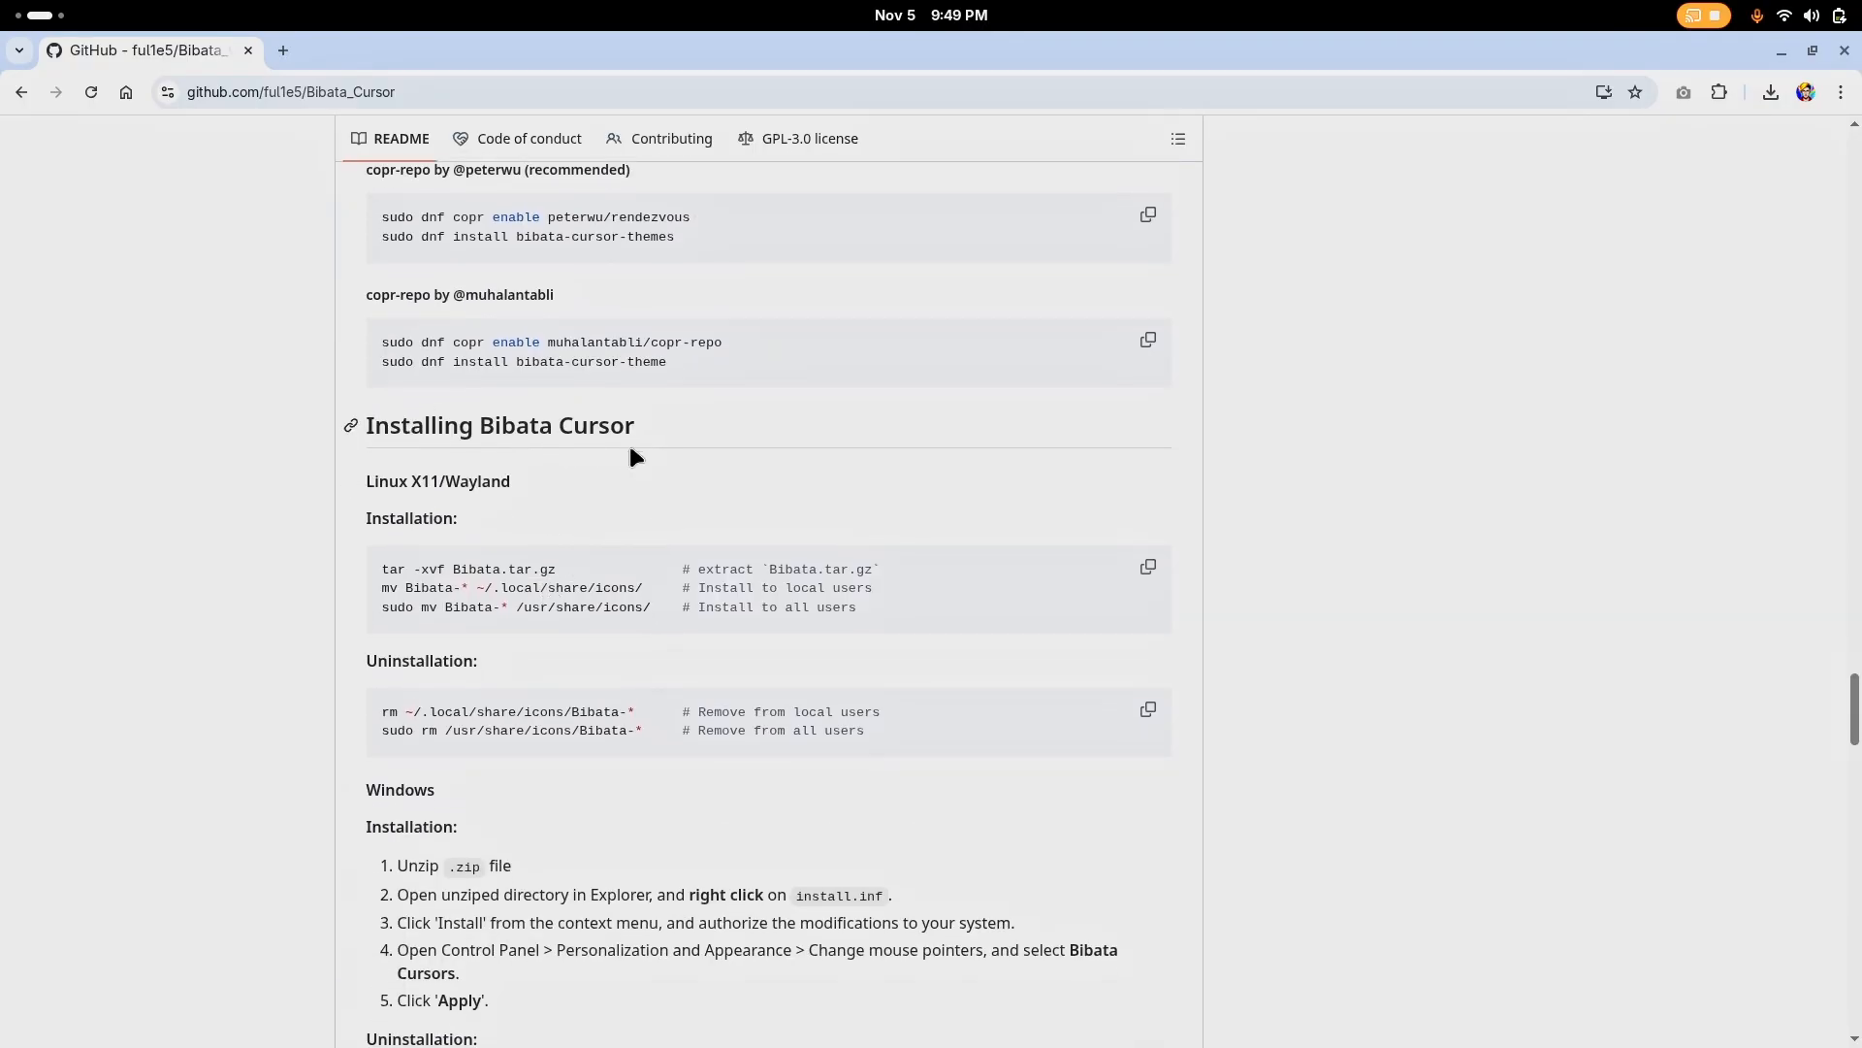
pyautogui.scroll(-15, 599, 436)
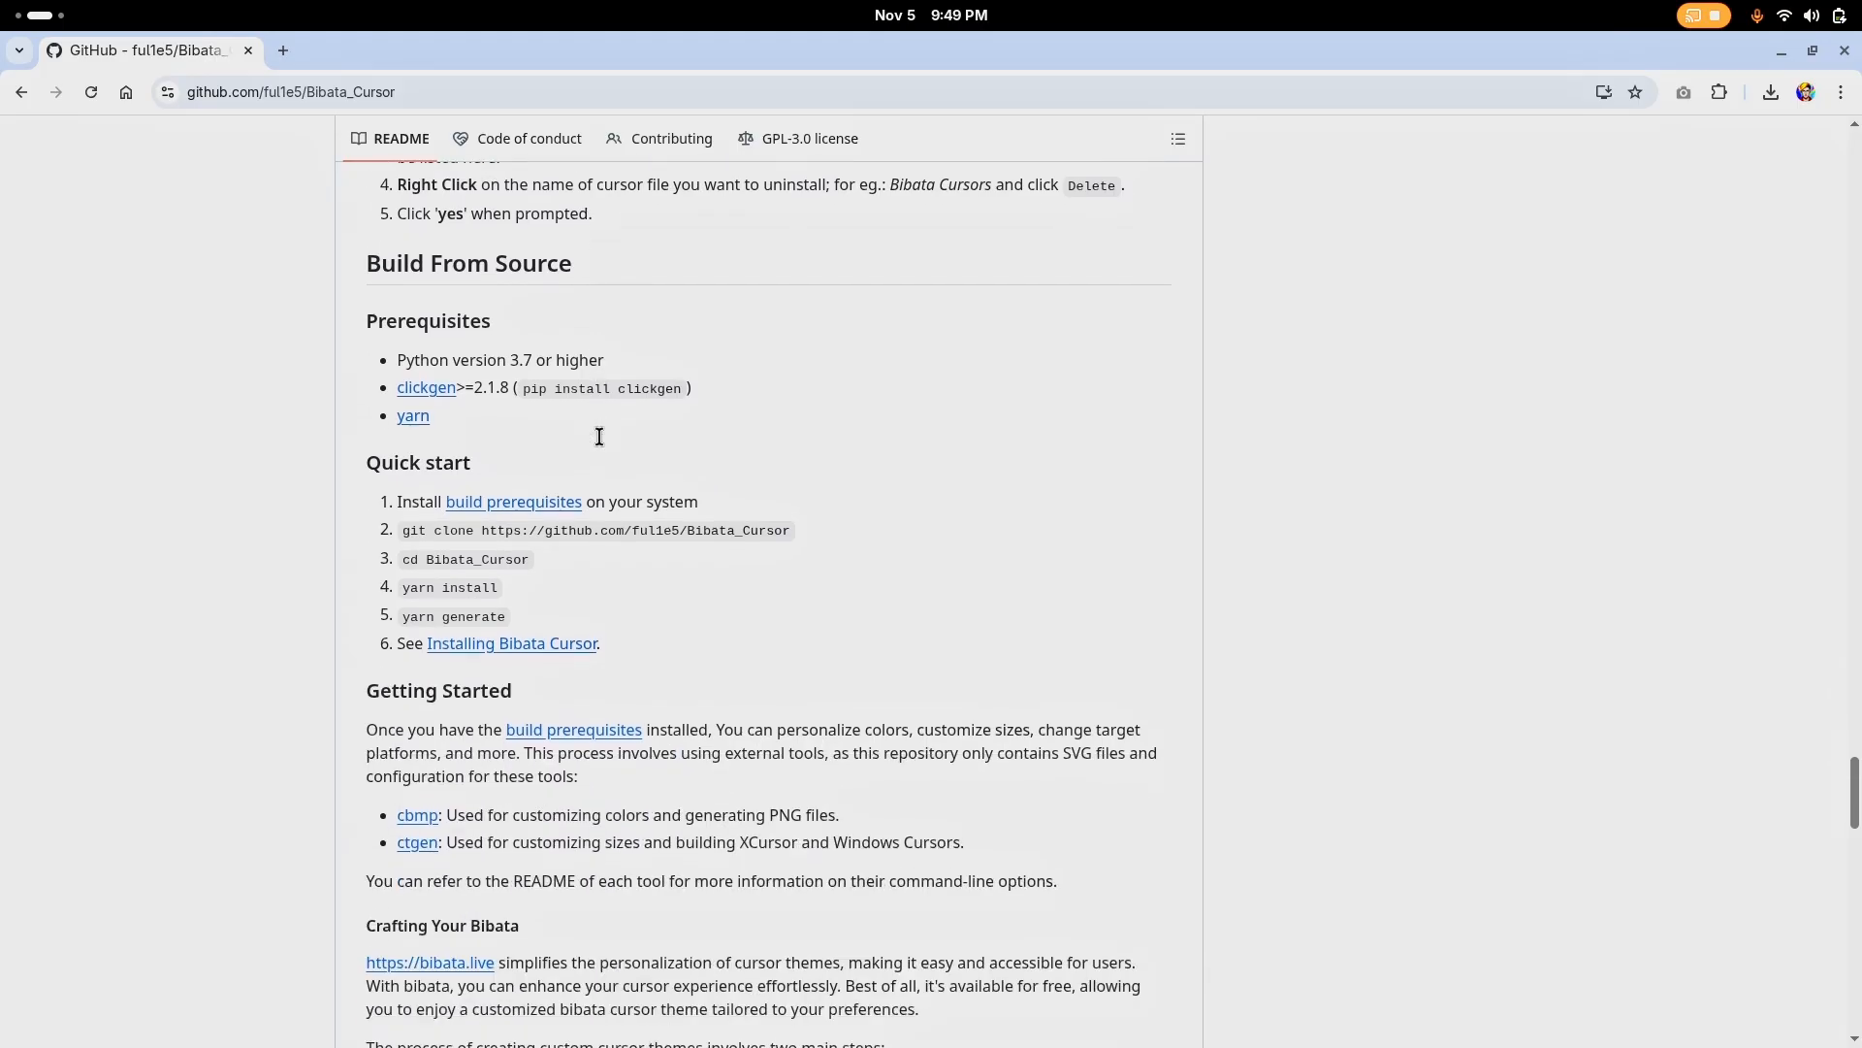
pyautogui.scroll(10, 598, 431)
pyautogui.scroll(10, 598, 430)
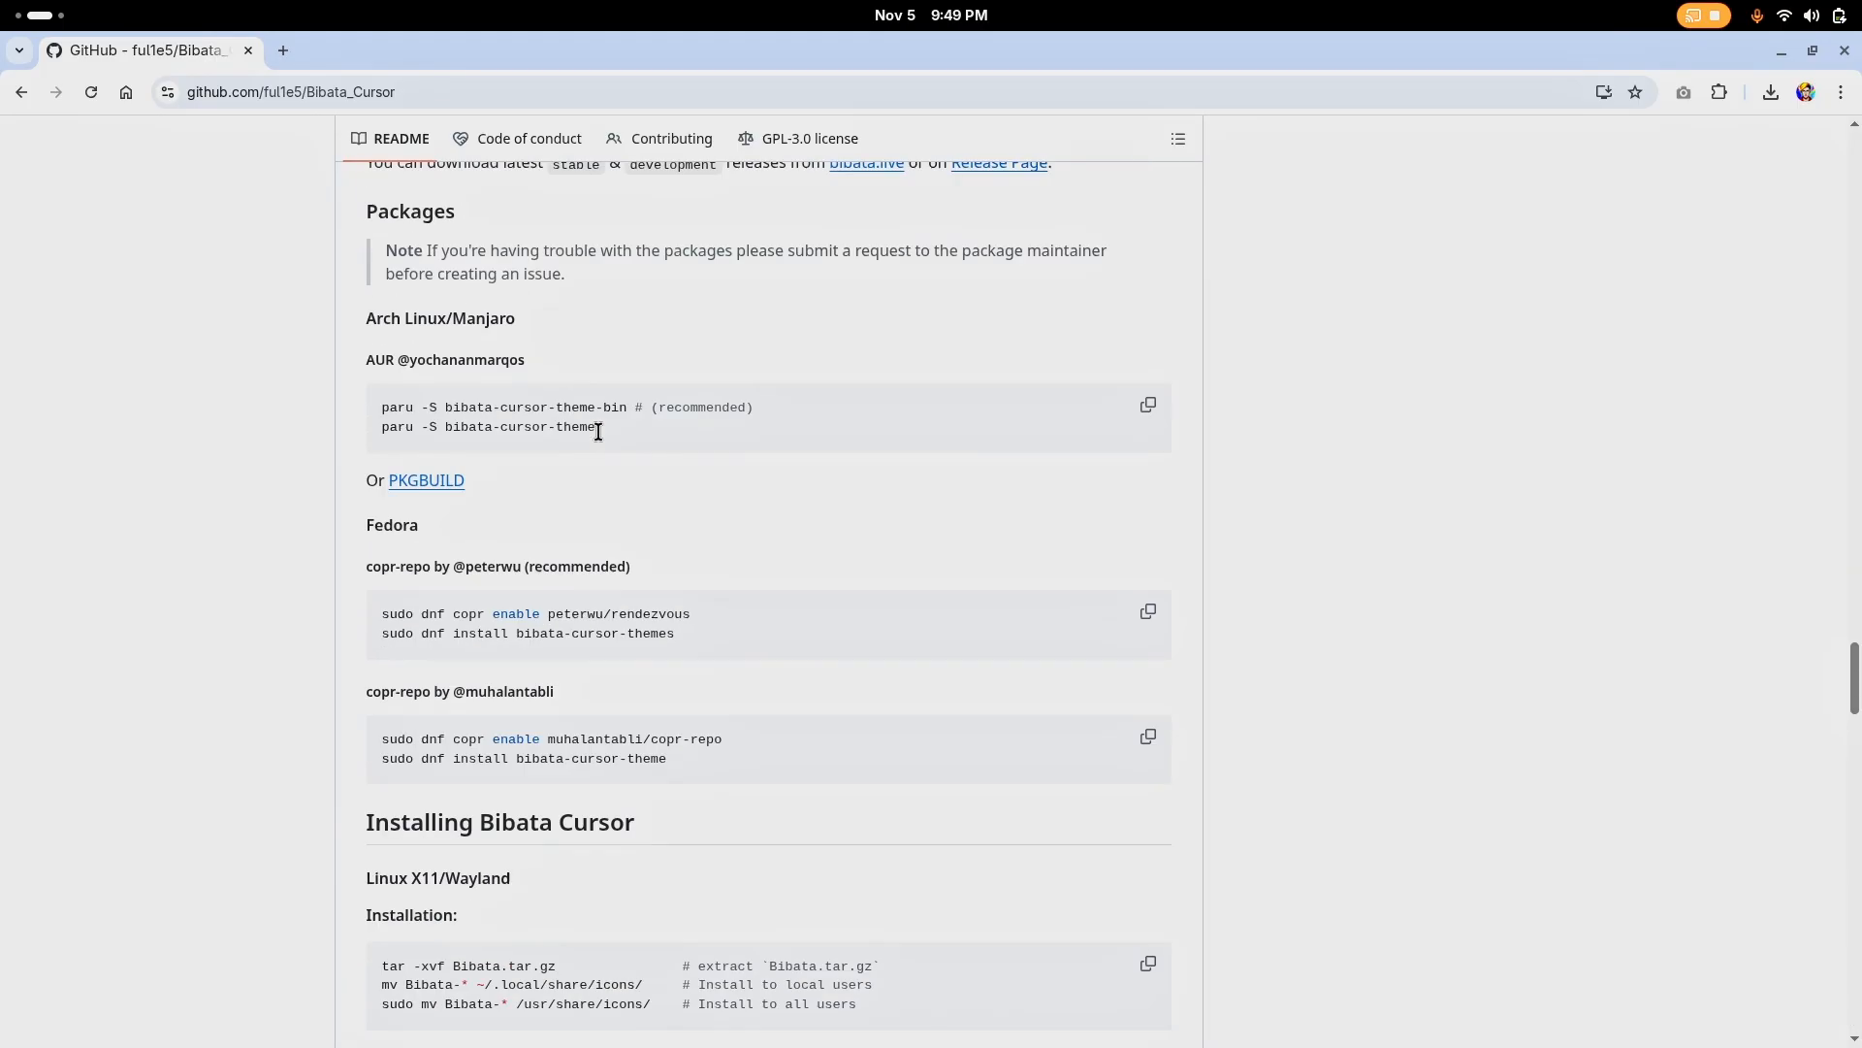
pyautogui.scroll(-4, 596, 427)
pyautogui.scroll(3, 598, 429)
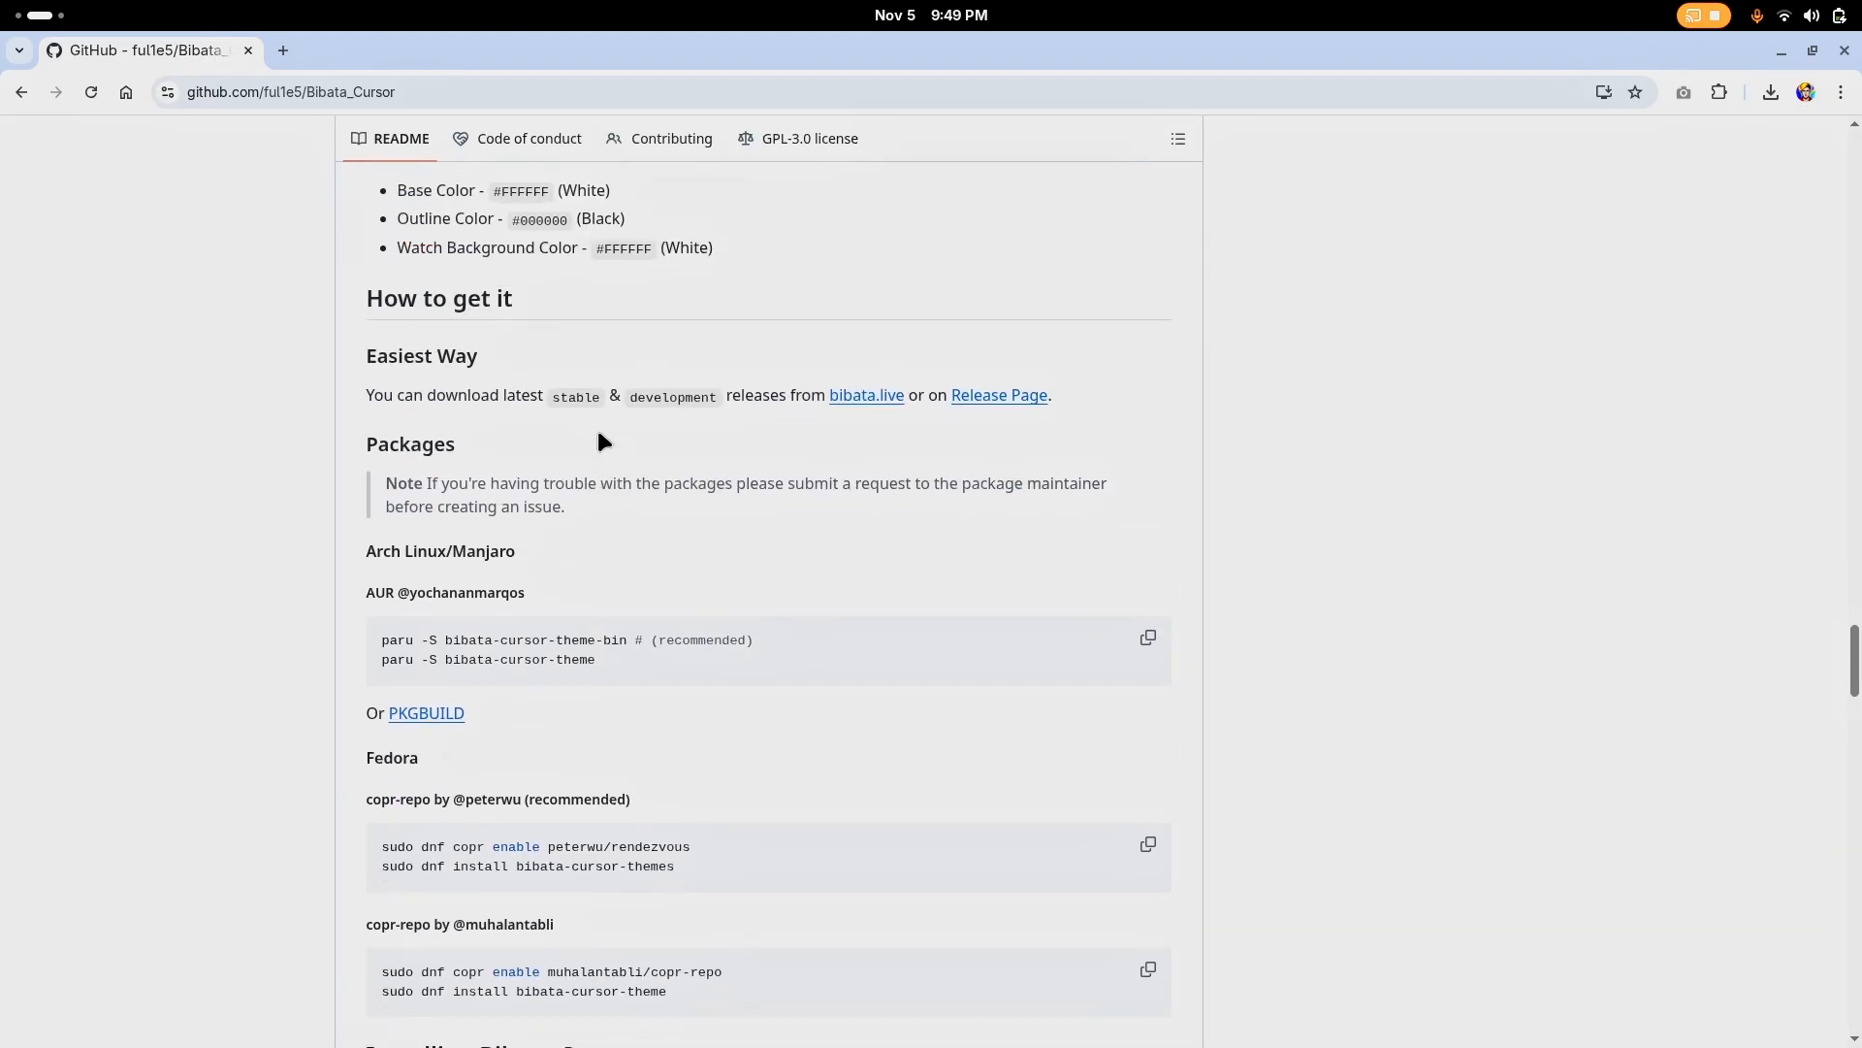
pyautogui.moveTo(353, 361)
pyautogui.mouseDown()
pyautogui.moveTo(539, 357)
pyautogui.moveTo(328, 355)
pyautogui.mouseUp()
pyautogui.click(615, 423)
pyautogui.scroll(-2, 631, 424)
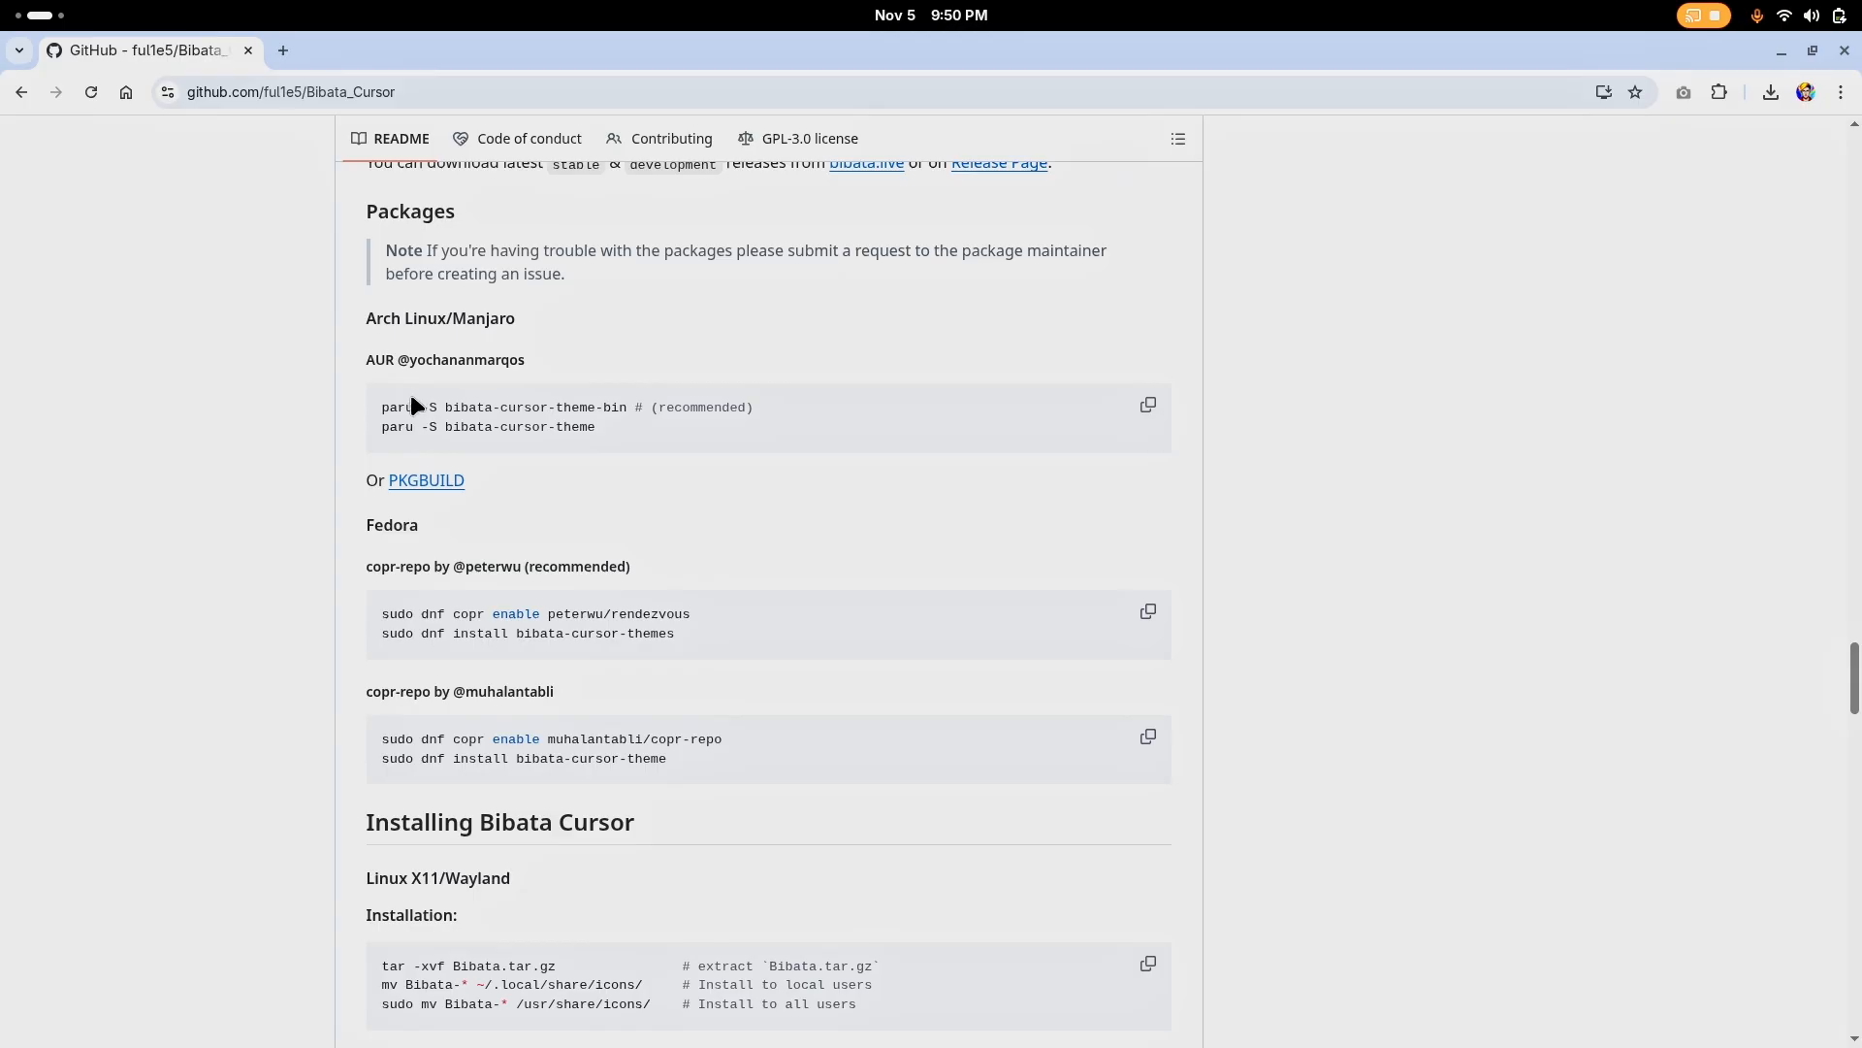
pyautogui.scroll(-2, 644, 428)
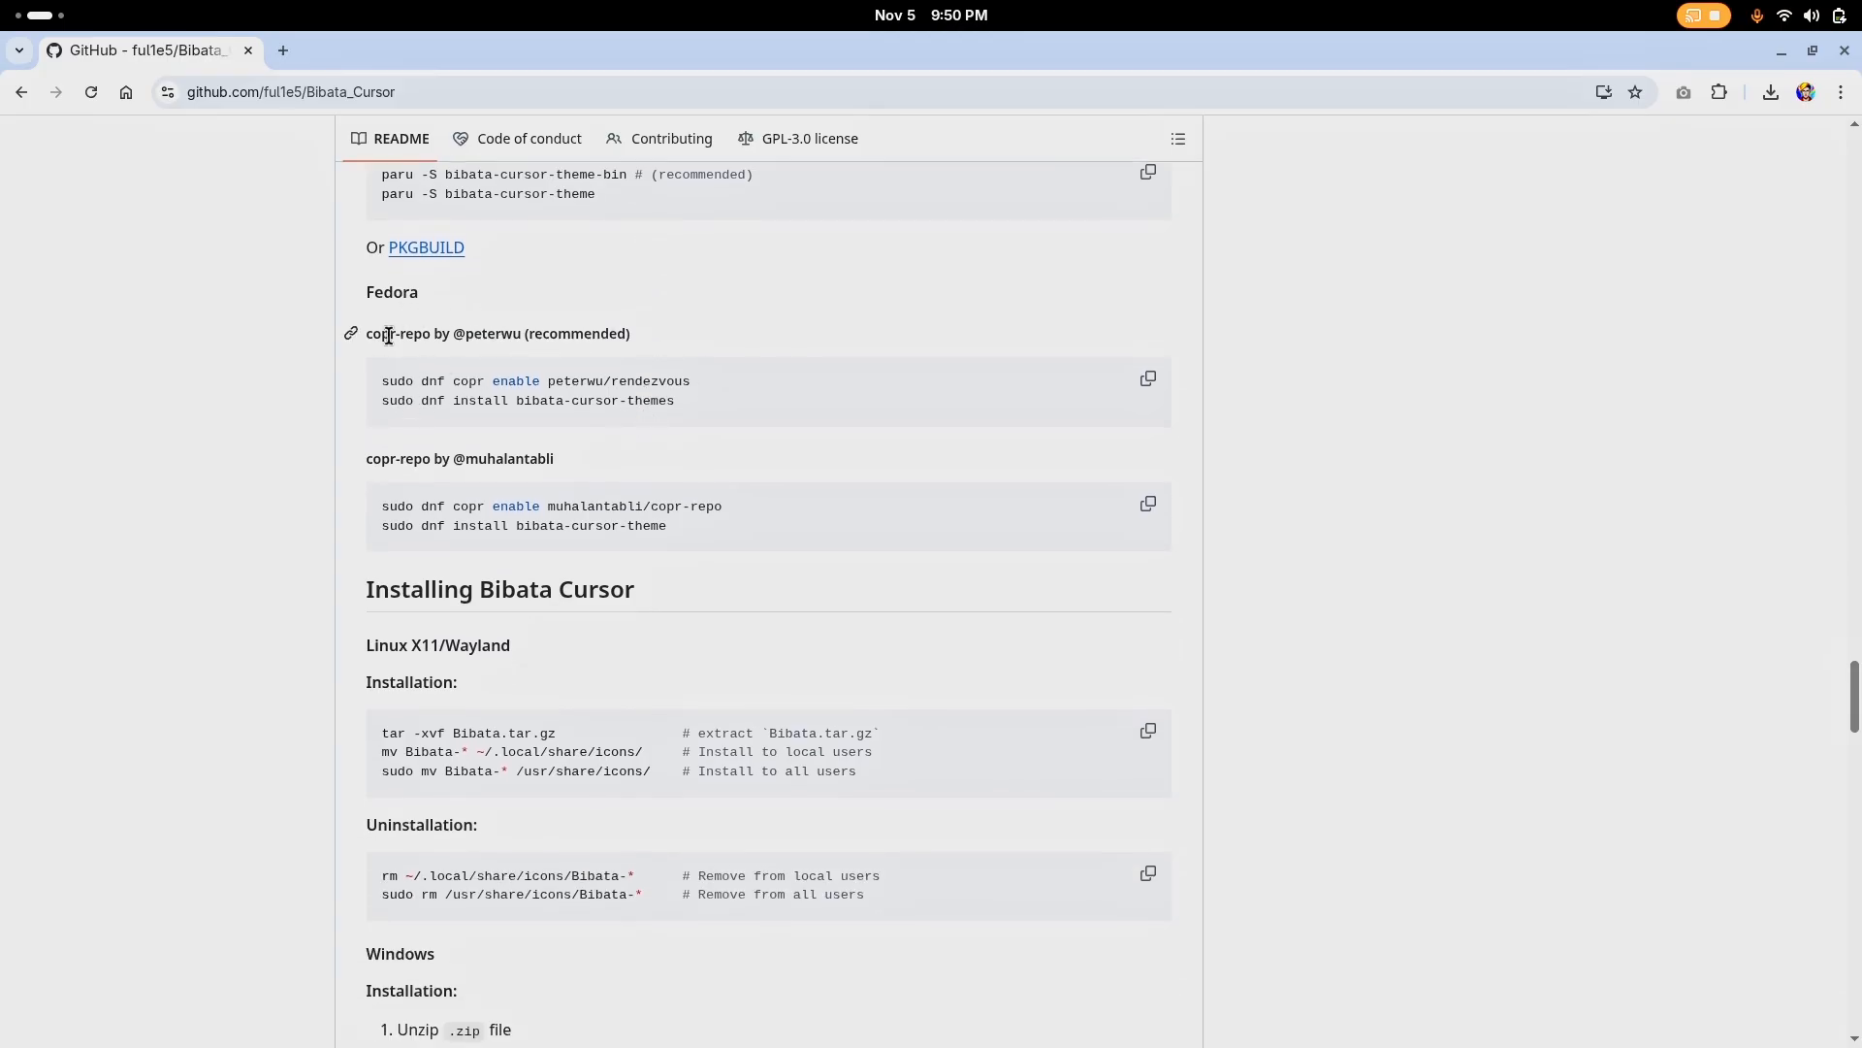
pyautogui.scroll(-3, 690, 411)
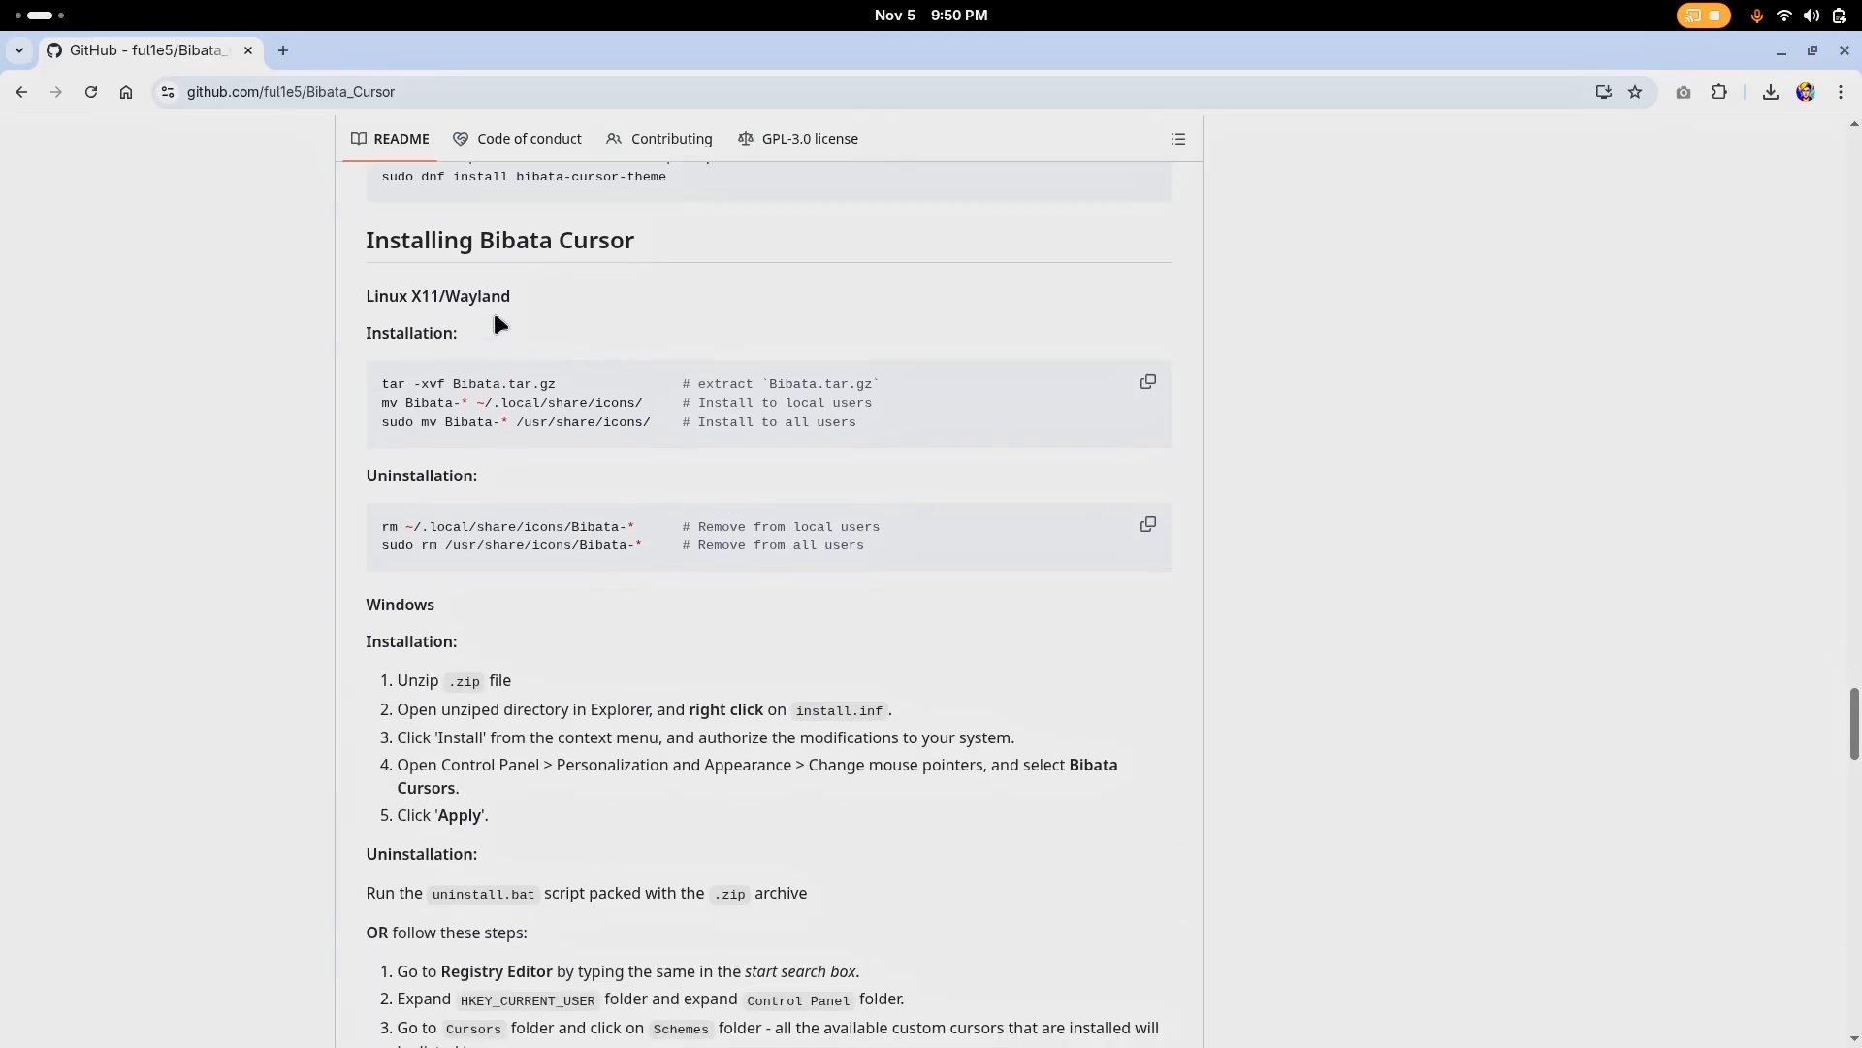
pyautogui.scroll(4, 545, 395)
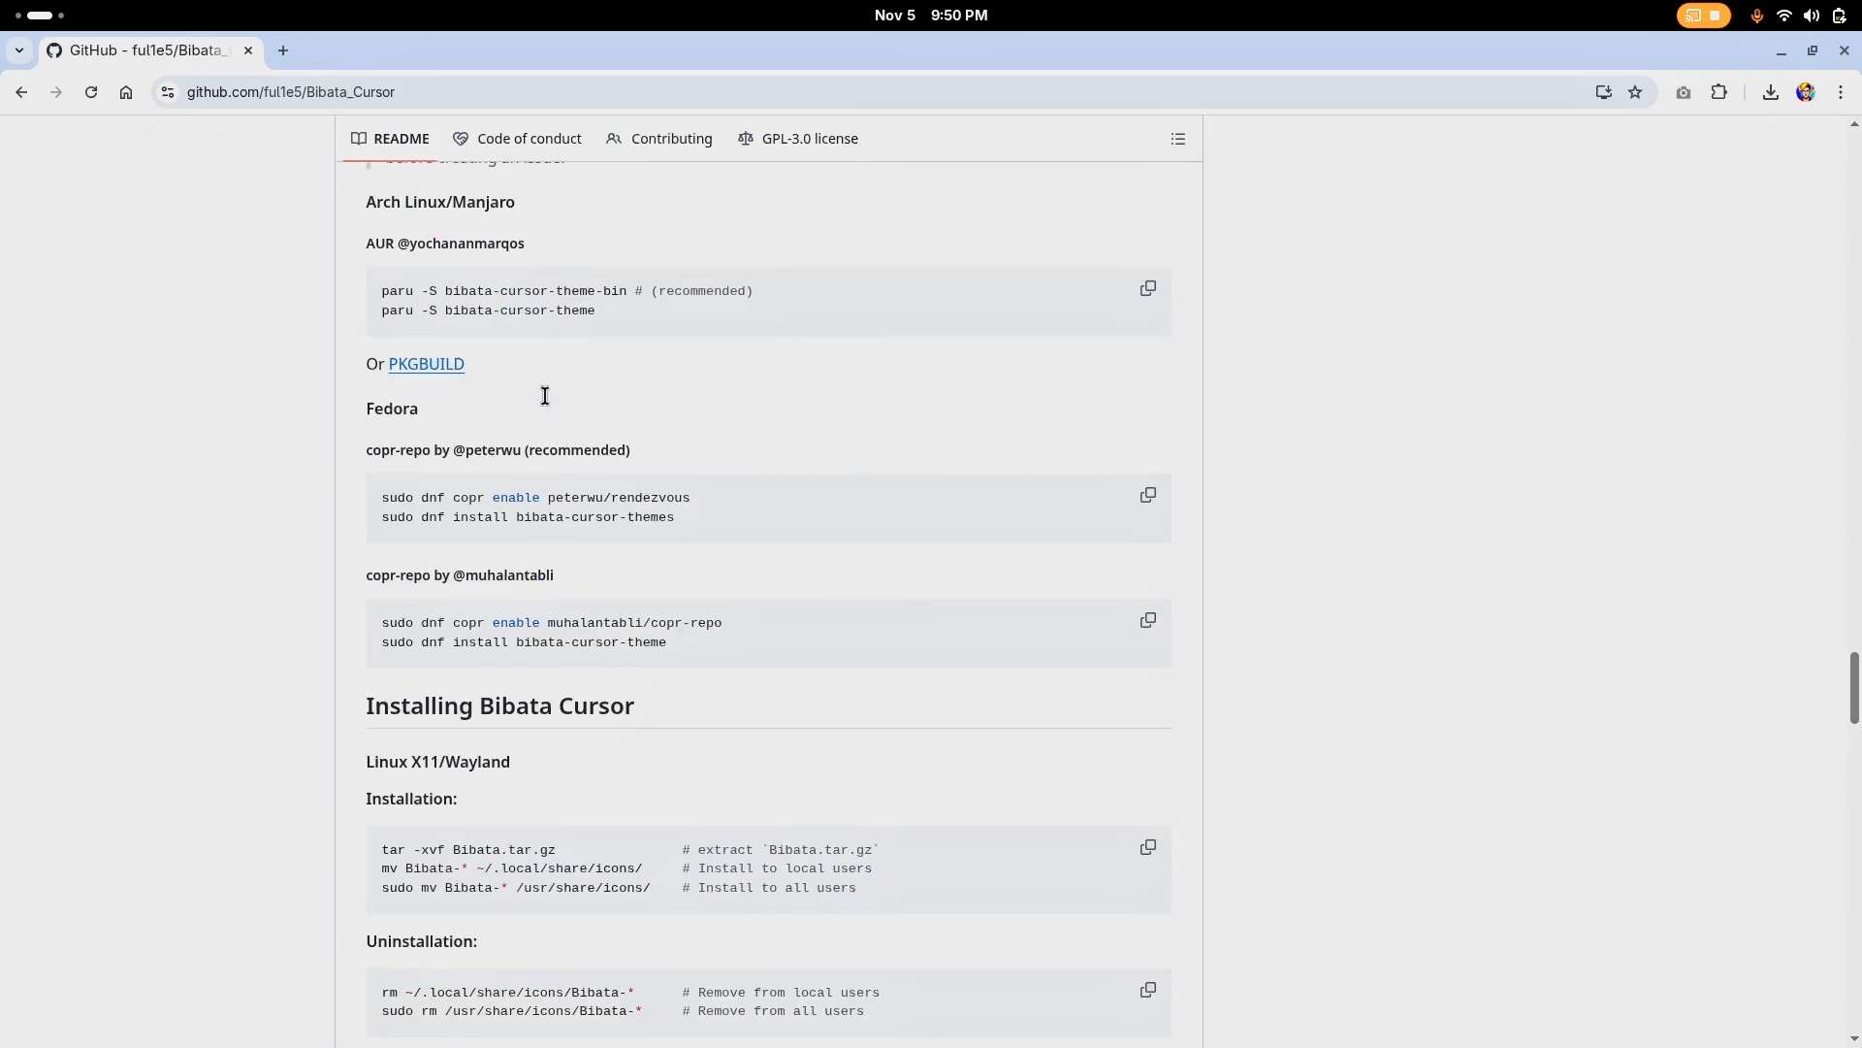
# Examine the recommended copr commands for installing the Bibata cursor themes on Fedora, and close the repository page
pyautogui.moveTo(676, 520); pyautogui.dragTo(453, 517)
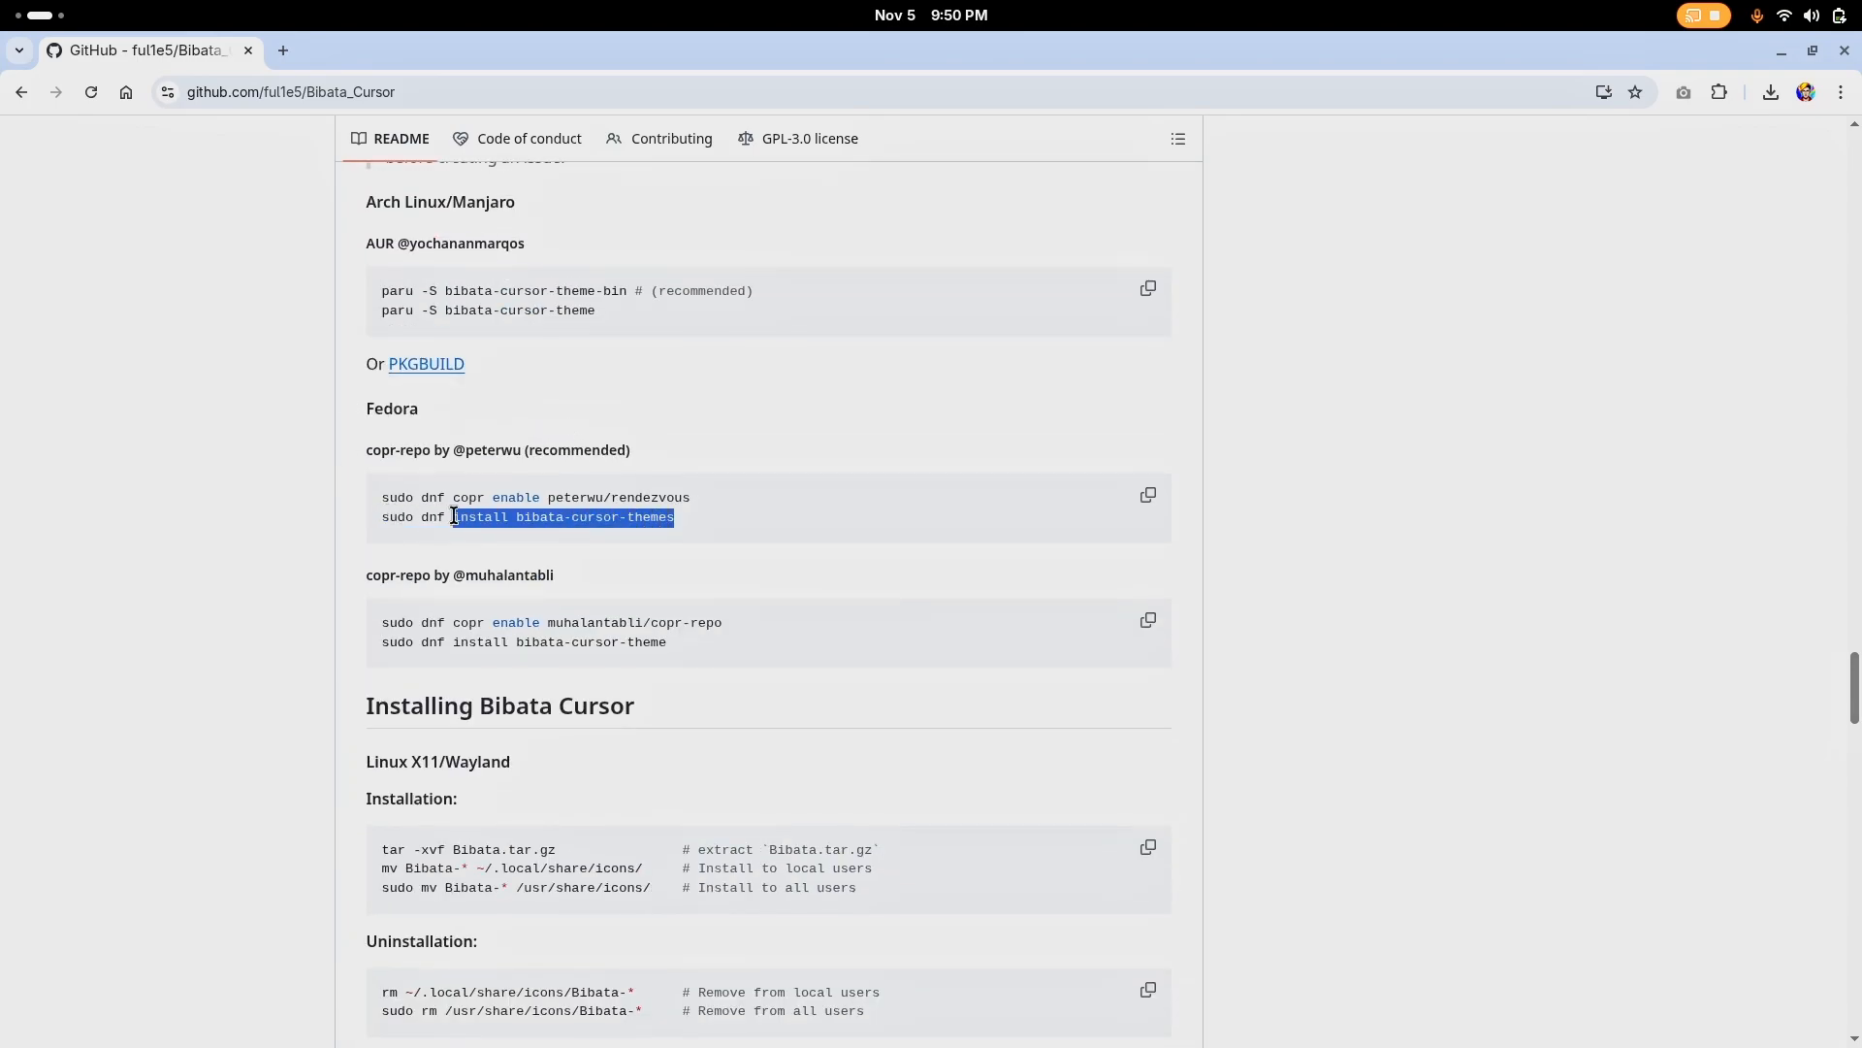
pyautogui.click(720, 575)
pyautogui.scroll(-2, 707, 600)
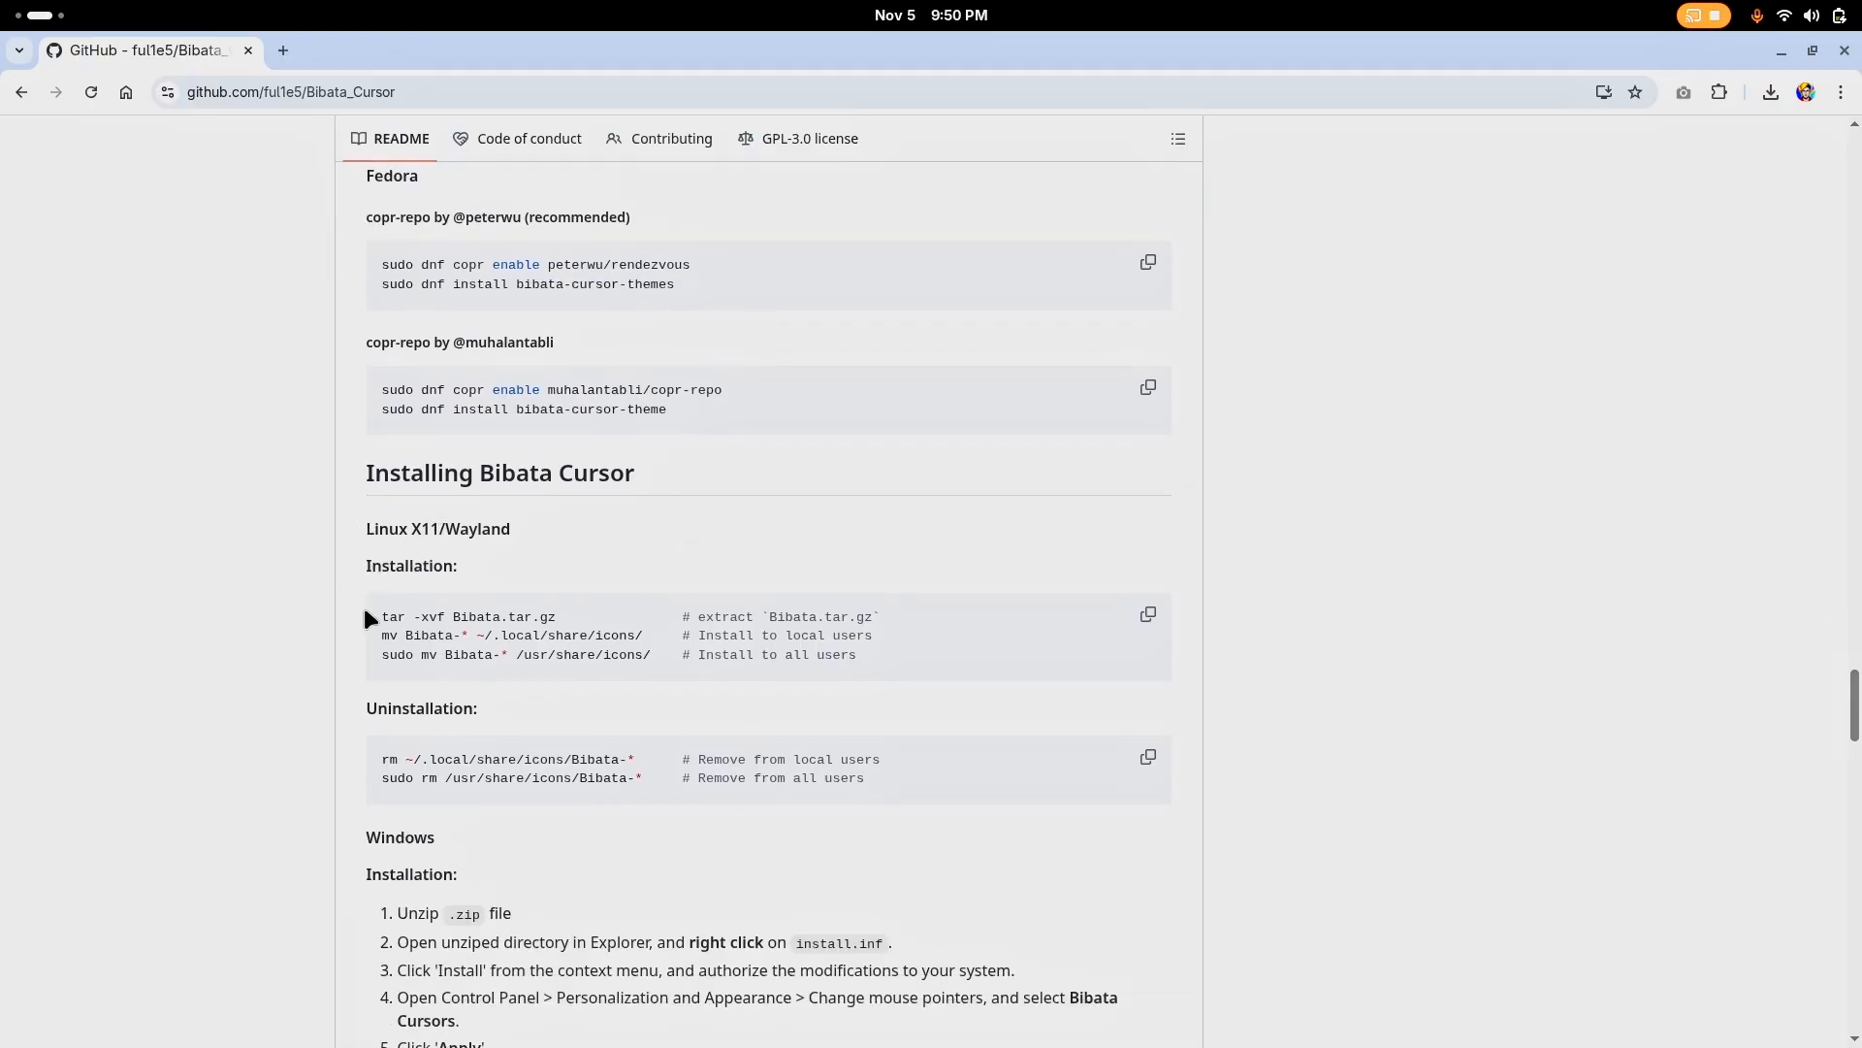
pyautogui.scroll(4, 449, 553)
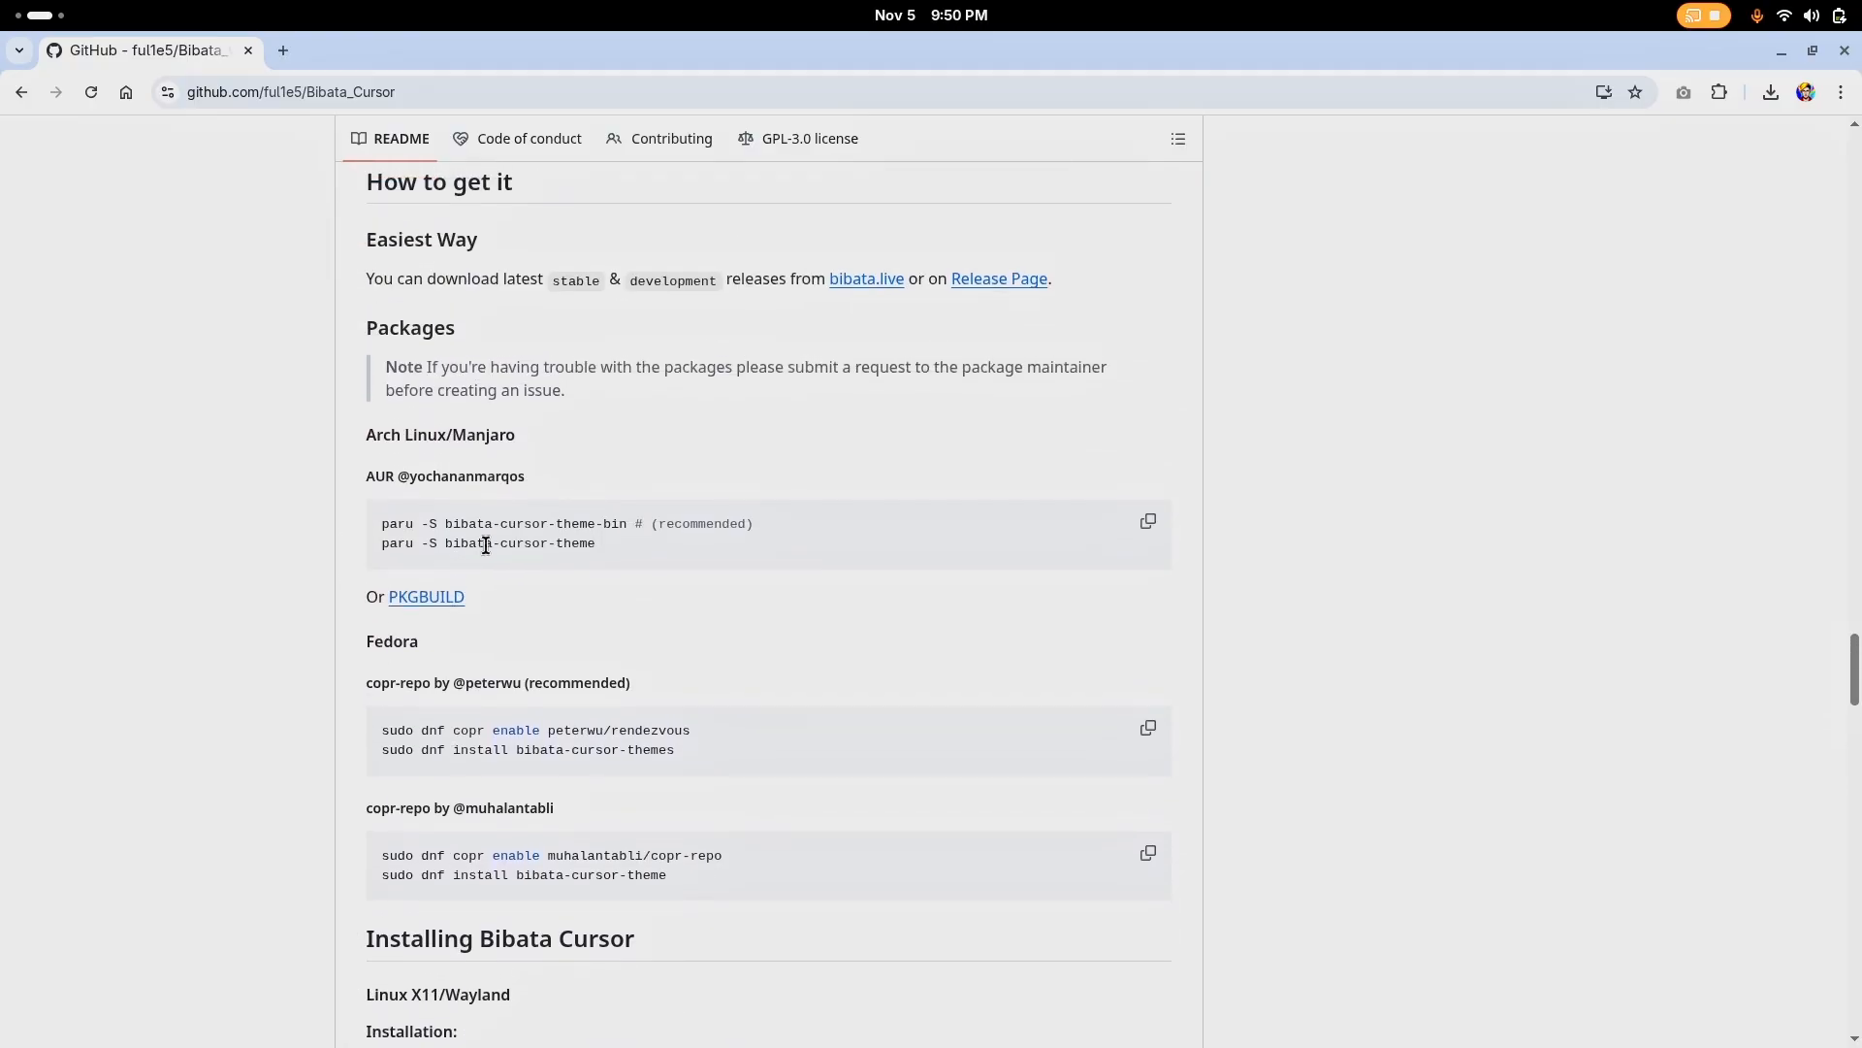
pyautogui.doubleClick(472, 729)
pyautogui.click(475, 730)
pyautogui.moveTo(698, 726); pyautogui.dragTo(345, 715)
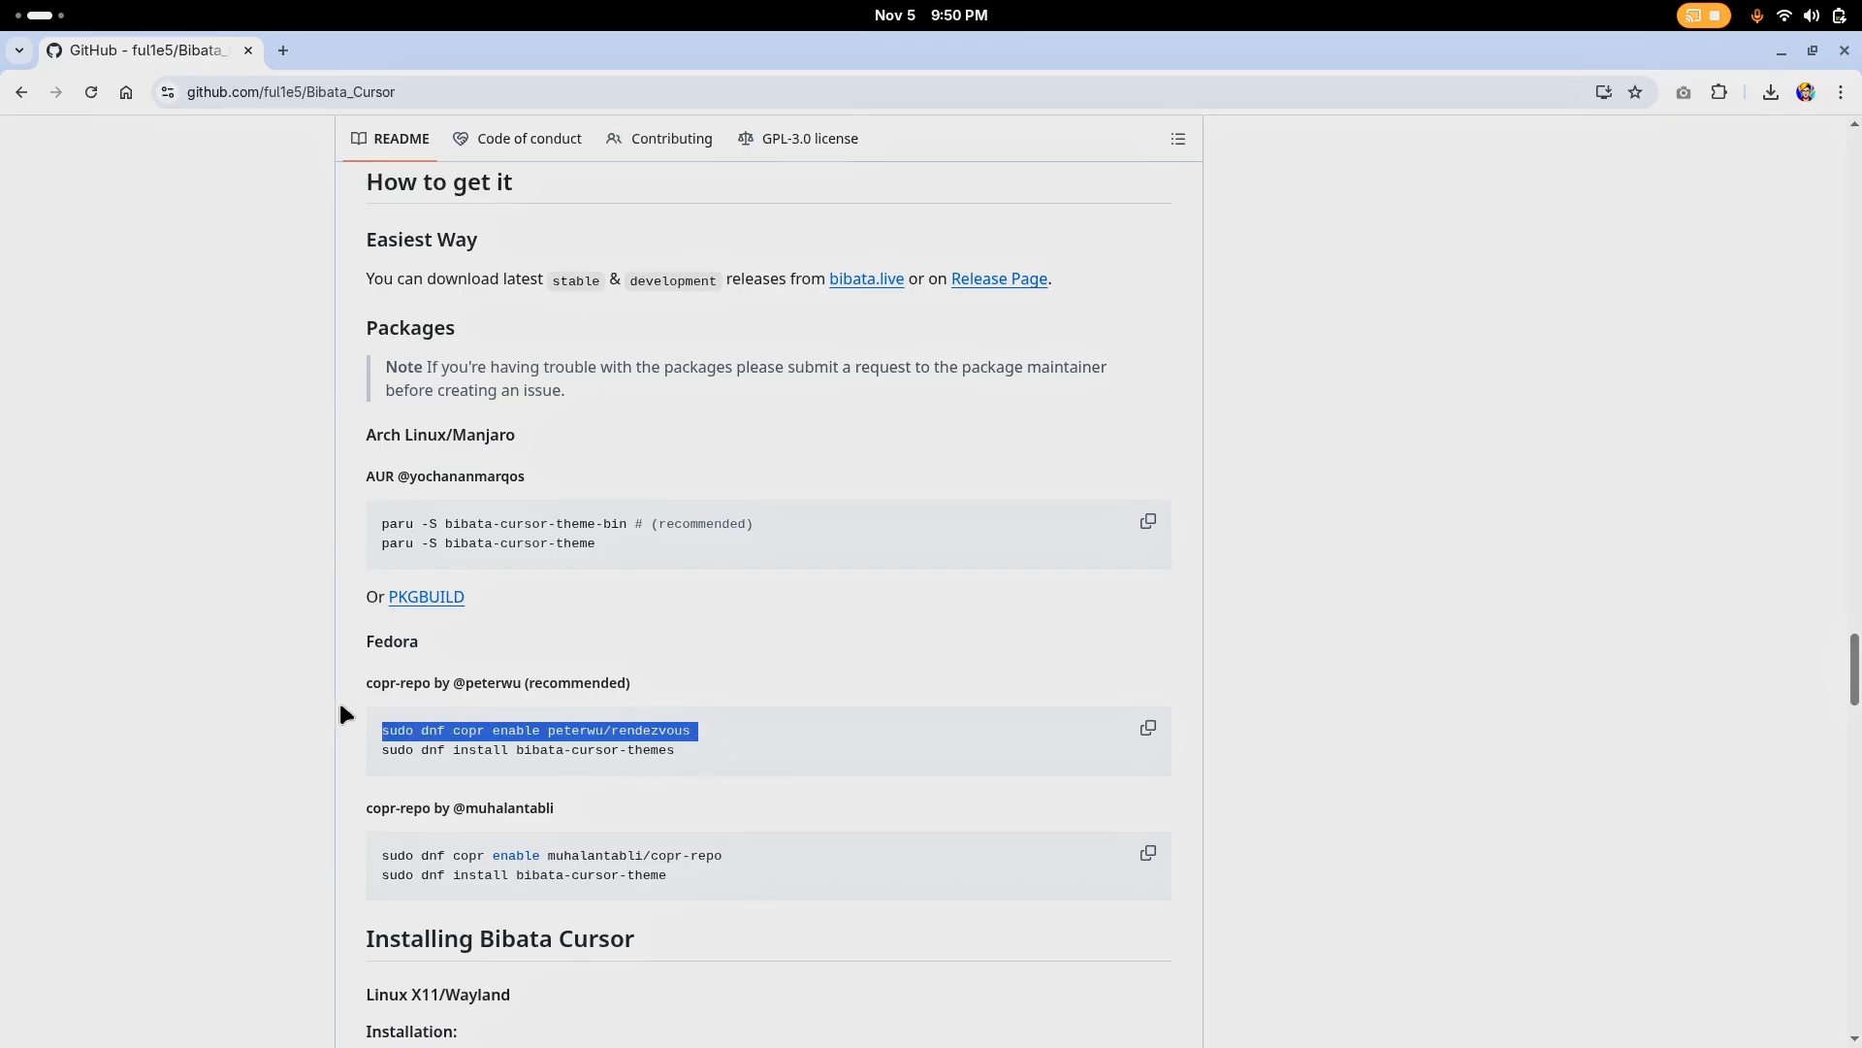
pyautogui.tripleClick(685, 749)
pyautogui.click(734, 679)
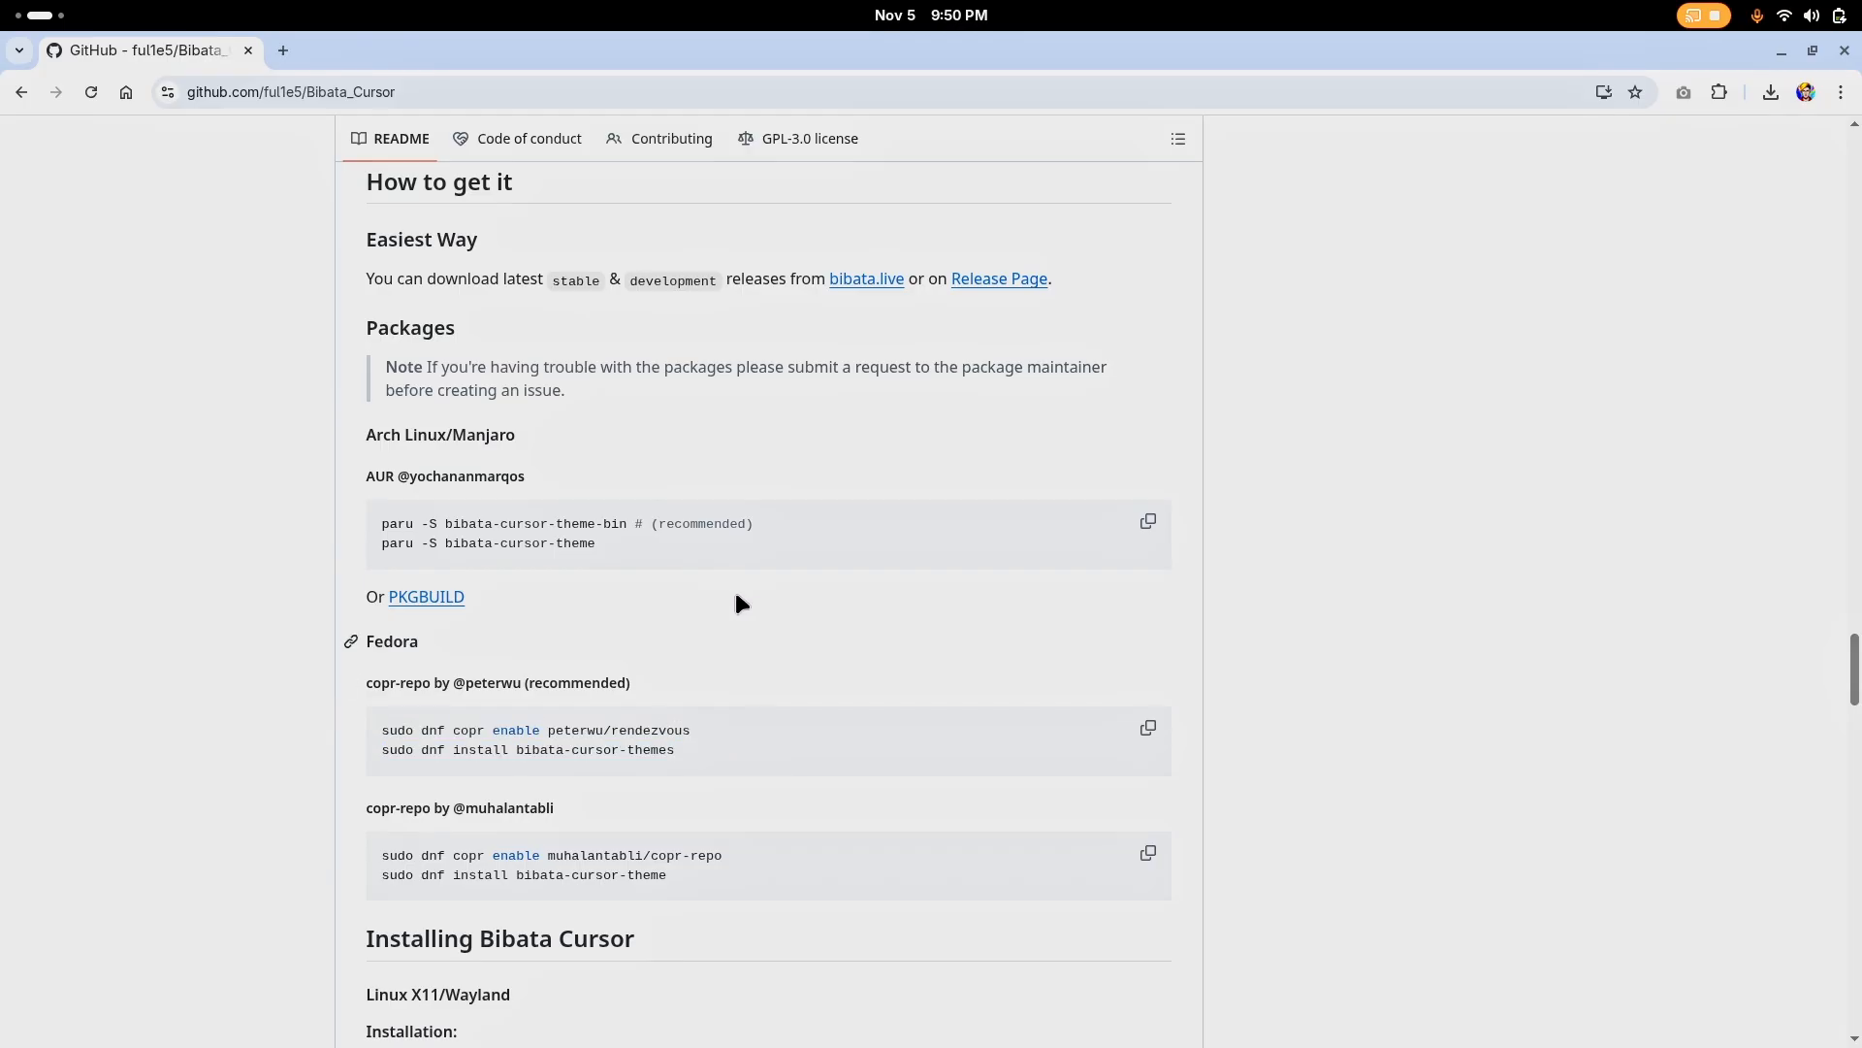
pyautogui.middleClick(201, 53)
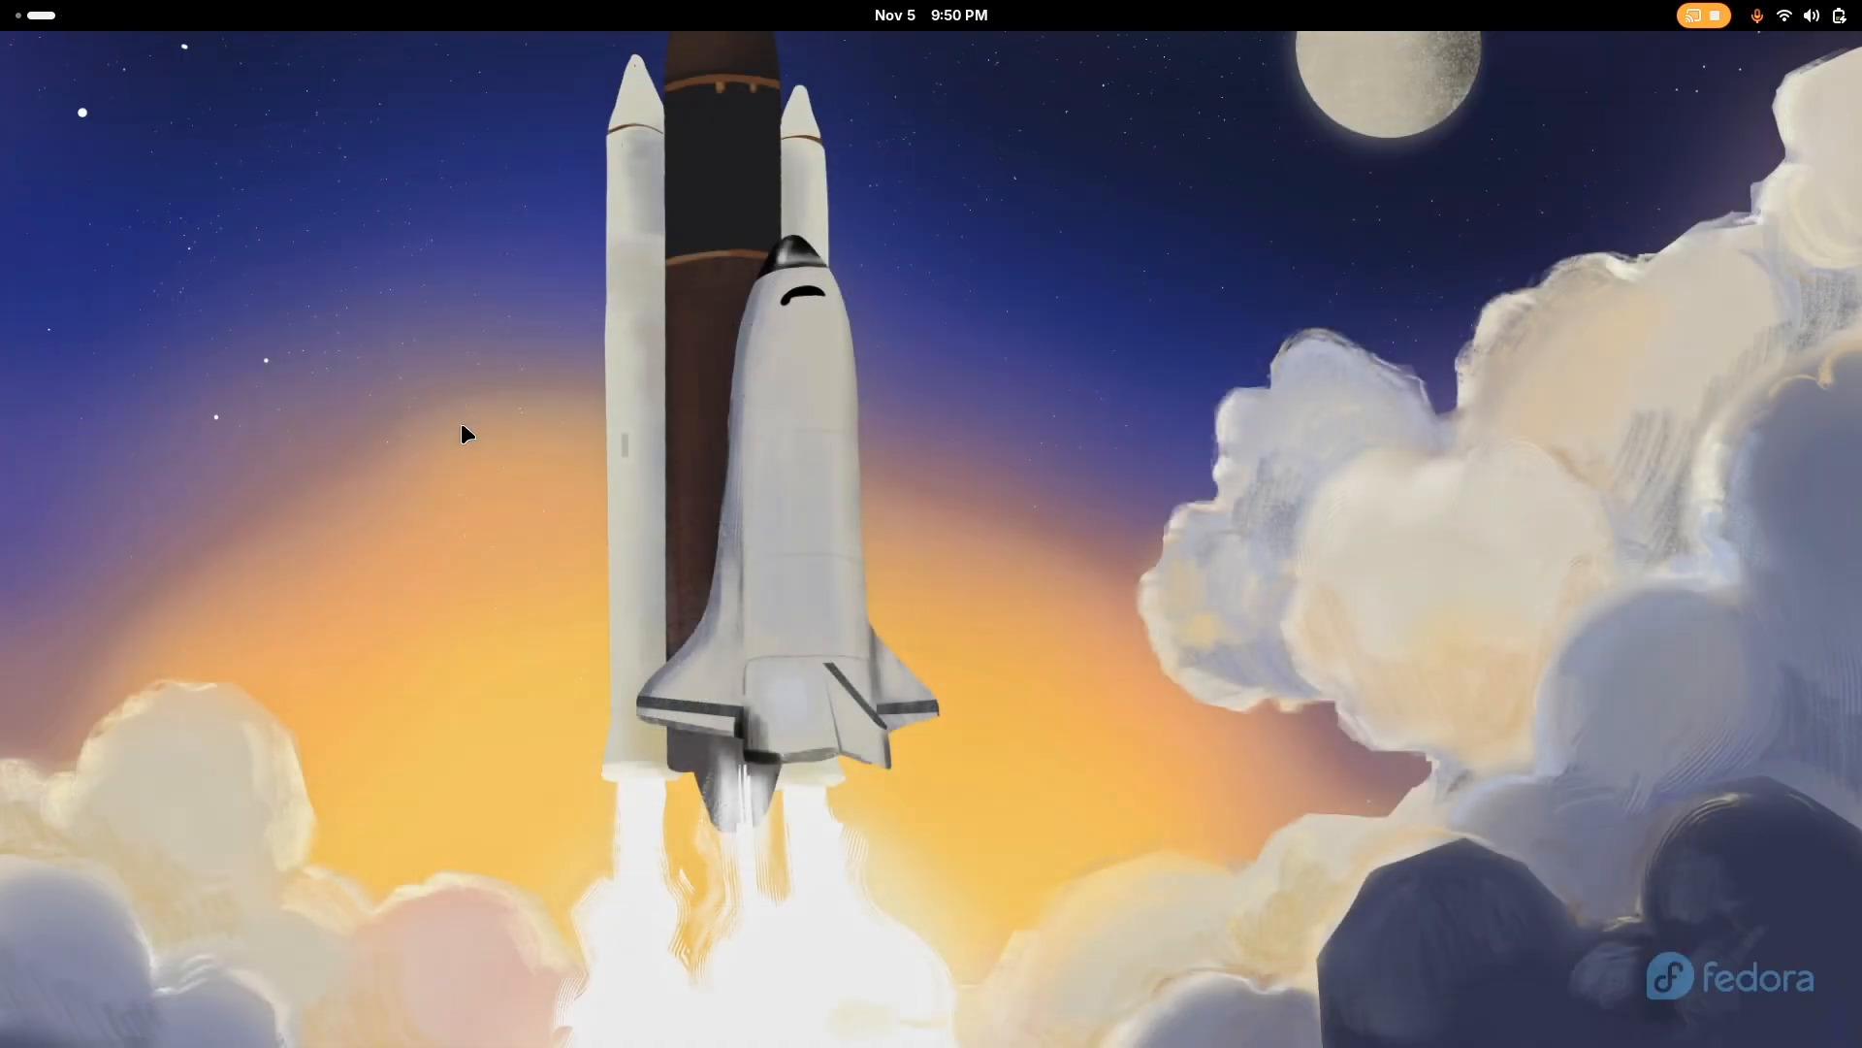
# Search the applications for "tw" and launch Tweaks
pyautogui.press('super')
pyautogui.write('tw')
pyautogui.press('Return')
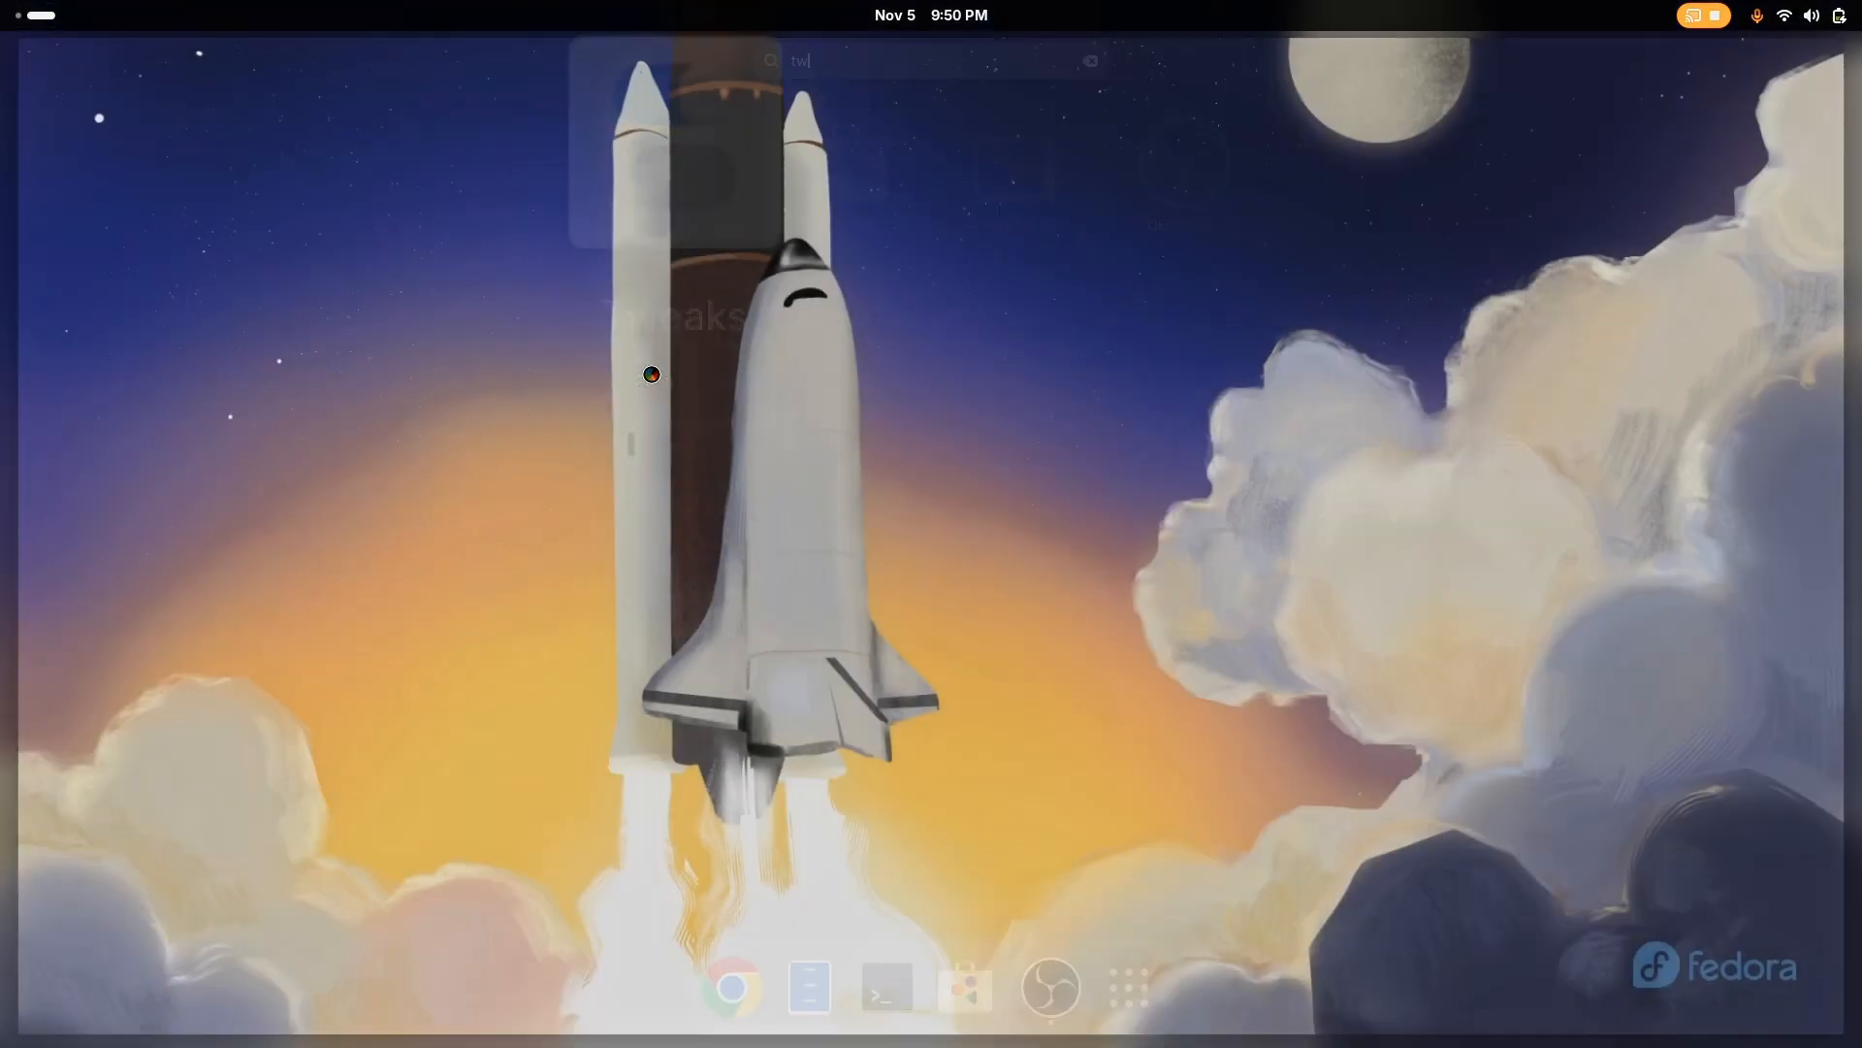
# Run sudo dnf install gnome-tweaks in a terminal on an empty workspace, entering the sudo password, and close the terminal
pyautogui.press('super')
pyautogui.middleClick(1026, 742)
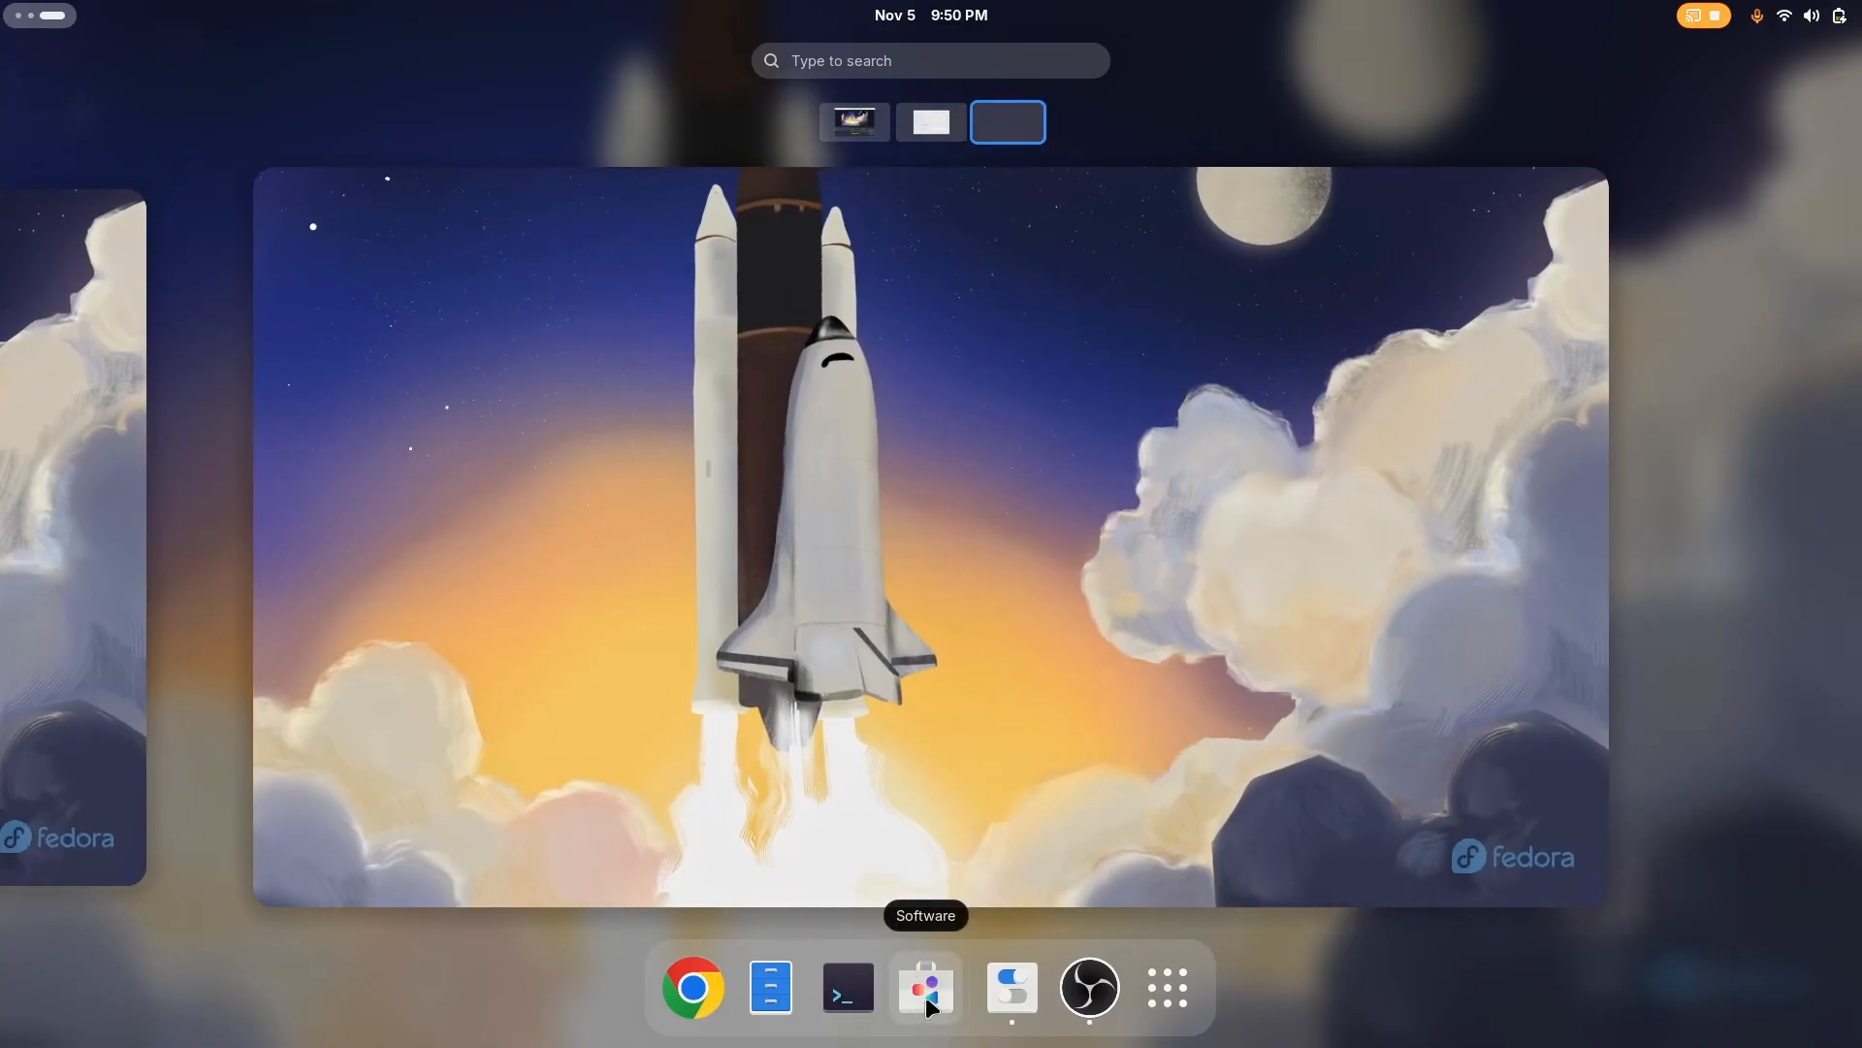
pyautogui.click(825, 990)
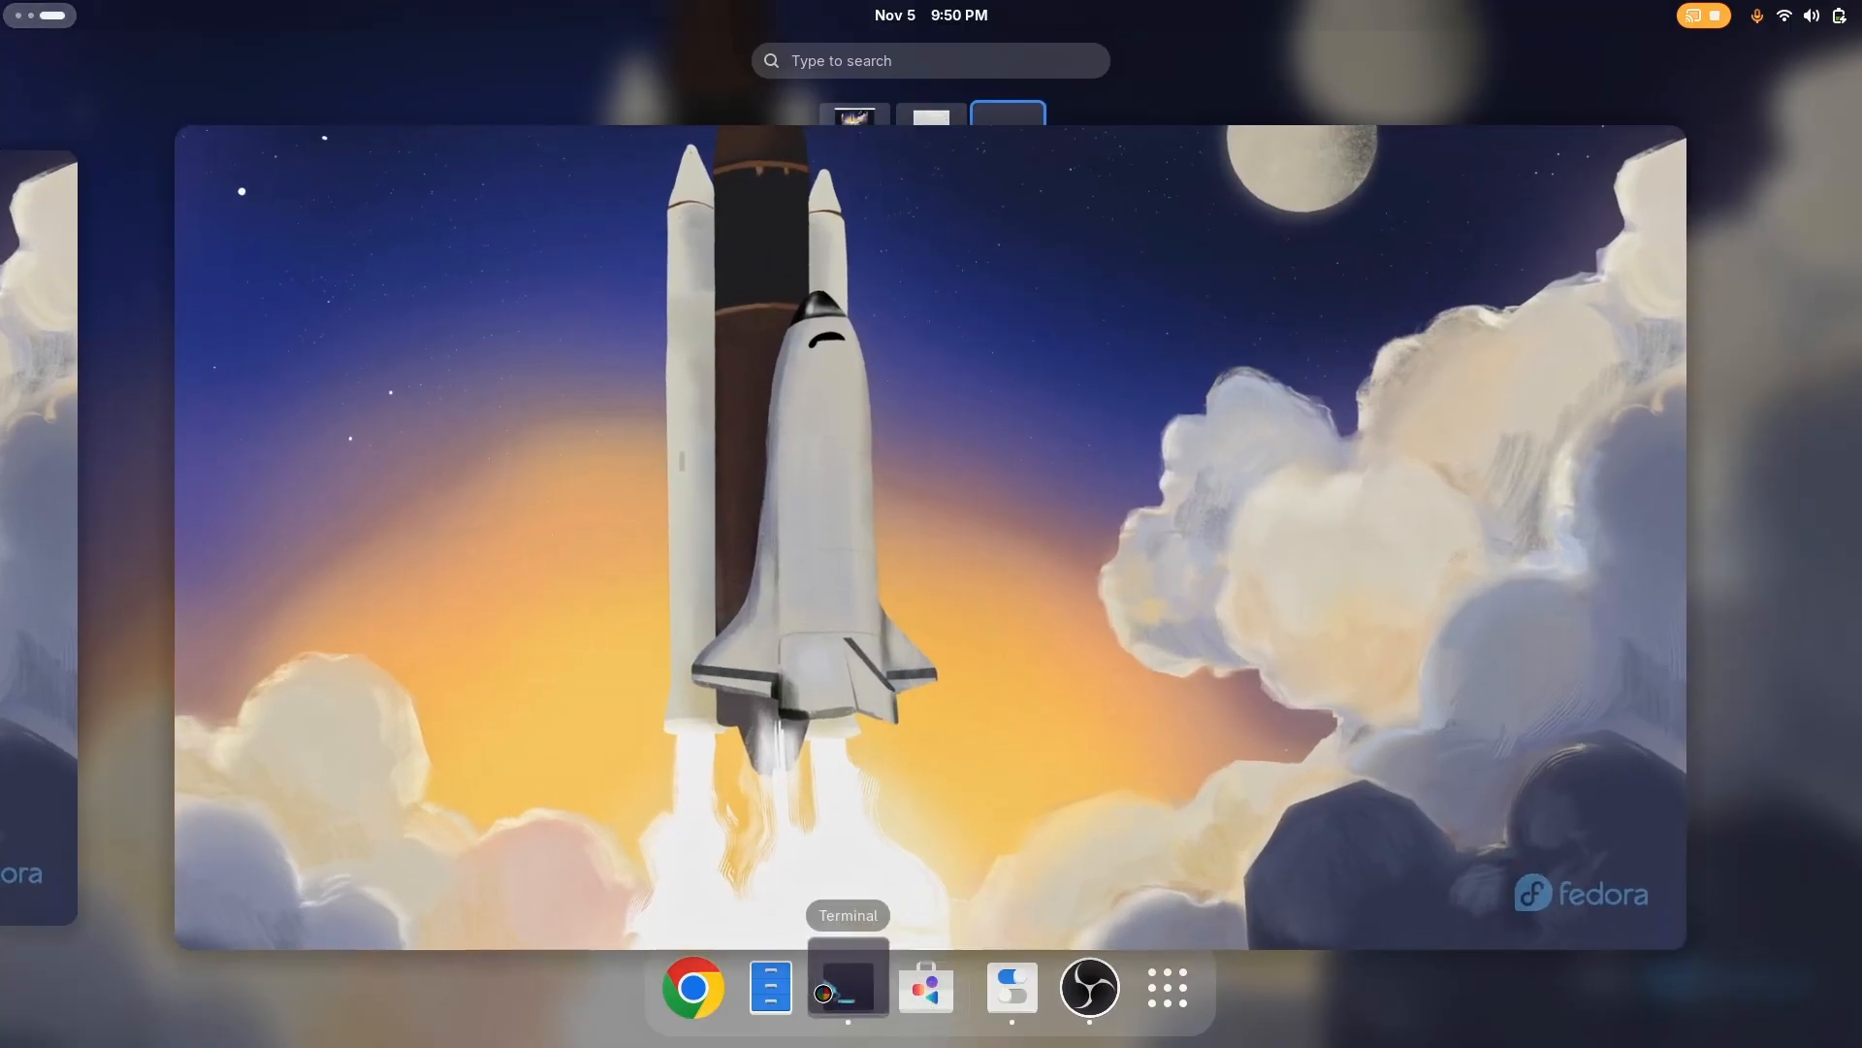
pyautogui.write('sudo dnf')
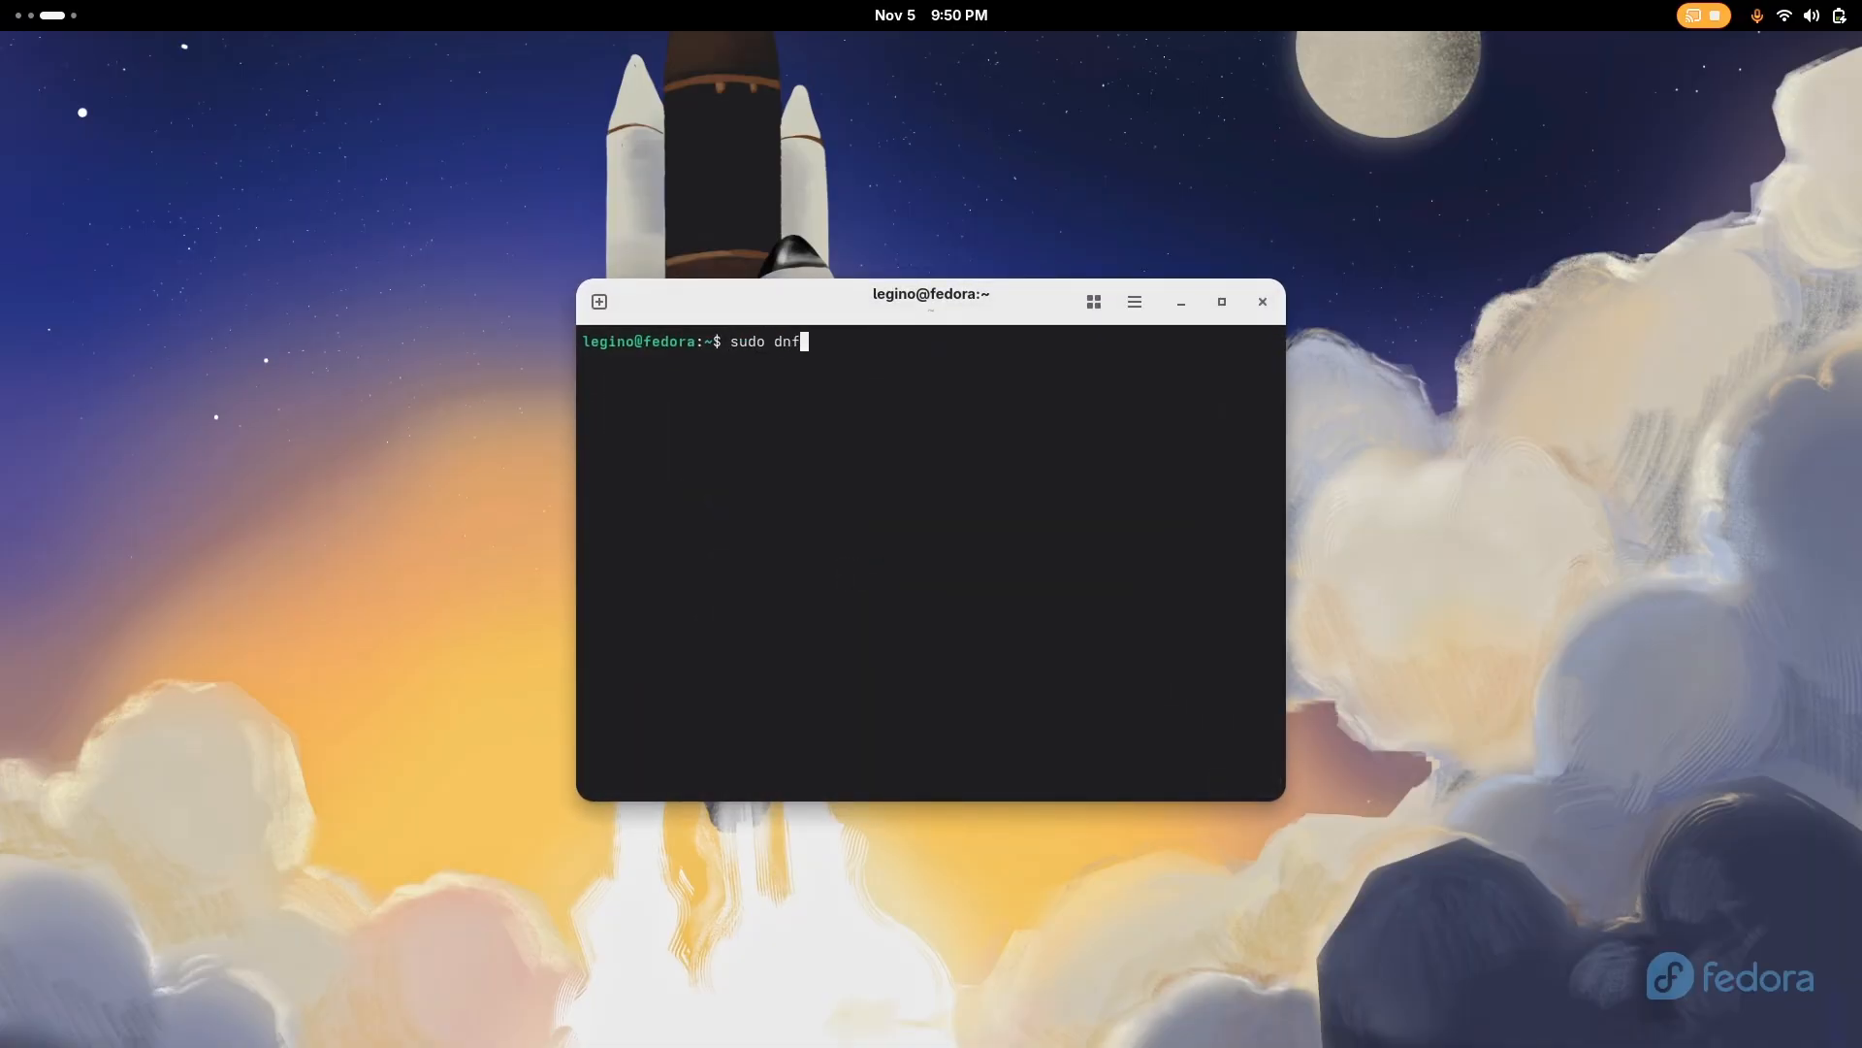
pyautogui.write(' install gnome-tweaks')
pyautogui.press('Return')
pyautogui.press('Return')
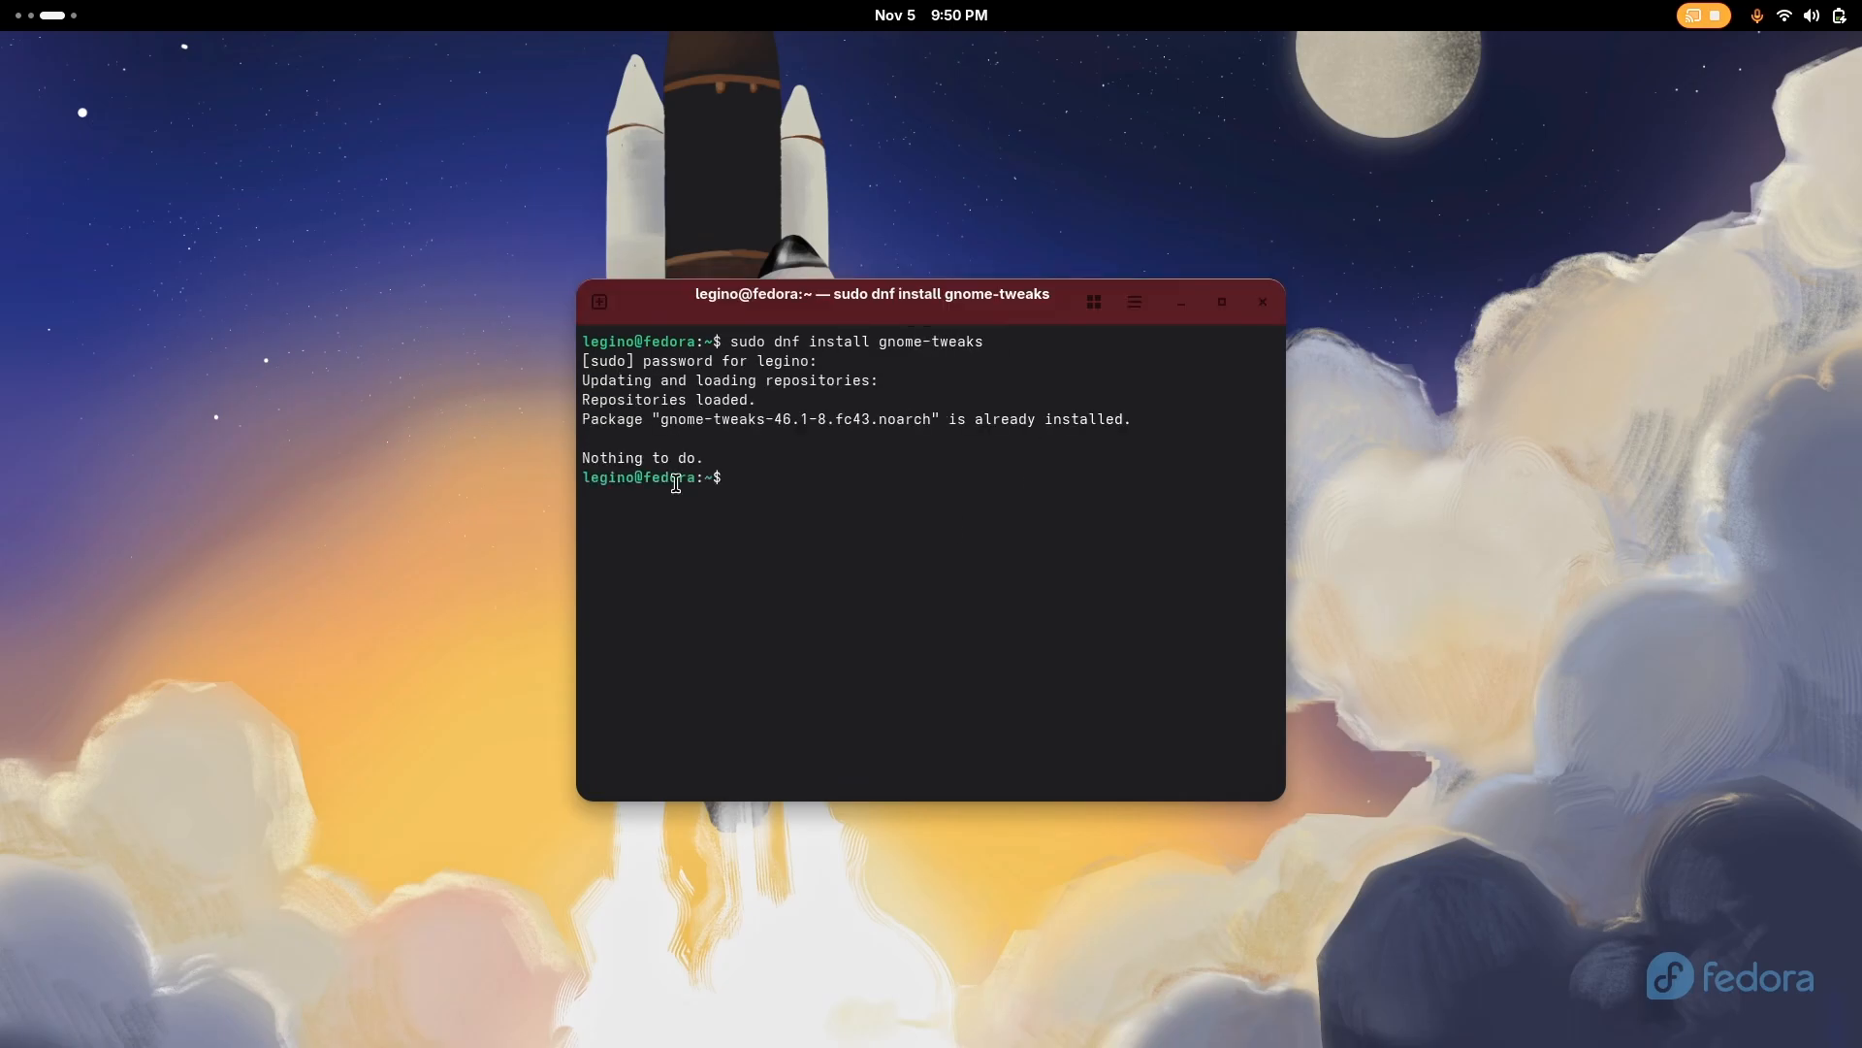
pyautogui.click(1260, 306)
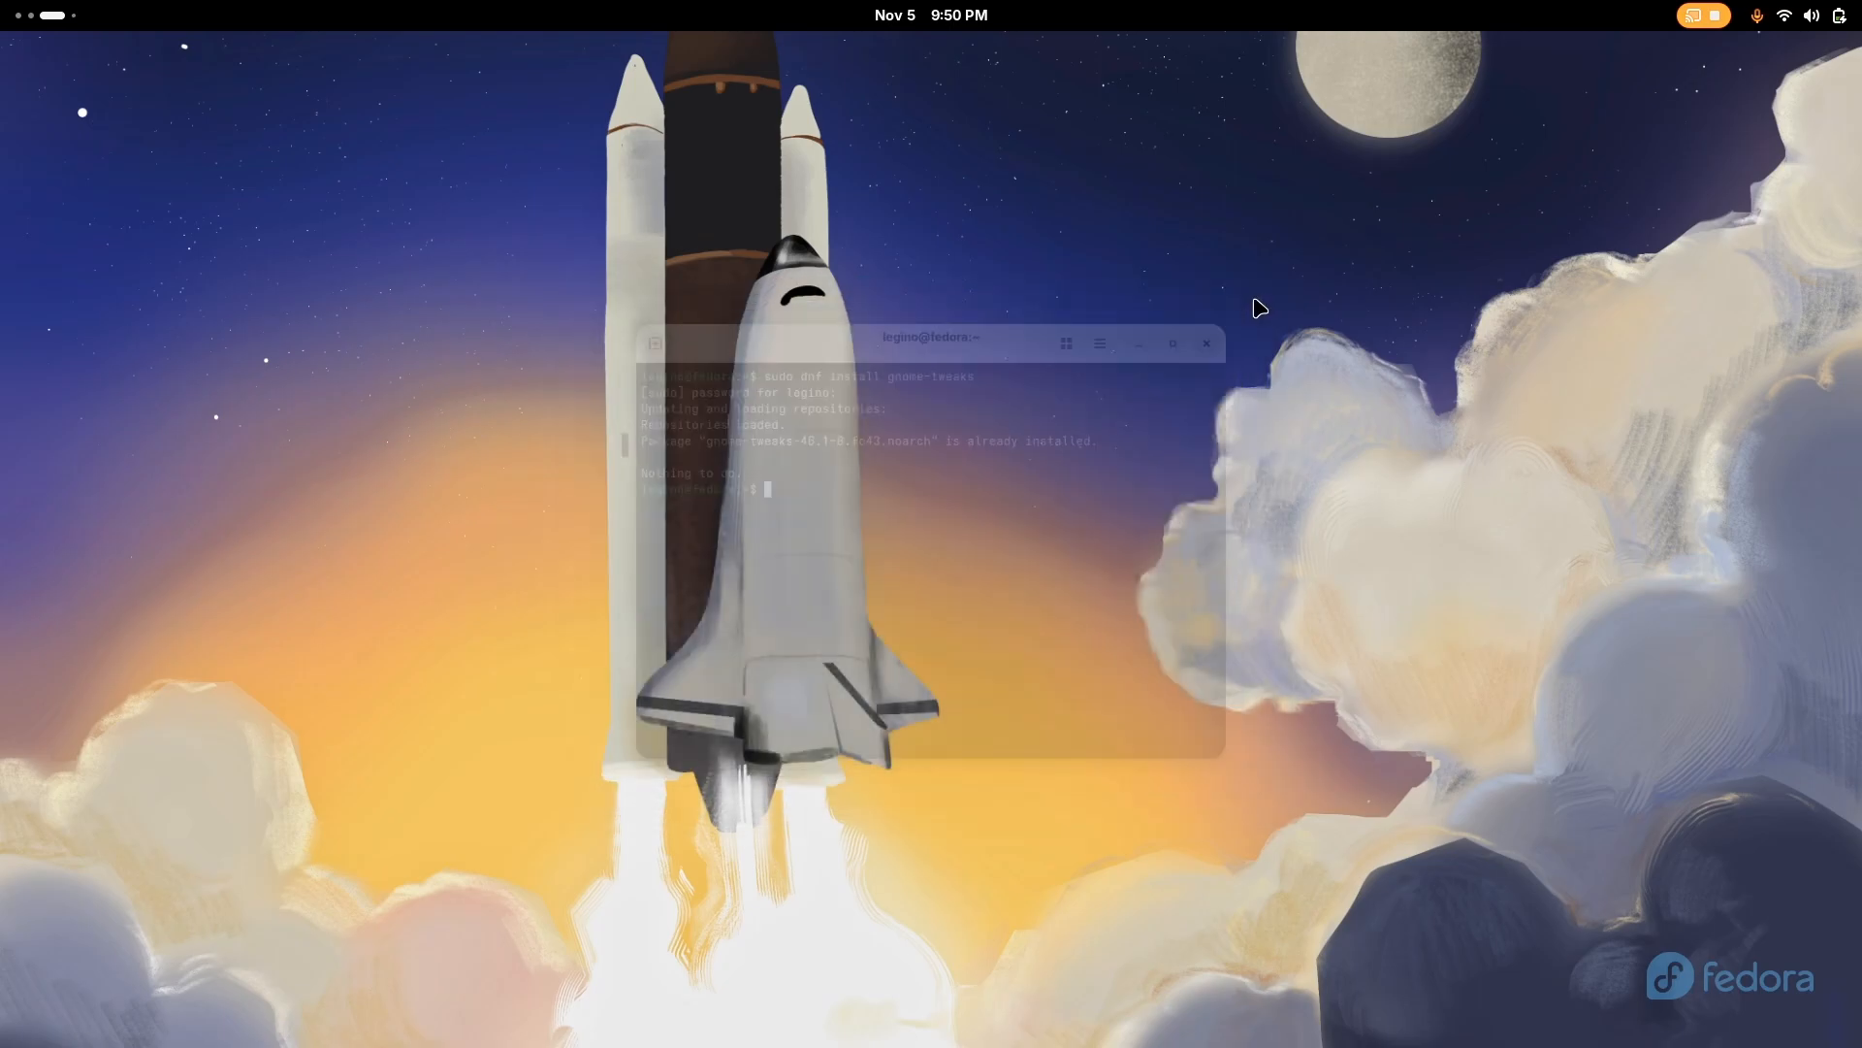
# Search Software for "extension", view the Extension Manager page and close Software
pyautogui.press('super')
pyautogui.click(923, 990)
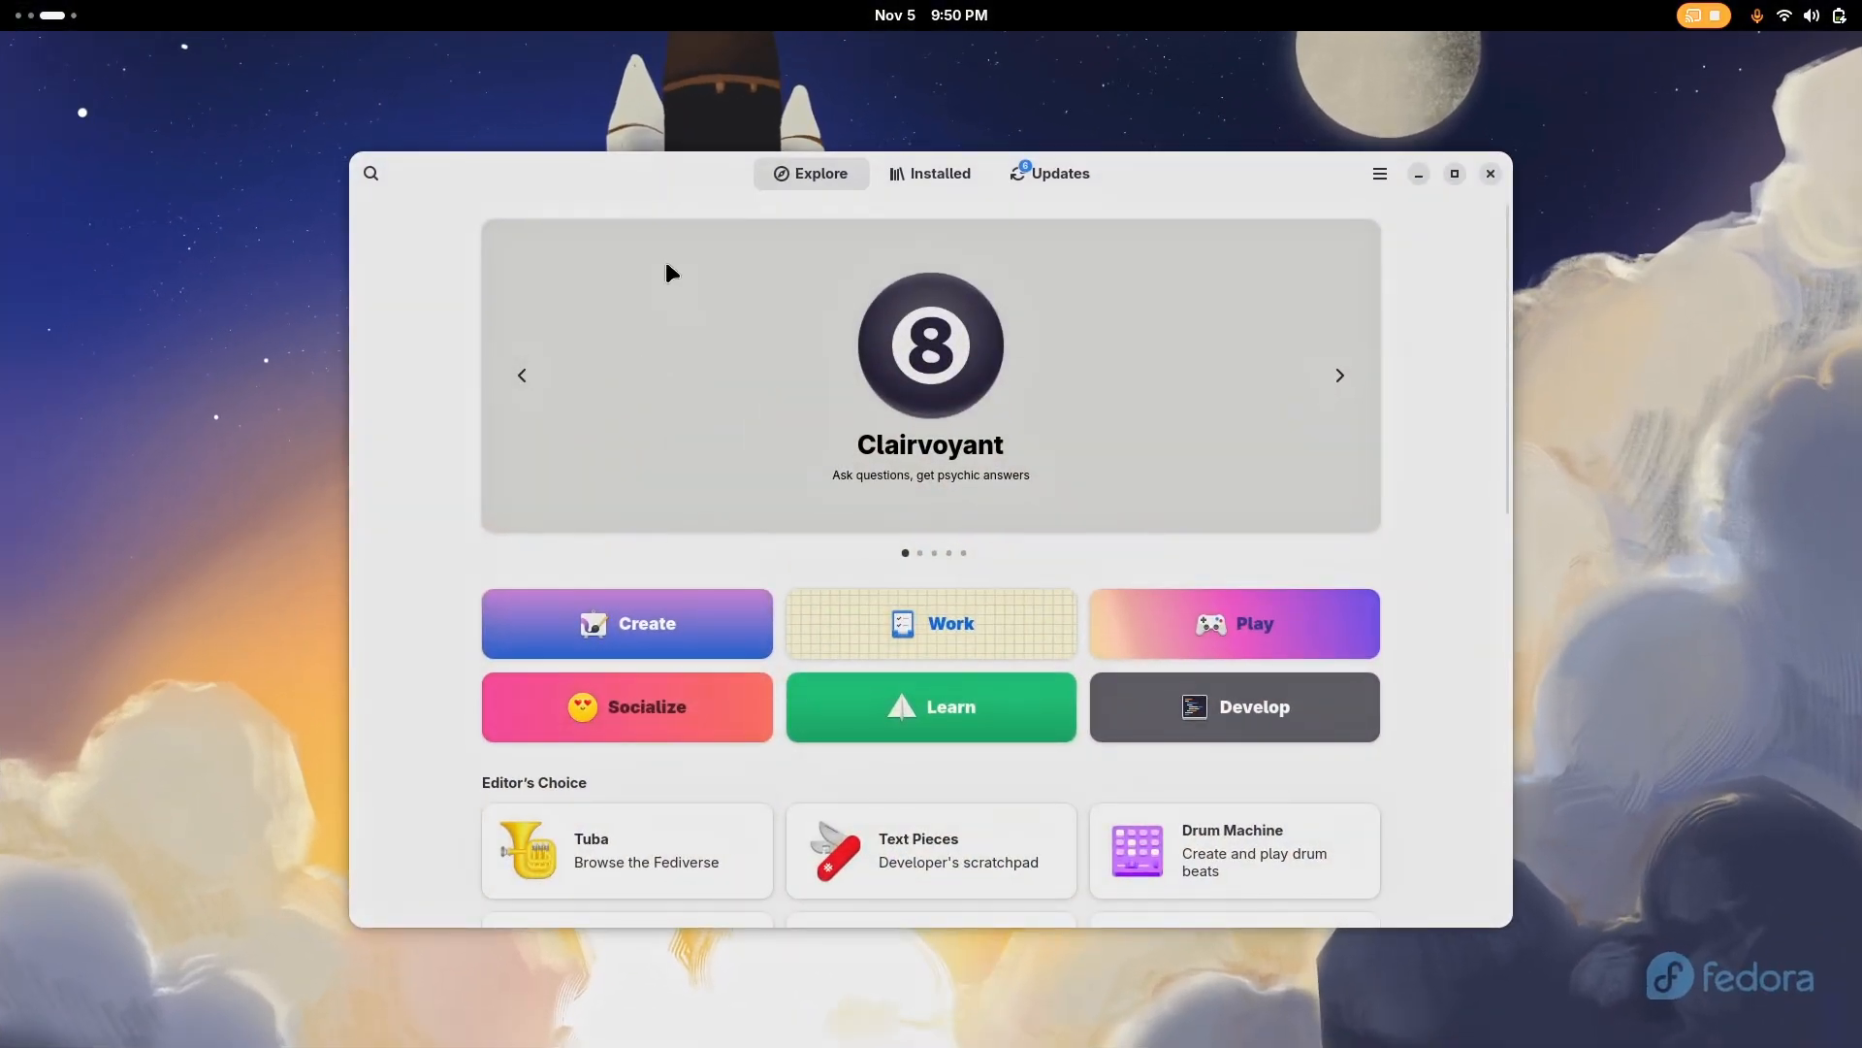
pyautogui.write('extension')
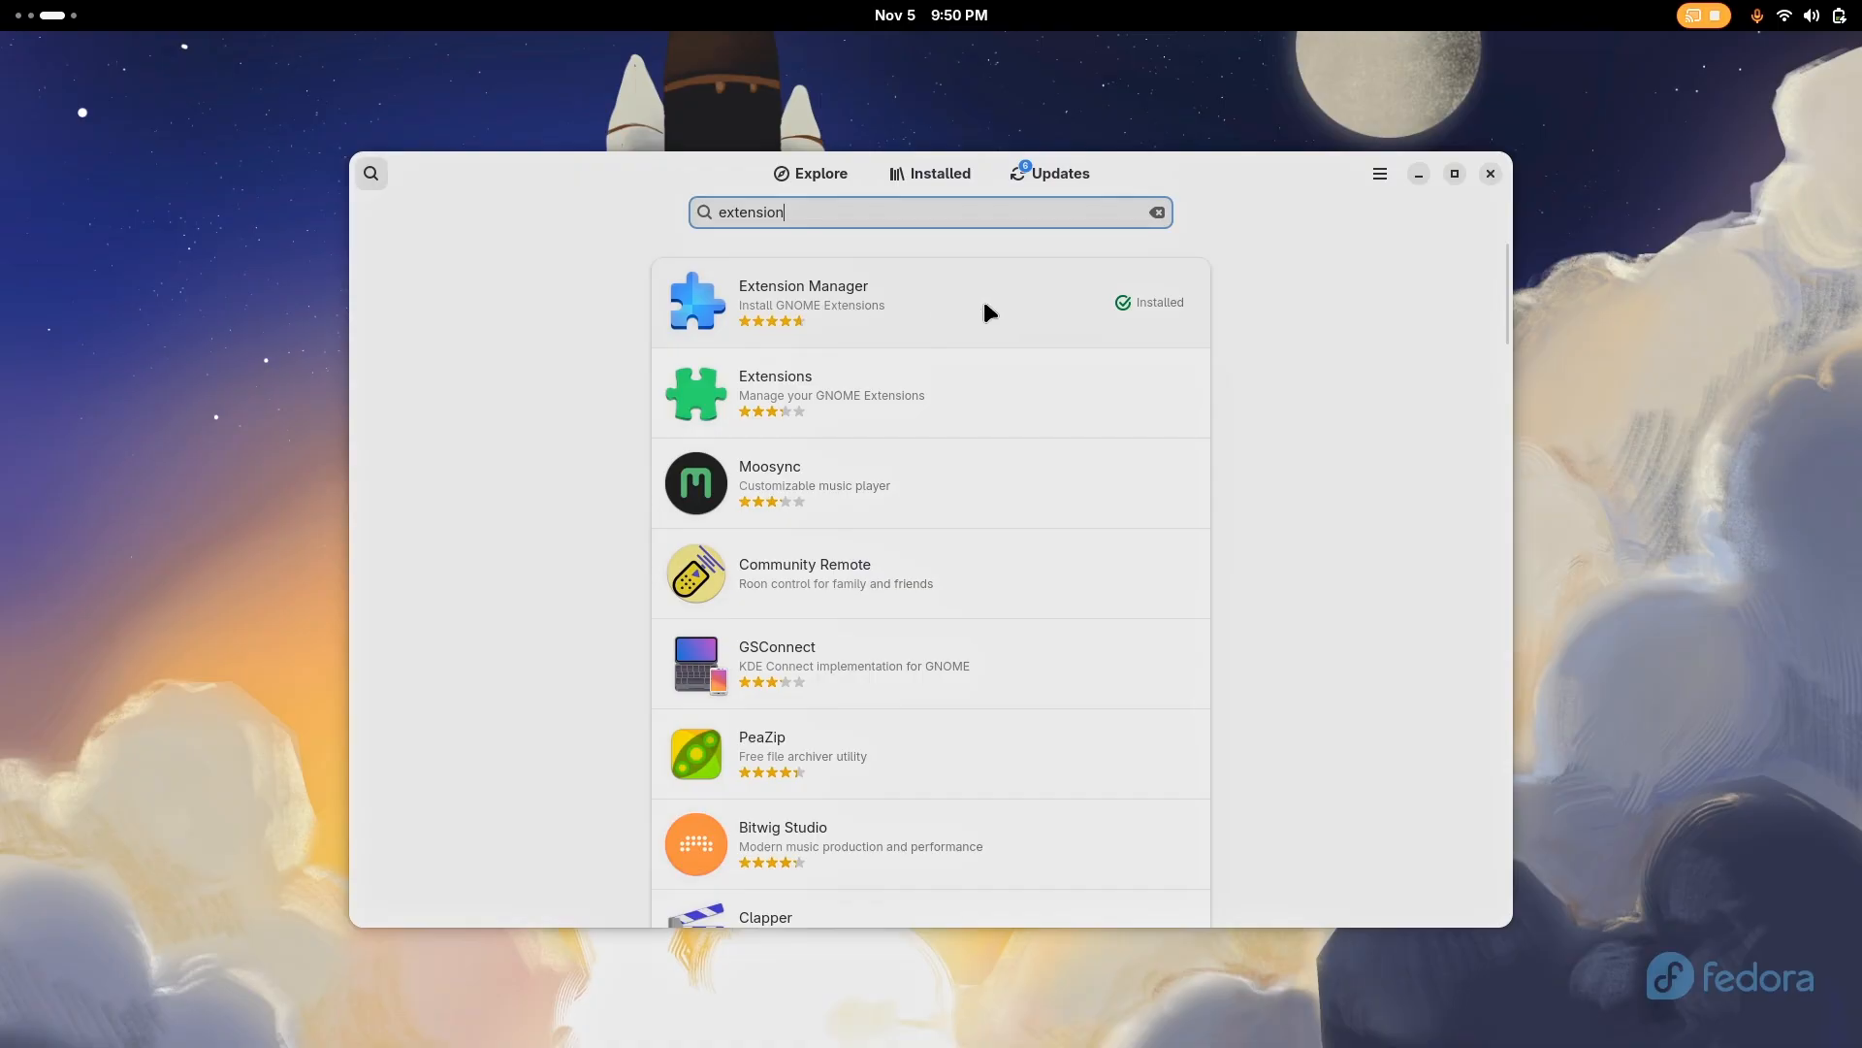
pyautogui.click(839, 306)
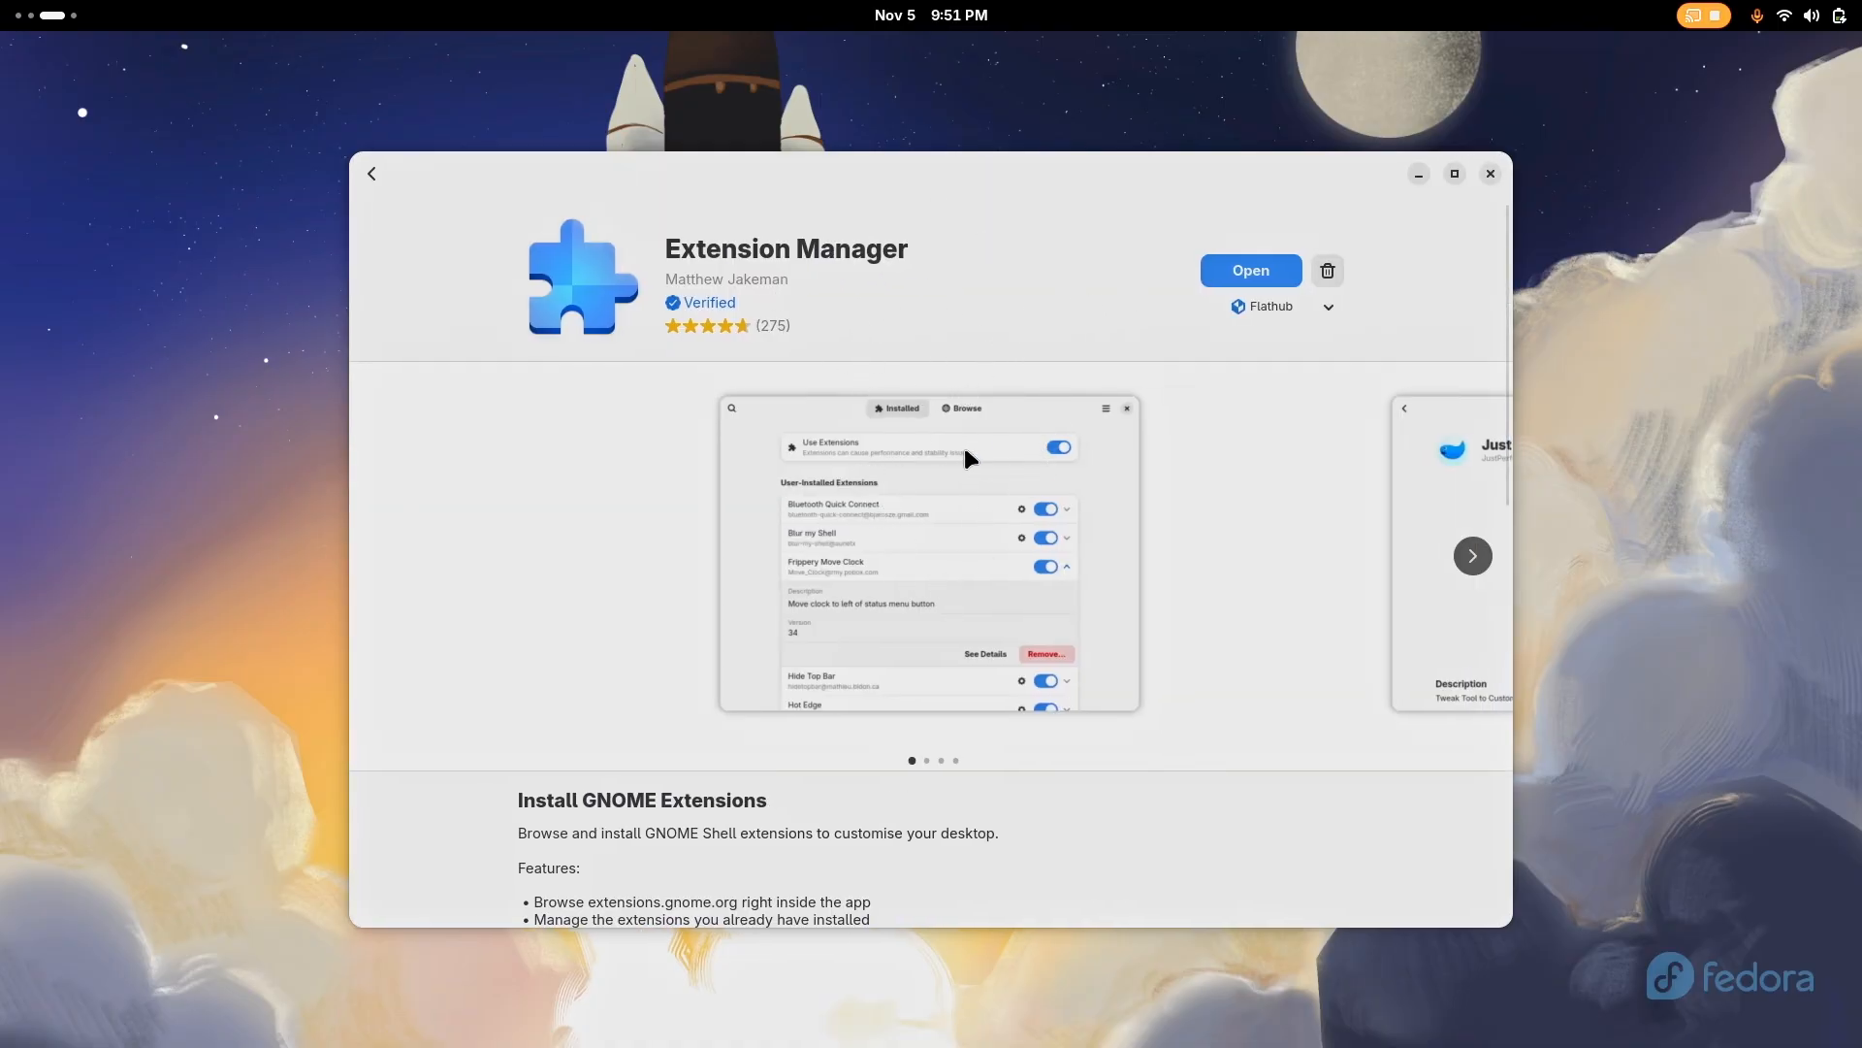
pyautogui.click(1491, 174)
# Switch back to Tweaks, open the Appearance settings and look through the available cursor themes
pyautogui.press('super')
pyautogui.click(862, 353)
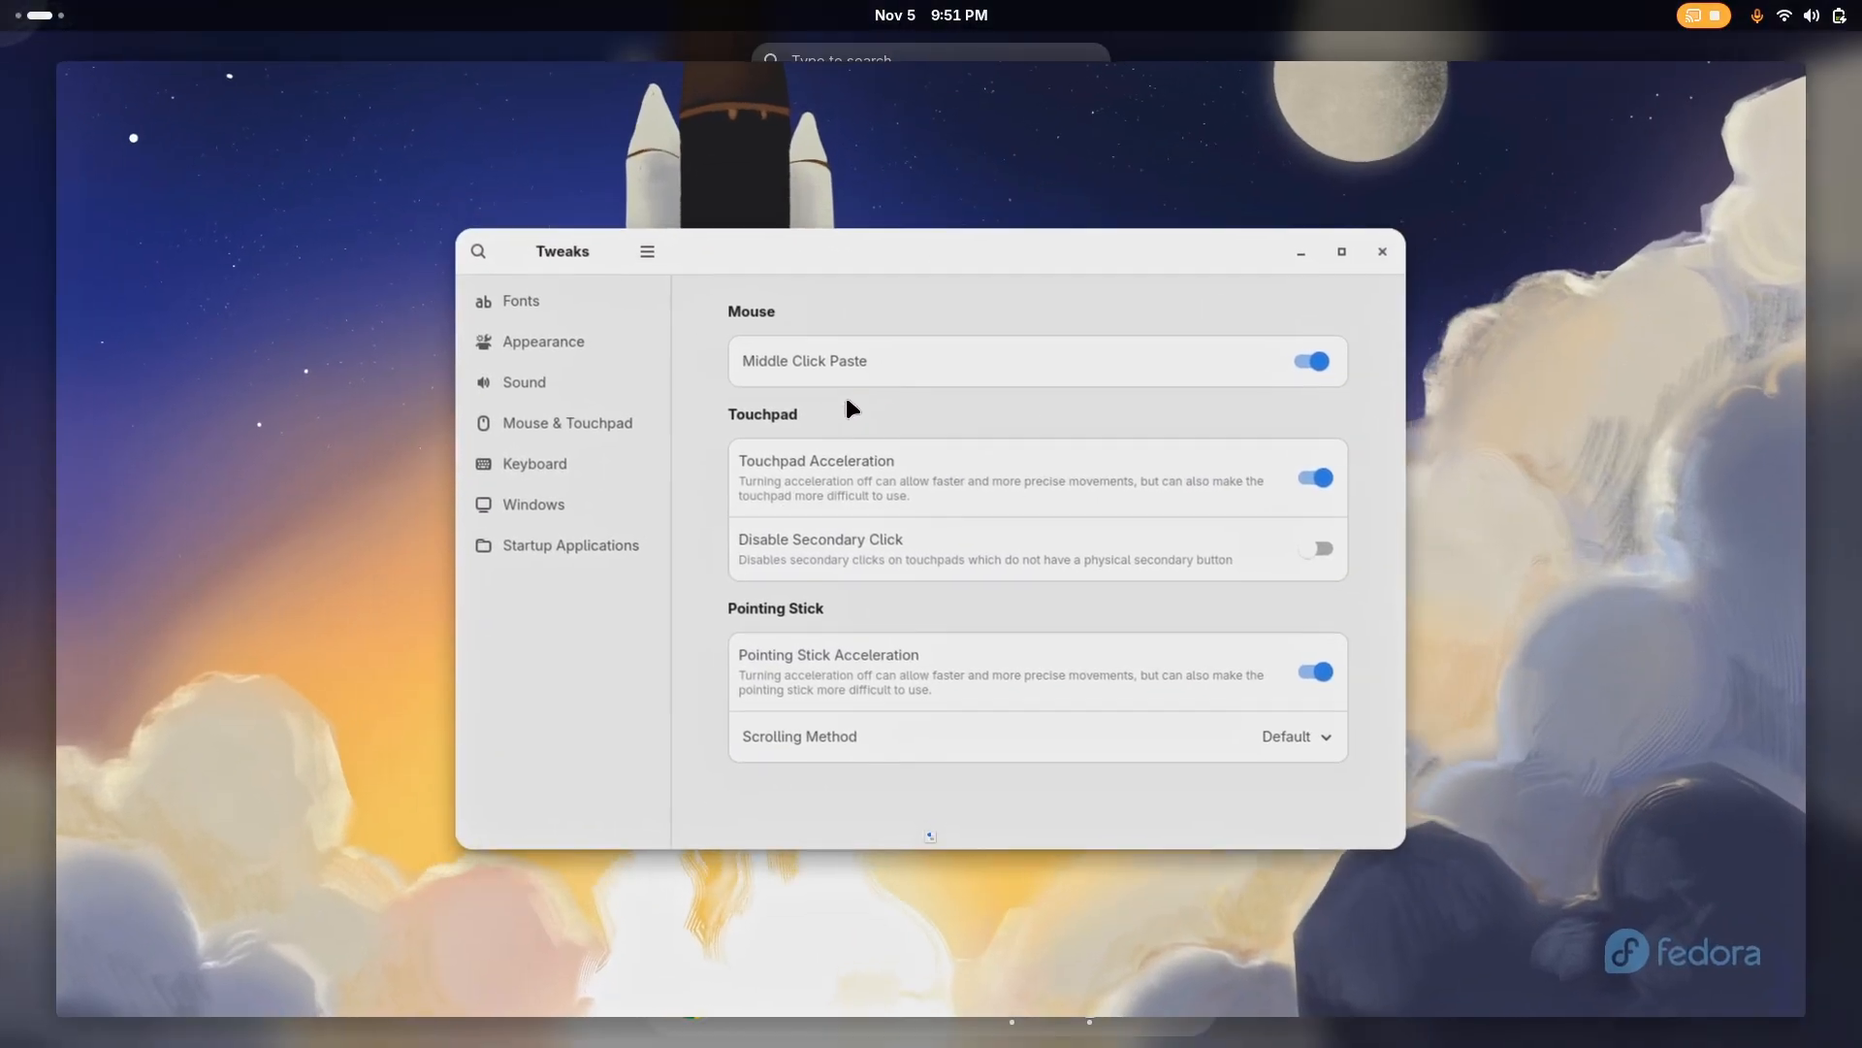
pyautogui.click(574, 353)
pyautogui.click(1271, 358)
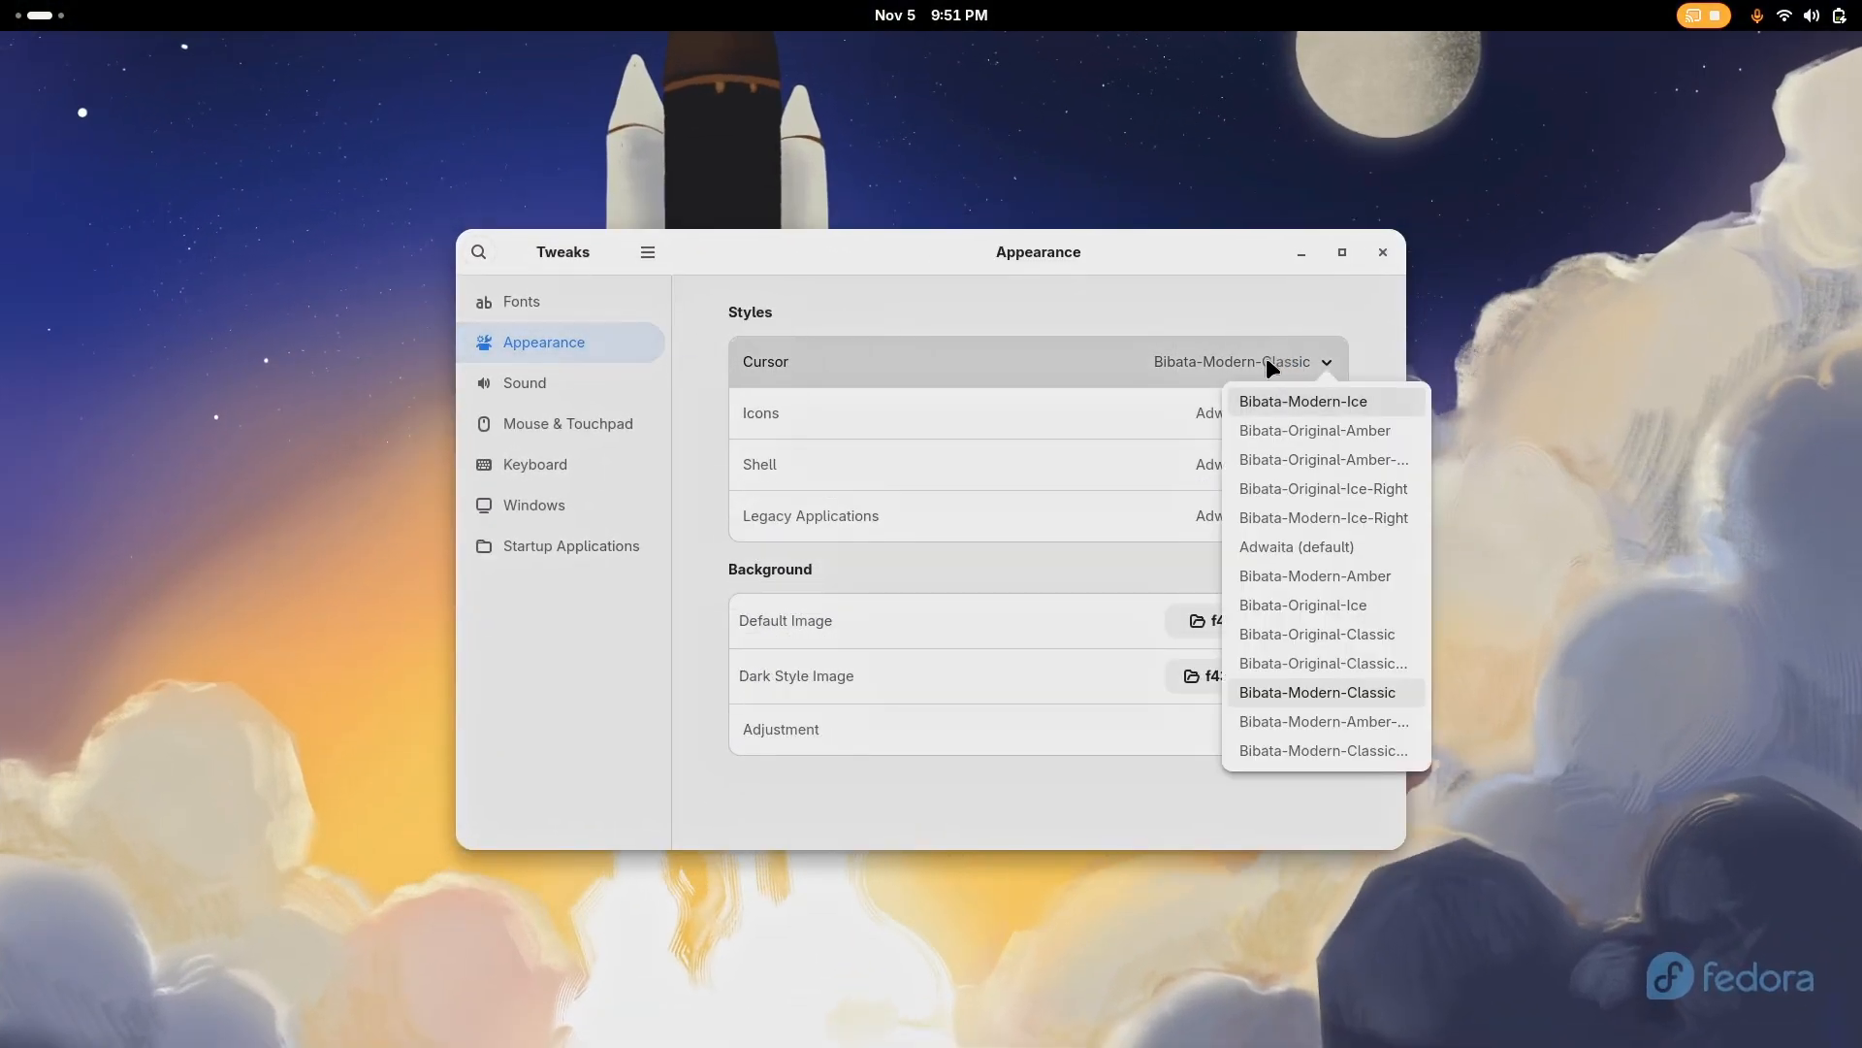
pyautogui.click(1189, 404)
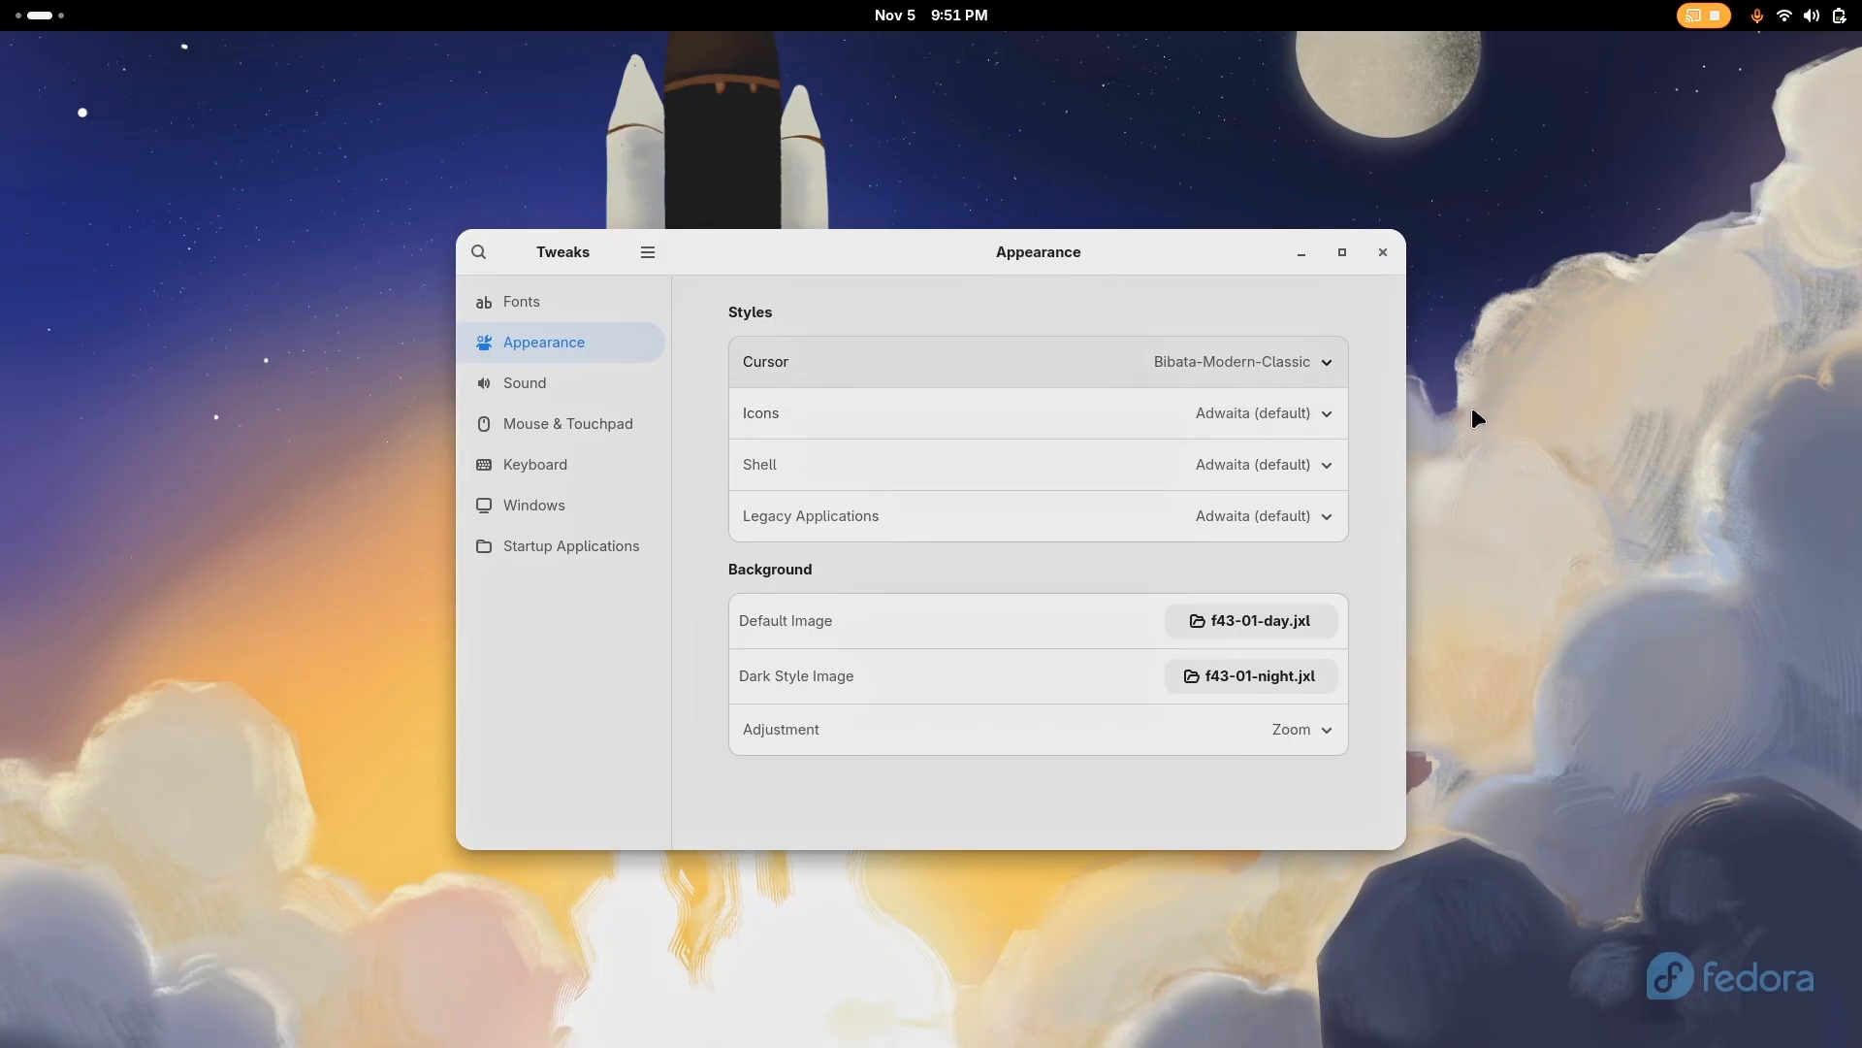
# Set the icon theme to Tela-circle and the shell theme to Orchis
pyautogui.click(1236, 412)
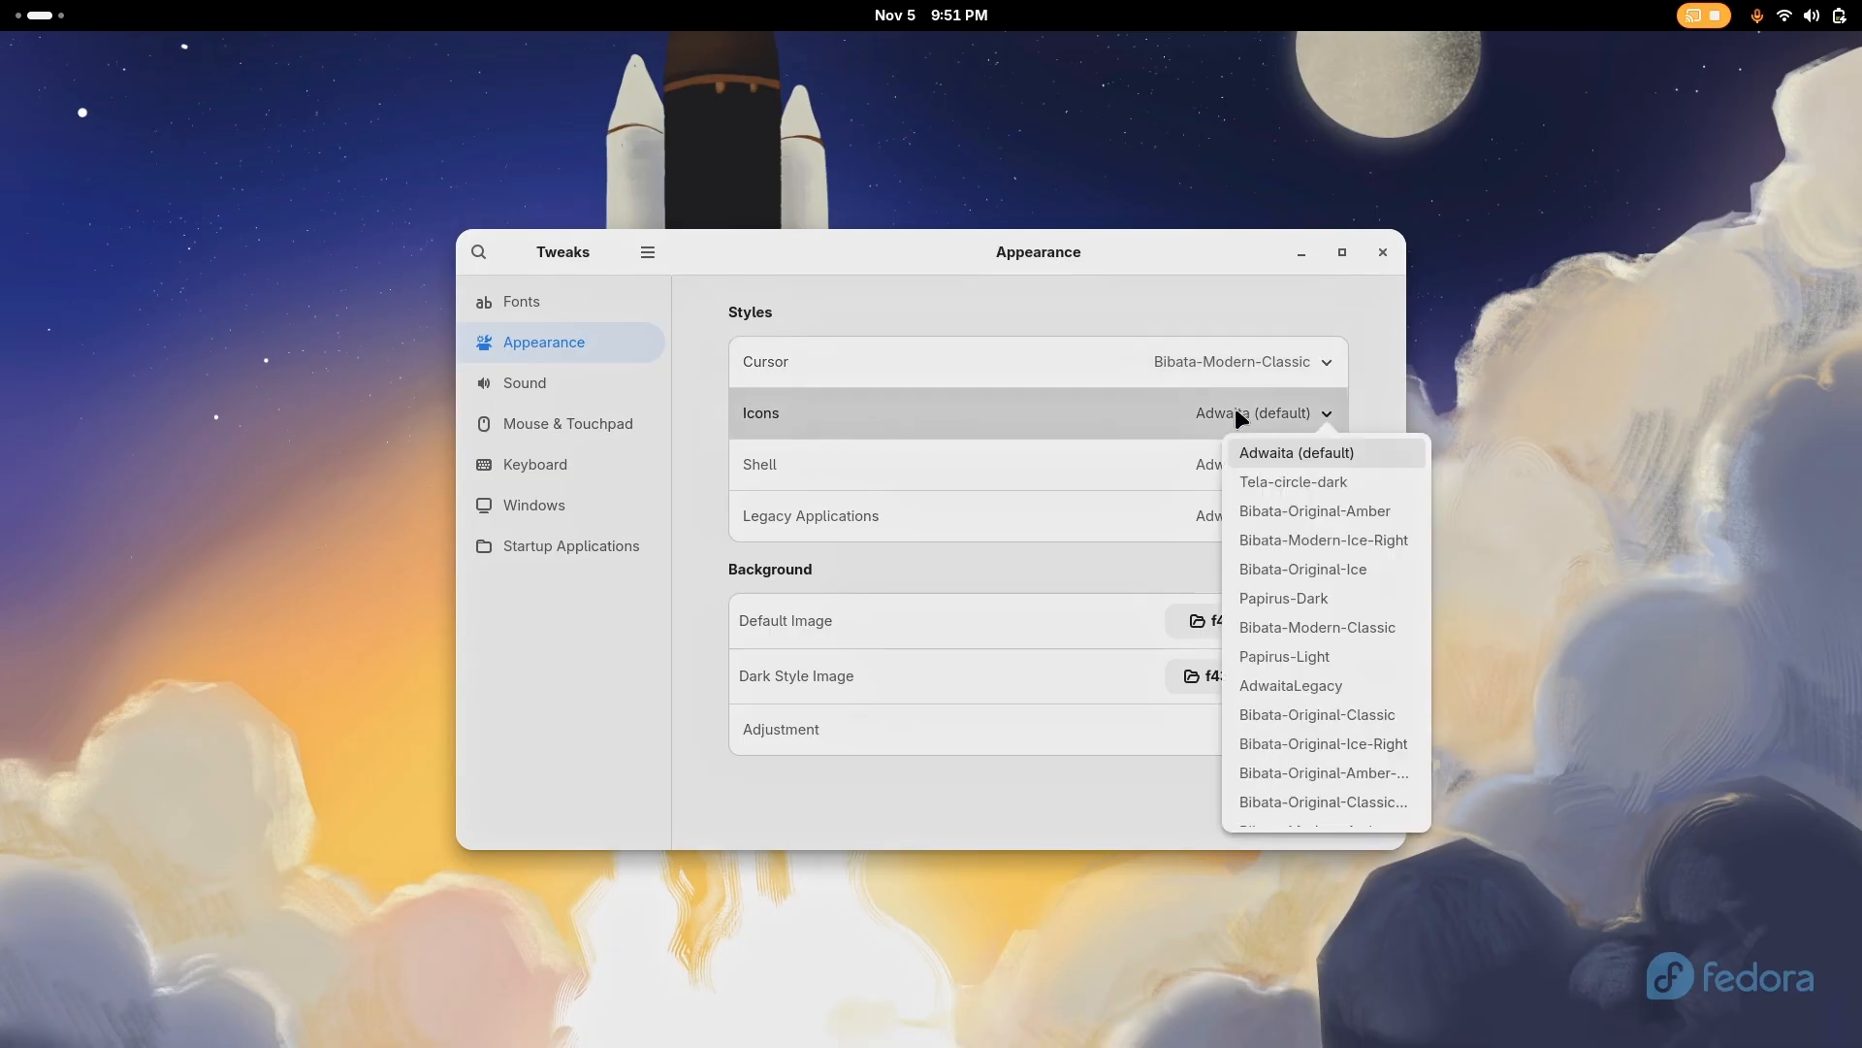
pyautogui.scroll(-2, 1344, 670)
pyautogui.scroll(-2, 1327, 698)
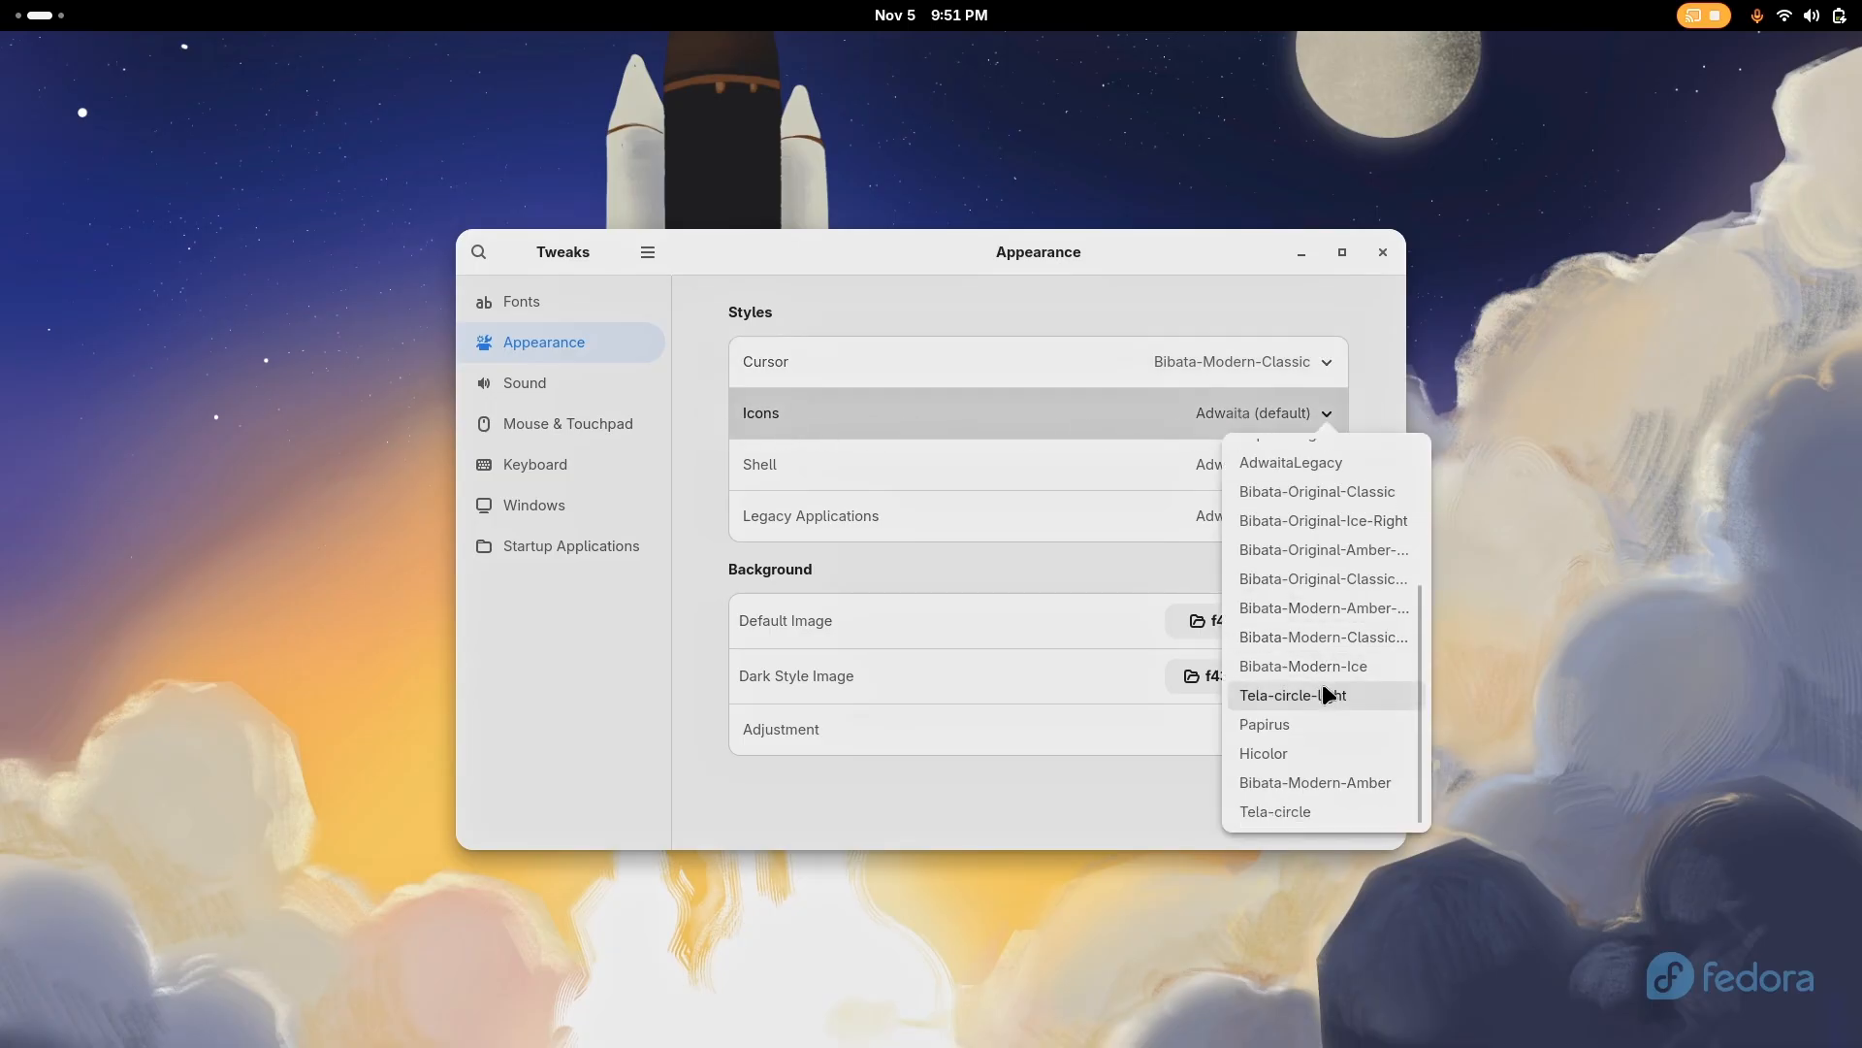
pyautogui.click(1280, 811)
pyautogui.click(1290, 464)
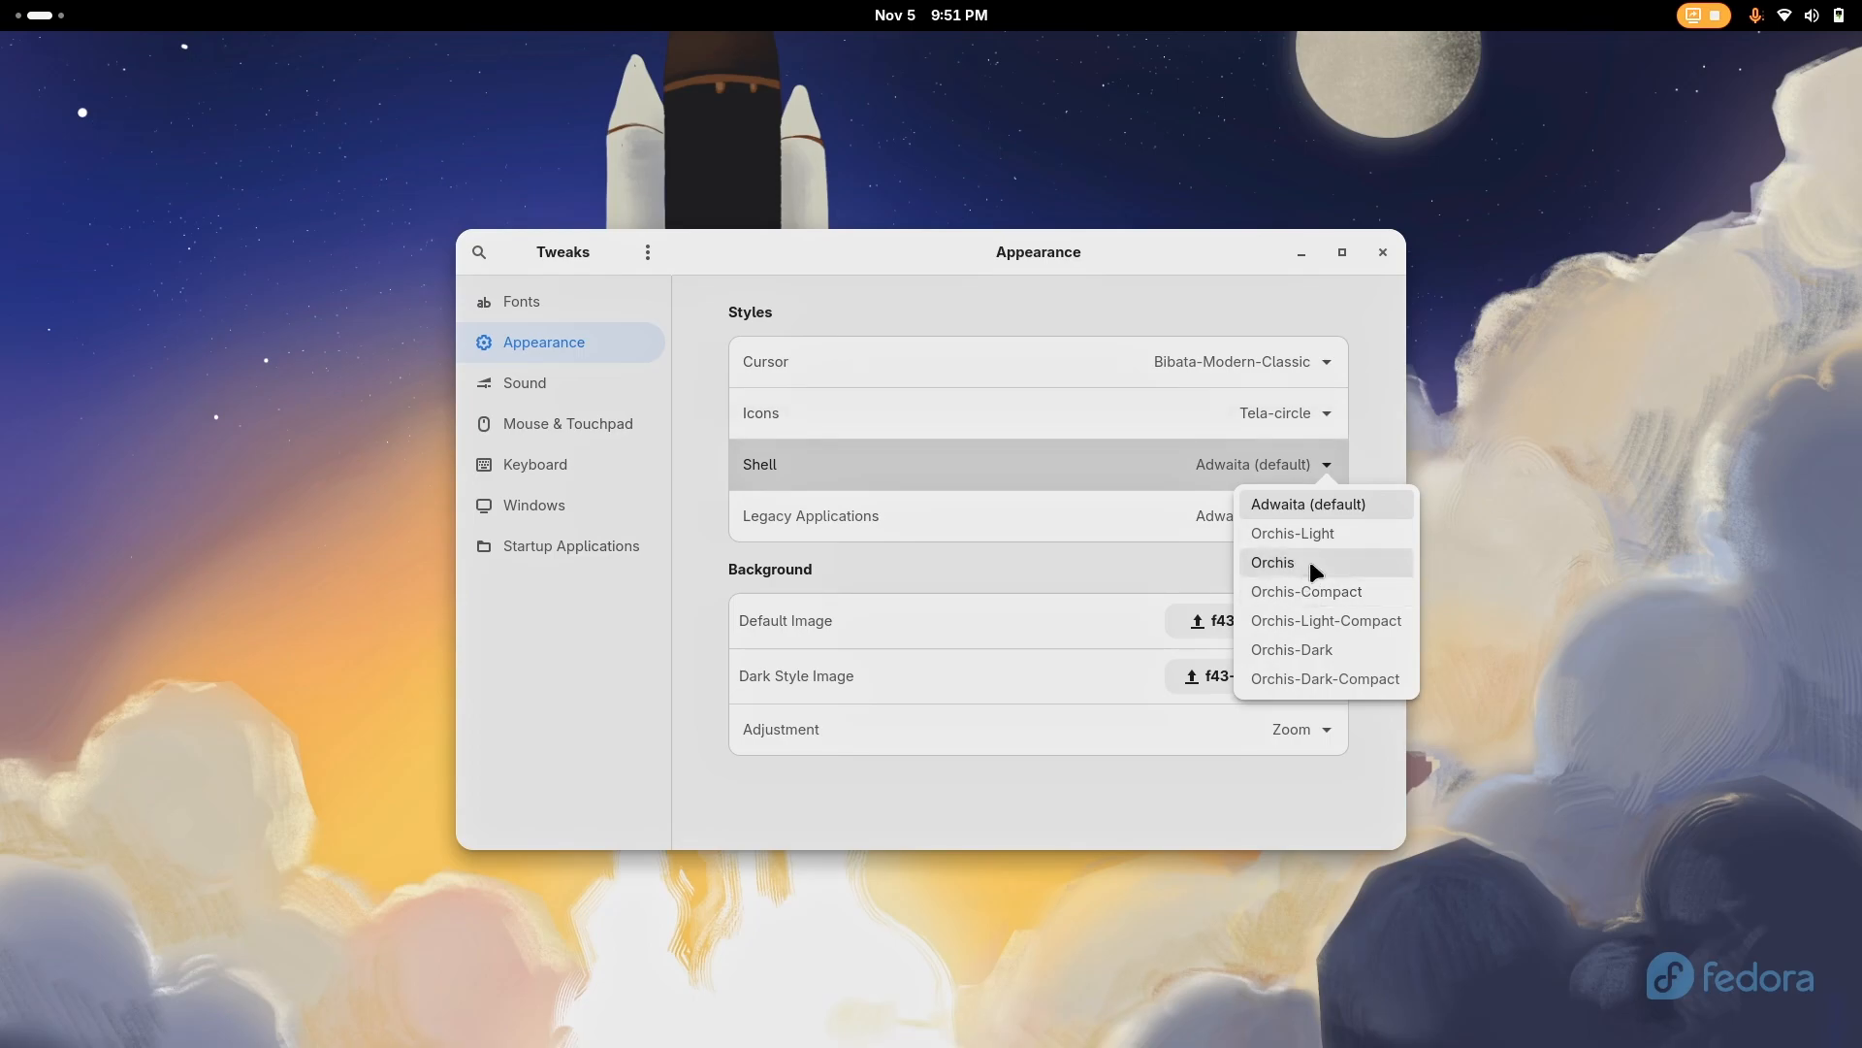
pyautogui.click(1310, 561)
# Check the shell theme in the activities overview and on an empty workspace, and return to the Tweaks workspace
pyautogui.press('super')
pyautogui.scroll(1, 921, 223)
pyautogui.scroll(-2, 921, 225)
pyautogui.press('super')
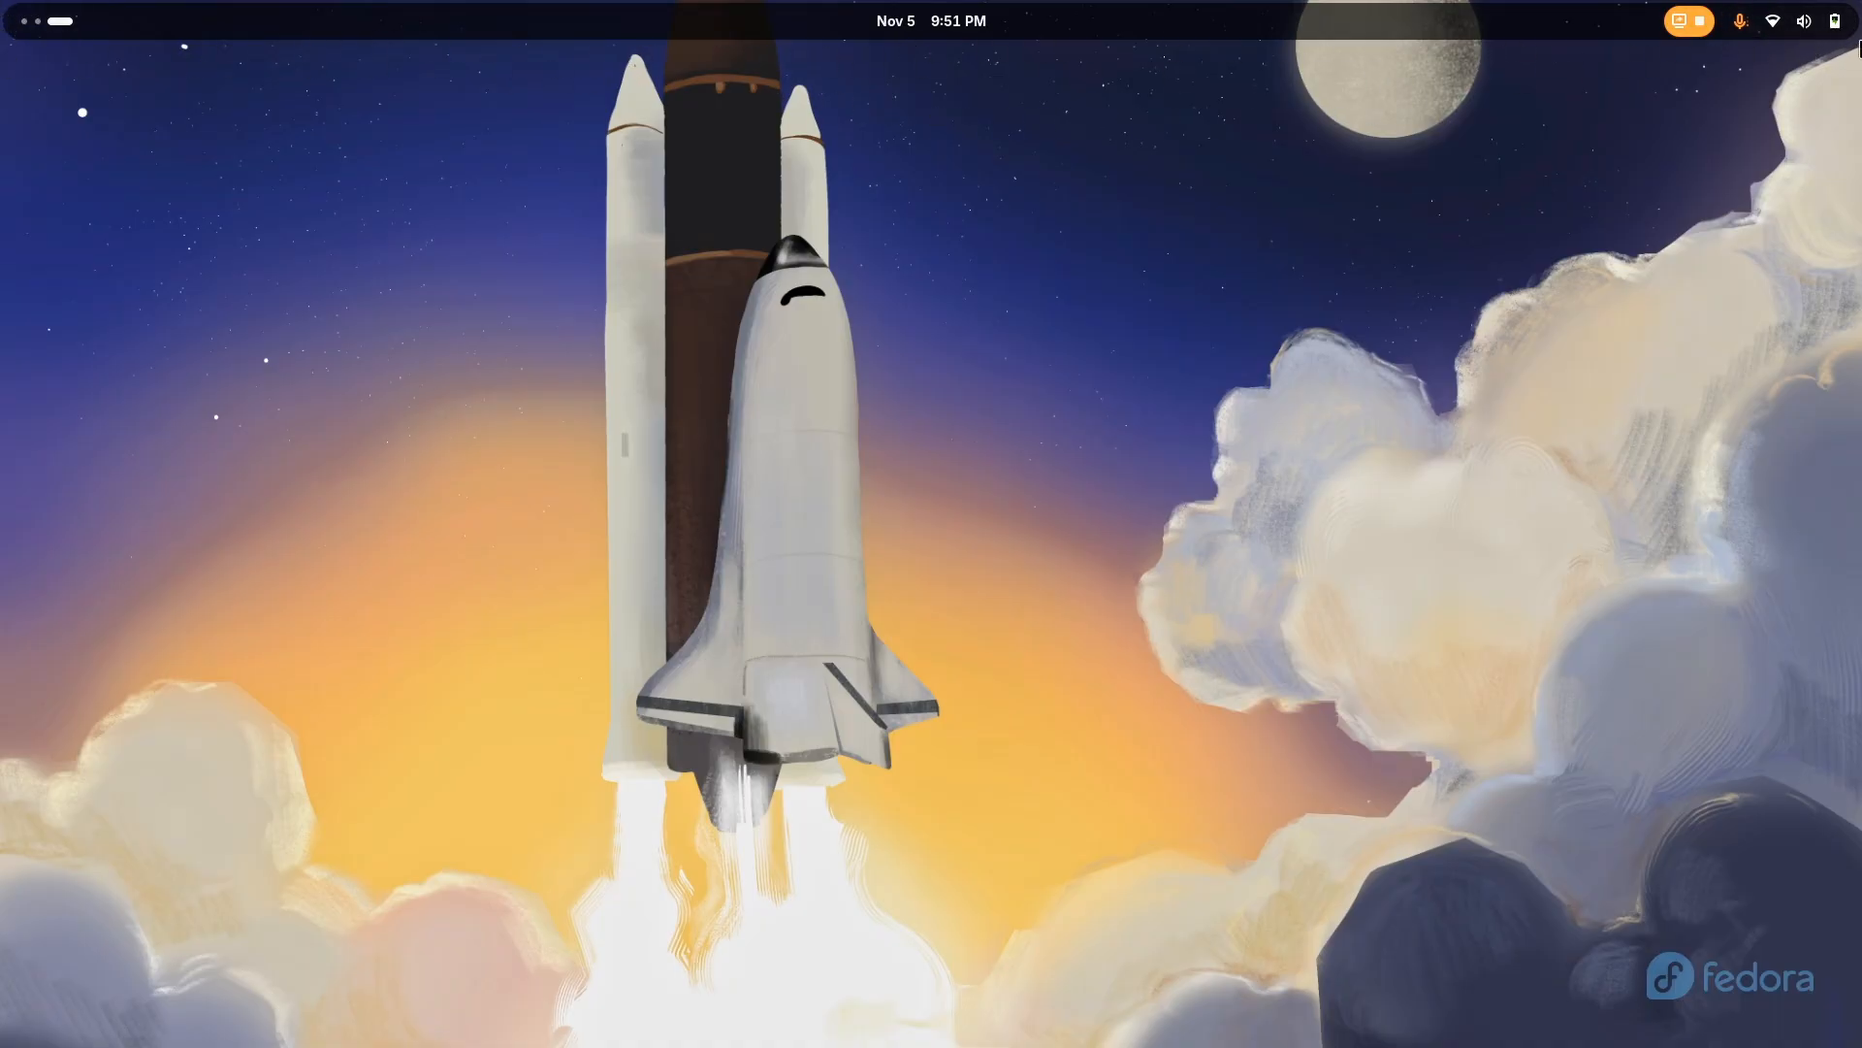
pyautogui.moveTo(0, 1)
pyautogui.click(287, 266)
pyautogui.press('super+Page_Up')
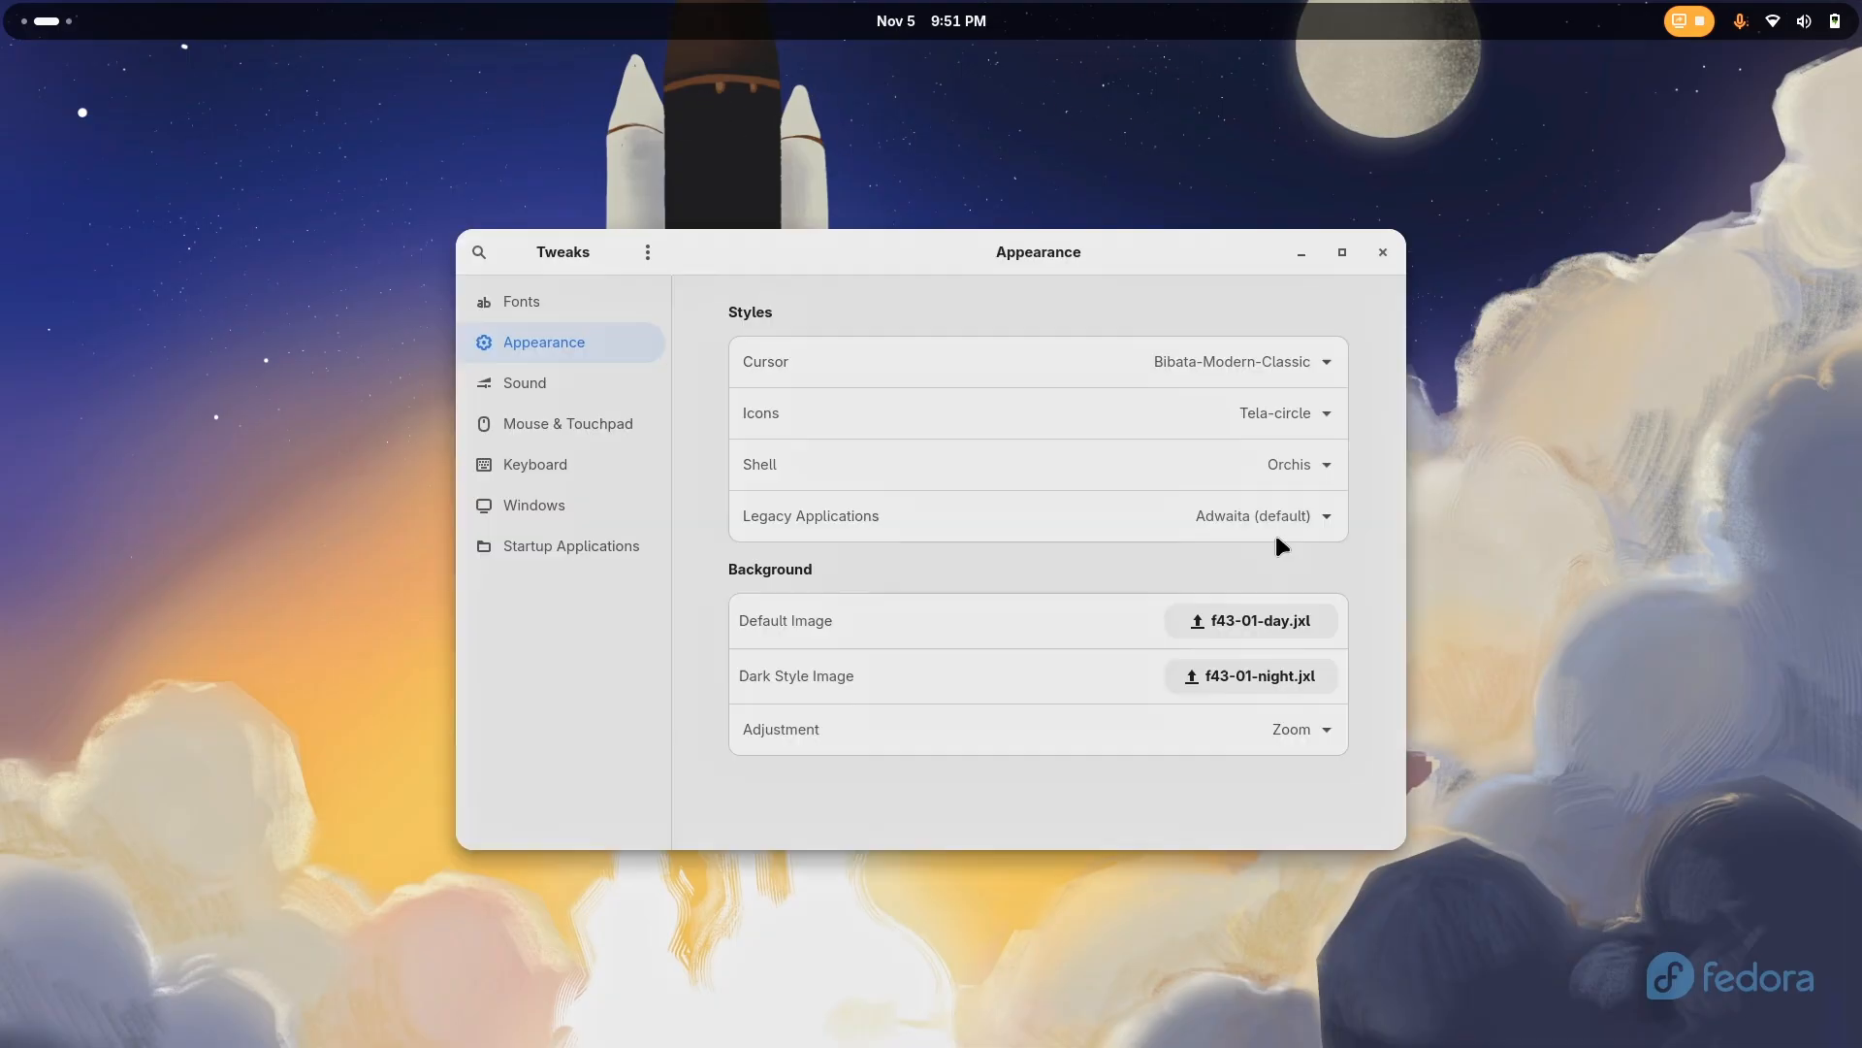
# Set the Legacy Applications theme to Orchis, close Tweaks and show the activities overview
pyautogui.click(1309, 506)
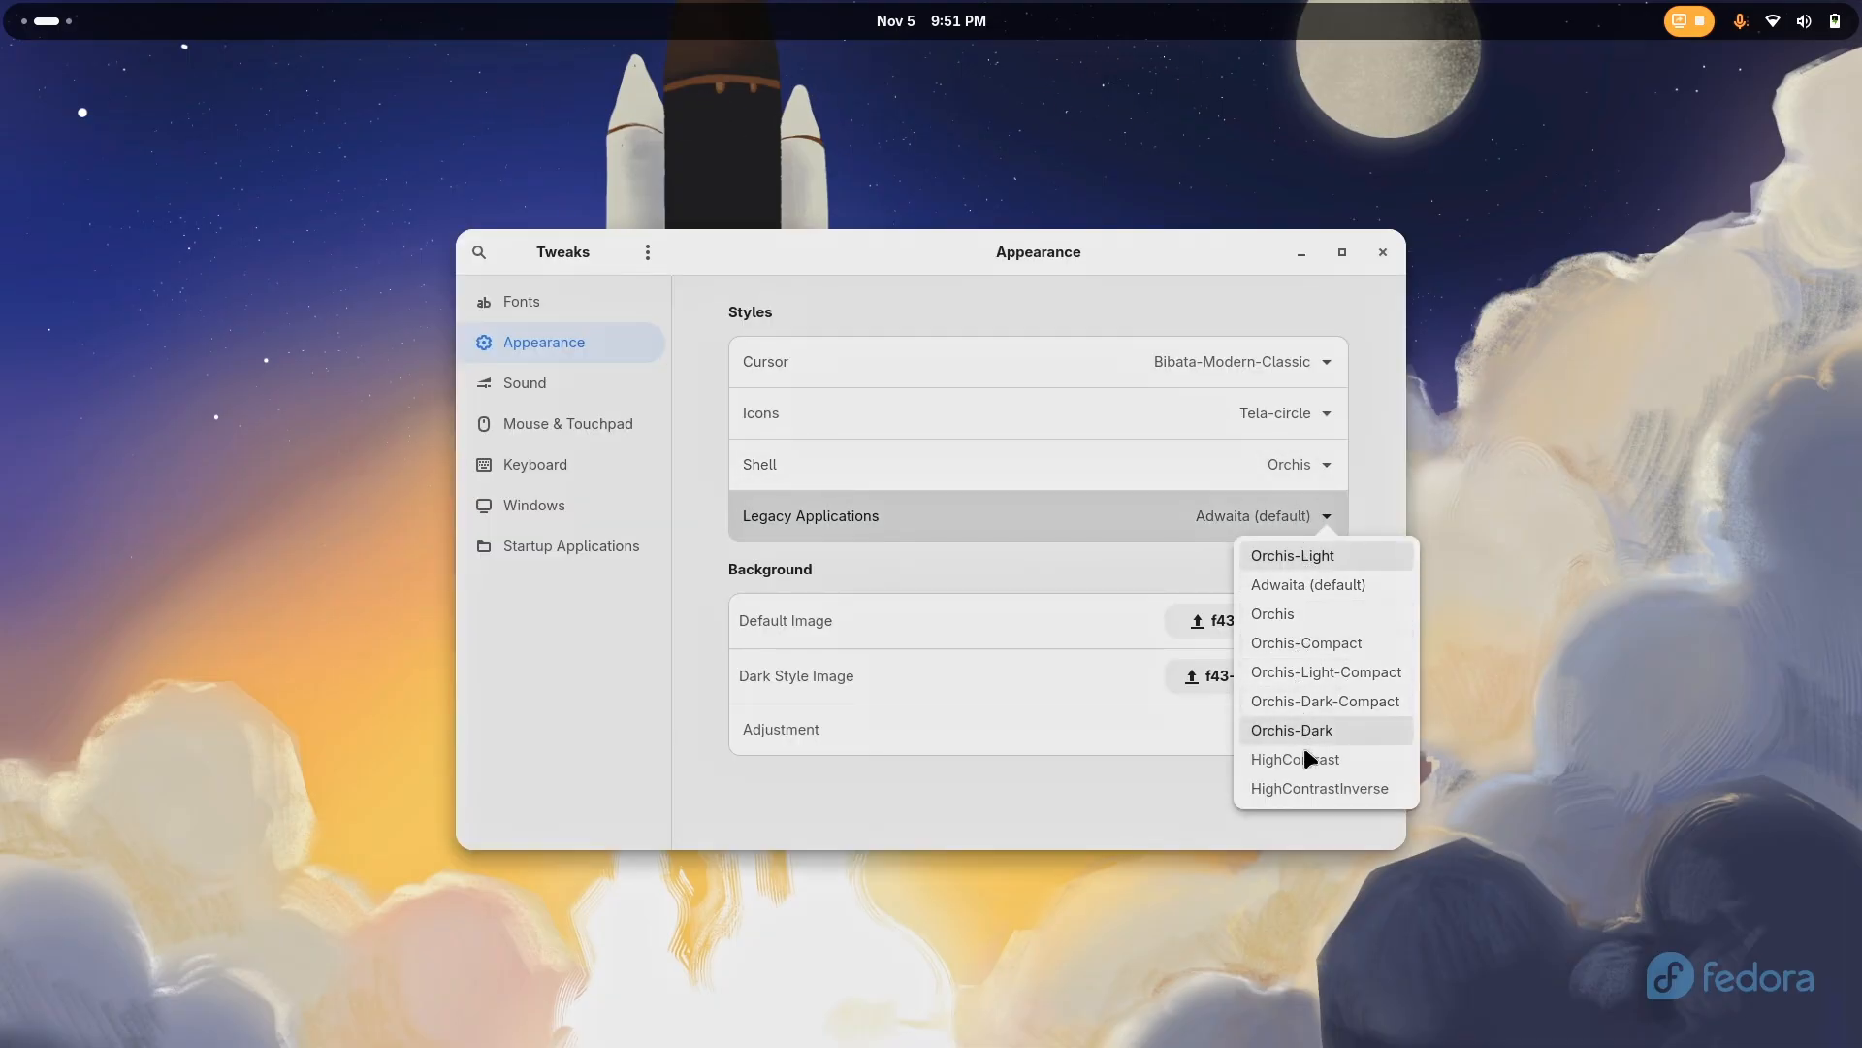
pyautogui.click(1325, 614)
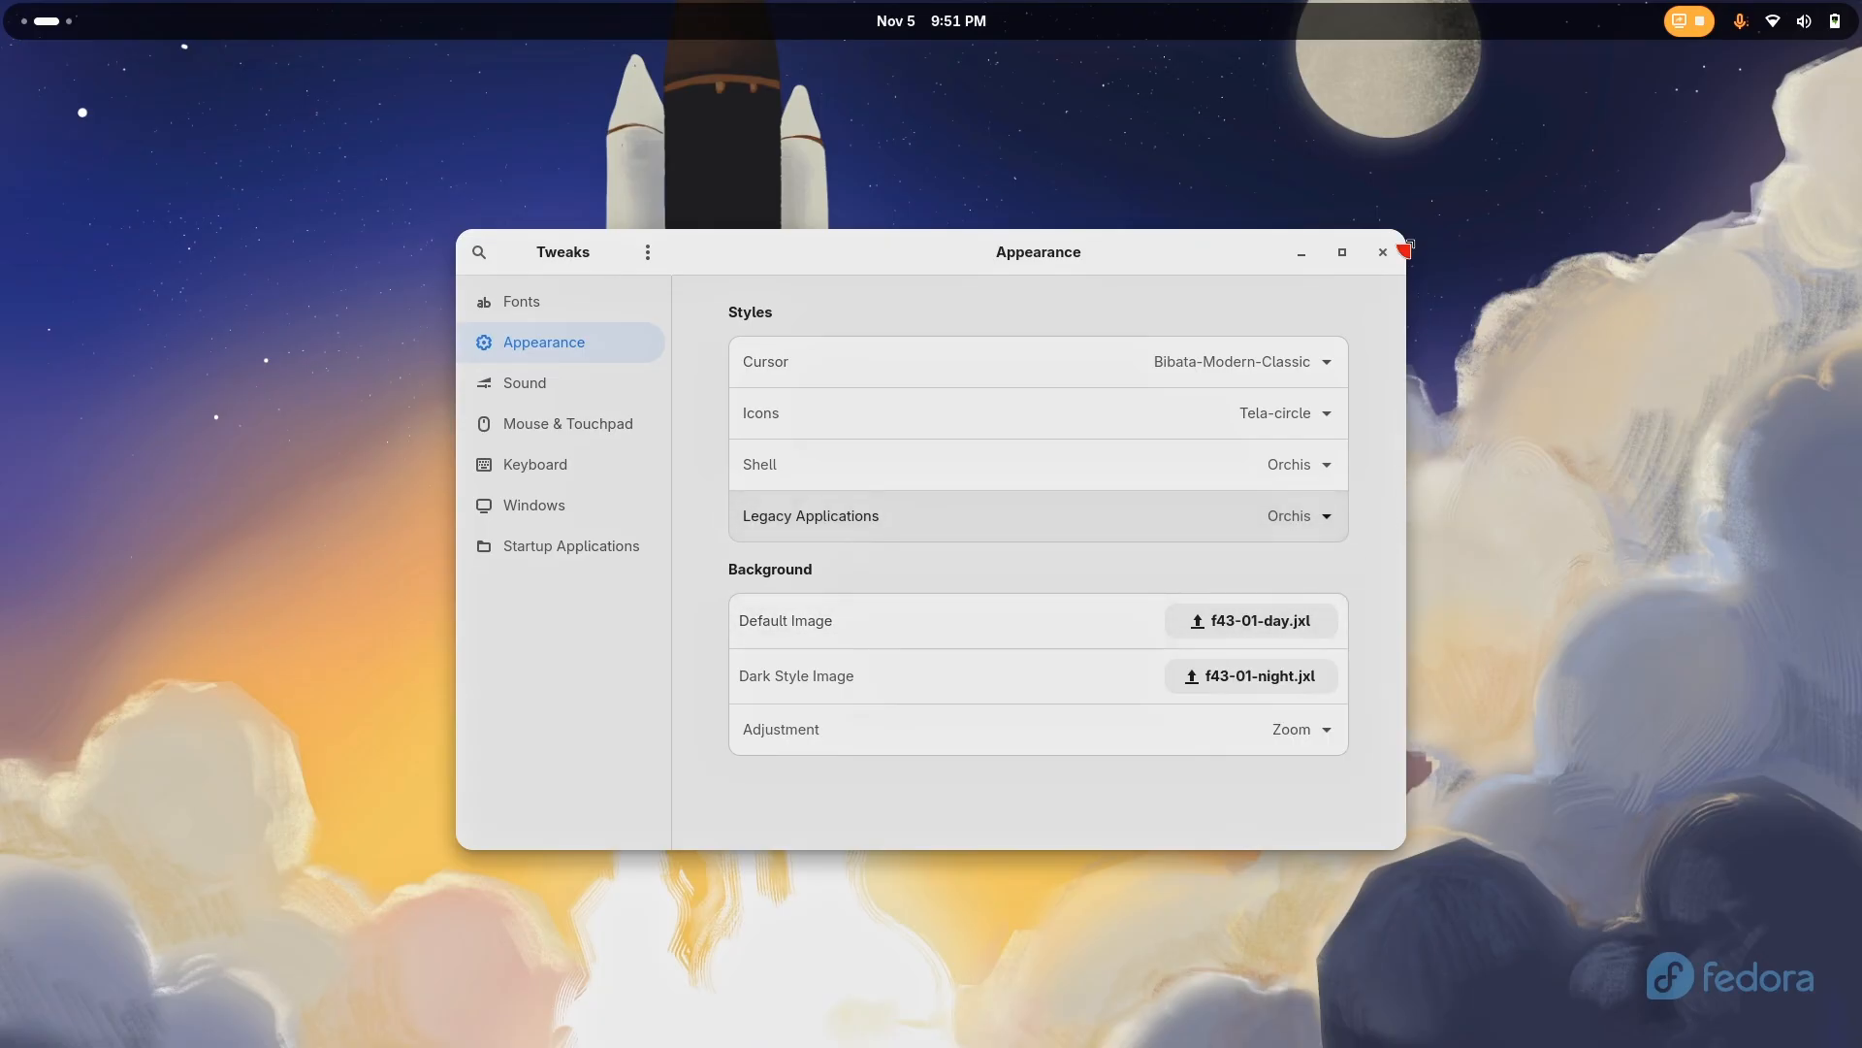
pyautogui.click(1382, 251)
pyautogui.press('super')
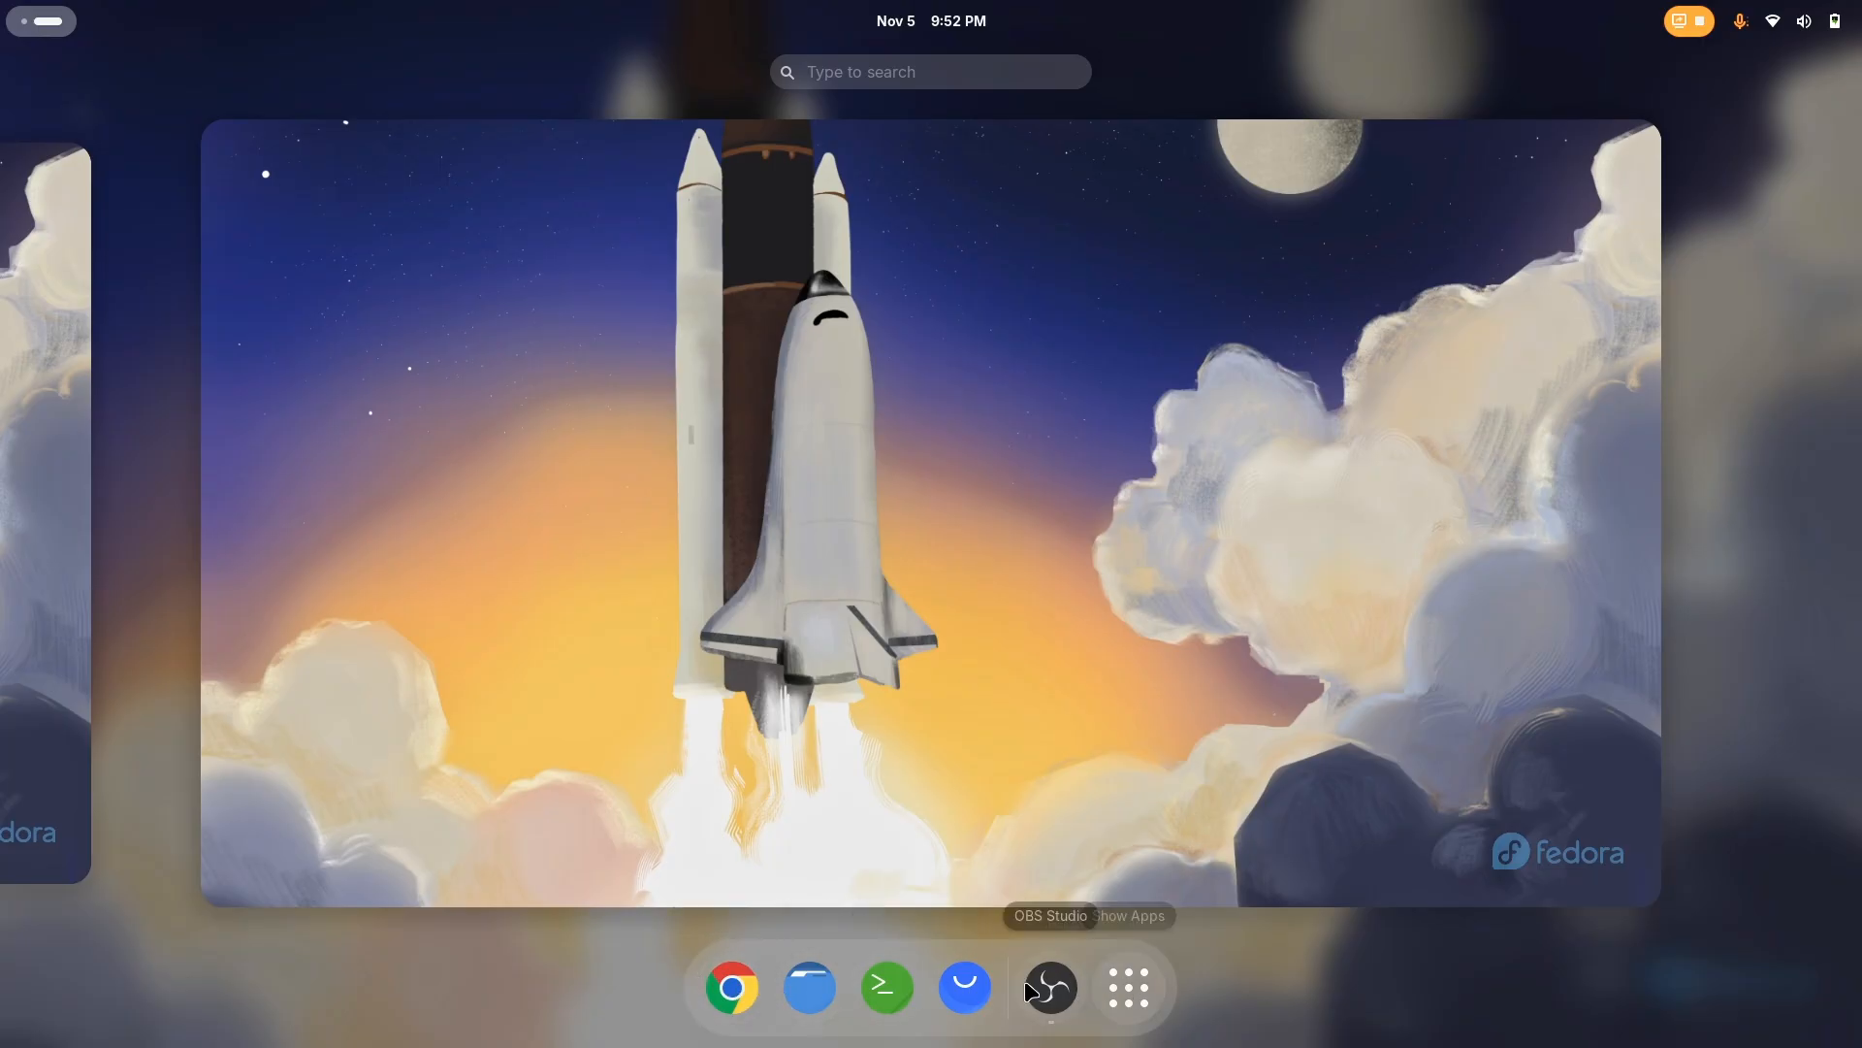
# Open Chrome on a separate workspace from the activities overview and bring its window to the front
pyautogui.moveTo(743, 989); pyautogui.dragTo(813, 551)
pyautogui.scroll(-1, 1151, 849)
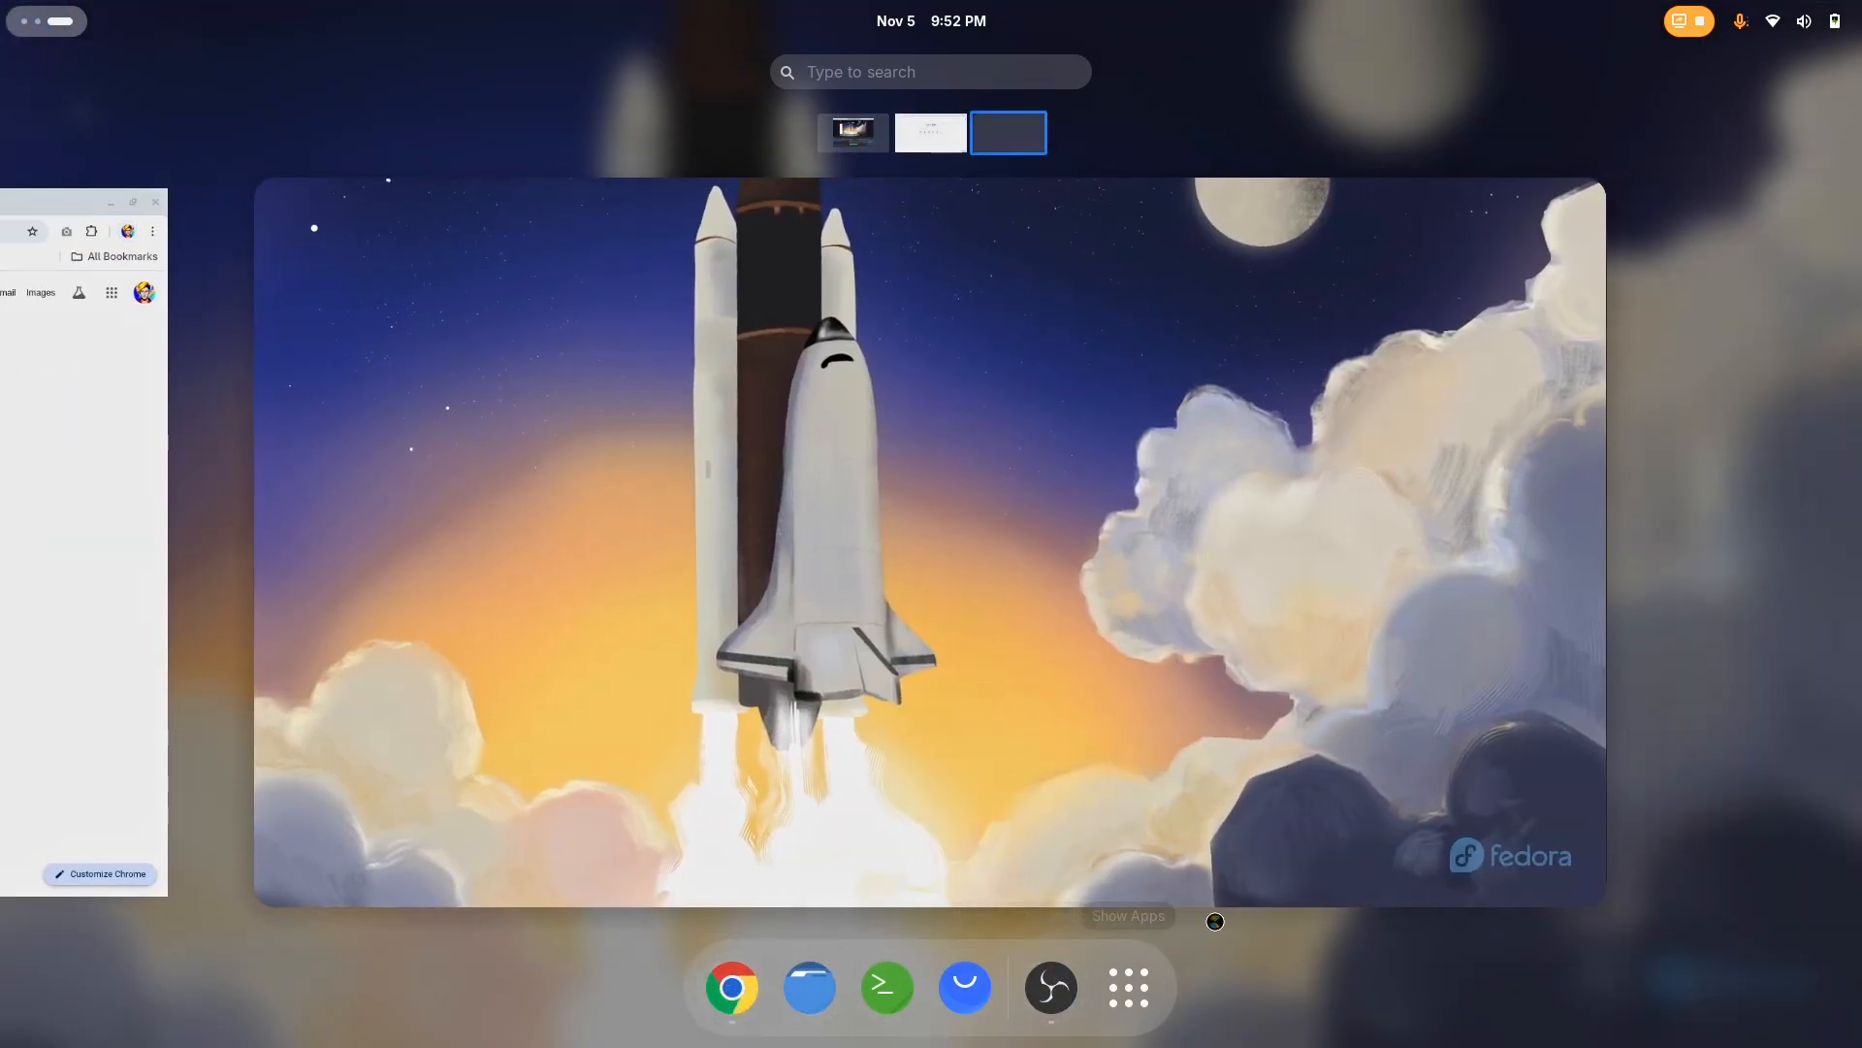
pyautogui.scroll(1, 1044, 819)
pyautogui.click(1085, 599)
pyautogui.click(867, 440)
# Find the "Wallpapers - Google Drive" suggestion with the query "wall" and open that folder
pyautogui.write('wall')
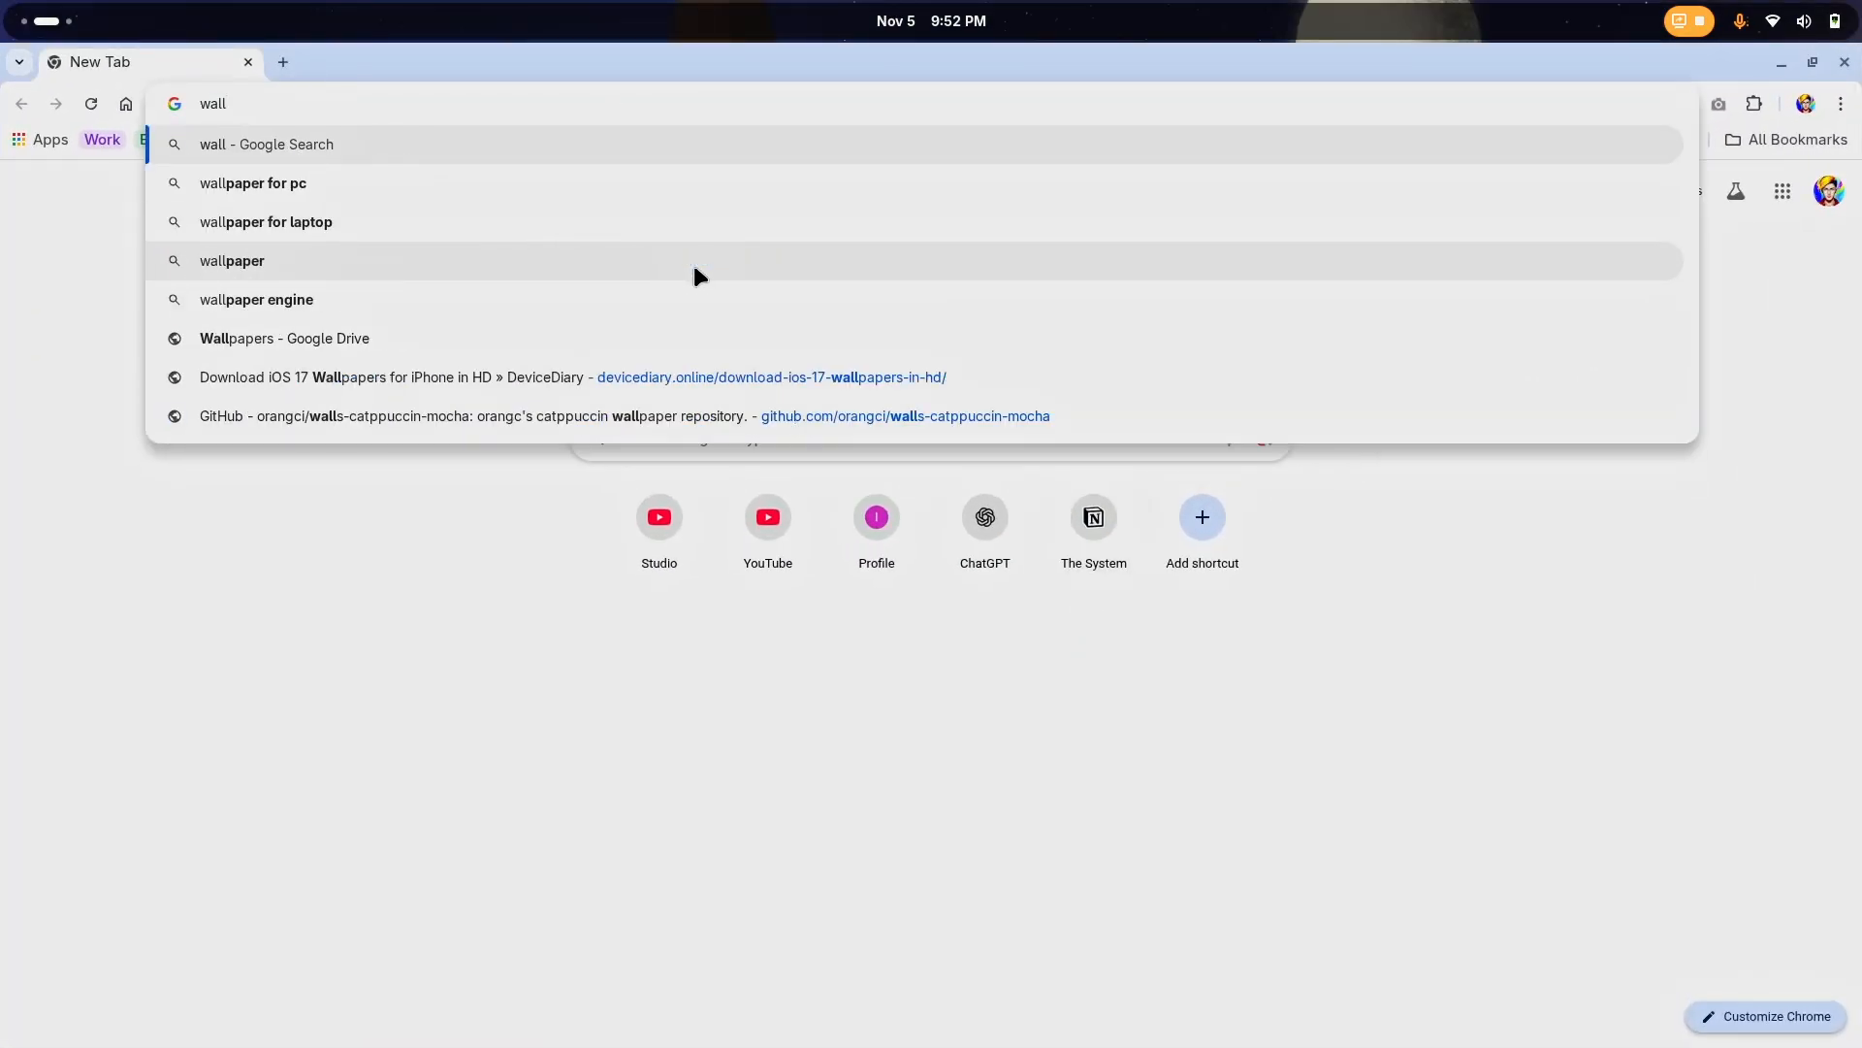
pyautogui.press('Up')
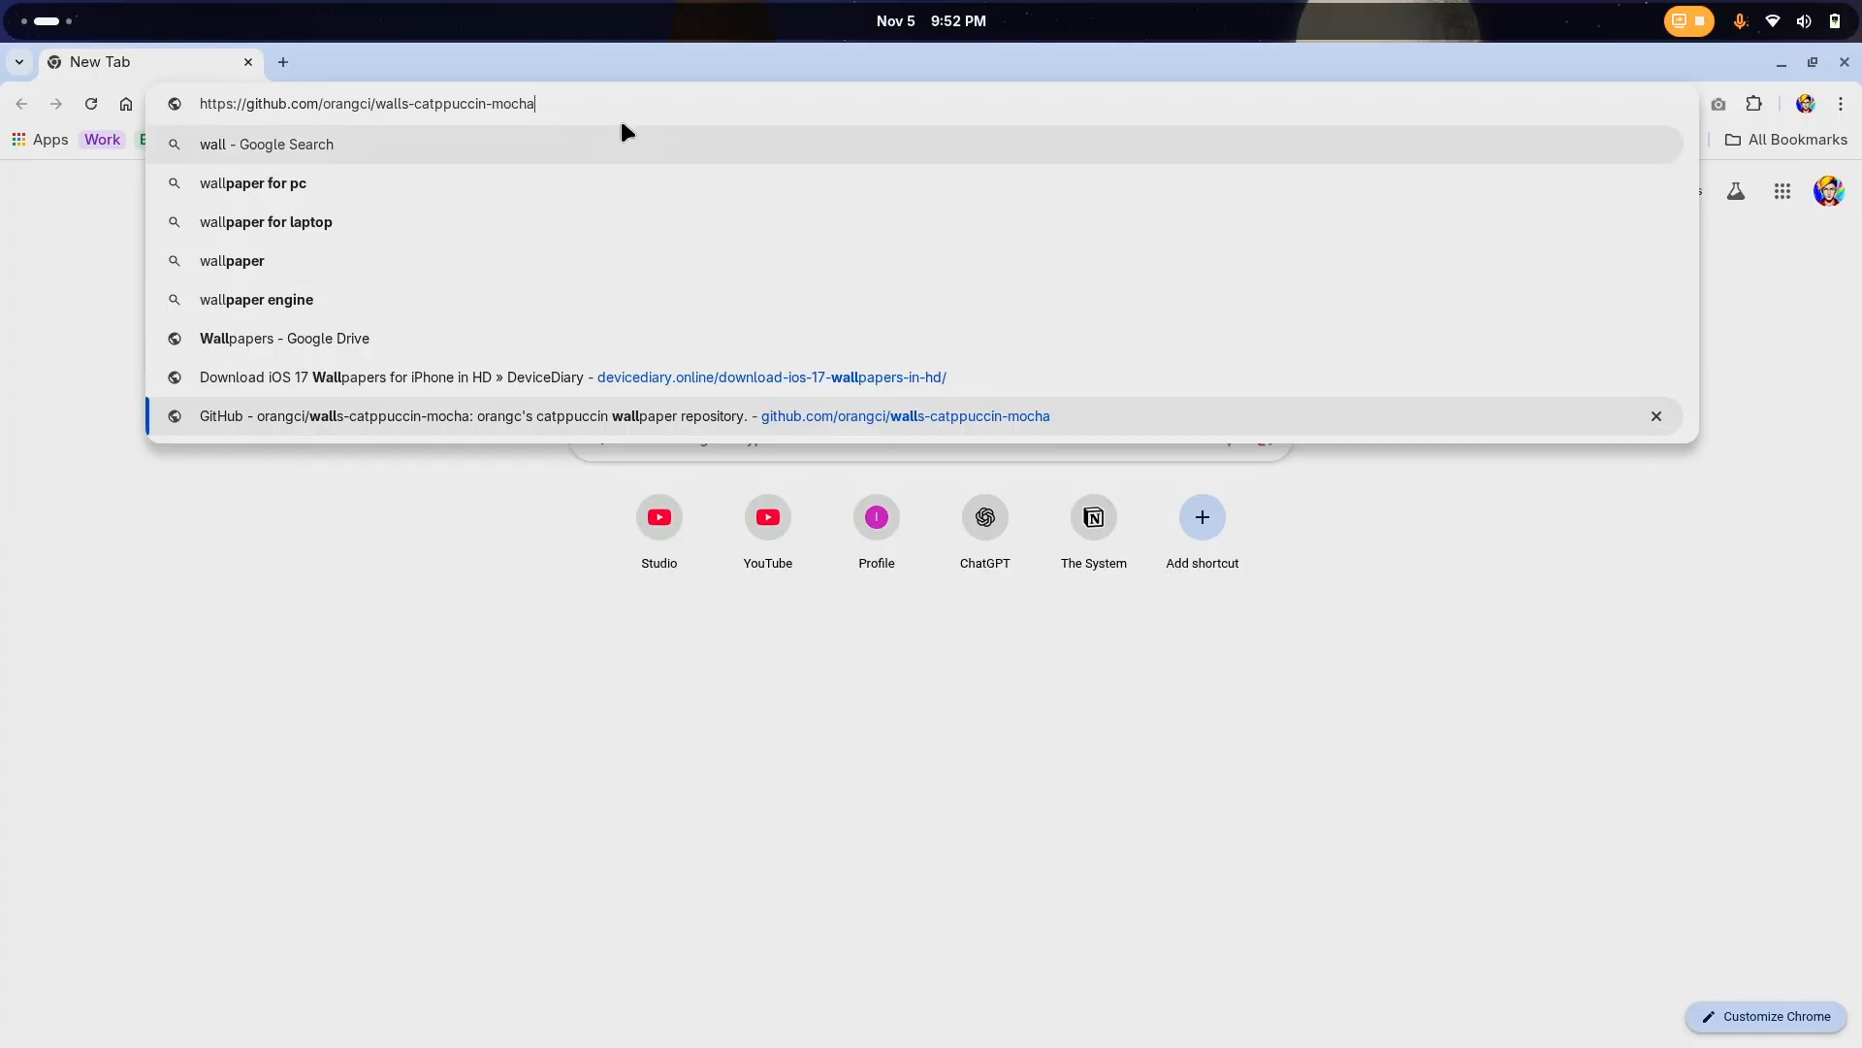
pyautogui.press('Up')
pyautogui.press('Up')
pyautogui.press('Return')
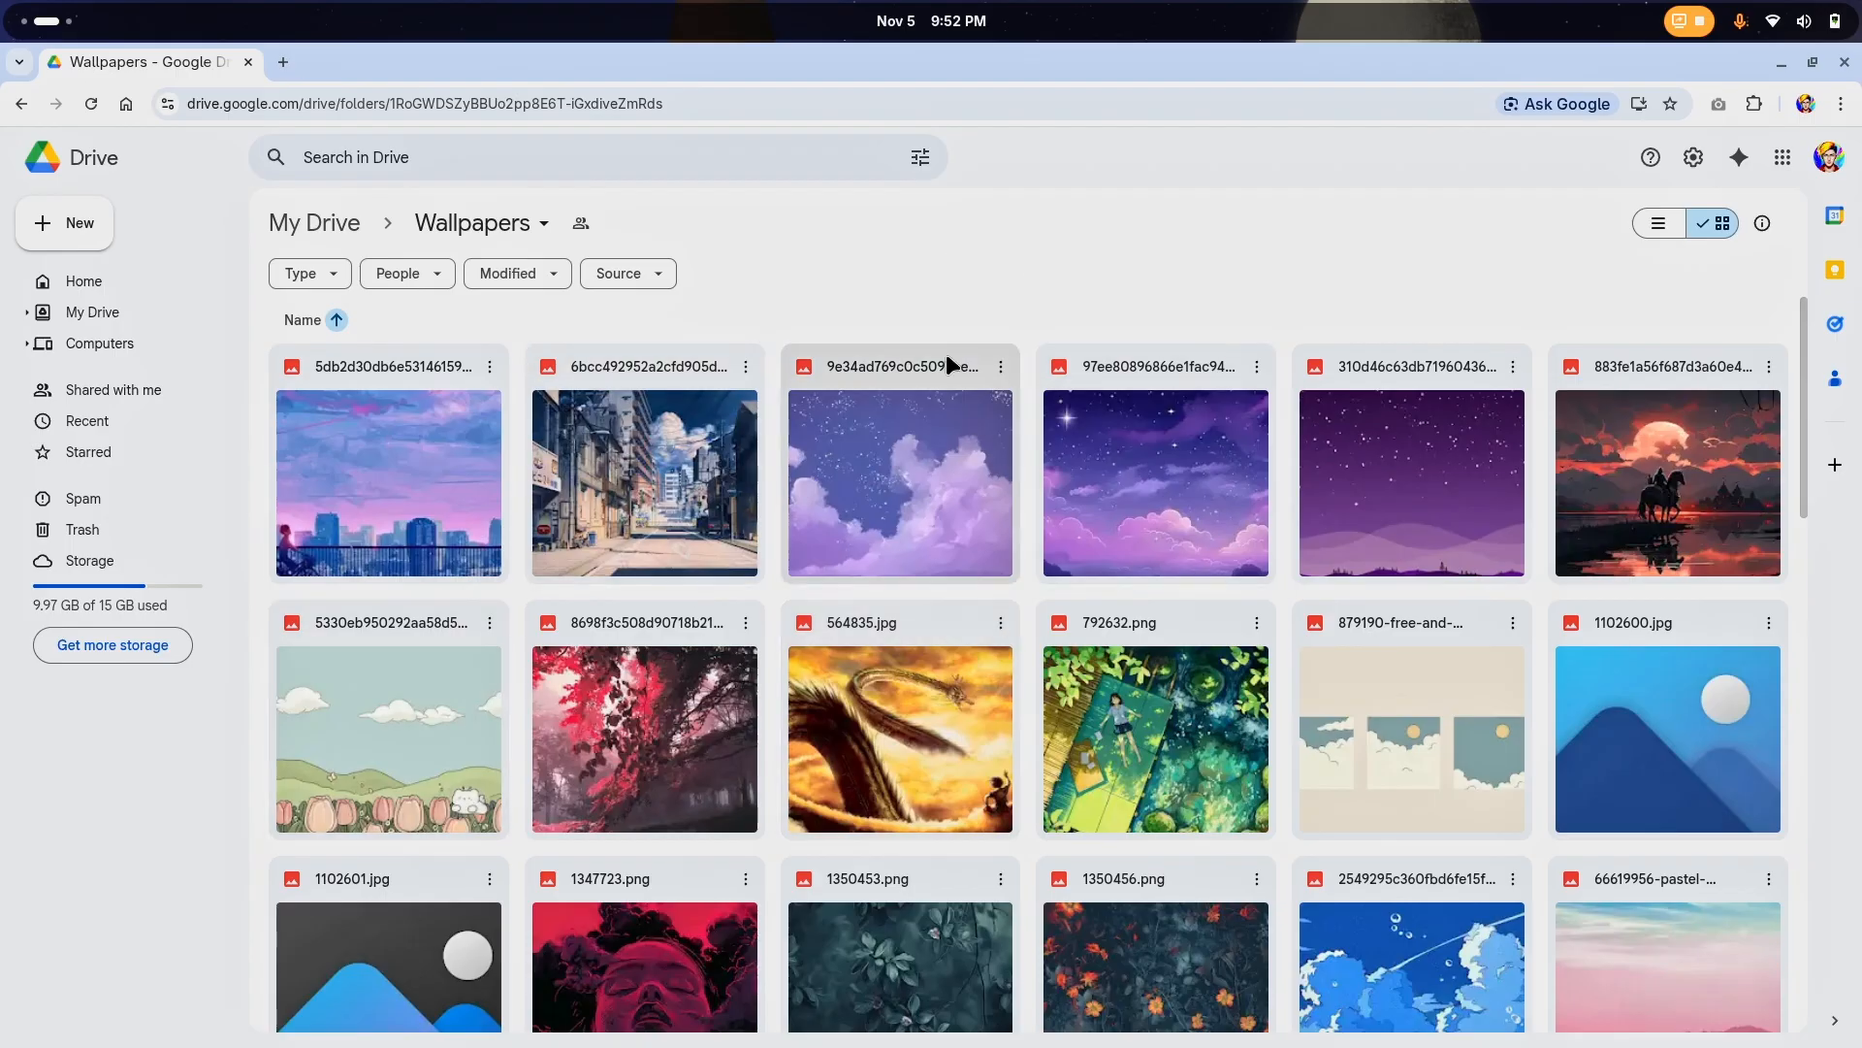
# Download the airplane-over-clouds wallpaper, whose file name starts with 461788486, from the Wallpapers folder
pyautogui.scroll(-2, 1145, 456)
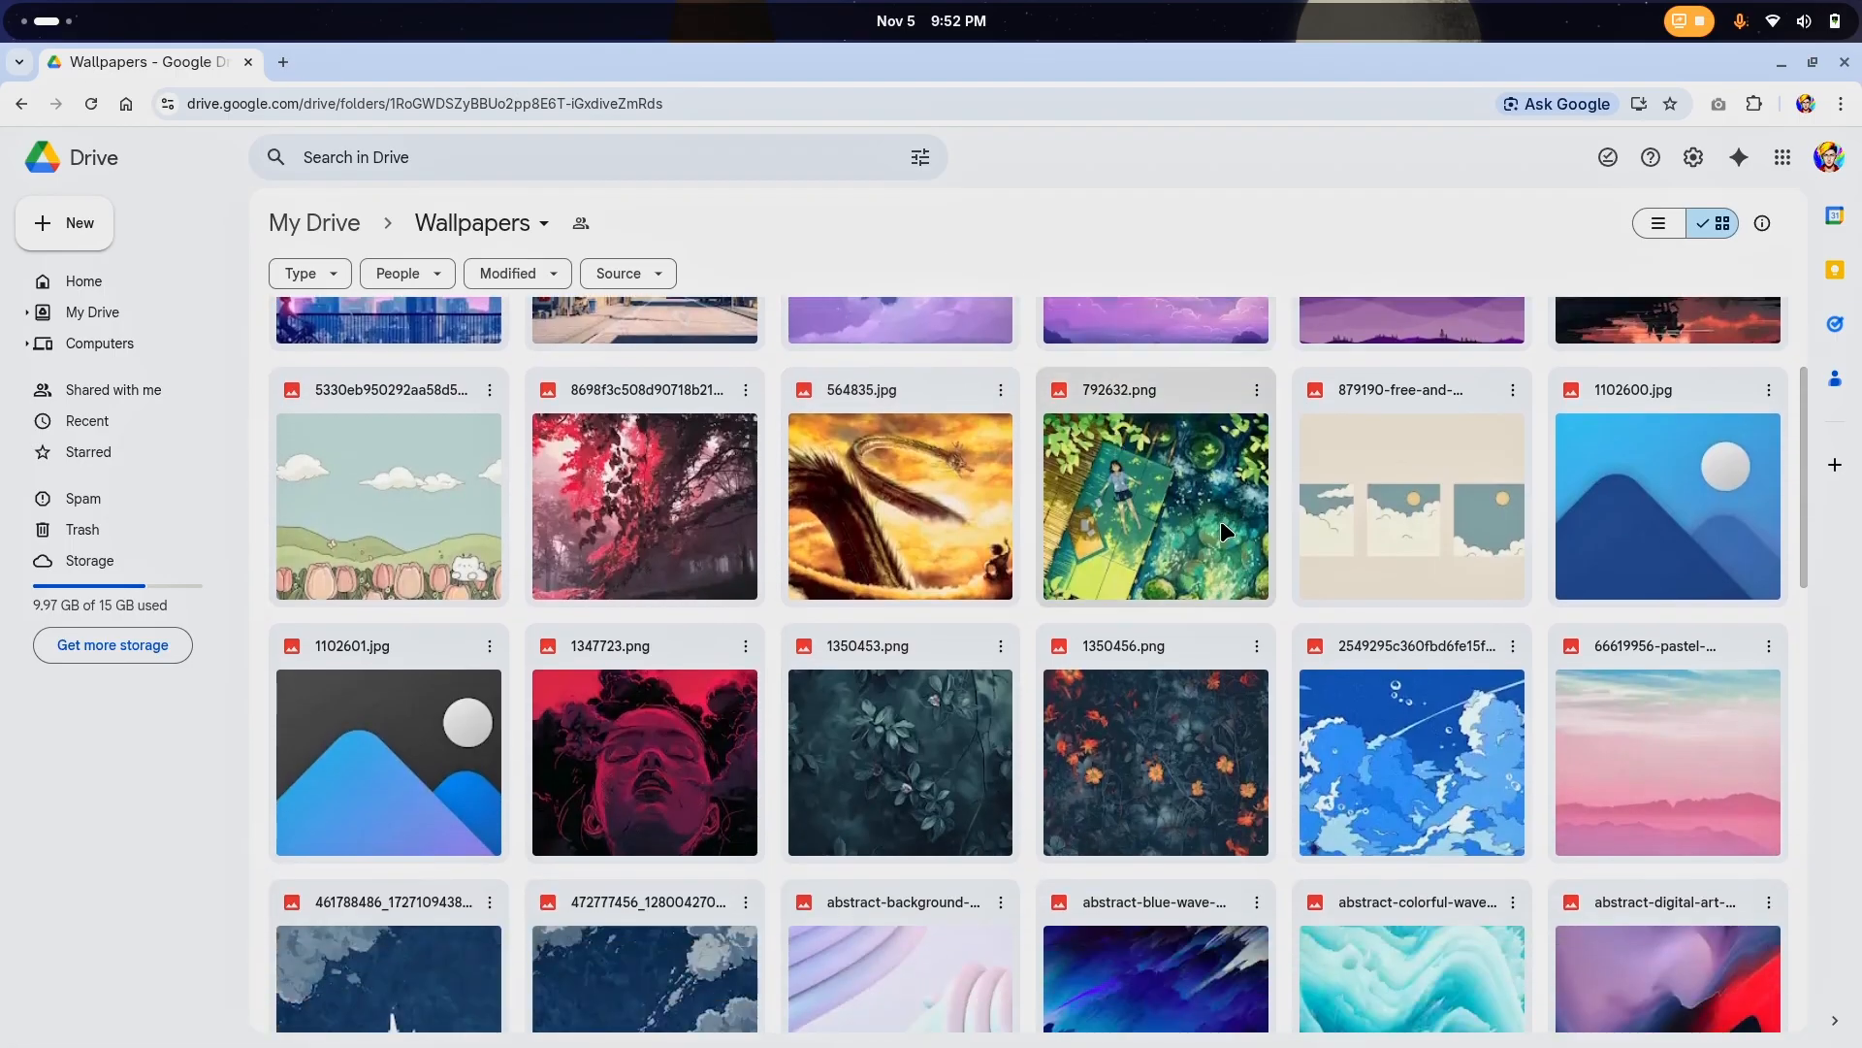
pyautogui.scroll(-6, 1219, 528)
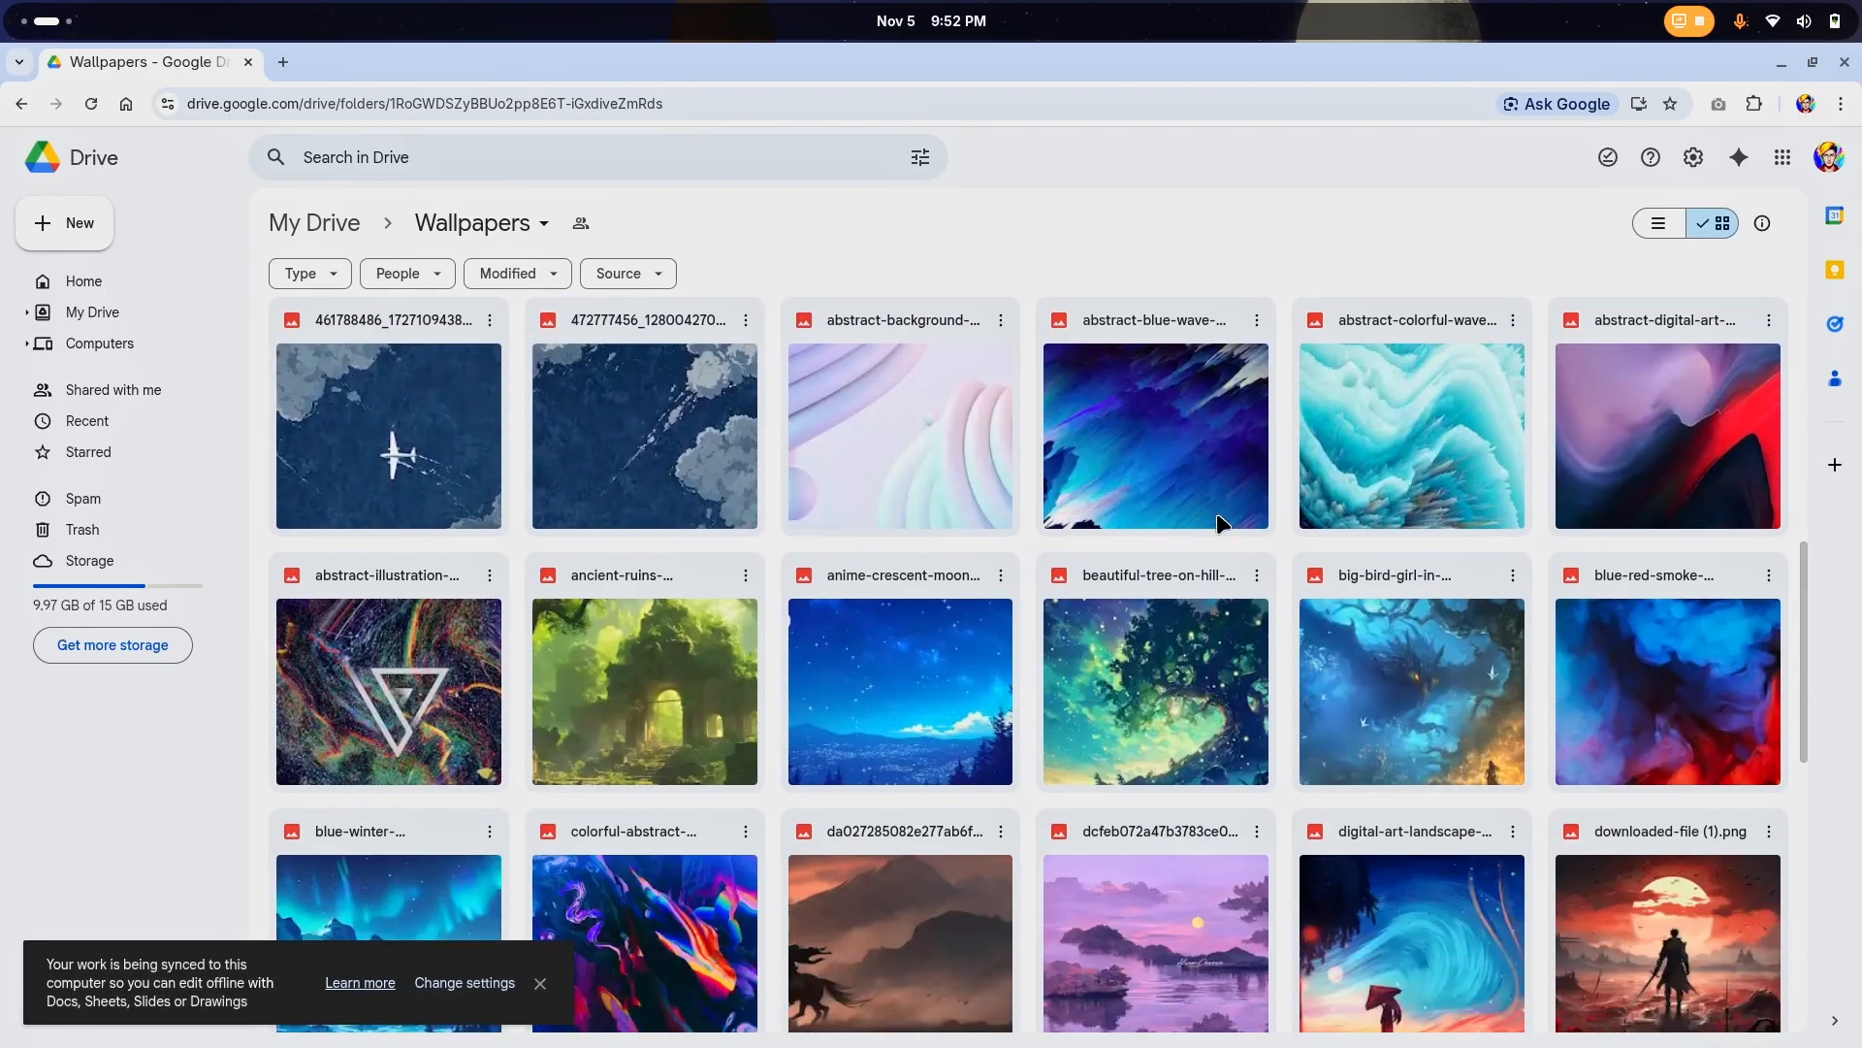
pyautogui.scroll(1, 1220, 524)
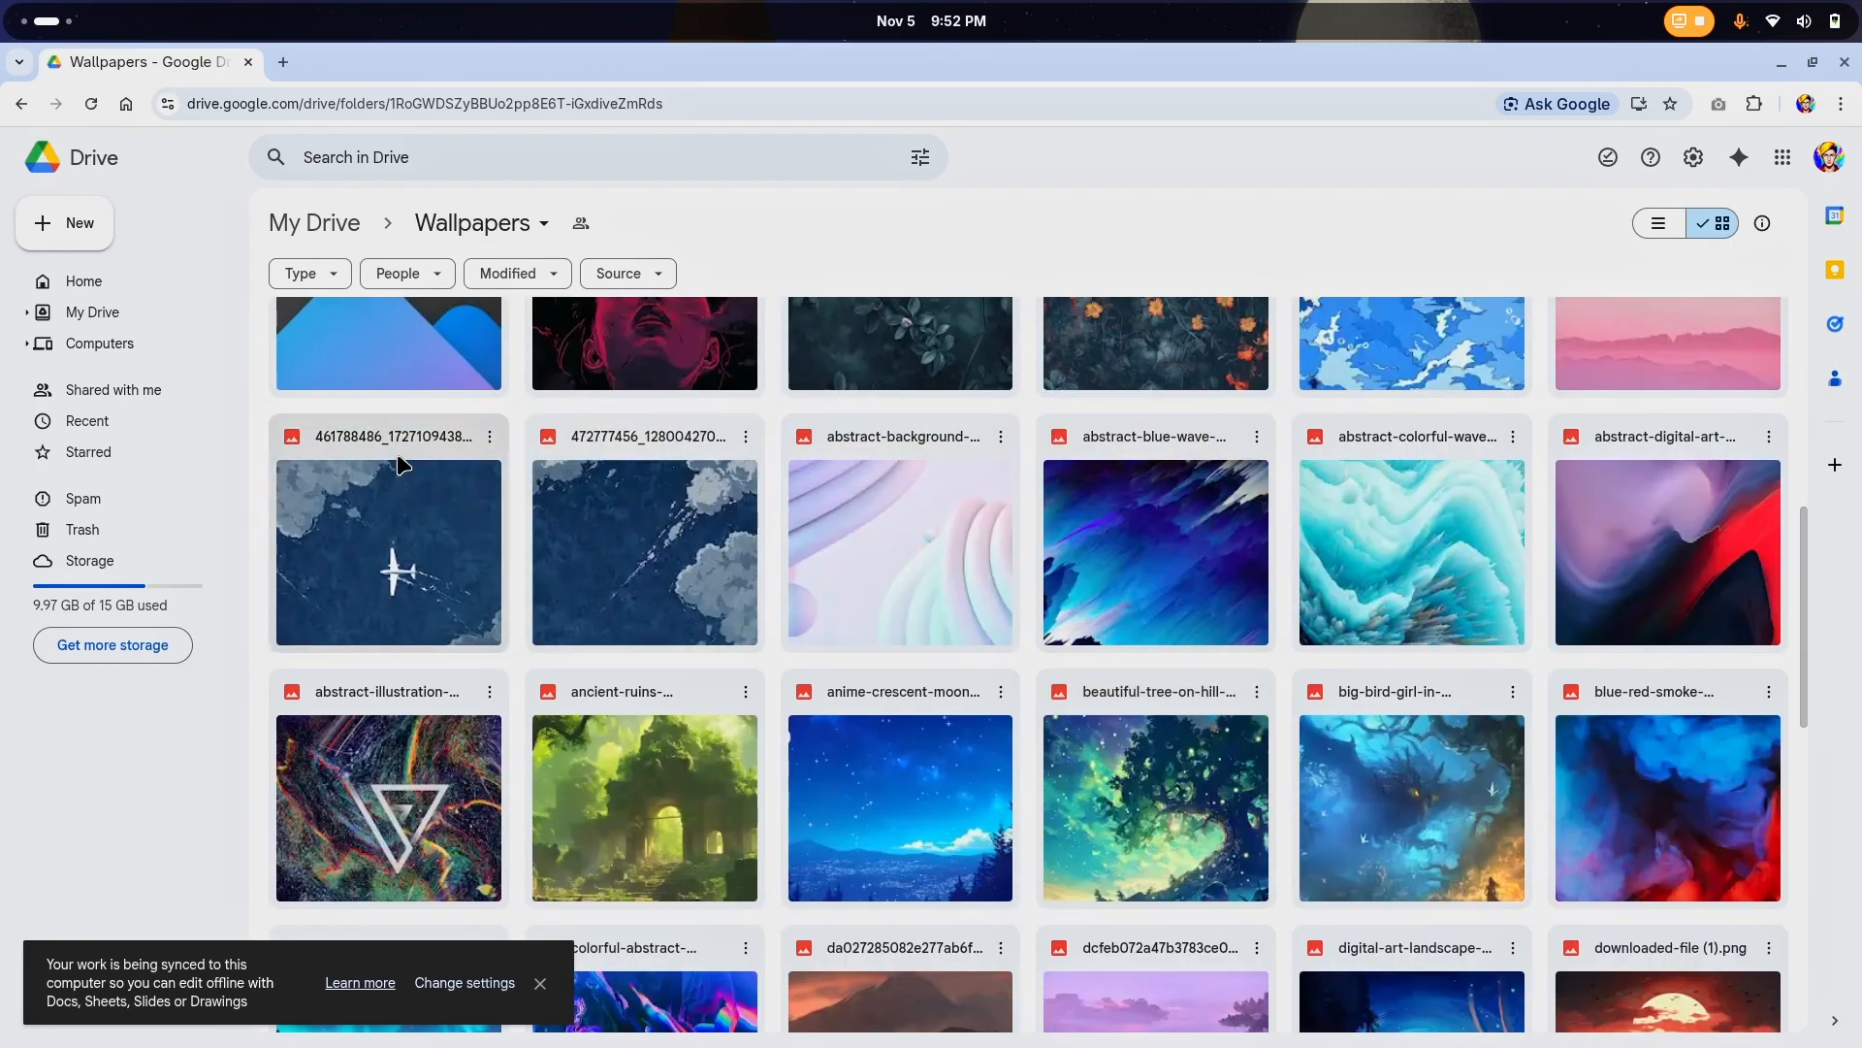
pyautogui.click(490, 436)
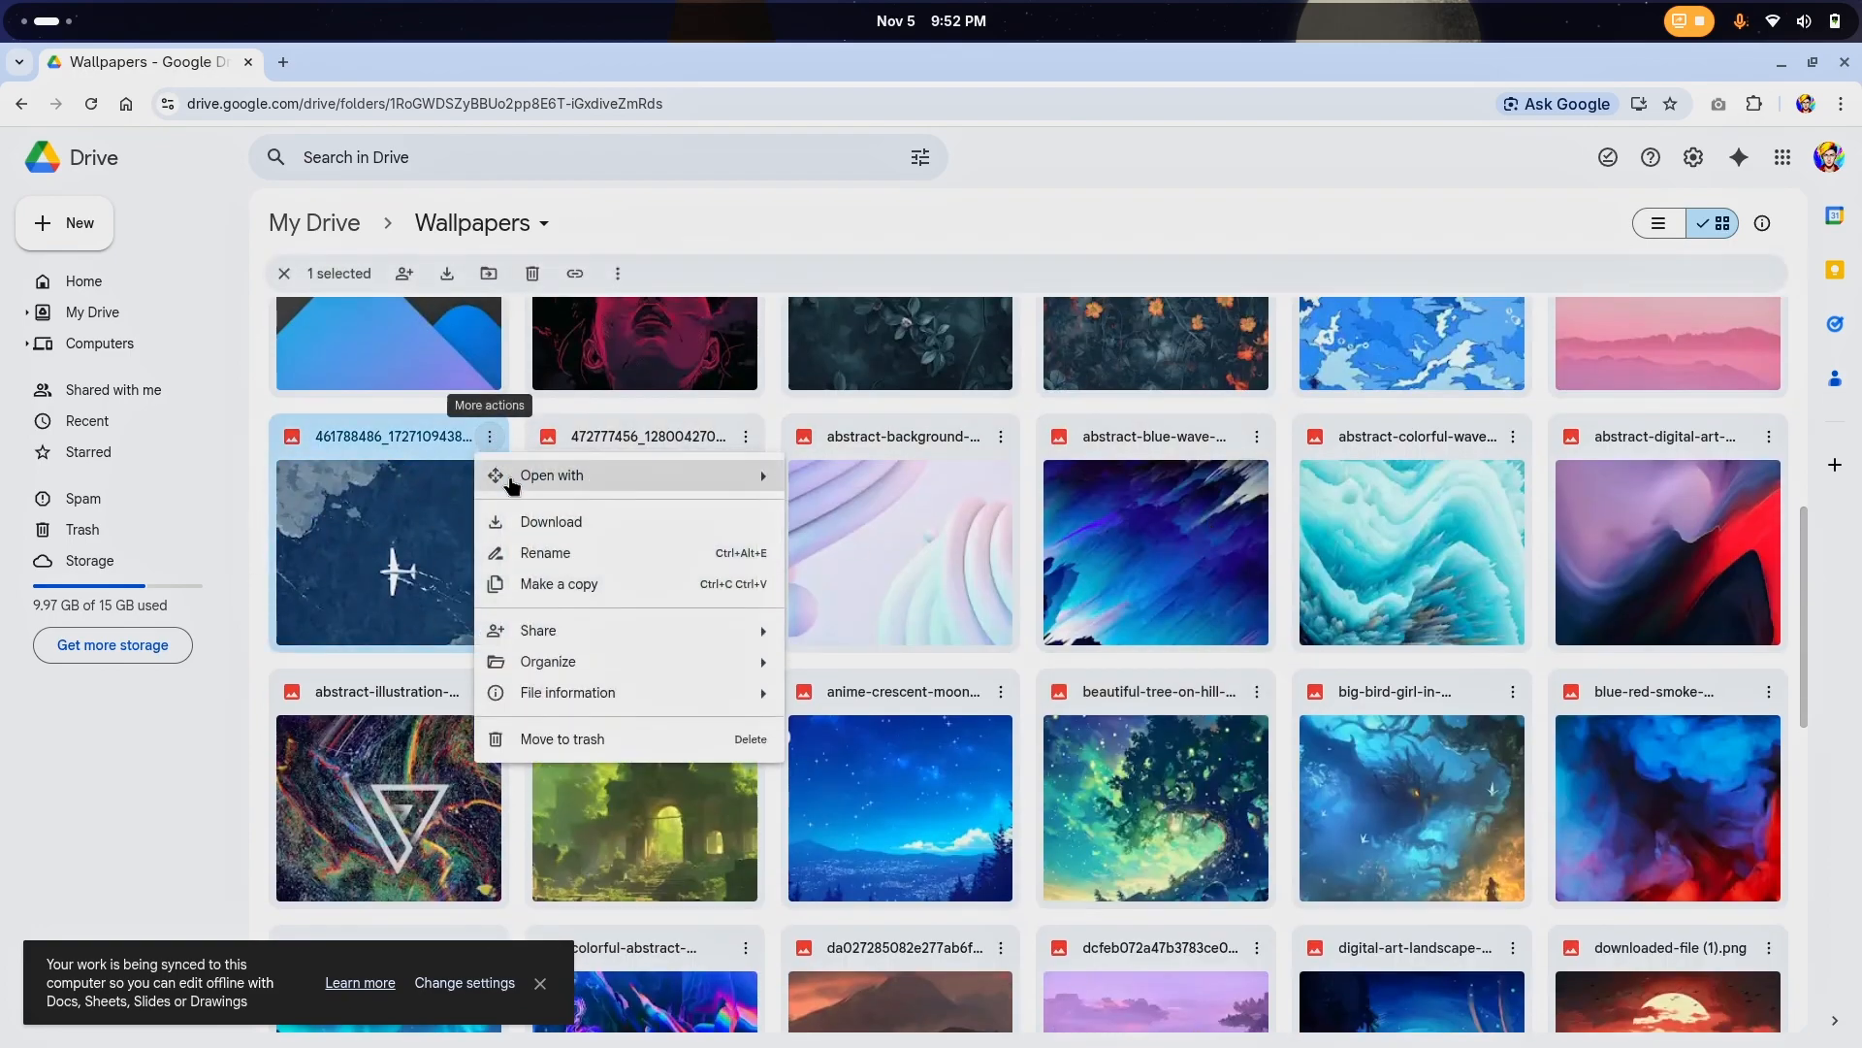
# Preview the 66619956-pastel-minimalist and beautiful-tree-on-hill wallpapers at full size, closing each preview
pyautogui.scroll(-1, 1544, 578)
pyautogui.scroll(4, 1544, 576)
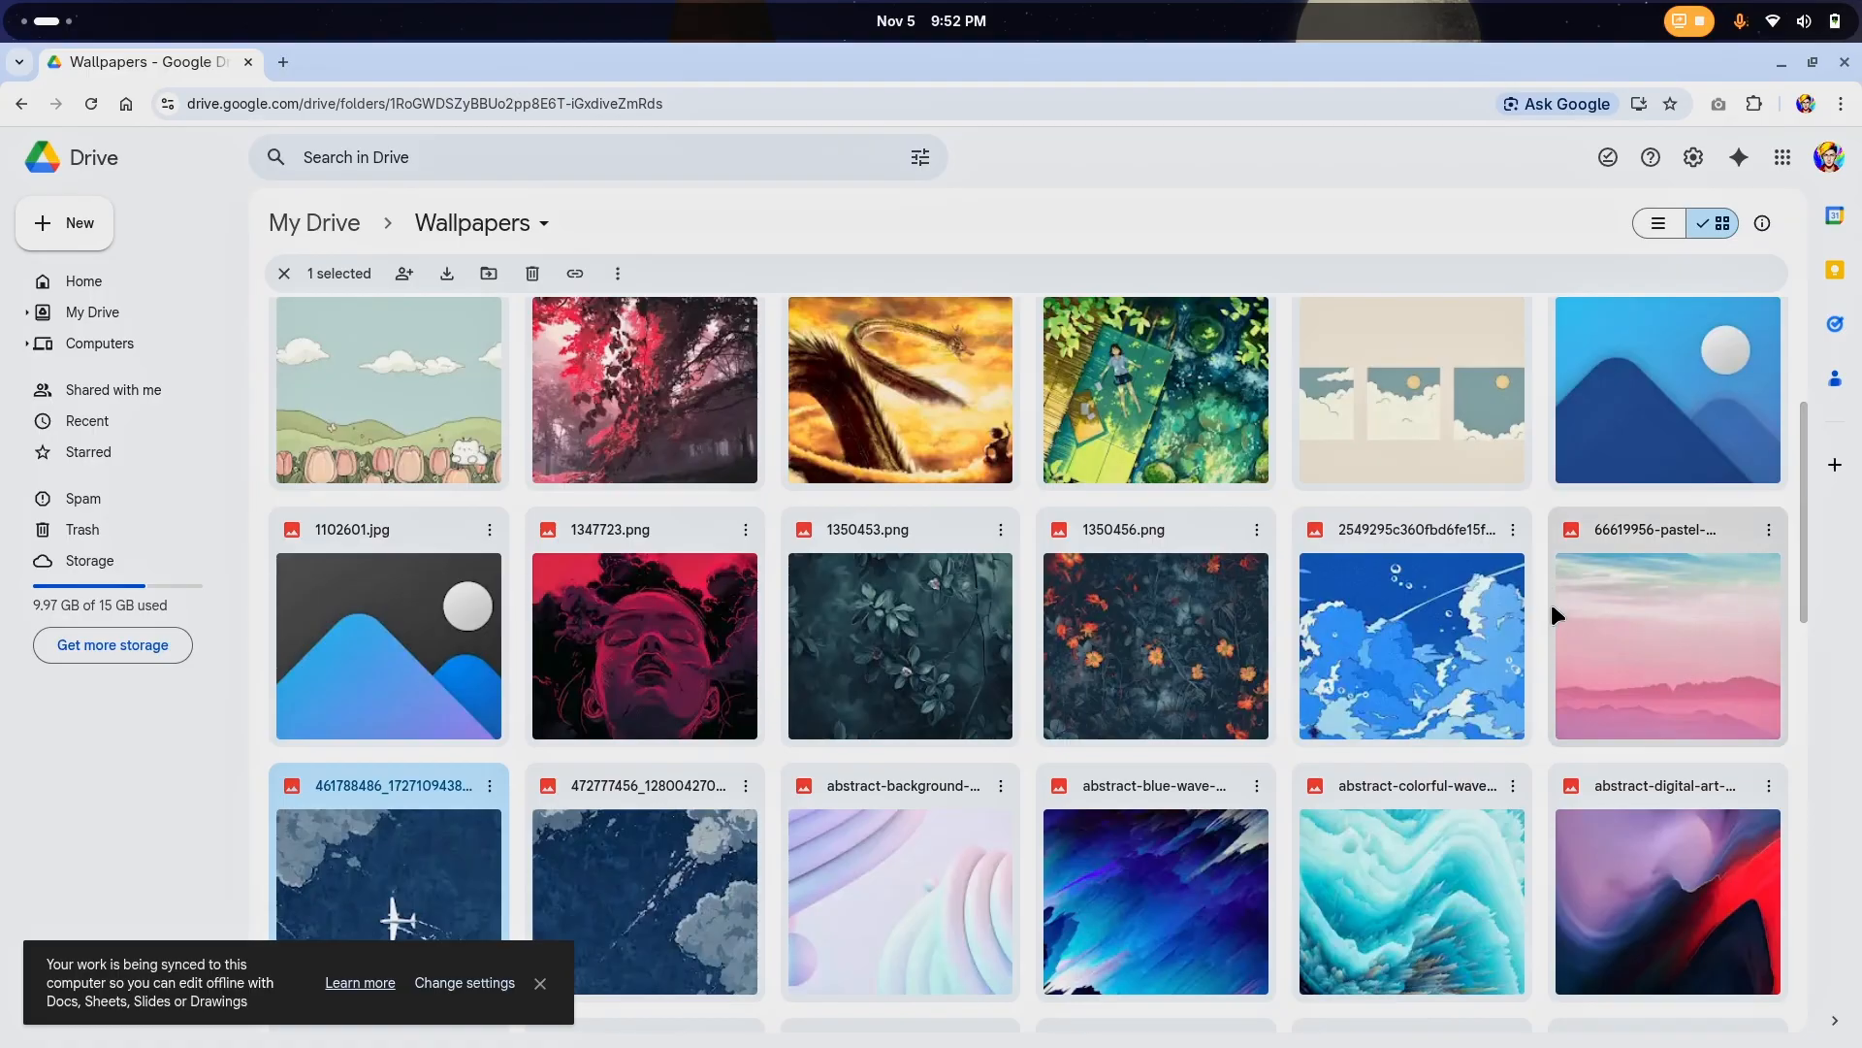
pyautogui.click(1633, 656)
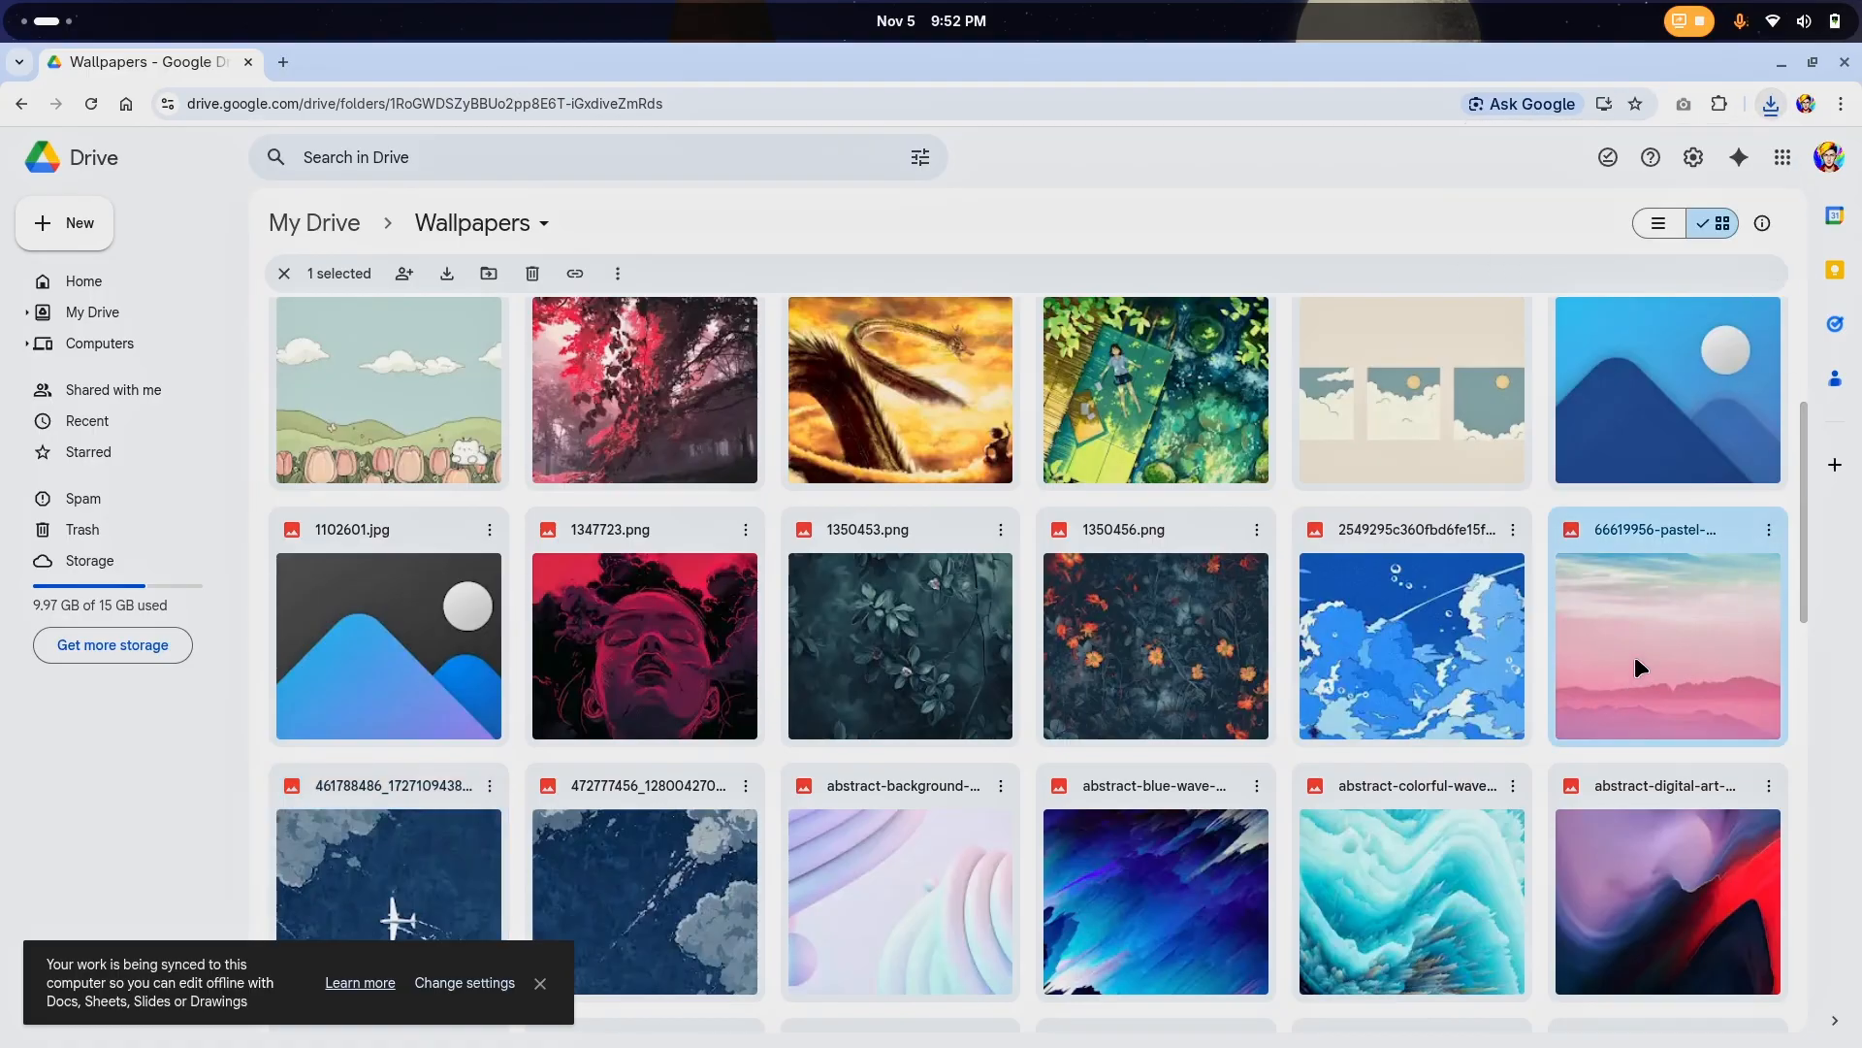
pyautogui.doubleClick(1641, 656)
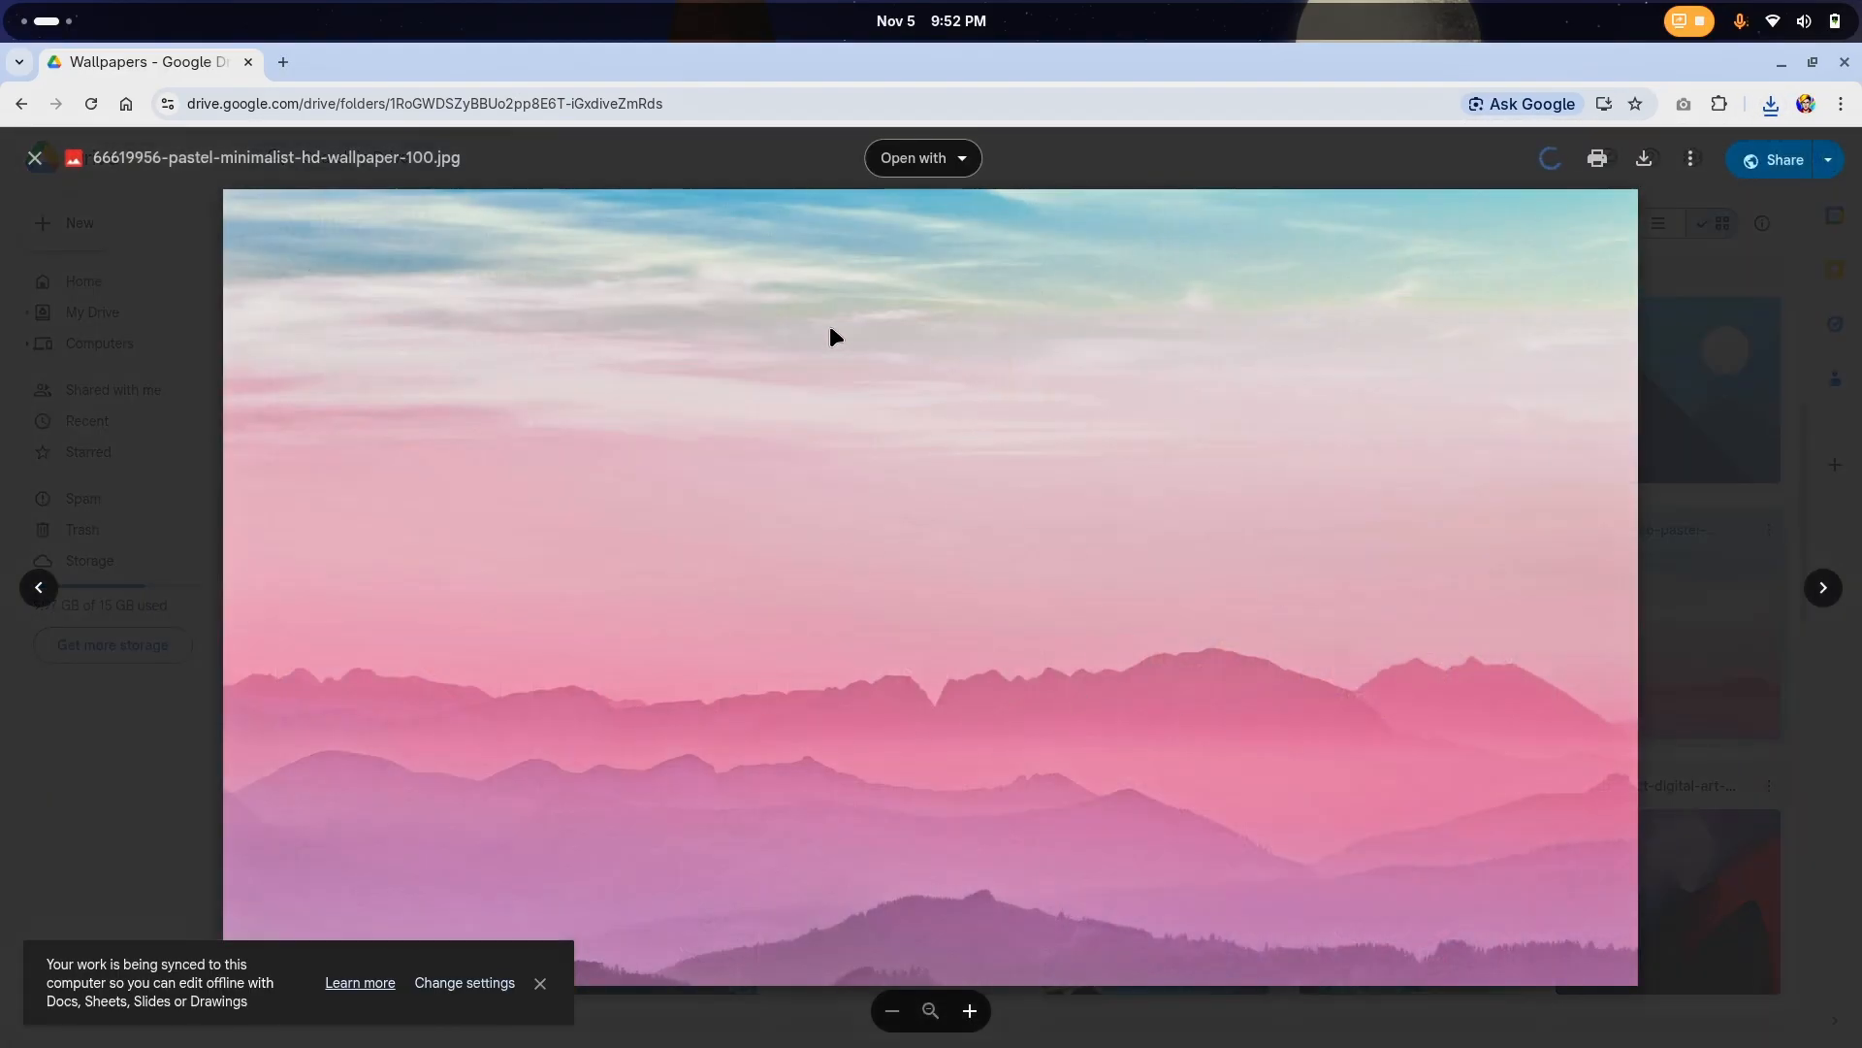
pyautogui.press('Escape')
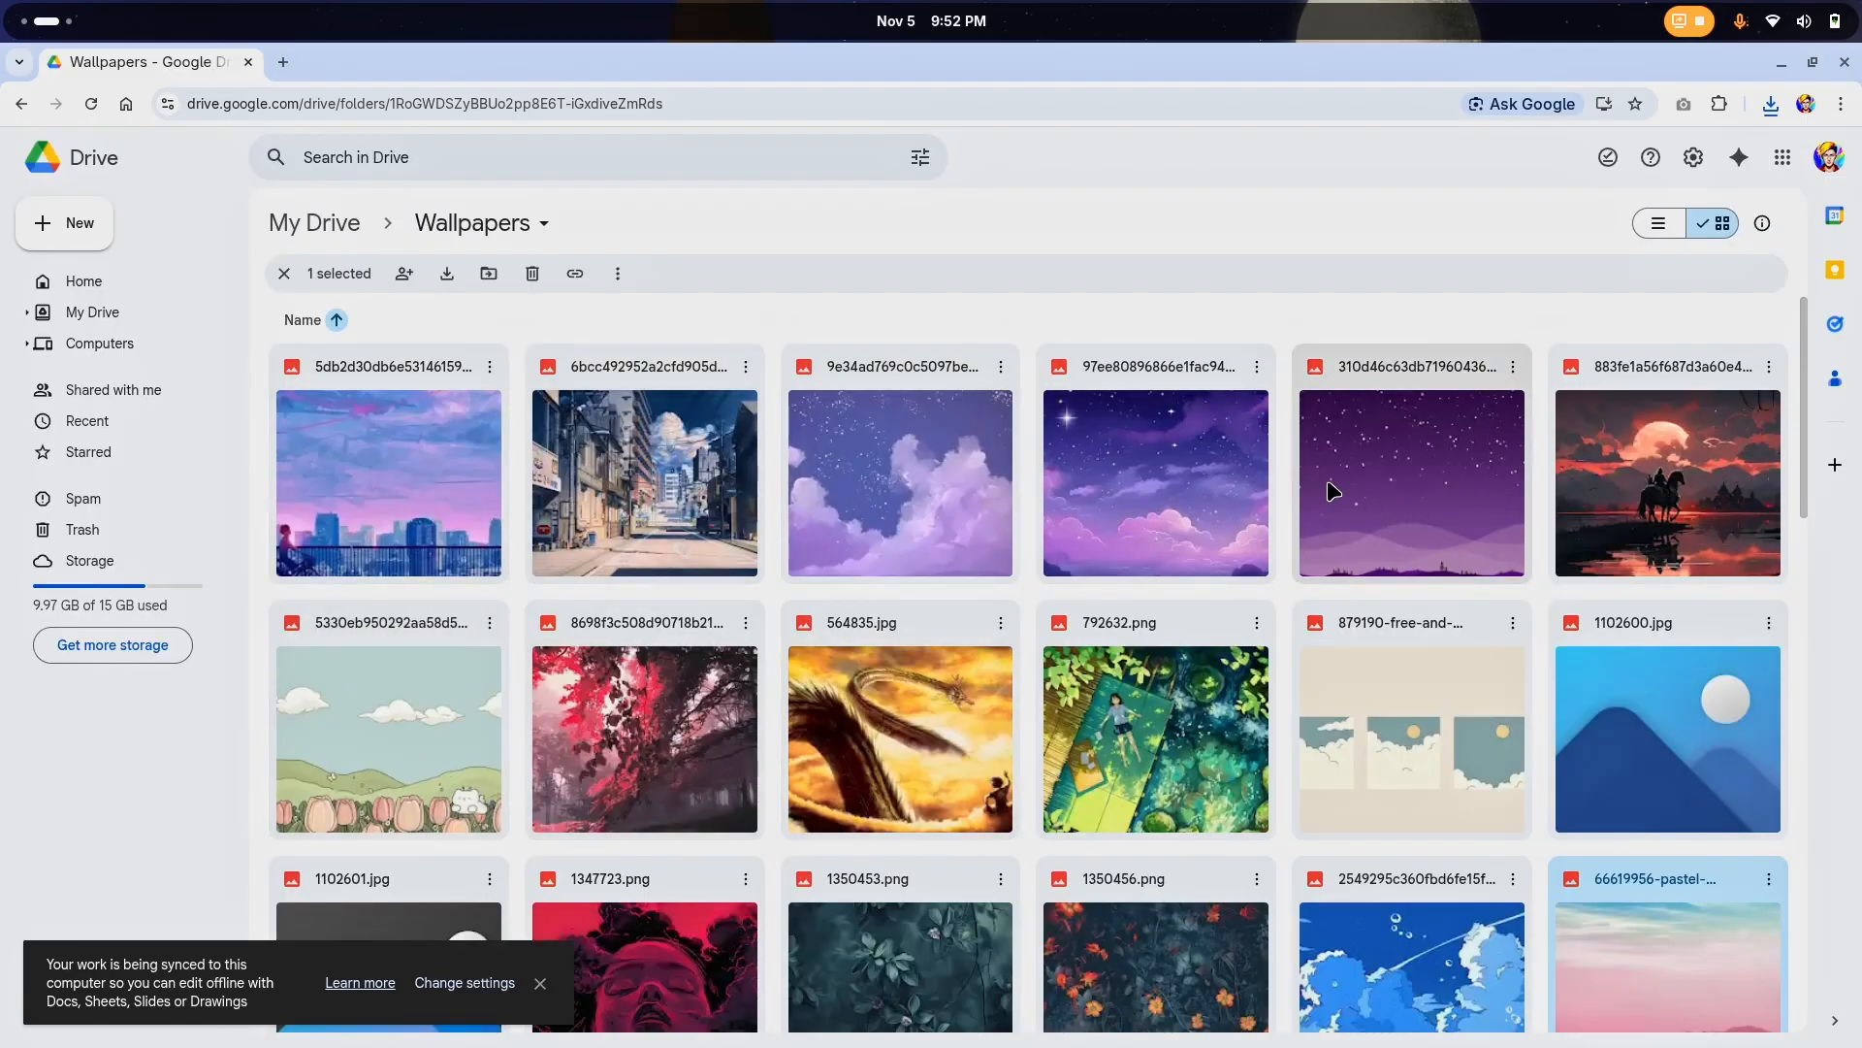
pyautogui.scroll(-4, 1463, 511)
pyautogui.scroll(-5, 1068, 572)
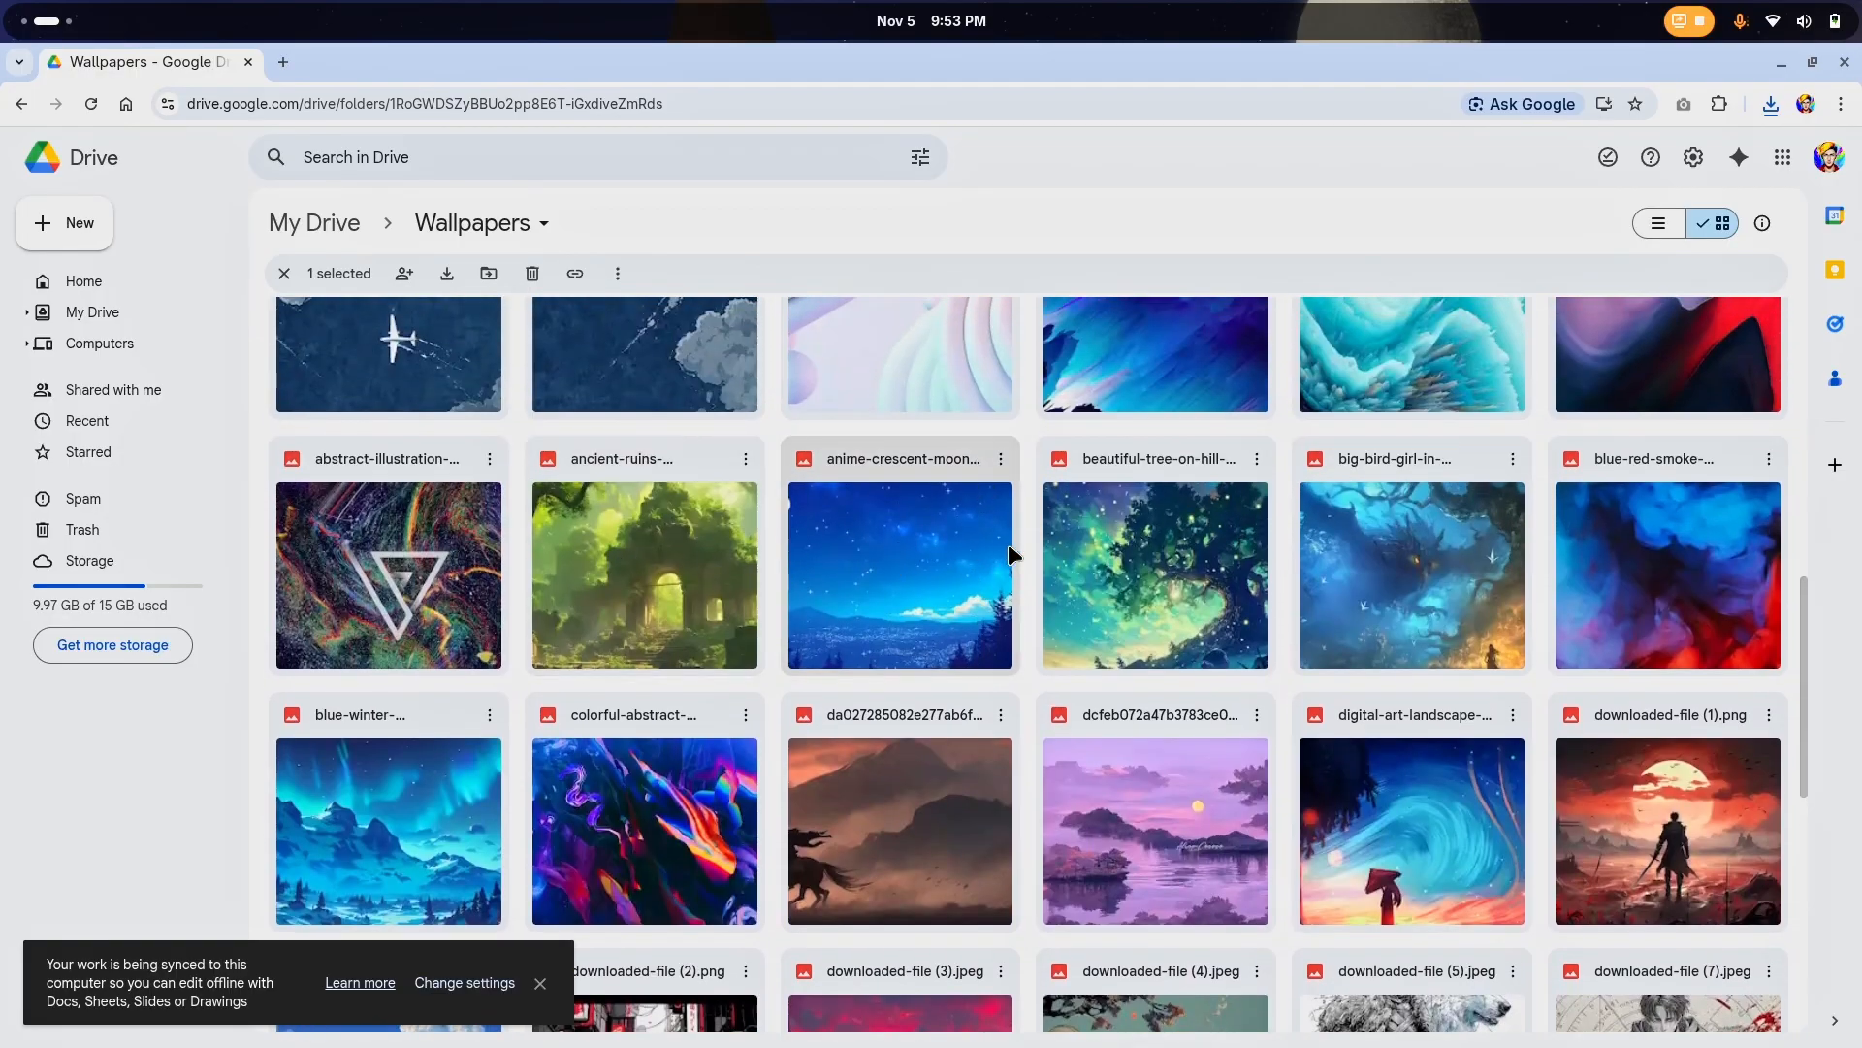
pyautogui.doubleClick(1141, 597)
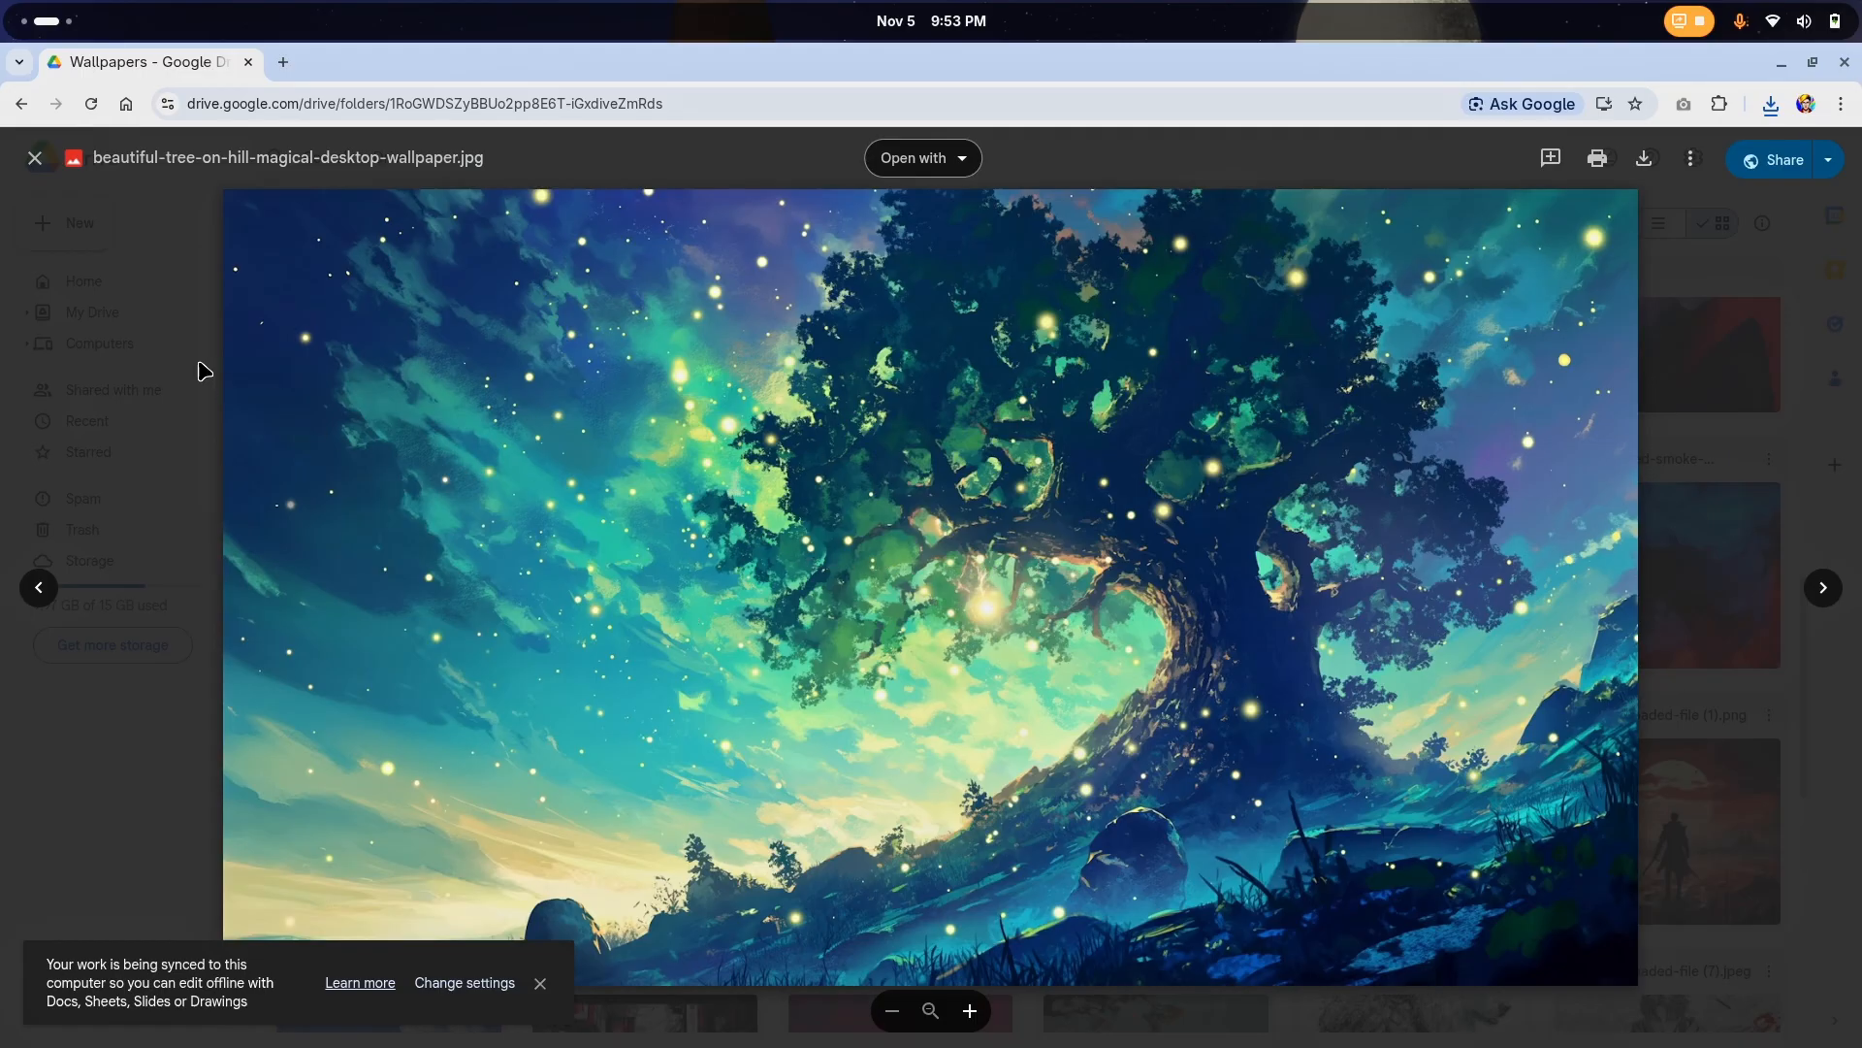
pyautogui.click(35, 157)
# Browse further through the Wallpapers folder and download kv3o721sr2u51.jpg
pyautogui.scroll(-3, 978, 546)
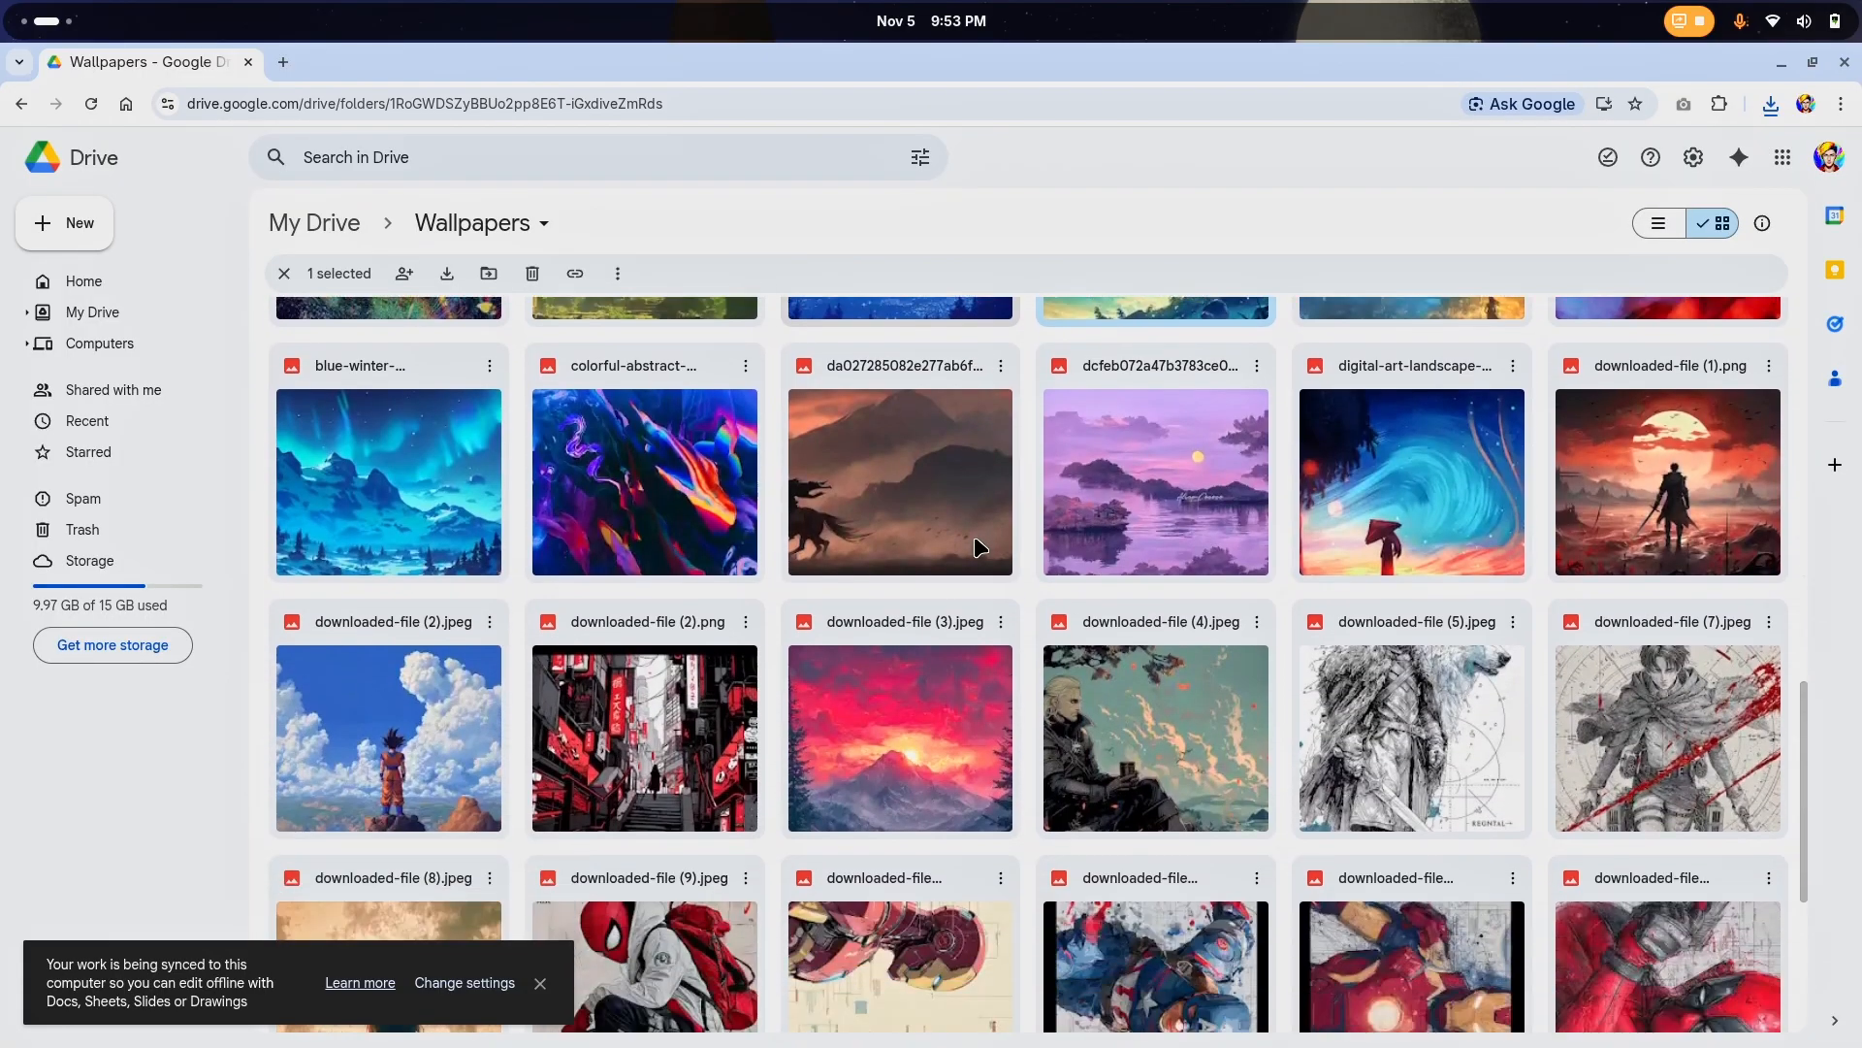
pyautogui.scroll(-6, 977, 546)
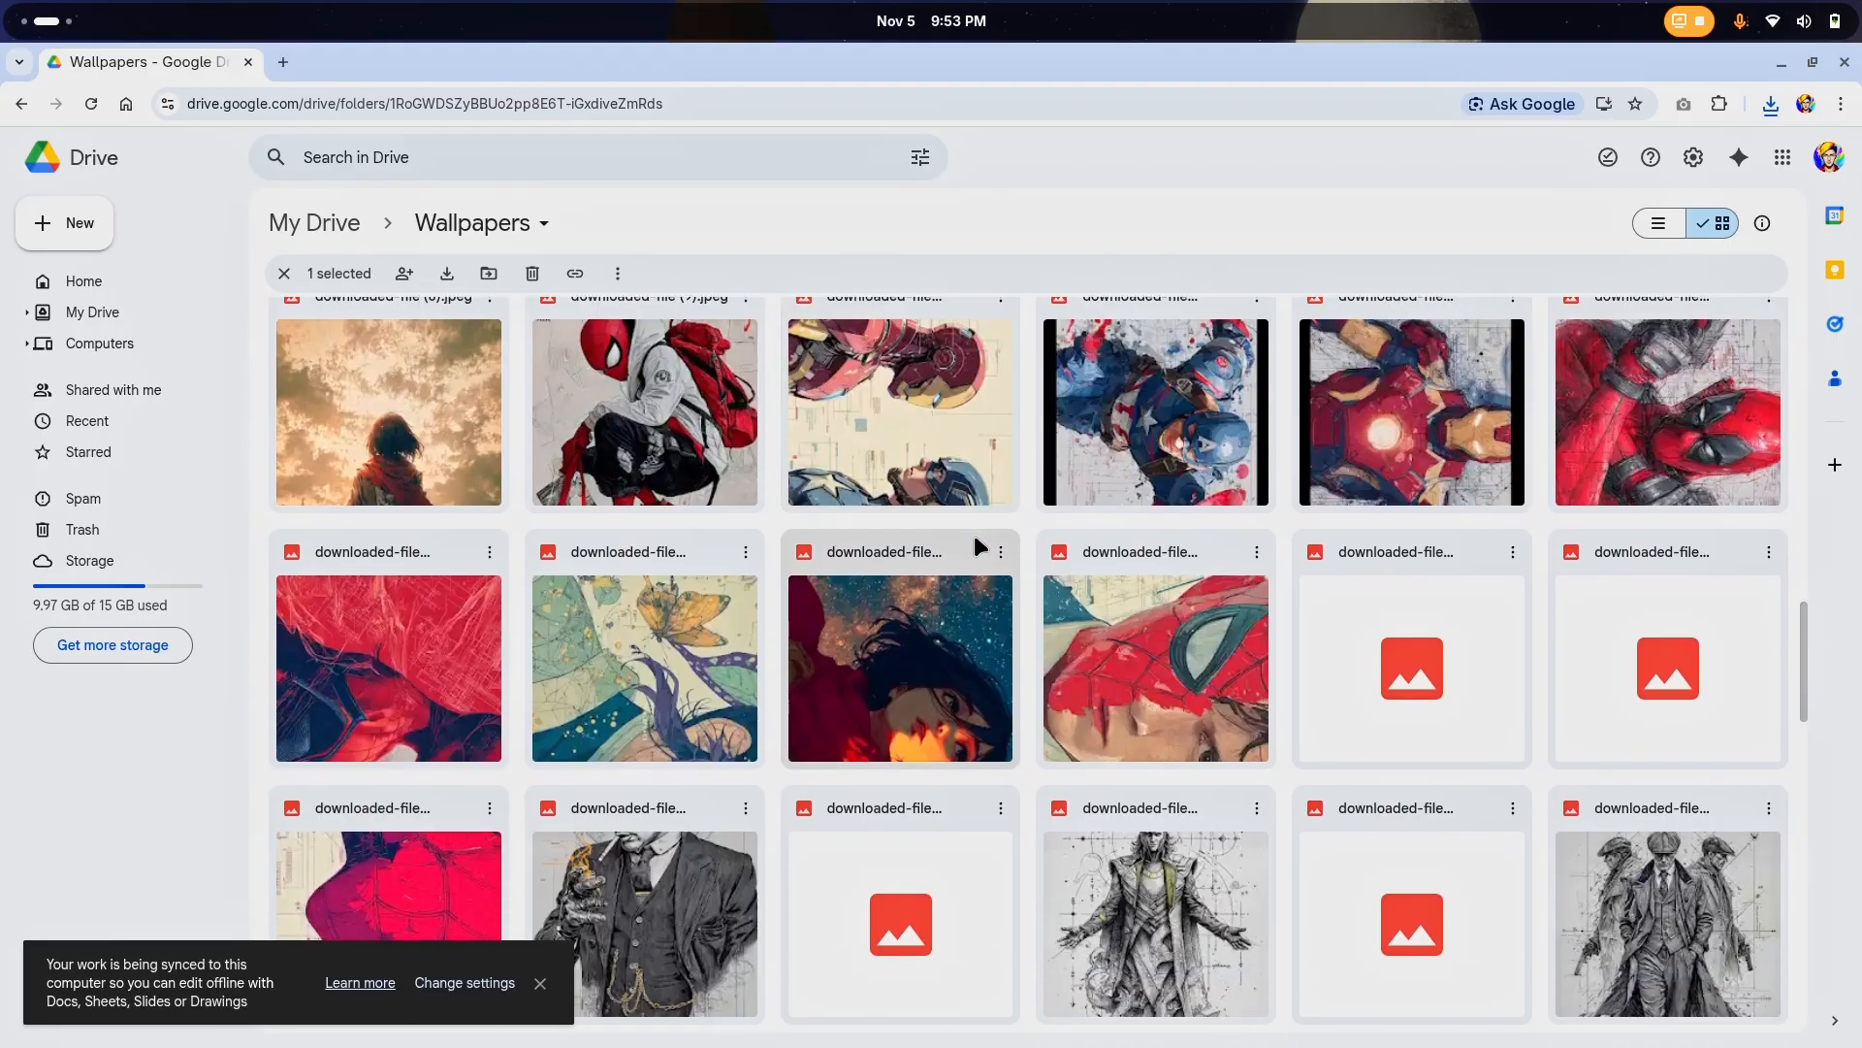
pyautogui.scroll(-10, 976, 546)
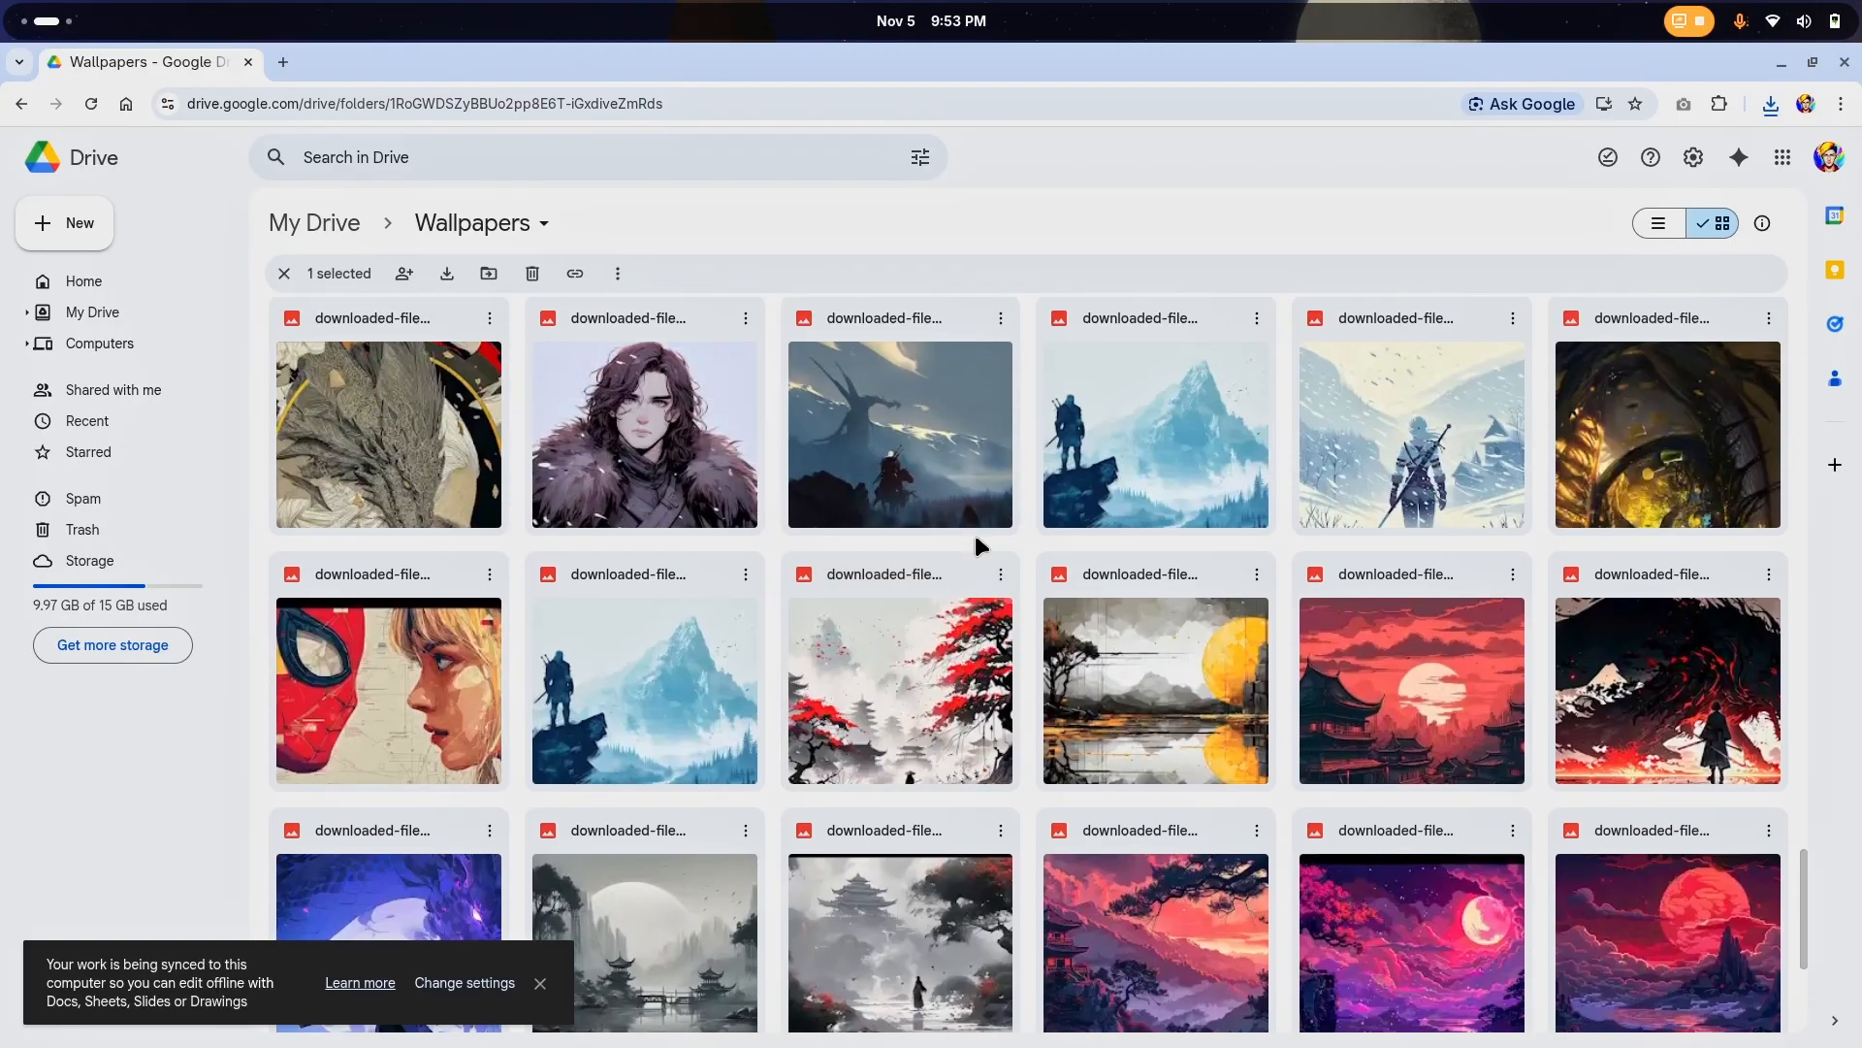
pyautogui.scroll(-4, 975, 536)
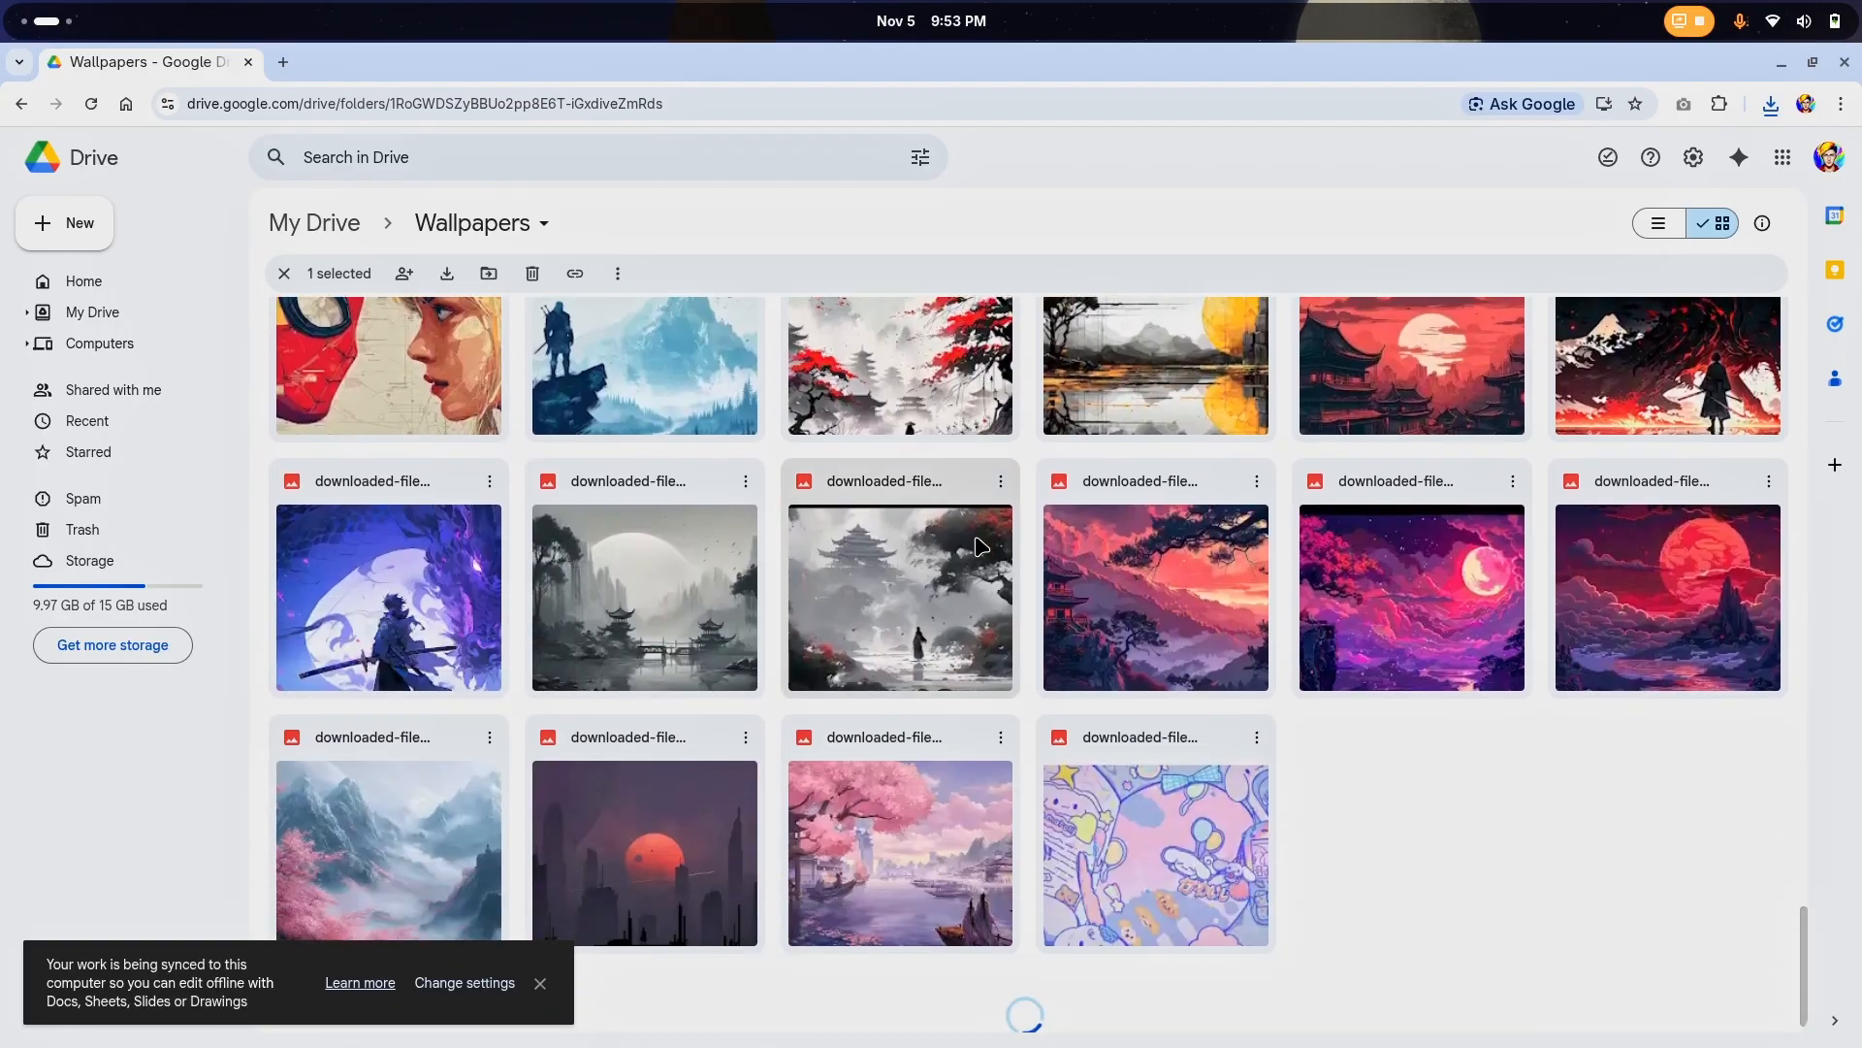
pyautogui.scroll(-6, 978, 547)
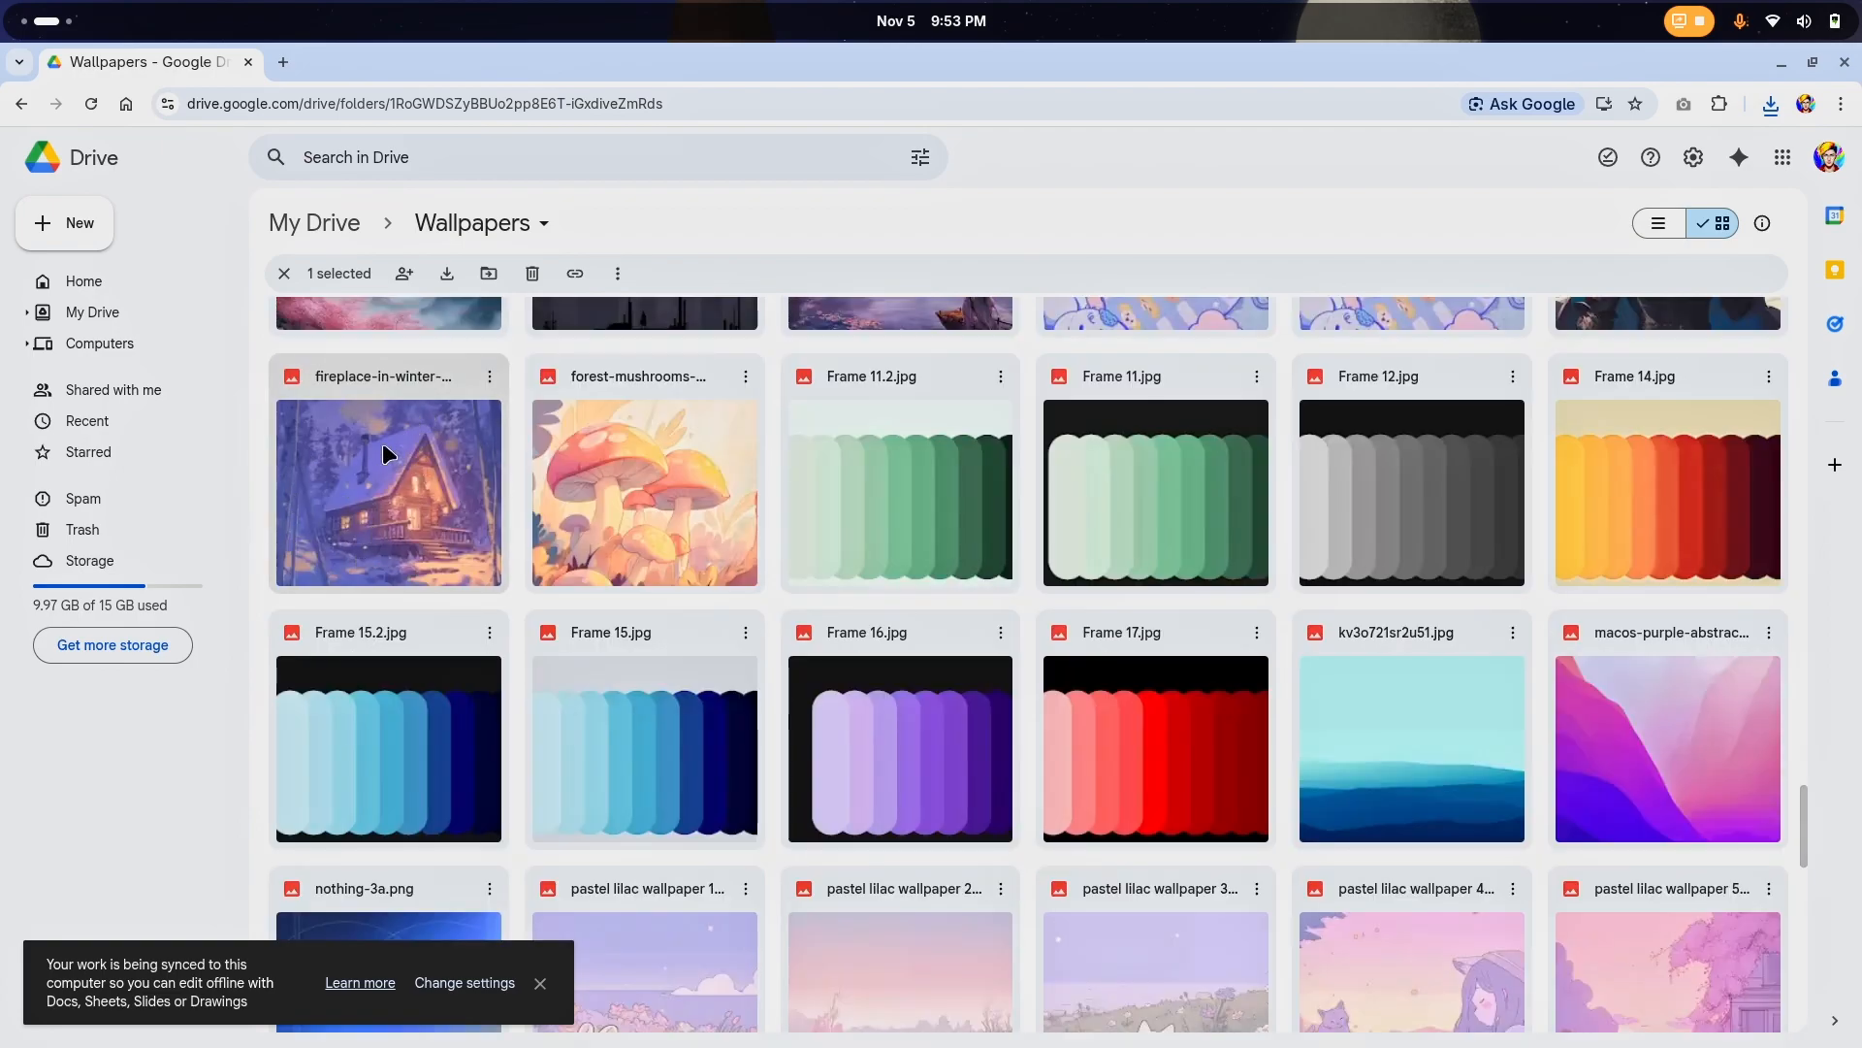
pyautogui.scroll(-3, 1323, 598)
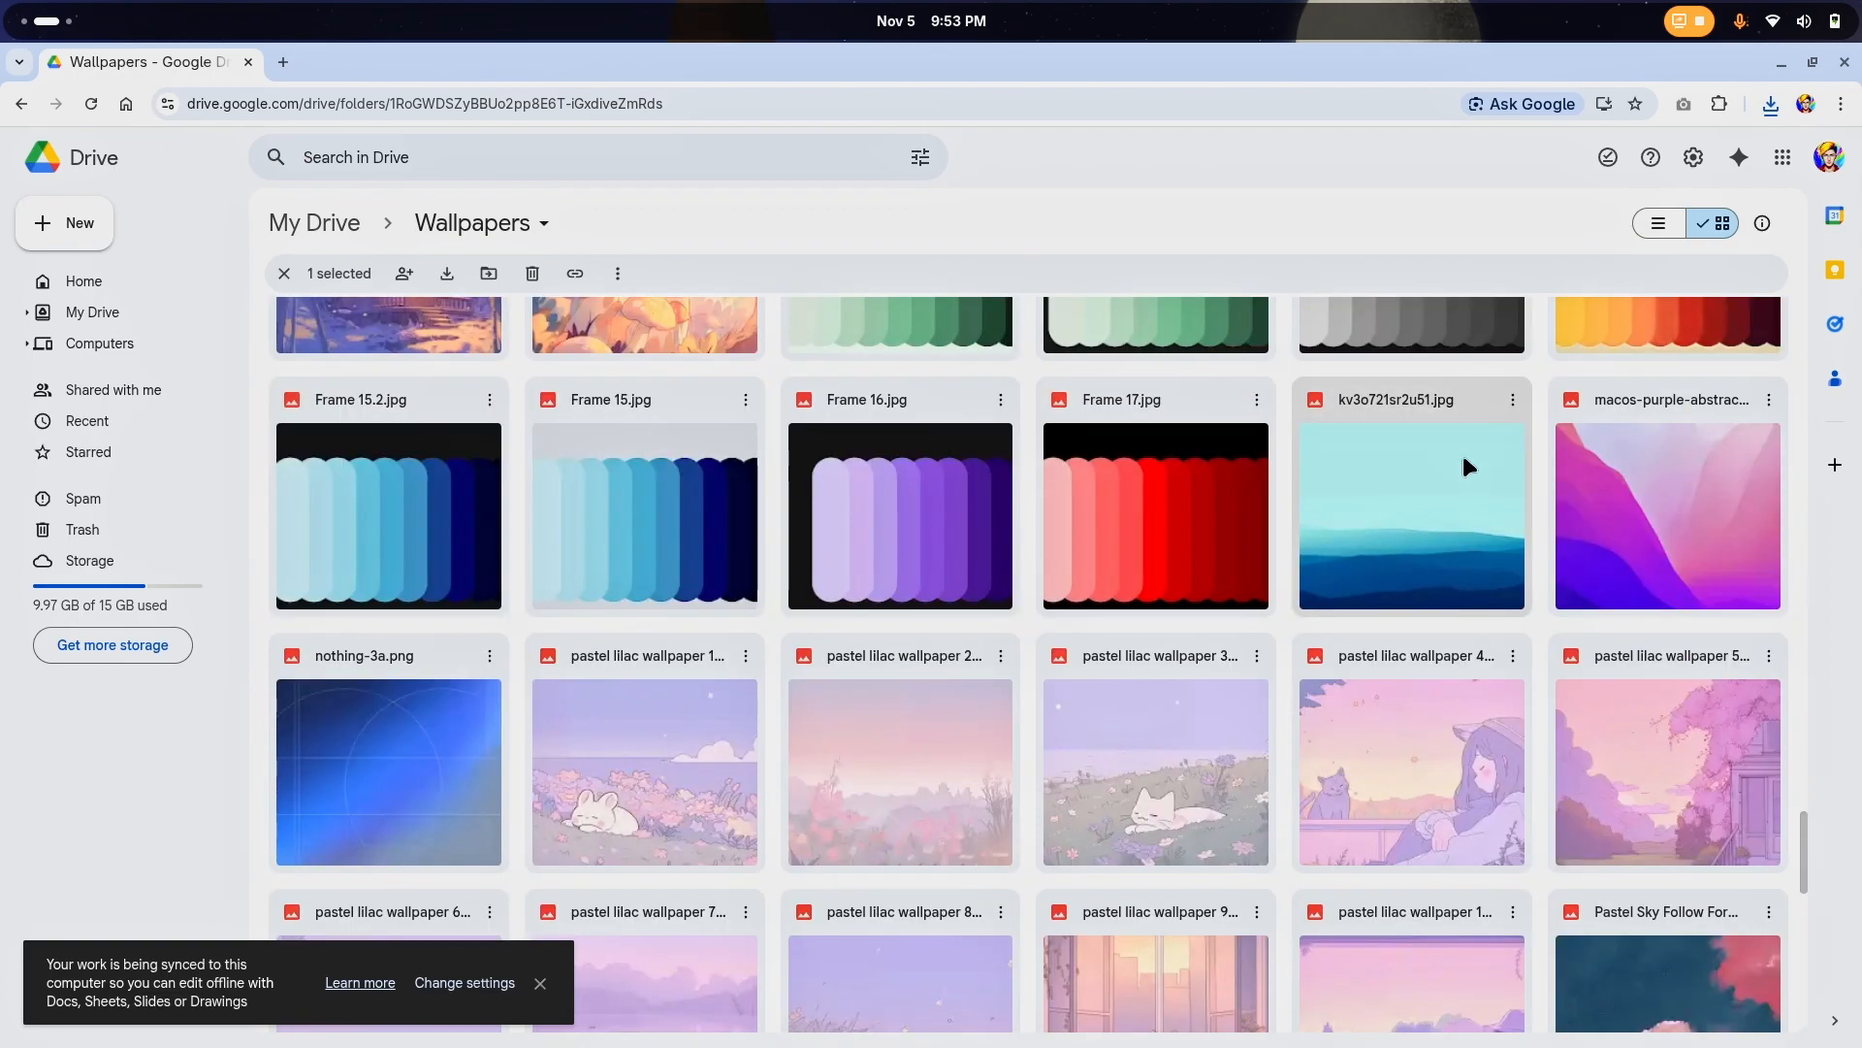
pyautogui.click(1514, 402)
pyautogui.click(1455, 482)
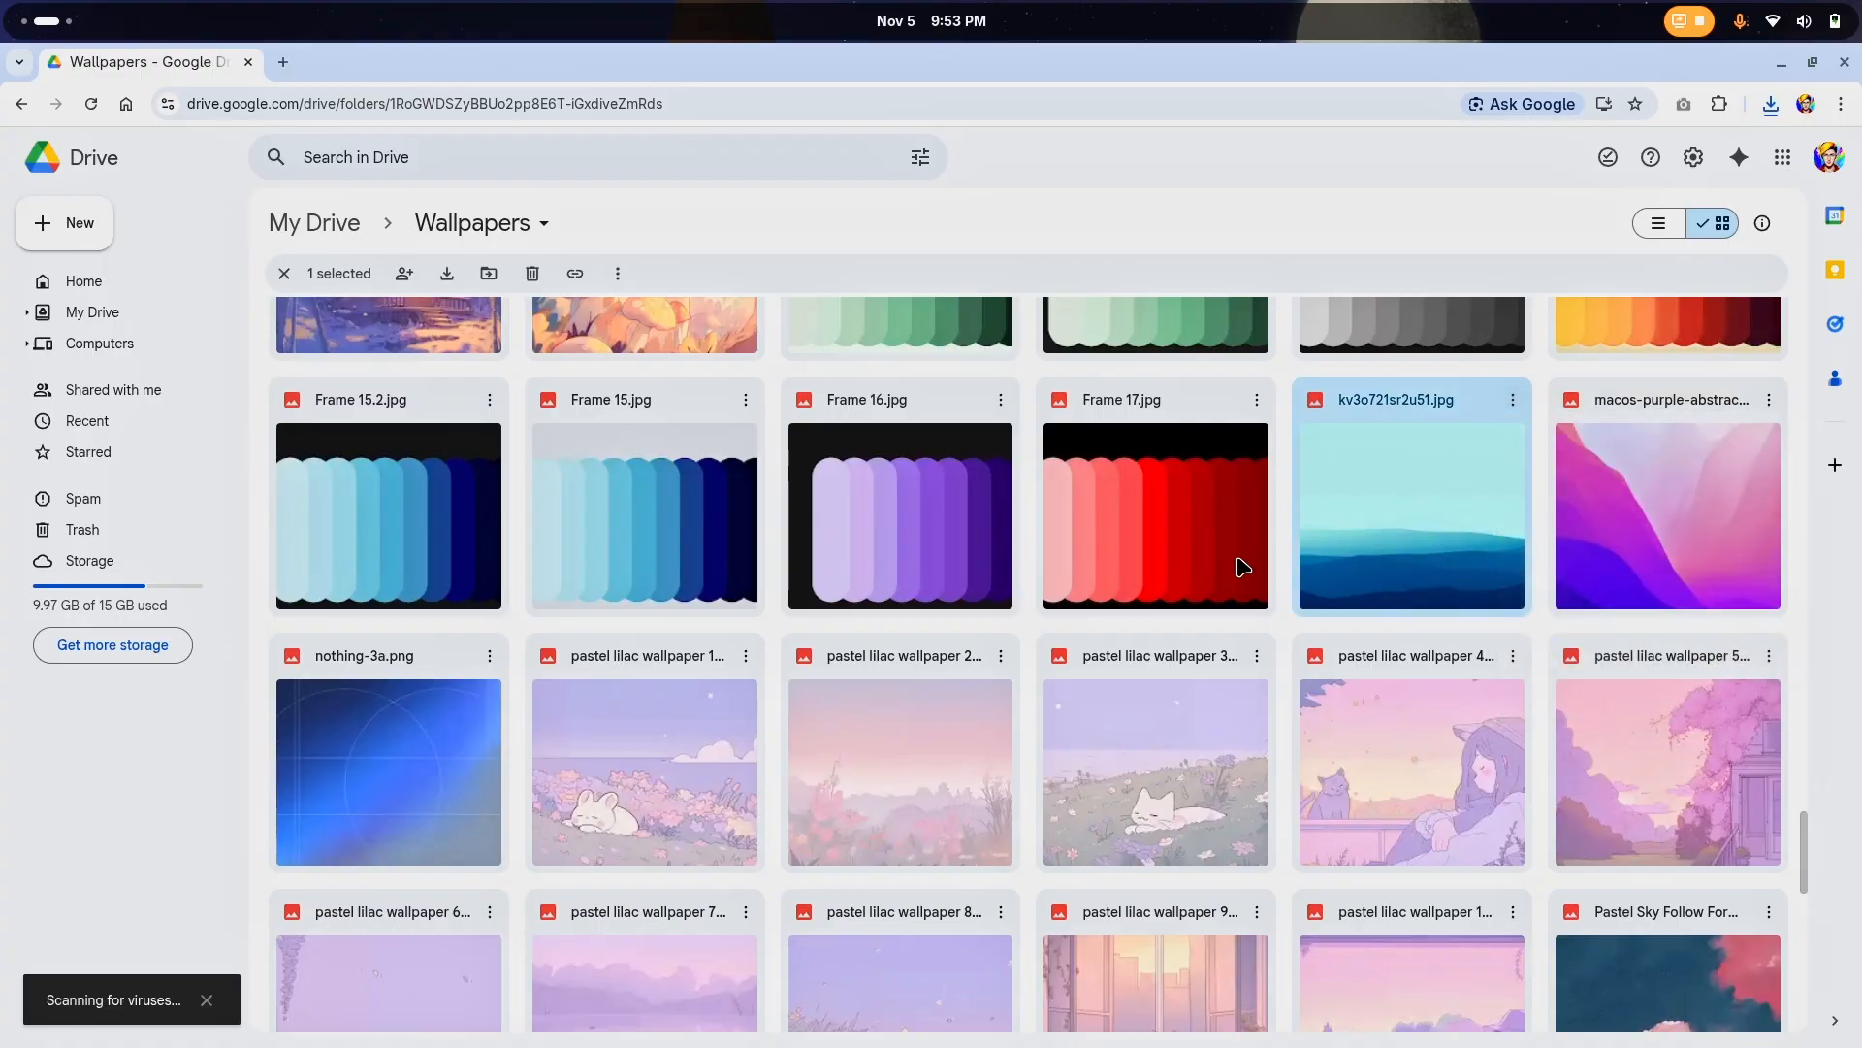
# Download the "Pastel Sky Follow For More Full Credits To U" wallpaper
pyautogui.scroll(-5, 1278, 566)
pyautogui.click(1682, 505)
pyautogui.click(1769, 446)
pyautogui.click(1418, 533)
# Preview the crescent moon wallpaper and its neighbours, and download anime-crescent-moon-over-forest-desktop-wallpaper.jpg
pyautogui.scroll(-15, 970, 621)
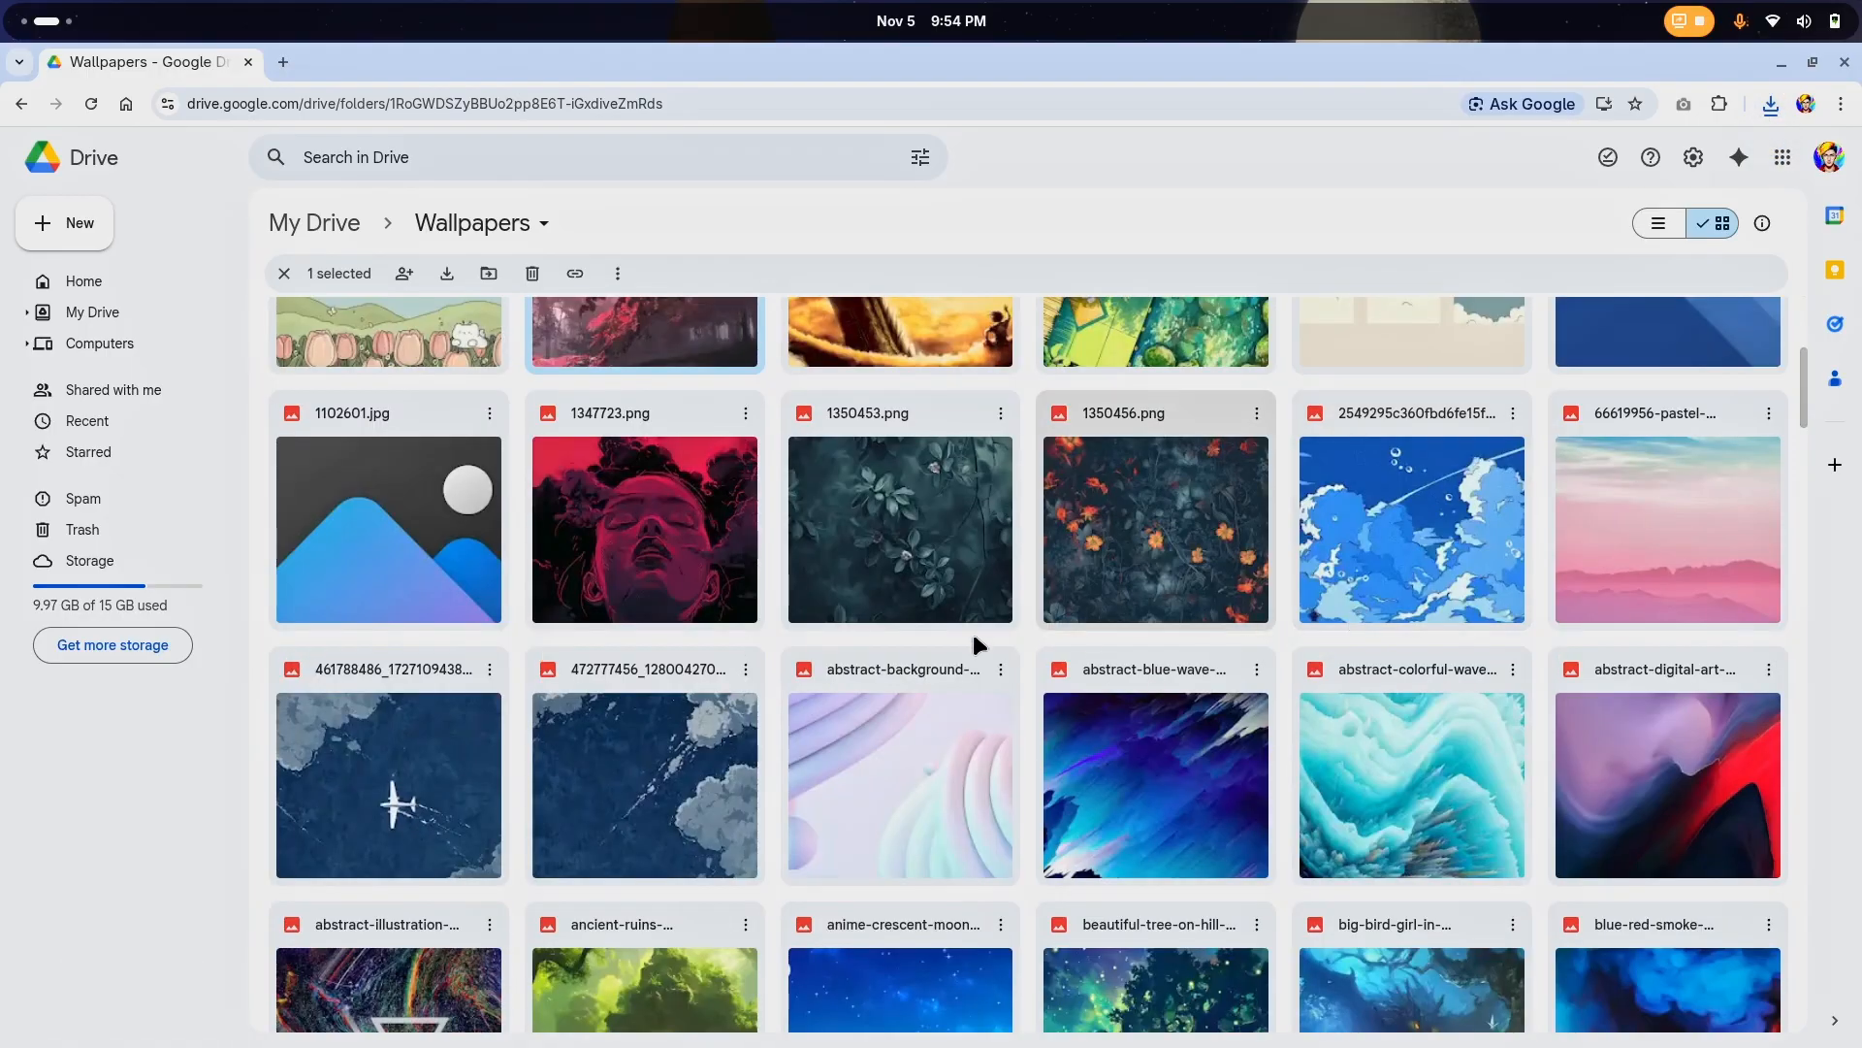
pyautogui.scroll(-3, 691, 665)
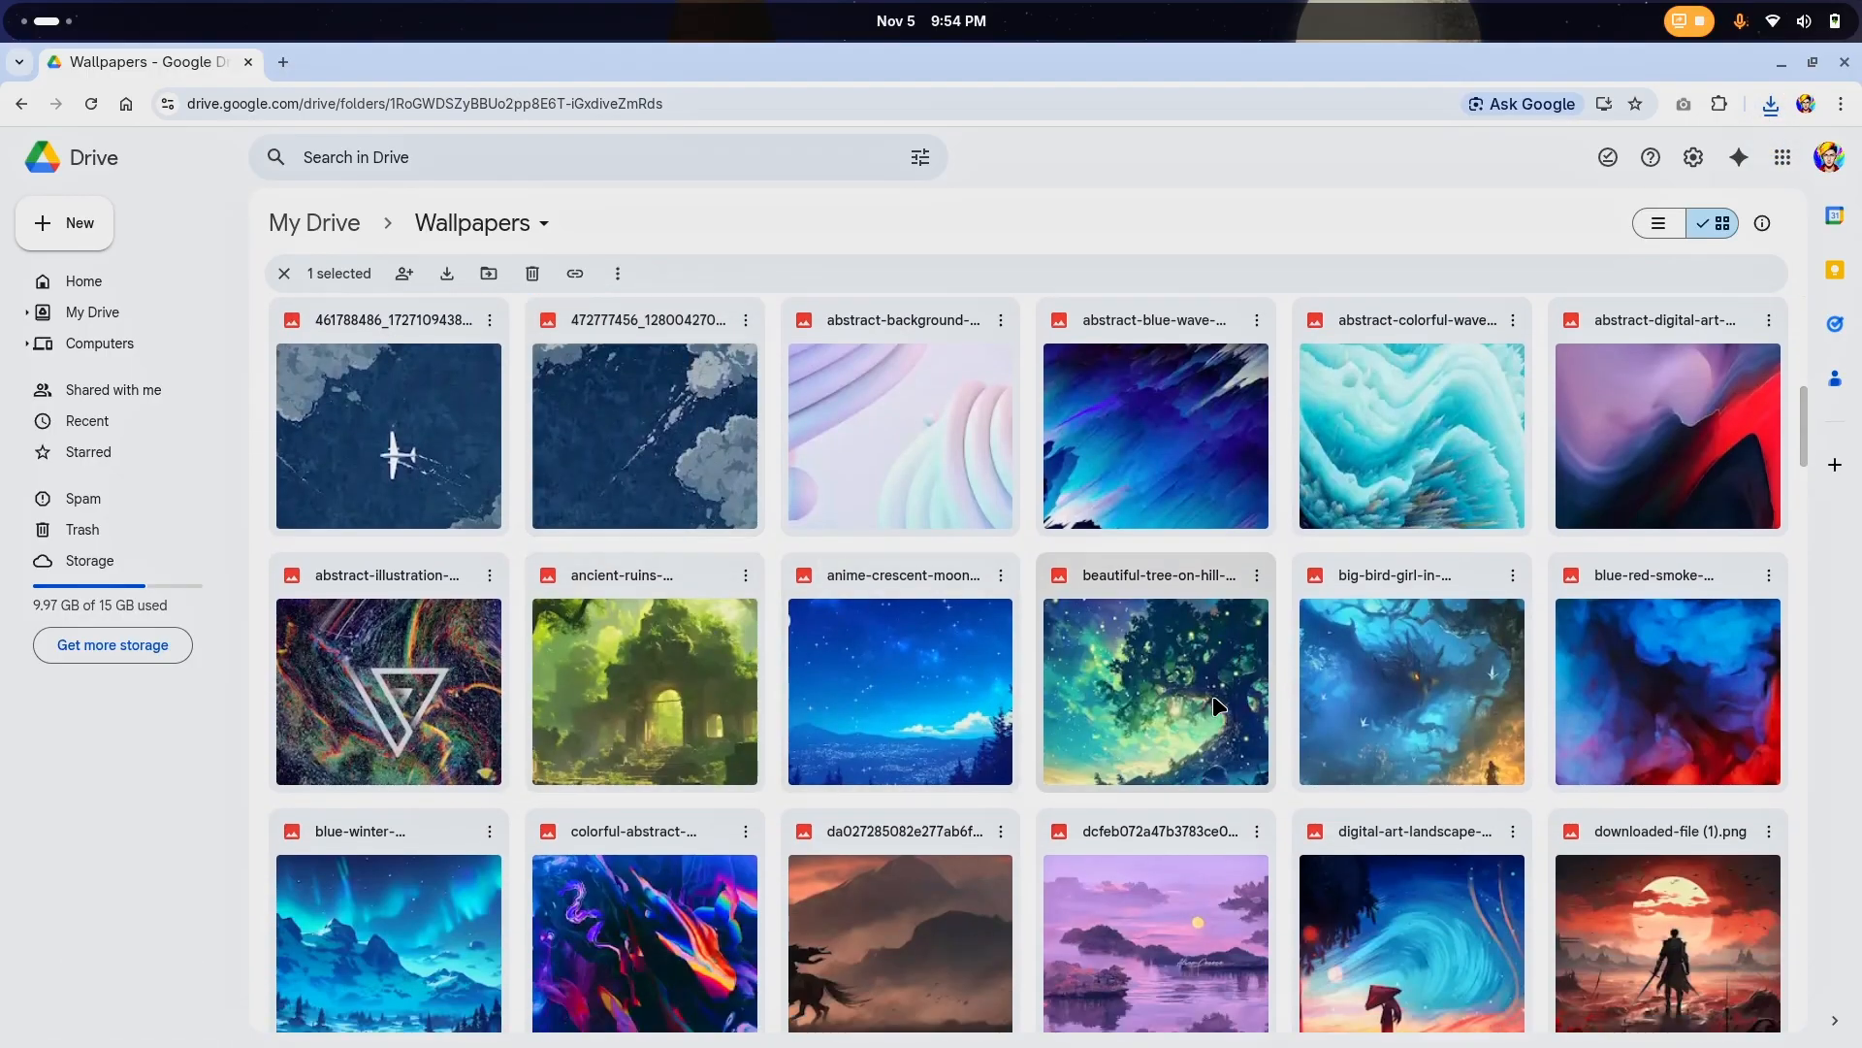
pyautogui.doubleClick(992, 572)
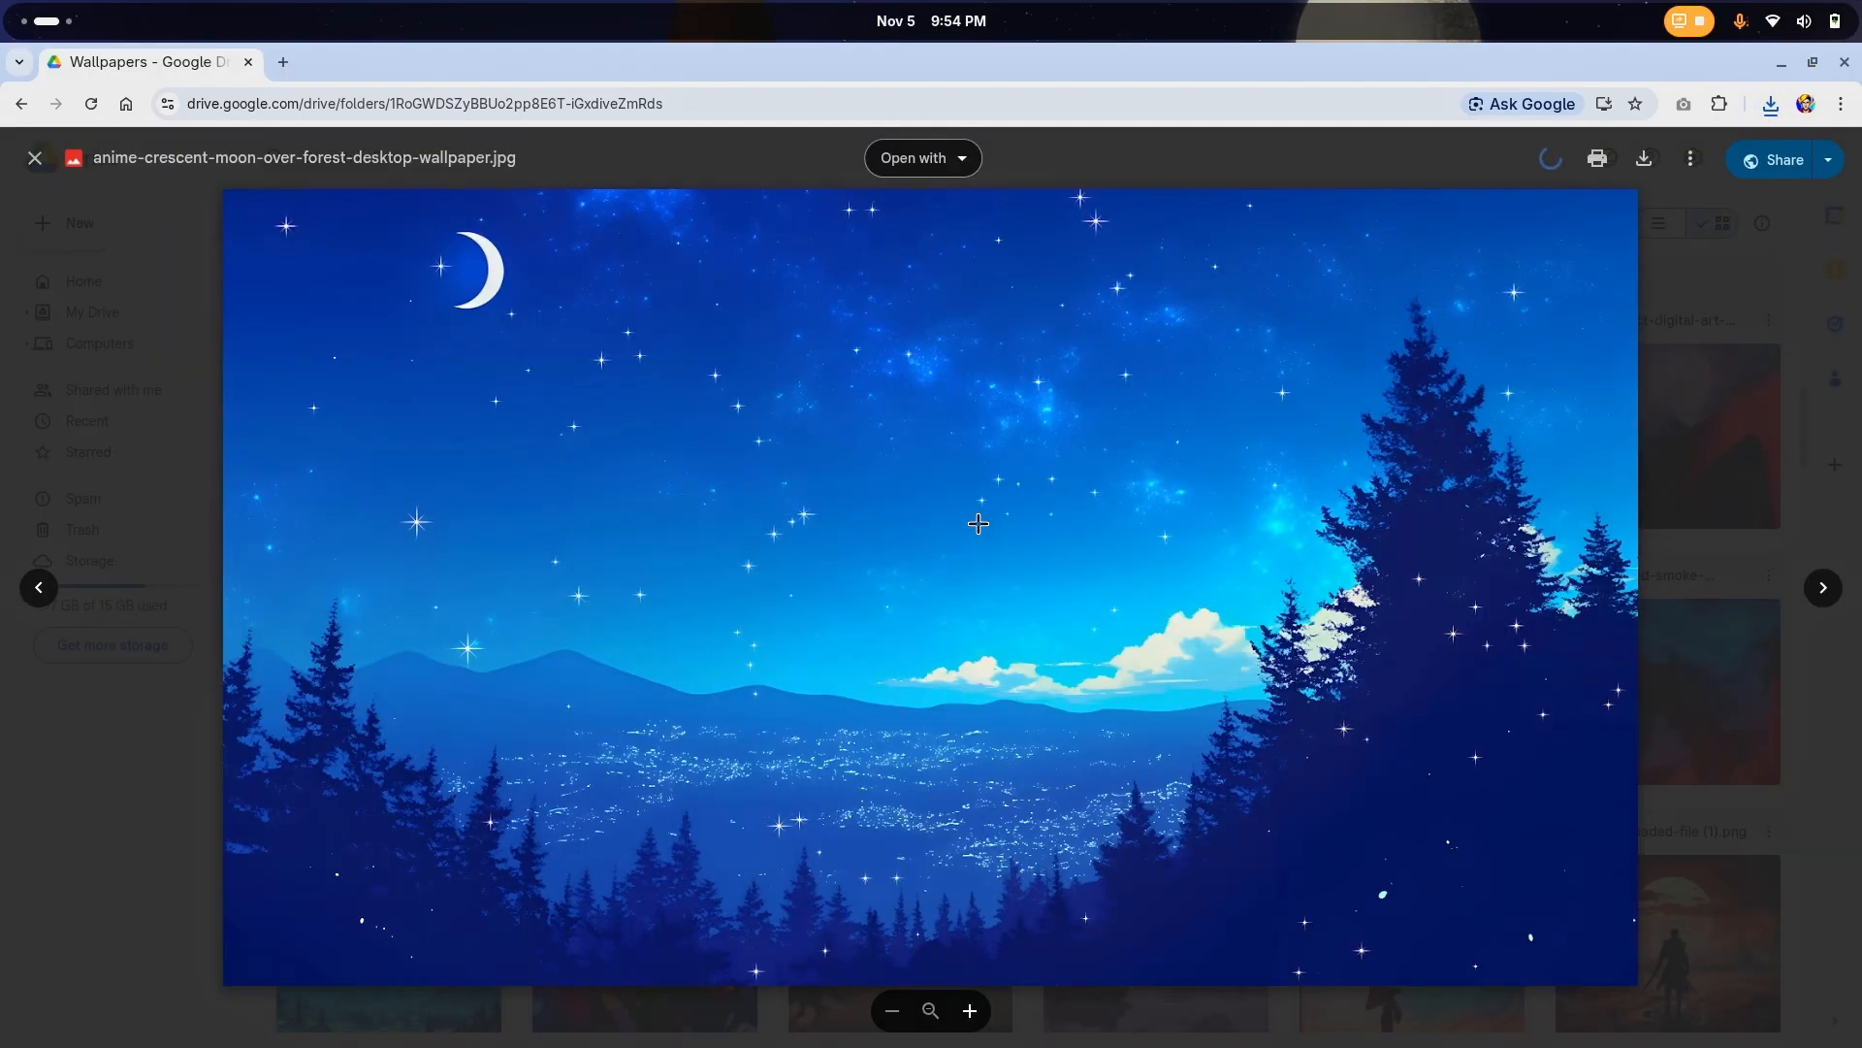
pyautogui.press('Right')
pyautogui.press('Right')
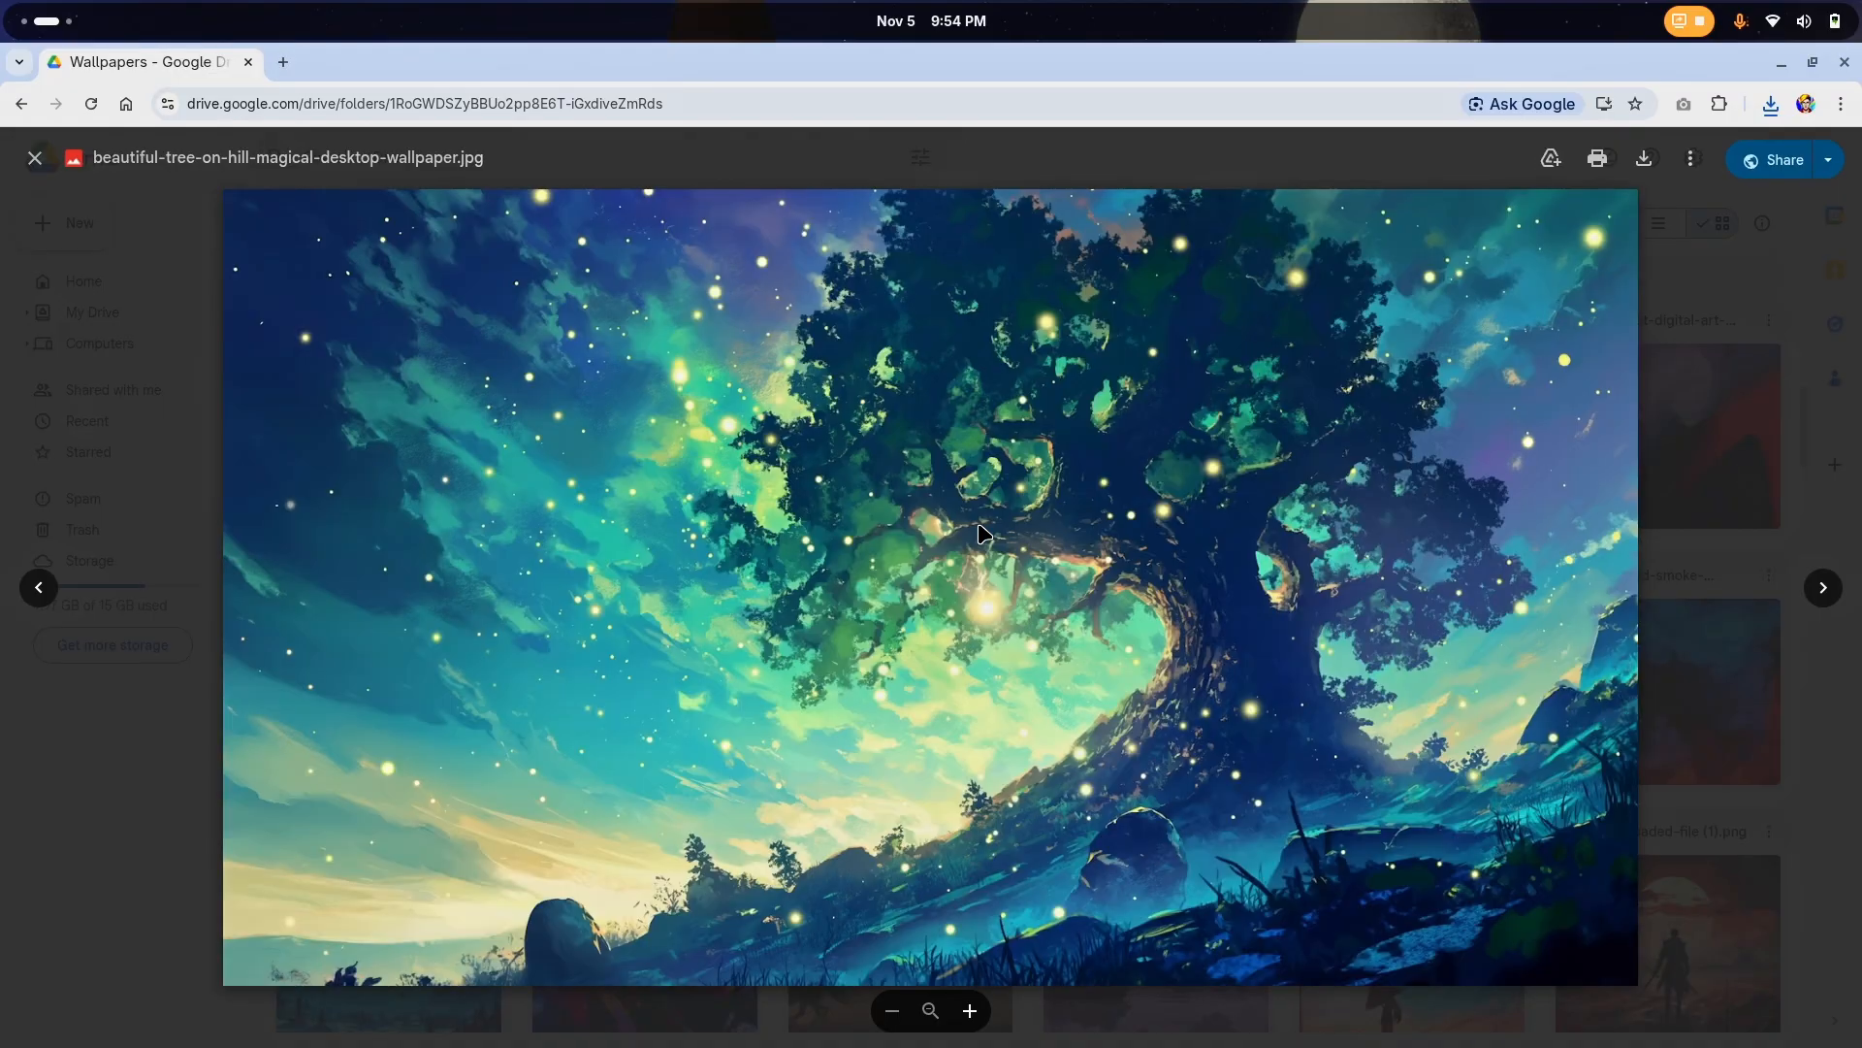
pyautogui.press('Left')
pyautogui.press('Left')
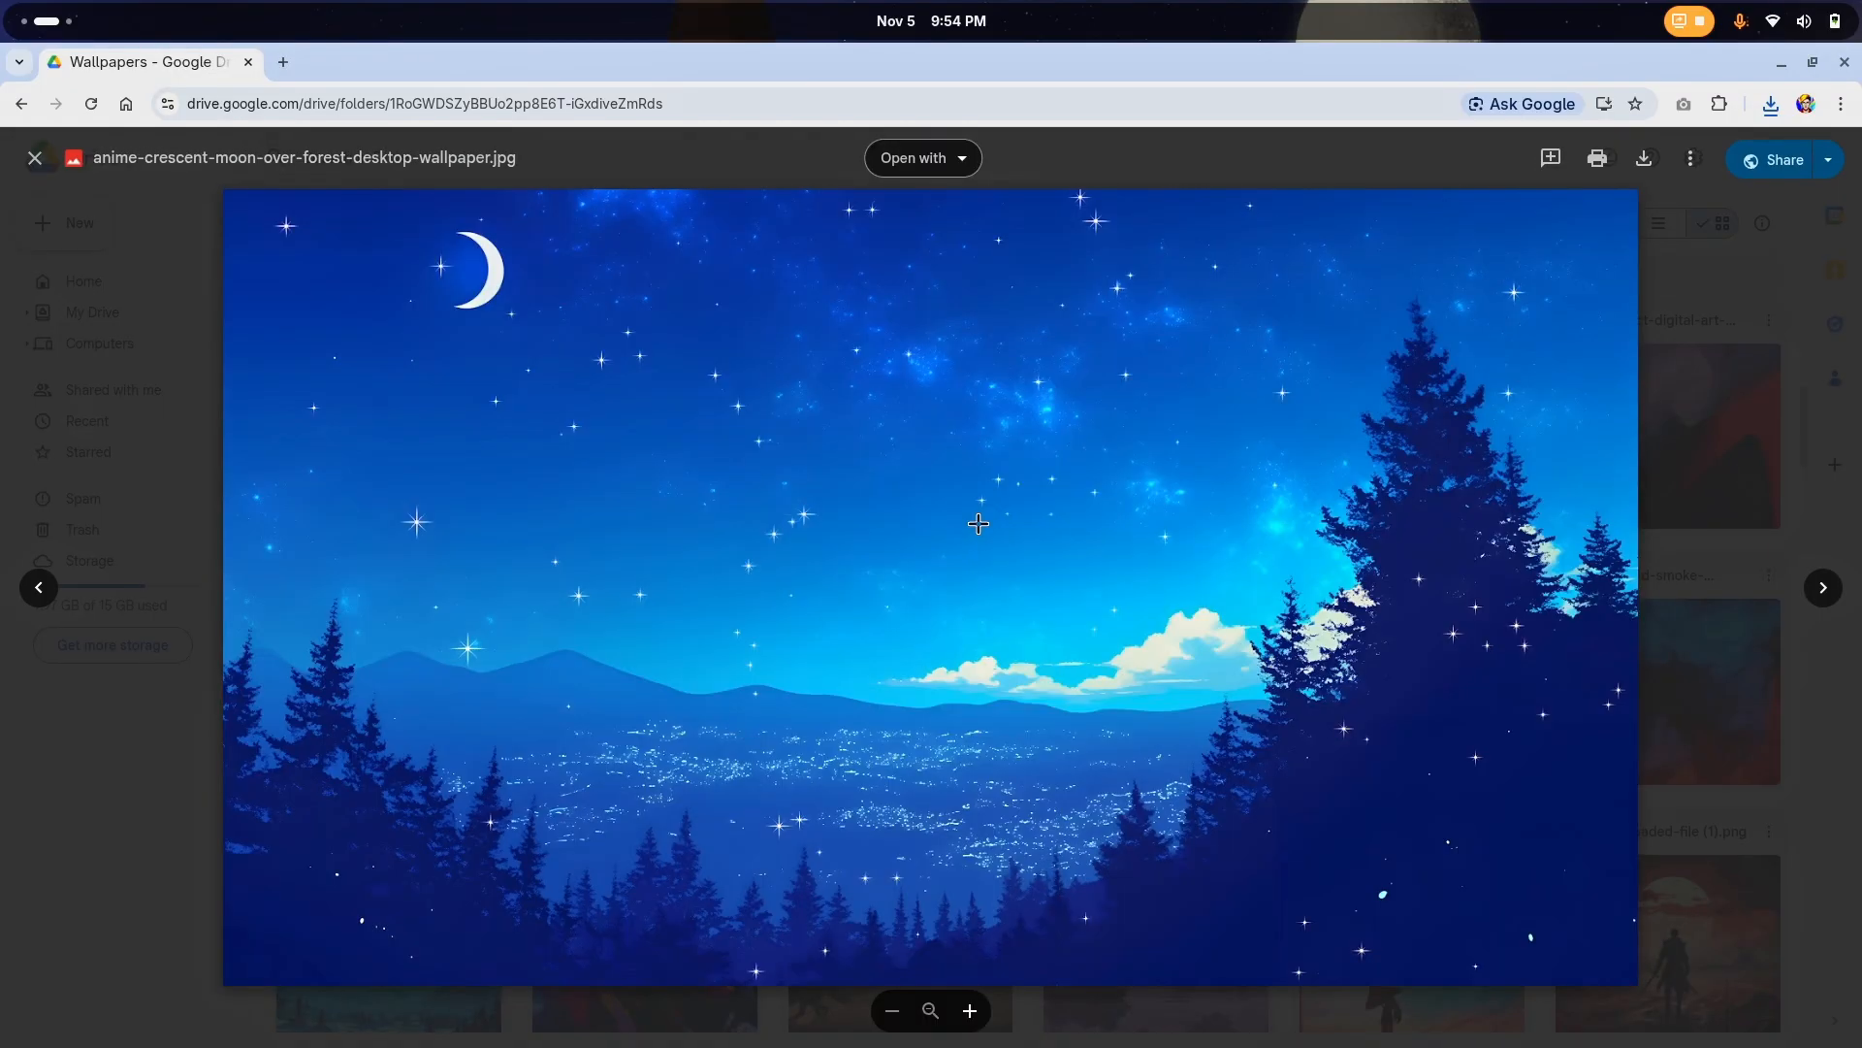
pyautogui.click(1647, 160)
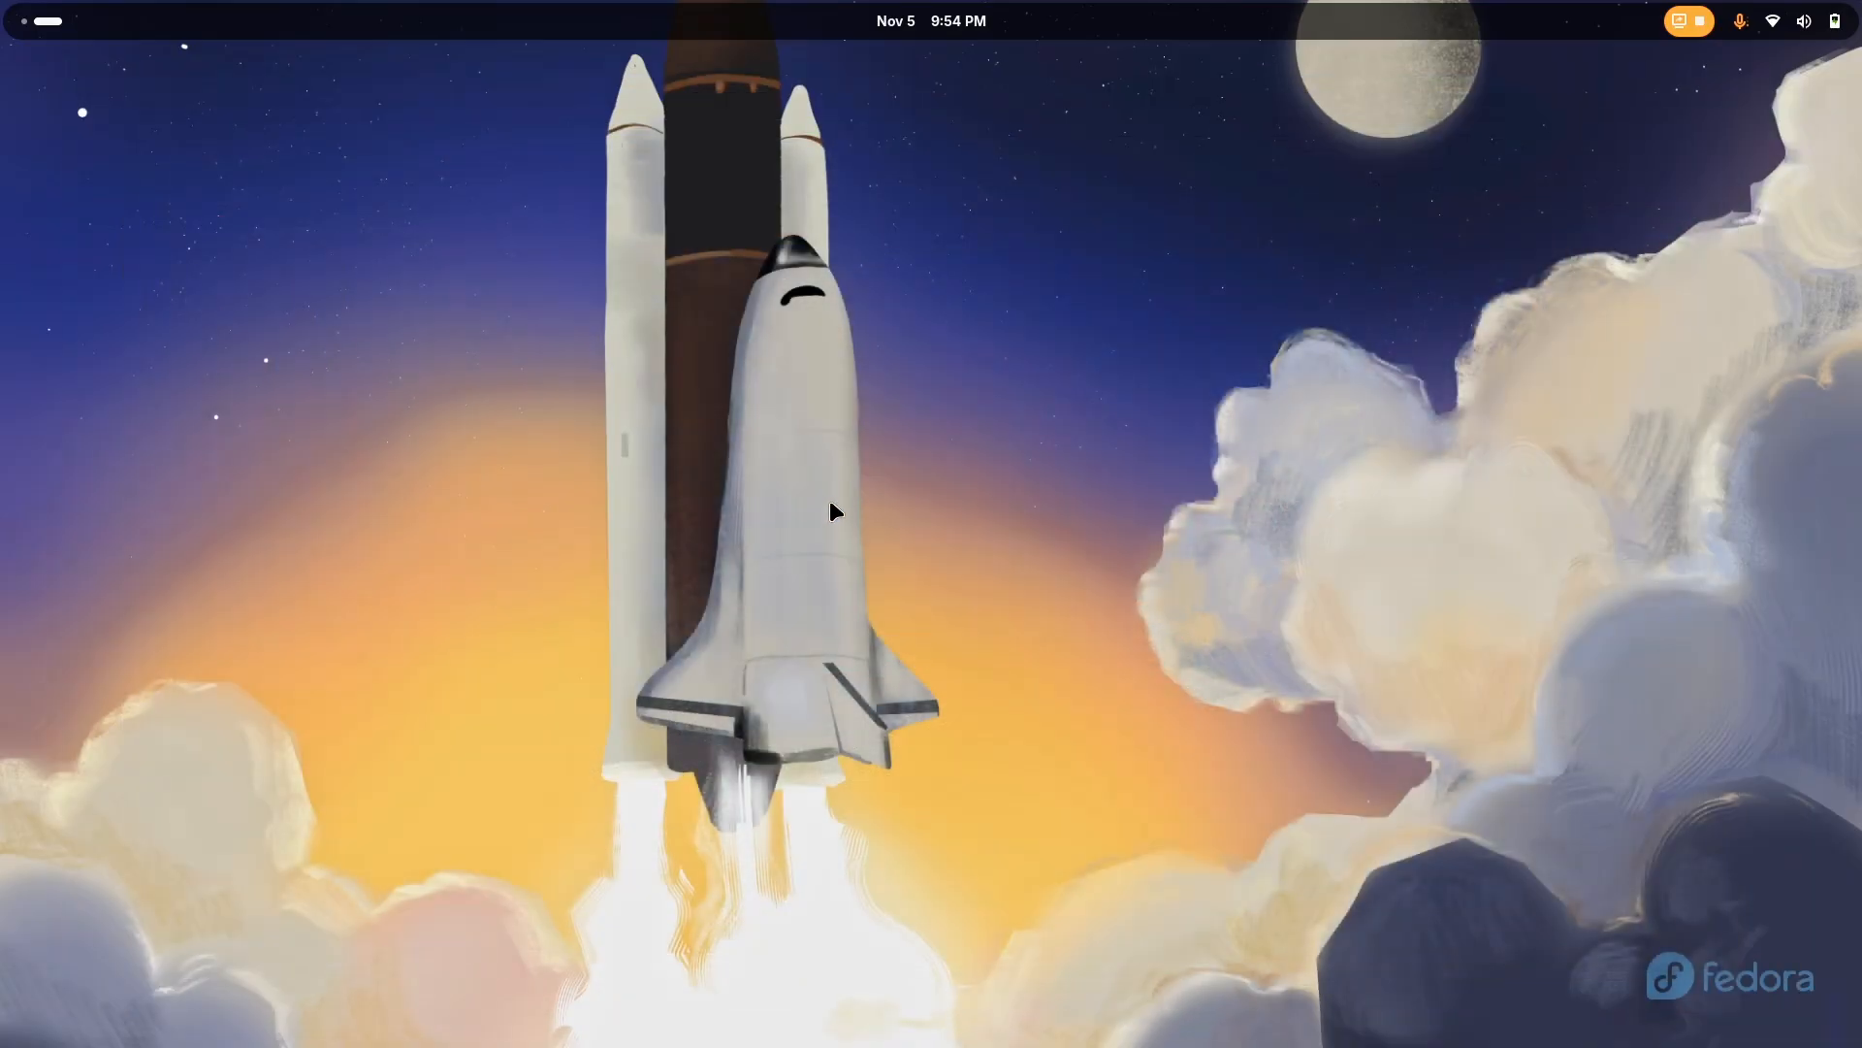
# Switch to Files and open the Downloads folder
pyautogui.press('super')
pyautogui.click(809, 988)
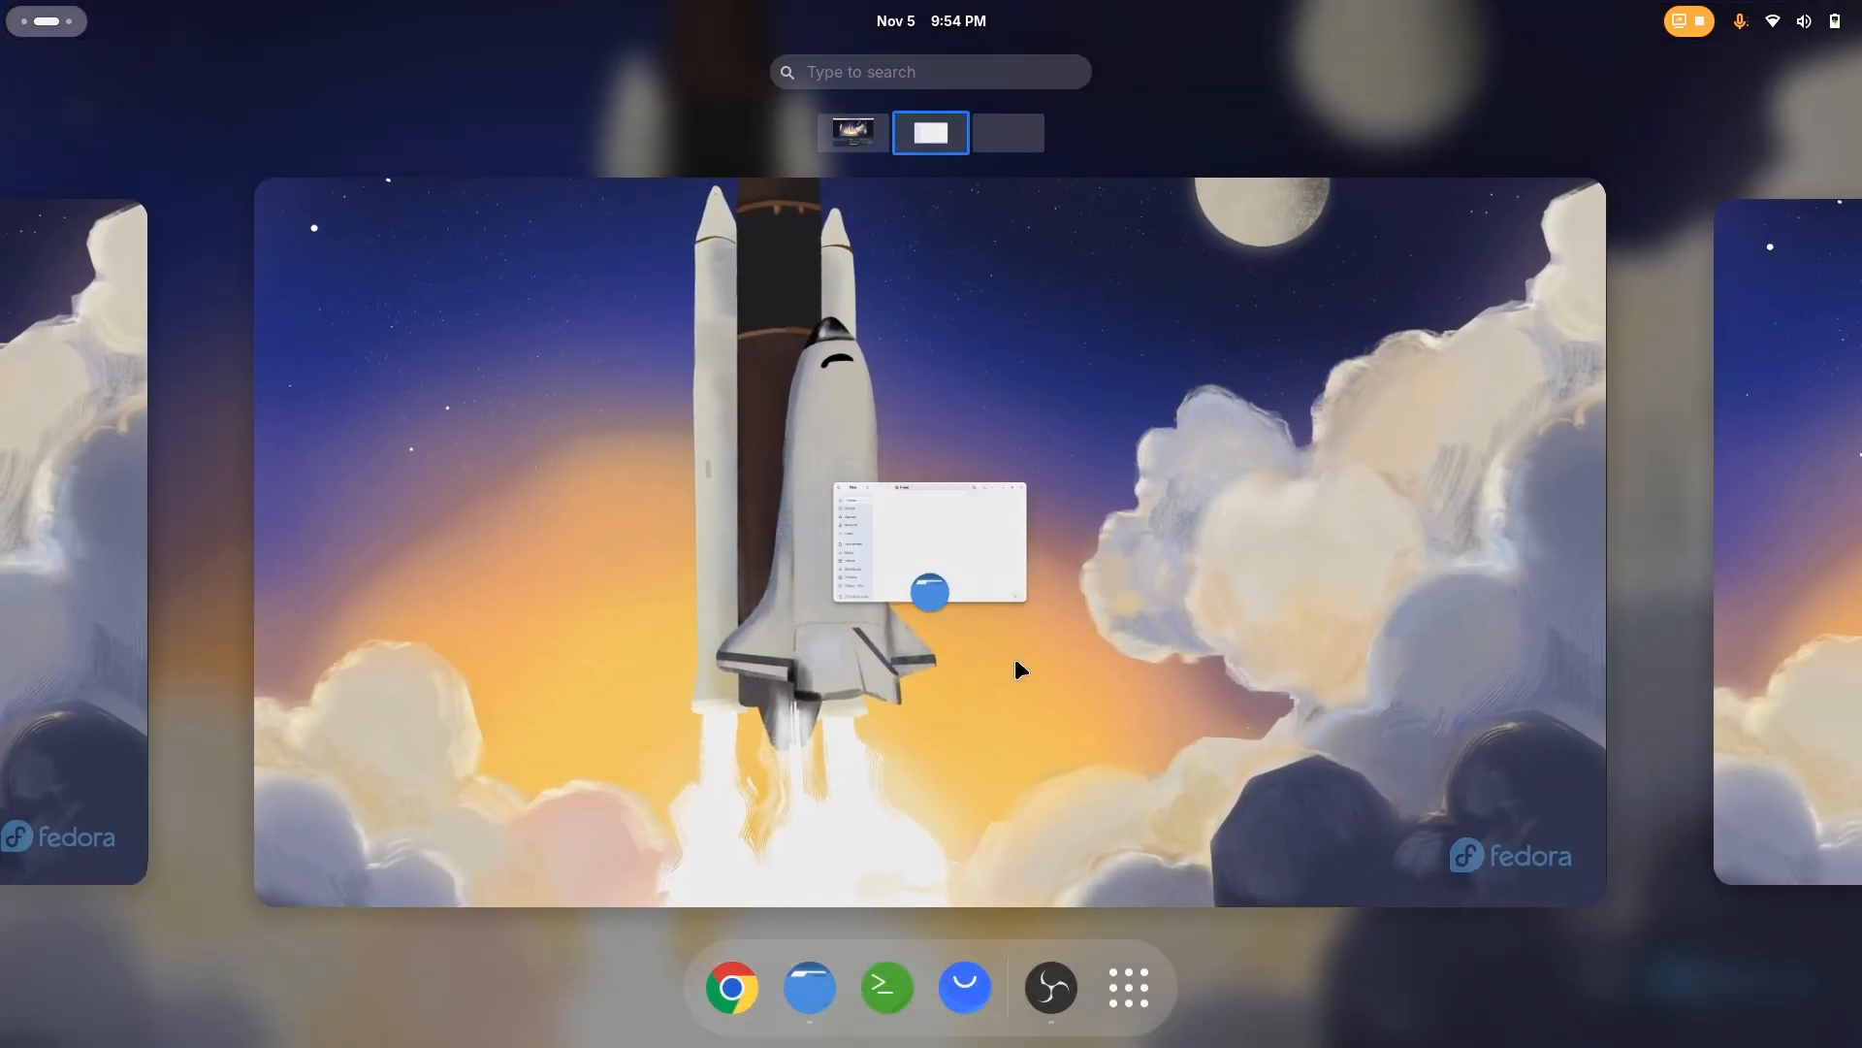
pyautogui.click(1013, 652)
pyautogui.click(607, 644)
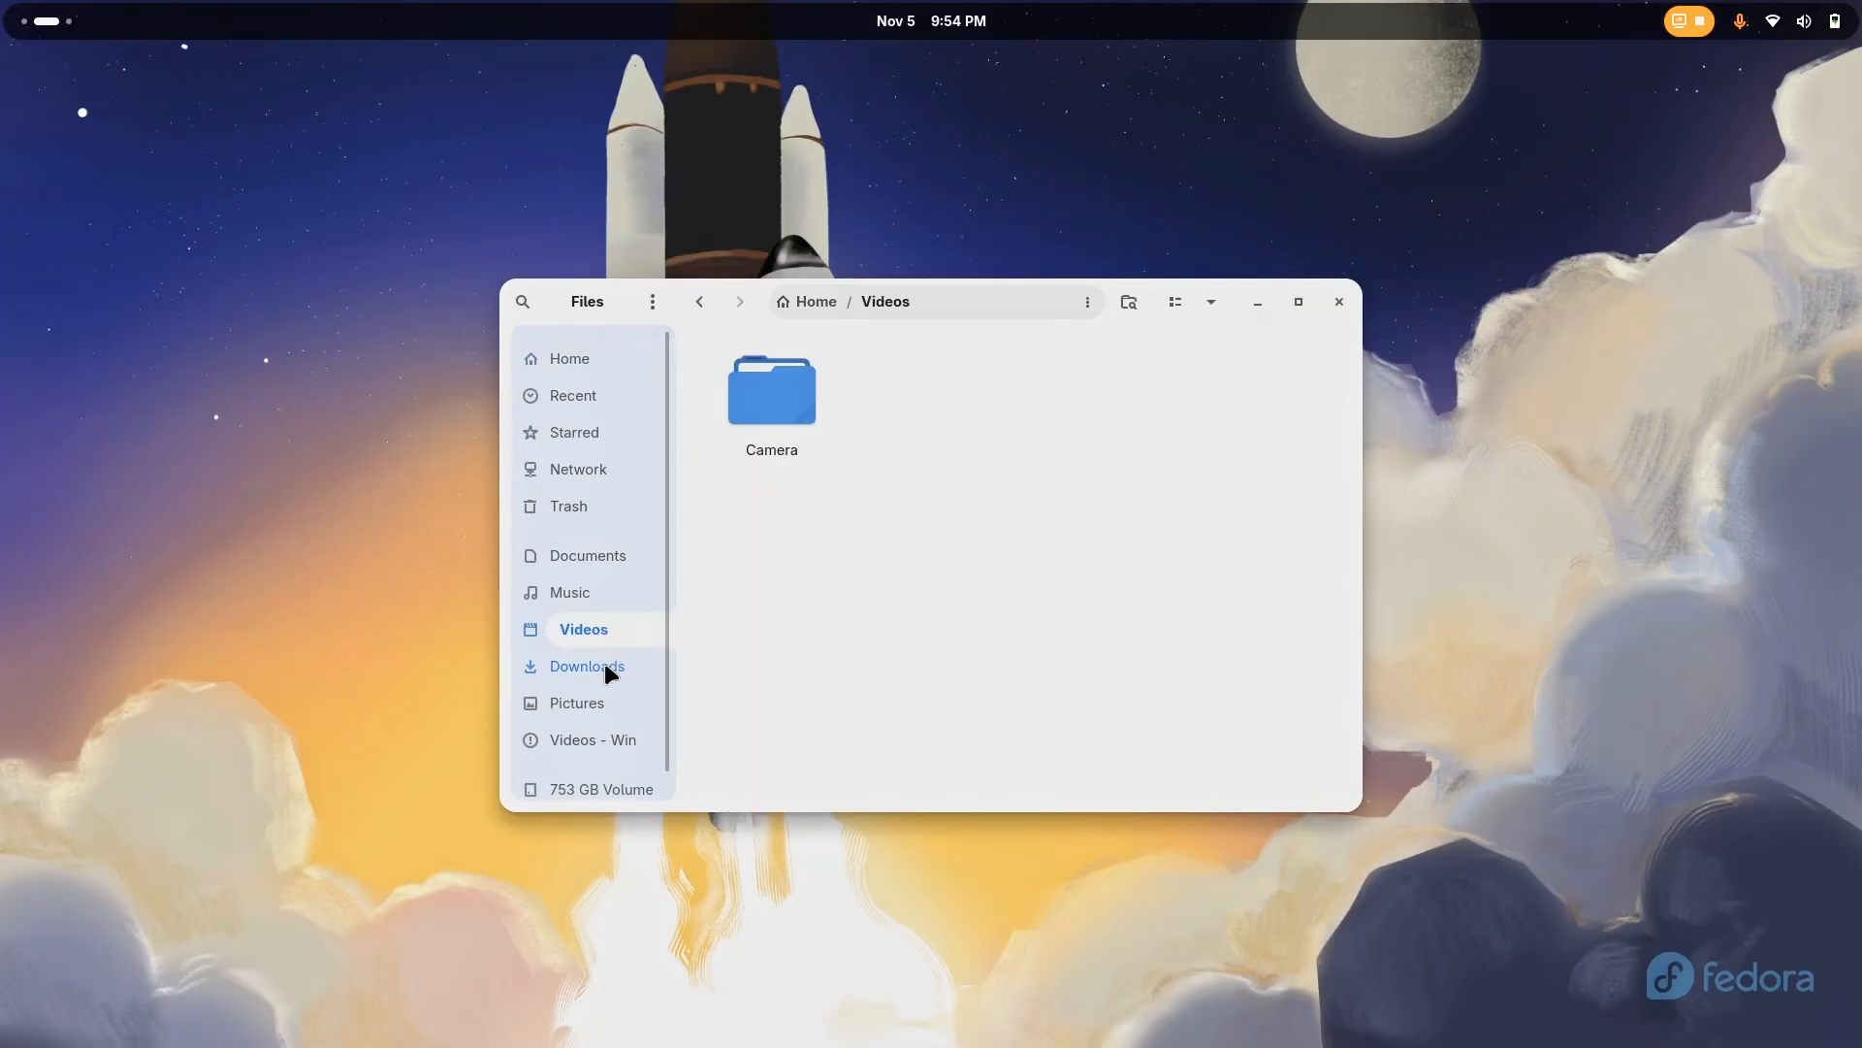
pyautogui.click(603, 659)
# Set the downloaded airplane wallpaper, whose file name starts with 461788486, as the desktop background
pyautogui.rightClick(1280, 399)
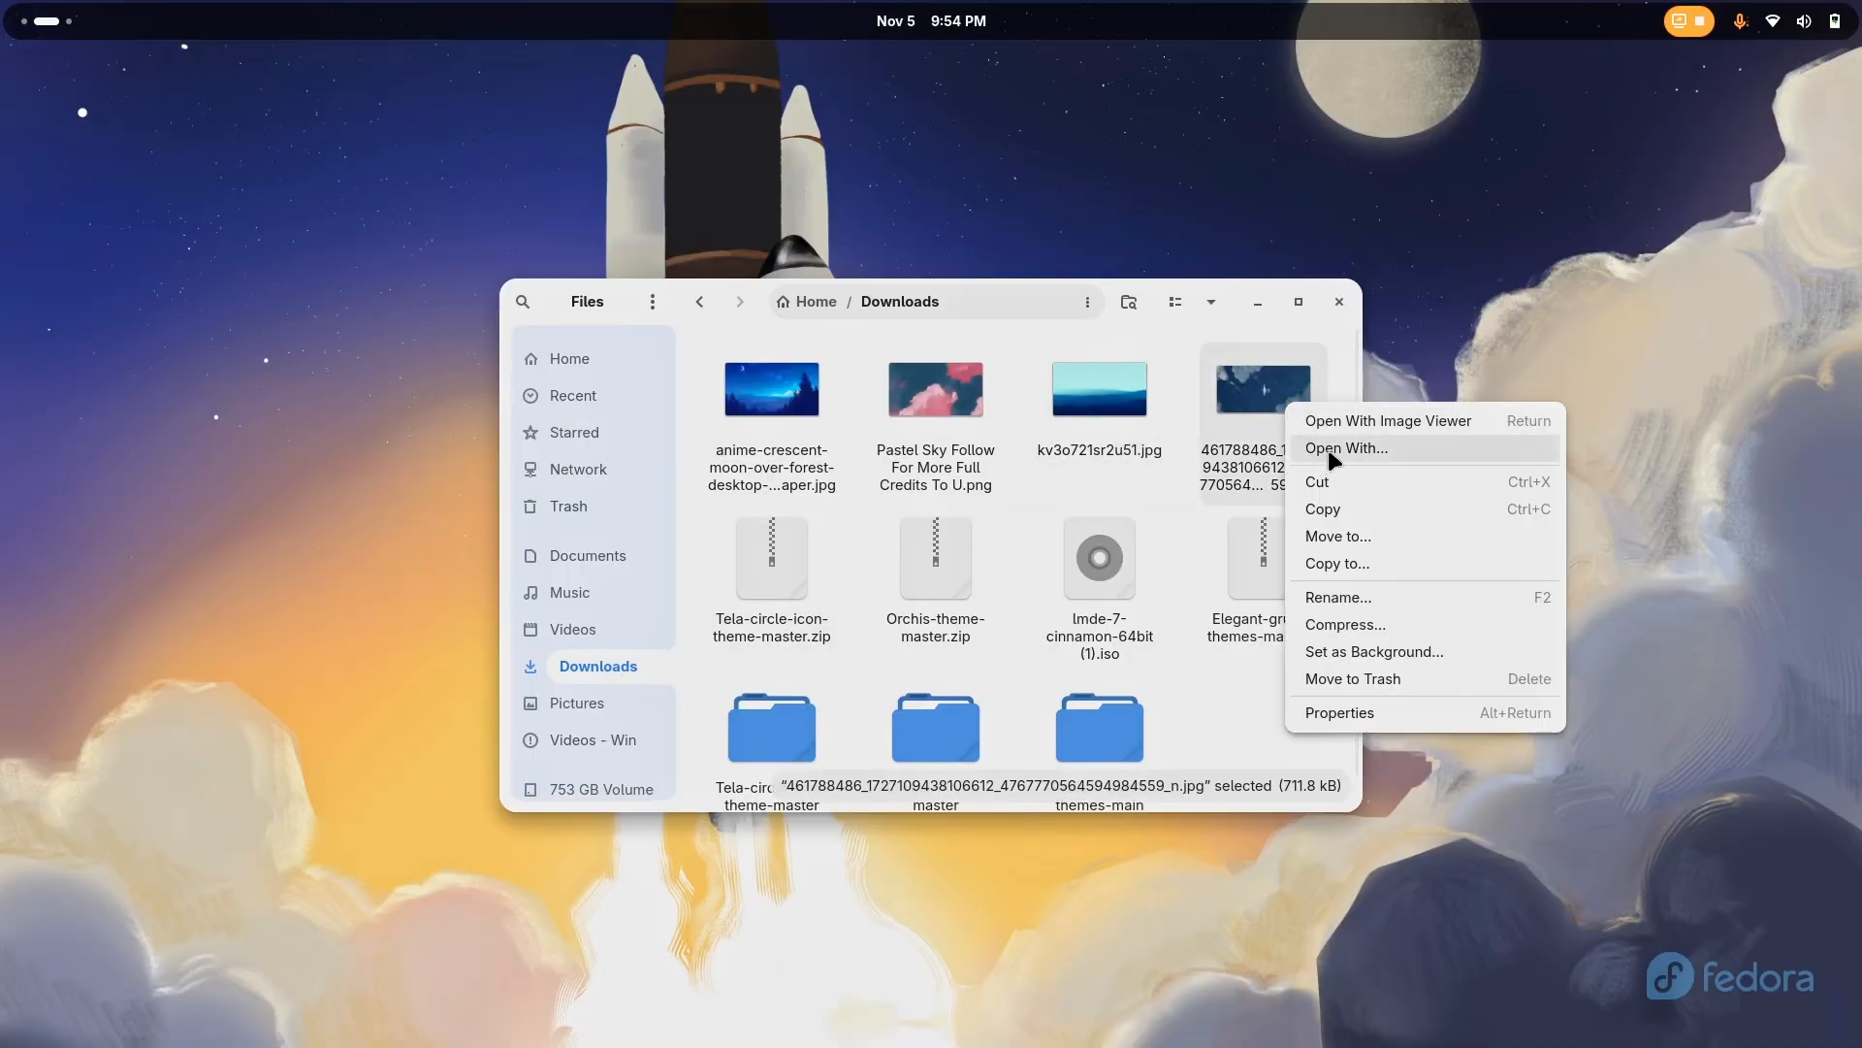
pyautogui.click(1344, 648)
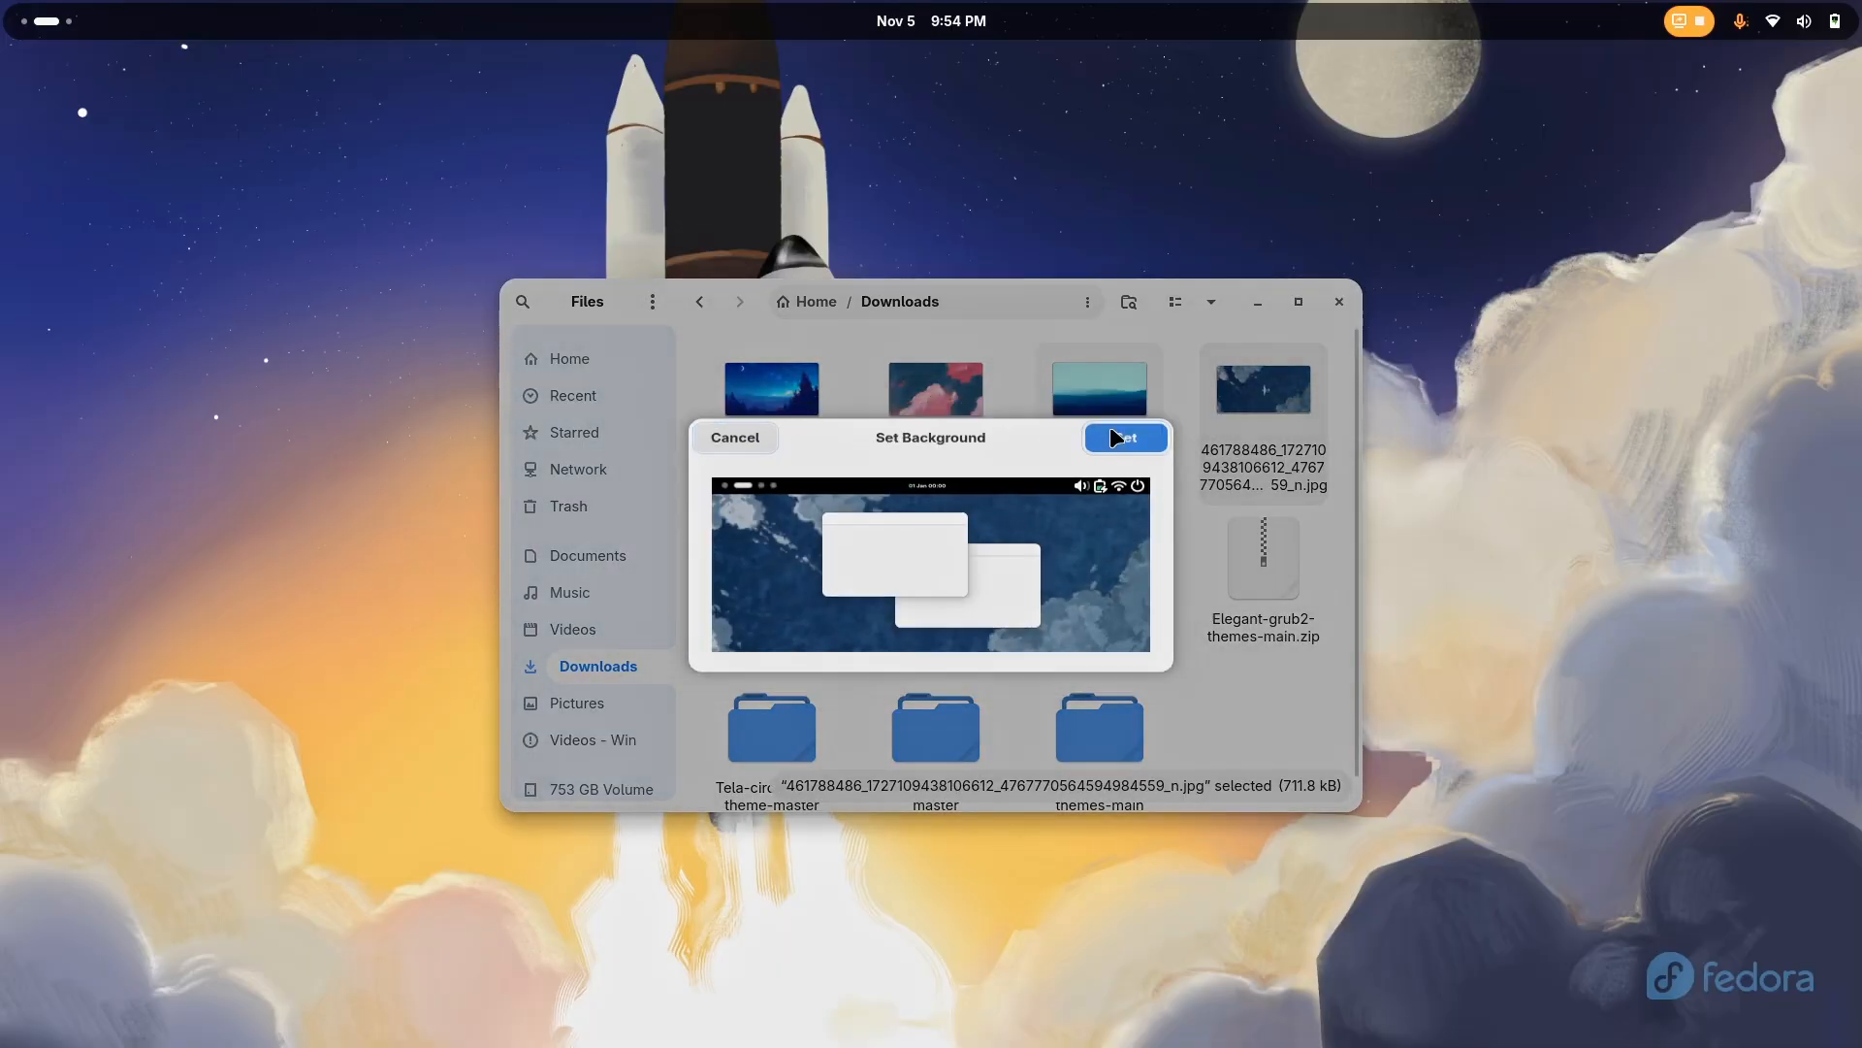
pyautogui.click(1110, 419)
# Check the new background on an empty workspace and in the activities overview, and return to the Files workspace
pyautogui.press('super+Page_Down')
pyautogui.press('super')
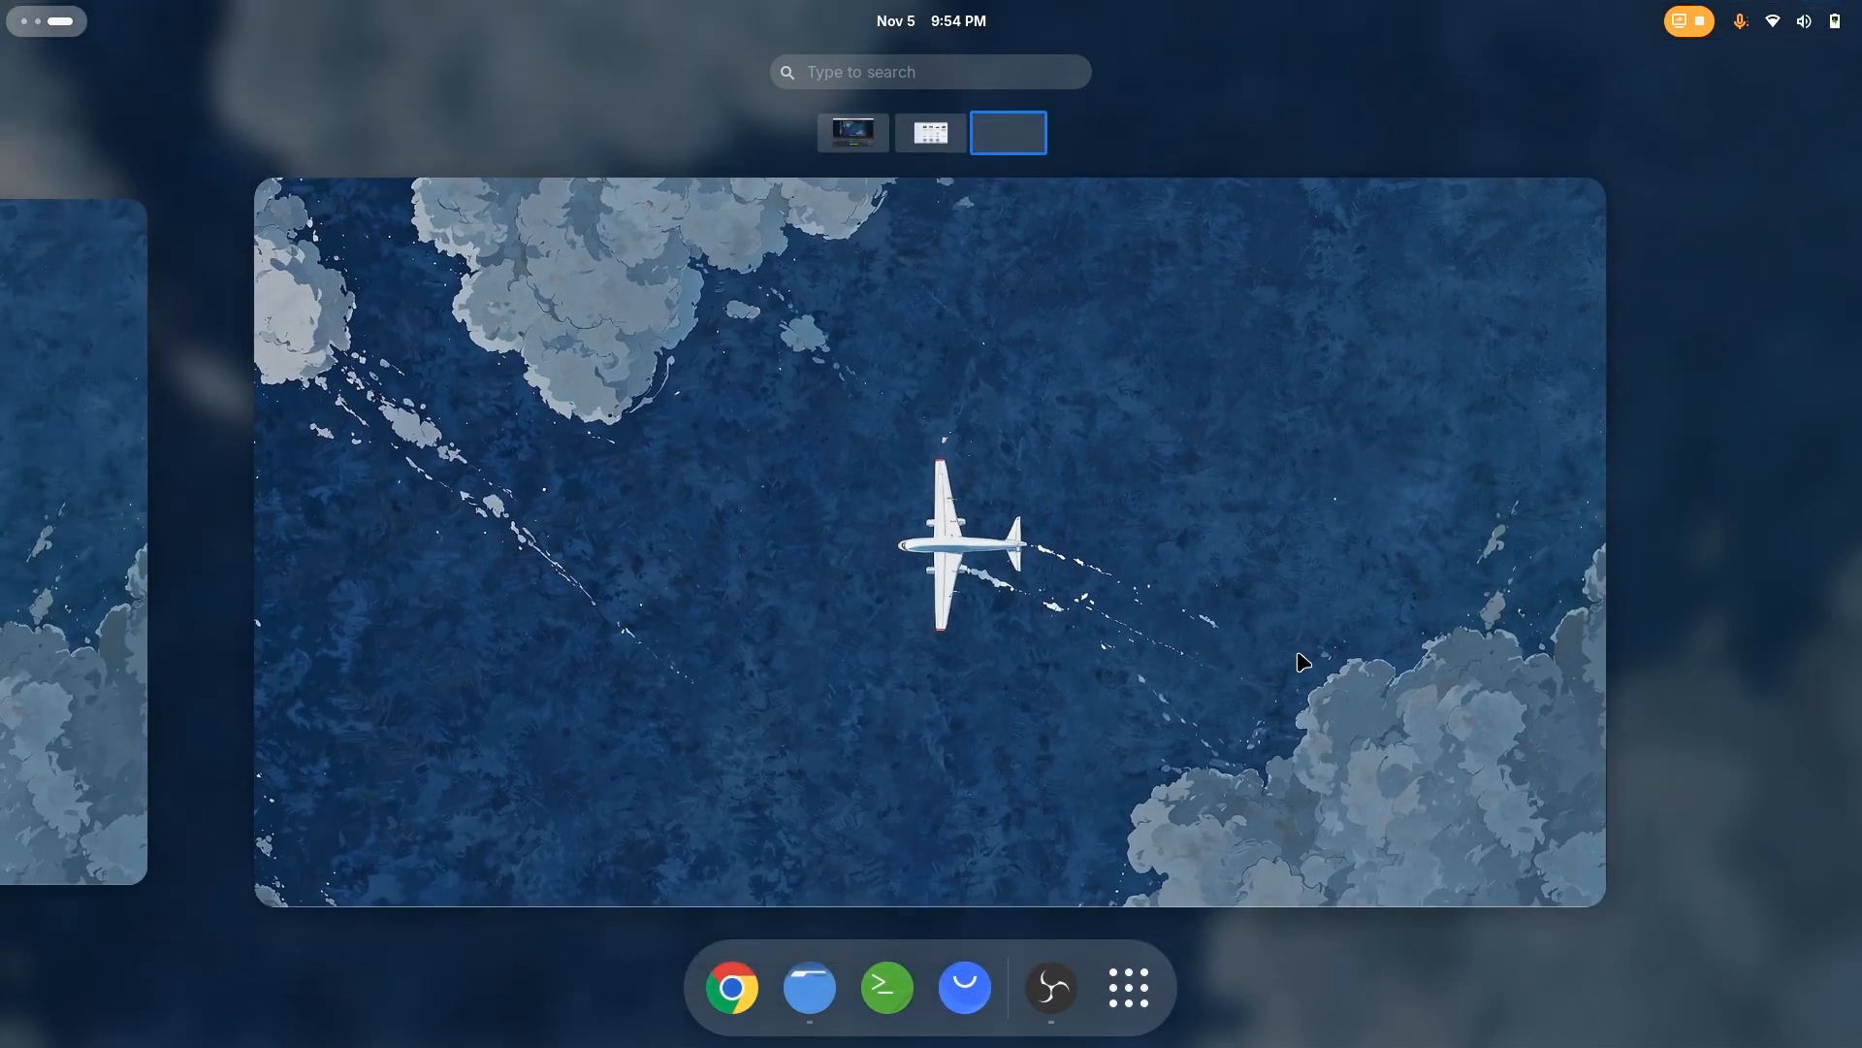
pyautogui.press('super')
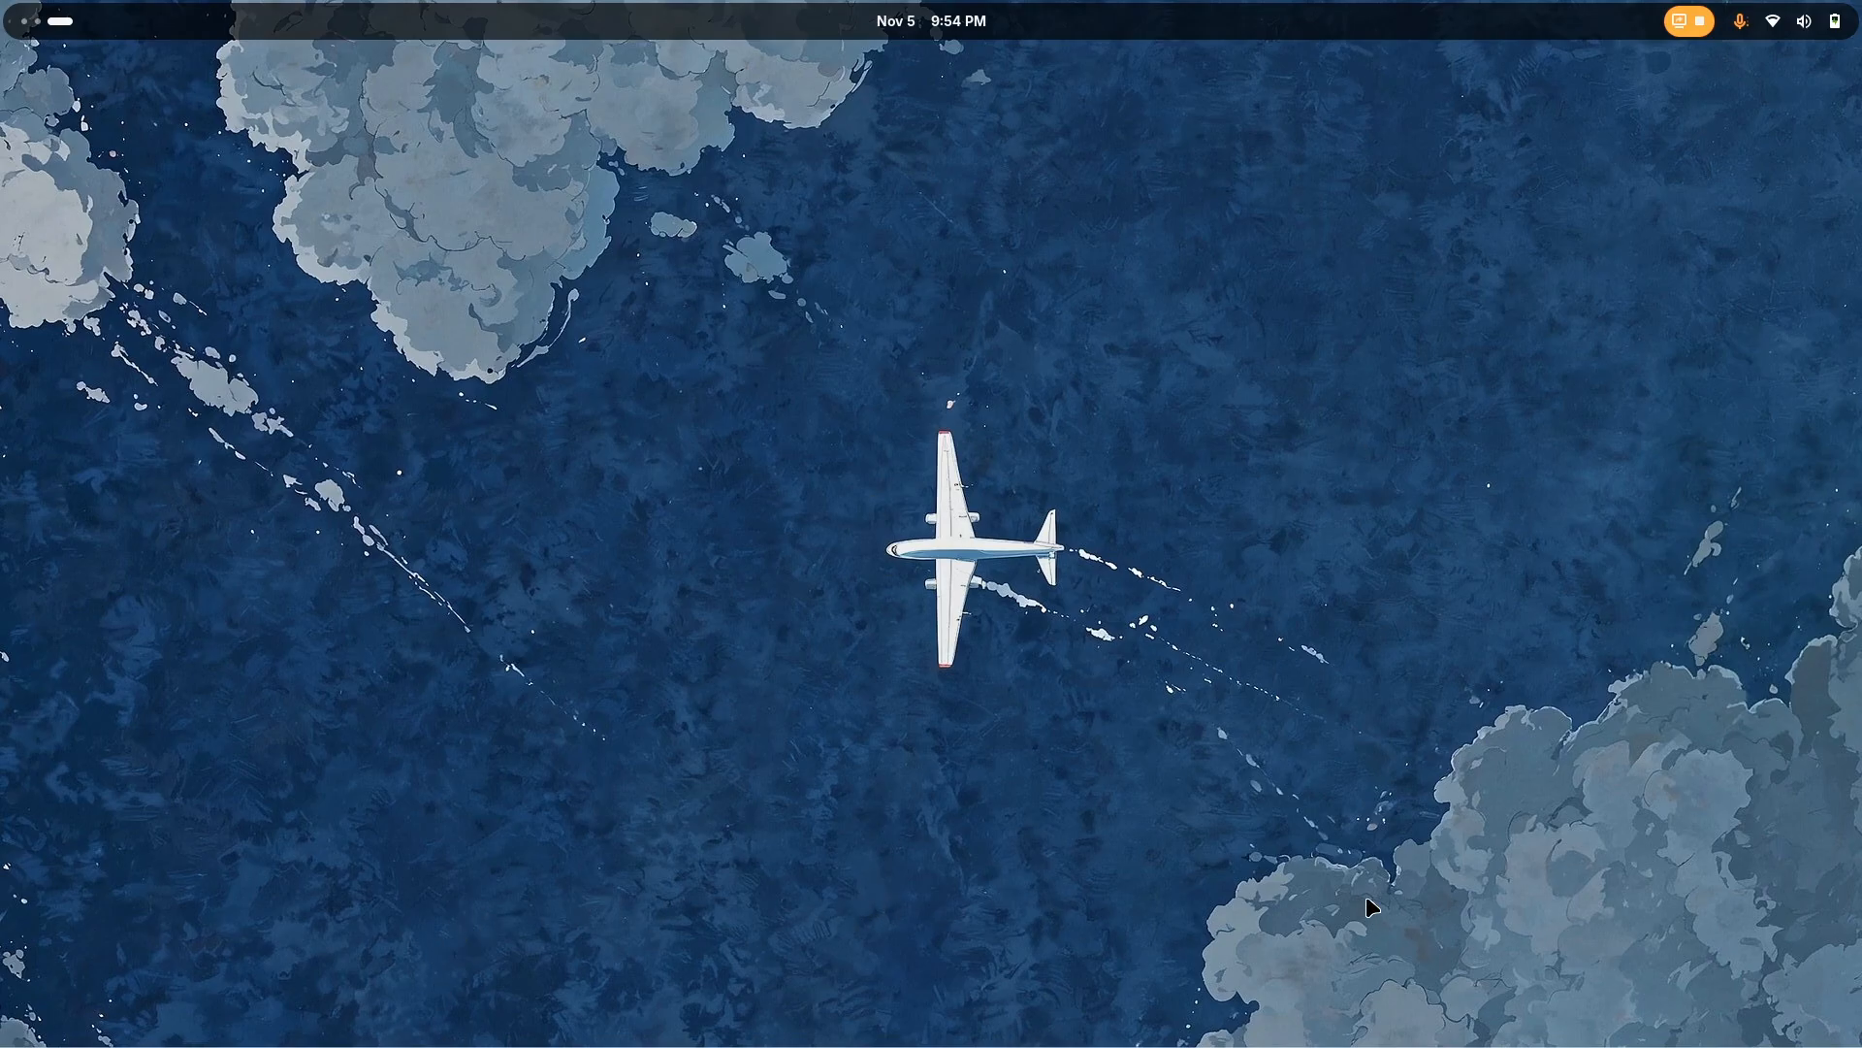
pyautogui.press('super+Page_Up')
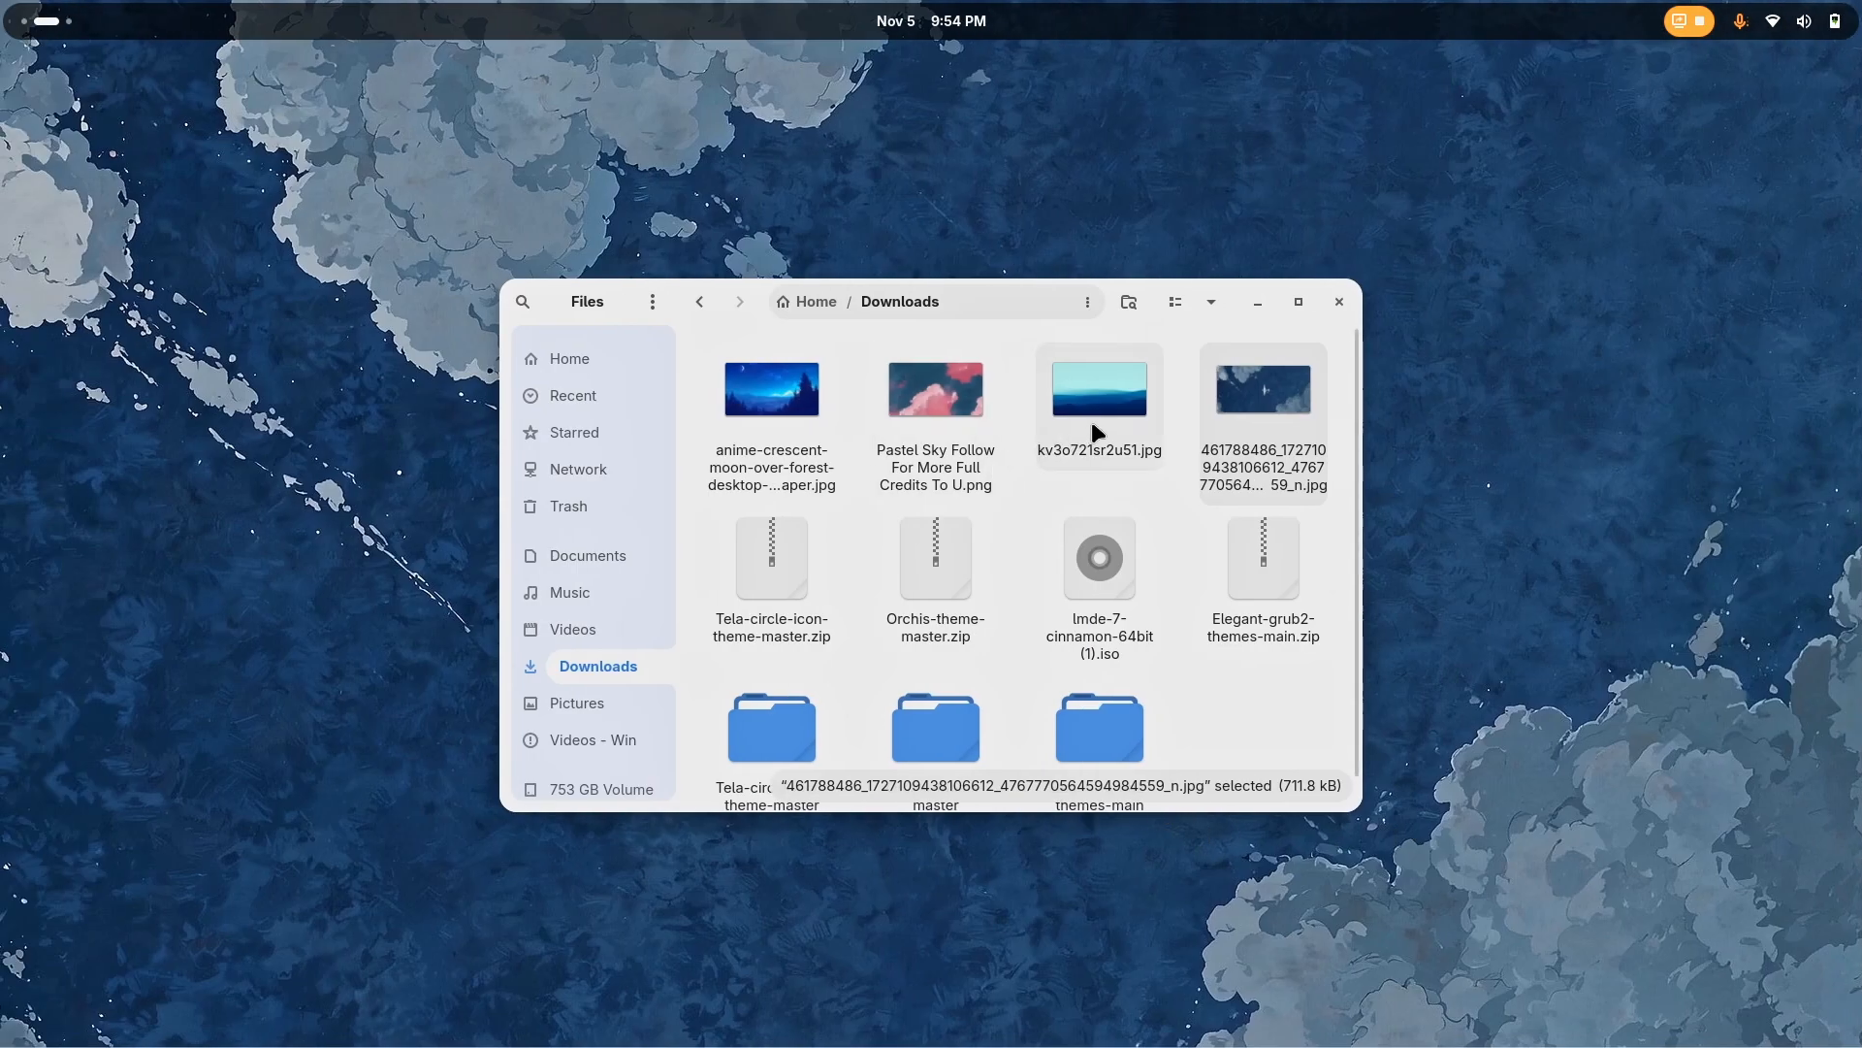
# Try kv3o721sr2u51.jpg as the desktop background and check it on an empty workspace and in the activities overview
pyautogui.rightClick(1091, 424)
pyautogui.click(1141, 669)
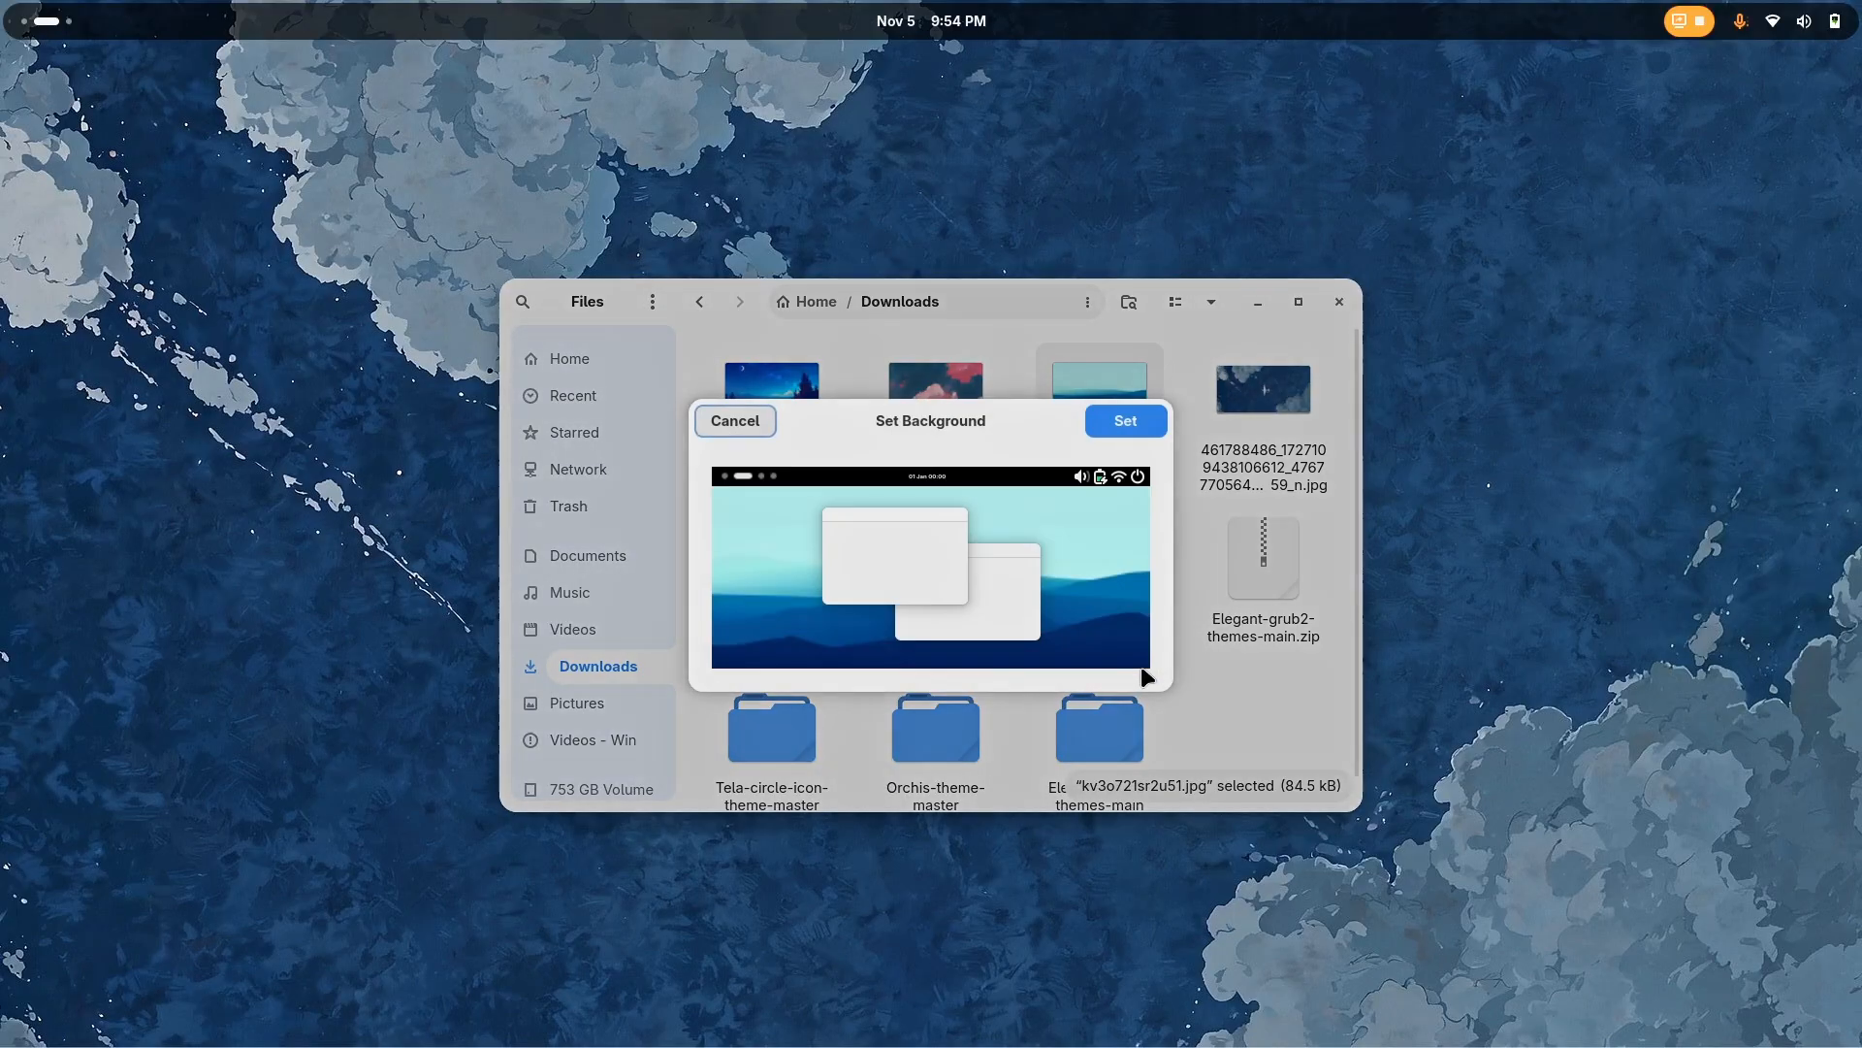
pyautogui.click(1145, 425)
pyautogui.press('super+Page_Down')
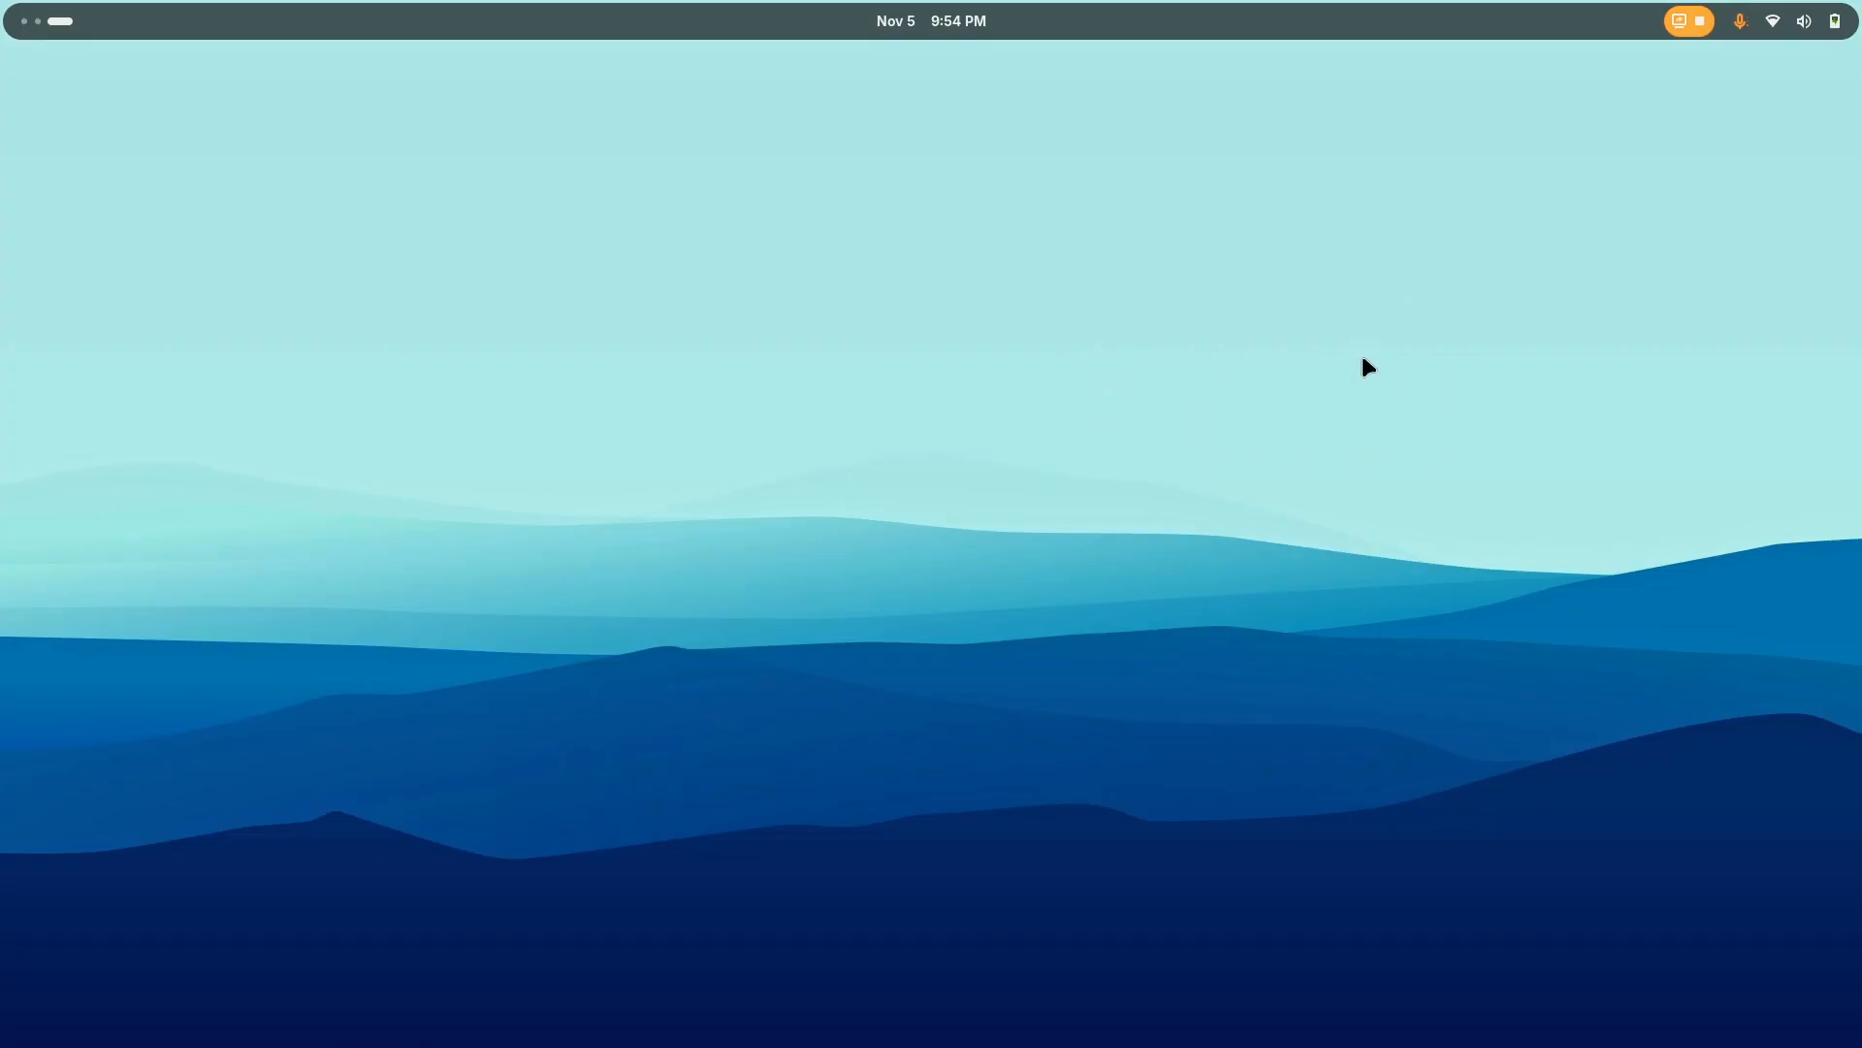
pyautogui.press('super')
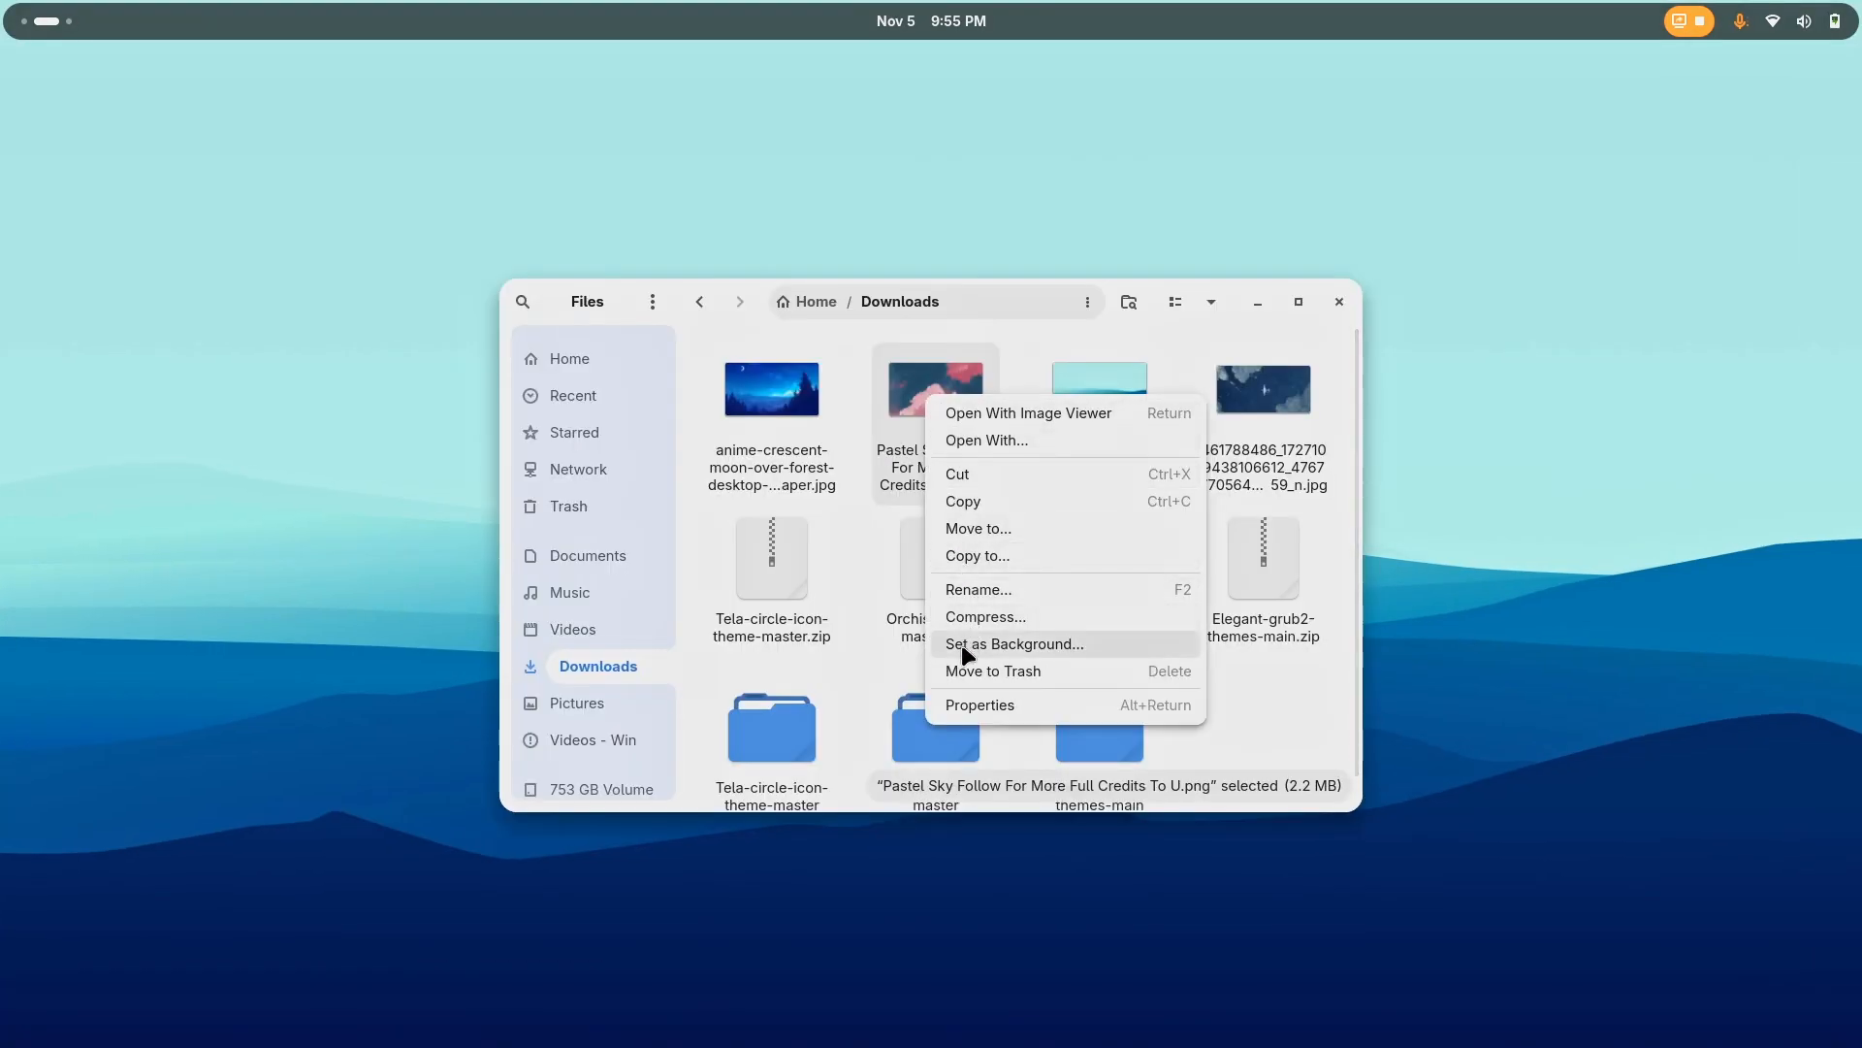
# Try Pastel Sky Follow For More Full Credits To U.png as the background, checking it on an empty workspace and in the overview
pyautogui.click(968, 644)
pyautogui.click(1116, 418)
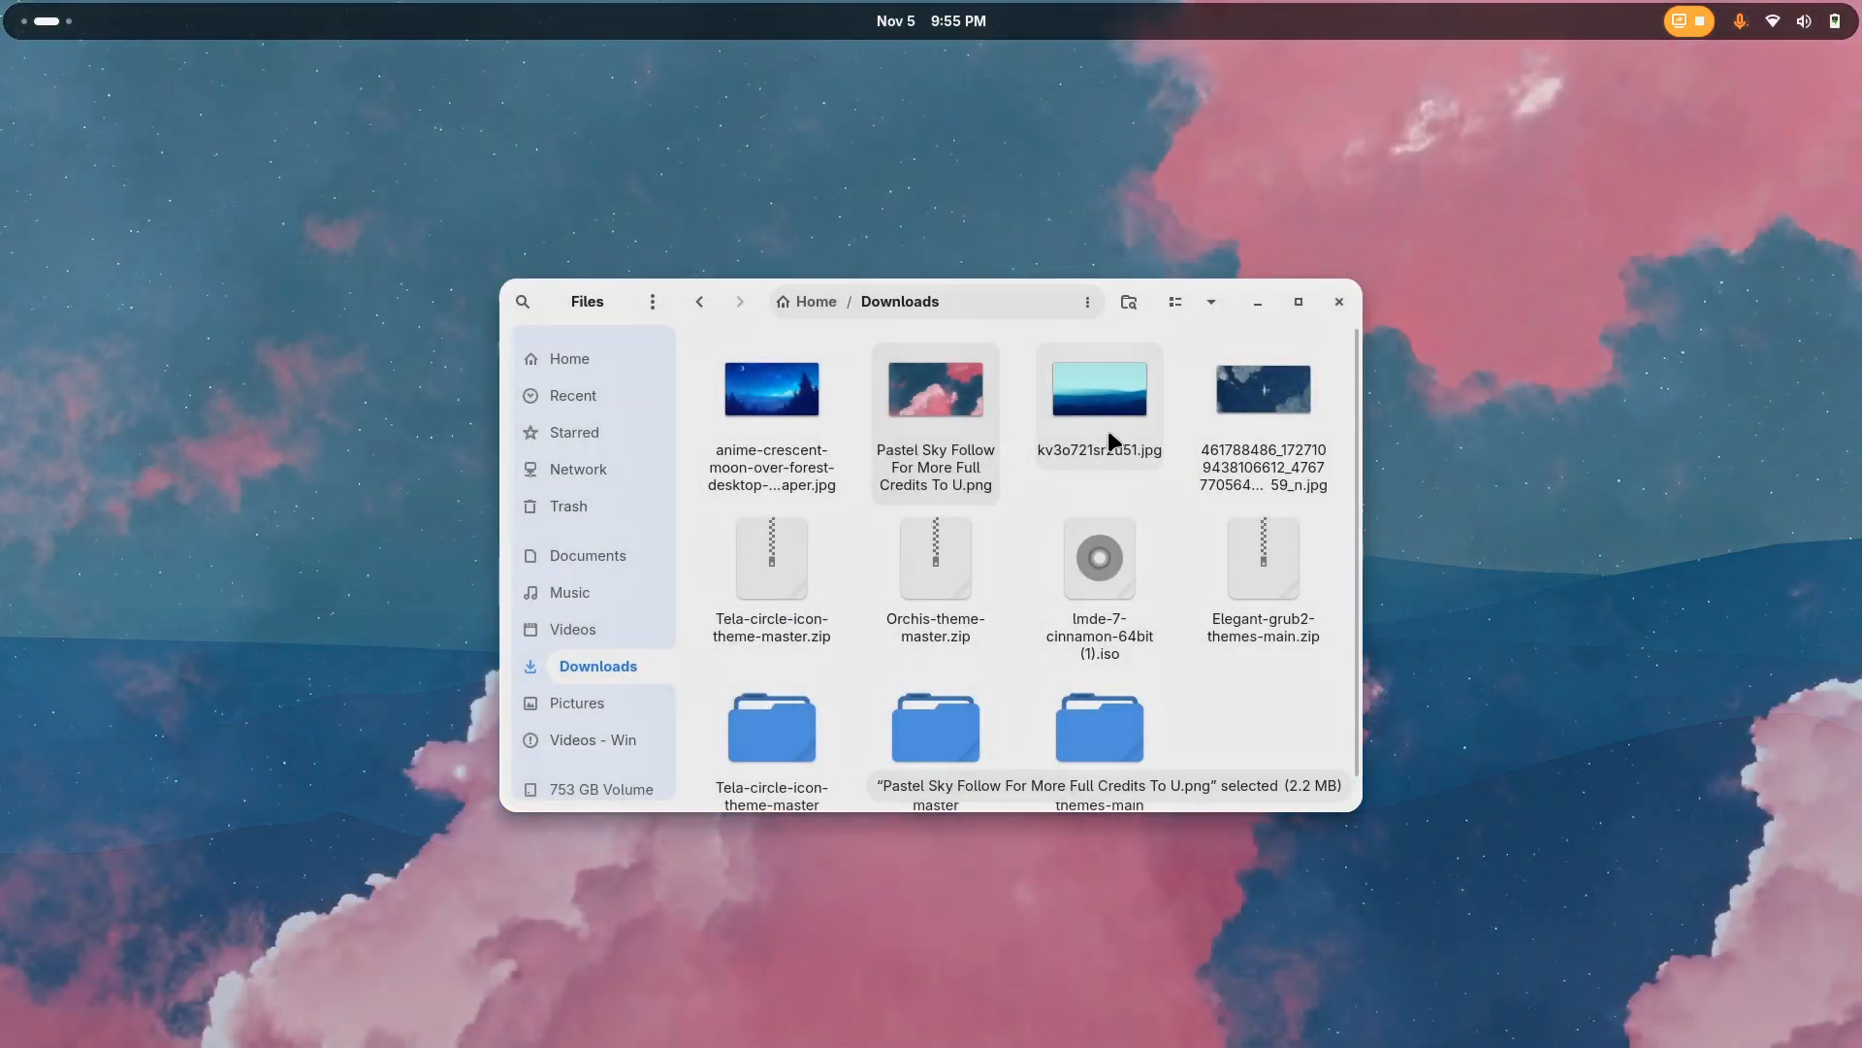
pyautogui.press('super+Page_Down')
pyautogui.press('super')
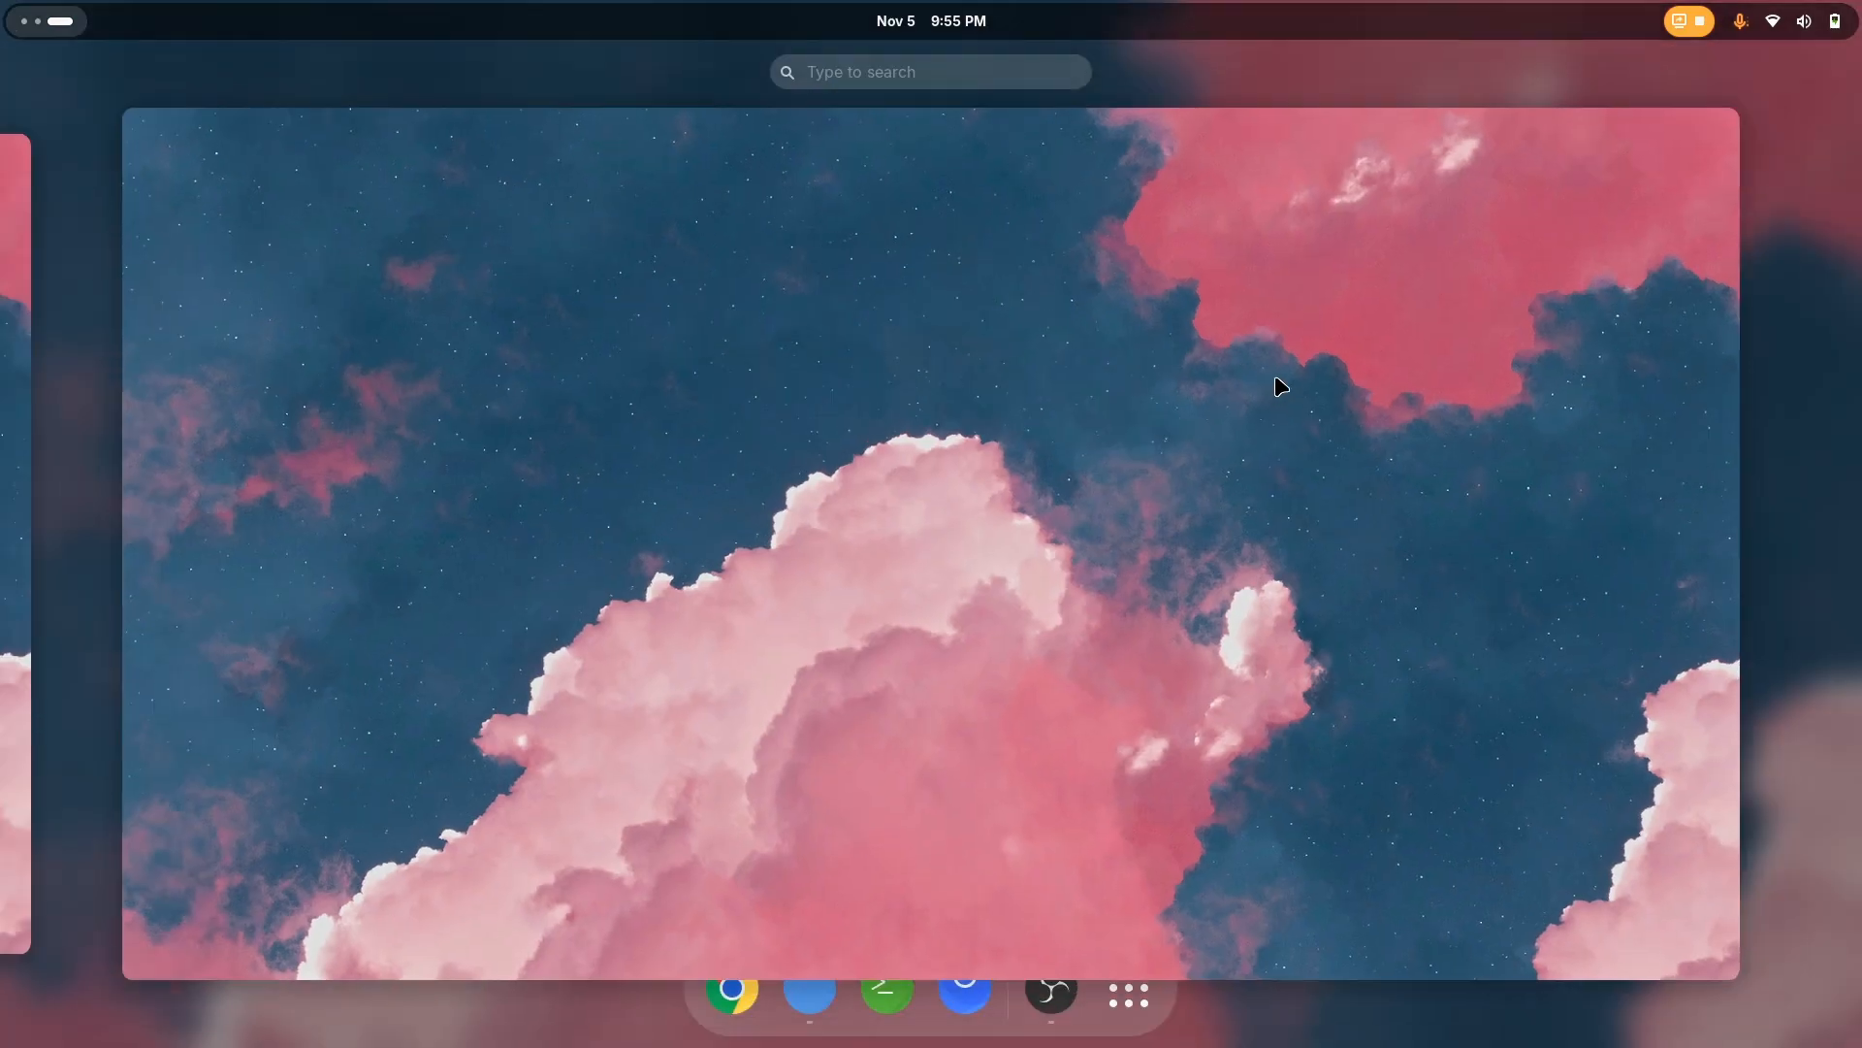
pyautogui.click(1164, 476)
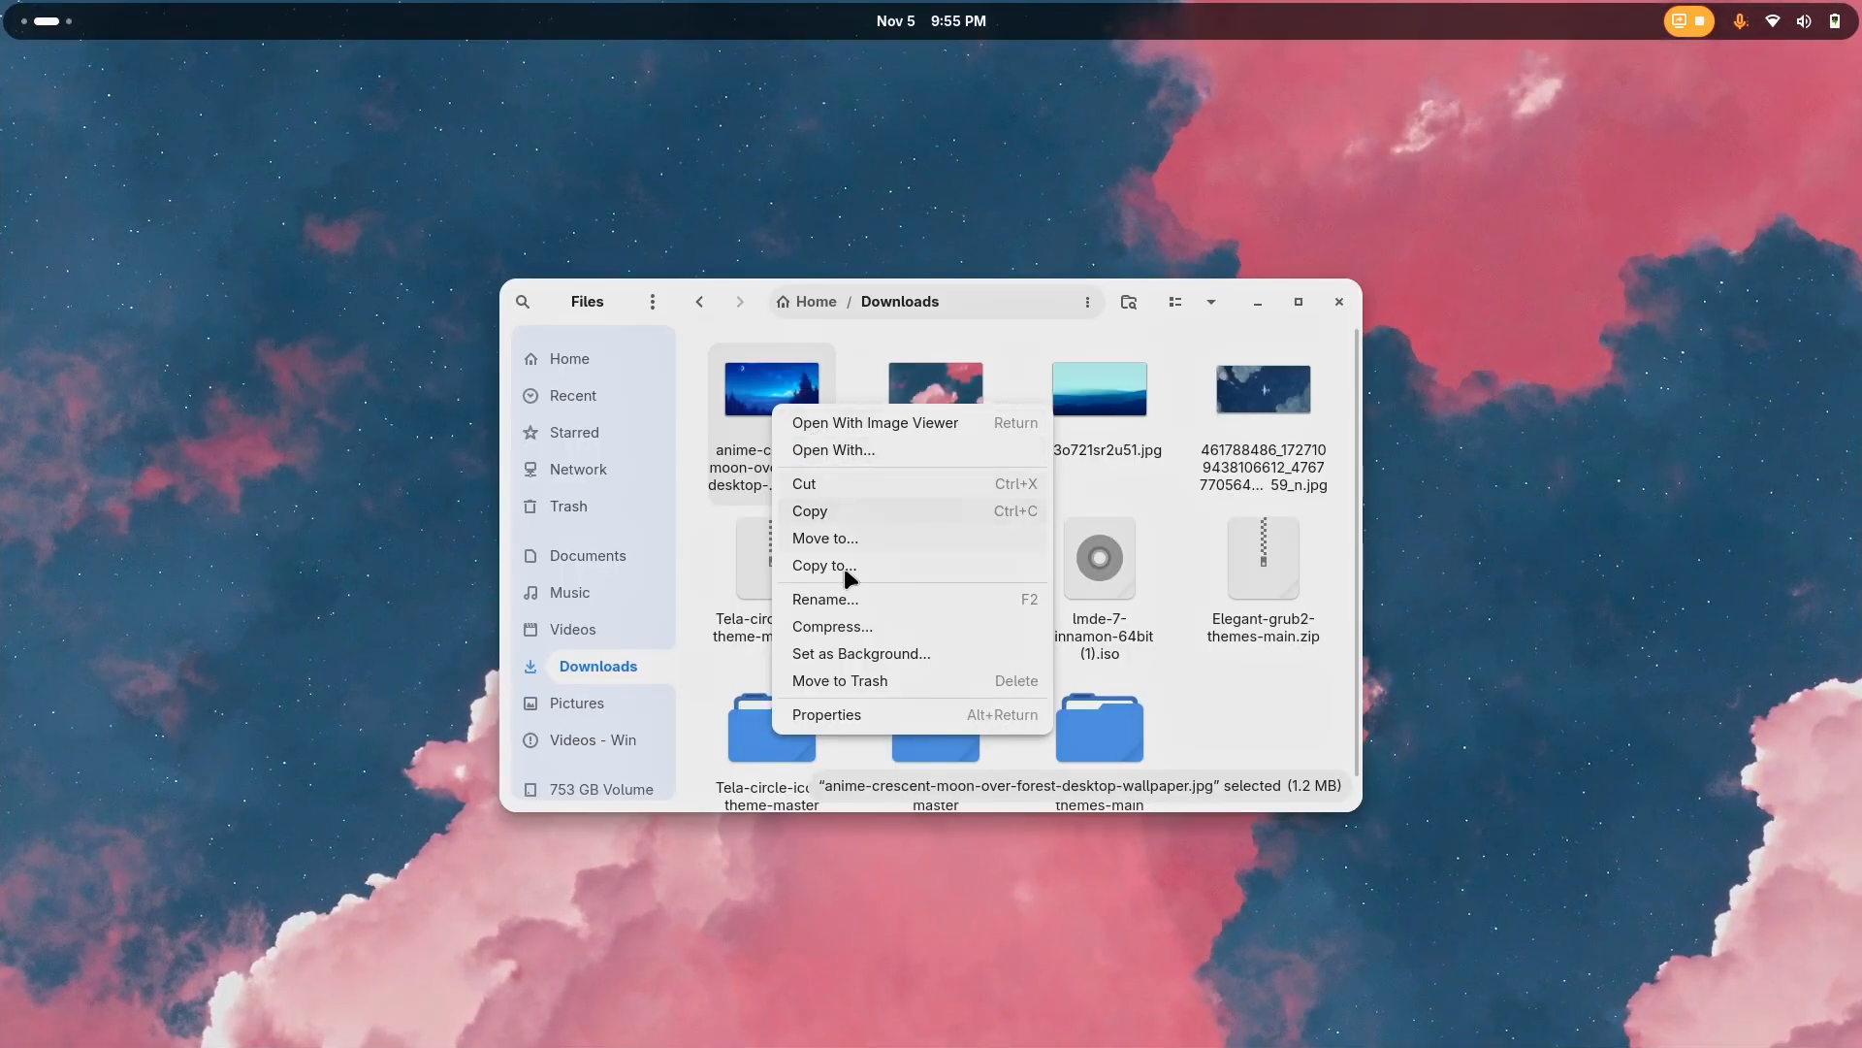
# Try the anime crescent moon wallpaper as the desktop background, check it on an empty workspace, and return to the Files workspace
pyautogui.click(872, 660)
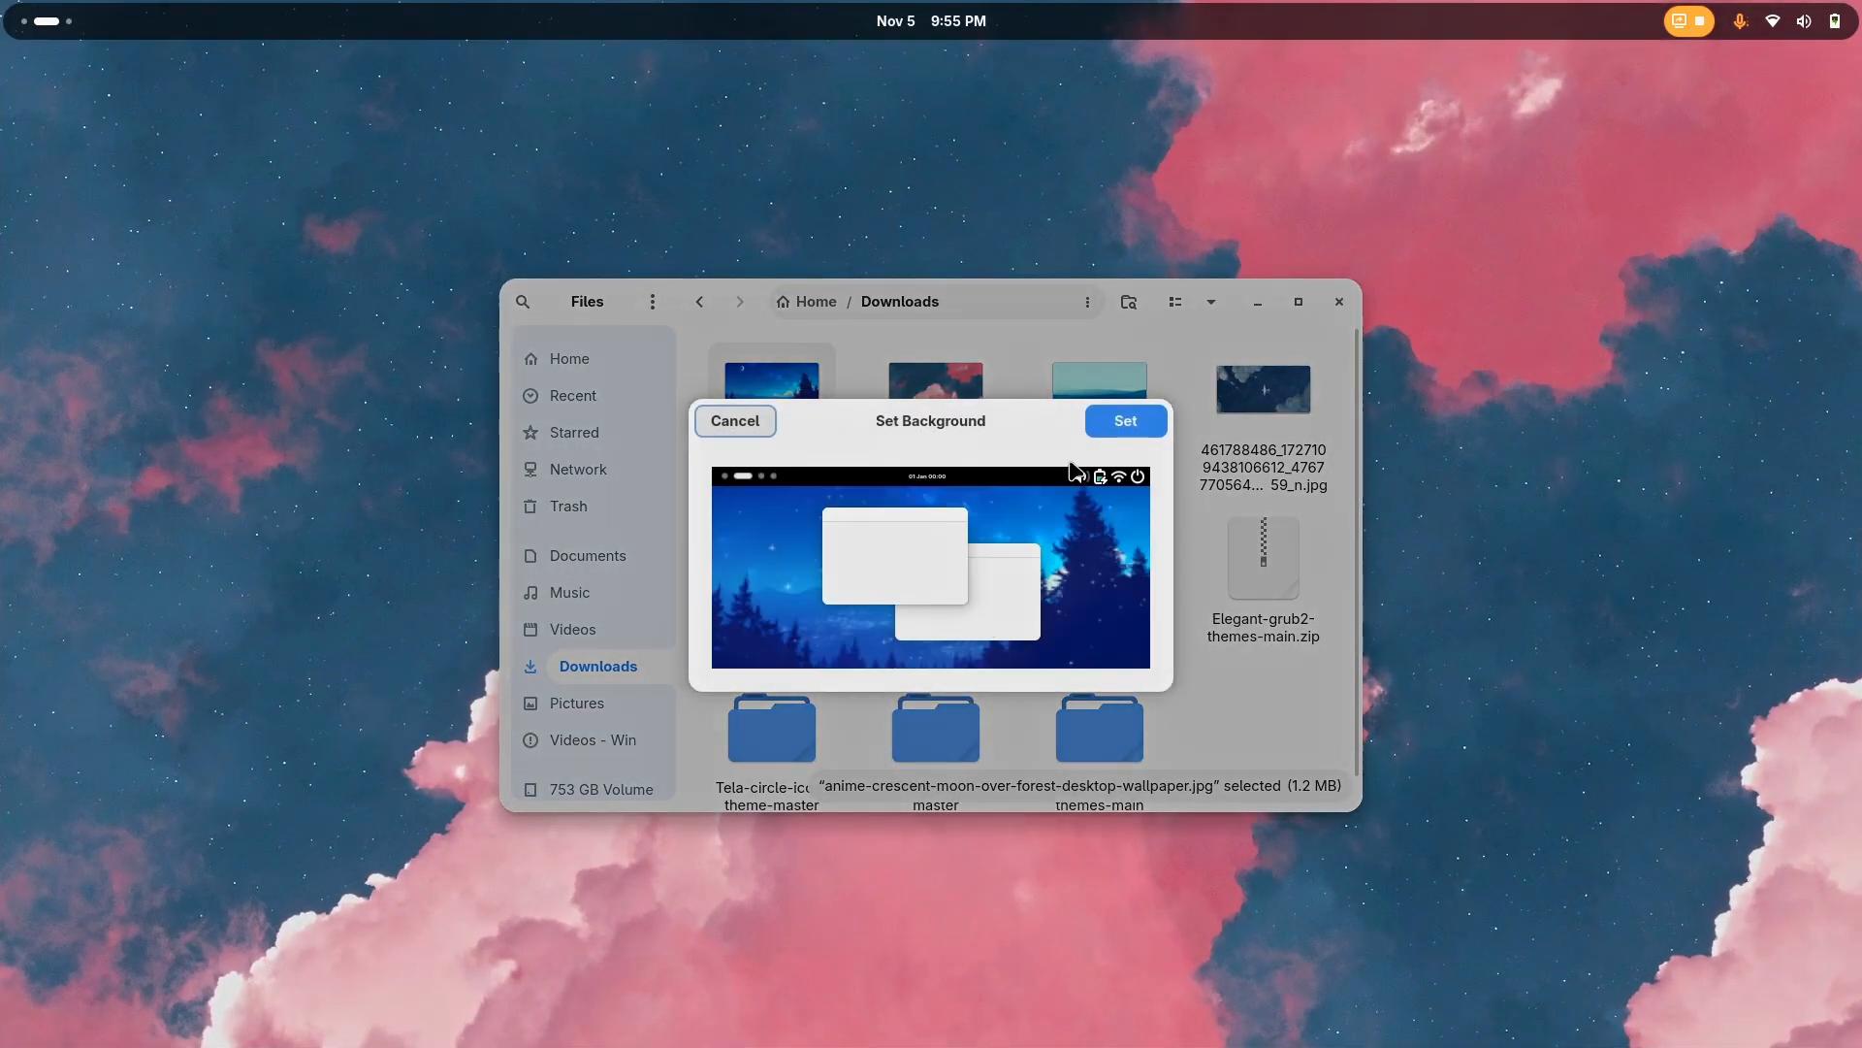
pyautogui.click(1106, 424)
pyautogui.press('super+Page_Down')
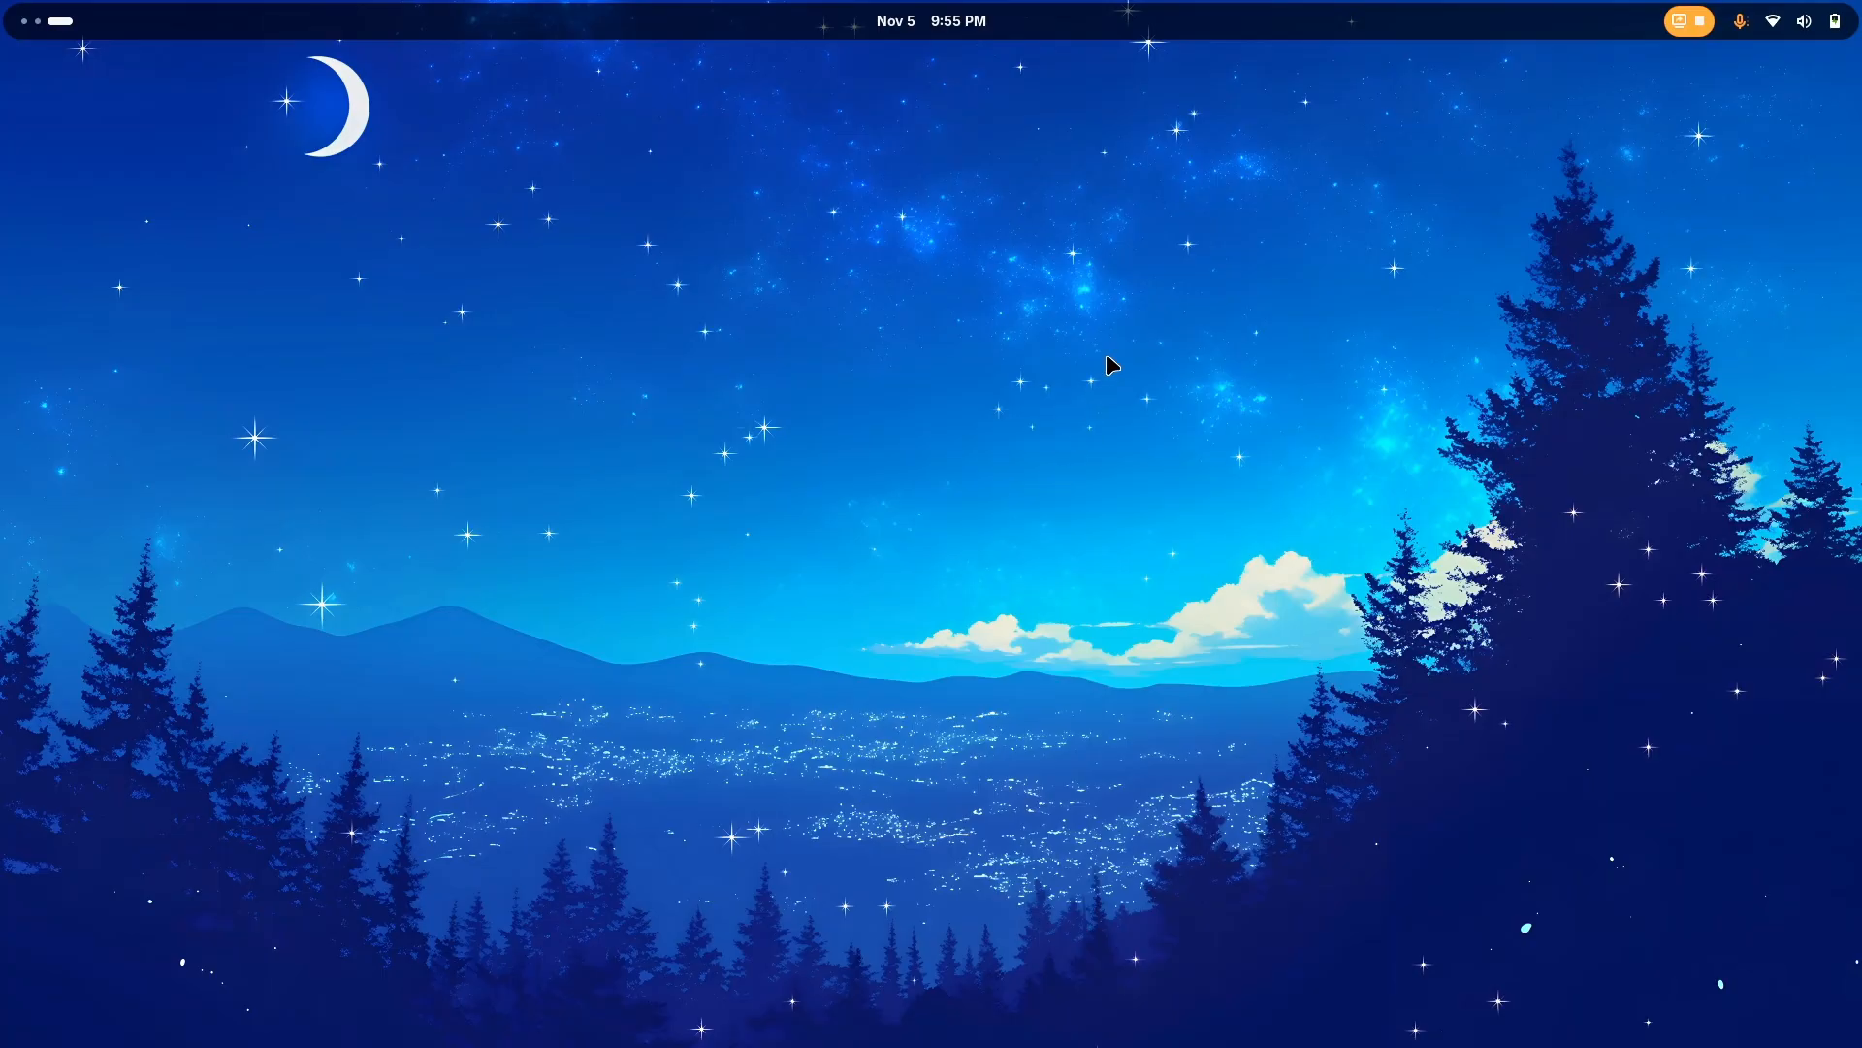
pyautogui.press('super')
pyautogui.press('super+Page_Up')
# Set the airplane wallpaper, whose file name starts with 461788486, as the desktop background and close Files
pyautogui.rightClick(1290, 419)
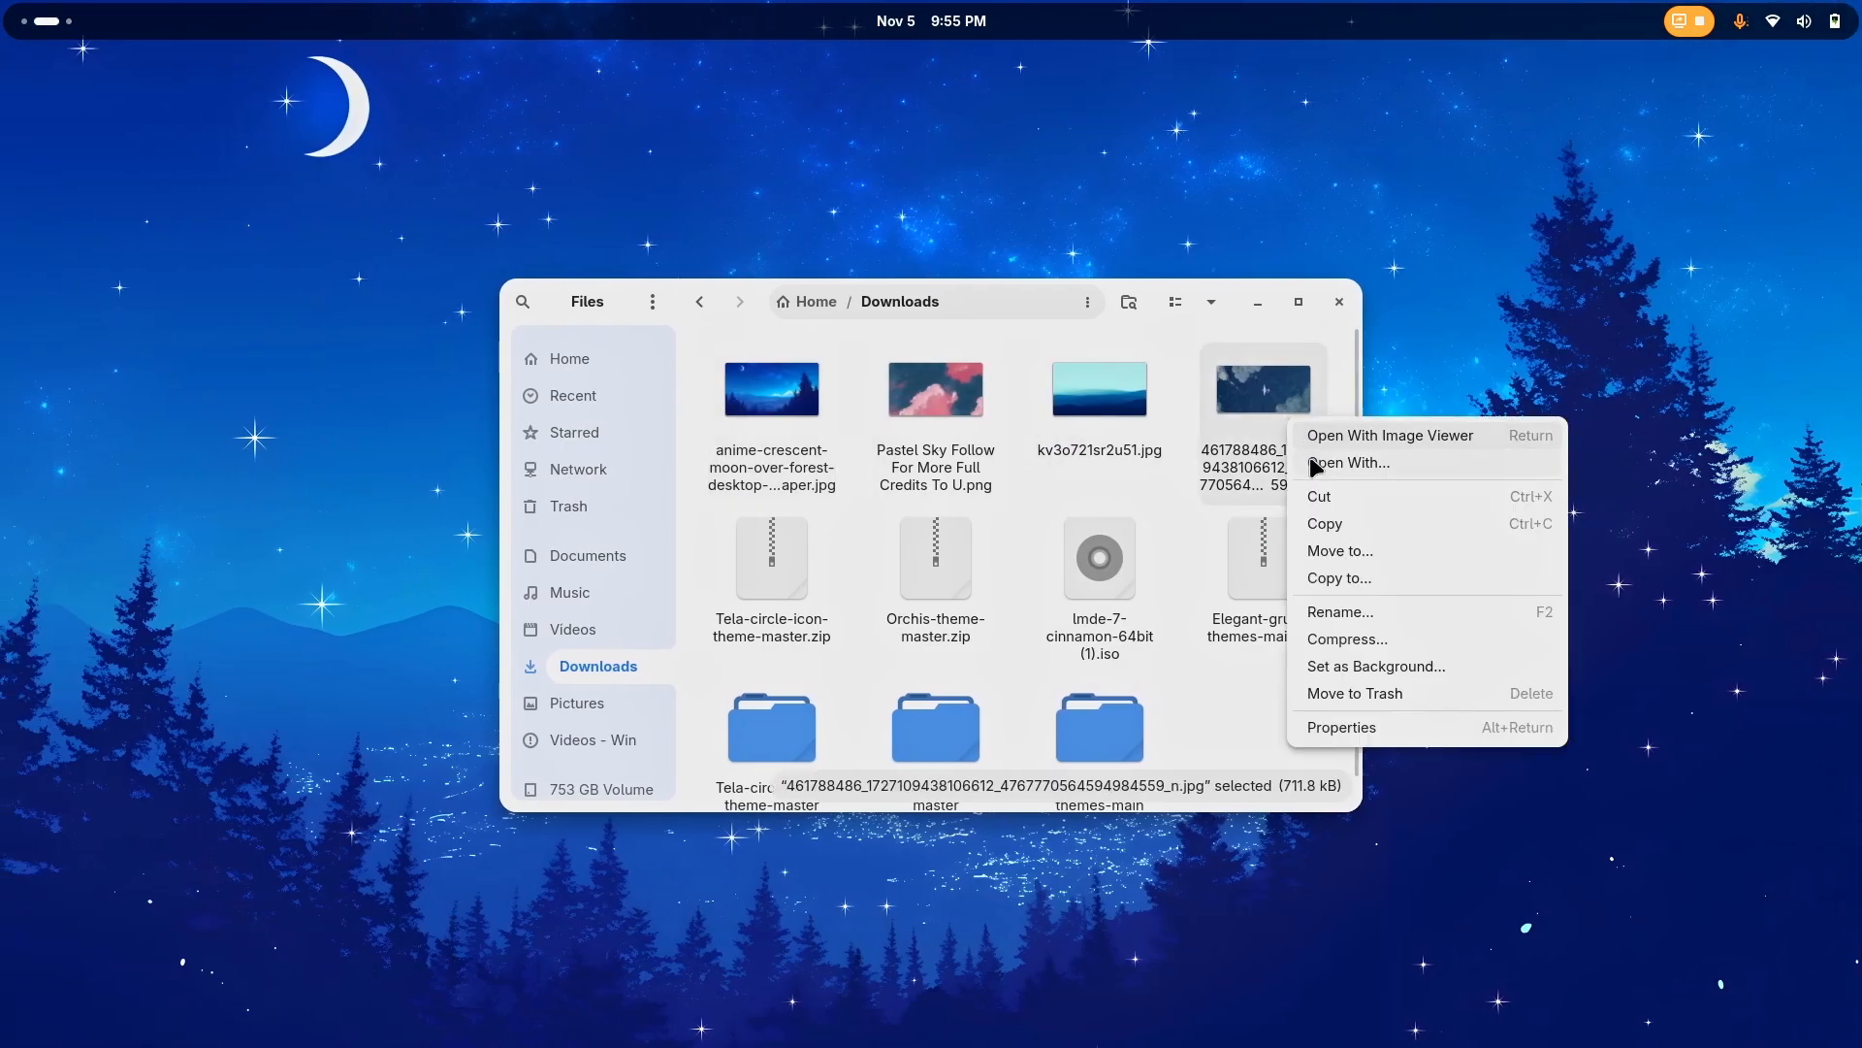
pyautogui.click(1329, 667)
pyautogui.click(1114, 419)
pyautogui.click(1351, 314)
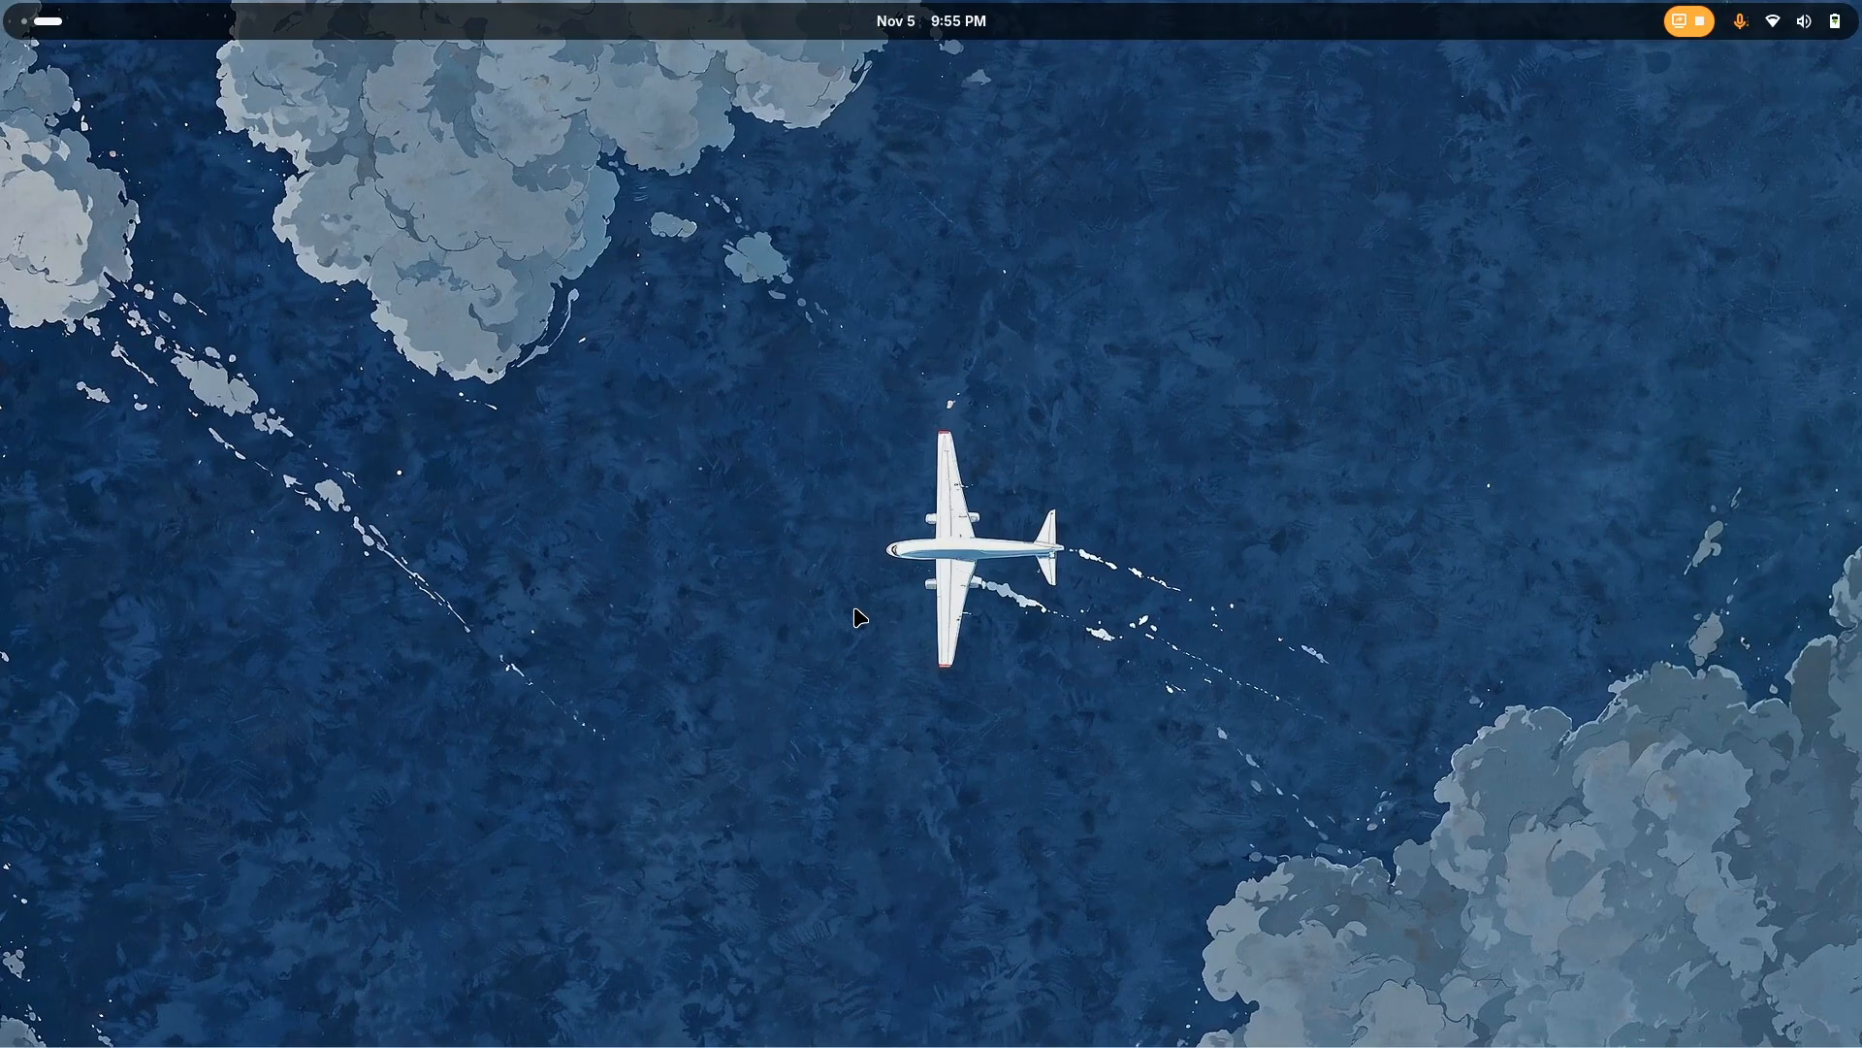
# Open Extension Manager
pyautogui.press('super')
pyautogui.write('ex')
pyautogui.press('Return')
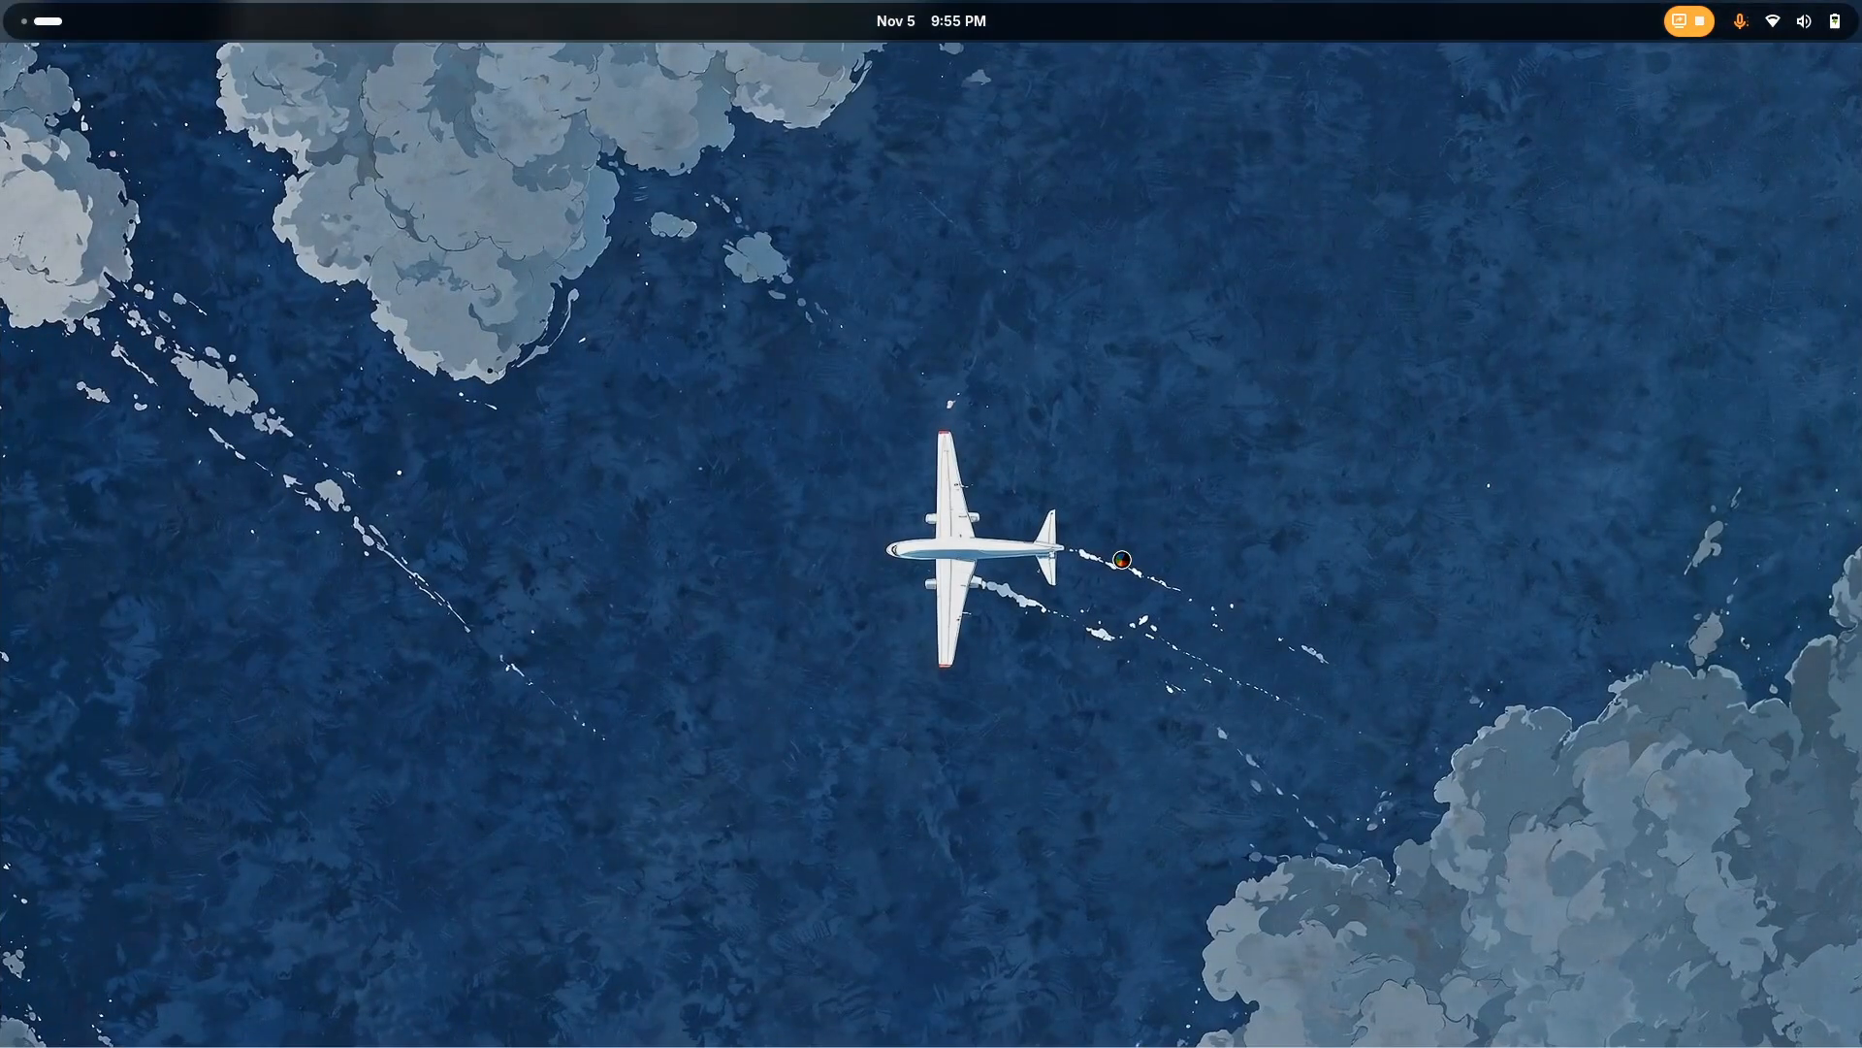
pyautogui.click(566, 277)
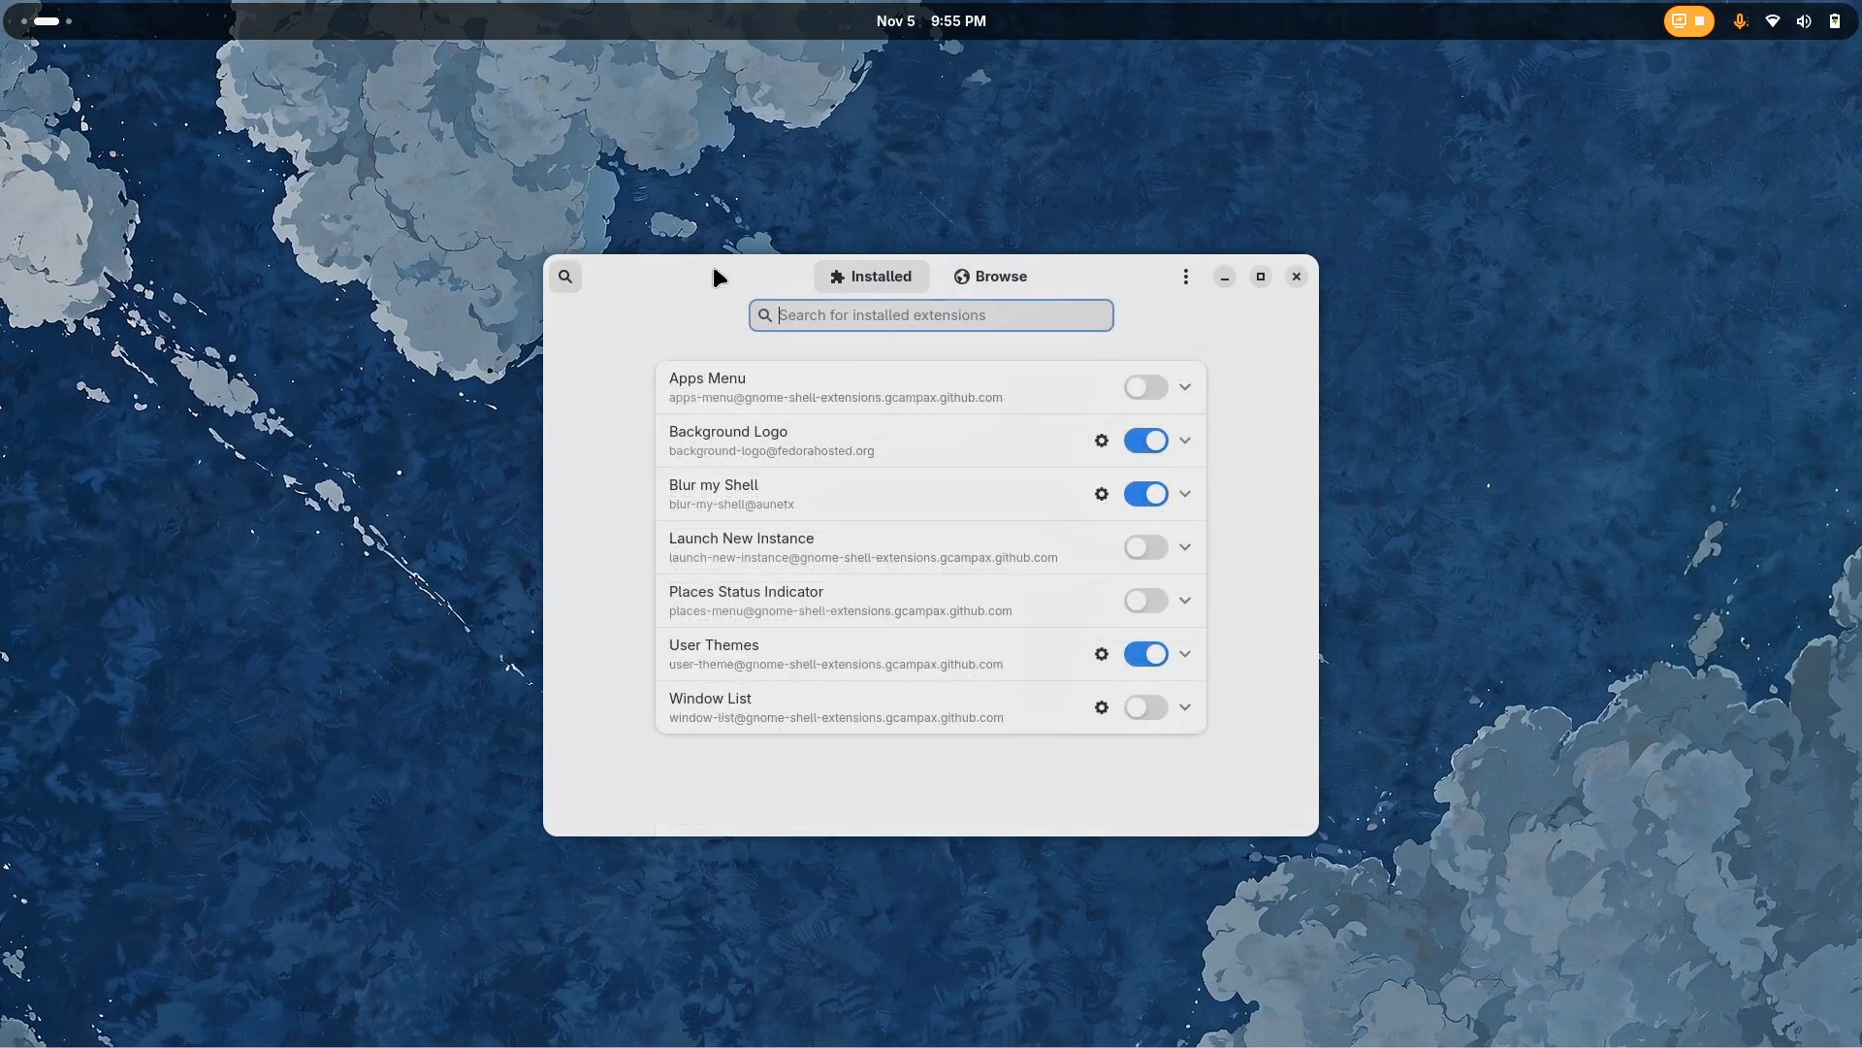
pyautogui.write('dash to')
pyautogui.press('BackSpace')
pyautogui.press('BackSpace')
pyautogui.press('BackSpace')
pyautogui.press('BackSpace')
pyautogui.press('BackSpace')
pyautogui.press('BackSpace')
pyautogui.press('BackSpace')
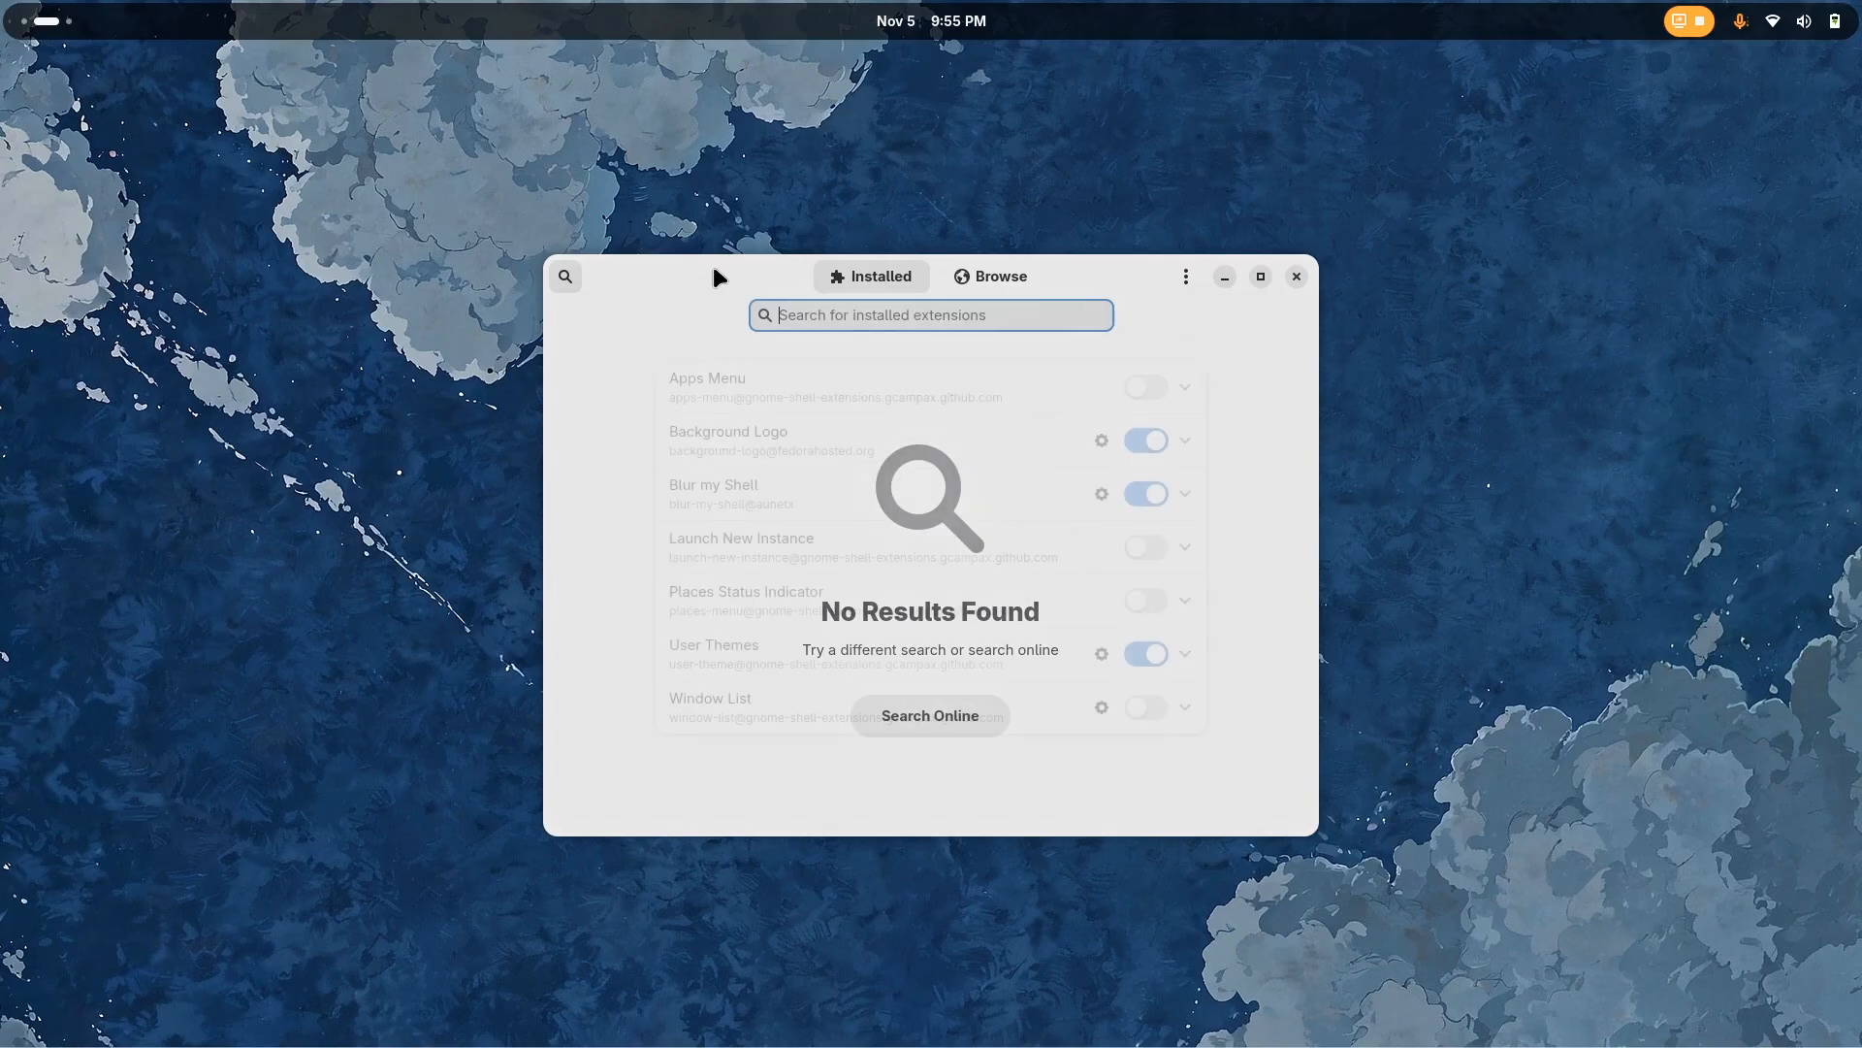
# Search the online GNOME extensions for "dash to panel"
pyautogui.click(955, 274)
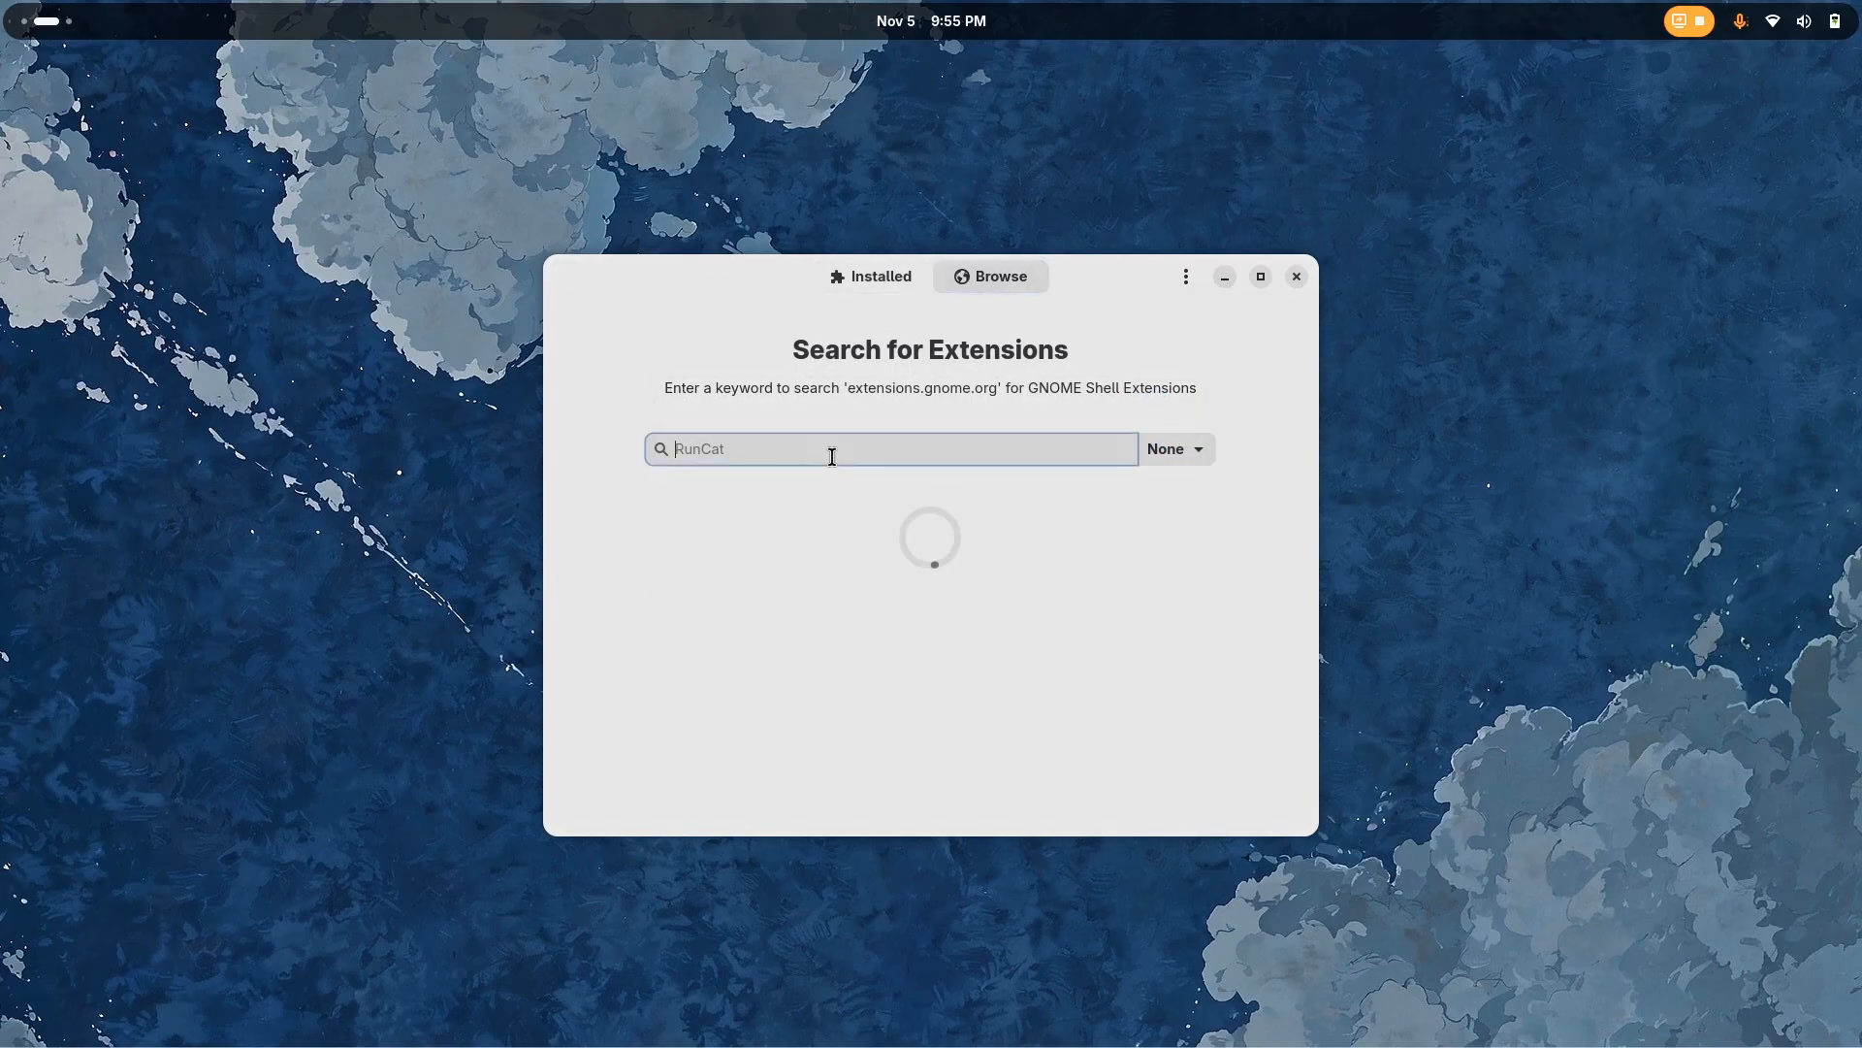
pyautogui.write('dash to')
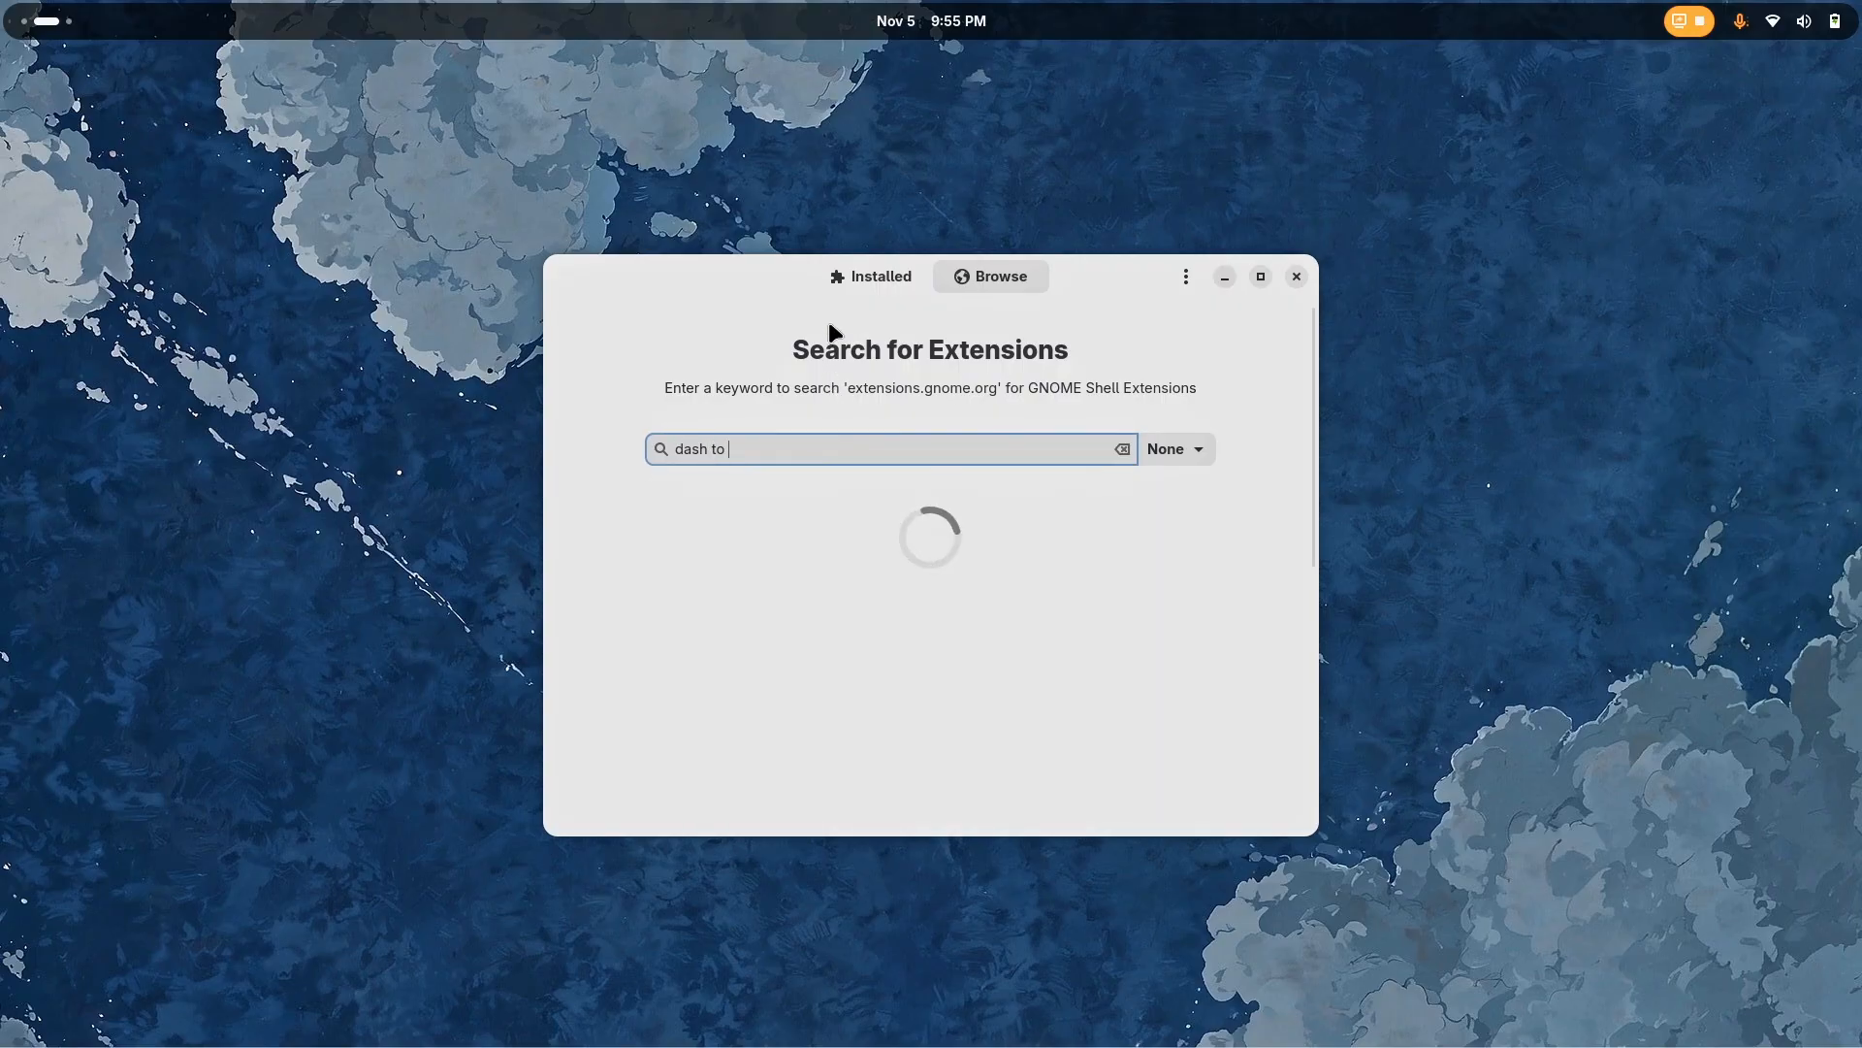
pyautogui.scroll(-1, 904, 636)
pyautogui.scroll(-4, 902, 633)
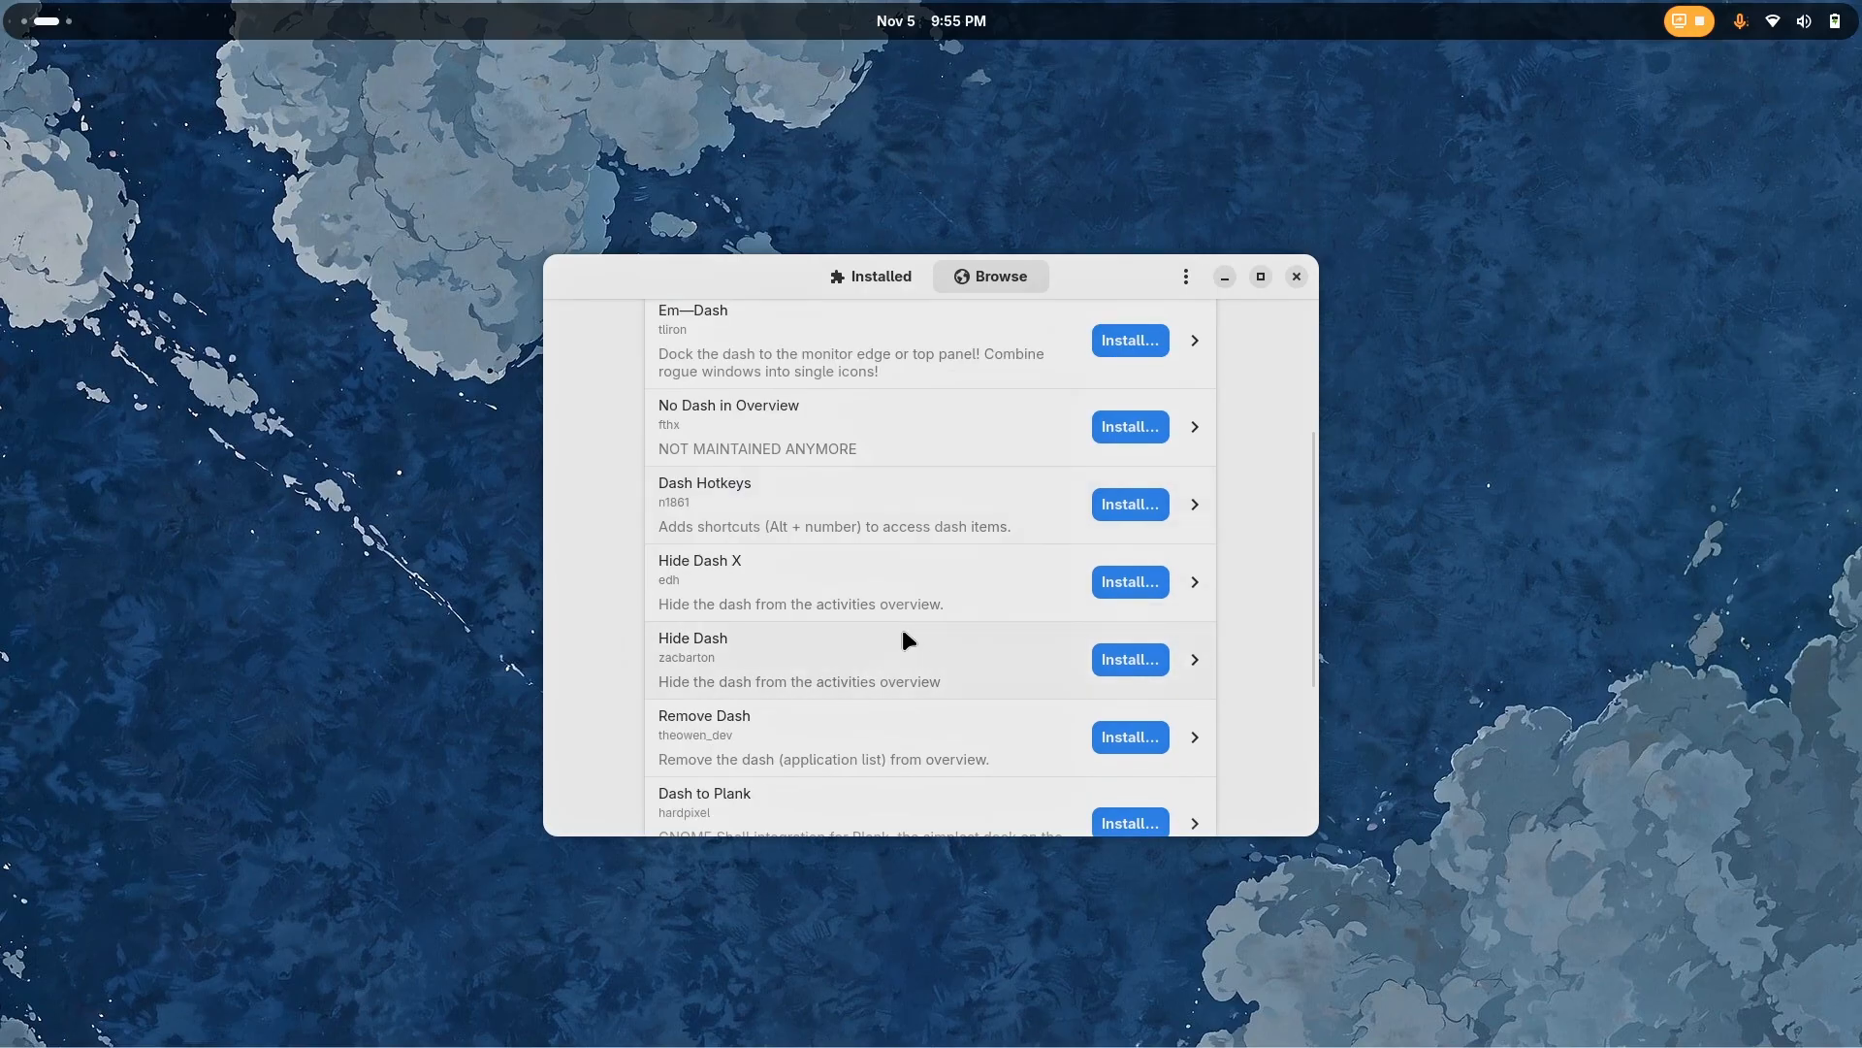
pyautogui.scroll(5, 902, 633)
pyautogui.write('ash to panel')
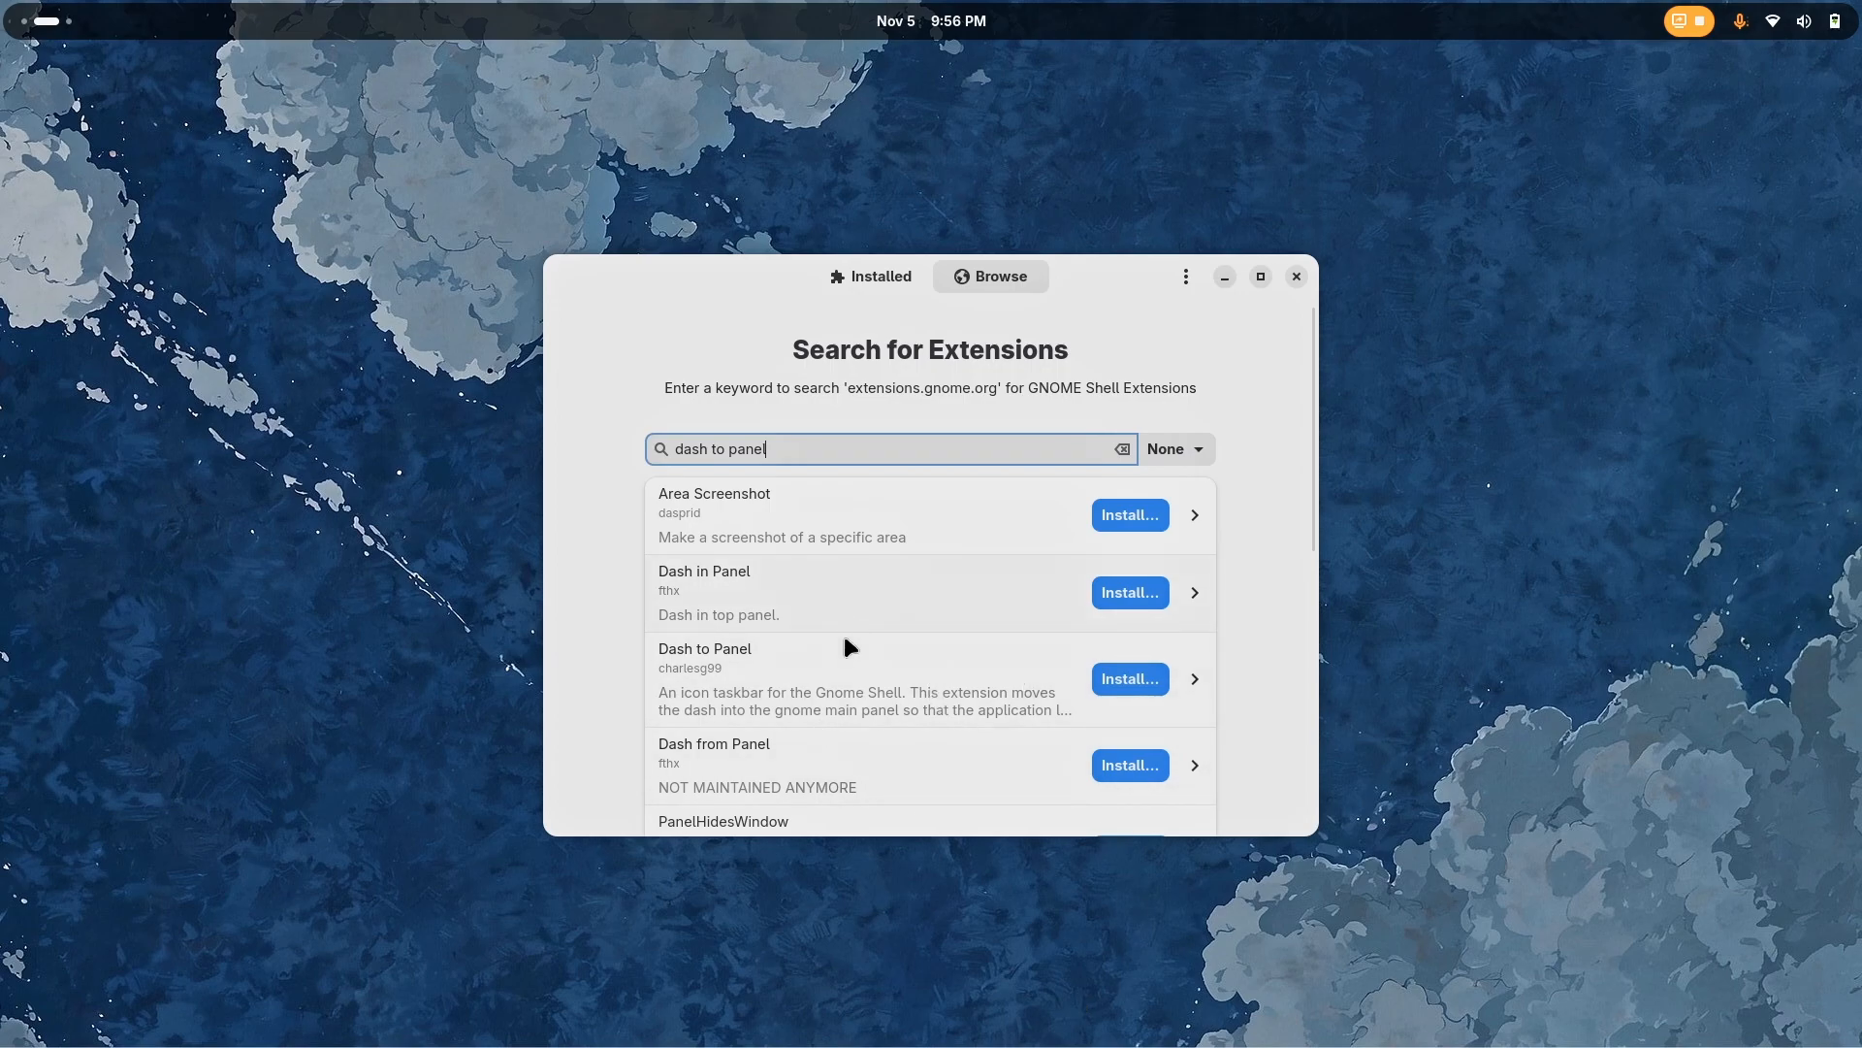
# Install the Dash to Panel extension from the search results
pyautogui.click(848, 594)
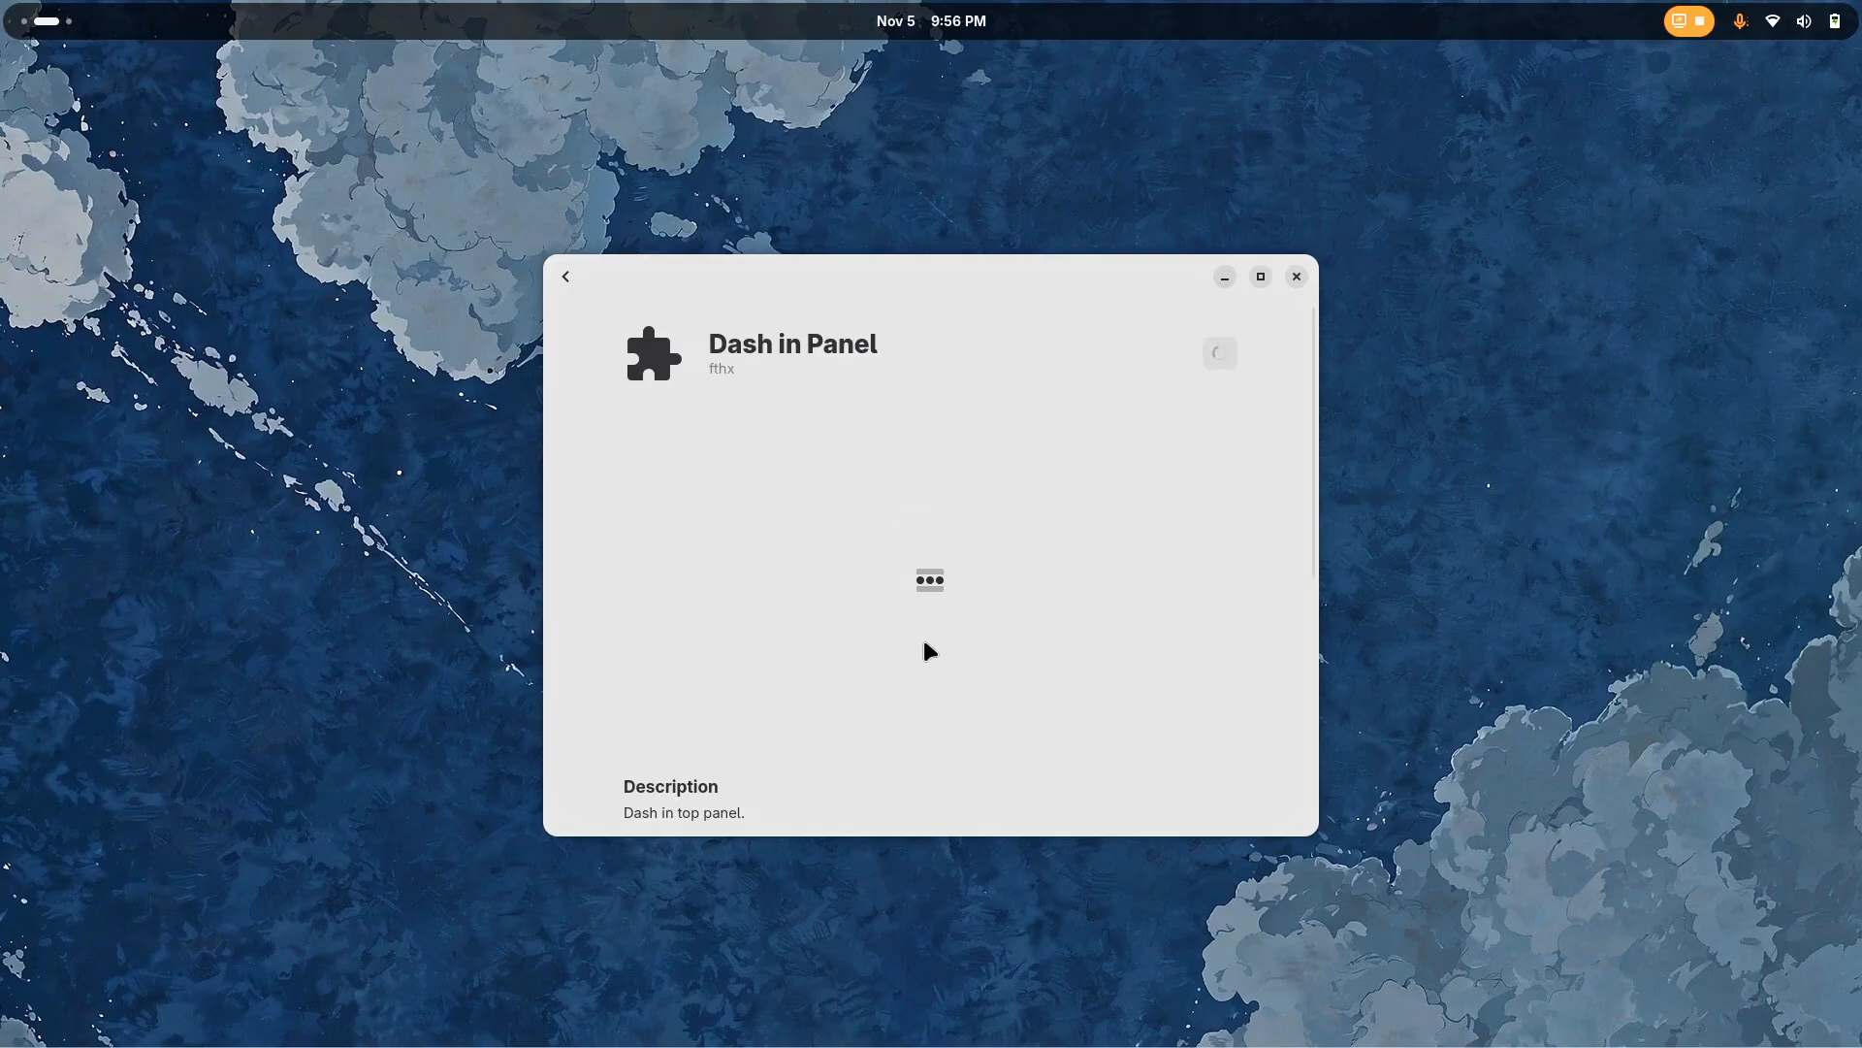
pyautogui.click(565, 277)
pyautogui.click(970, 642)
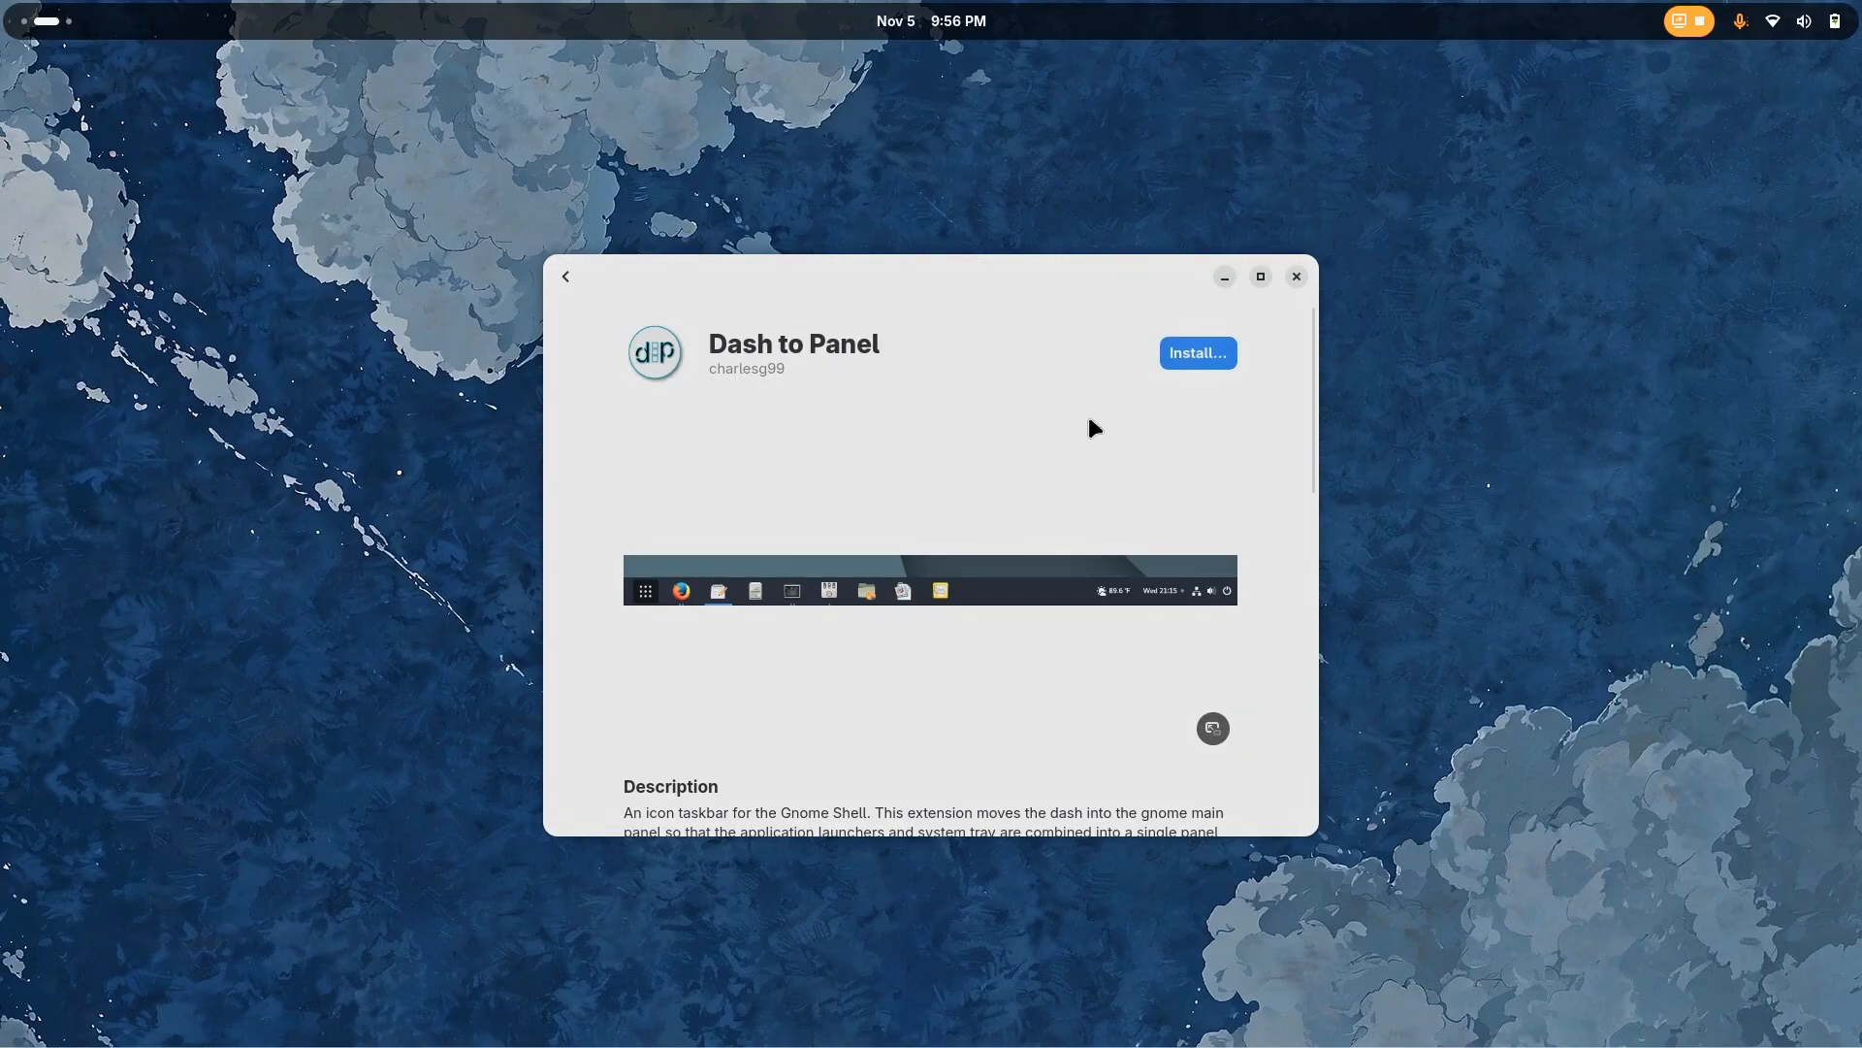
pyautogui.click(1186, 354)
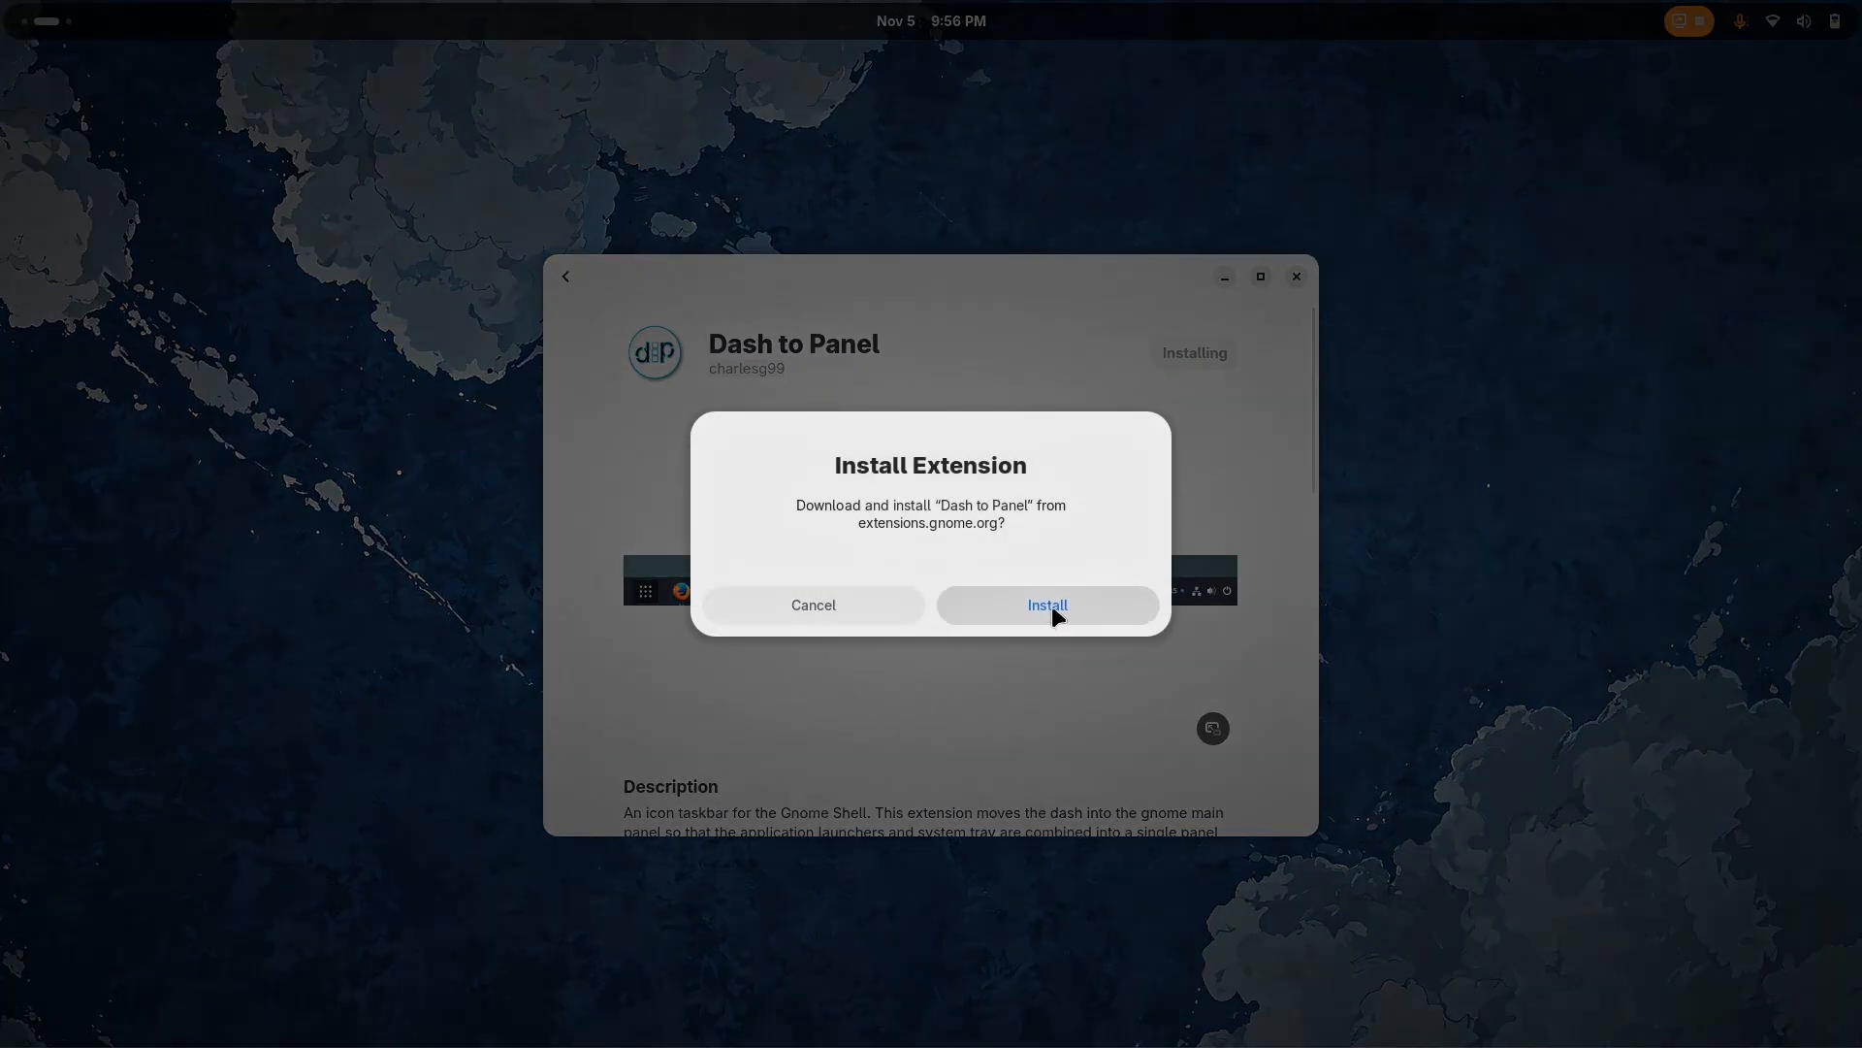
pyautogui.click(1053, 609)
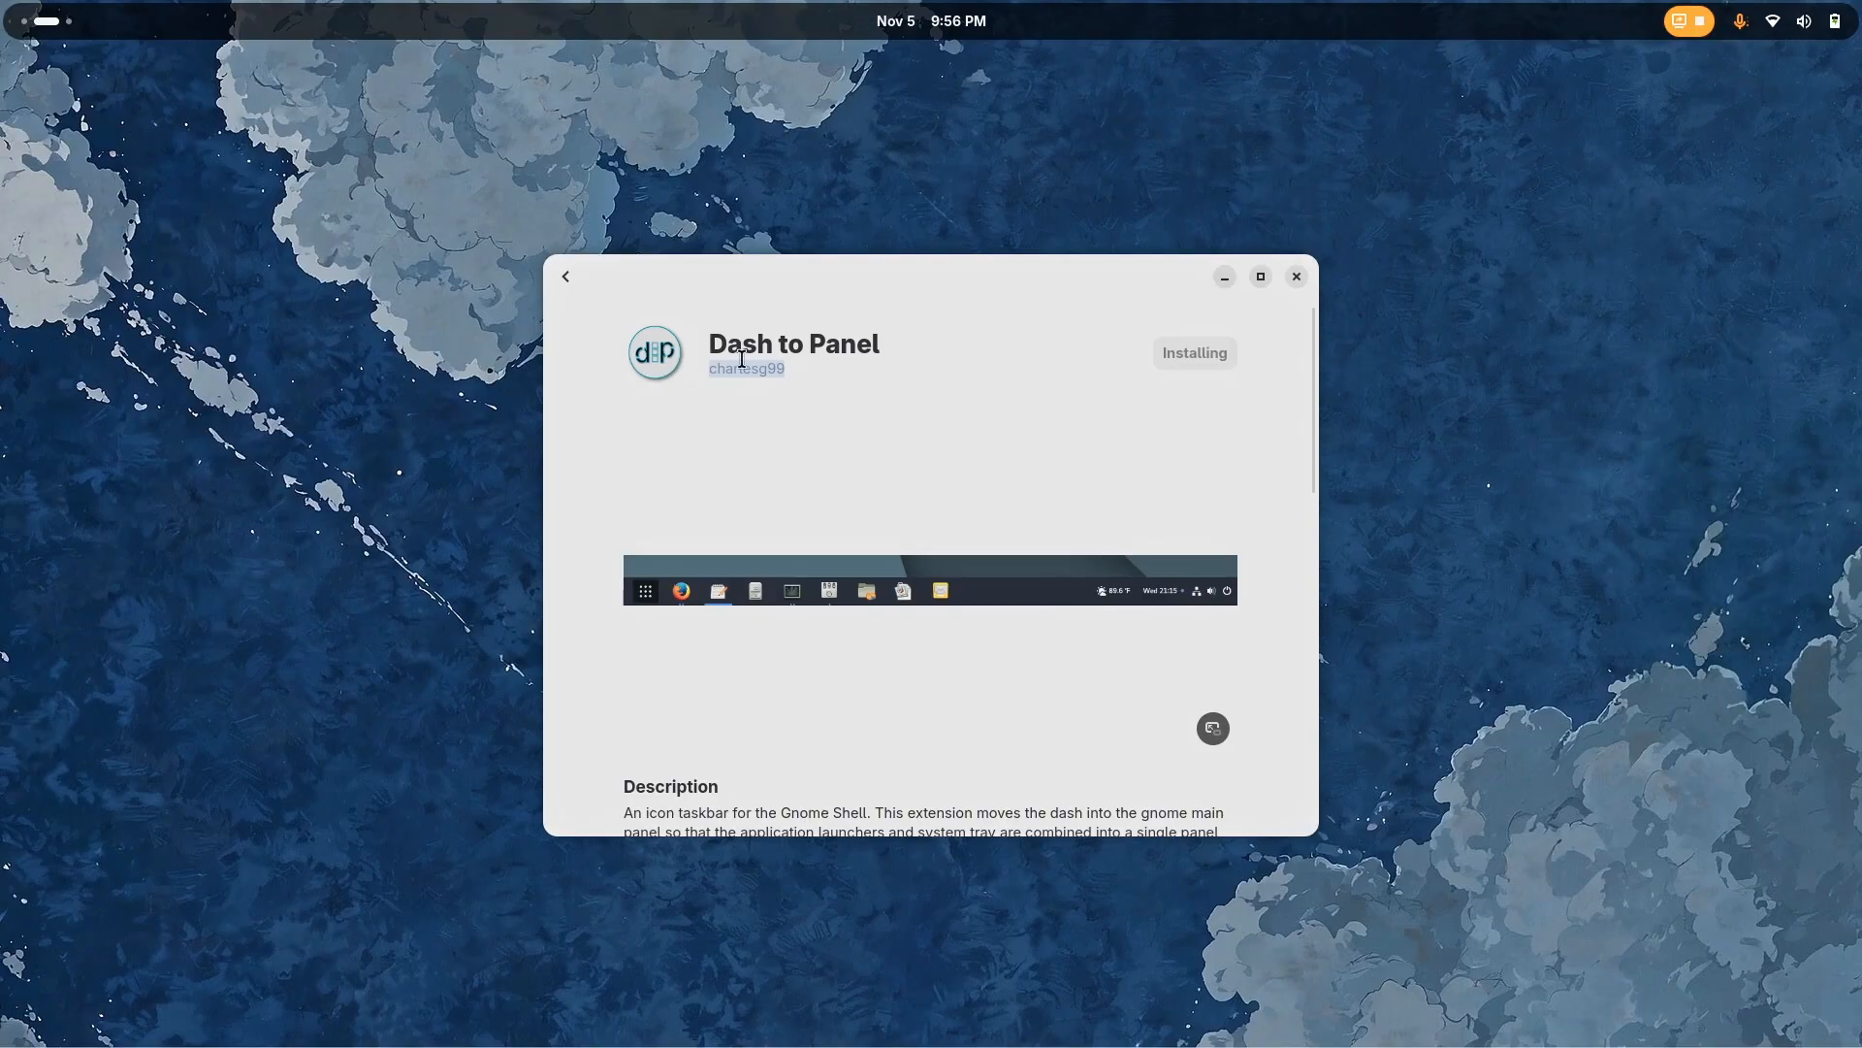
# Open the Dash to Panel settings from the installed extensions and set the panel length to Dynamic
pyautogui.click(566, 279)
pyautogui.click(902, 277)
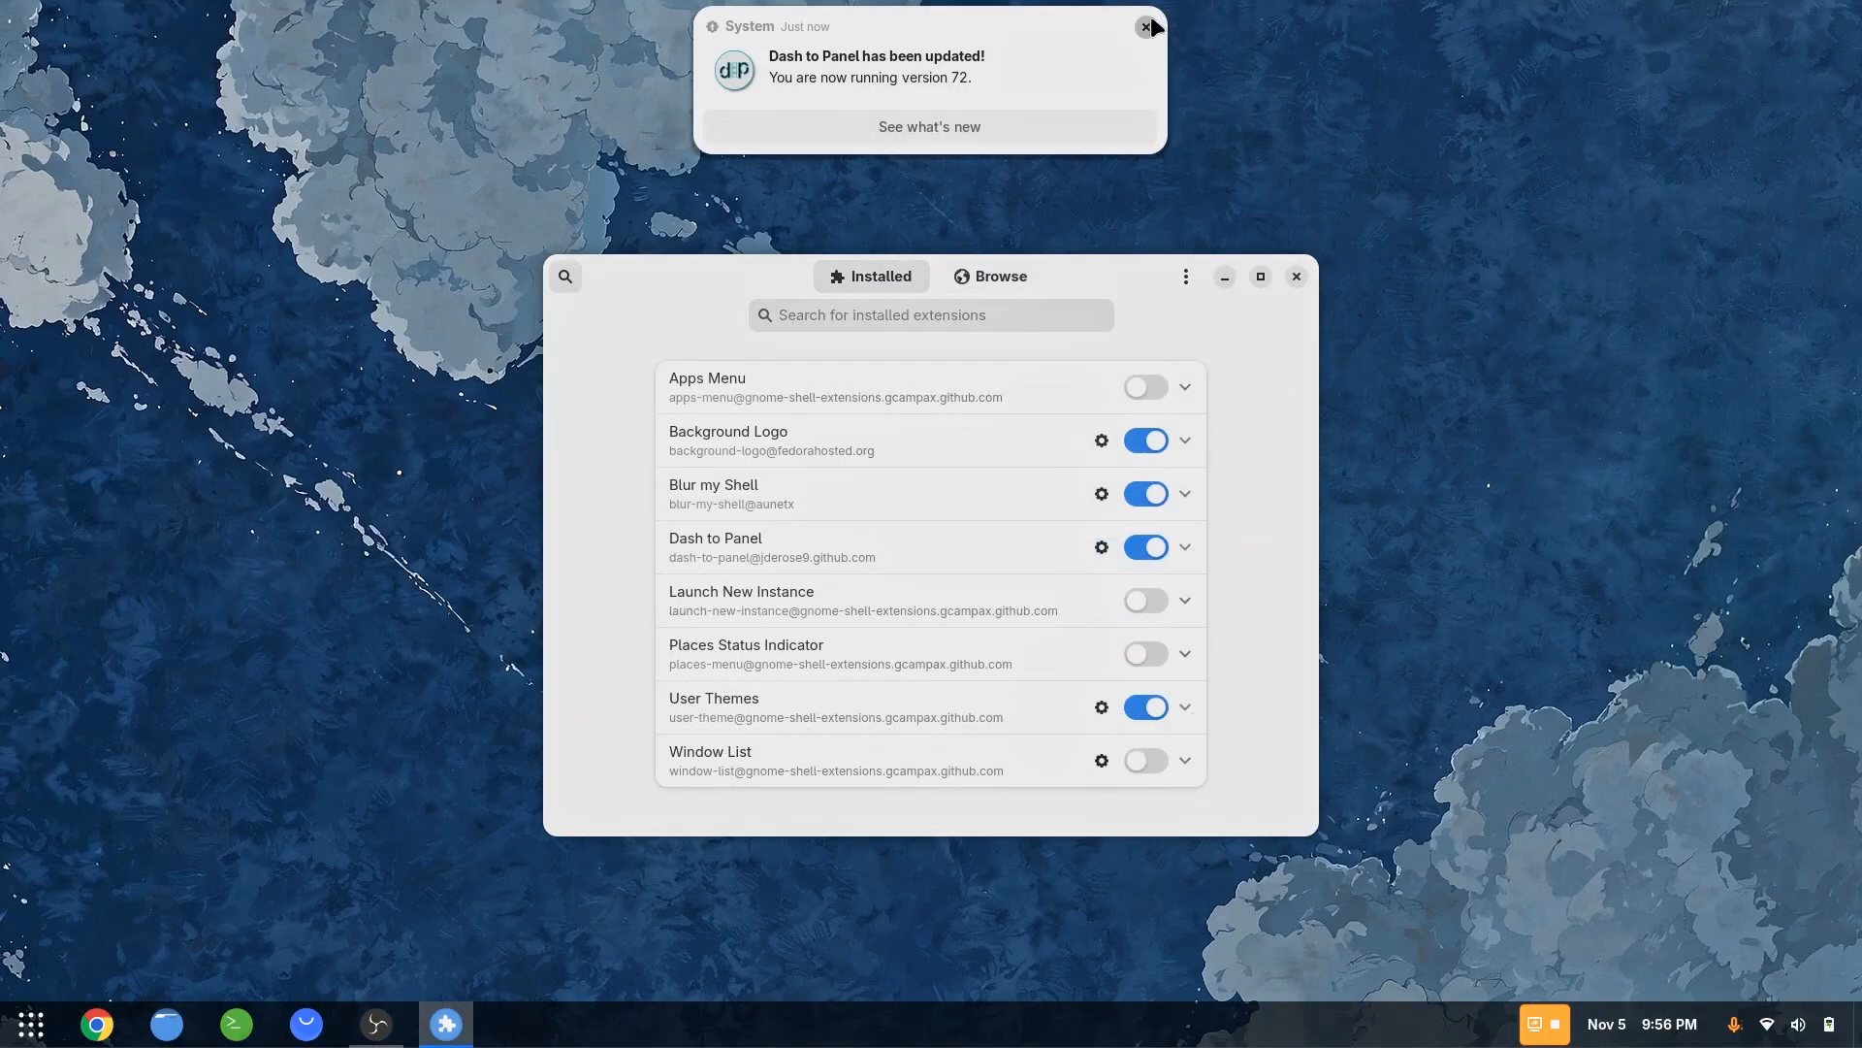
pyautogui.click(1148, 28)
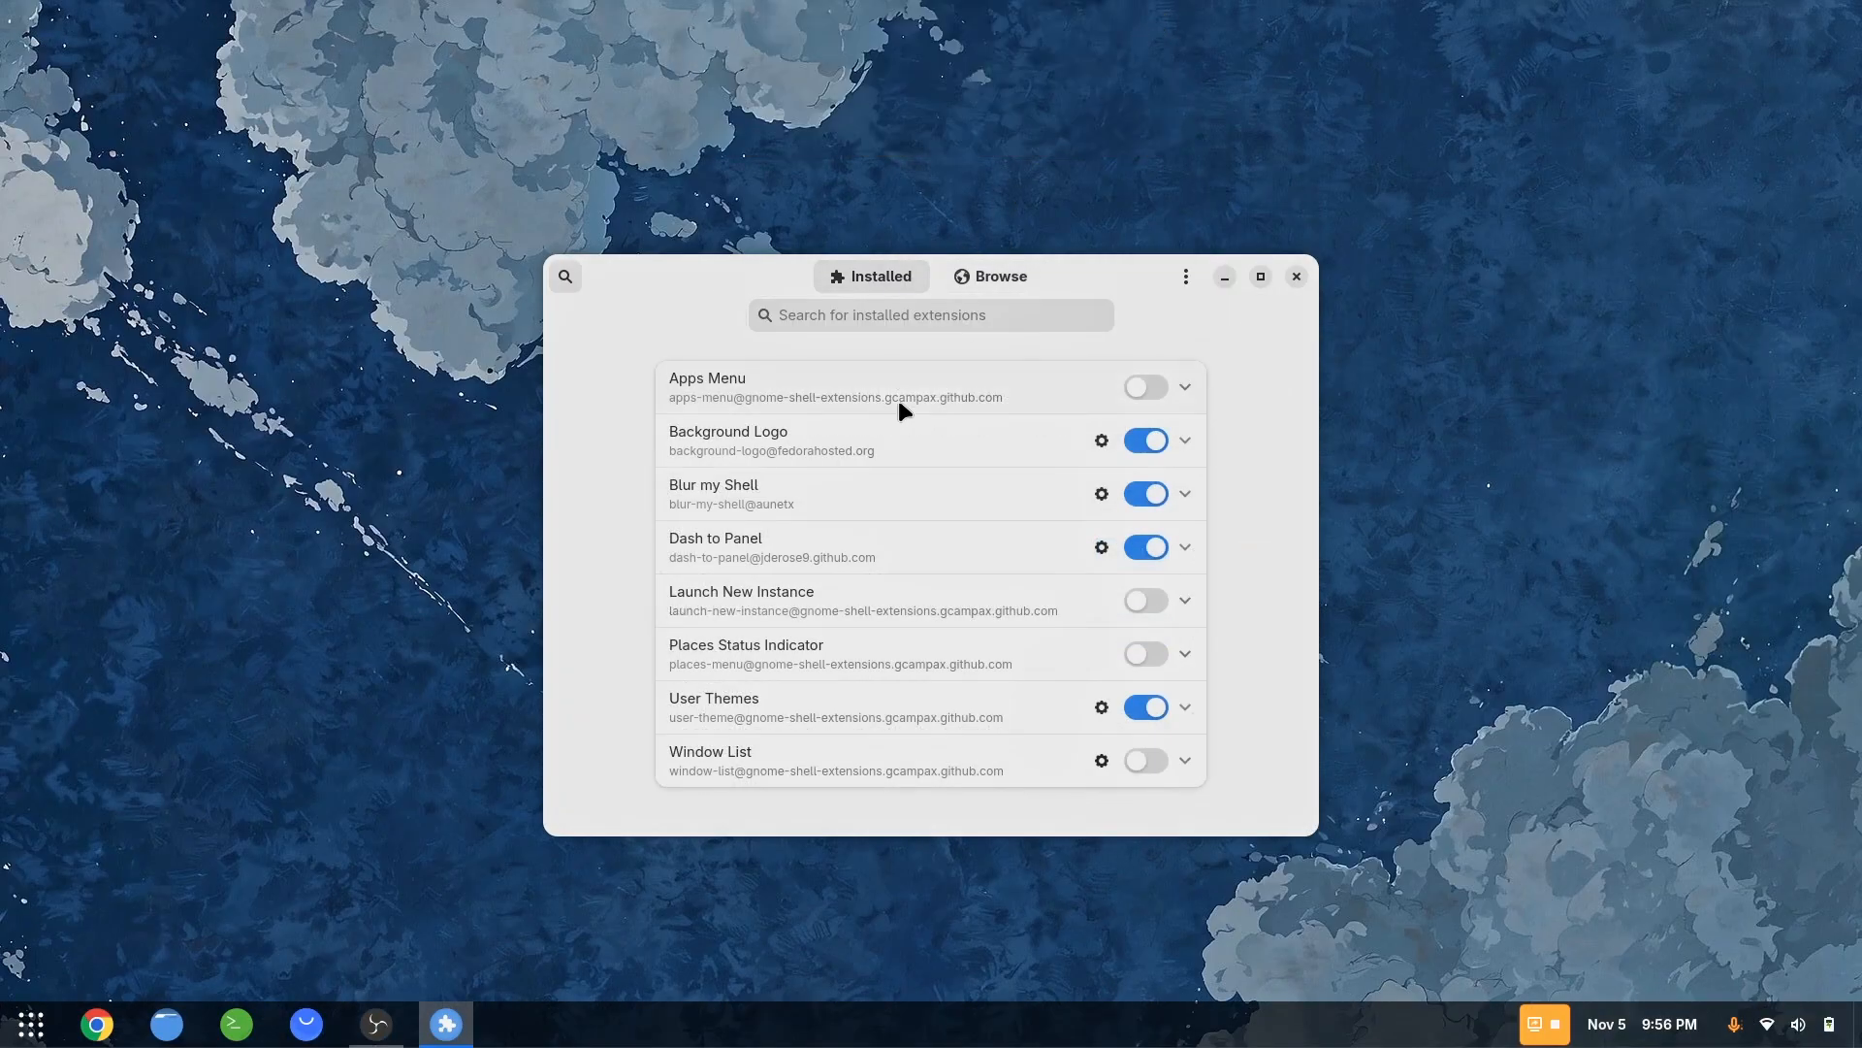
pyautogui.click(1102, 547)
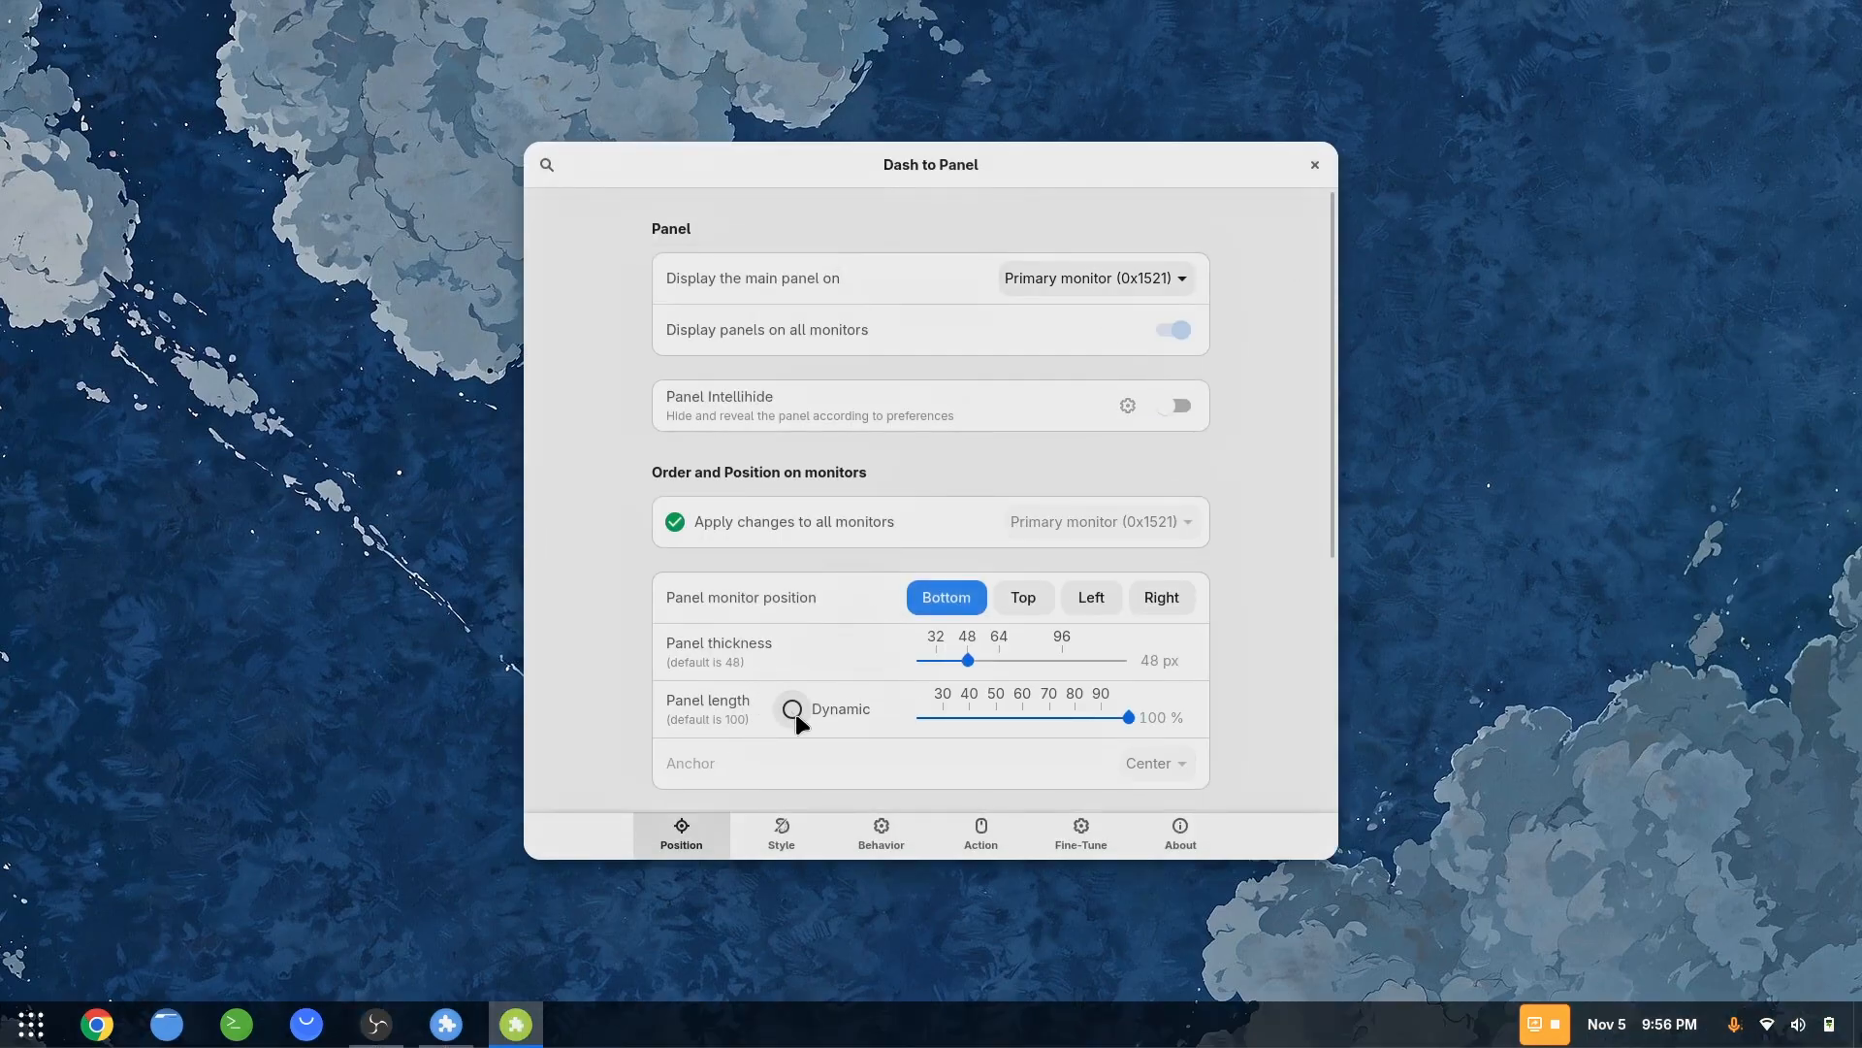
pyautogui.click(791, 710)
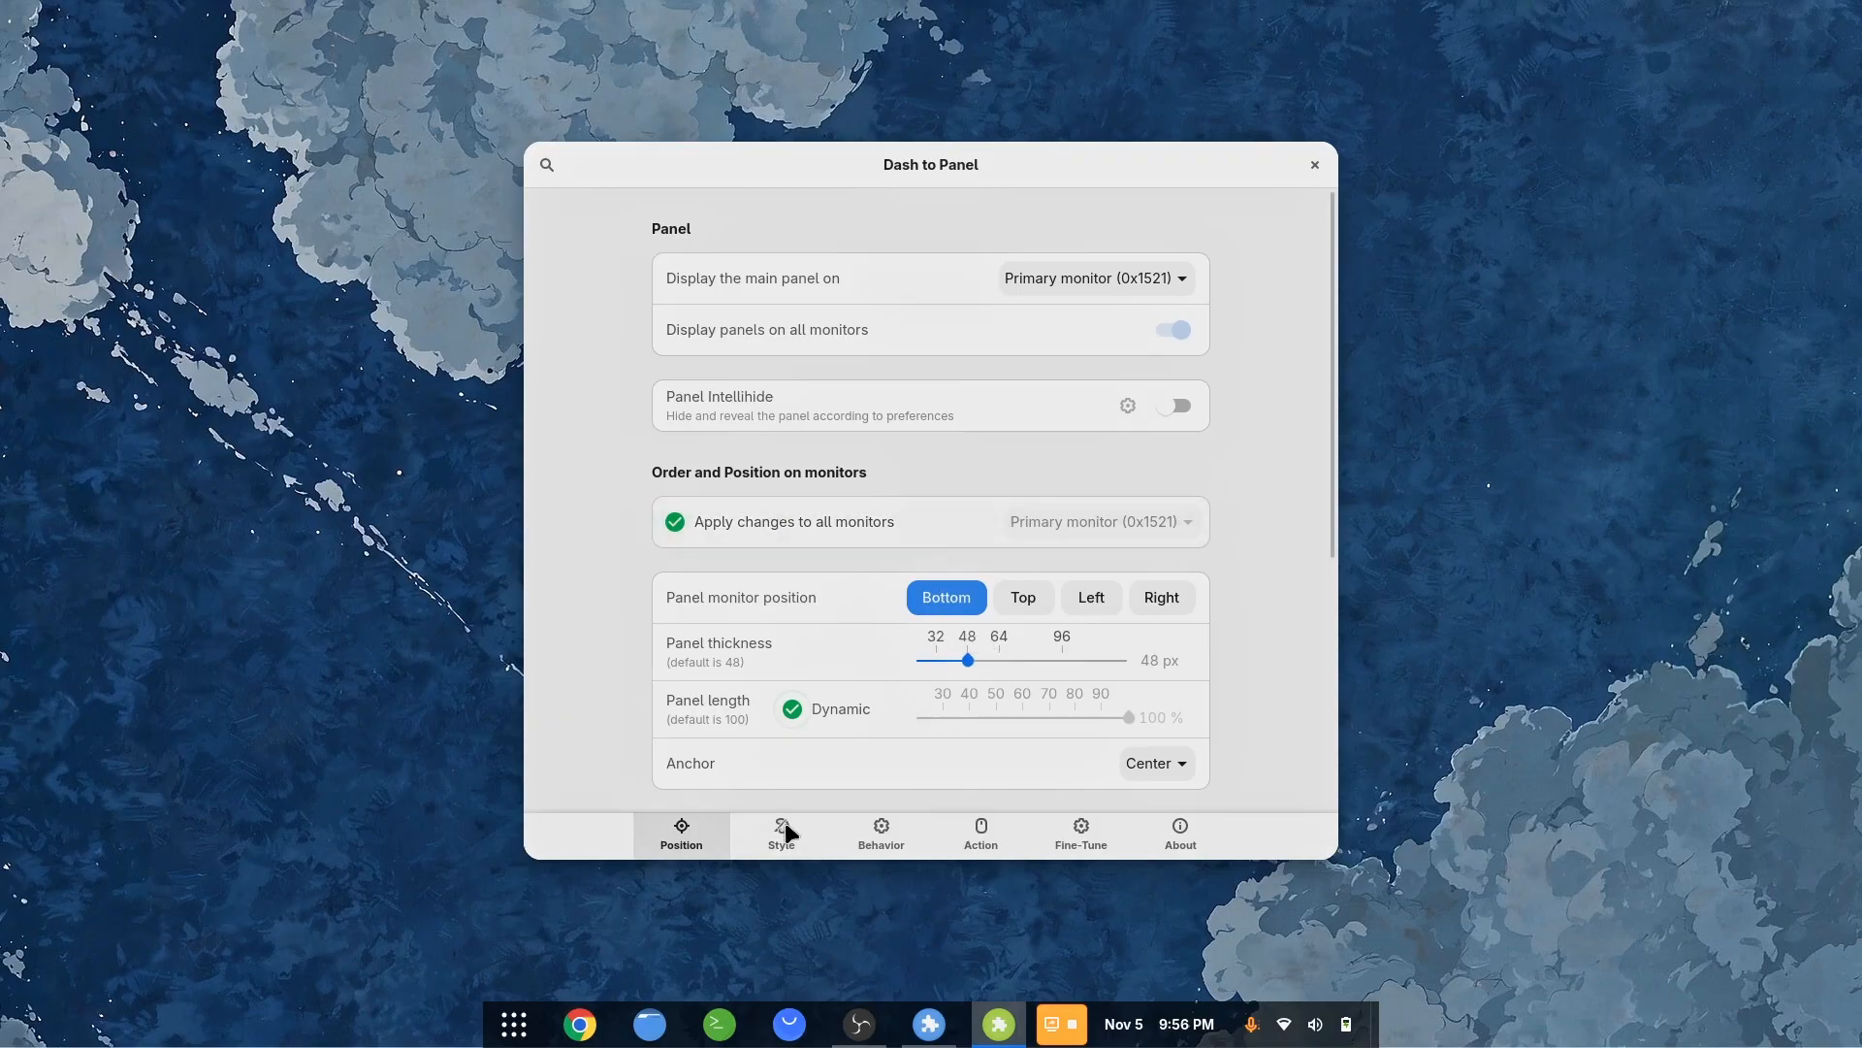
# Review the Dash to Panel setting pages and enable keeping the original gnome-shell top panel, leaving the original dash option off
pyautogui.click(797, 843)
pyautogui.click(862, 832)
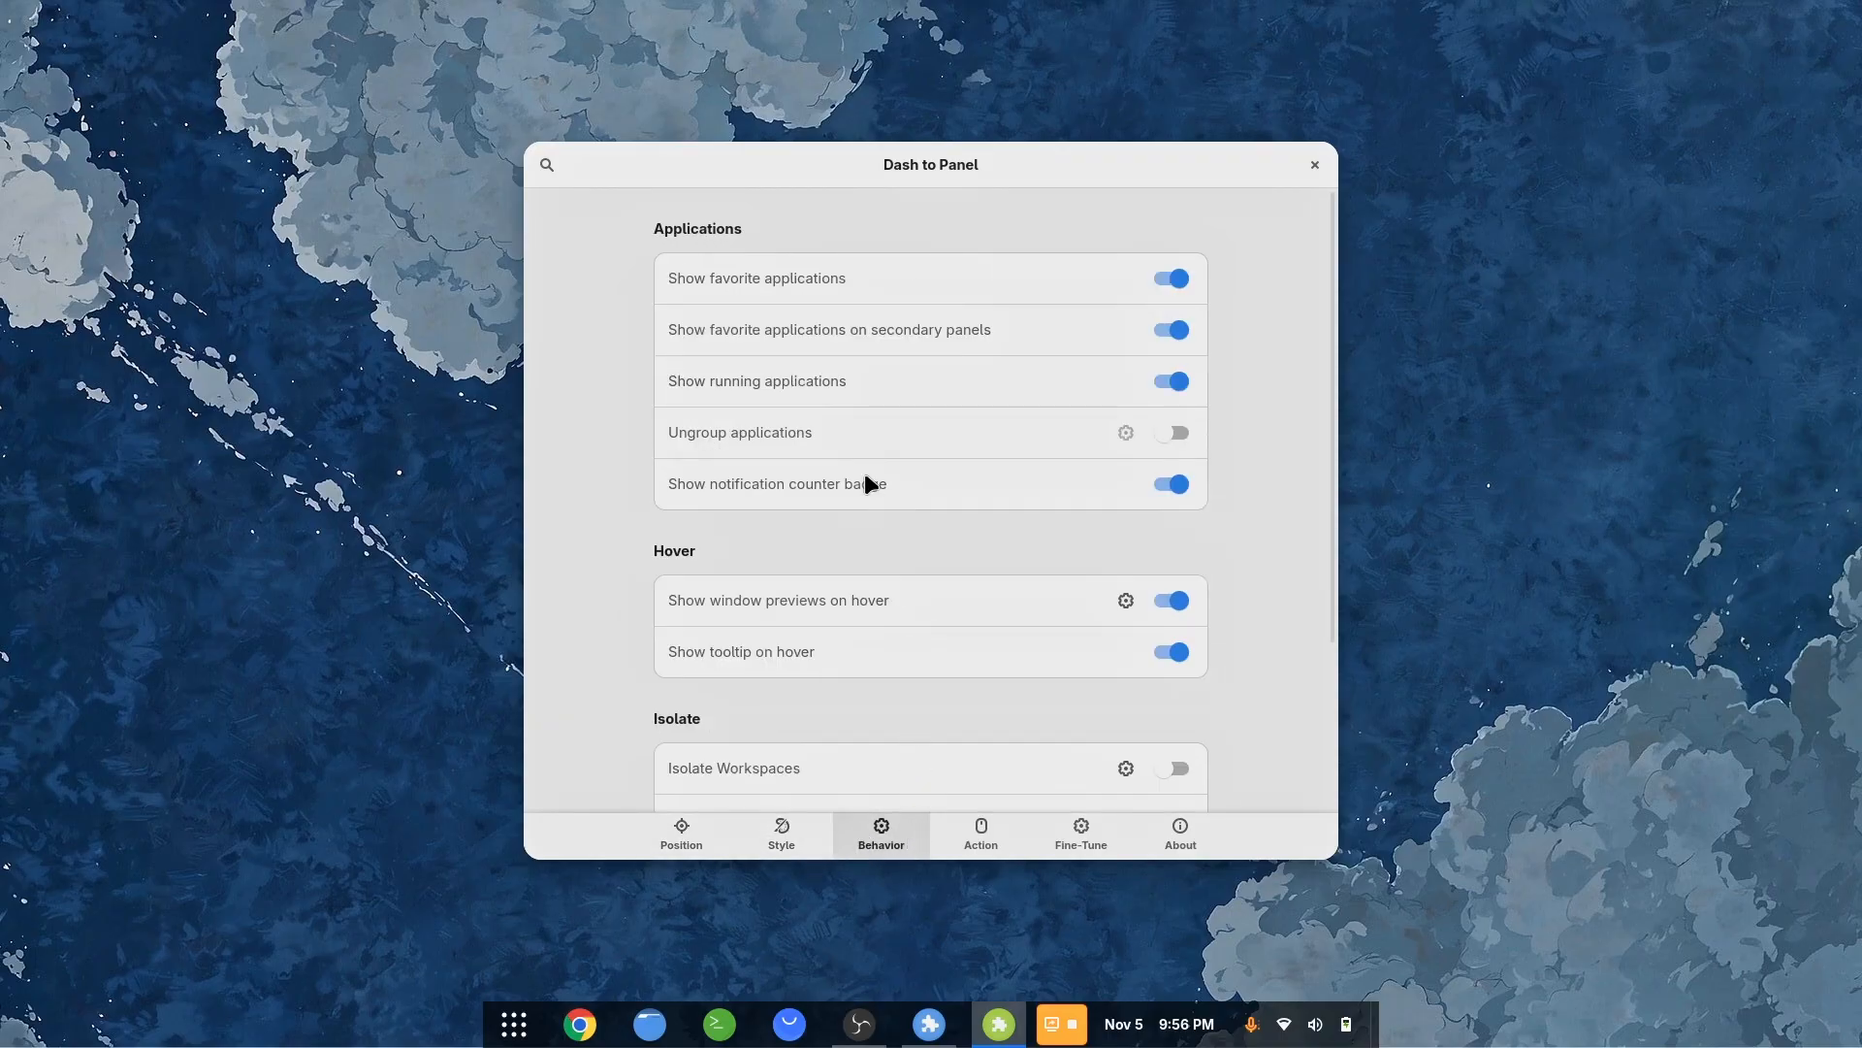
pyautogui.scroll(-4, 864, 490)
pyautogui.click(1003, 831)
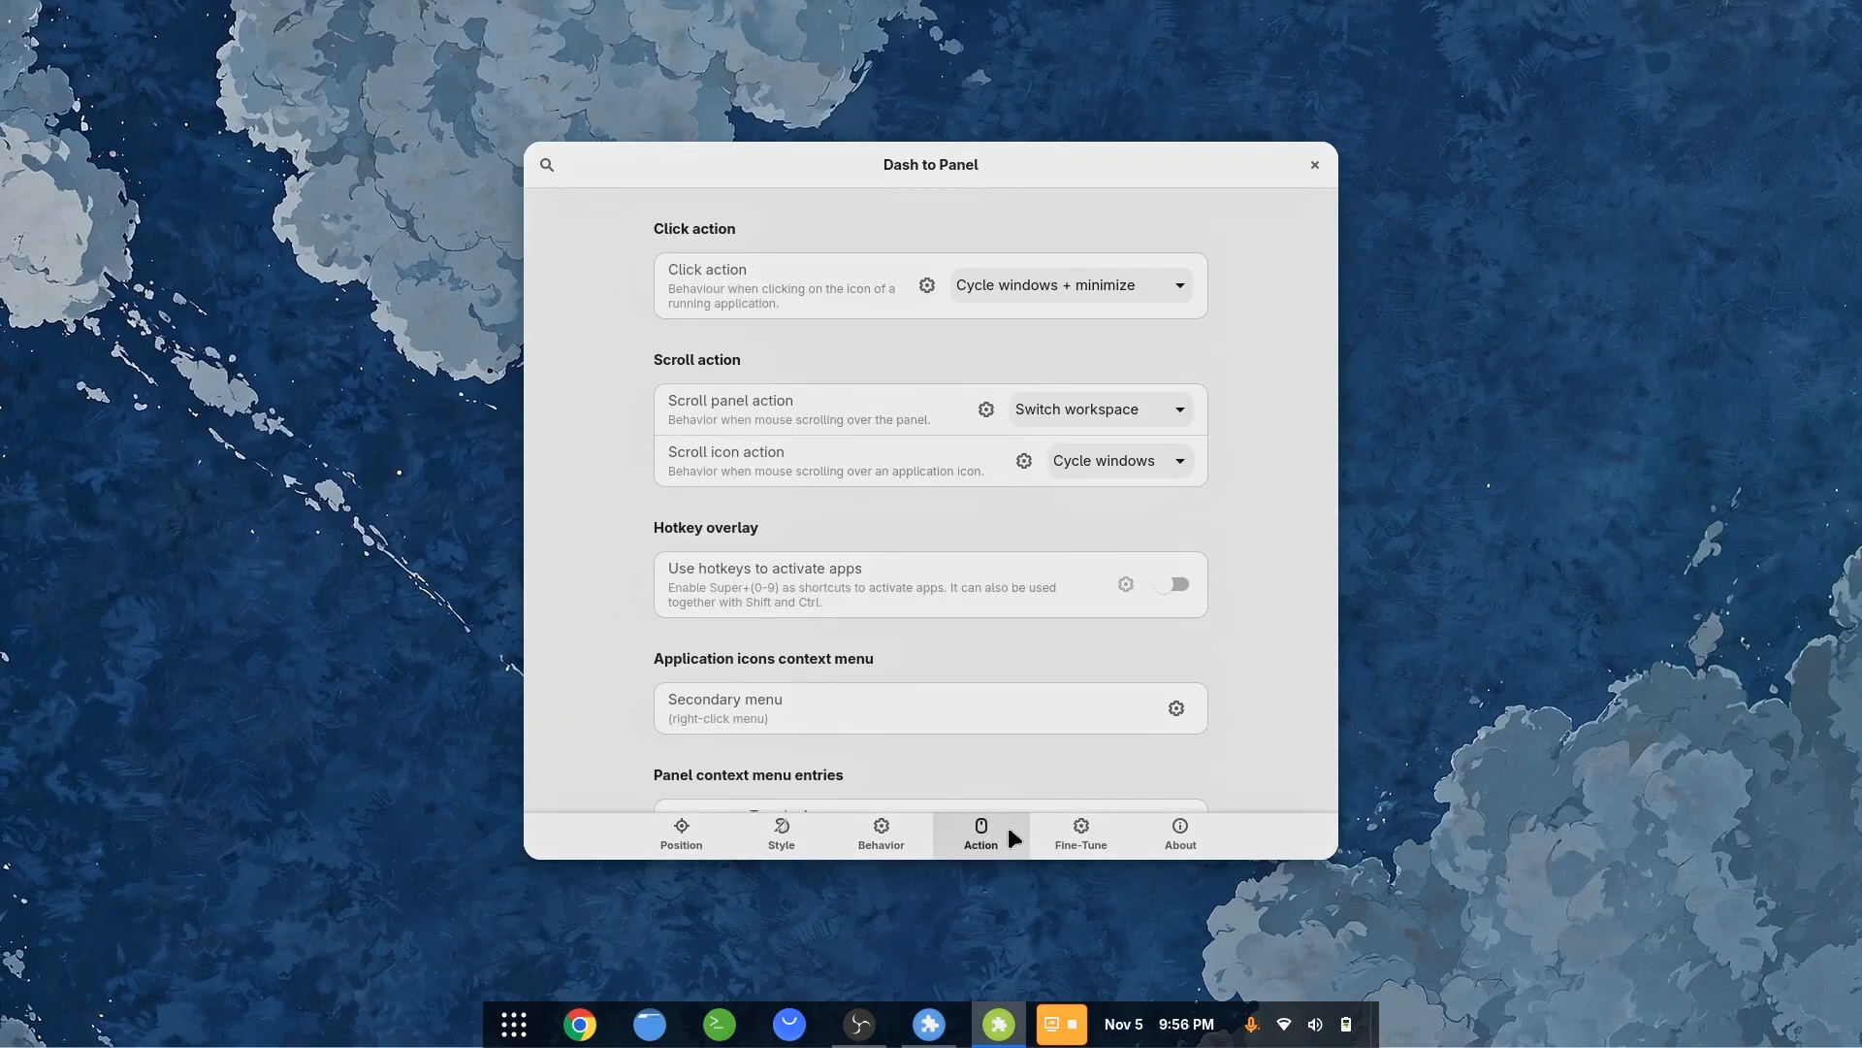
pyautogui.click(1086, 832)
pyautogui.scroll(-5, 728, 611)
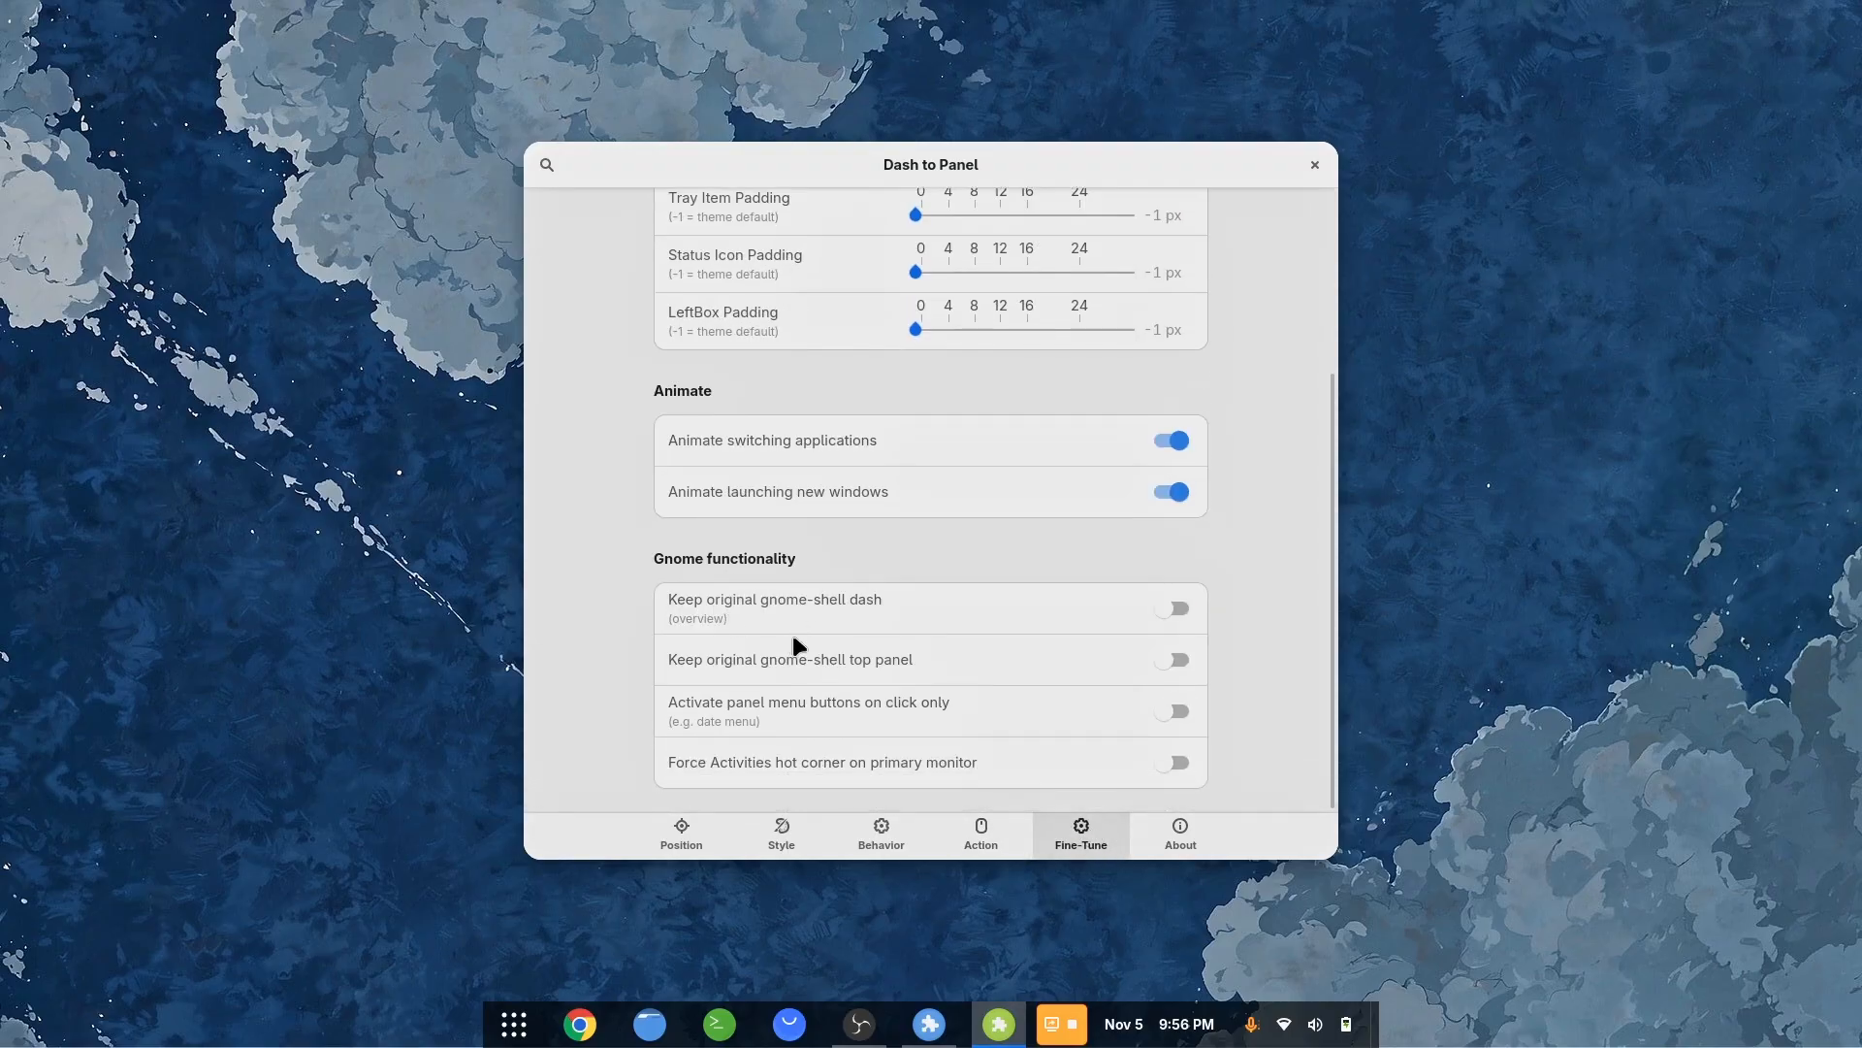
pyautogui.click(1172, 611)
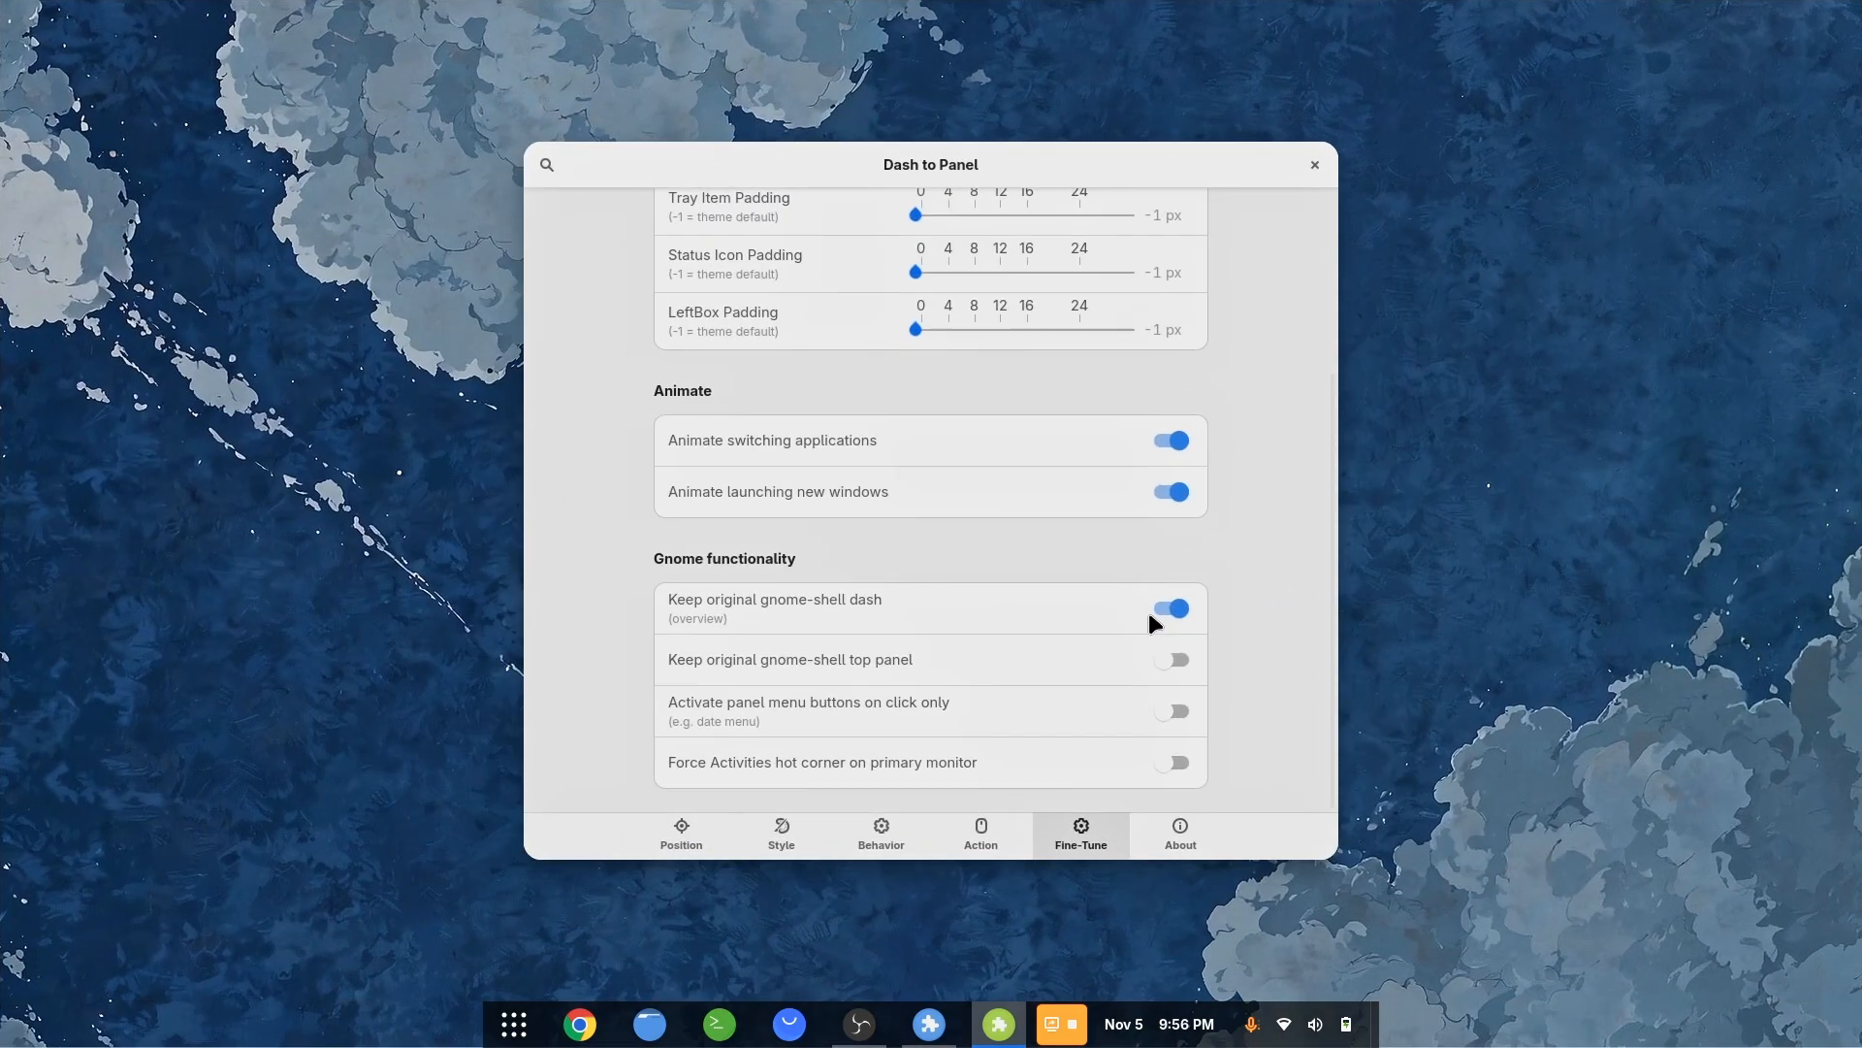
pyautogui.click(1164, 608)
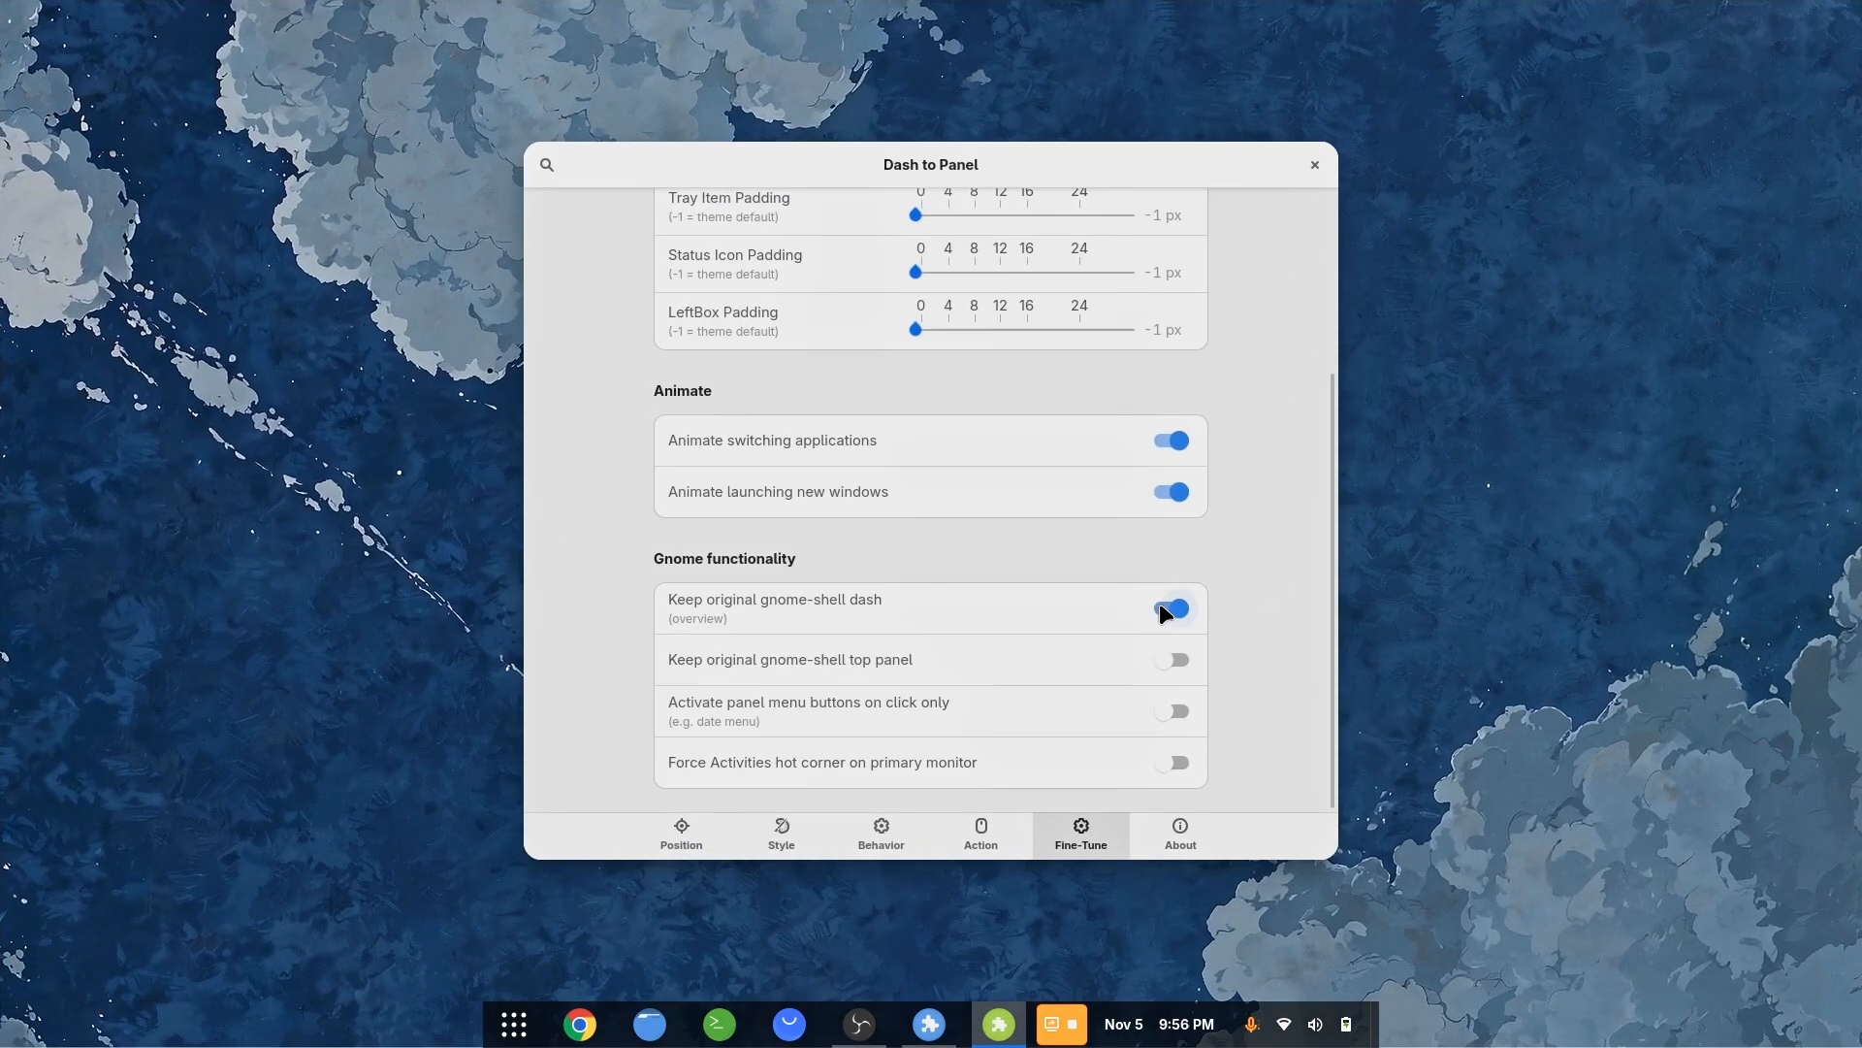
pyautogui.click(1172, 662)
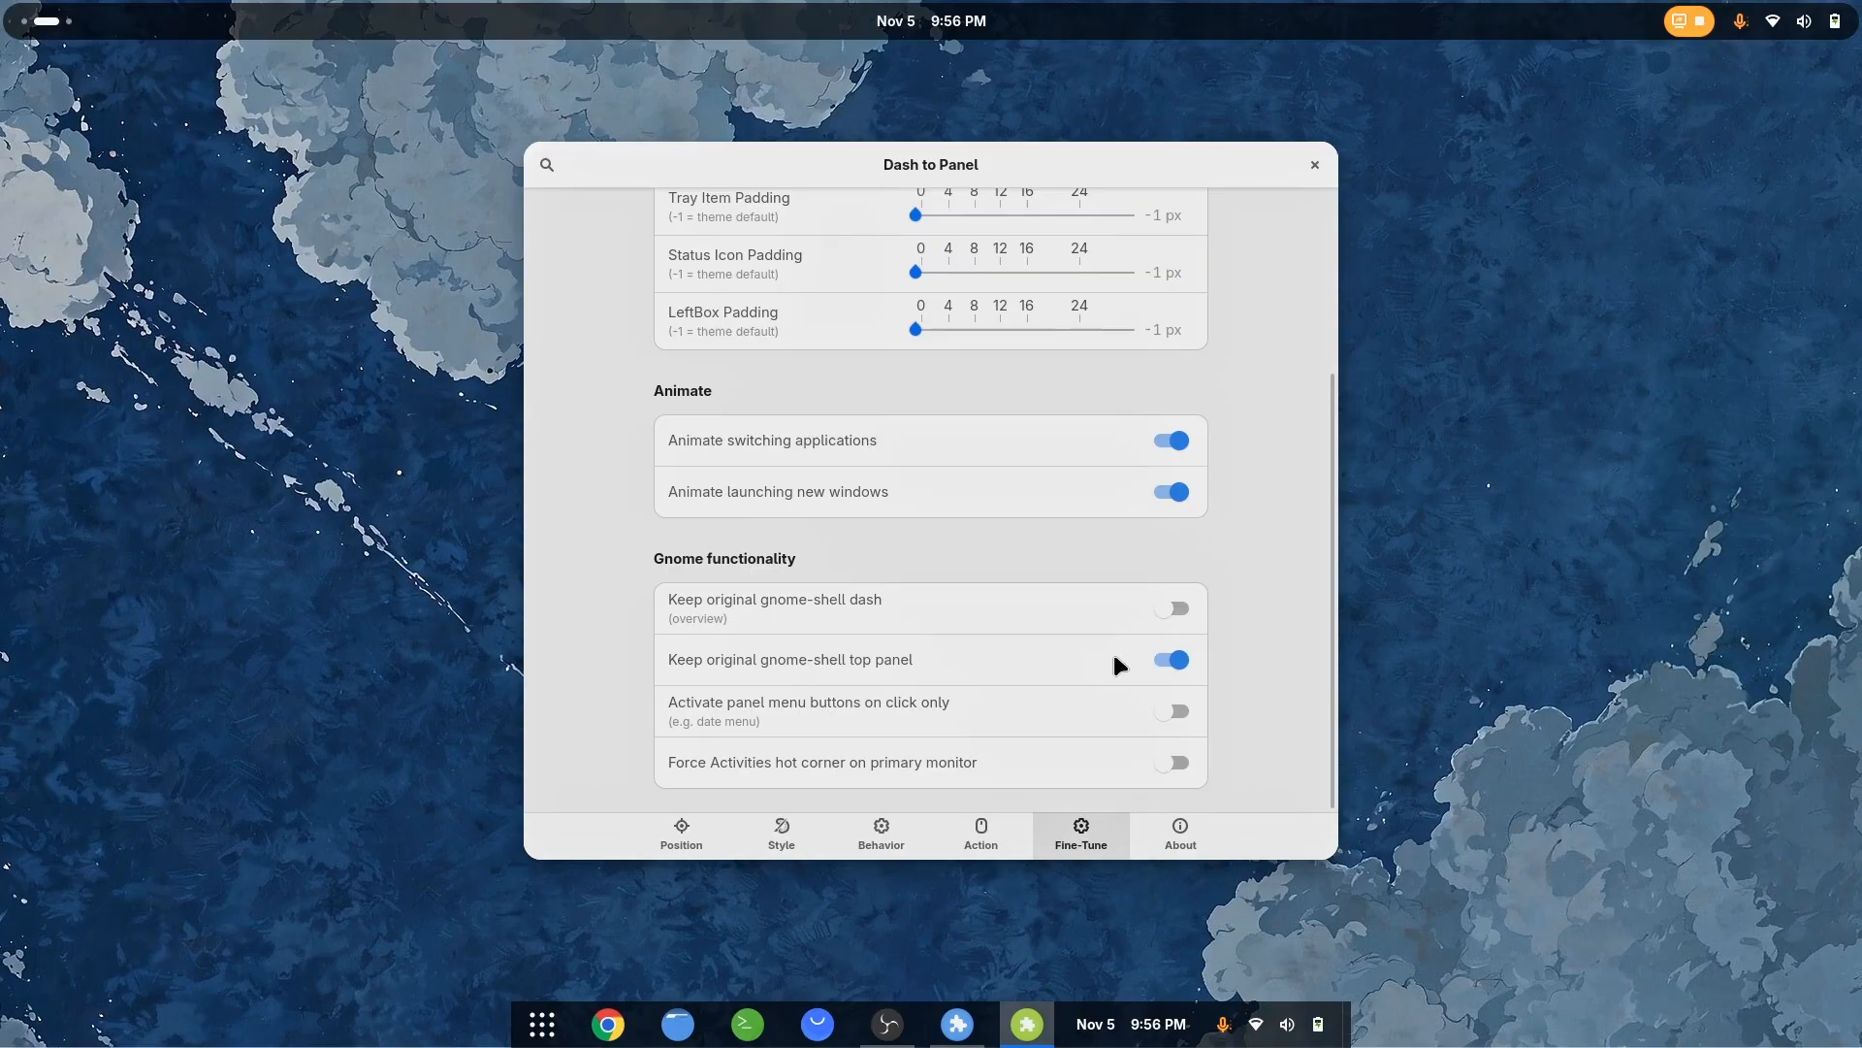
# Set the Dash to Panel thickness to 64 px
pyautogui.click(676, 845)
pyautogui.click(776, 834)
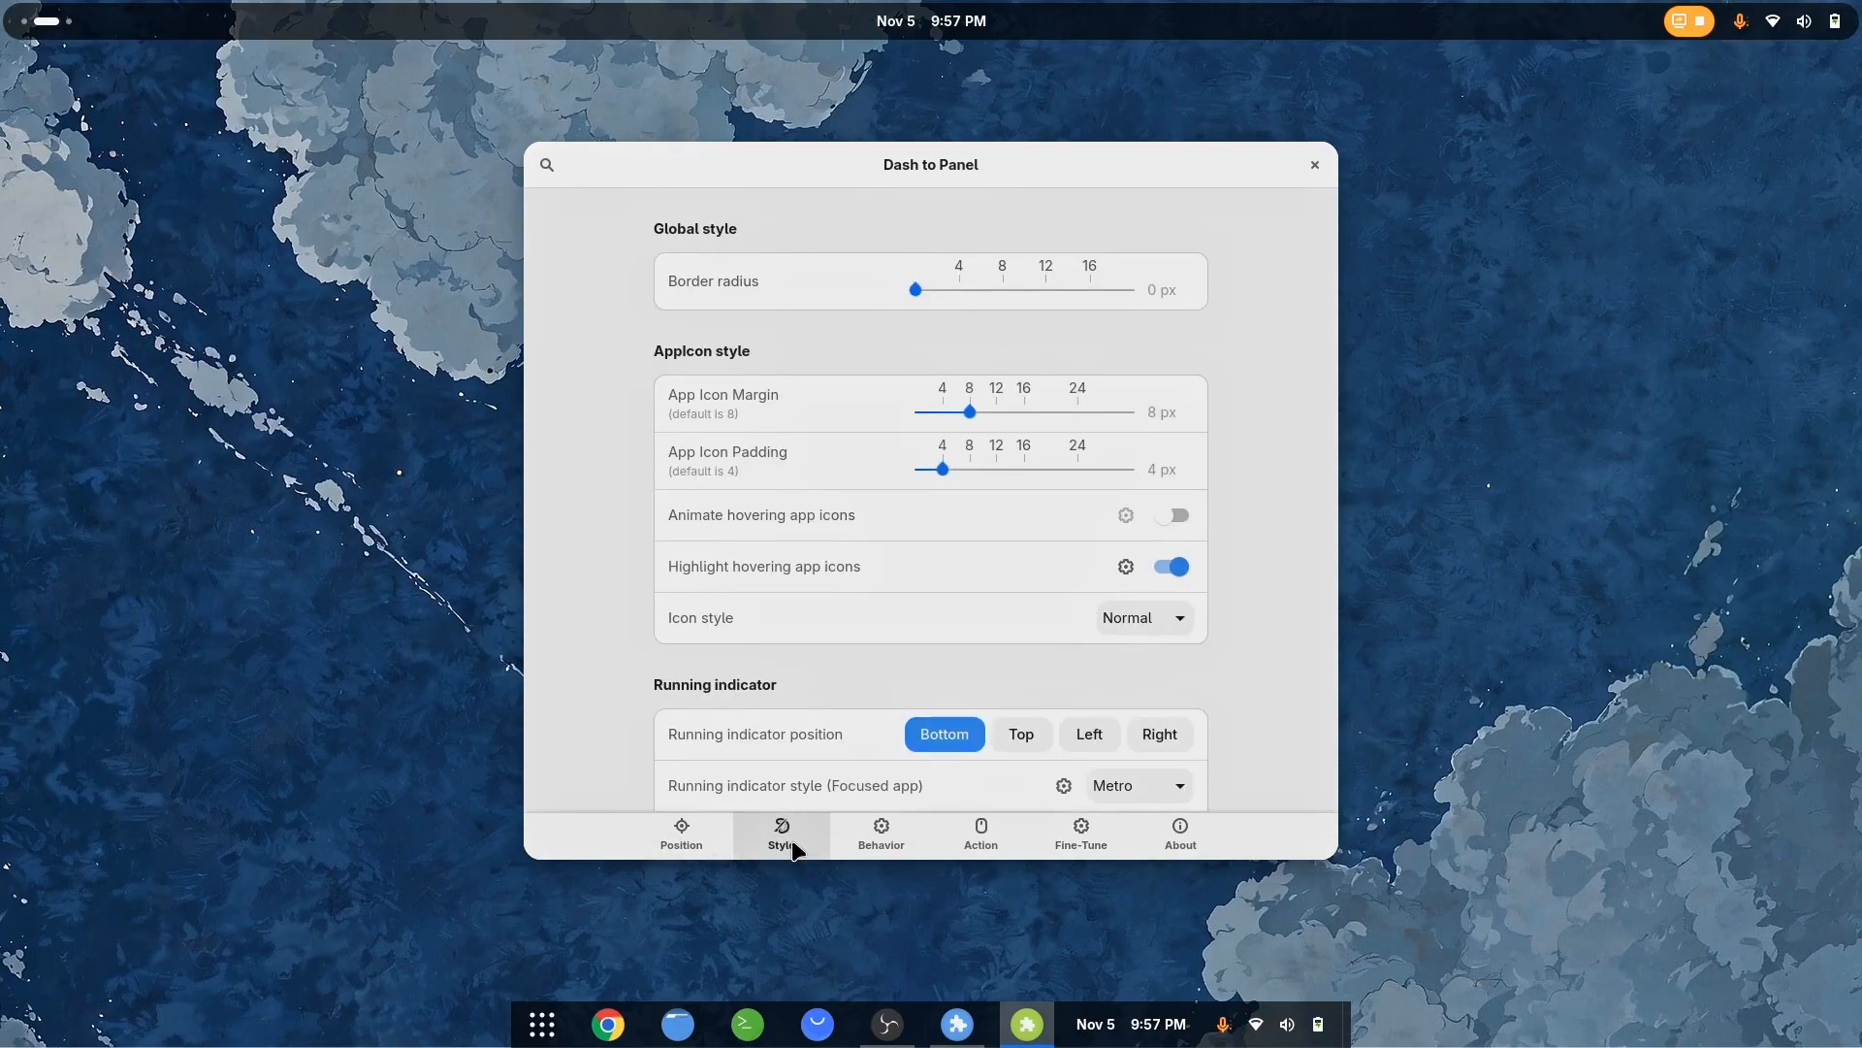
pyautogui.click(700, 834)
pyautogui.scroll(-3, 1017, 541)
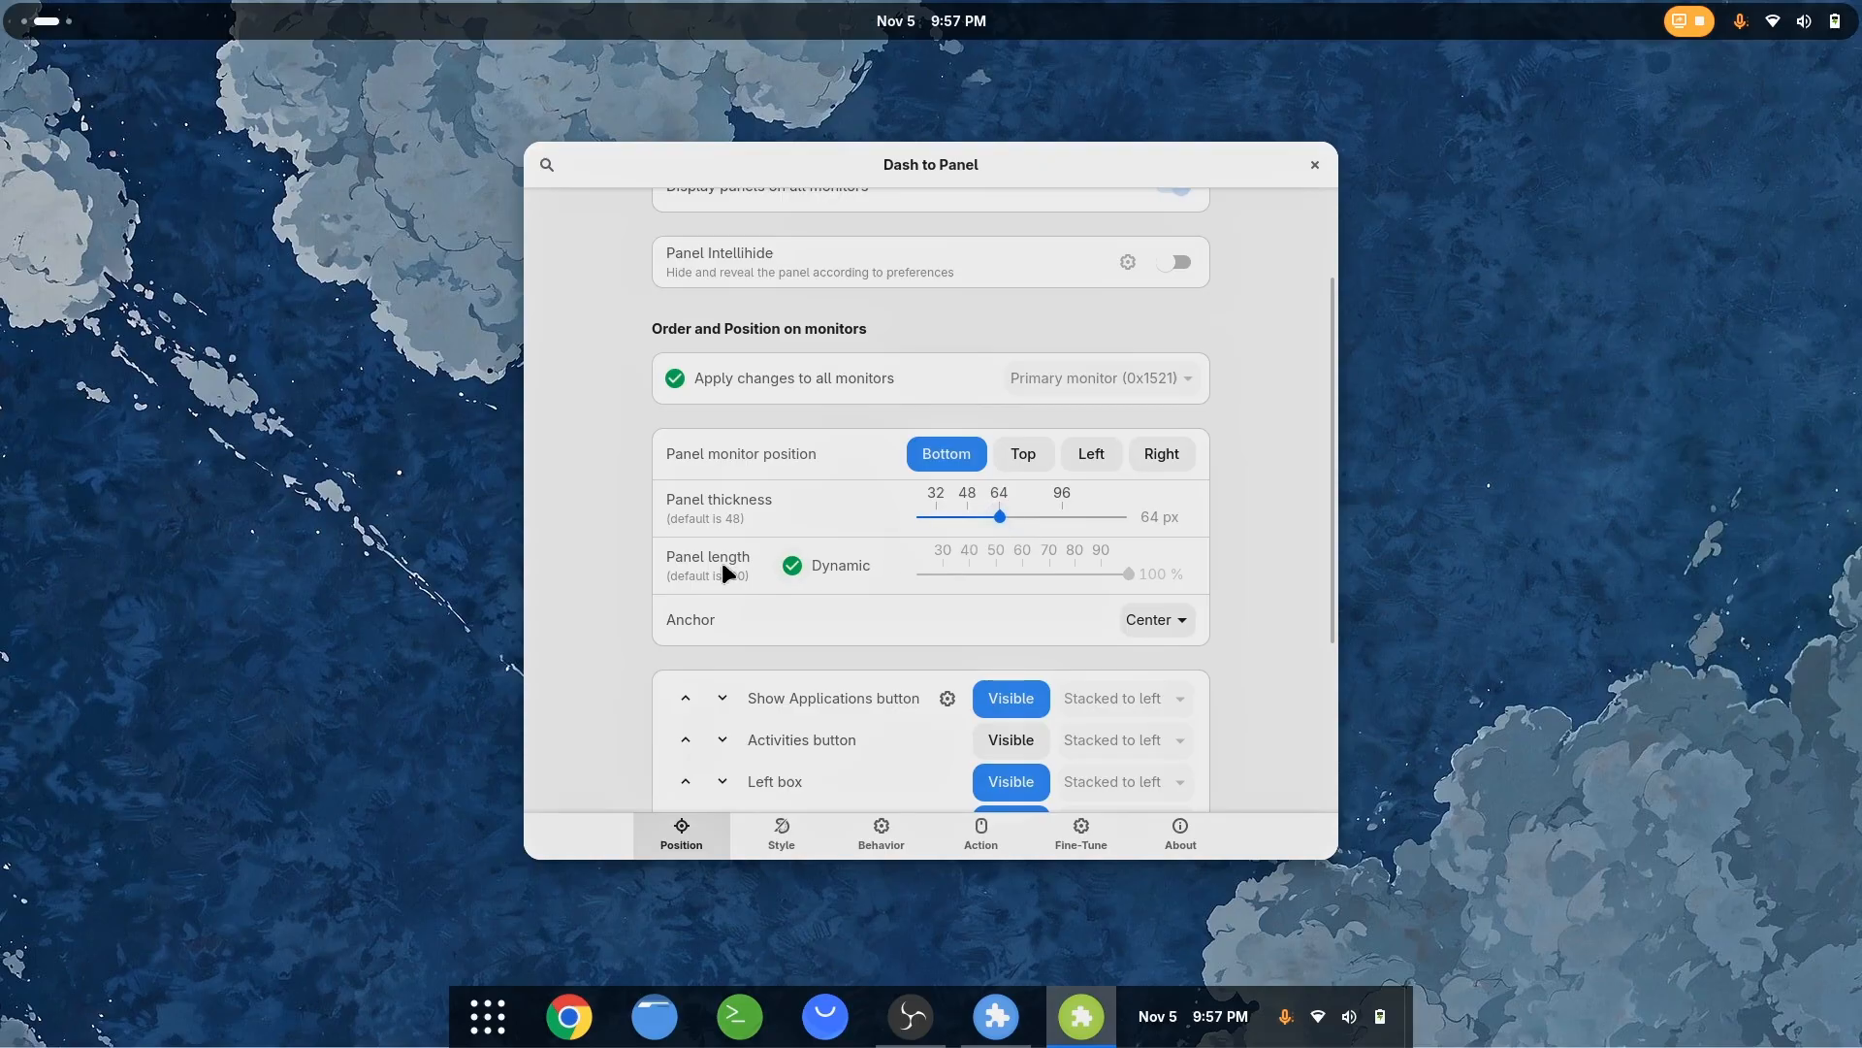
# Hide every Dash to Panel element except the Taskbar, including the Show Applications button, boxes, date menu, system menu and desktop button
pyautogui.scroll(-5, 670, 592)
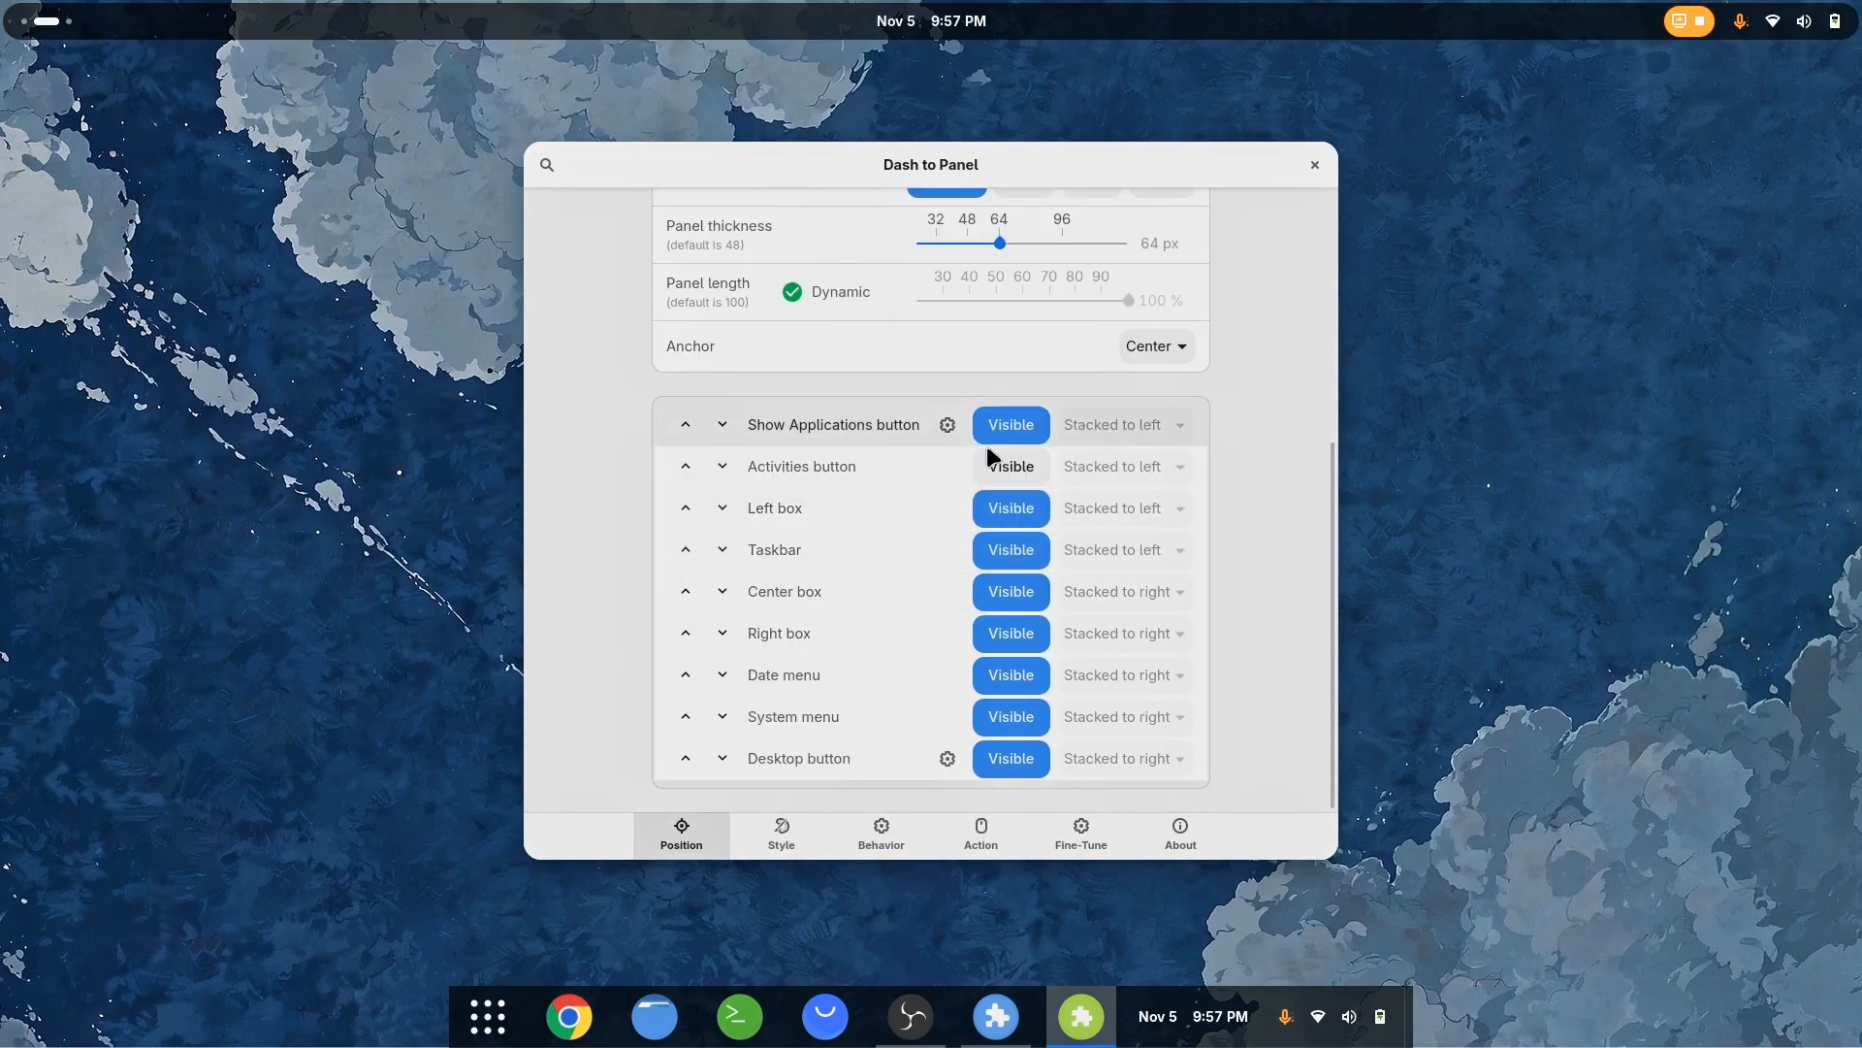
pyautogui.click(1009, 427)
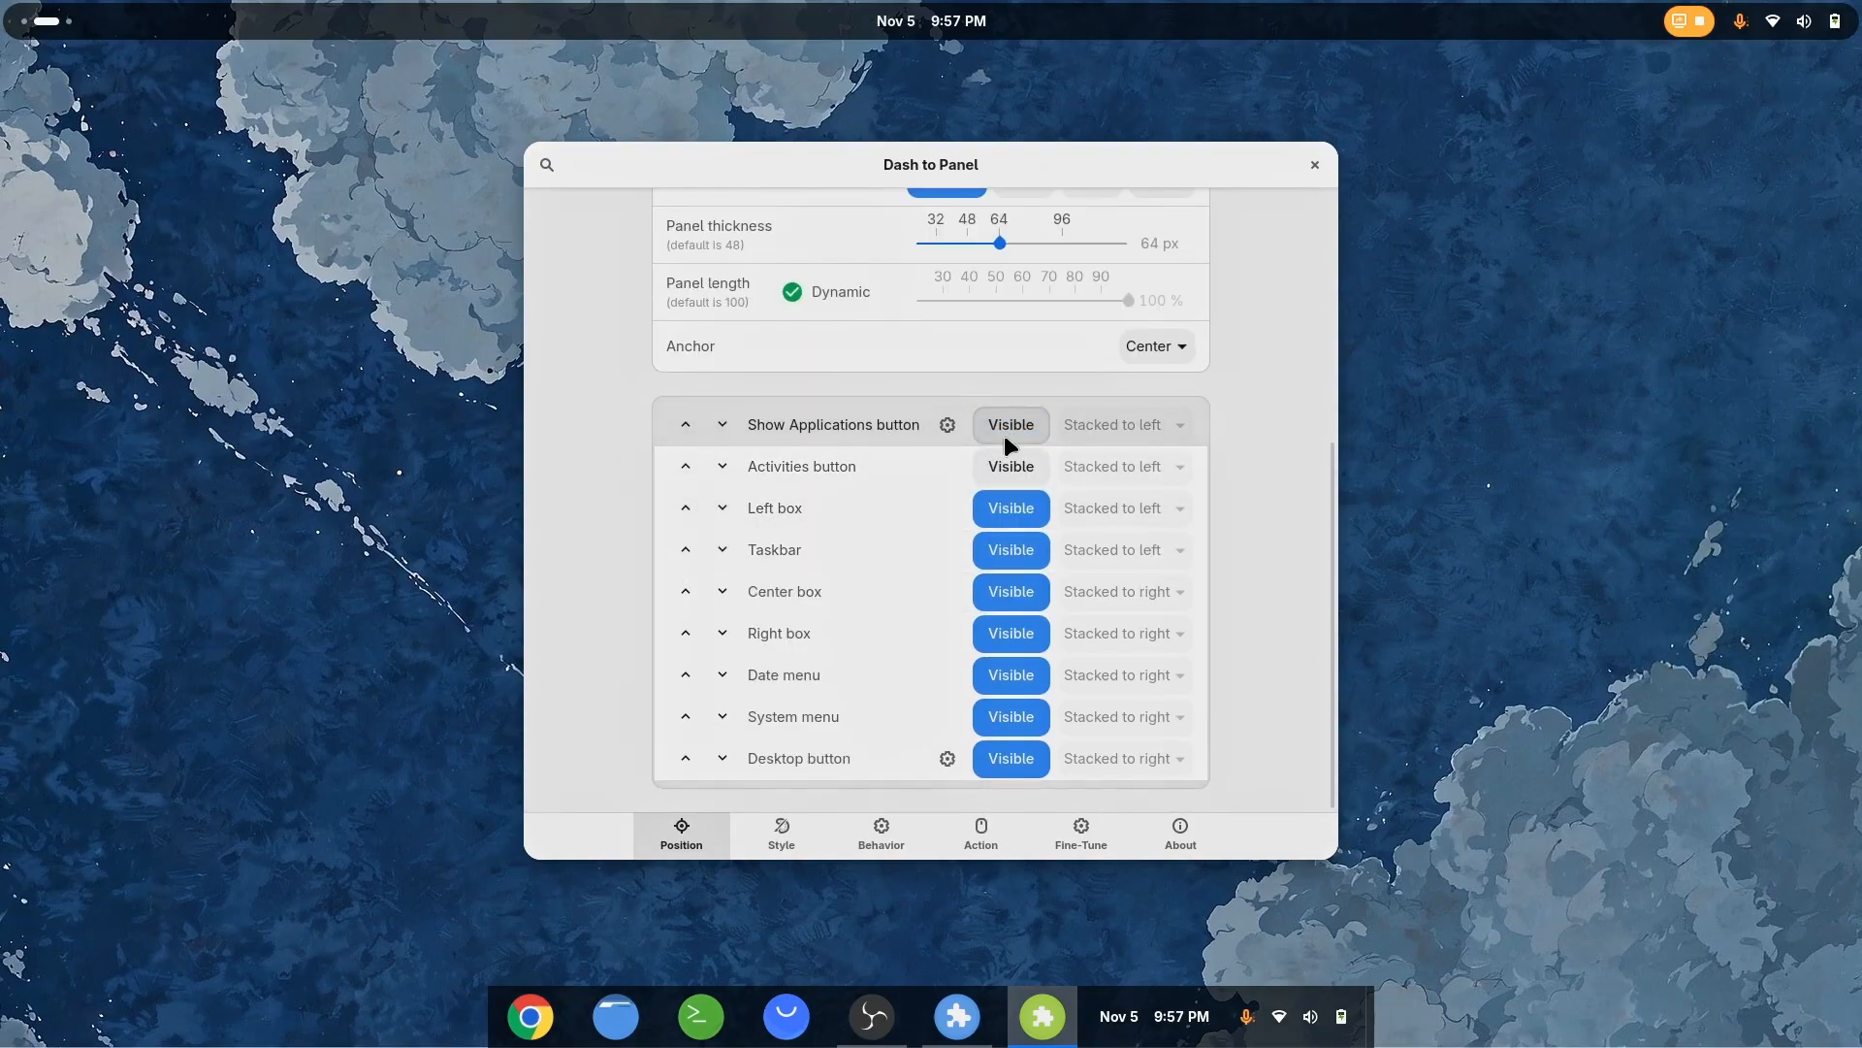
pyautogui.click(1009, 522)
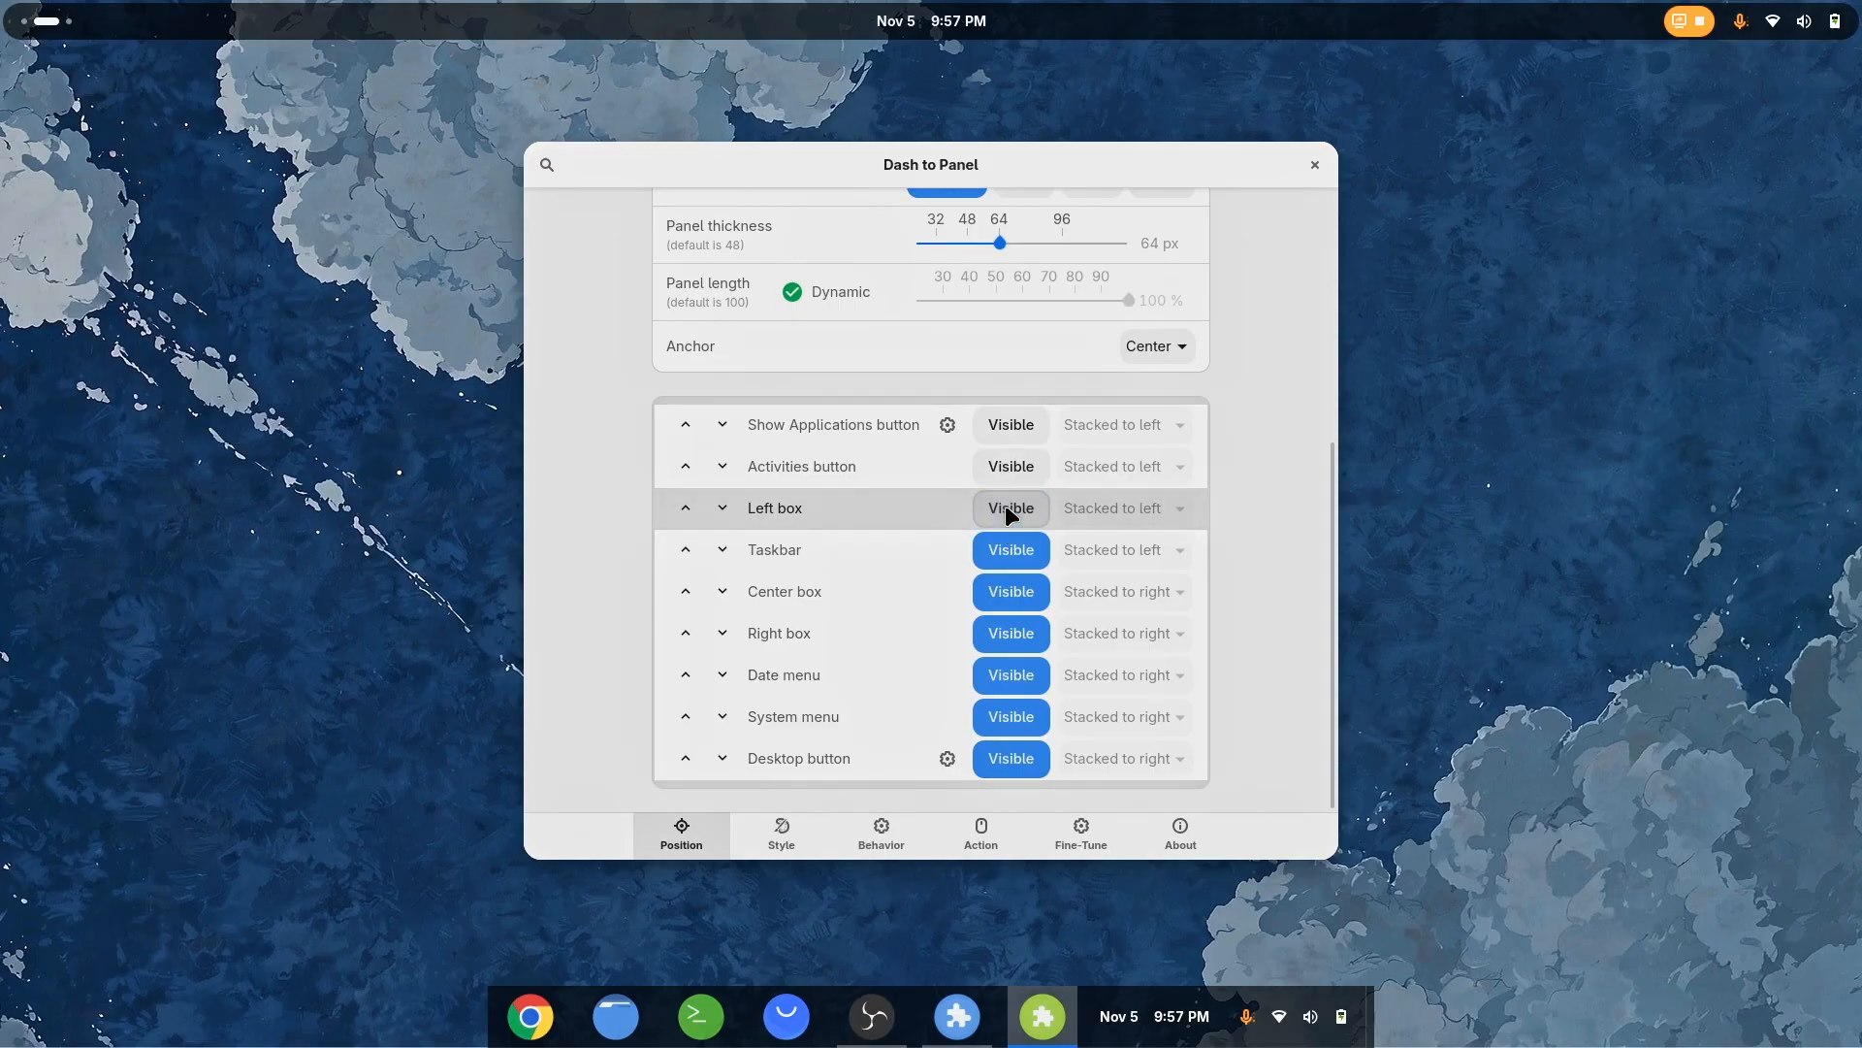
pyautogui.click(1009, 592)
pyautogui.click(1009, 630)
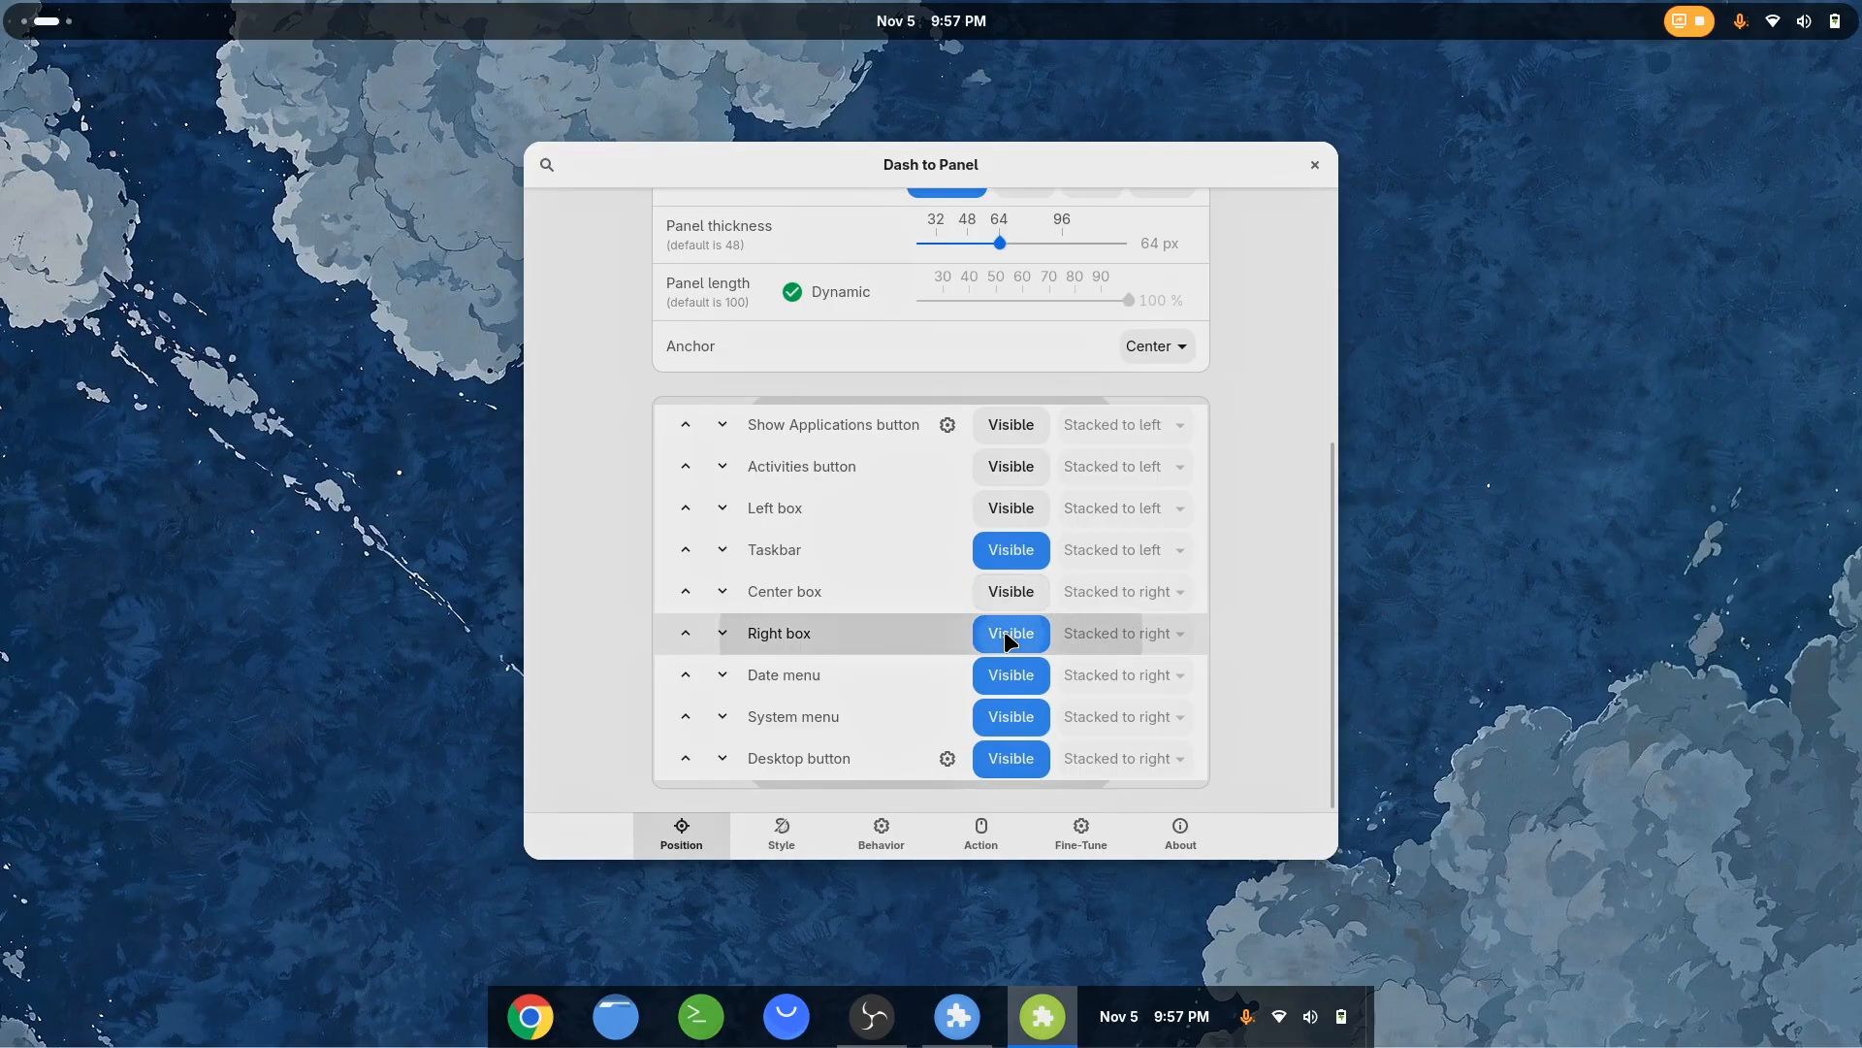
pyautogui.click(1006, 679)
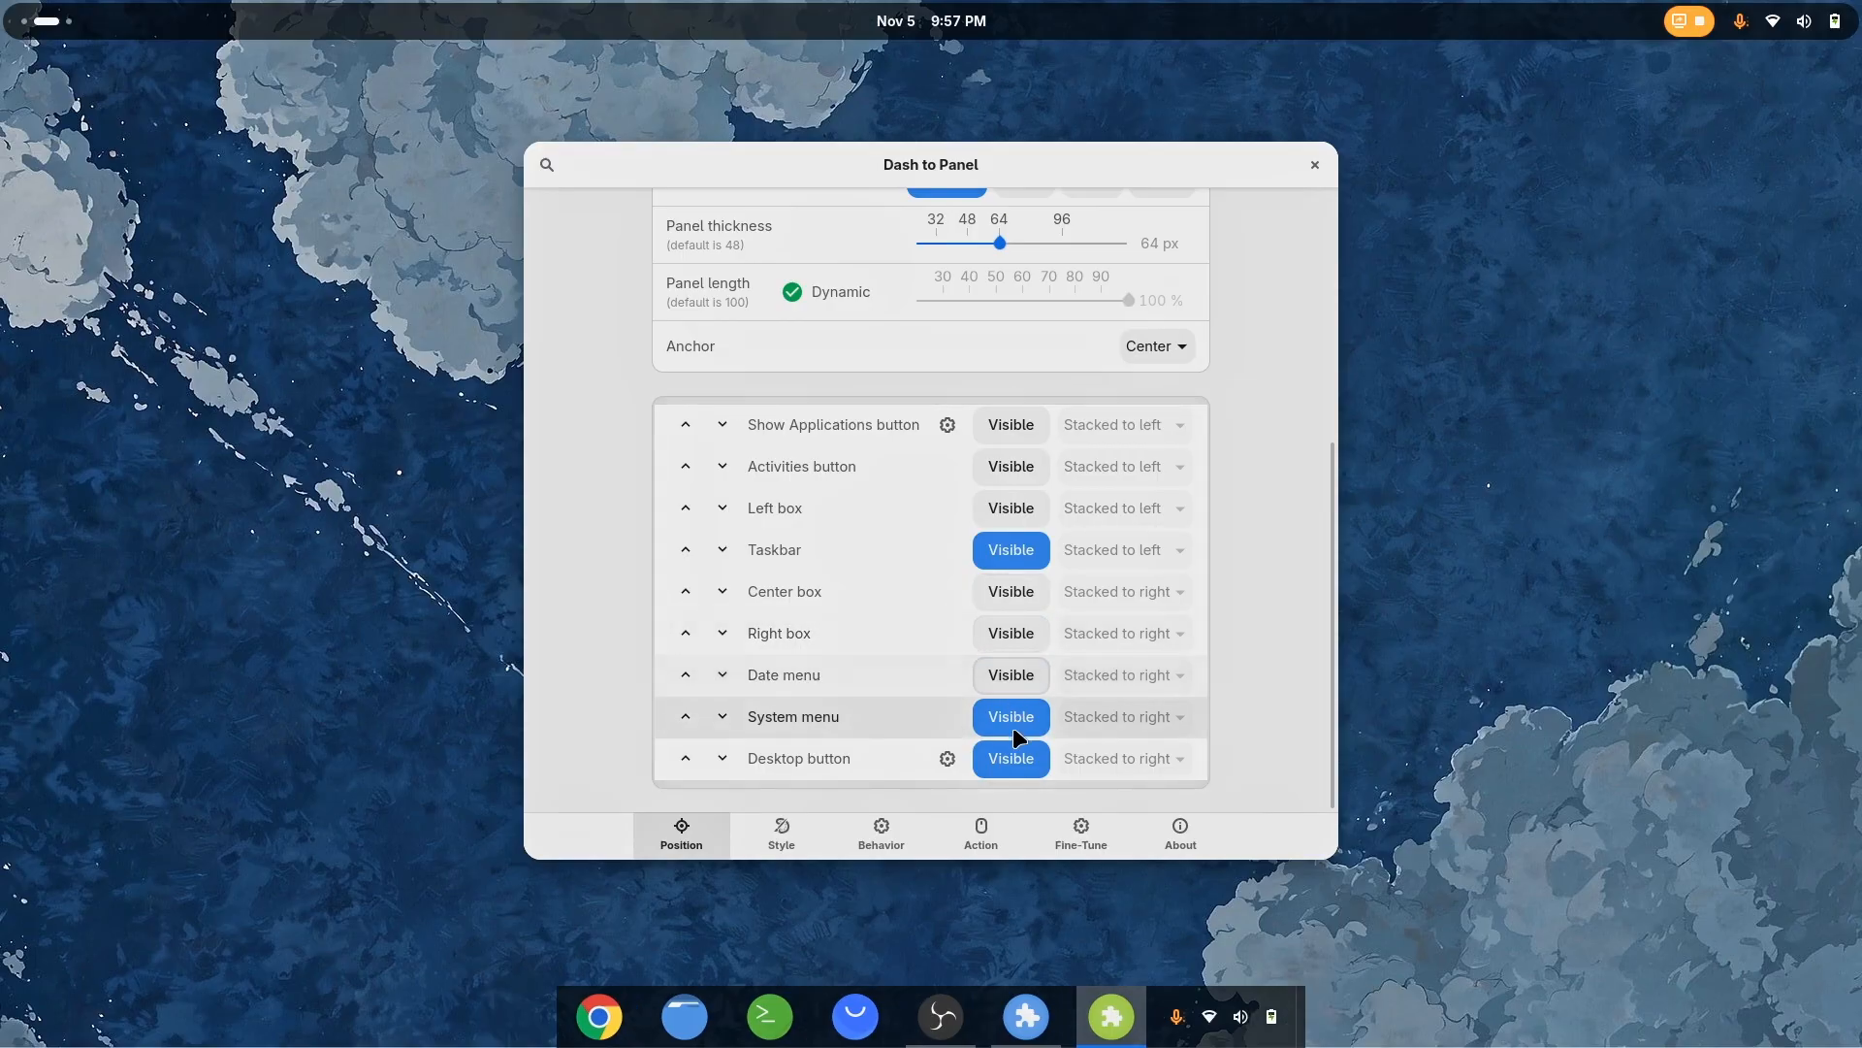
pyautogui.click(1012, 720)
pyautogui.click(1009, 765)
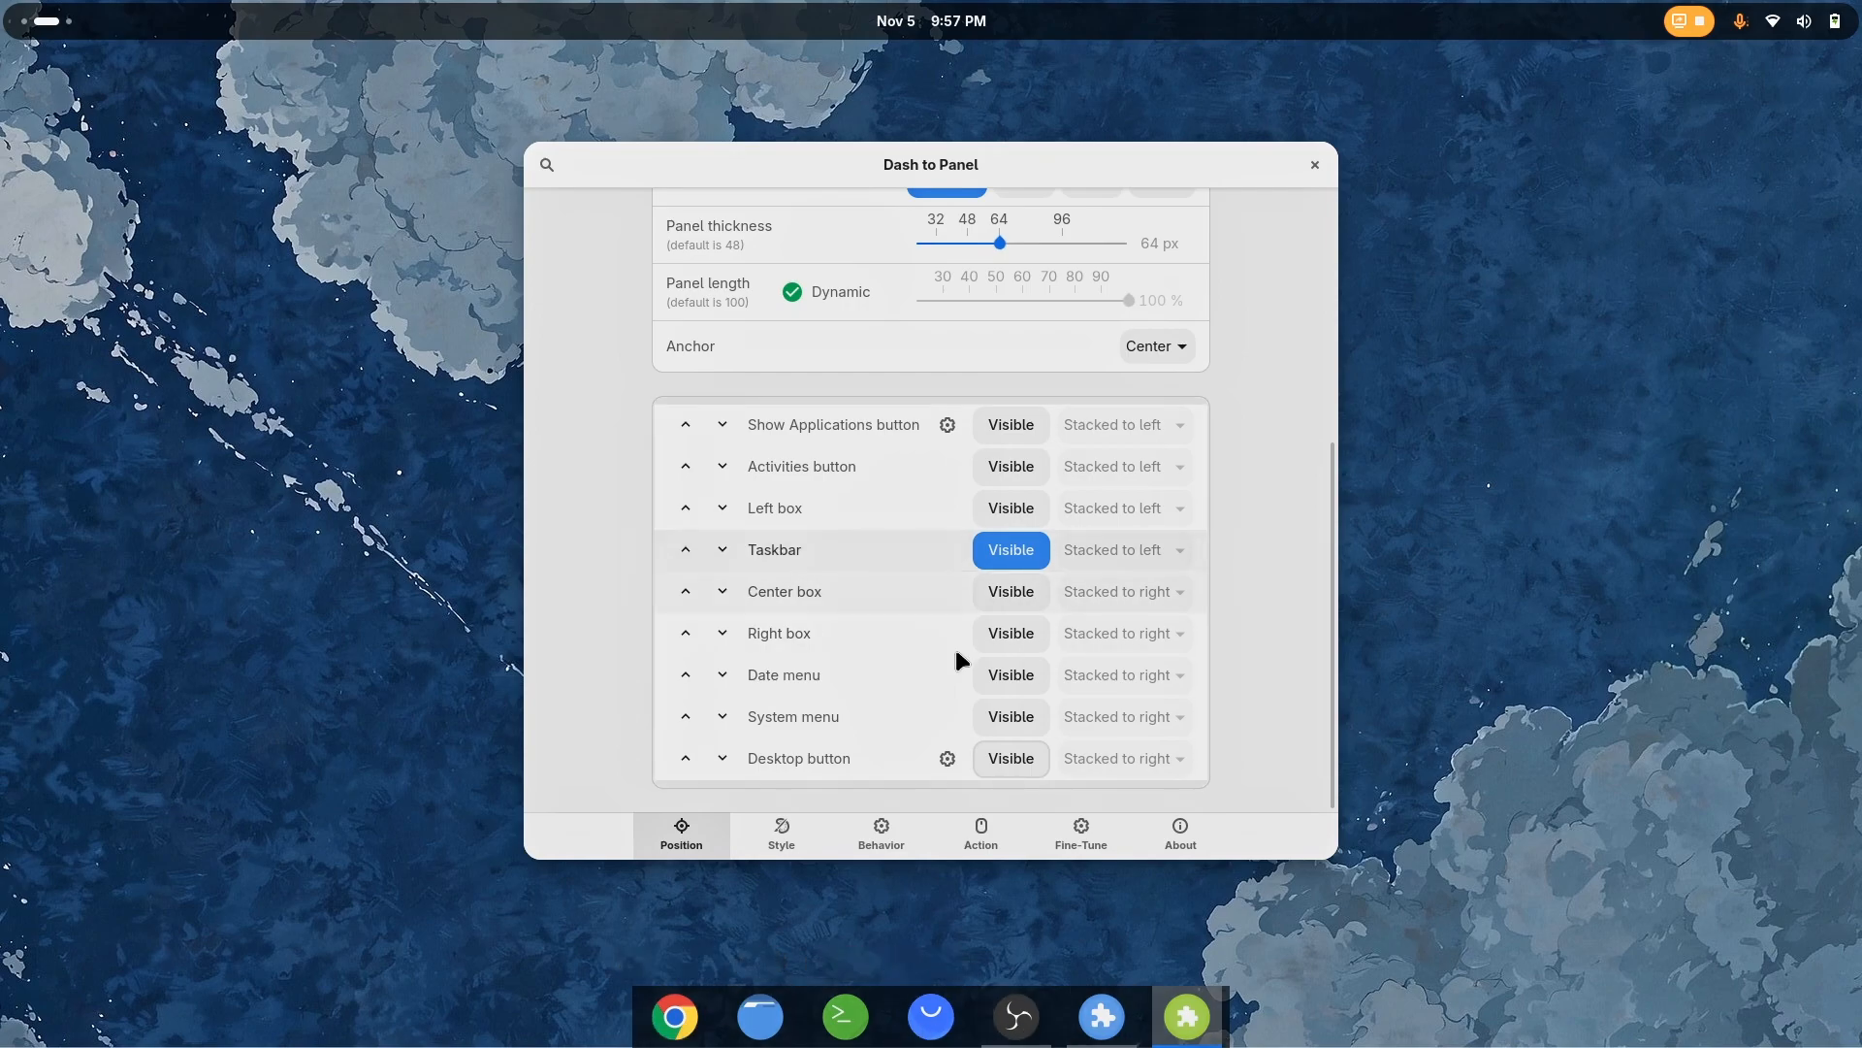
# Set the Dash to Panel border radius to 20 px and the panel thickness to 82 px
pyautogui.click(790, 840)
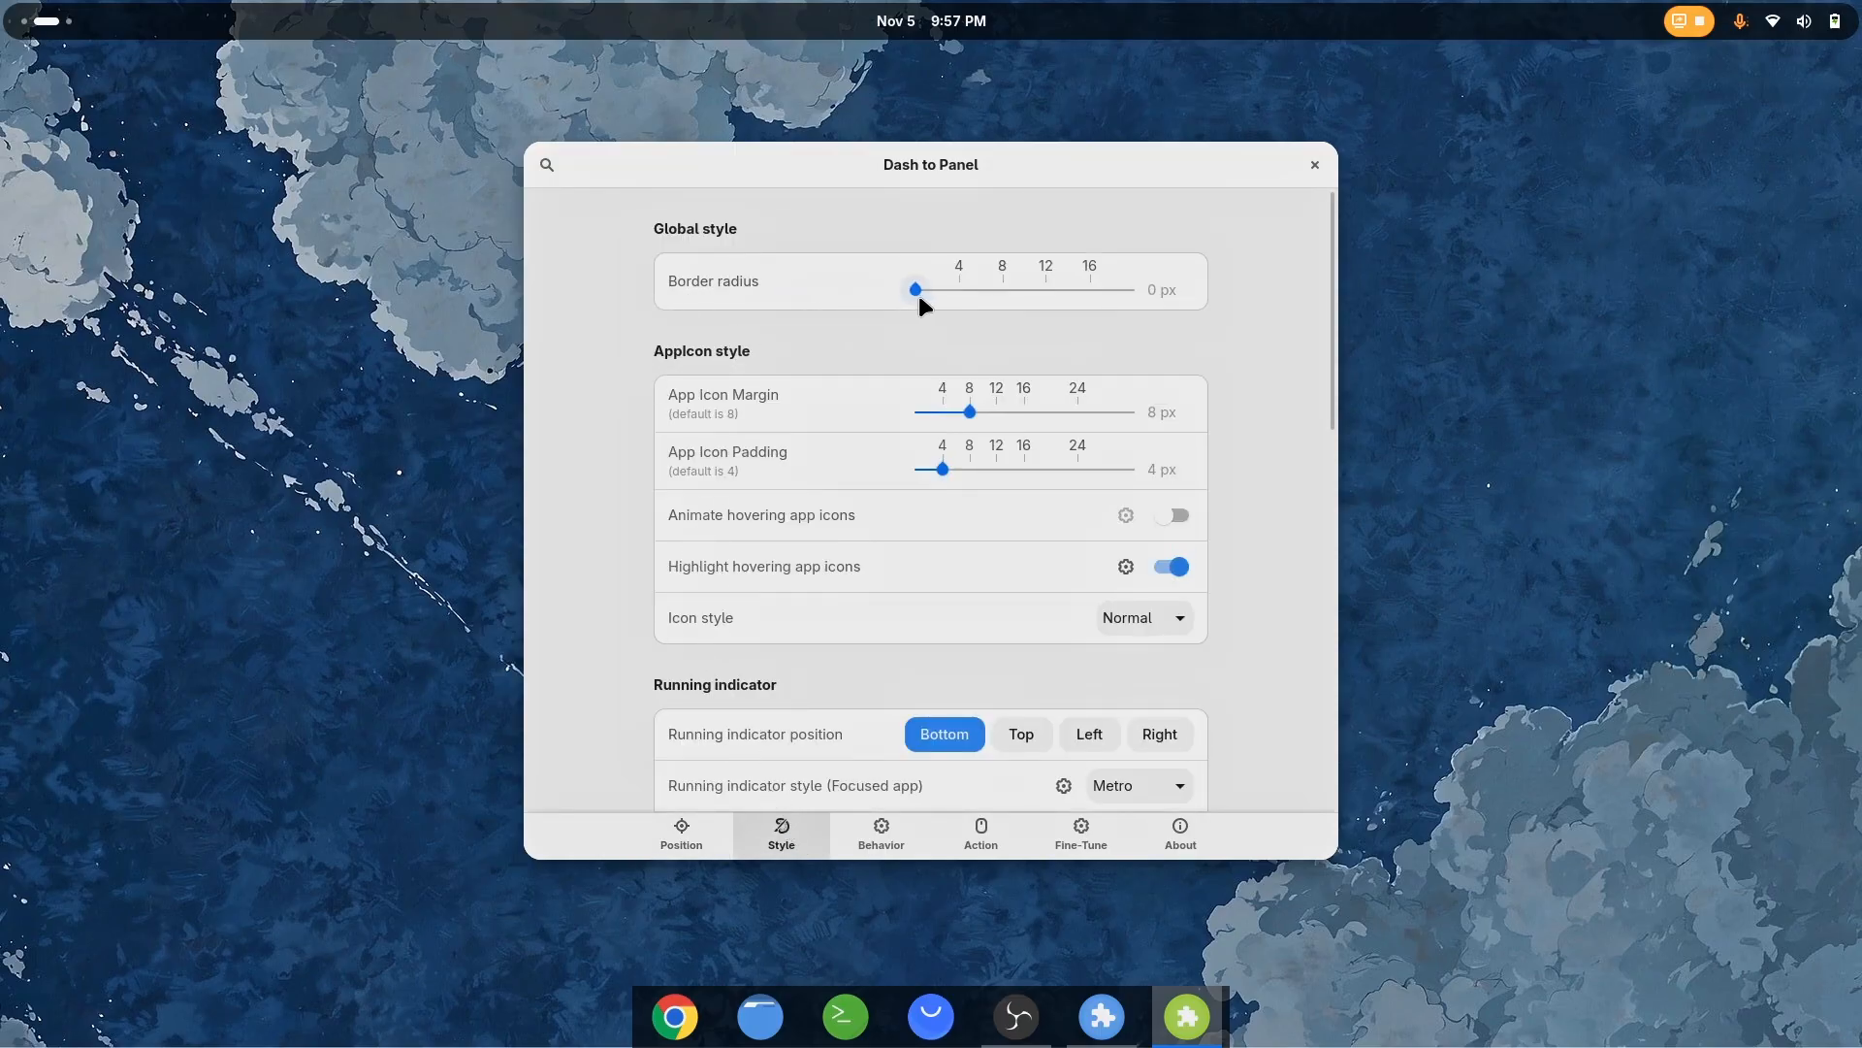
pyautogui.moveTo(999, 297); pyautogui.dragTo(1038, 297)
pyautogui.moveTo(1077, 289)
pyautogui.mouseDown()
pyautogui.moveTo(1111, 290)
pyautogui.moveTo(1089, 291)
pyautogui.mouseUp()
pyautogui.click(687, 840)
pyautogui.scroll(3, 939, 451)
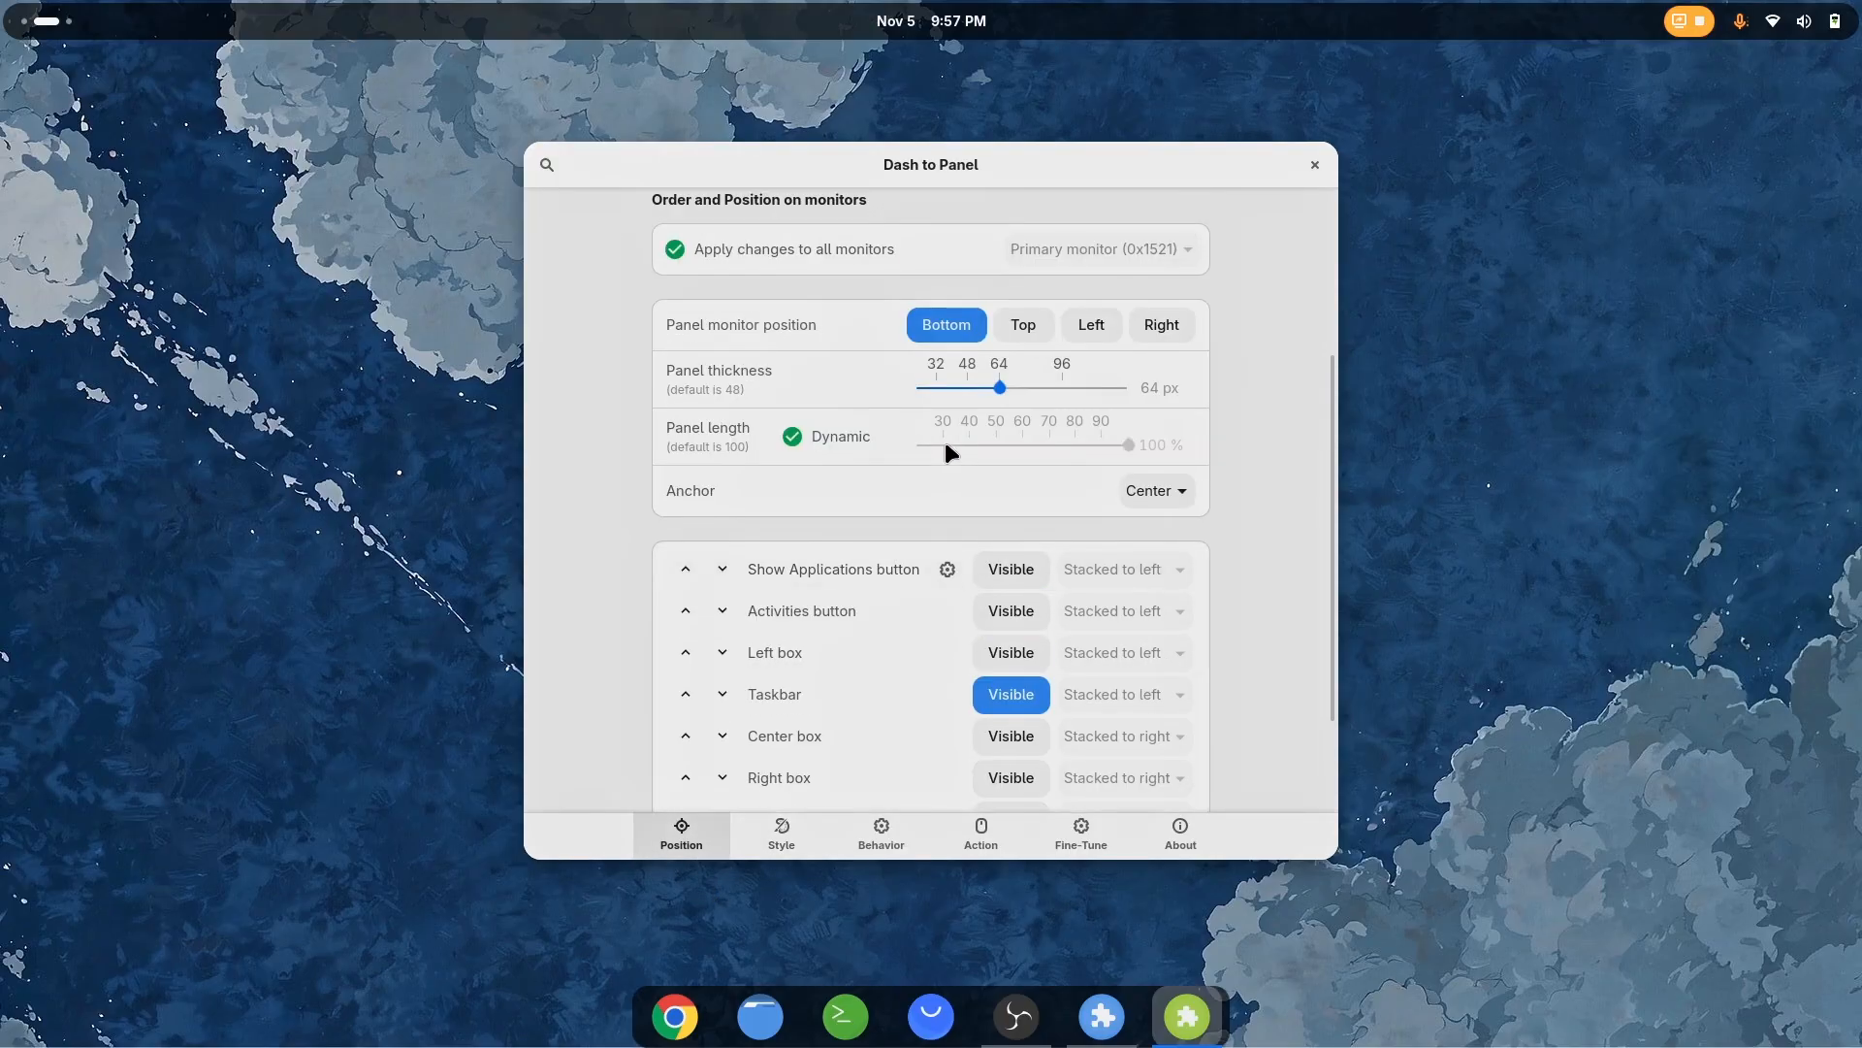
pyautogui.moveTo(1042, 382); pyautogui.dragTo(1040, 382)
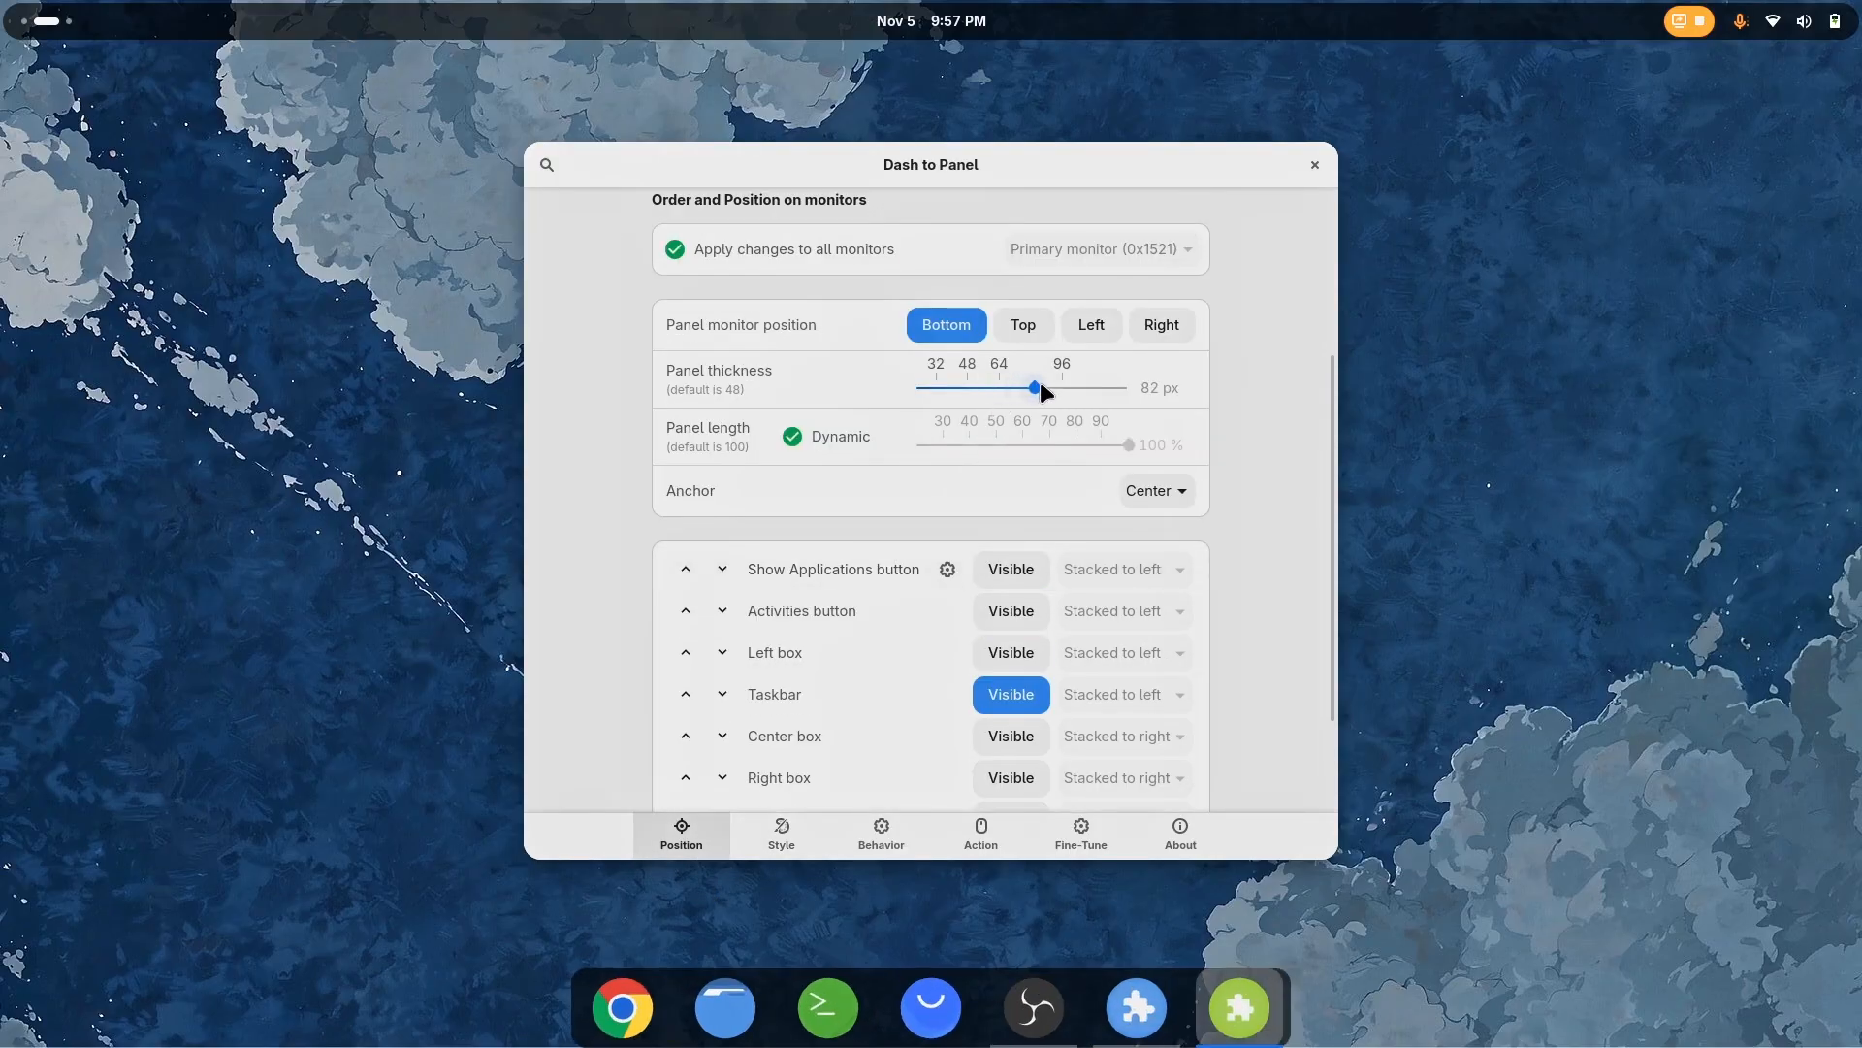
pyautogui.click(782, 836)
pyautogui.moveTo(1091, 289); pyautogui.dragTo(1164, 290)
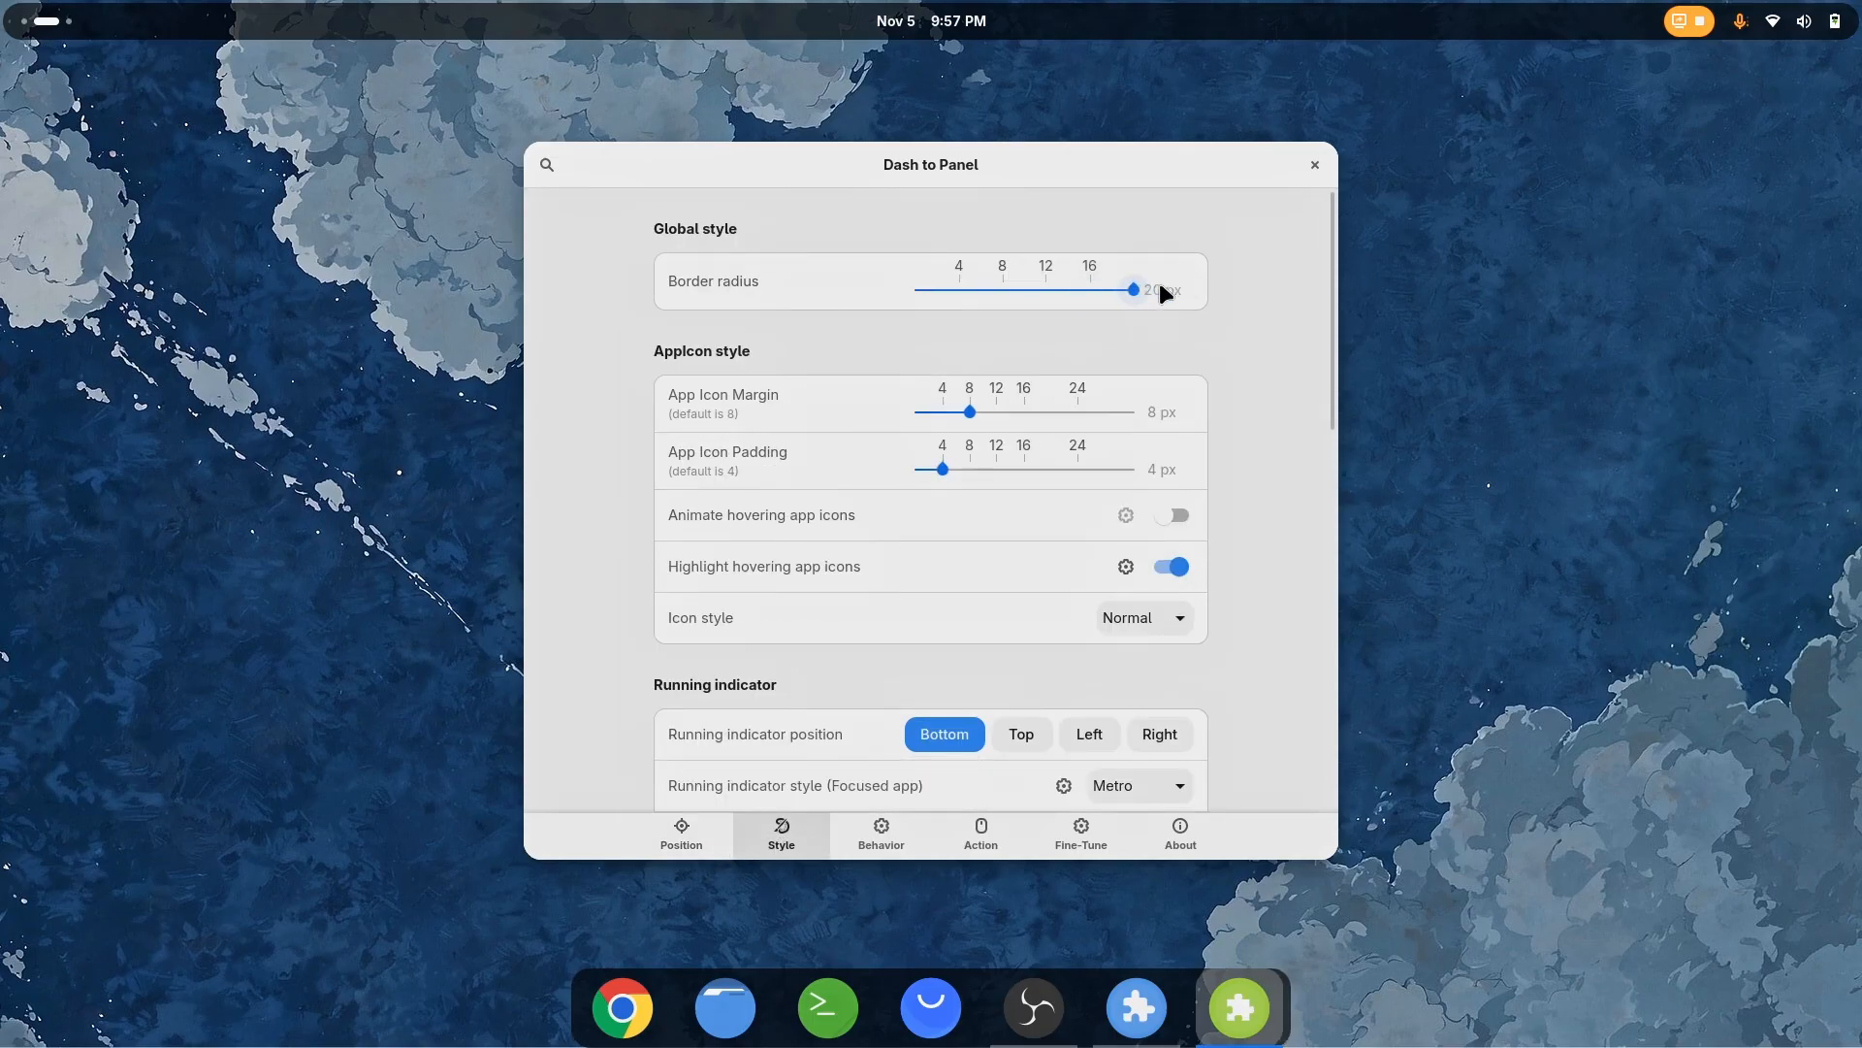
pyautogui.moveTo(1076, 289); pyautogui.dragTo(1298, 291)
# Set the panel's top and bottom margins to 16 px and its top and bottom padding to 8 px
pyautogui.moveTo(929, 172); pyautogui.dragTo(939, 120)
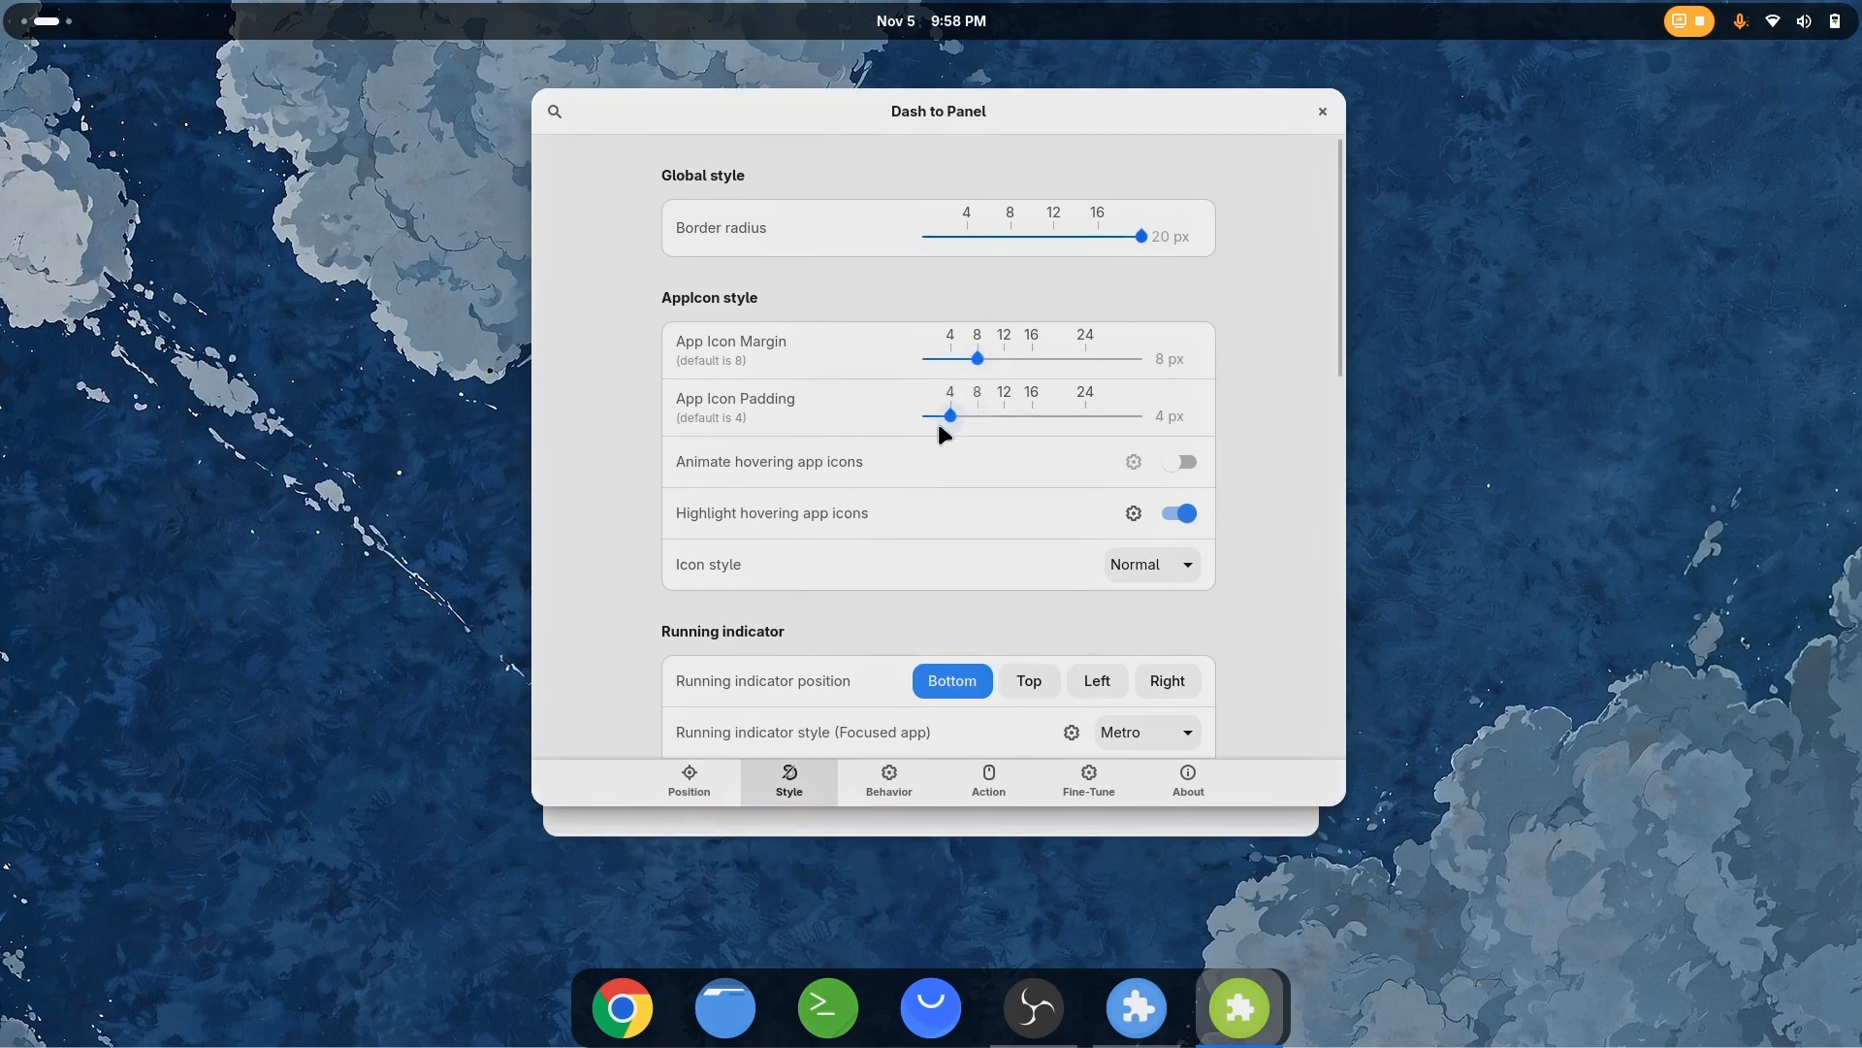
pyautogui.scroll(-10, 713, 493)
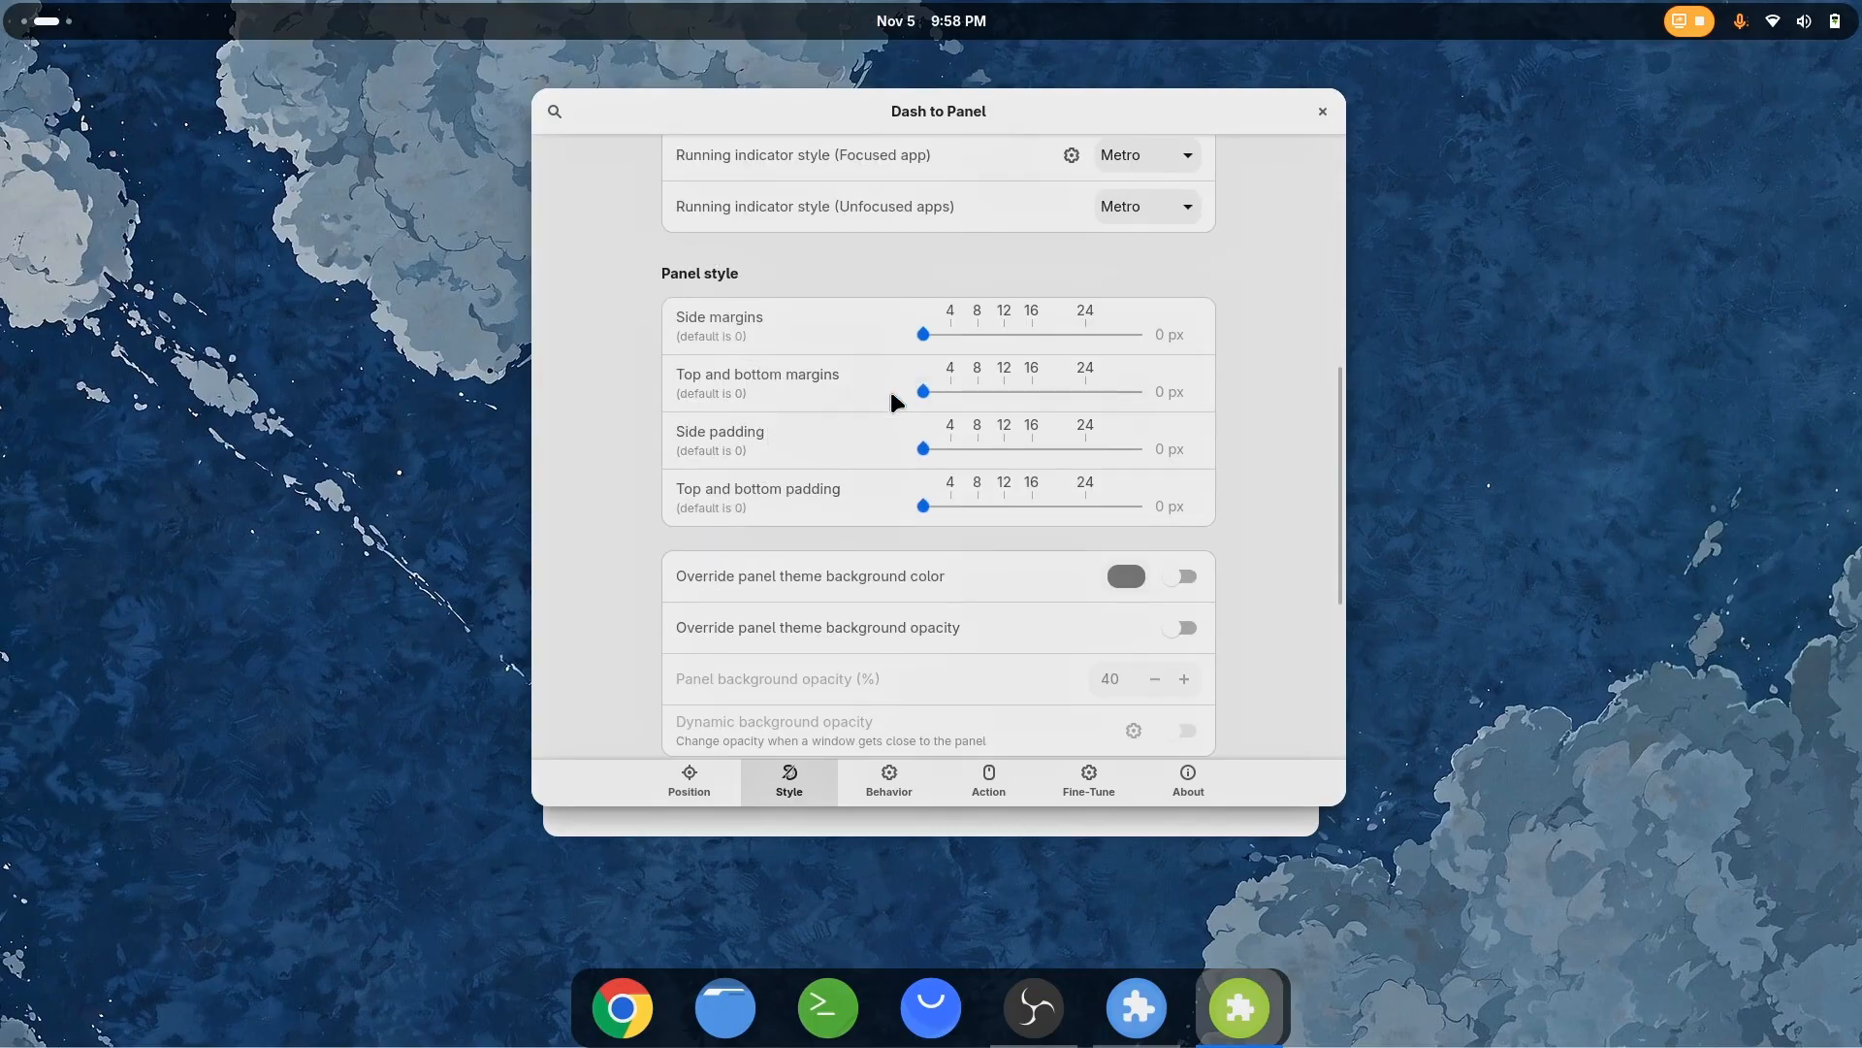
pyautogui.moveTo(923, 392); pyautogui.dragTo(974, 410)
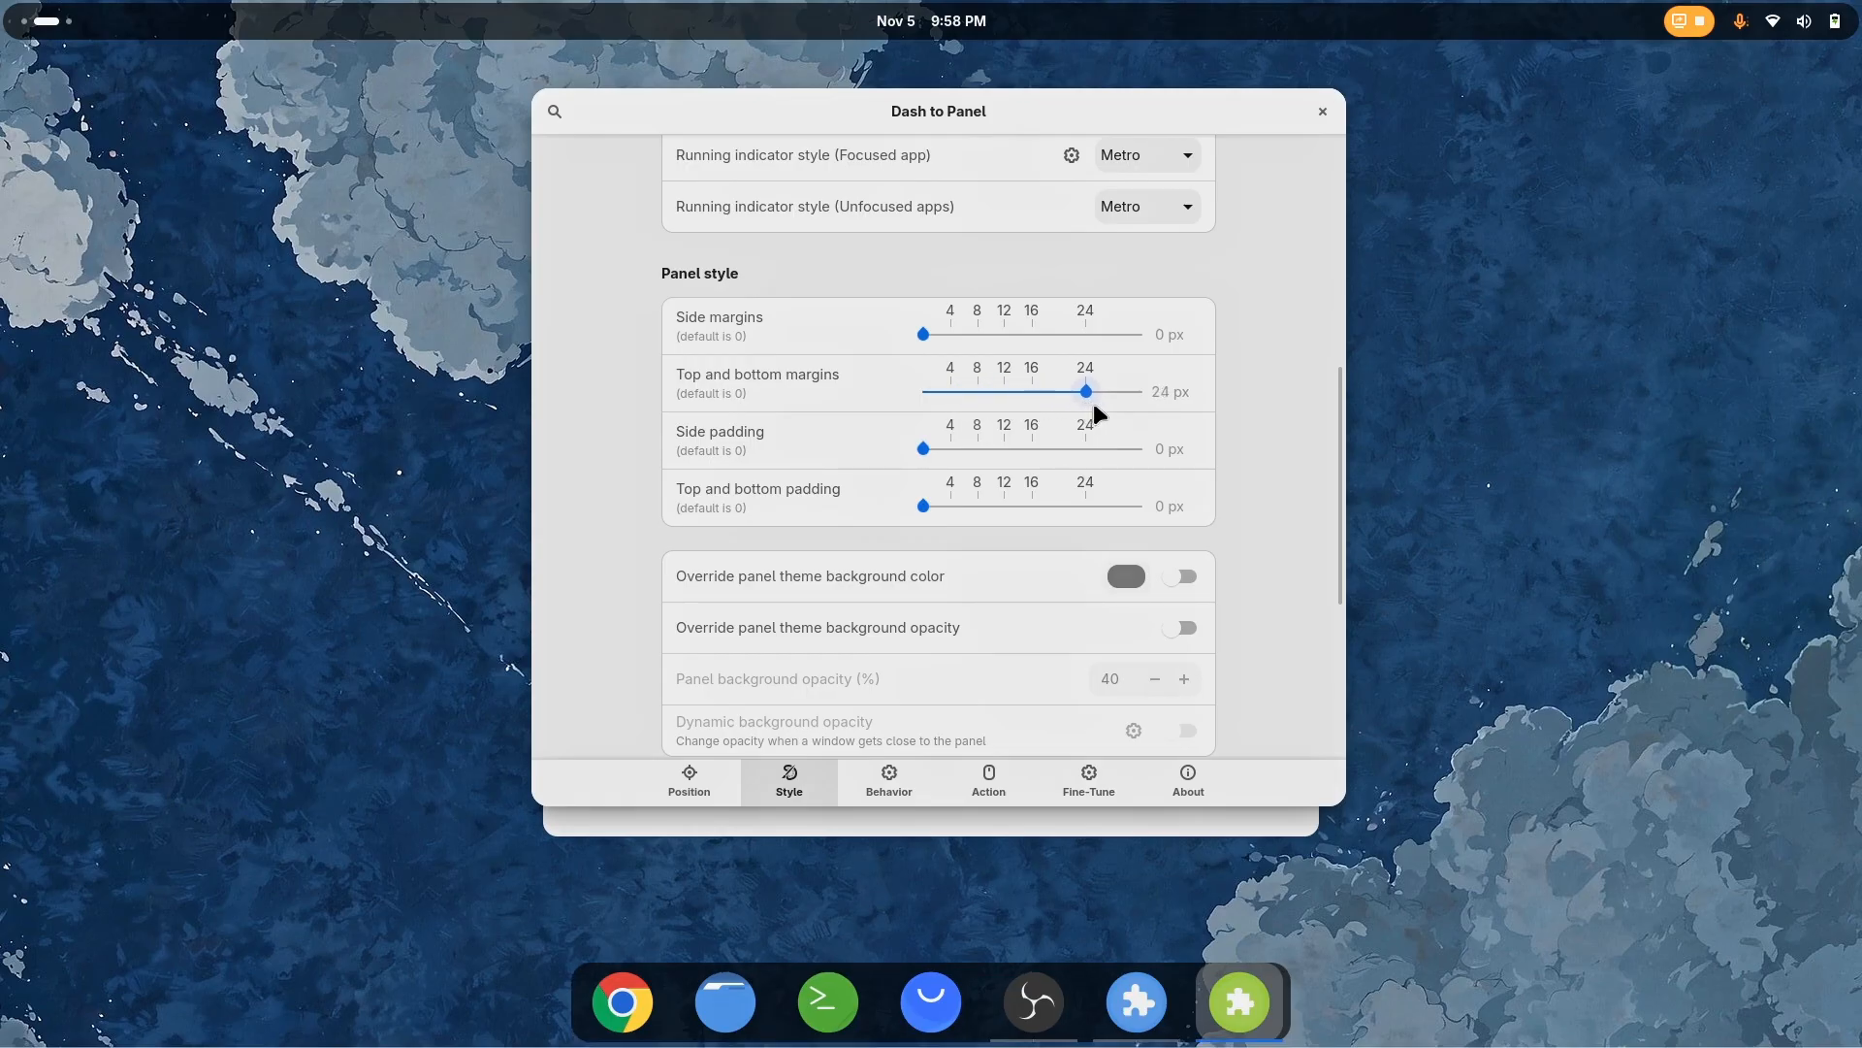
pyautogui.moveTo(1119, 405); pyautogui.dragTo(1027, 405)
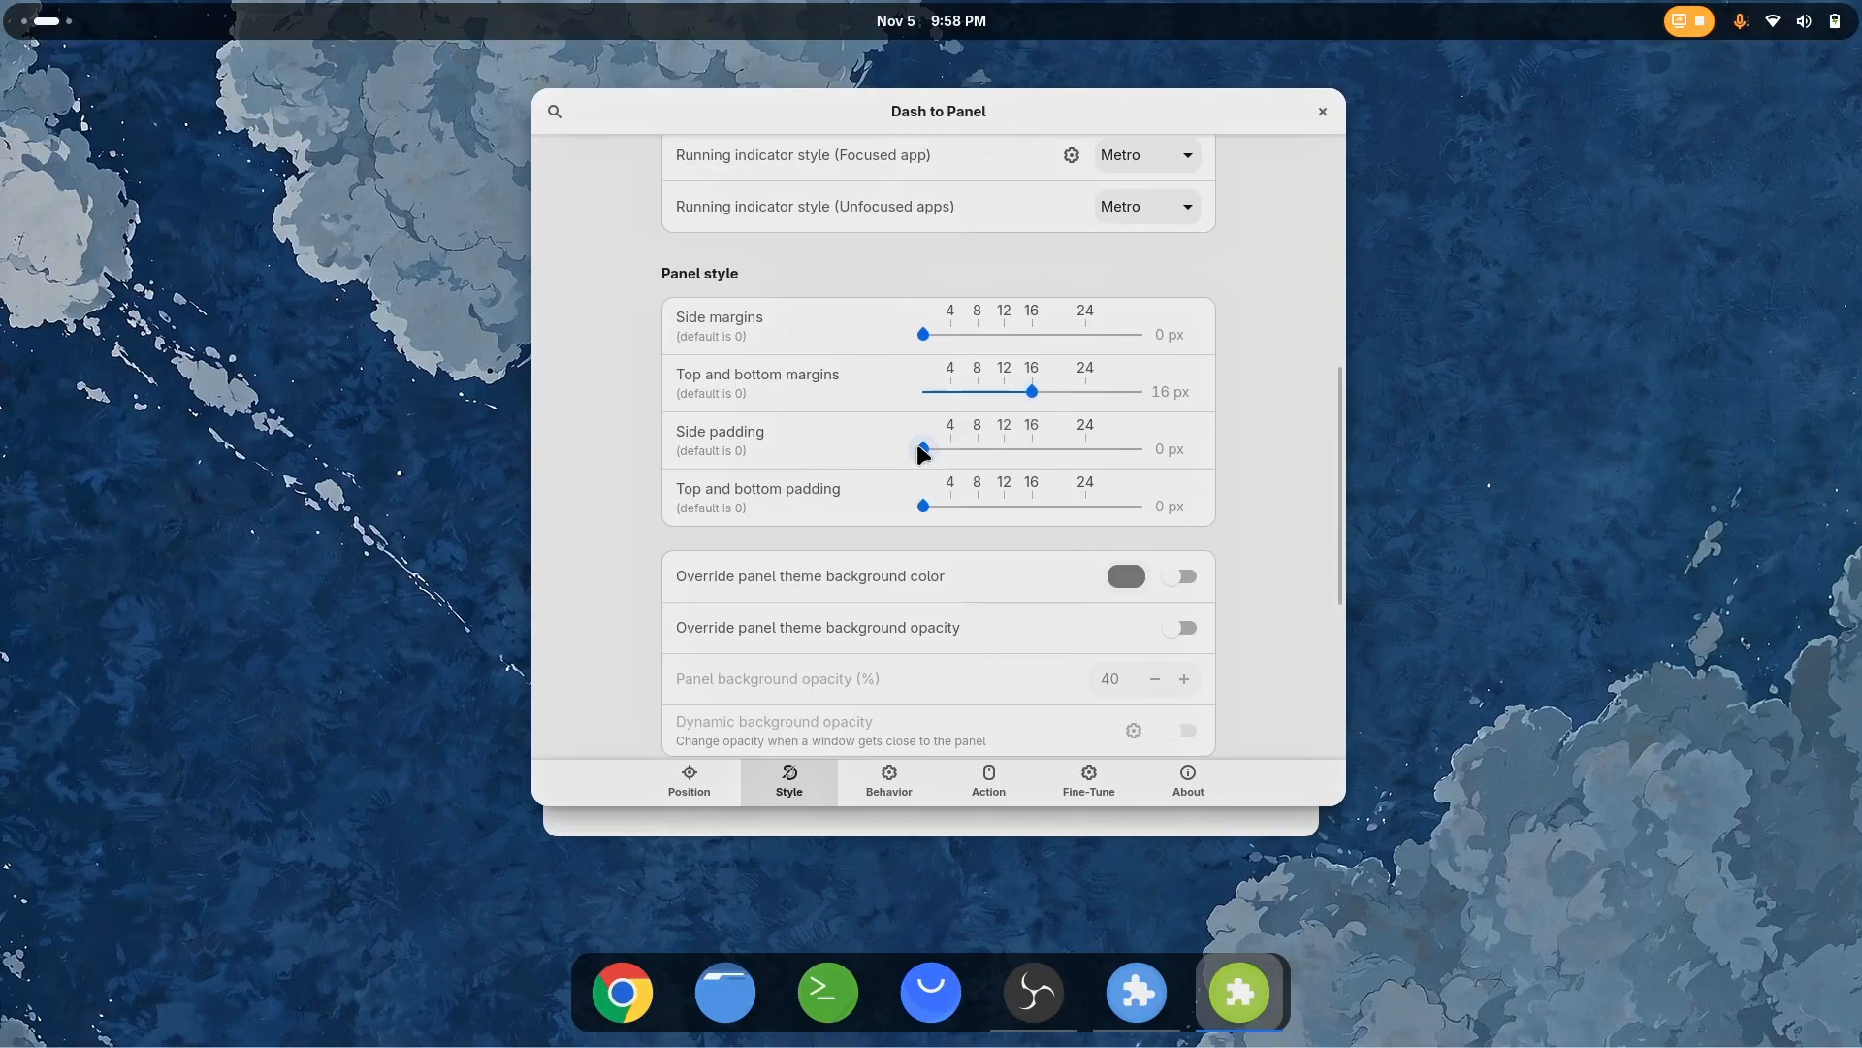
pyautogui.moveTo(918, 445); pyautogui.dragTo(856, 454)
pyautogui.moveTo(922, 505); pyautogui.dragTo(983, 505)
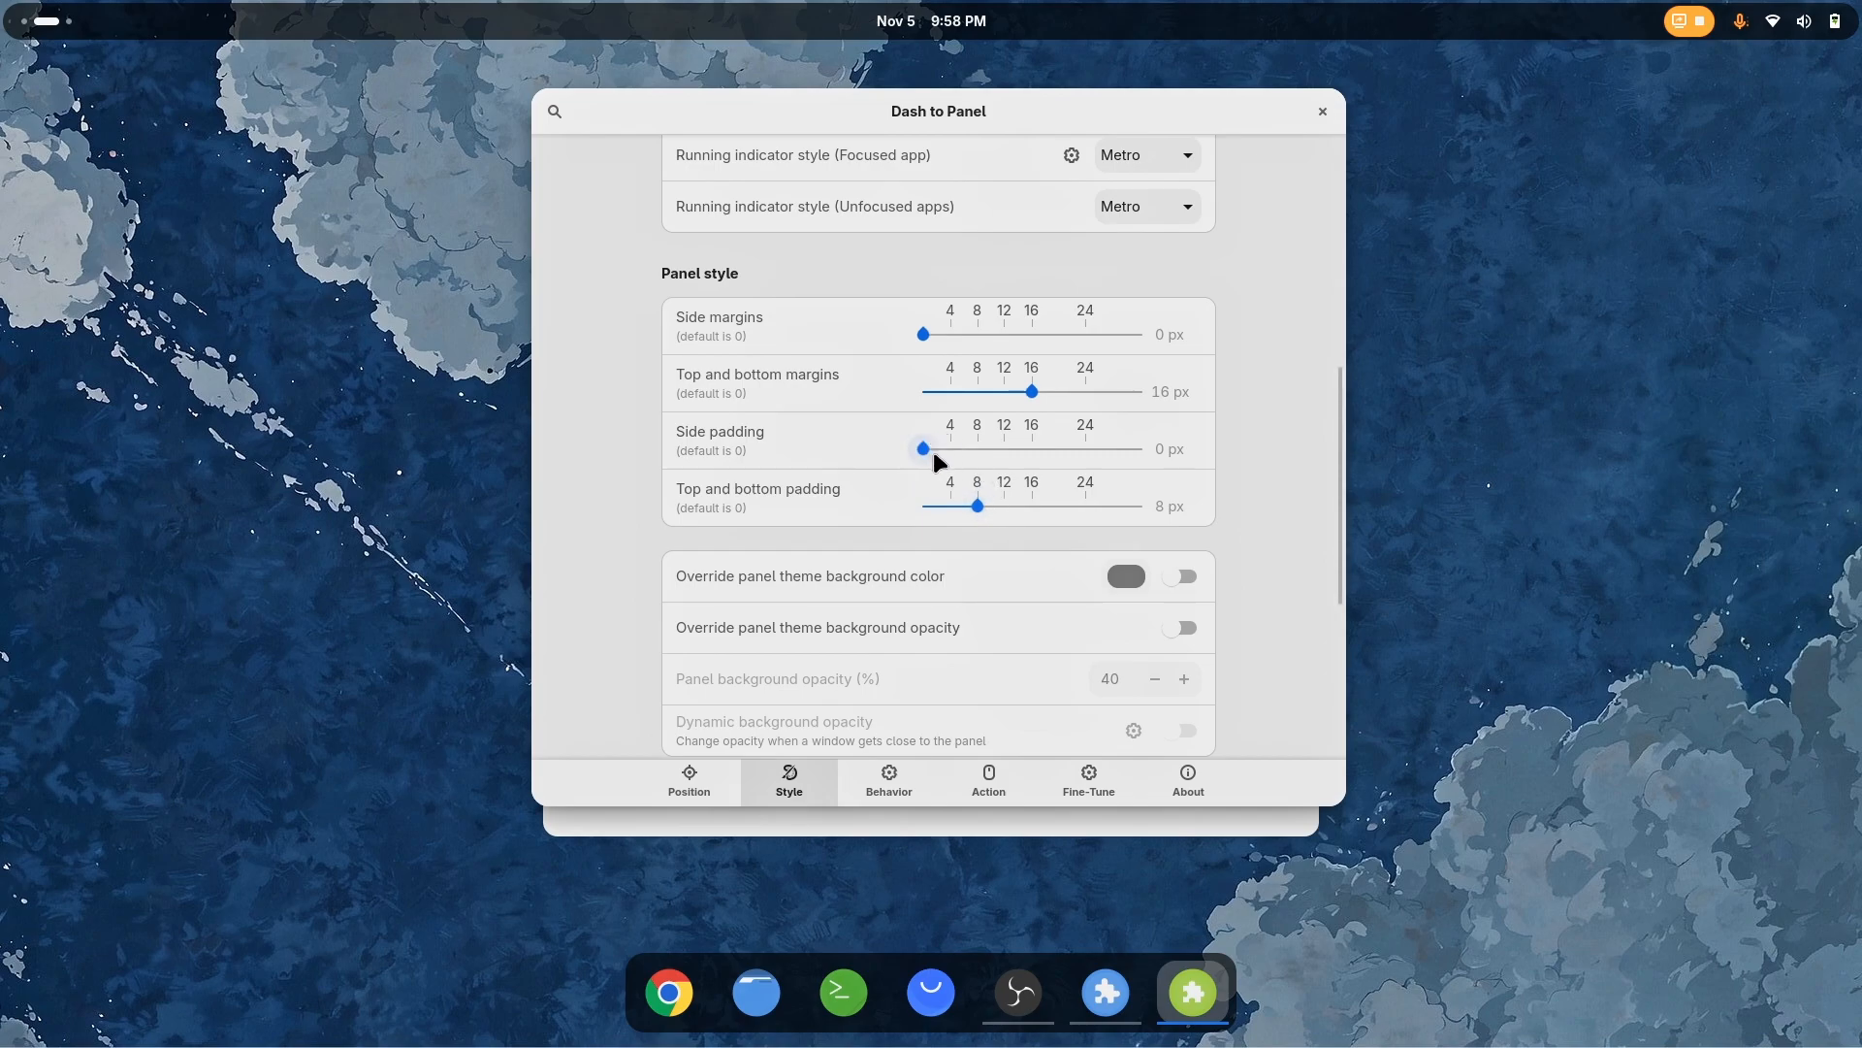
# Set the panel thickness to 96 px and the top and bottom padding to 10 px
pyautogui.click(698, 784)
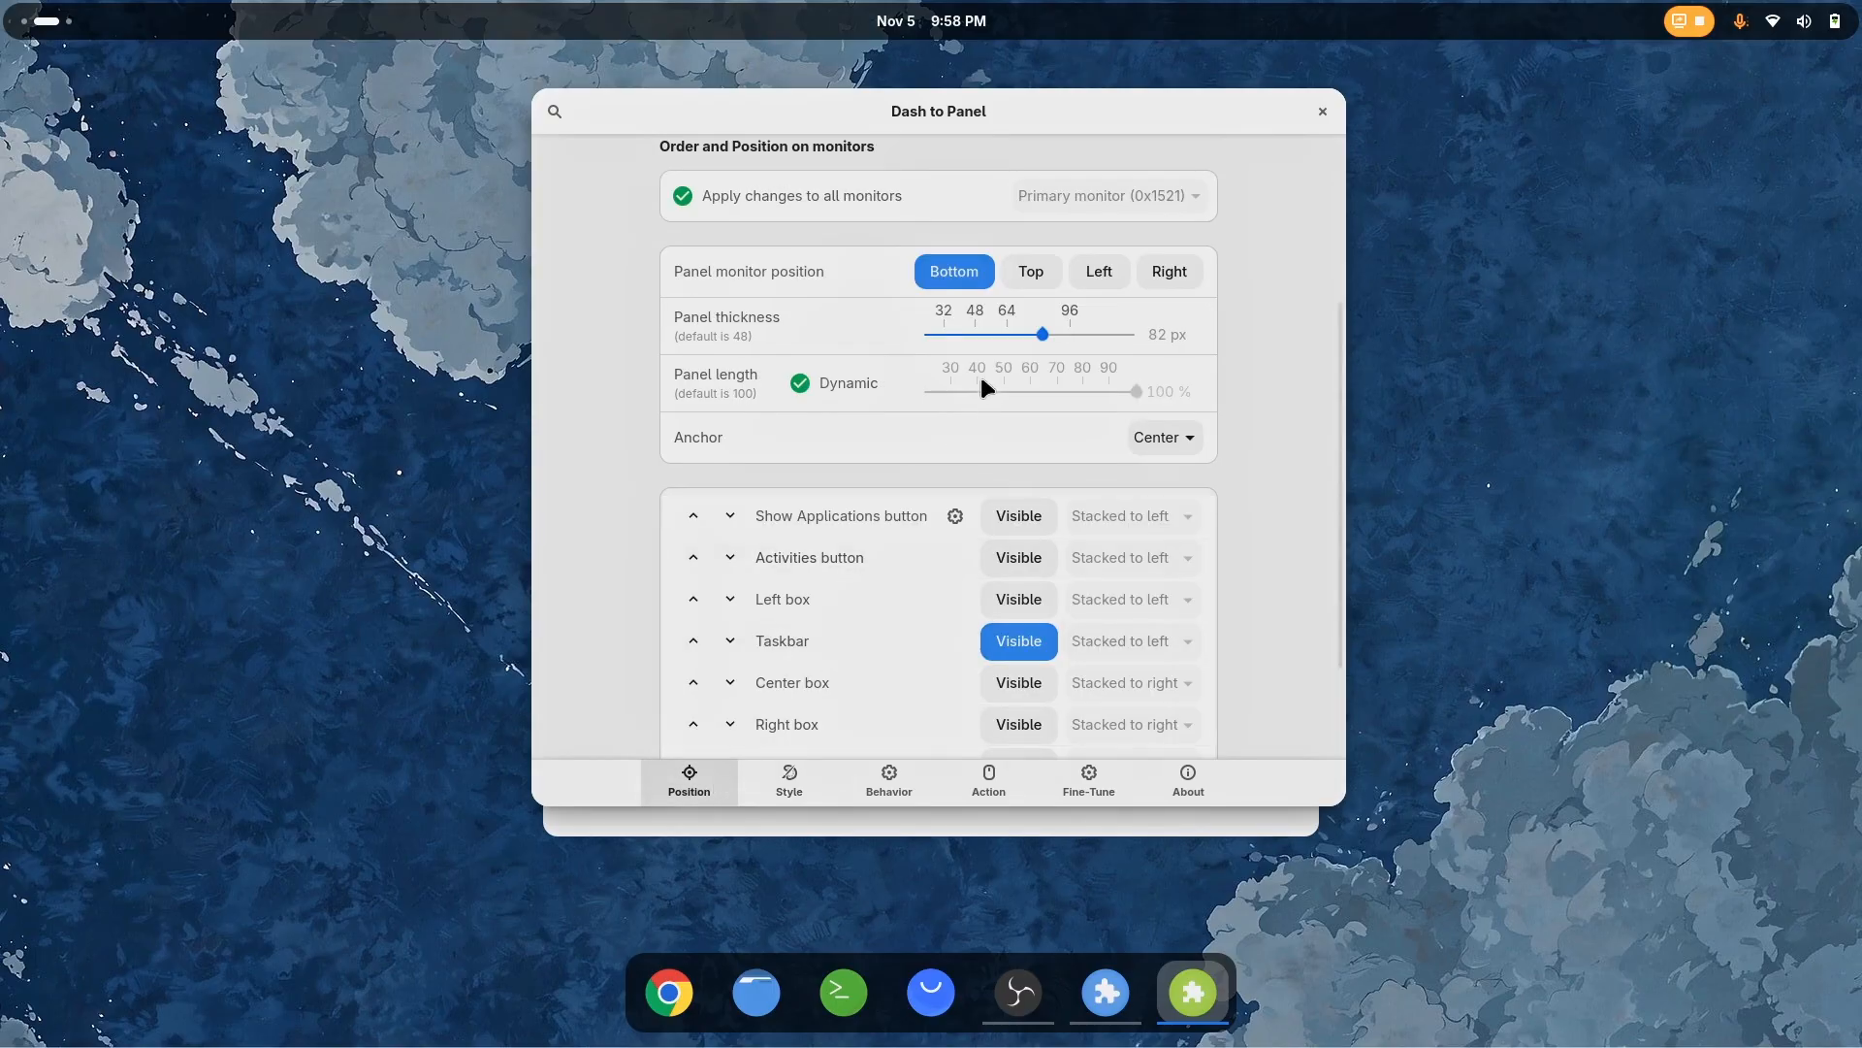
pyautogui.moveTo(1058, 340); pyautogui.dragTo(1068, 339)
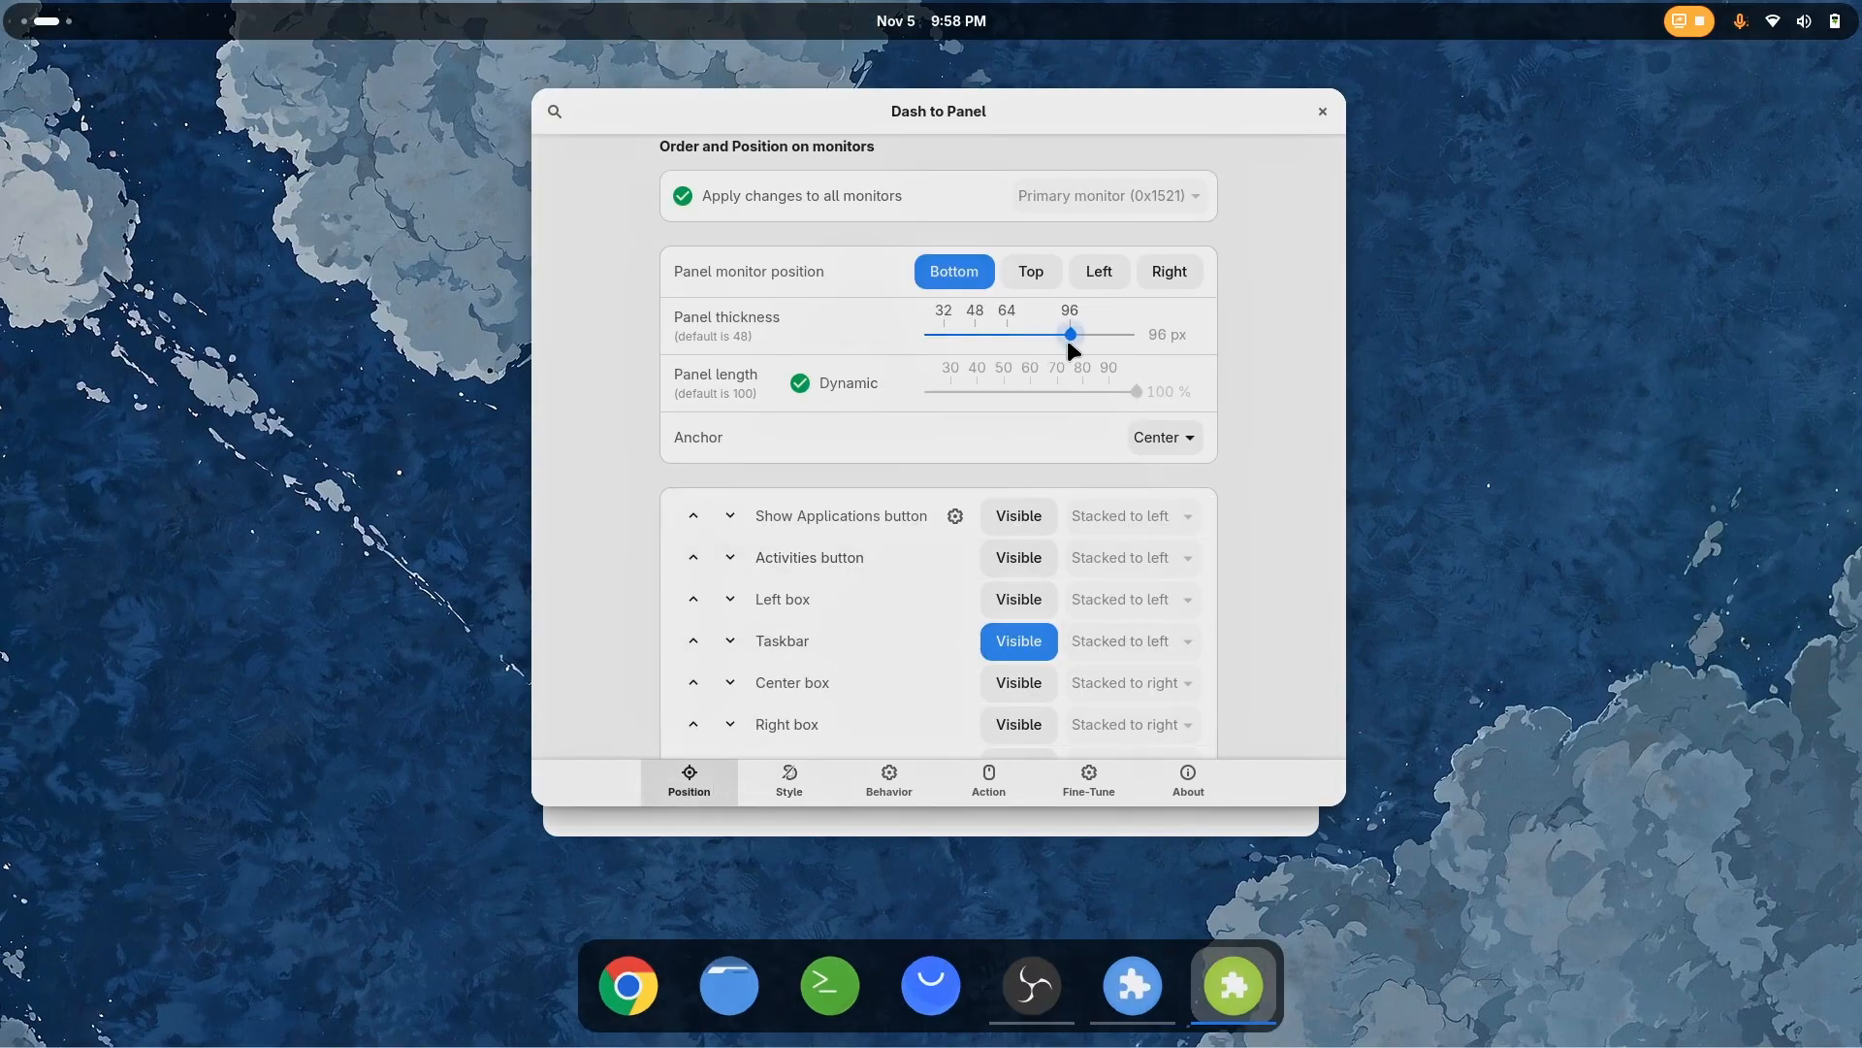
pyautogui.click(805, 783)
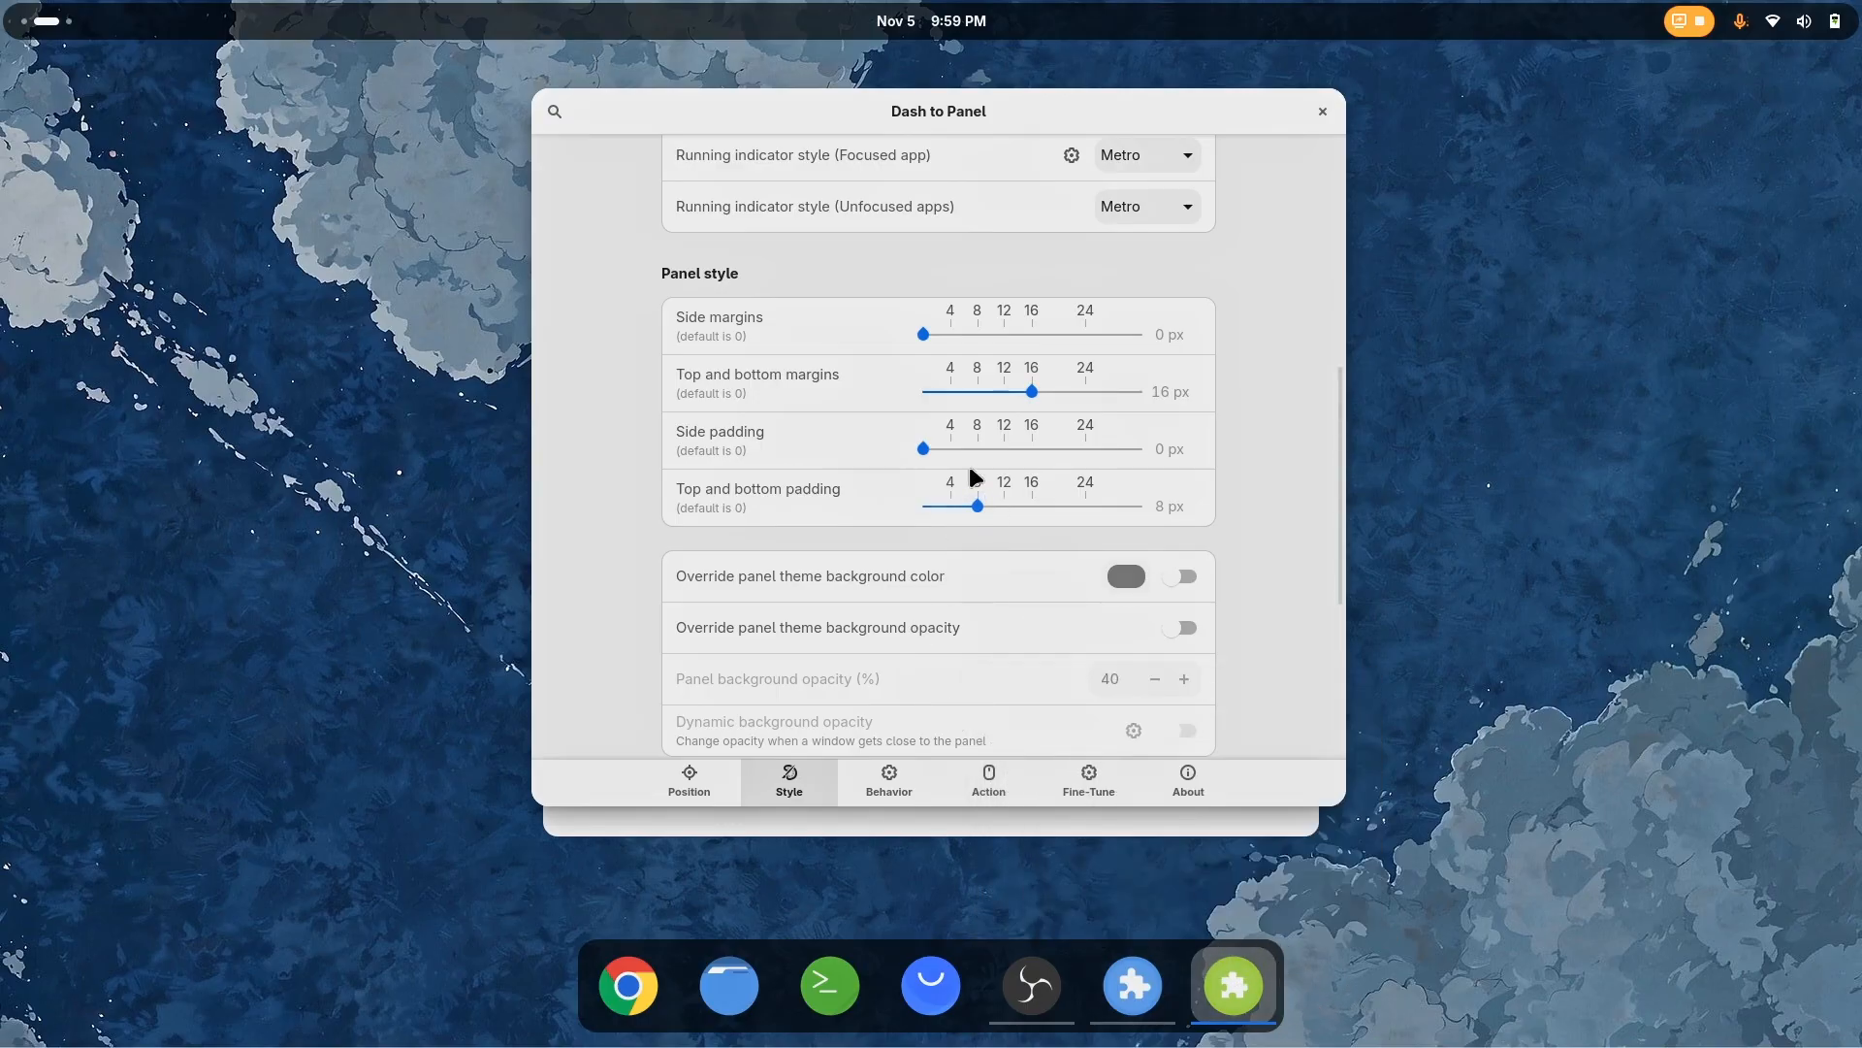
pyautogui.moveTo(1006, 505); pyautogui.dragTo(1000, 507)
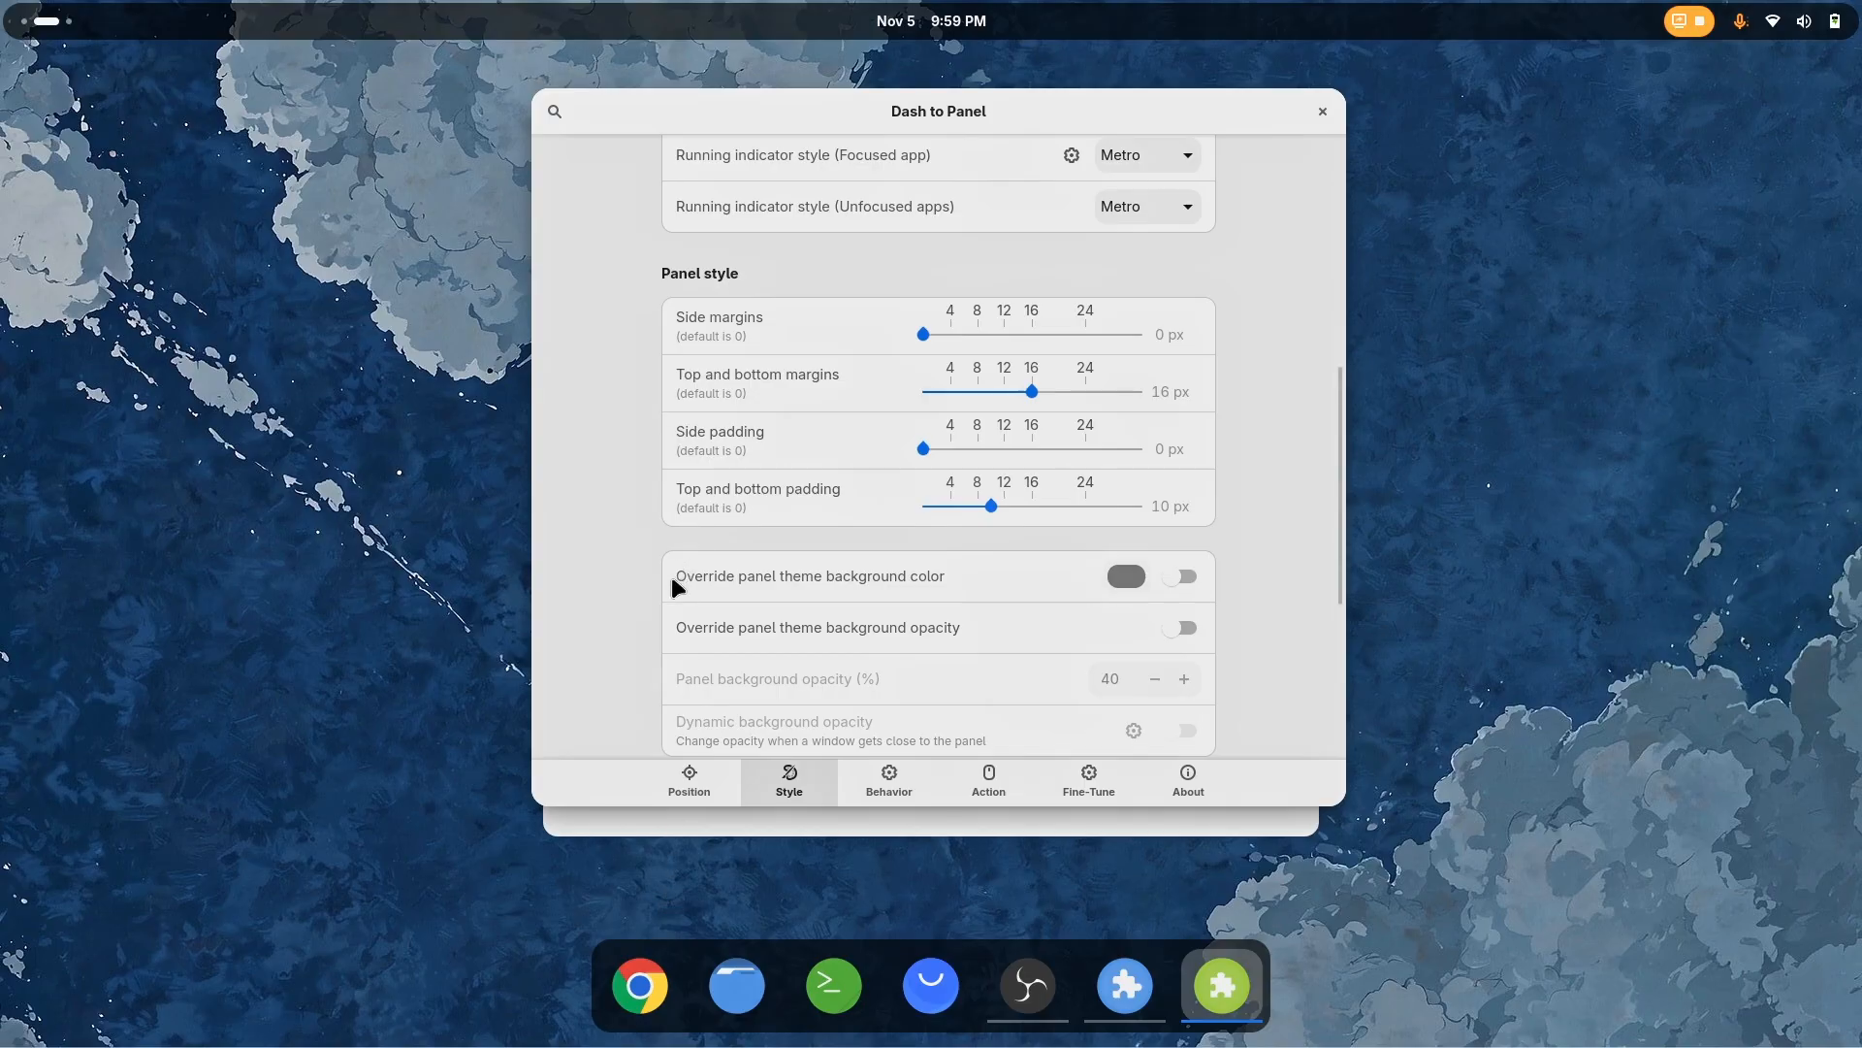
# Try the Dots and Squares running indicator styles for the focused app, finishing with Dashes
pyautogui.scroll(5, 709, 485)
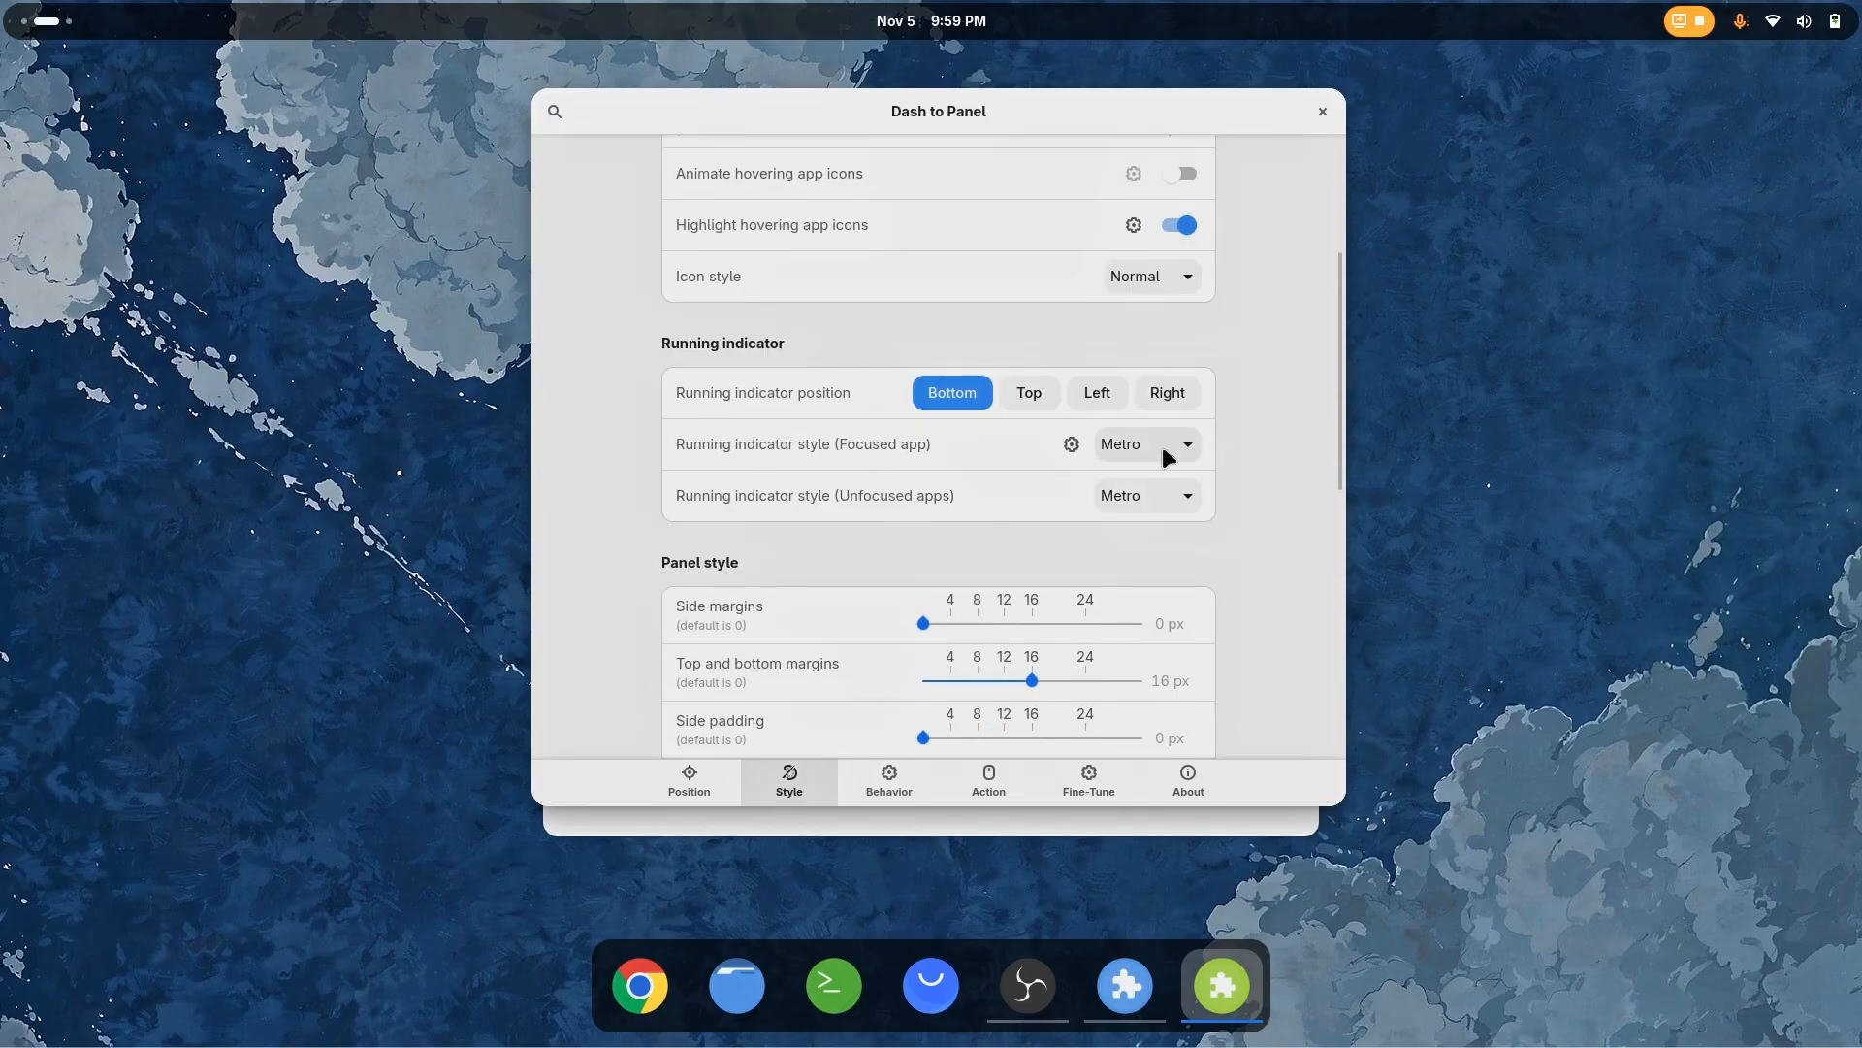
pyautogui.click(1072, 443)
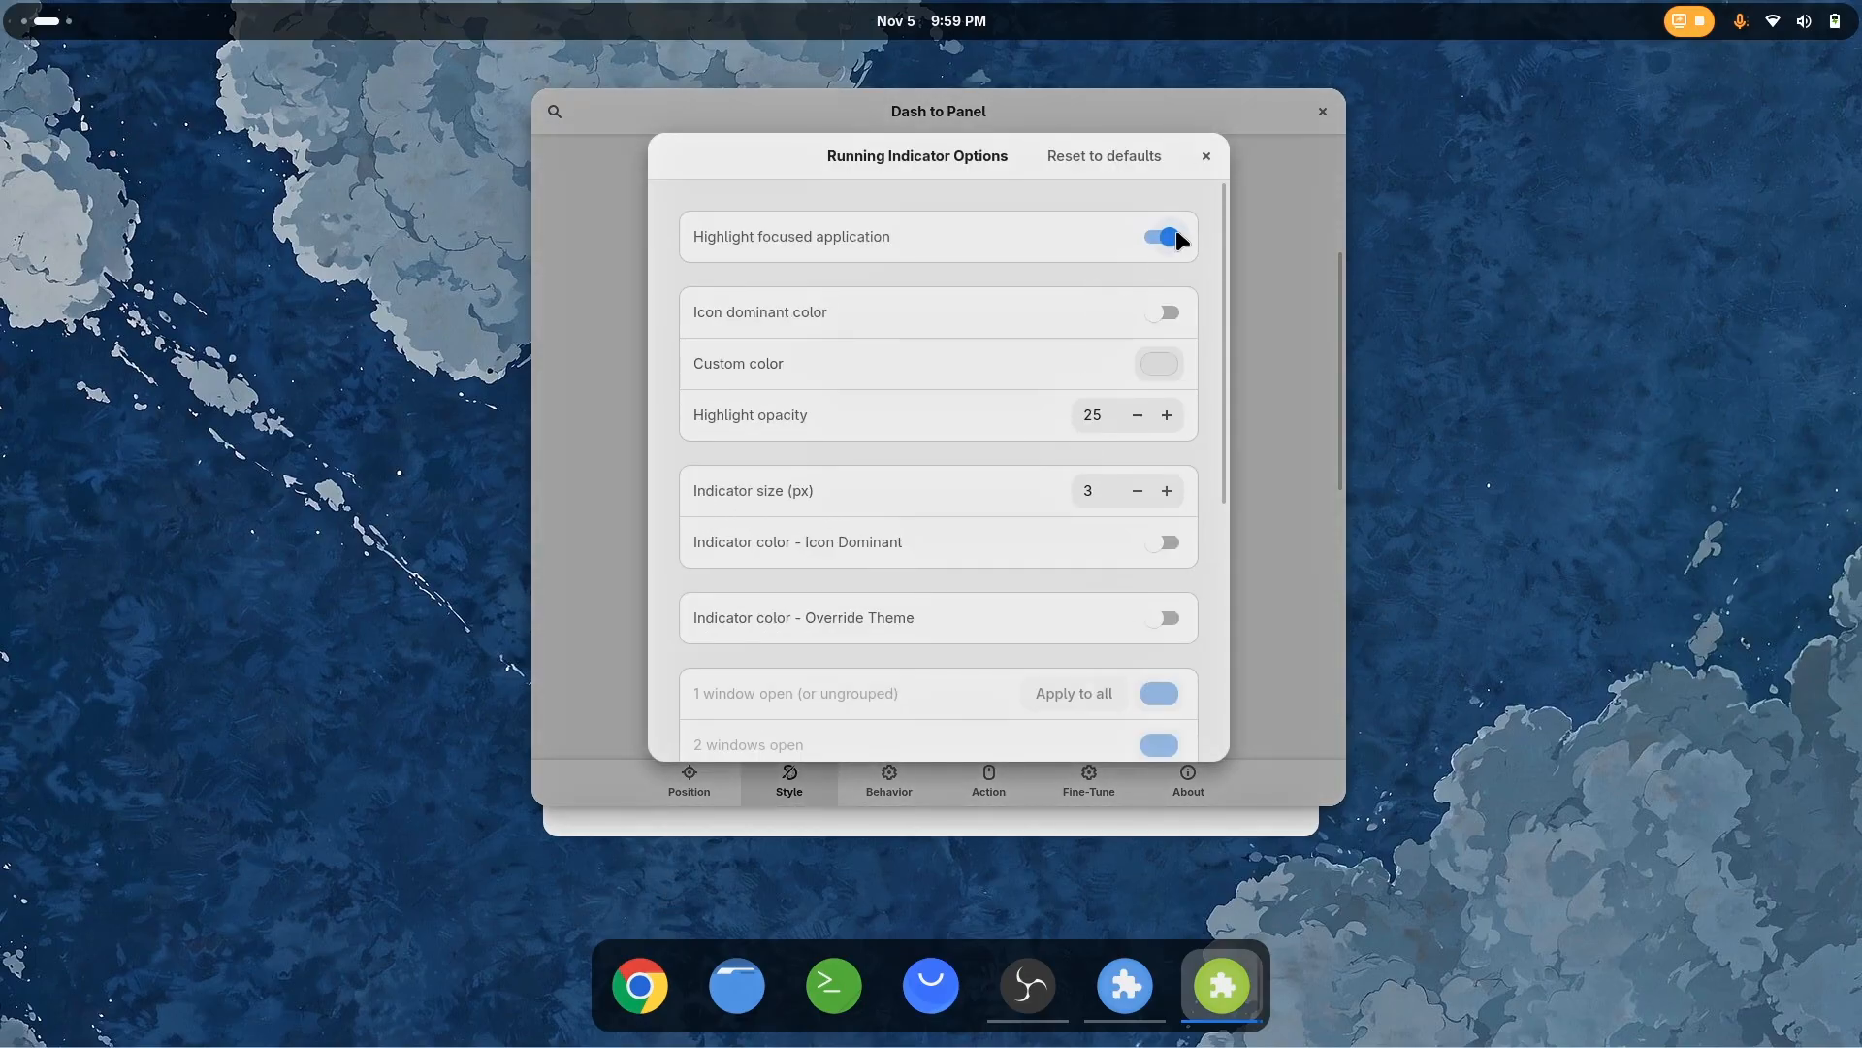
pyautogui.click(1203, 157)
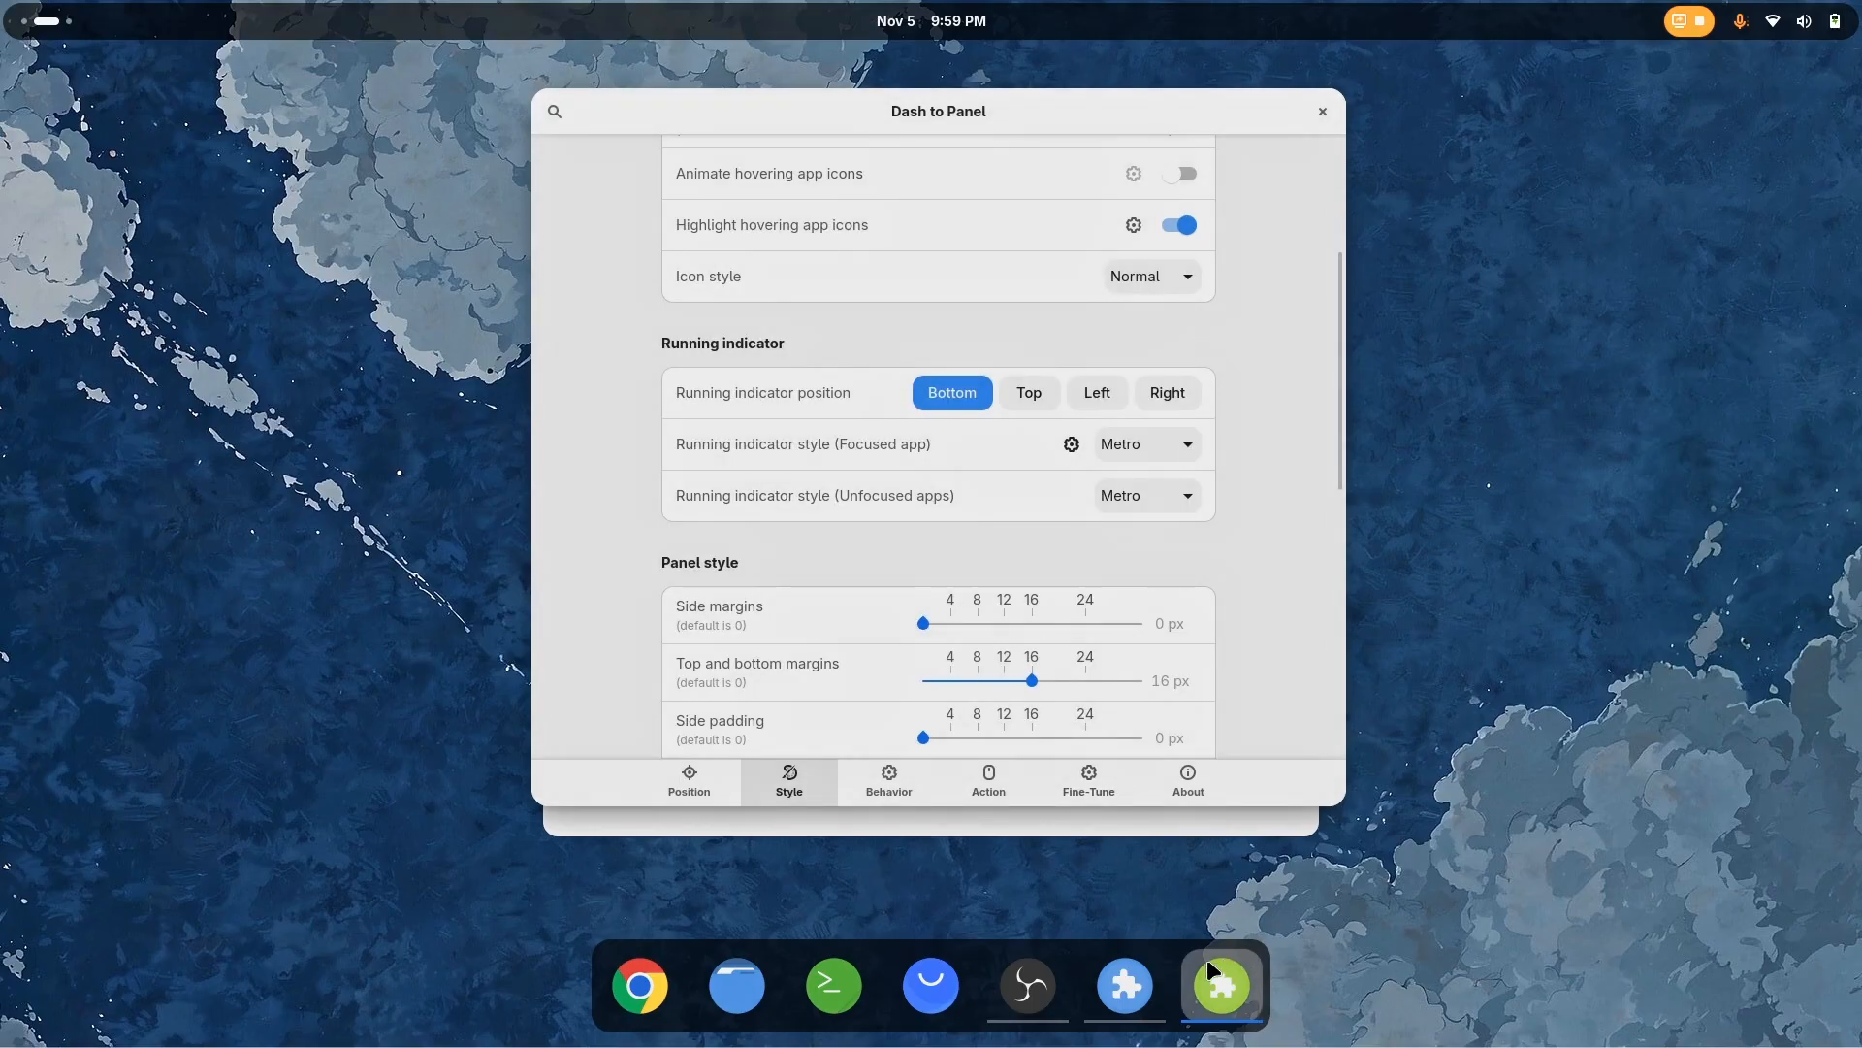
pyautogui.click(1132, 448)
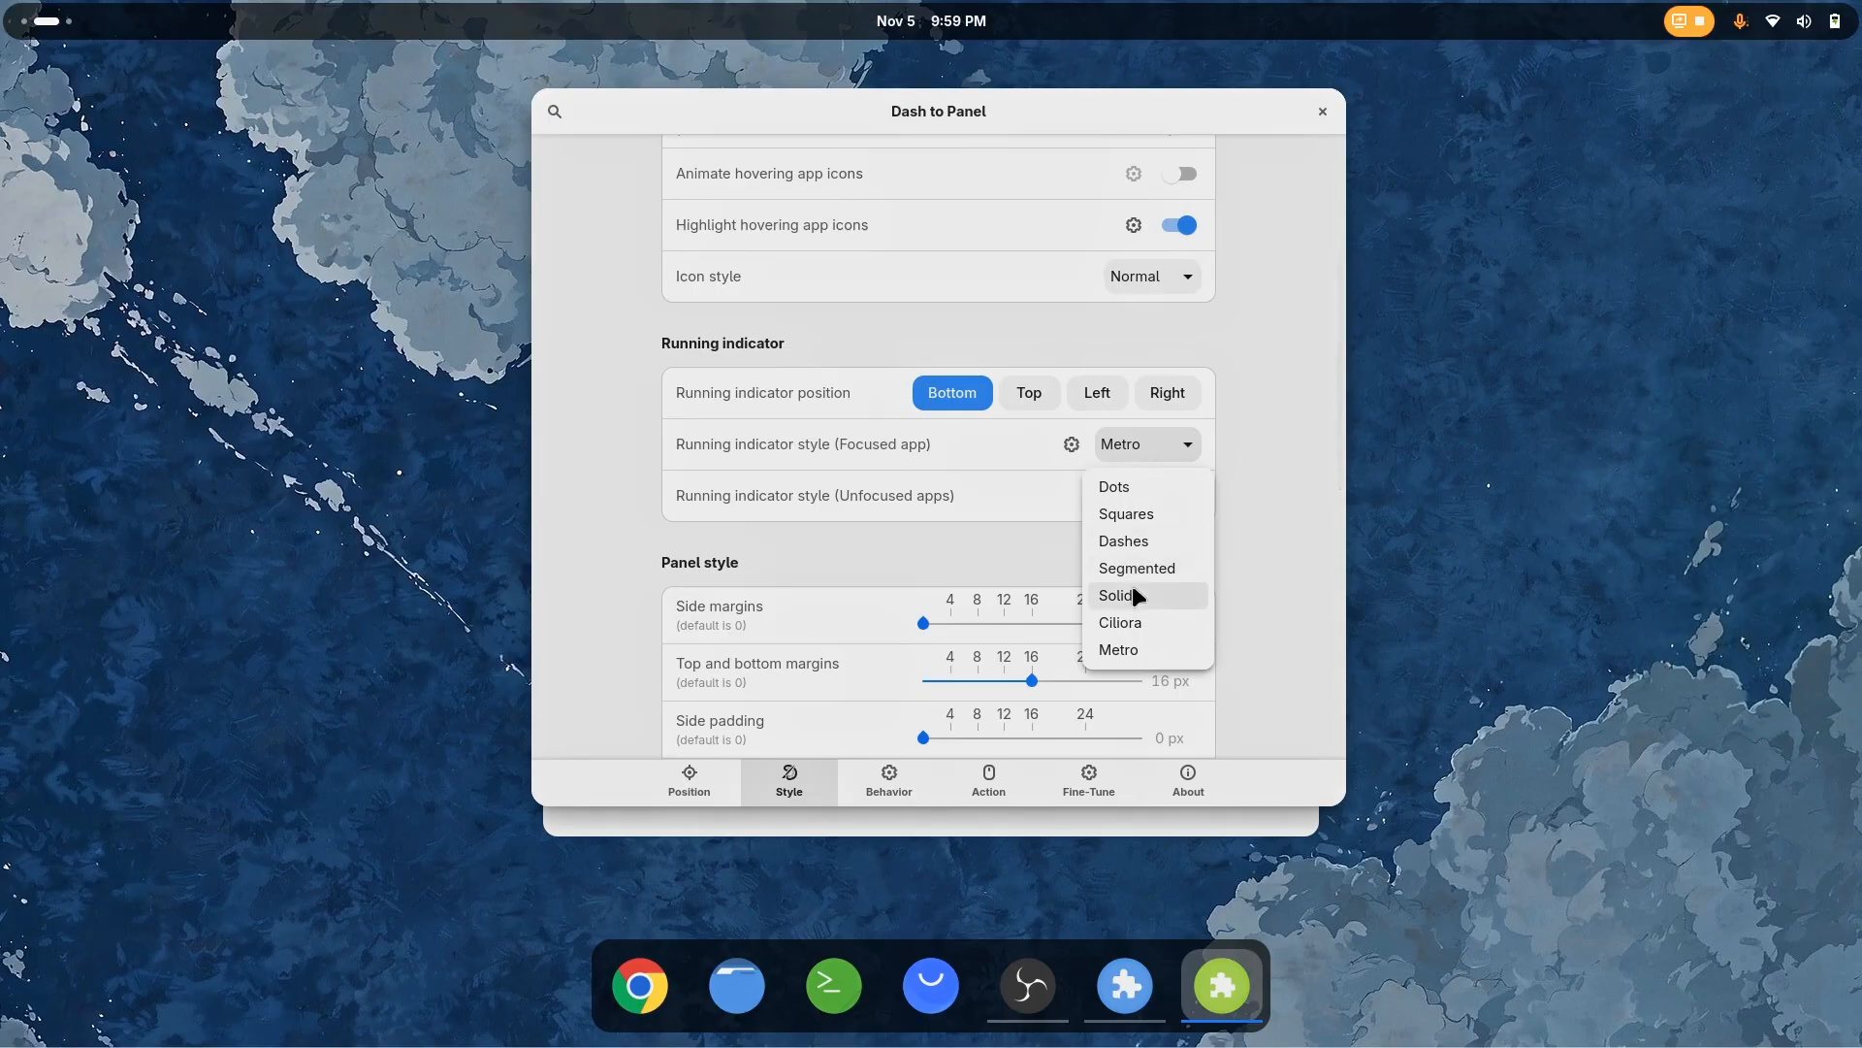
pyautogui.click(1130, 487)
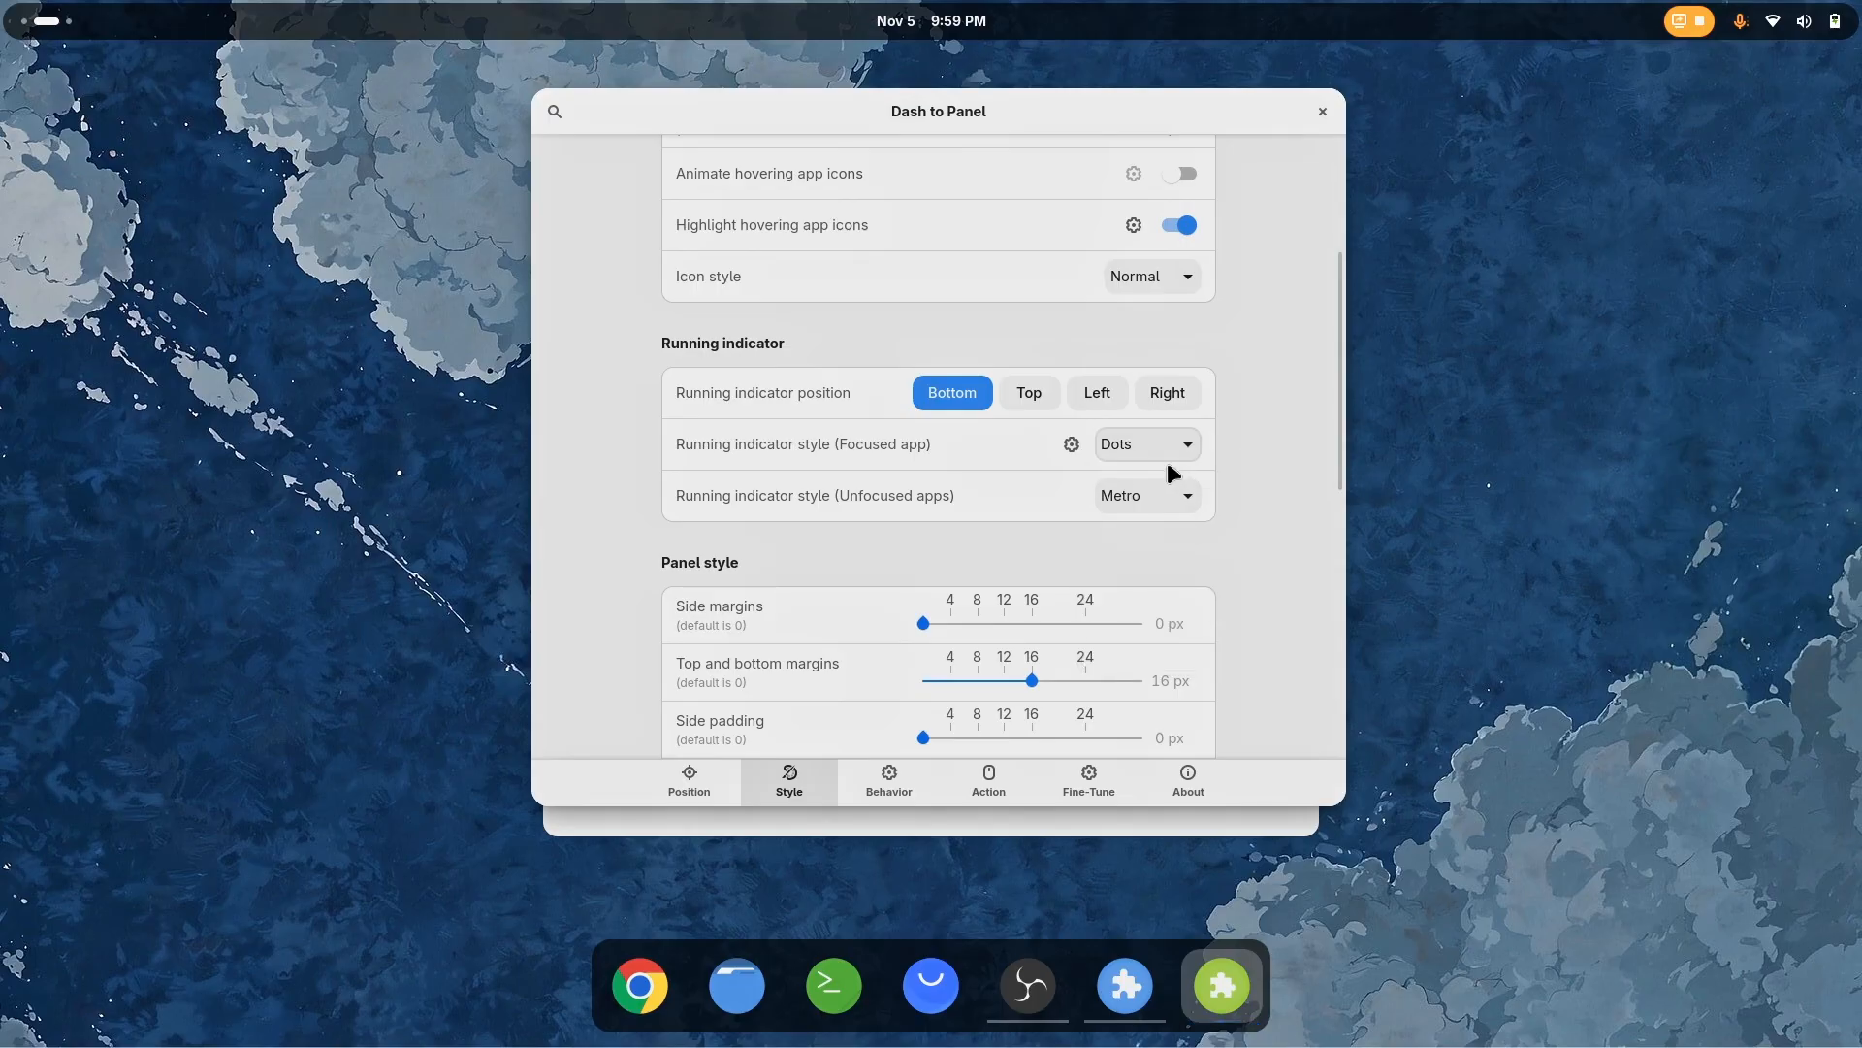
pyautogui.click(1167, 442)
pyautogui.click(1166, 520)
pyautogui.click(1171, 452)
pyautogui.click(1147, 544)
# Enable the theme override for the indicator color in the Running Indicator Options
pyautogui.click(1071, 443)
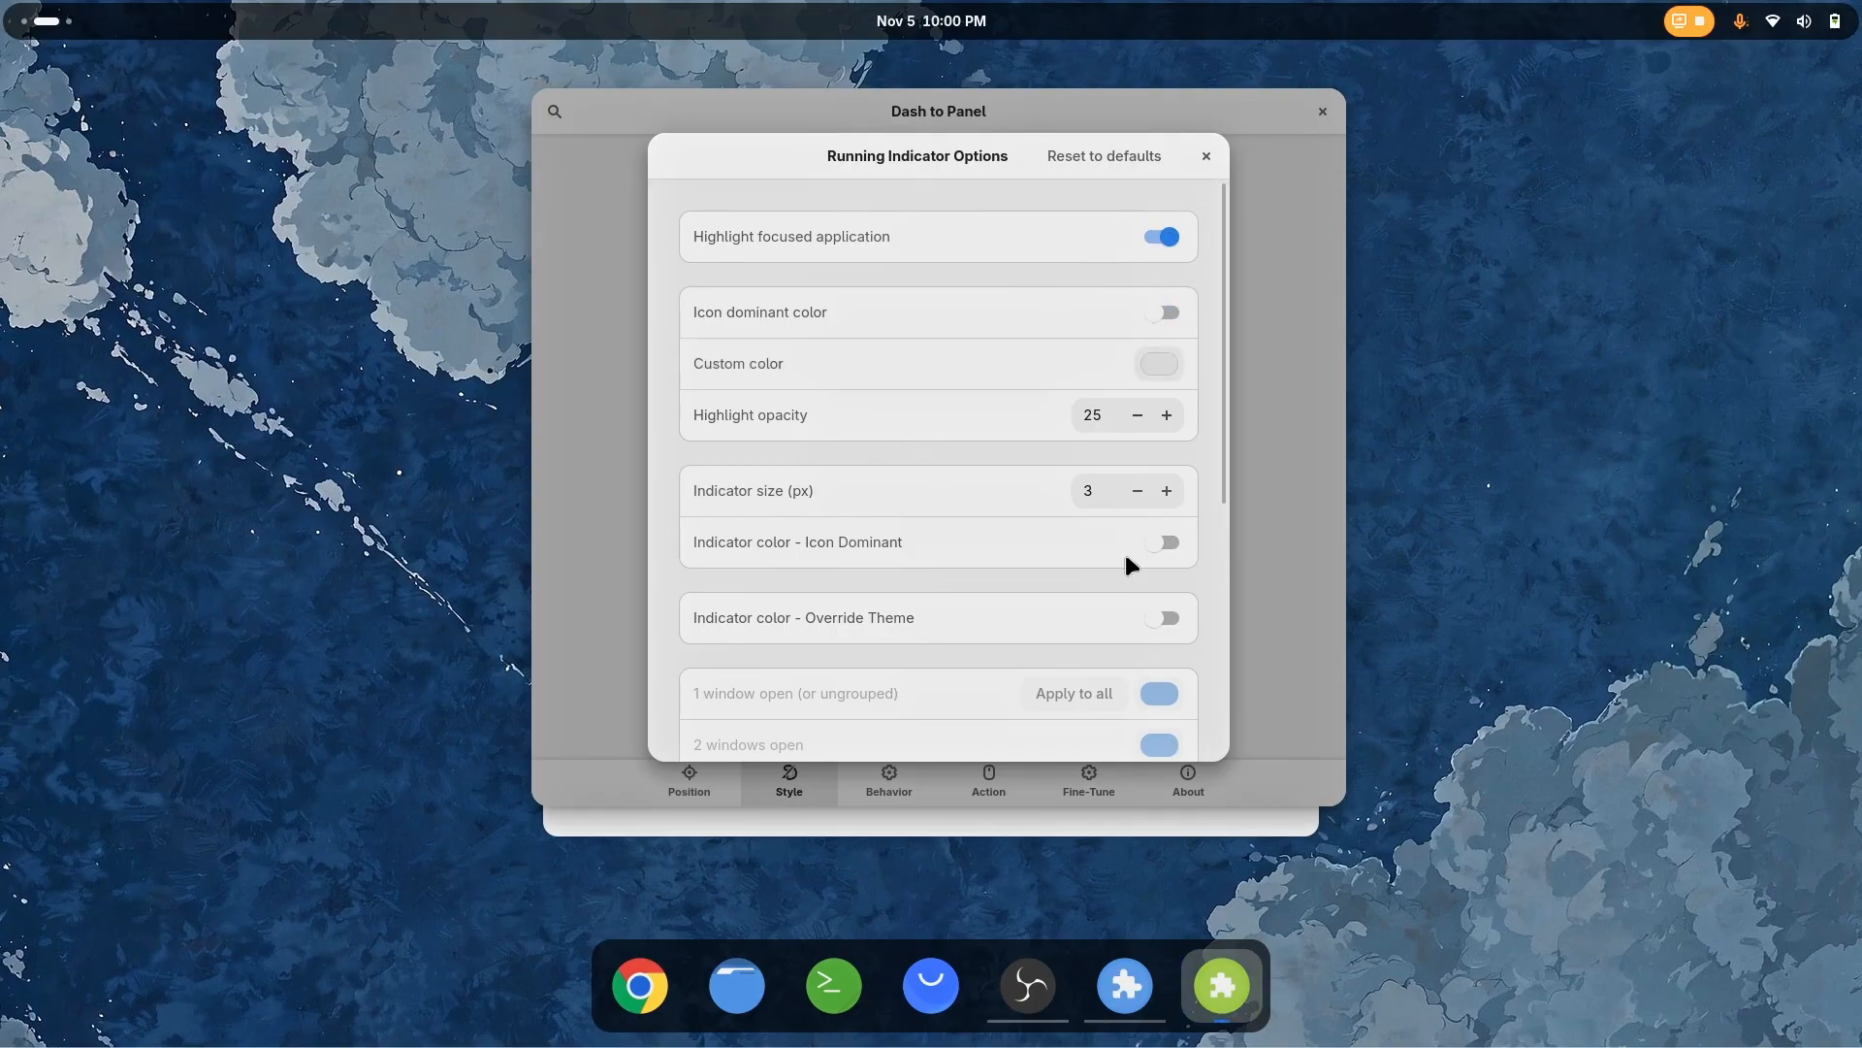
pyautogui.click(1169, 620)
pyautogui.click(1170, 621)
pyautogui.click(1171, 621)
# Set the running indicator color to white for one open window, apply it to all window counts, and close the indicator options
pyautogui.scroll(-3, 934, 632)
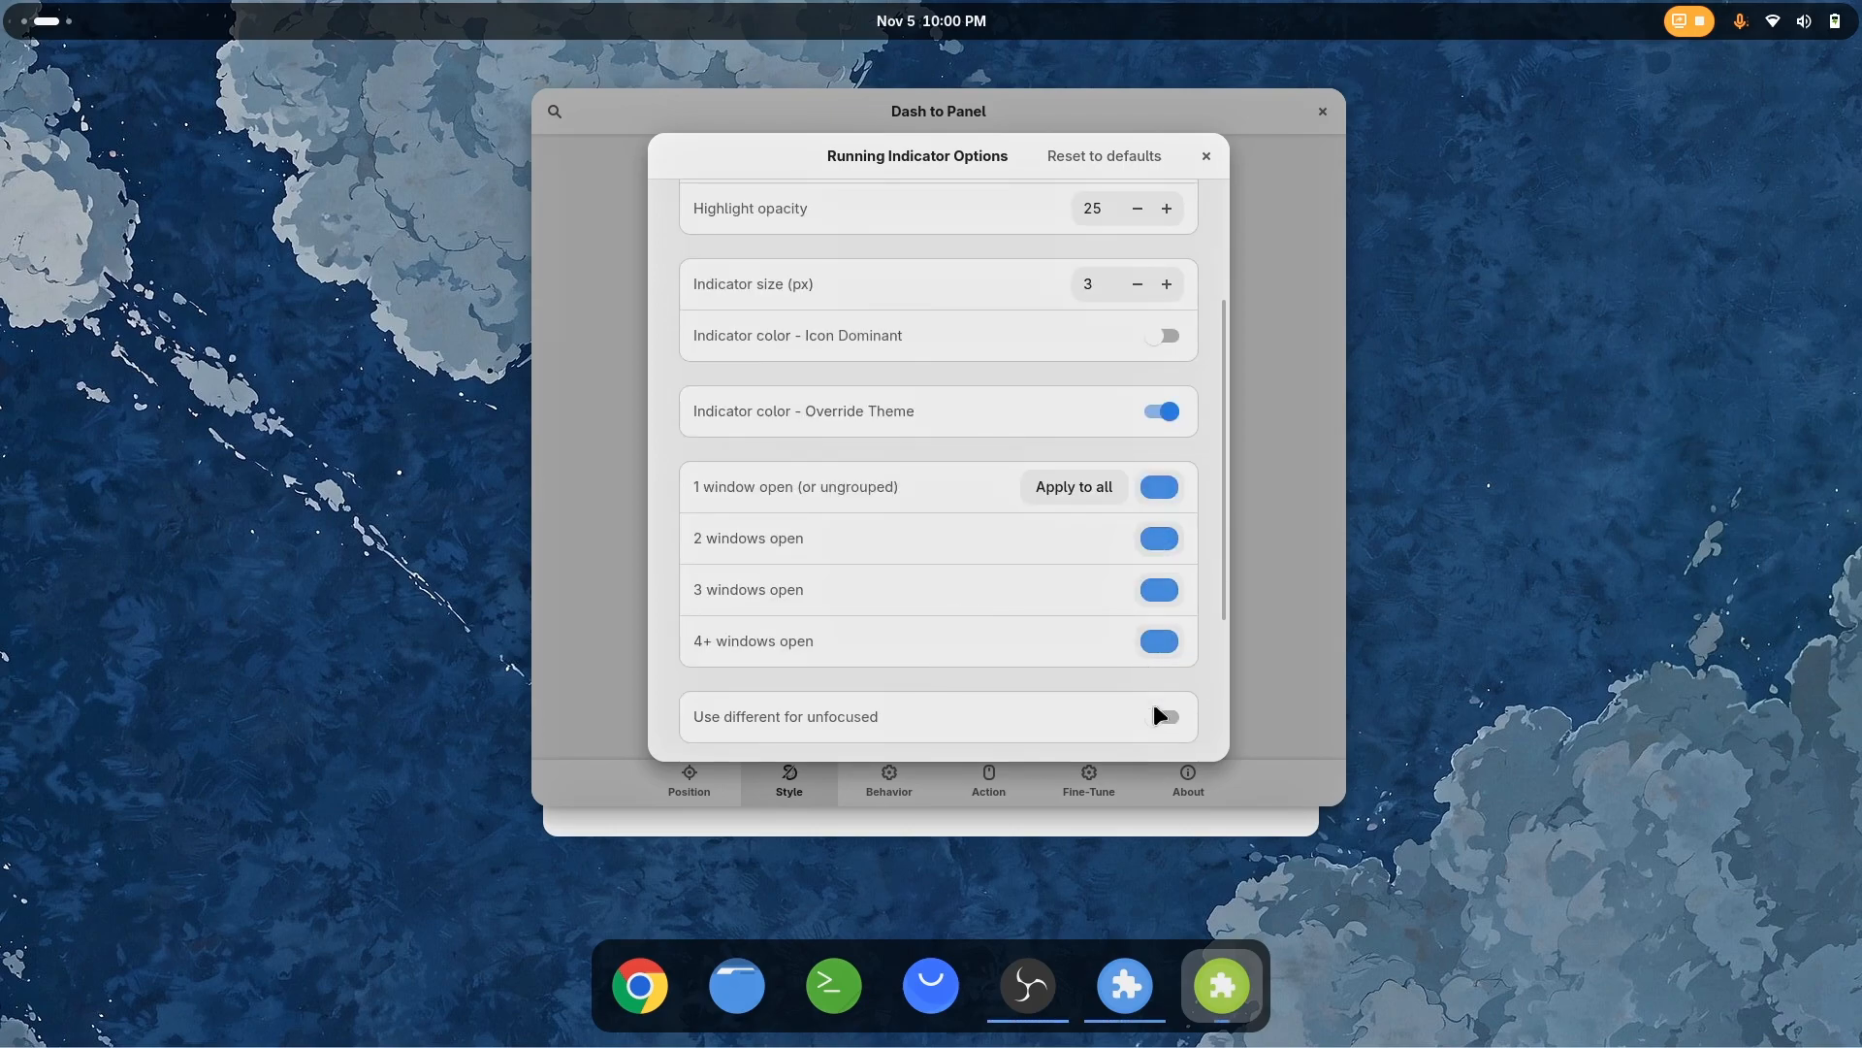
pyautogui.click(1162, 489)
pyautogui.click(1087, 365)
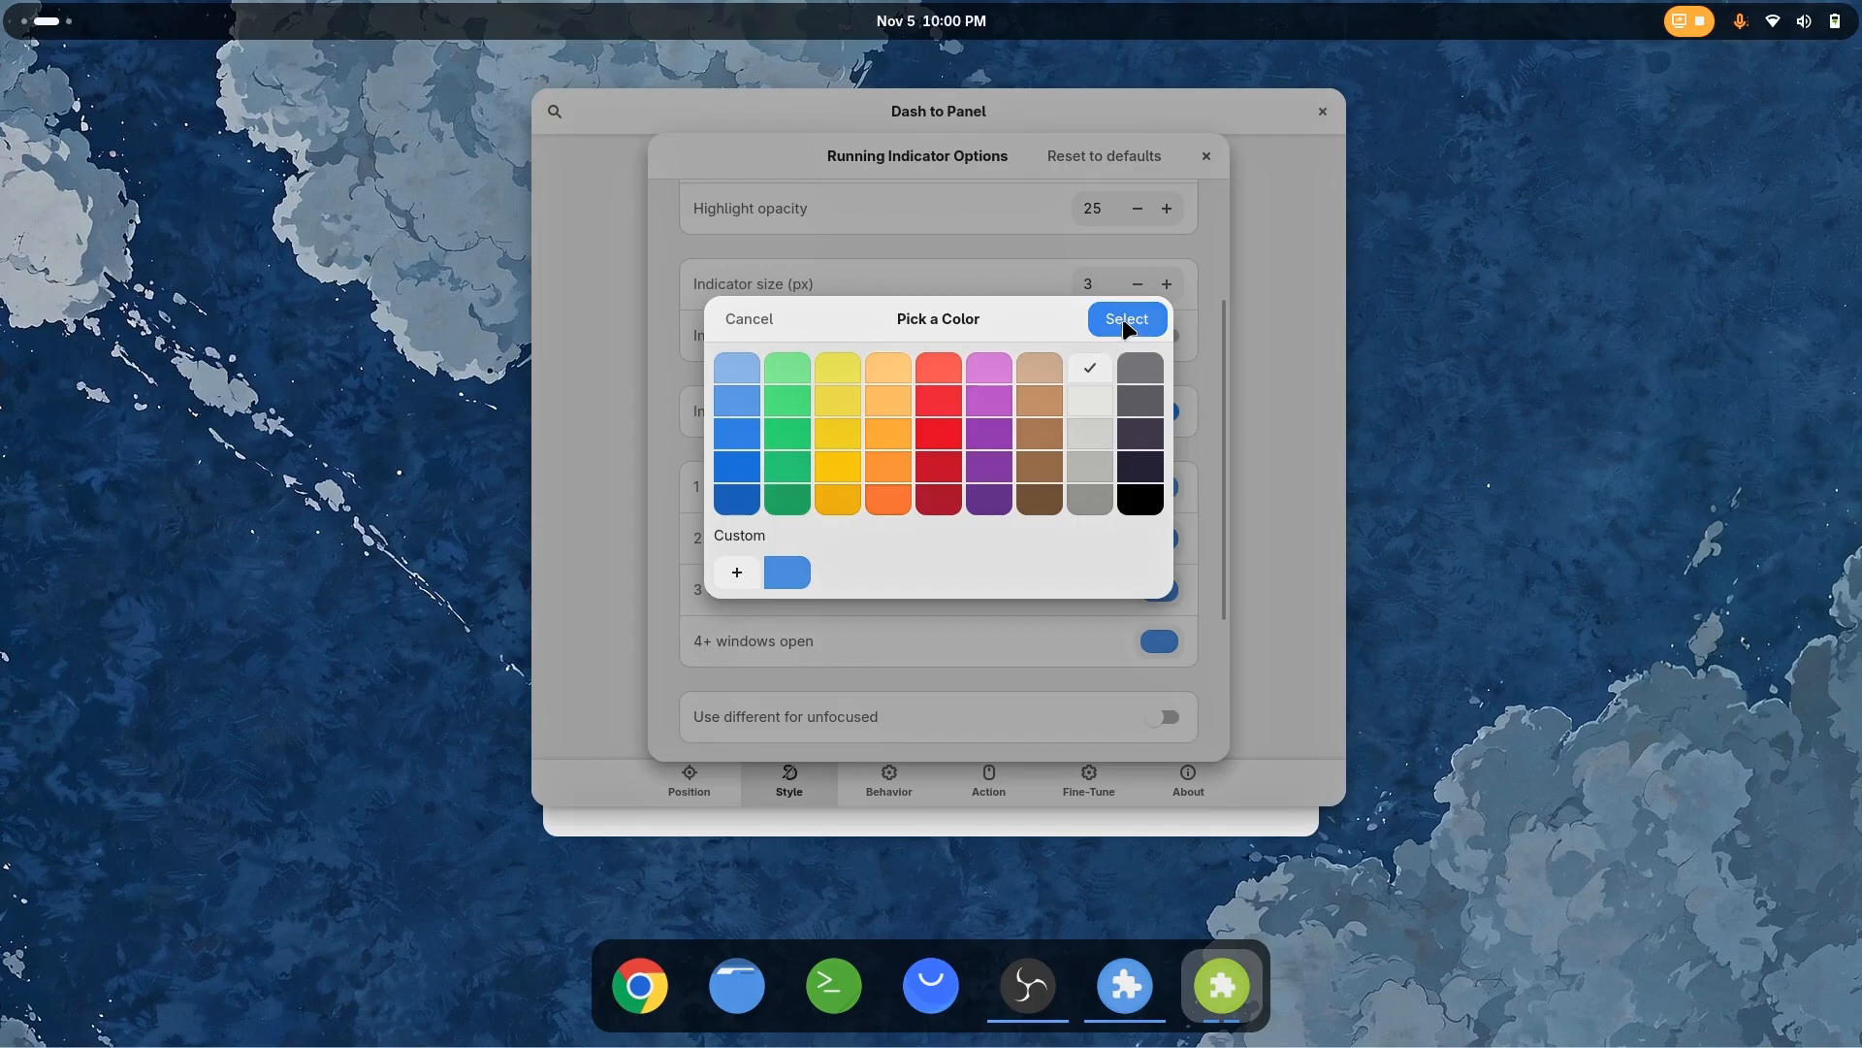
pyautogui.click(1125, 319)
pyautogui.click(1157, 544)
pyautogui.click(1098, 371)
pyautogui.click(1126, 319)
pyautogui.click(1096, 490)
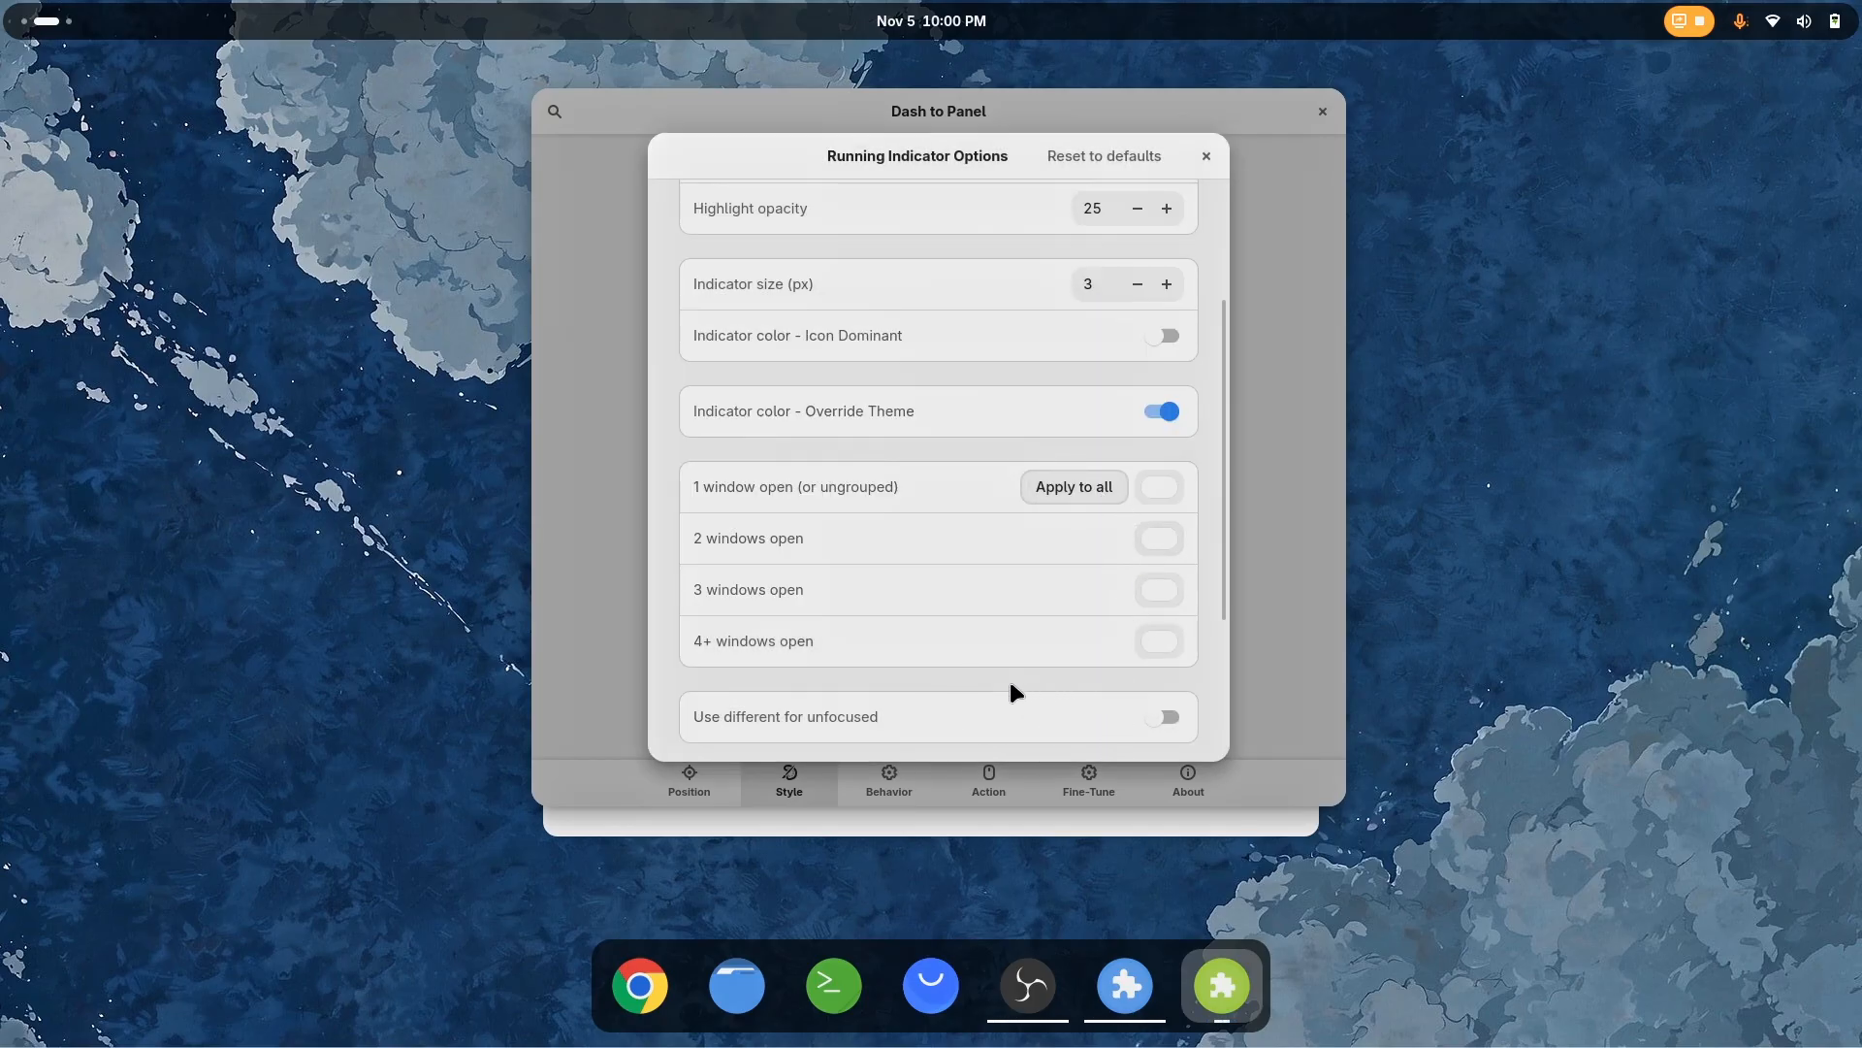
pyautogui.scroll(5, 1047, 691)
pyautogui.click(1205, 156)
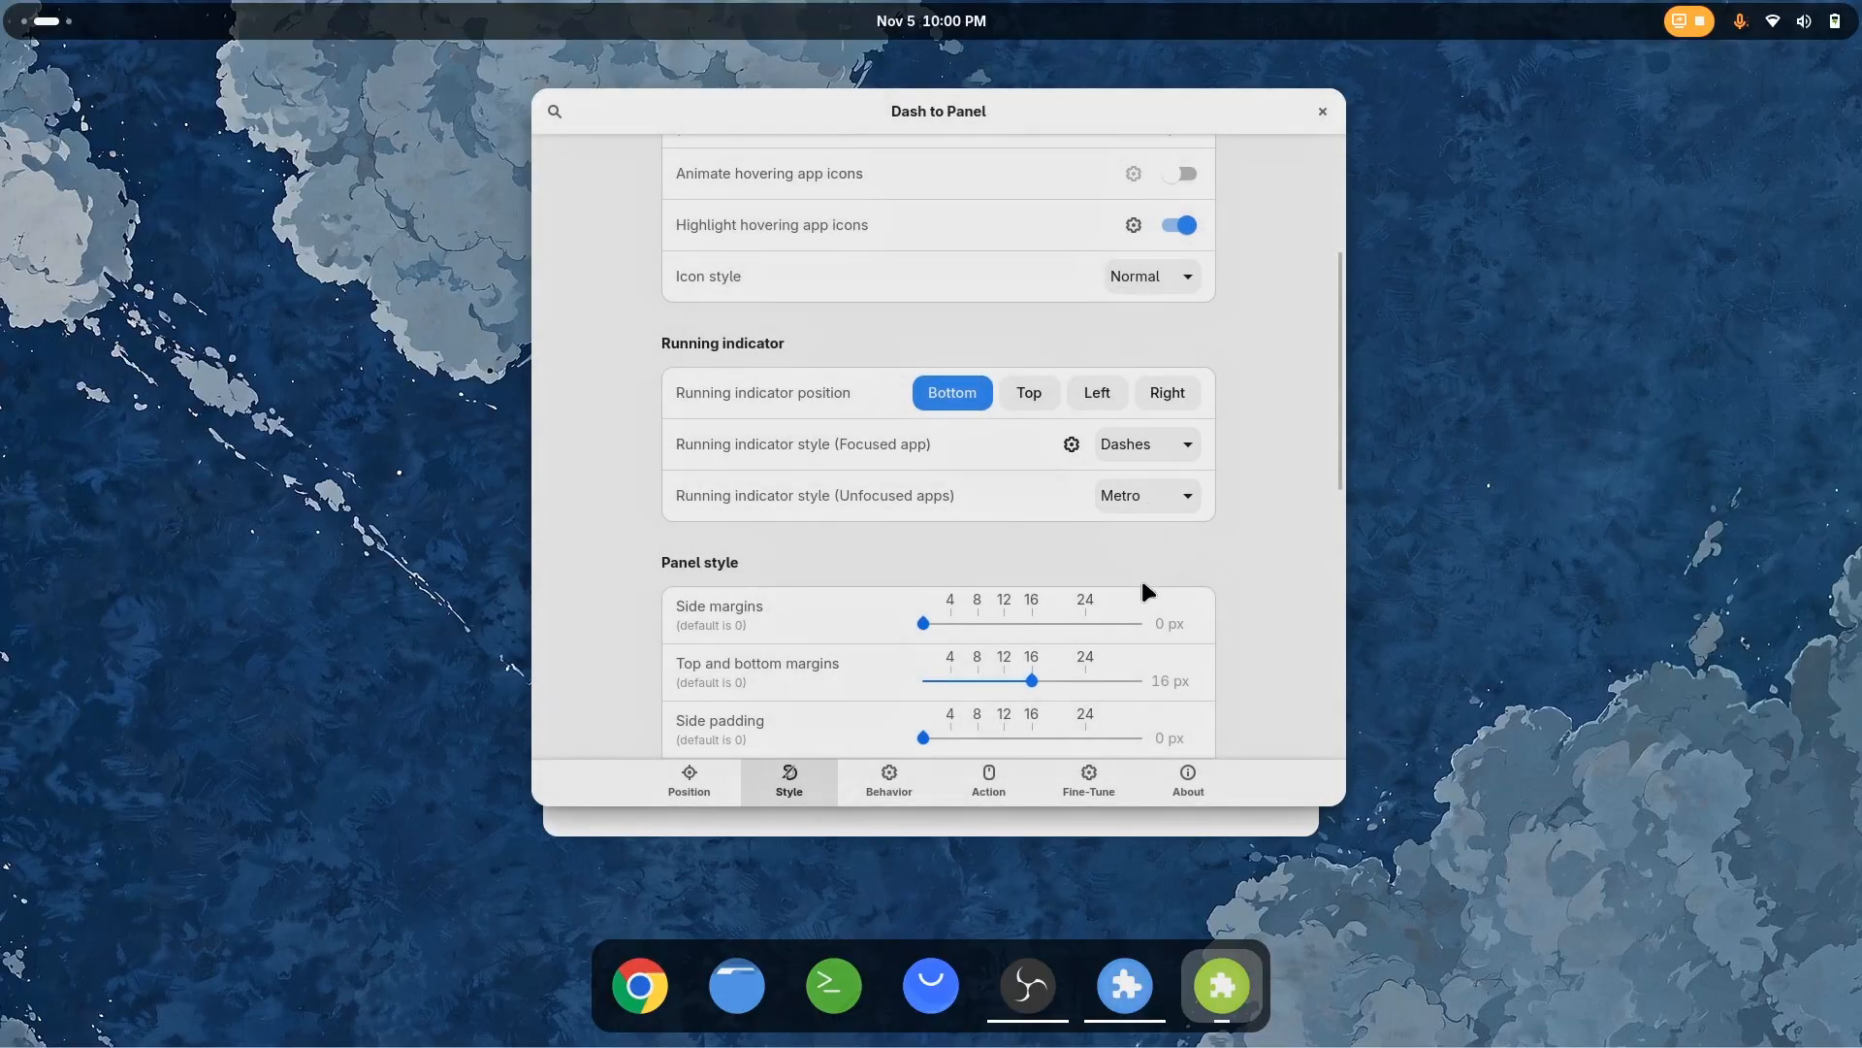
# Set the running indicator style for unfocused apps to Dots
pyautogui.click(1145, 499)
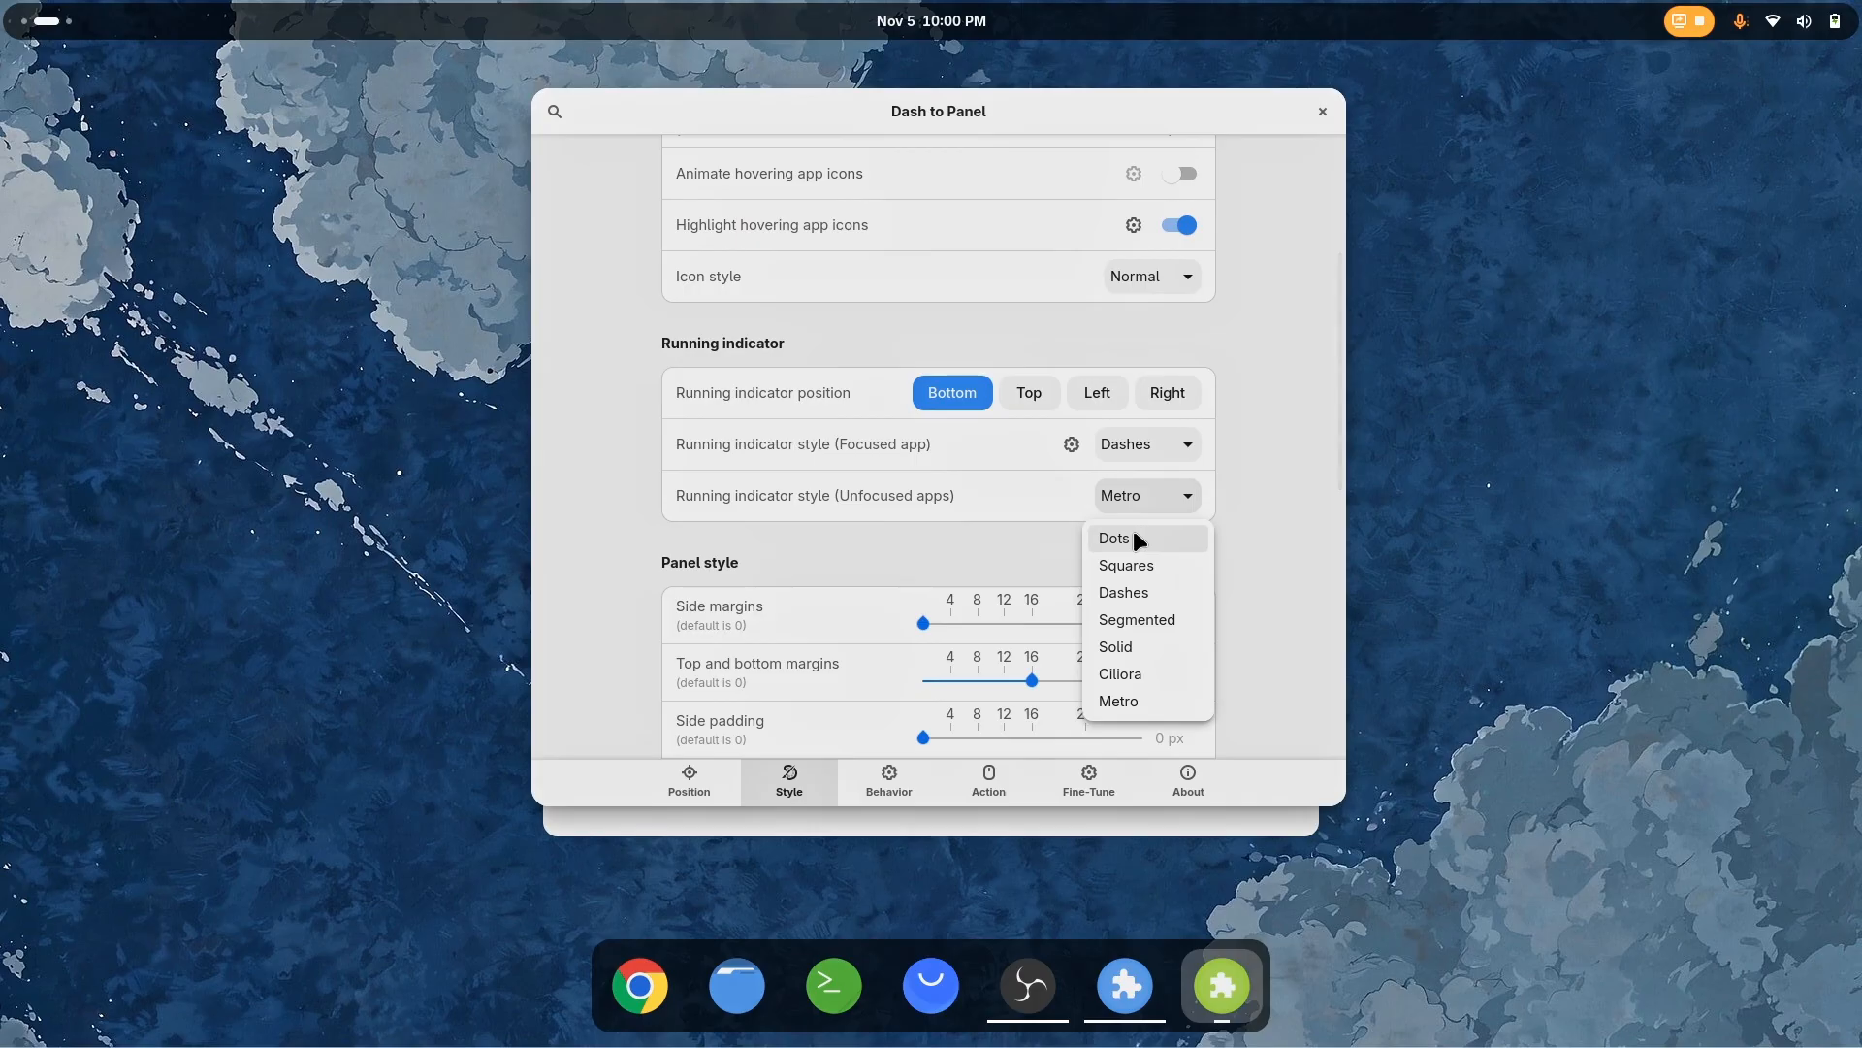
pyautogui.click(1132, 526)
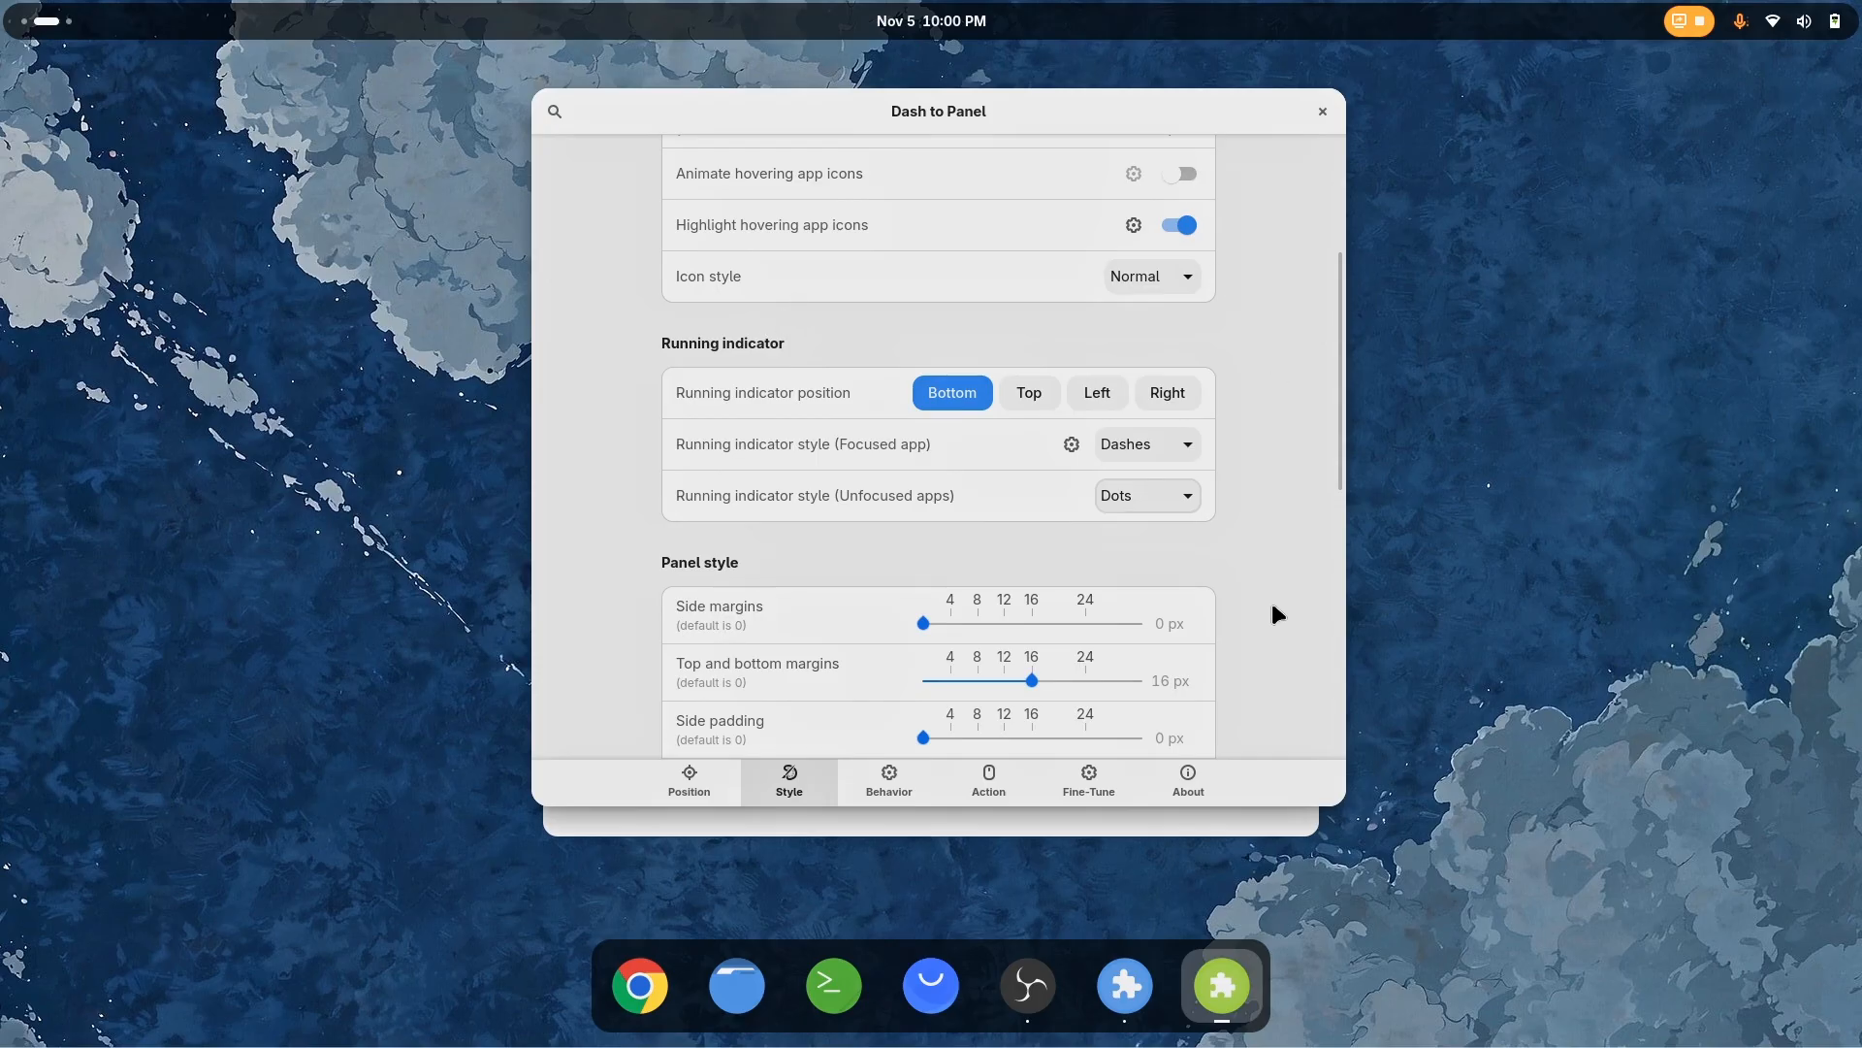
pyautogui.scroll(-5, 1269, 599)
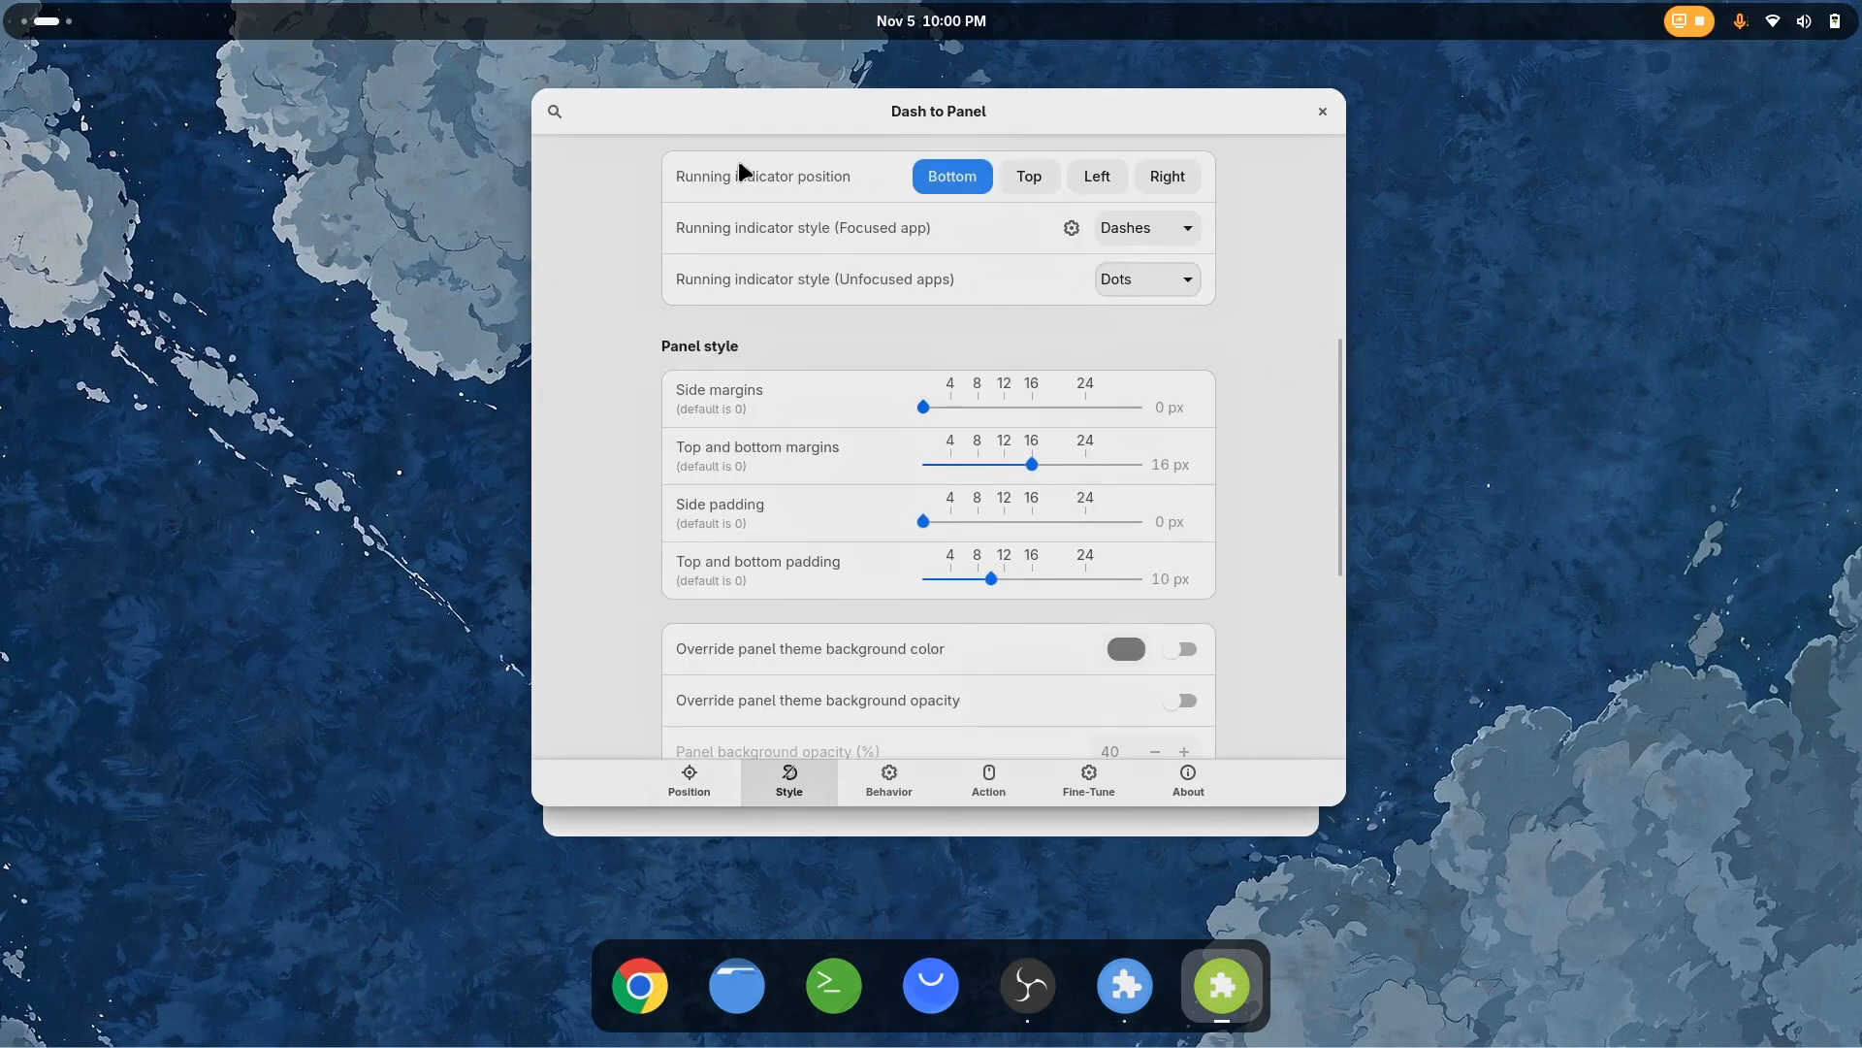
# Increase the panel thickness slightly beyond the 96 px mark and return to the style settings
pyautogui.click(686, 781)
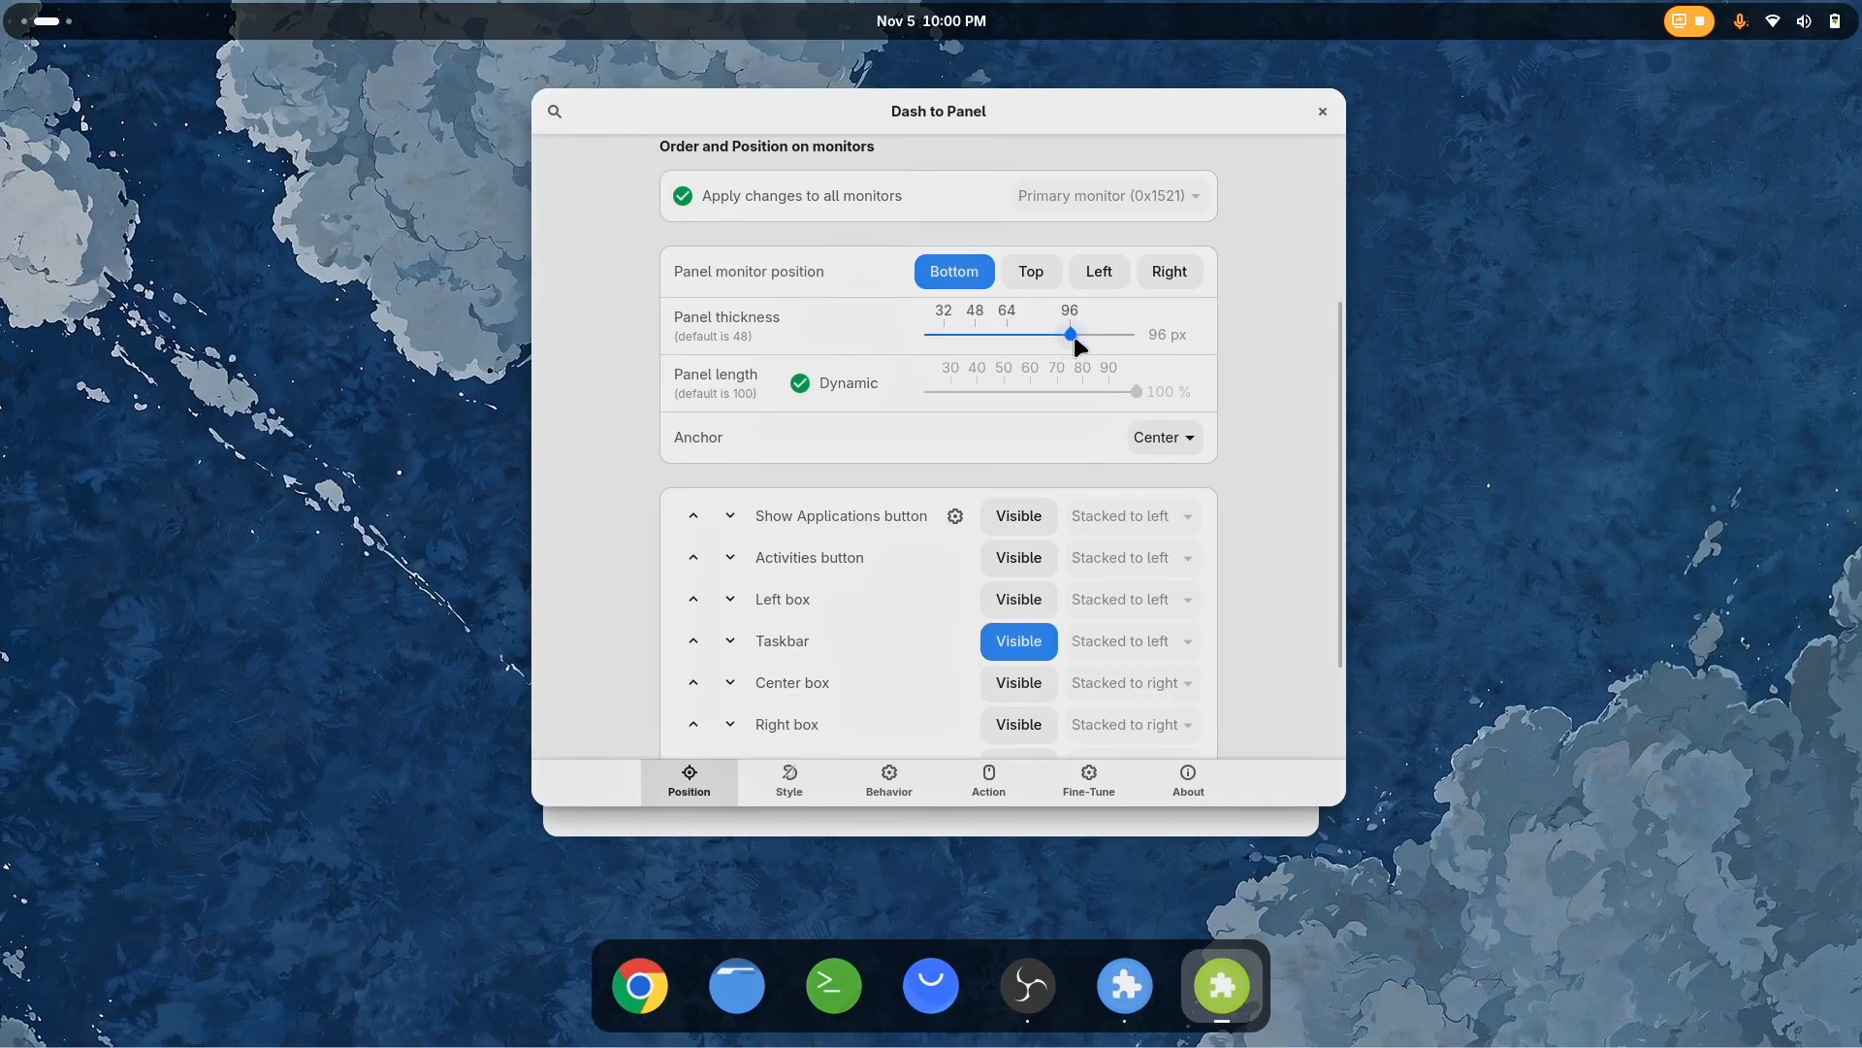
pyautogui.moveTo(1072, 340); pyautogui.dragTo(1086, 342)
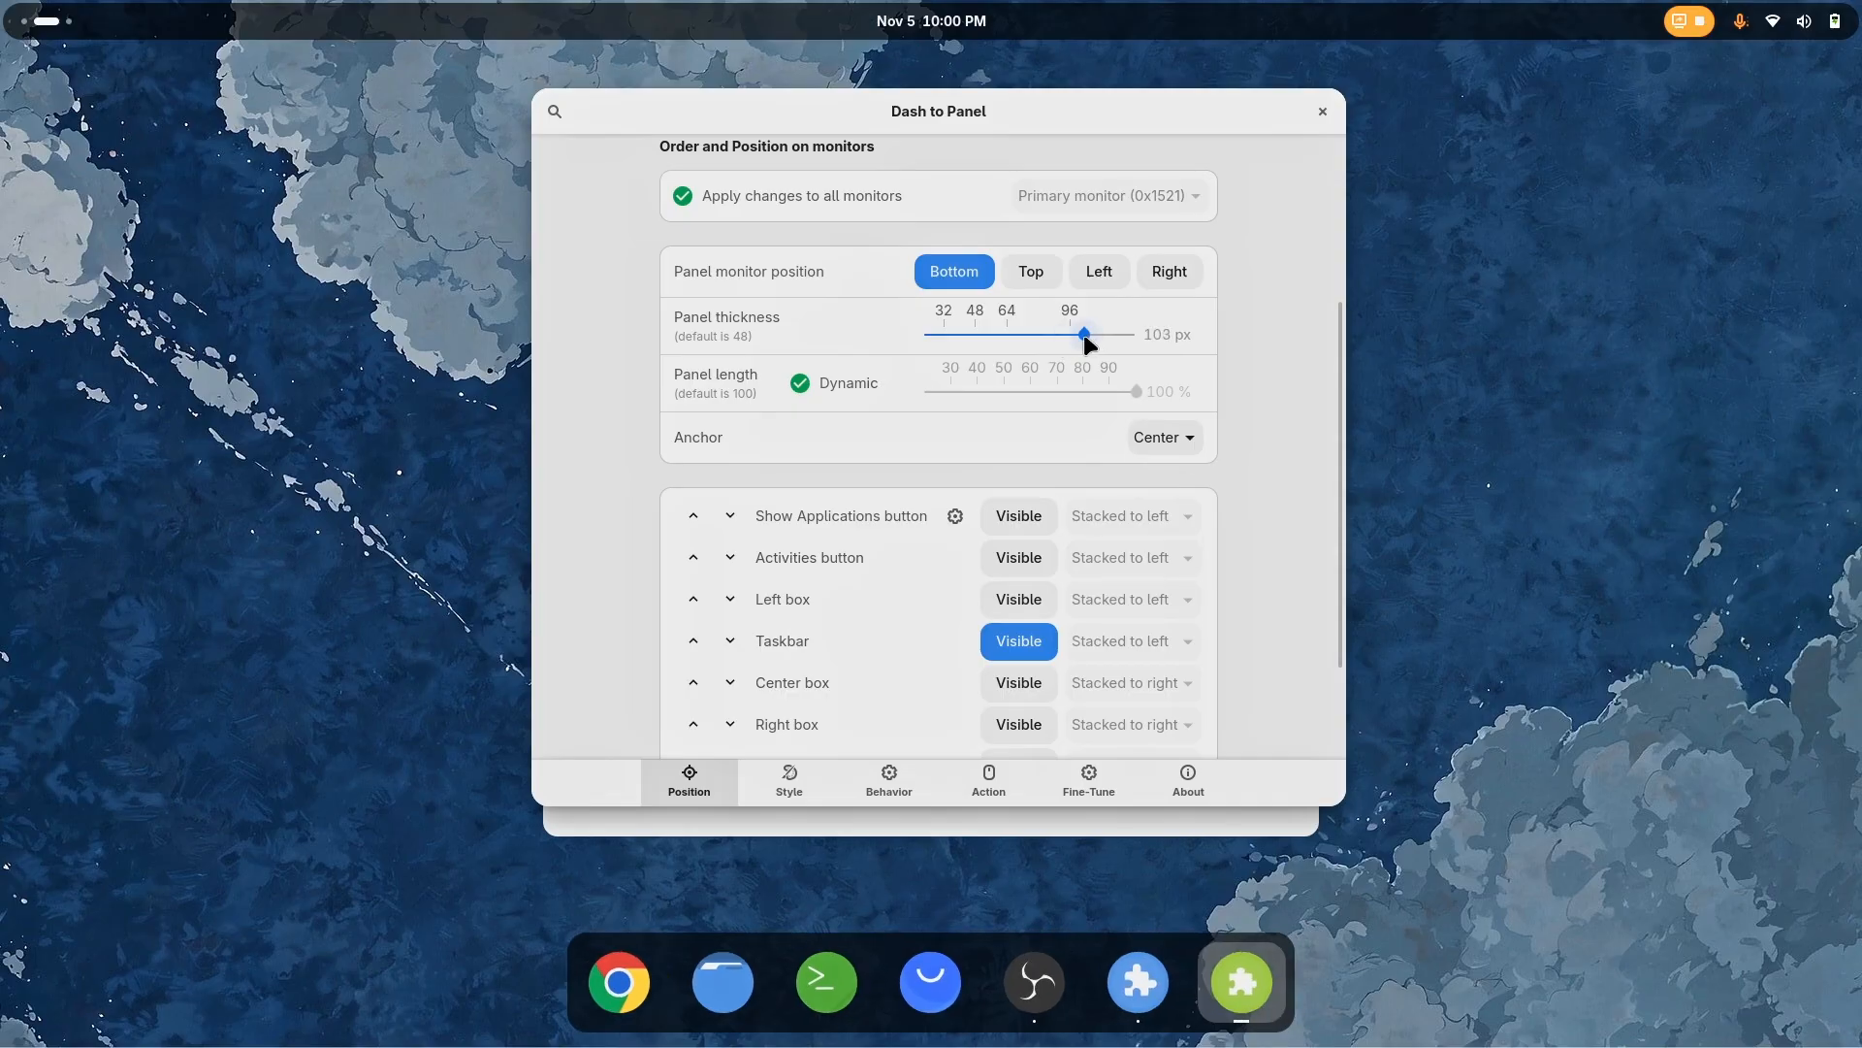
pyautogui.click(790, 781)
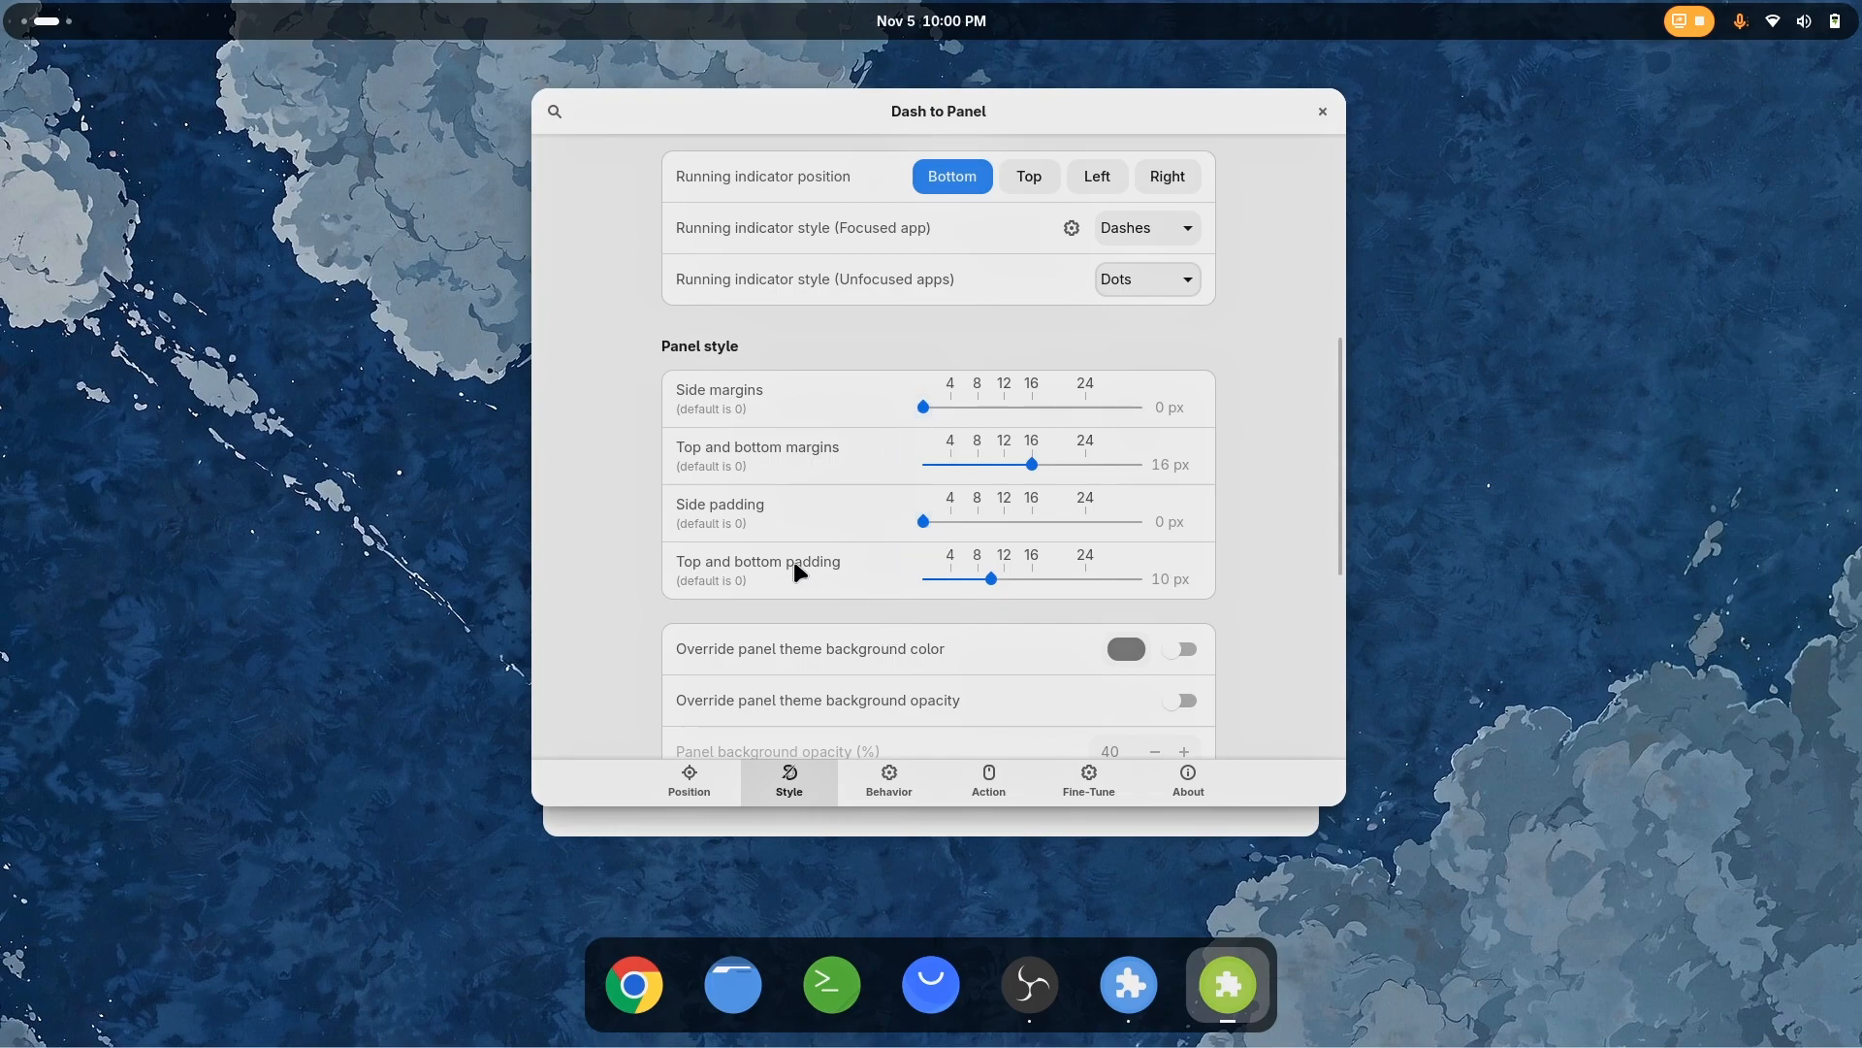
# Reduce the App Icon Margin in the AppIcon style settings to 2 px
pyautogui.scroll(1, 796, 568)
pyautogui.scroll(3, 798, 539)
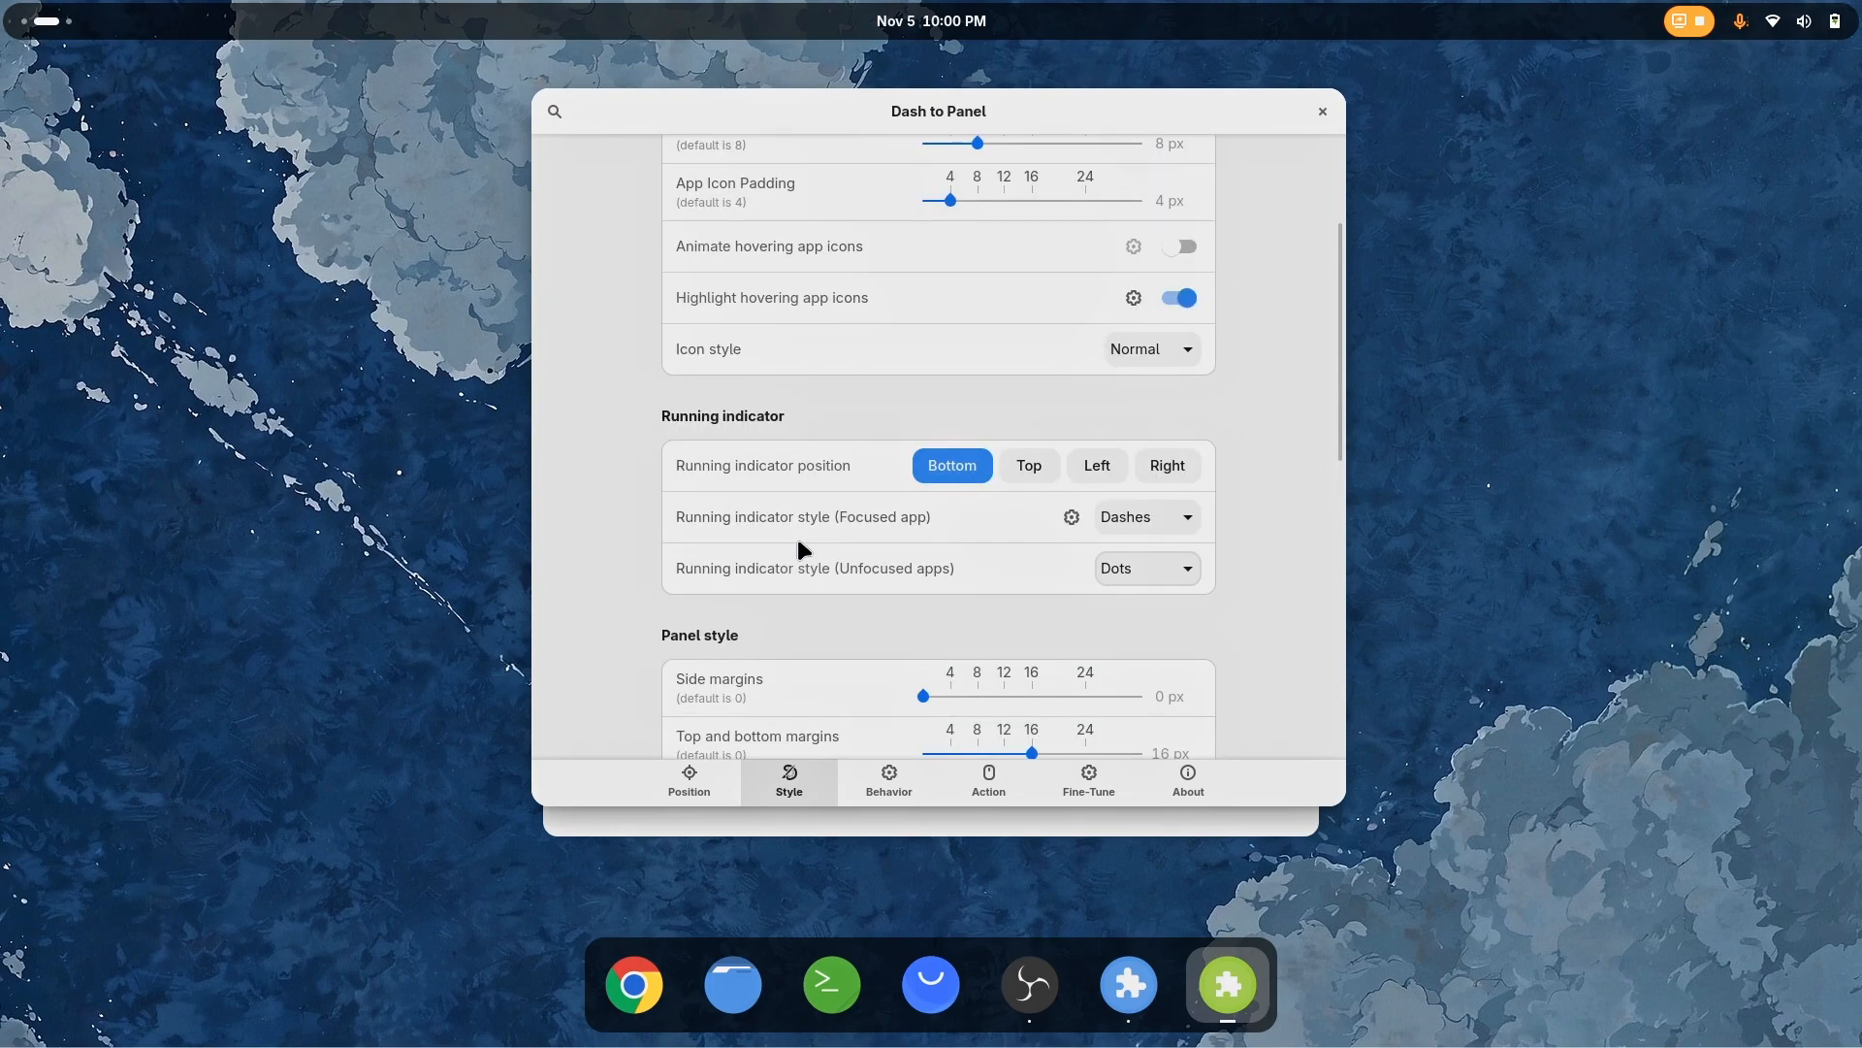
pyautogui.scroll(2, 798, 543)
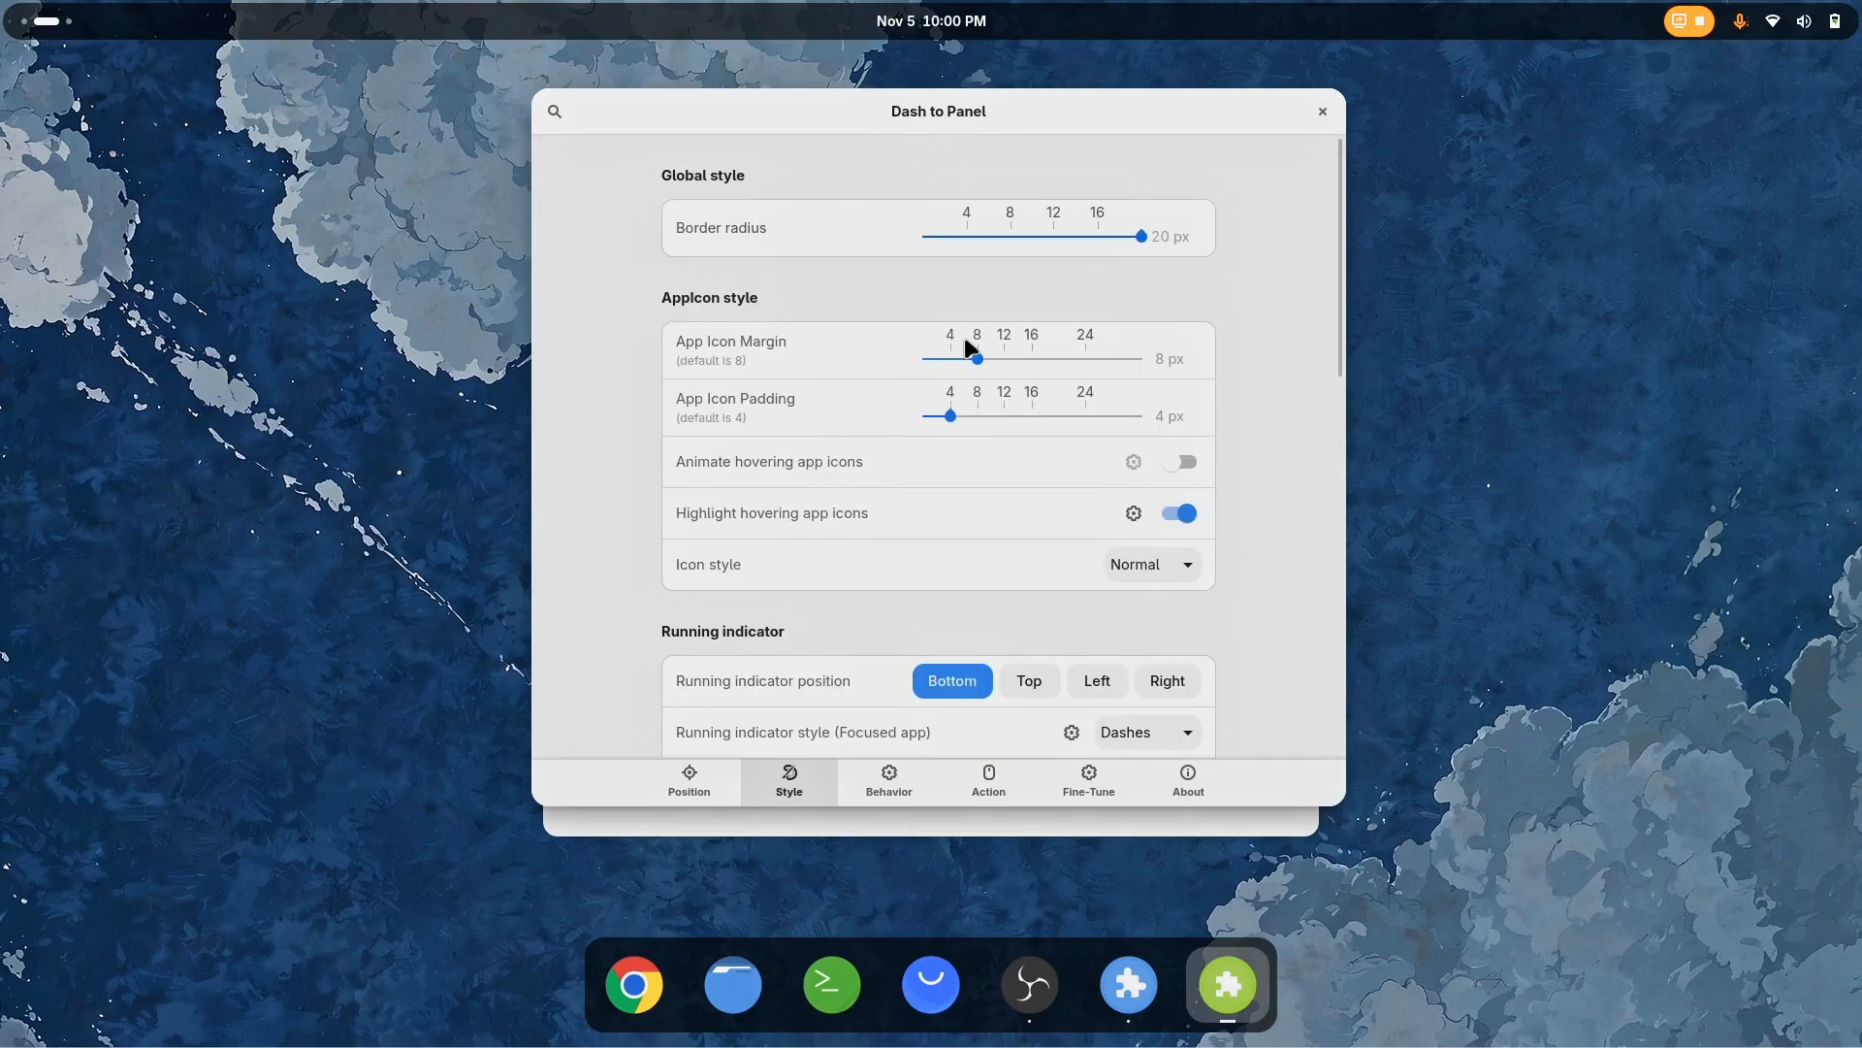
pyautogui.moveTo(974, 360); pyautogui.dragTo(950, 358)
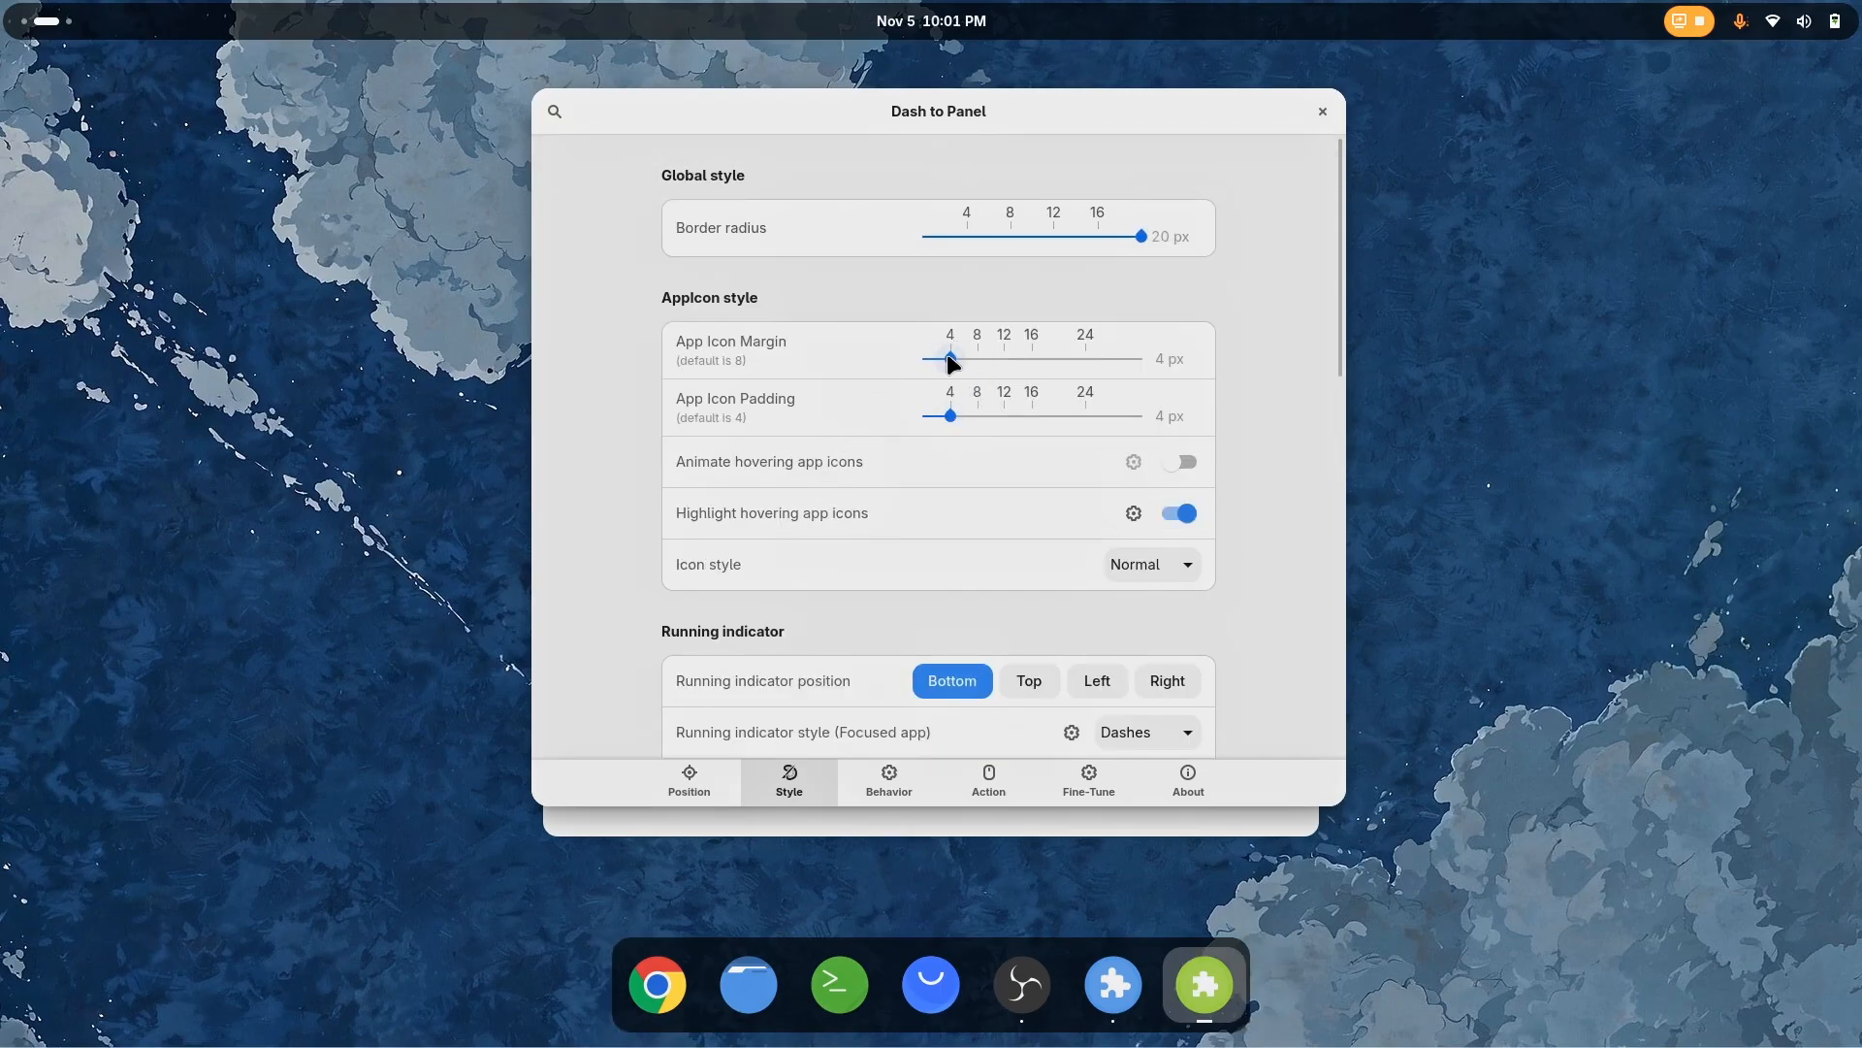
pyautogui.moveTo(942, 359); pyautogui.dragTo(951, 366)
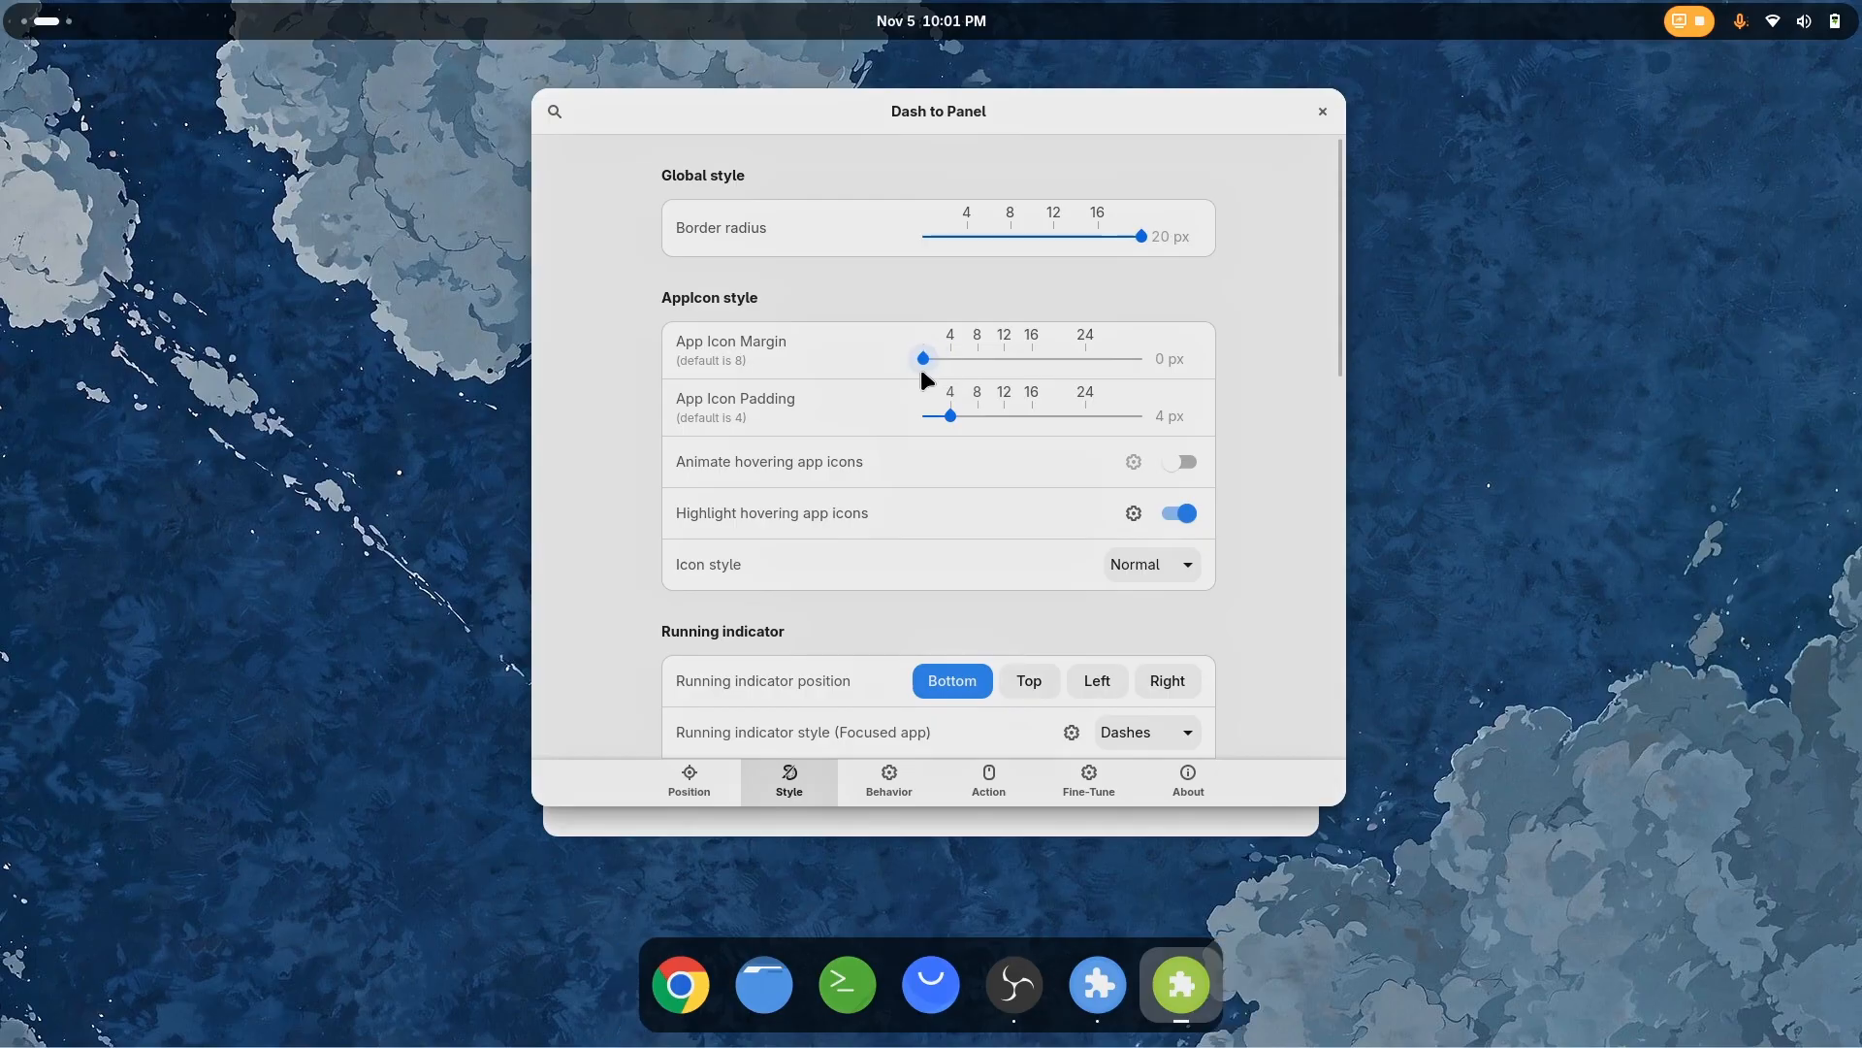
pyautogui.moveTo(920, 365); pyautogui.dragTo(934, 369)
# Set the panel's side padding to 8 px in the Panel style settings
pyautogui.scroll(-3, 648, 563)
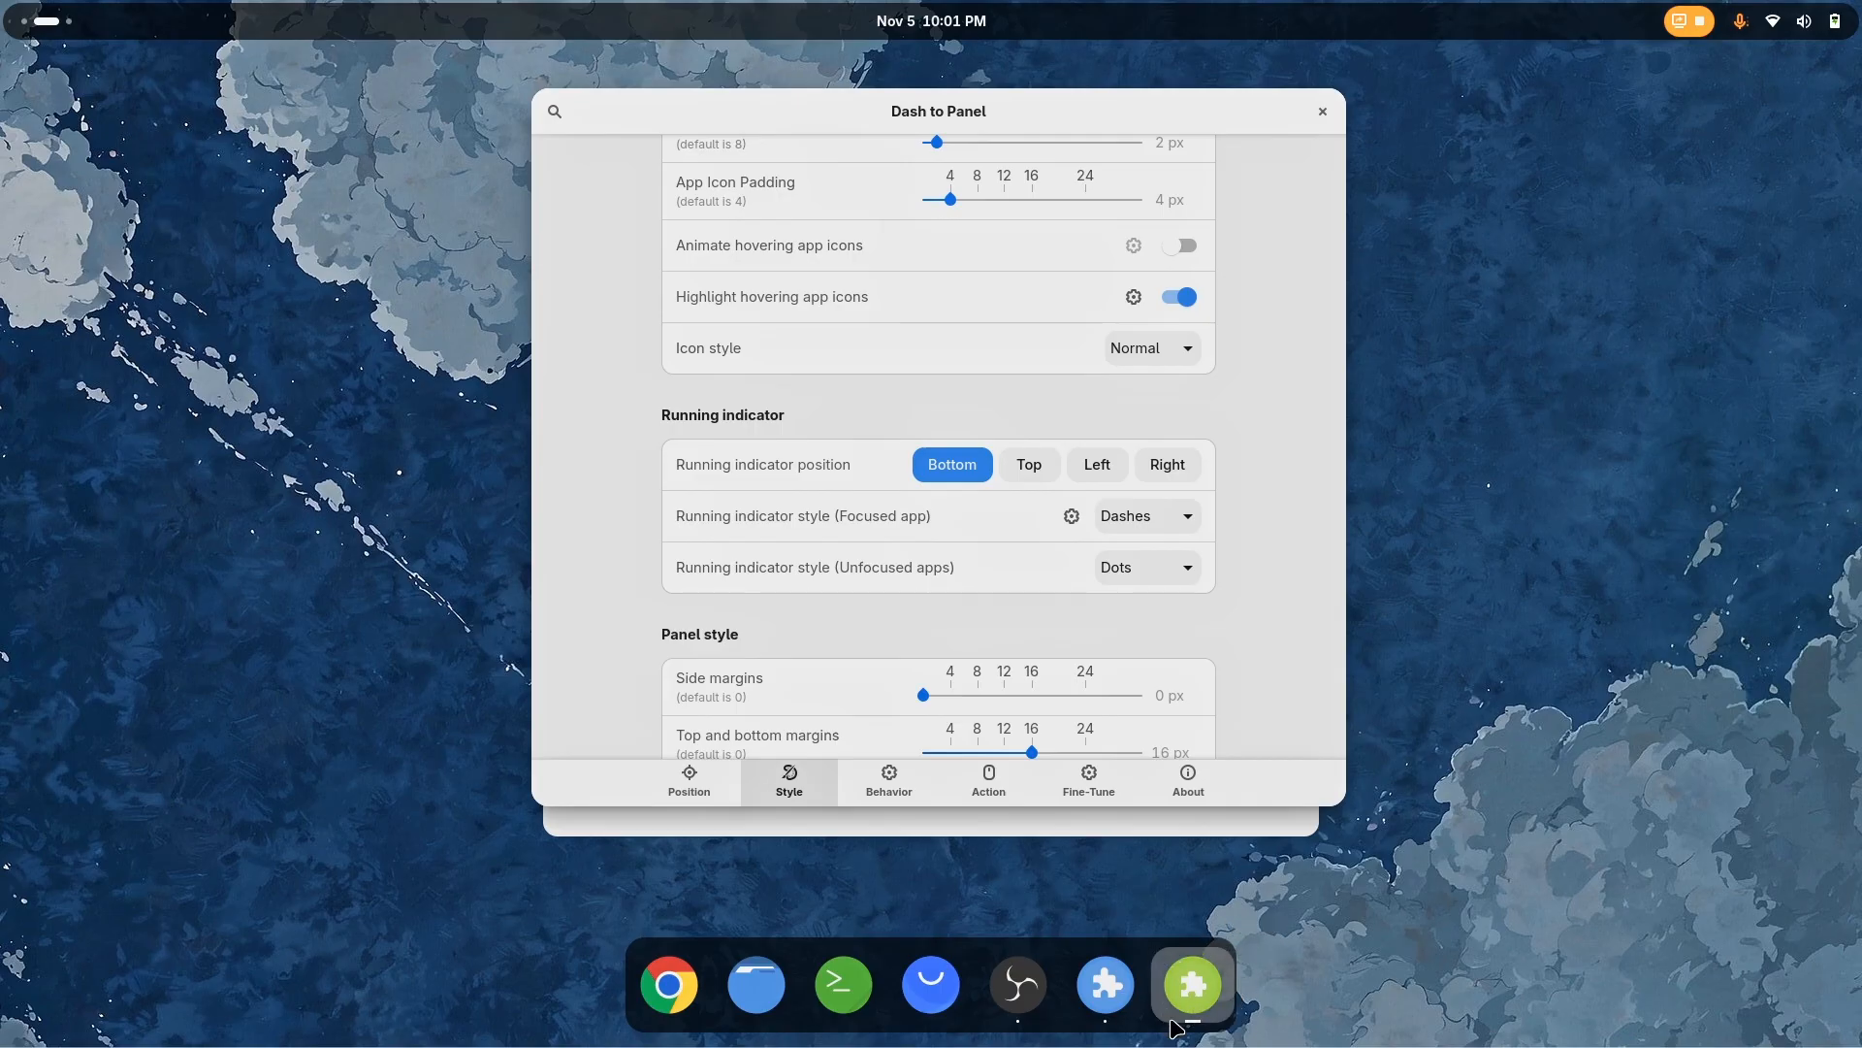
pyautogui.scroll(-2, 904, 642)
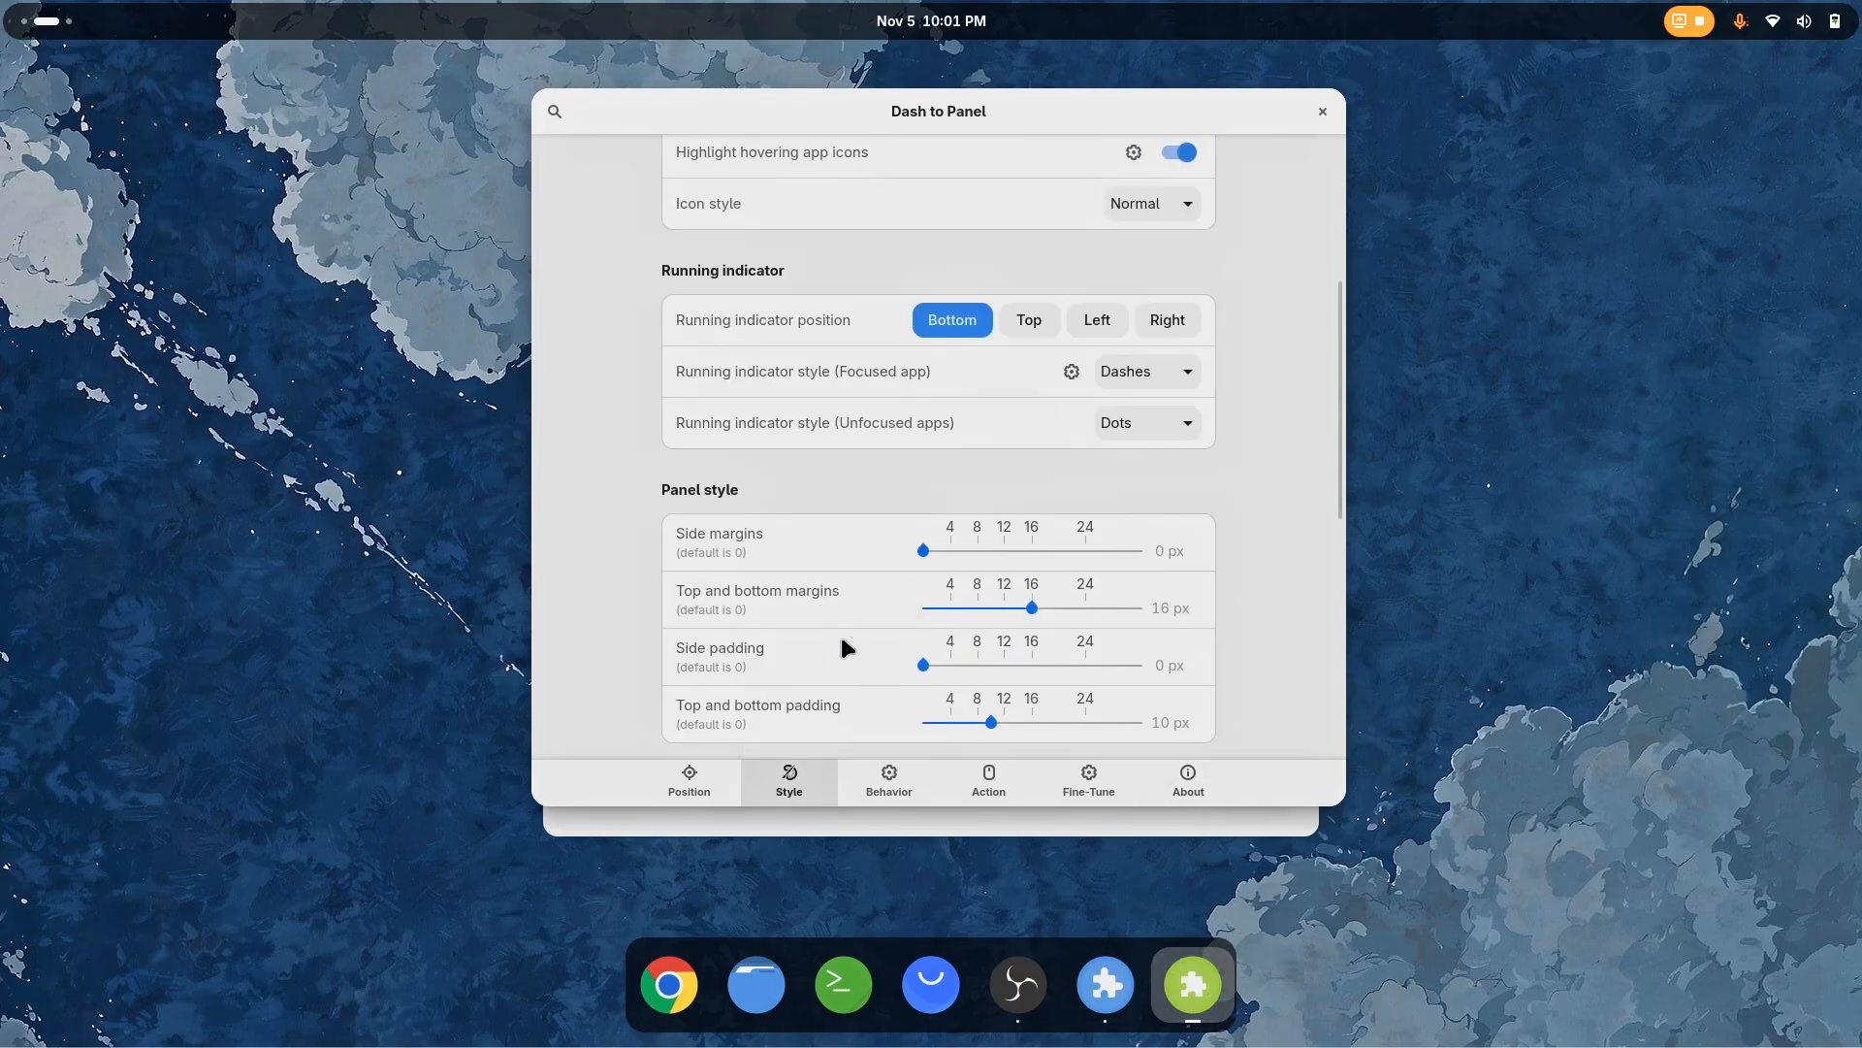
pyautogui.scroll(-1, 842, 644)
pyautogui.moveTo(923, 593); pyautogui.dragTo(979, 601)
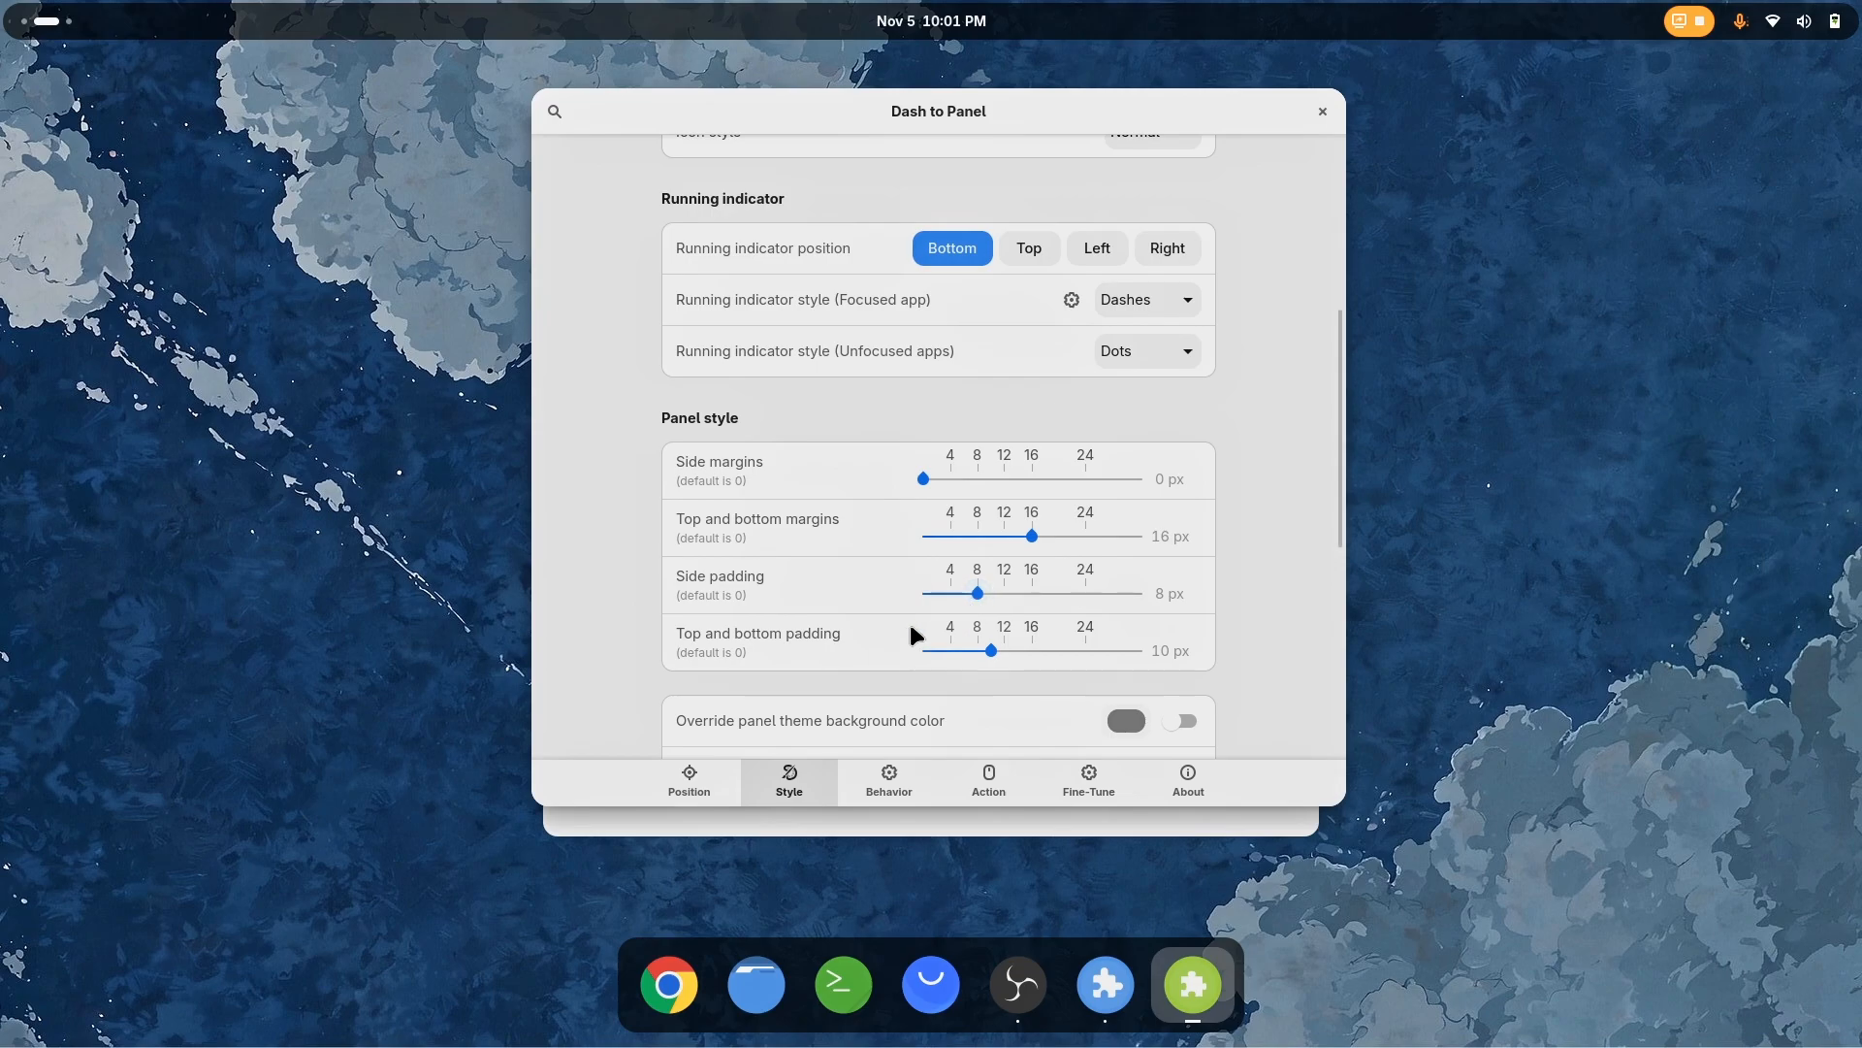
# Launch Chrome from the dock to check its running indicator, and return to the Dash to Panel settings
pyautogui.click(670, 985)
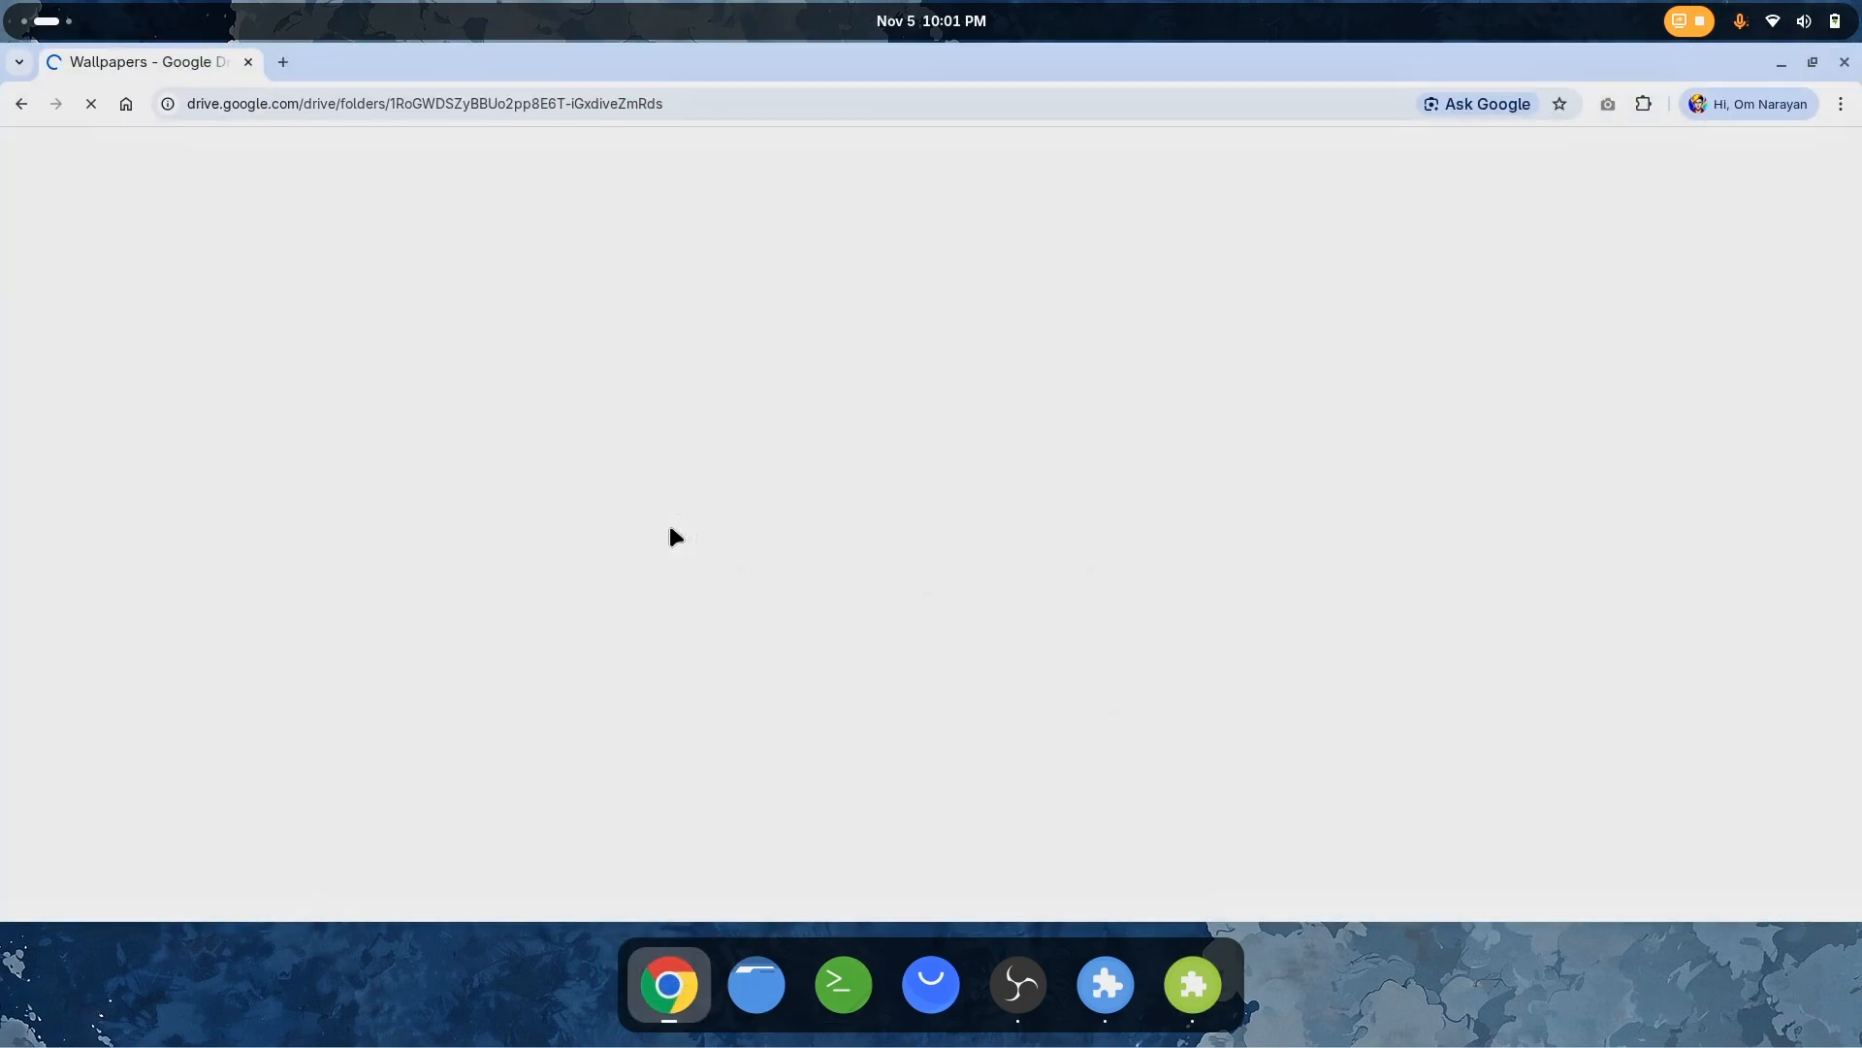
pyautogui.press('super')
pyautogui.click(1058, 607)
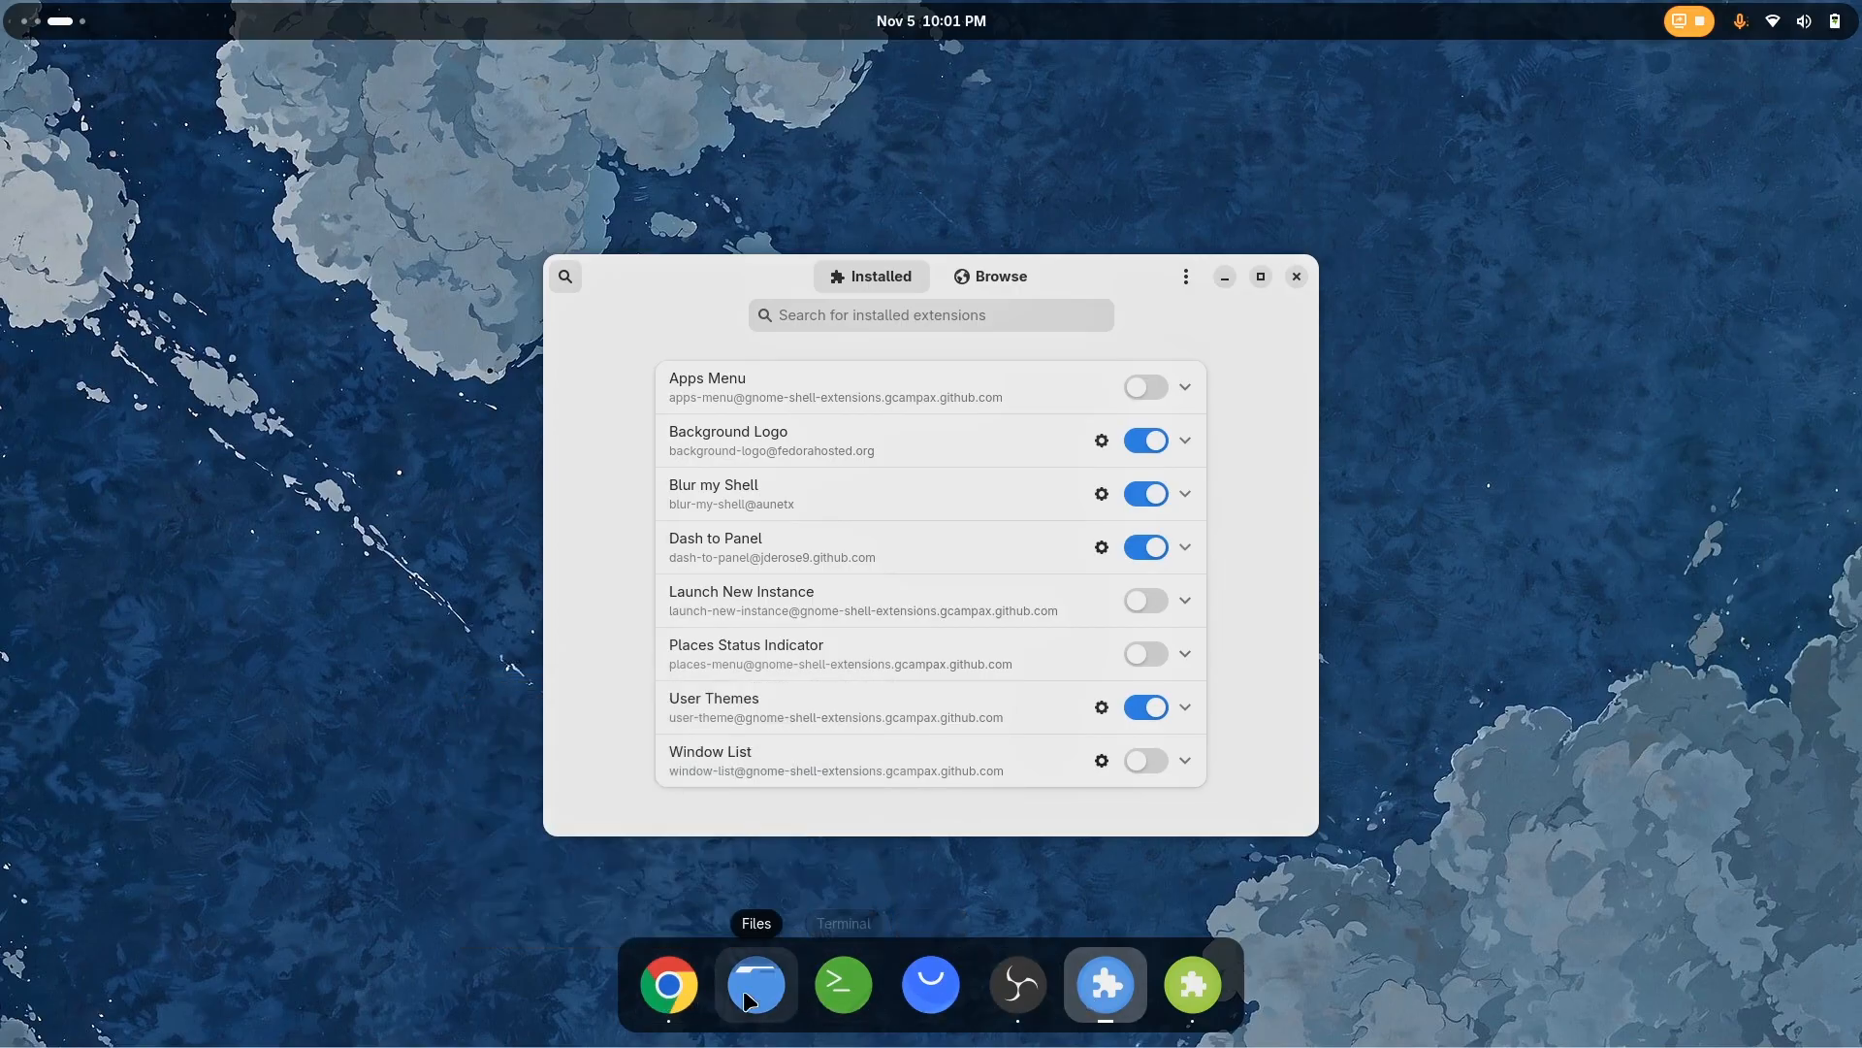
pyautogui.moveTo(691, 1008)
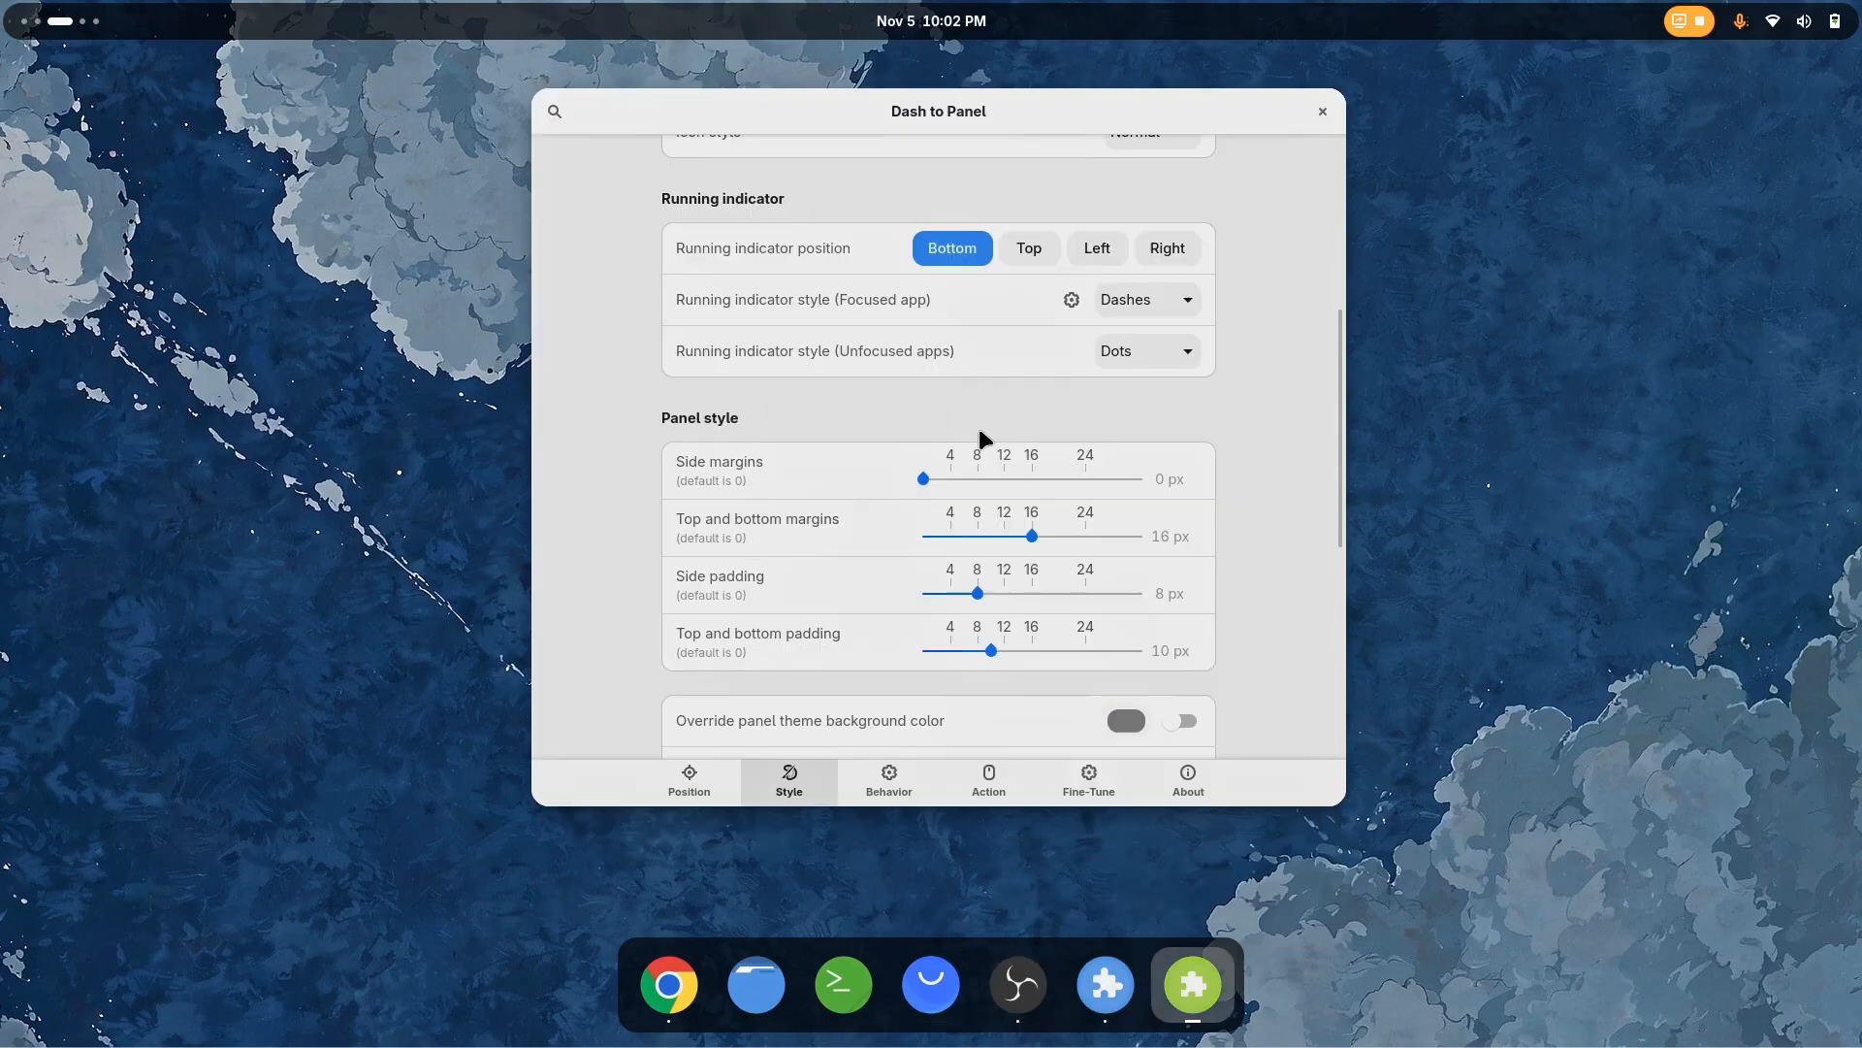
# Enable the panel theme background opacity override and set the panel background opacity to 45%, leaving dynamic opacity off
pyautogui.scroll(-4, 797, 469)
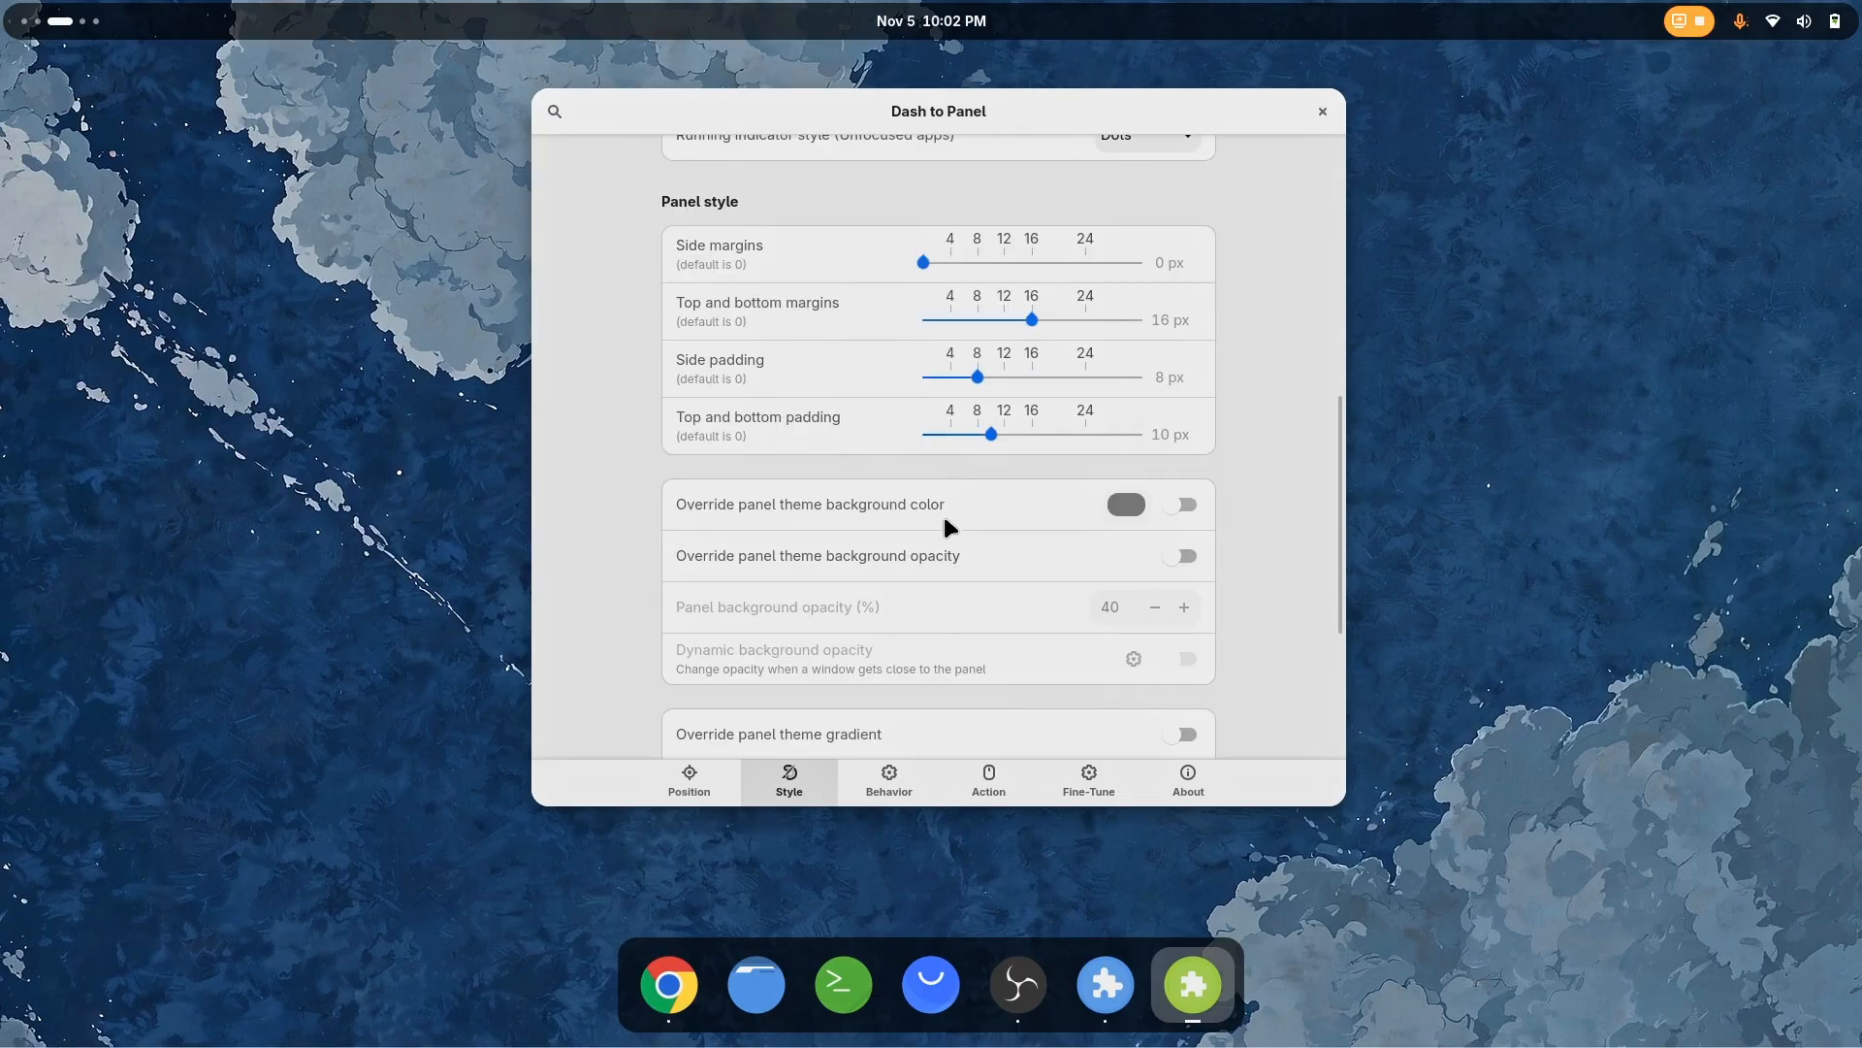
pyautogui.click(1170, 559)
pyautogui.click(1184, 659)
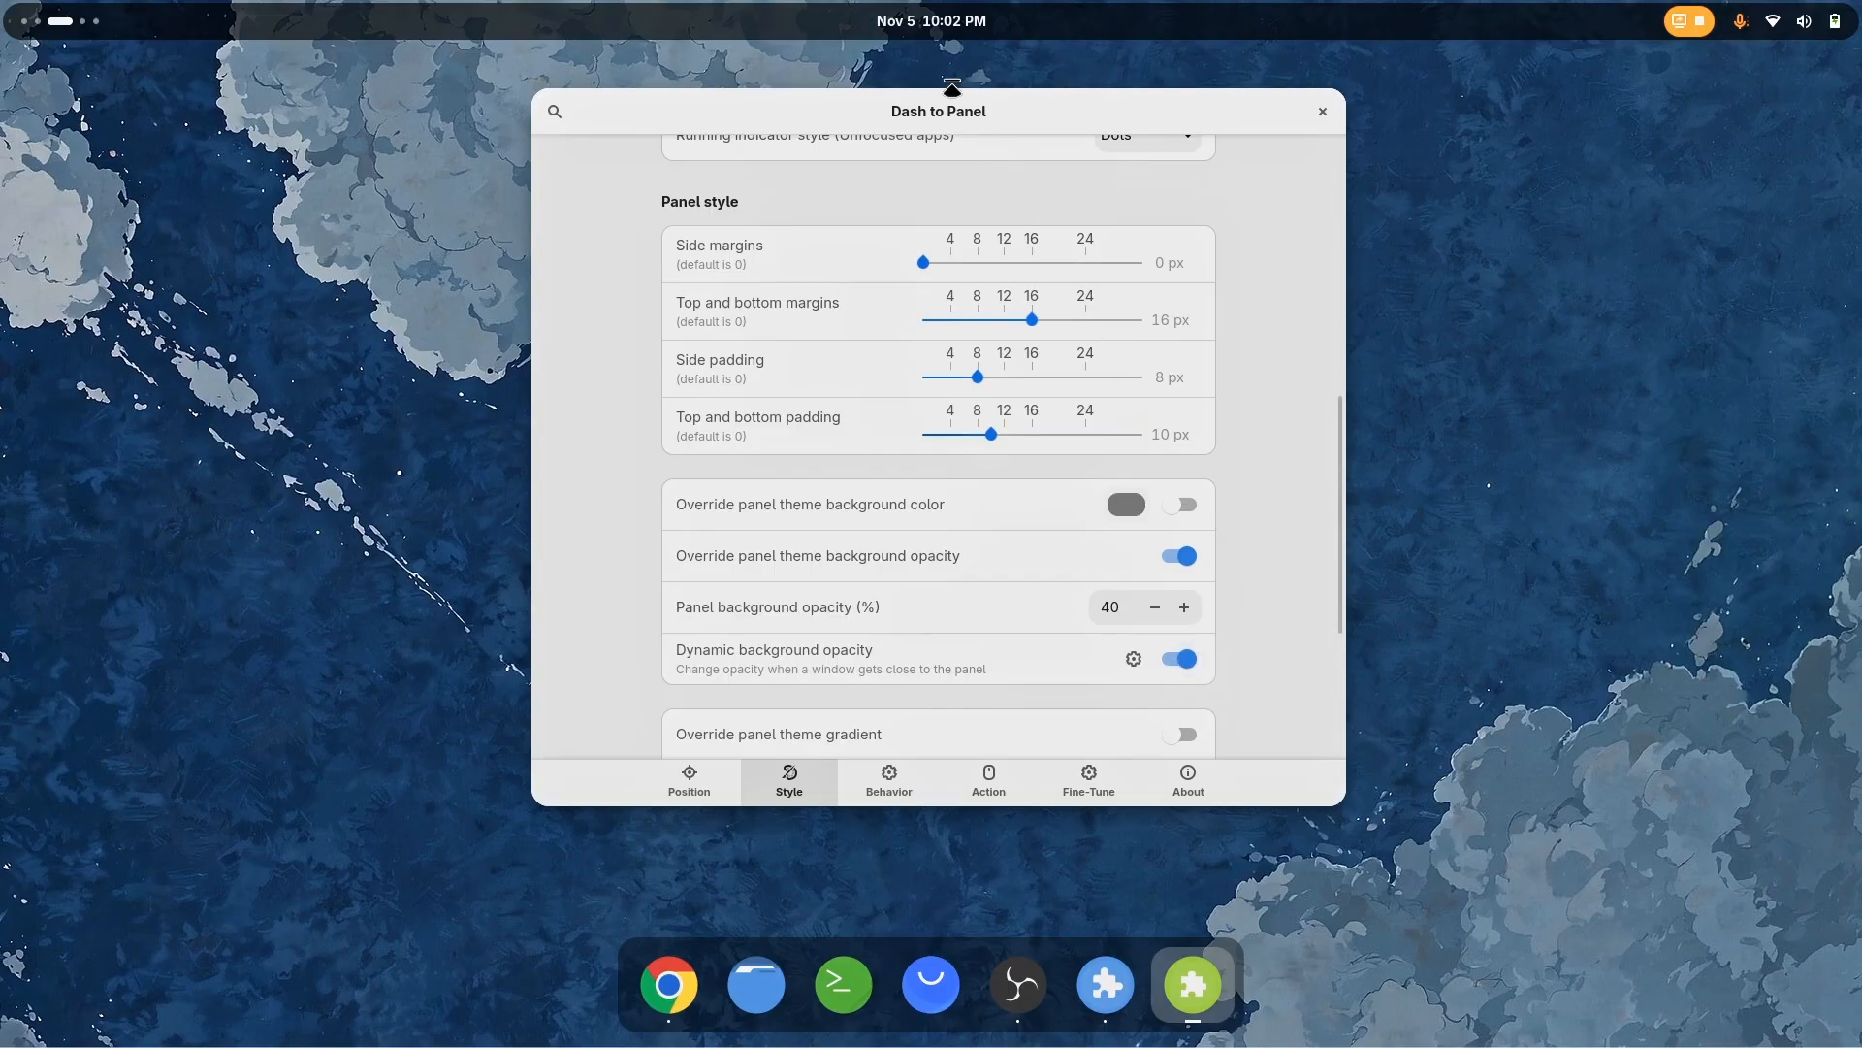
pyautogui.moveTo(936, 105); pyautogui.dragTo(972, 80)
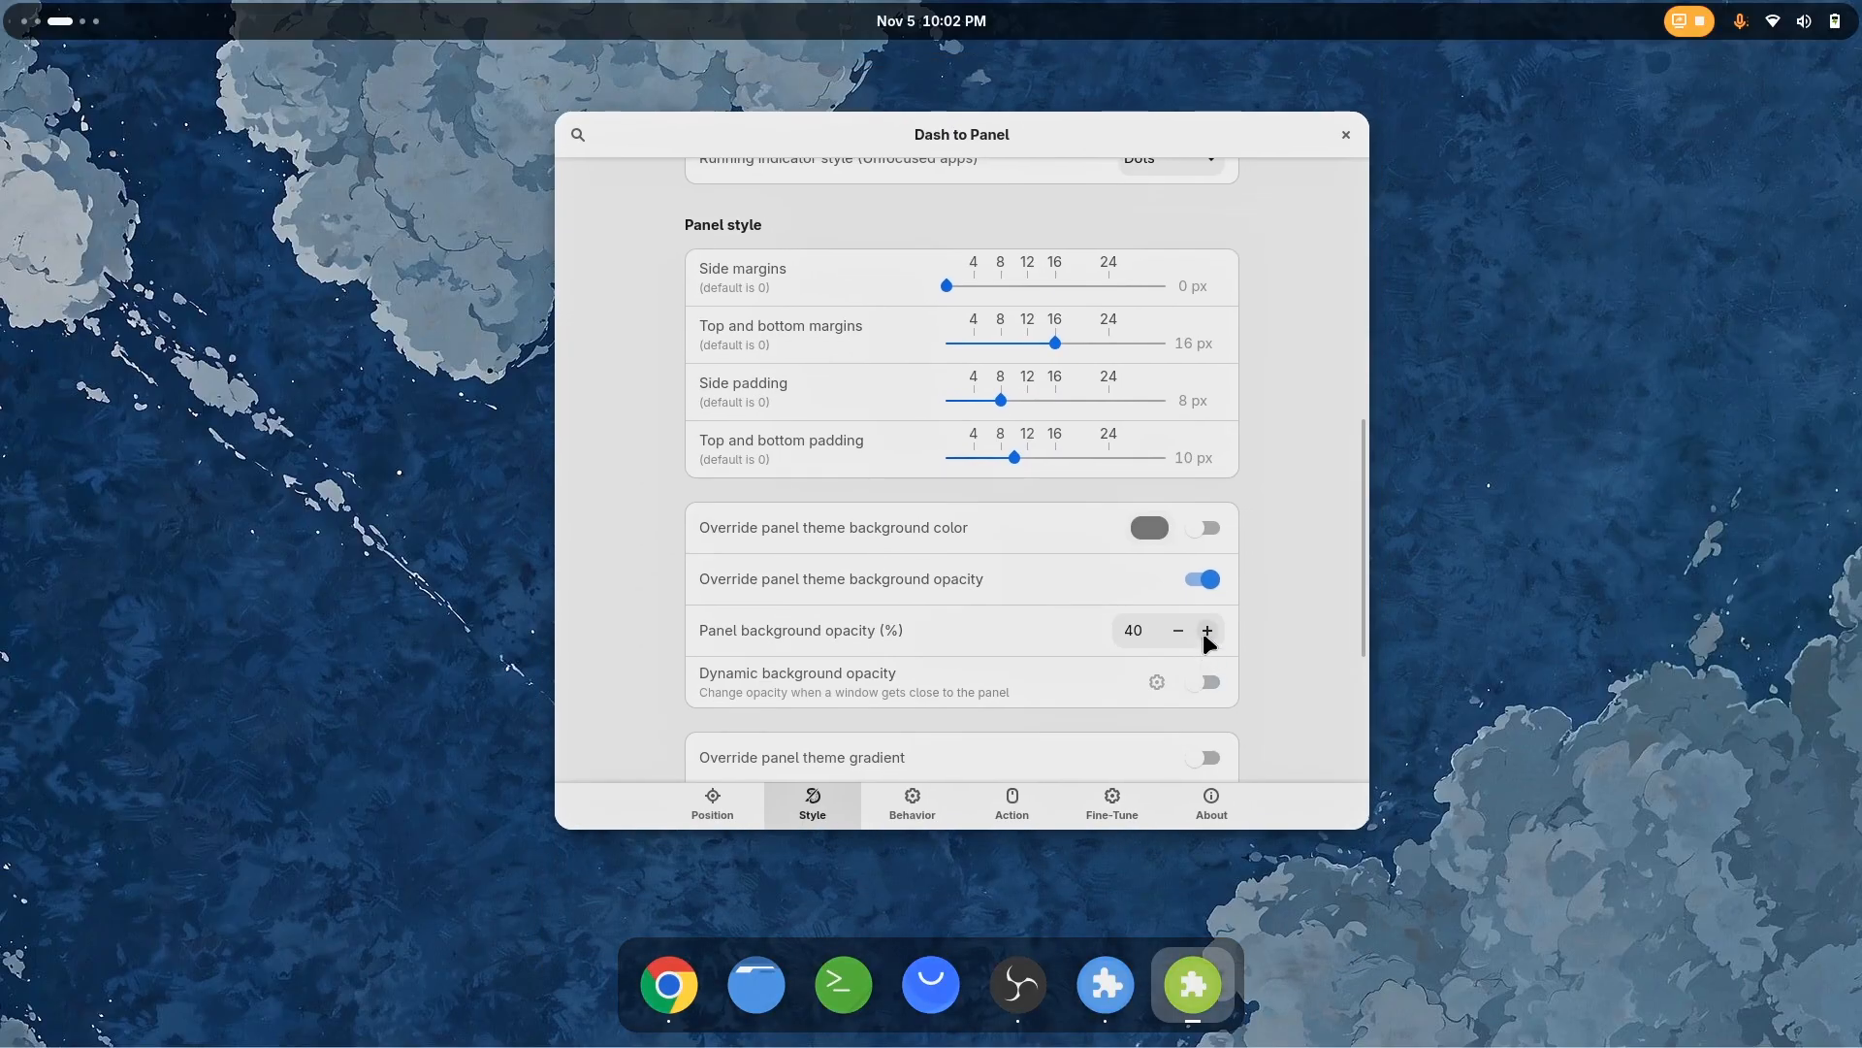
pyautogui.click(1202, 633)
pyautogui.click(1202, 633)
pyautogui.click(1203, 632)
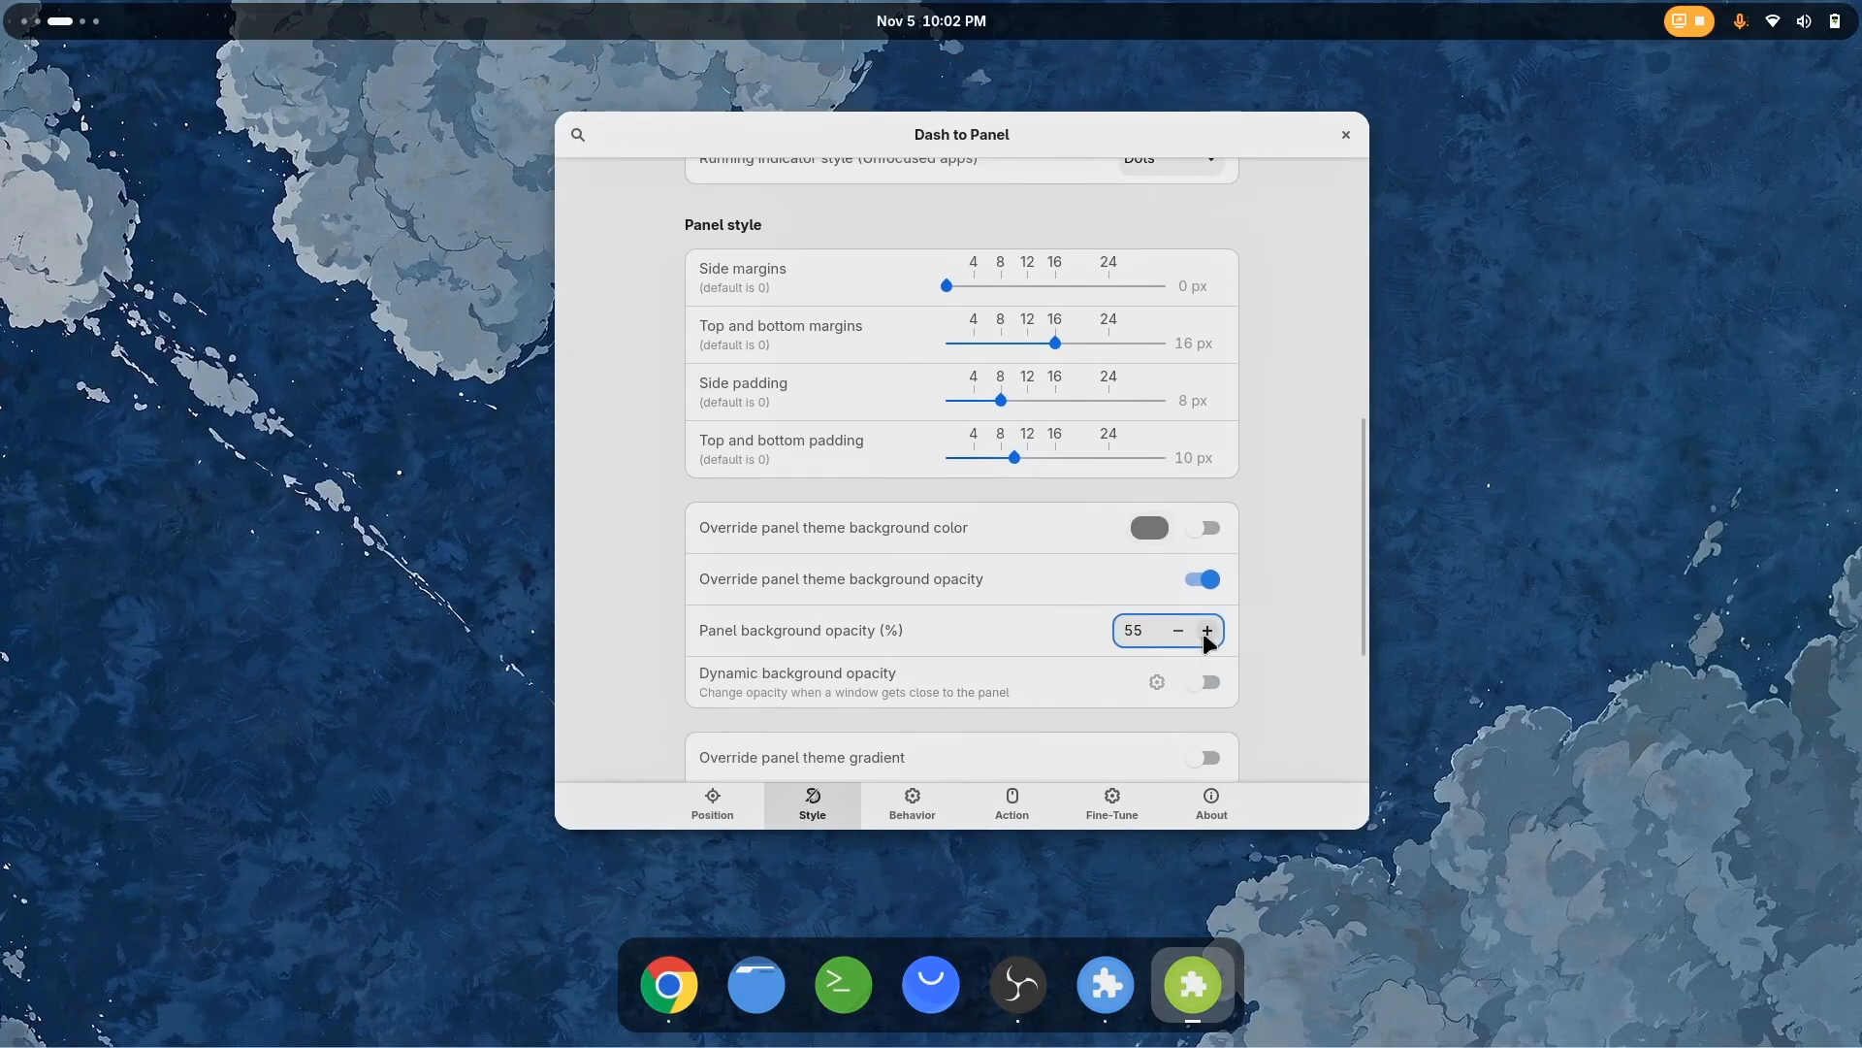
pyautogui.click(1180, 631)
pyautogui.click(1177, 638)
# Try a panel border with a white override color and a thickness of 2, and disable the border again
pyautogui.scroll(-5, 819, 586)
pyautogui.click(1209, 631)
pyautogui.click(1208, 681)
pyautogui.click(1147, 680)
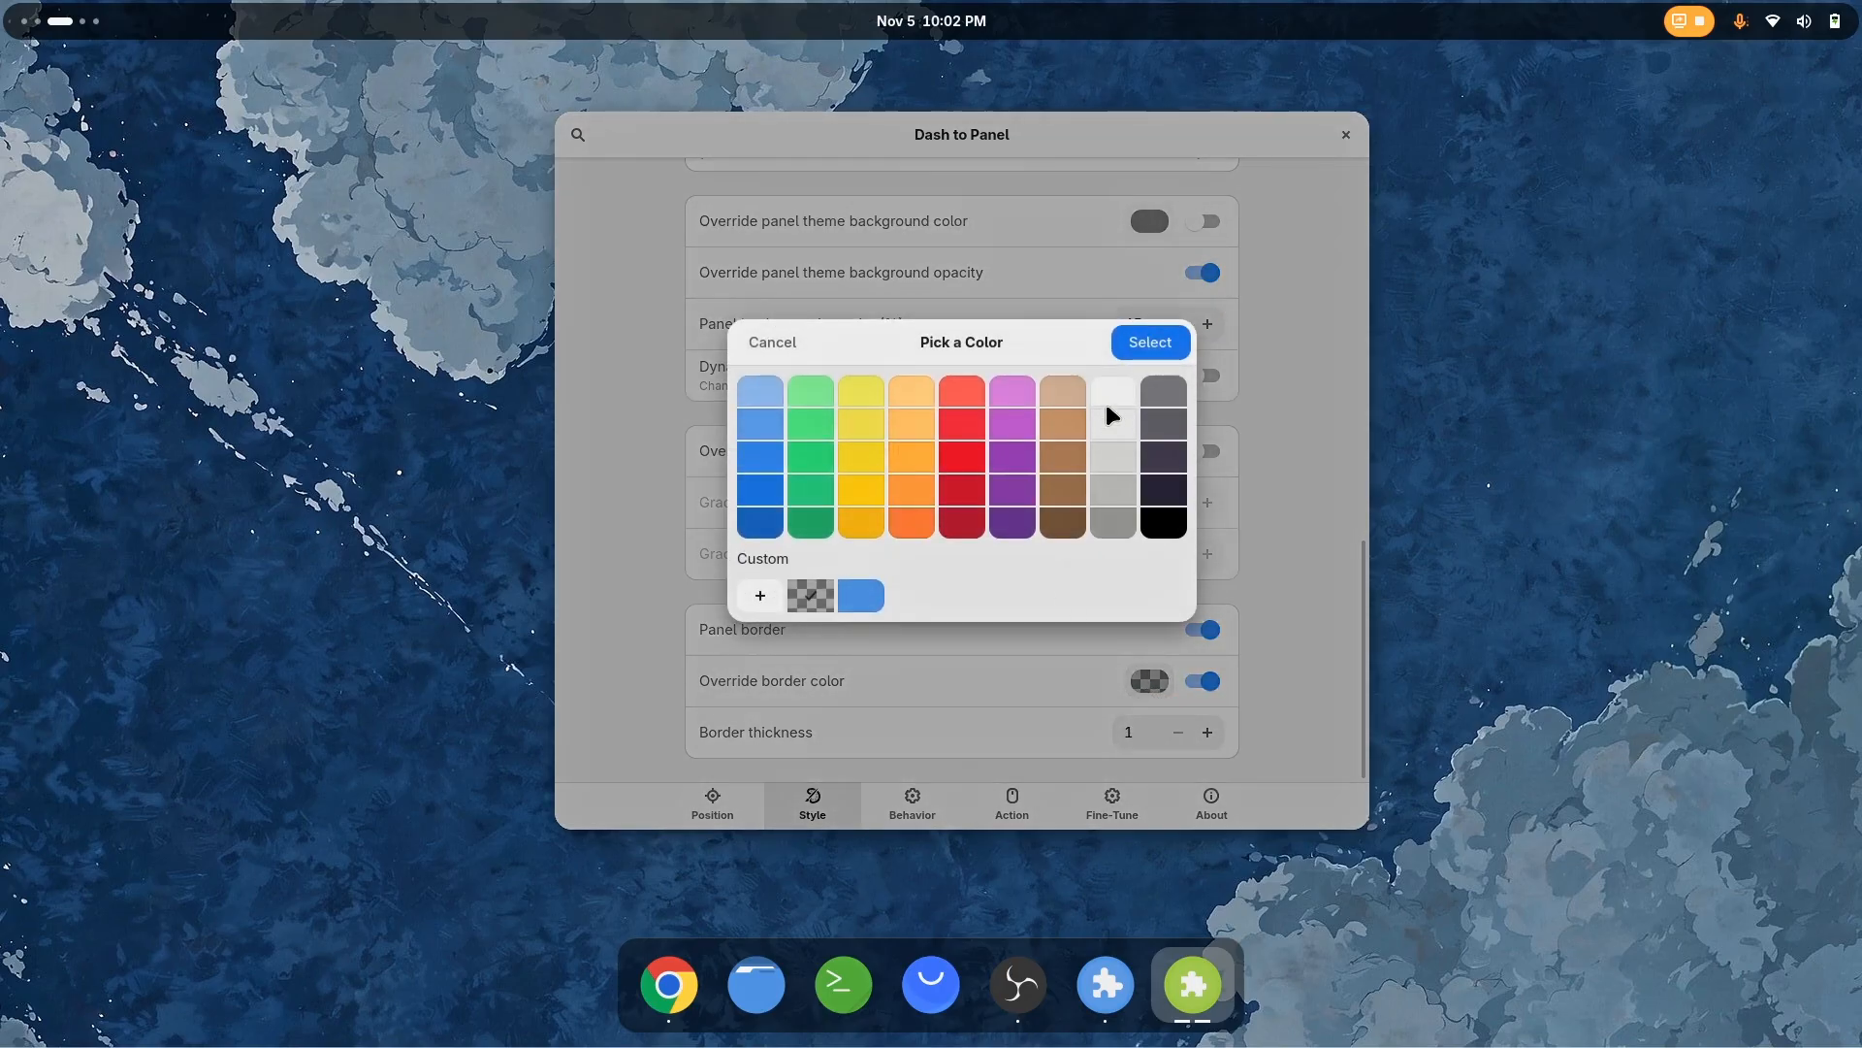
pyautogui.click(1140, 342)
pyautogui.click(1209, 731)
pyautogui.click(1209, 732)
pyautogui.click(1208, 731)
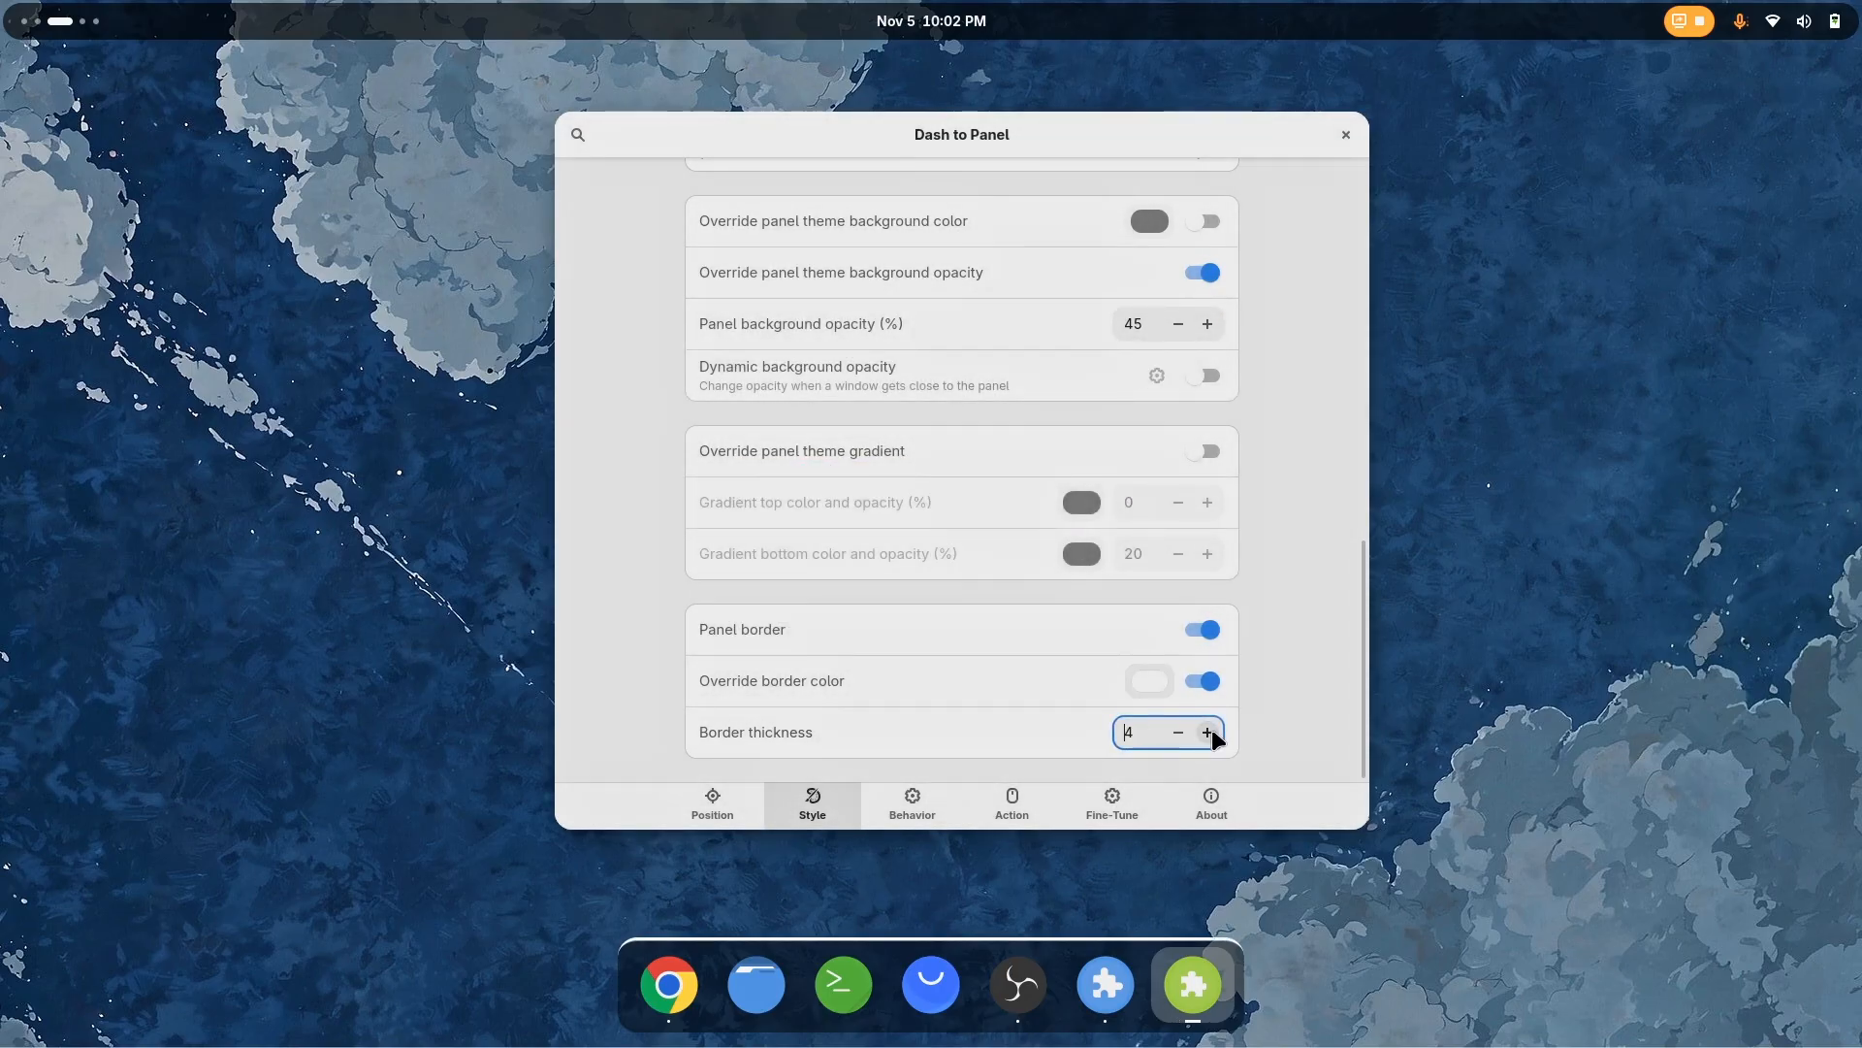
pyautogui.click(1179, 735)
pyautogui.click(1179, 735)
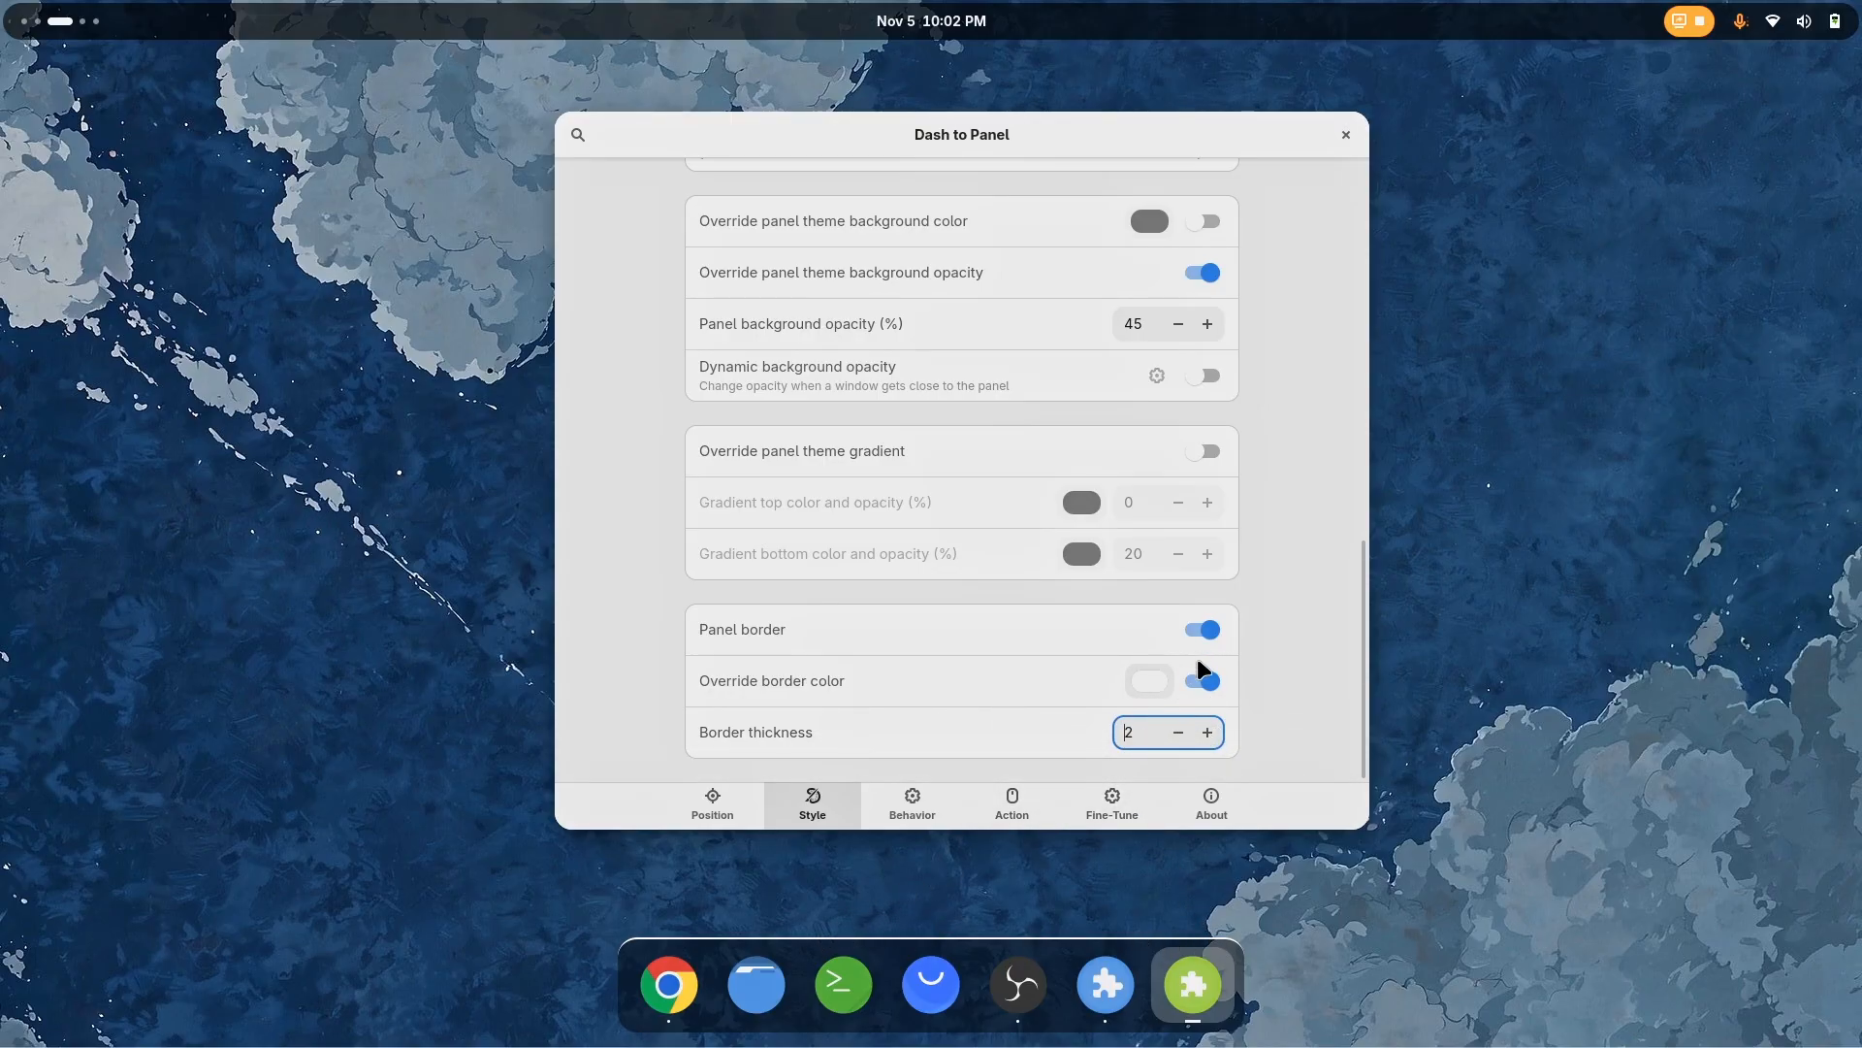
pyautogui.click(1206, 683)
pyautogui.click(1212, 631)
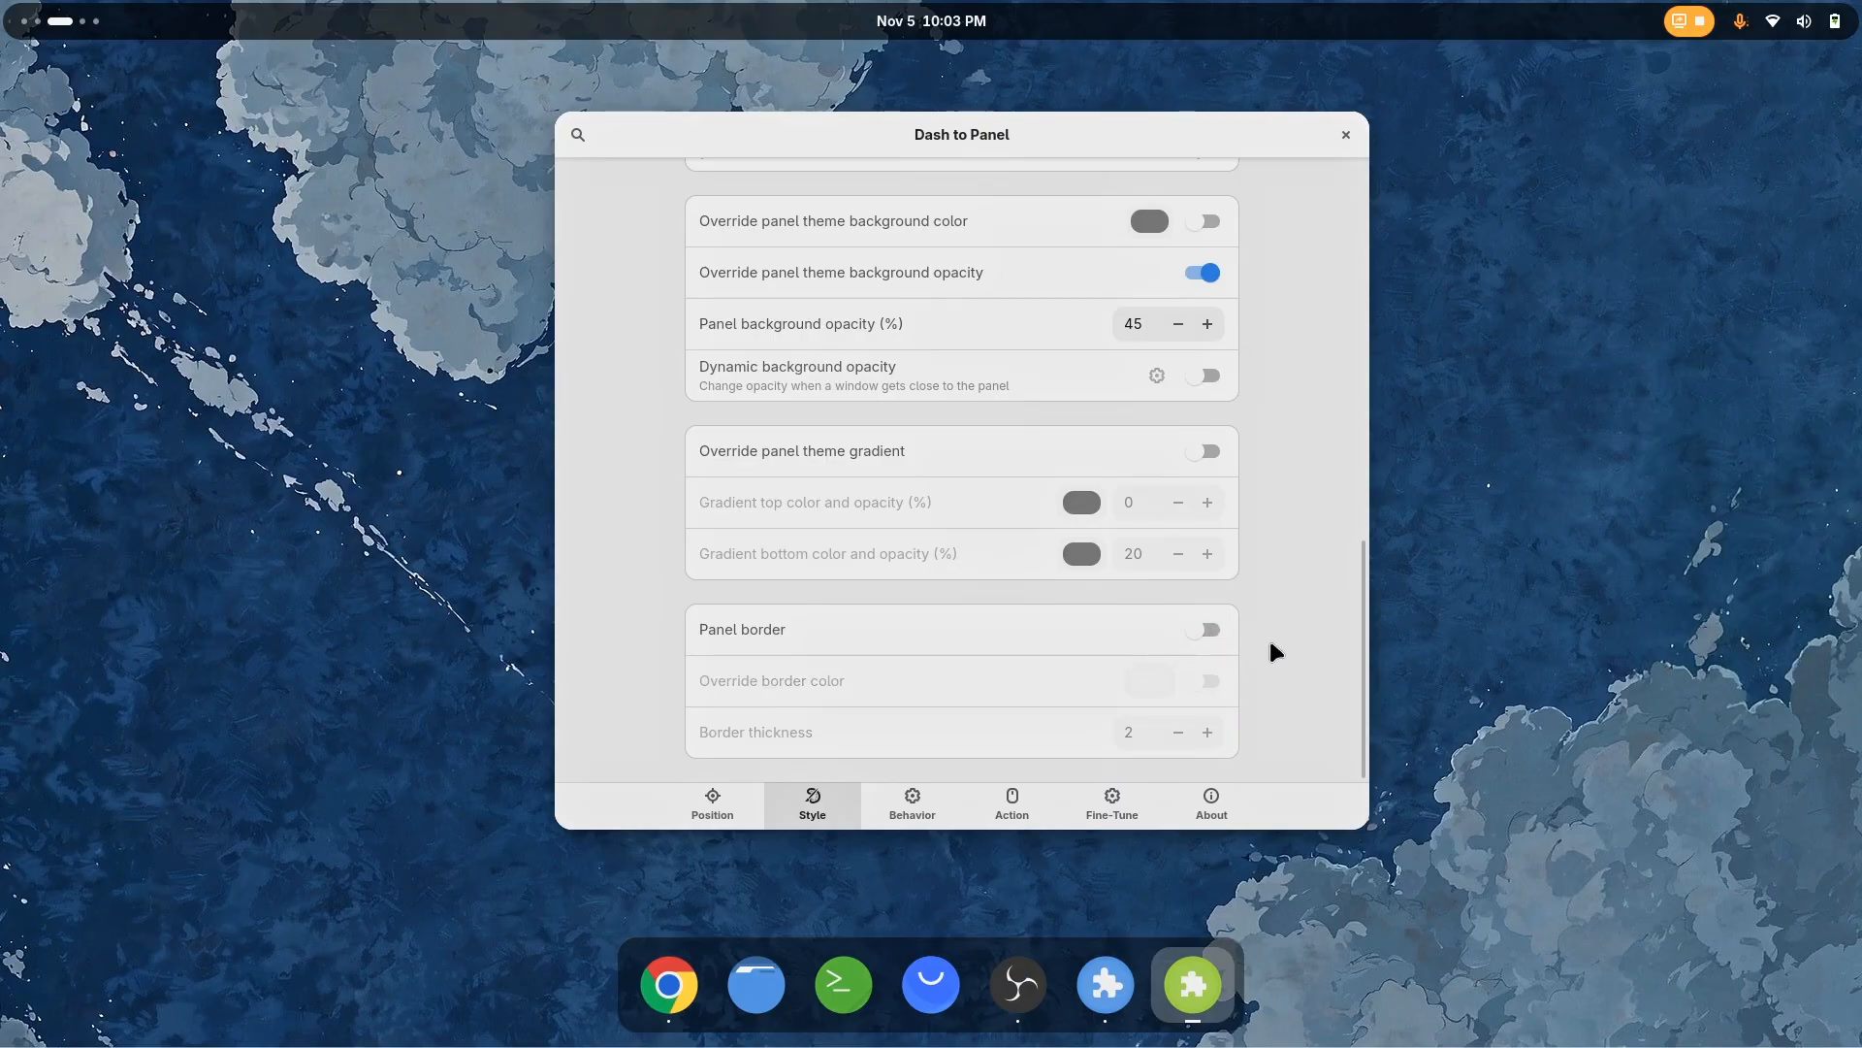
# Set the panel's top and bottom margins to 12 px and close the Dash to Panel settings
pyautogui.scroll(15, 1271, 648)
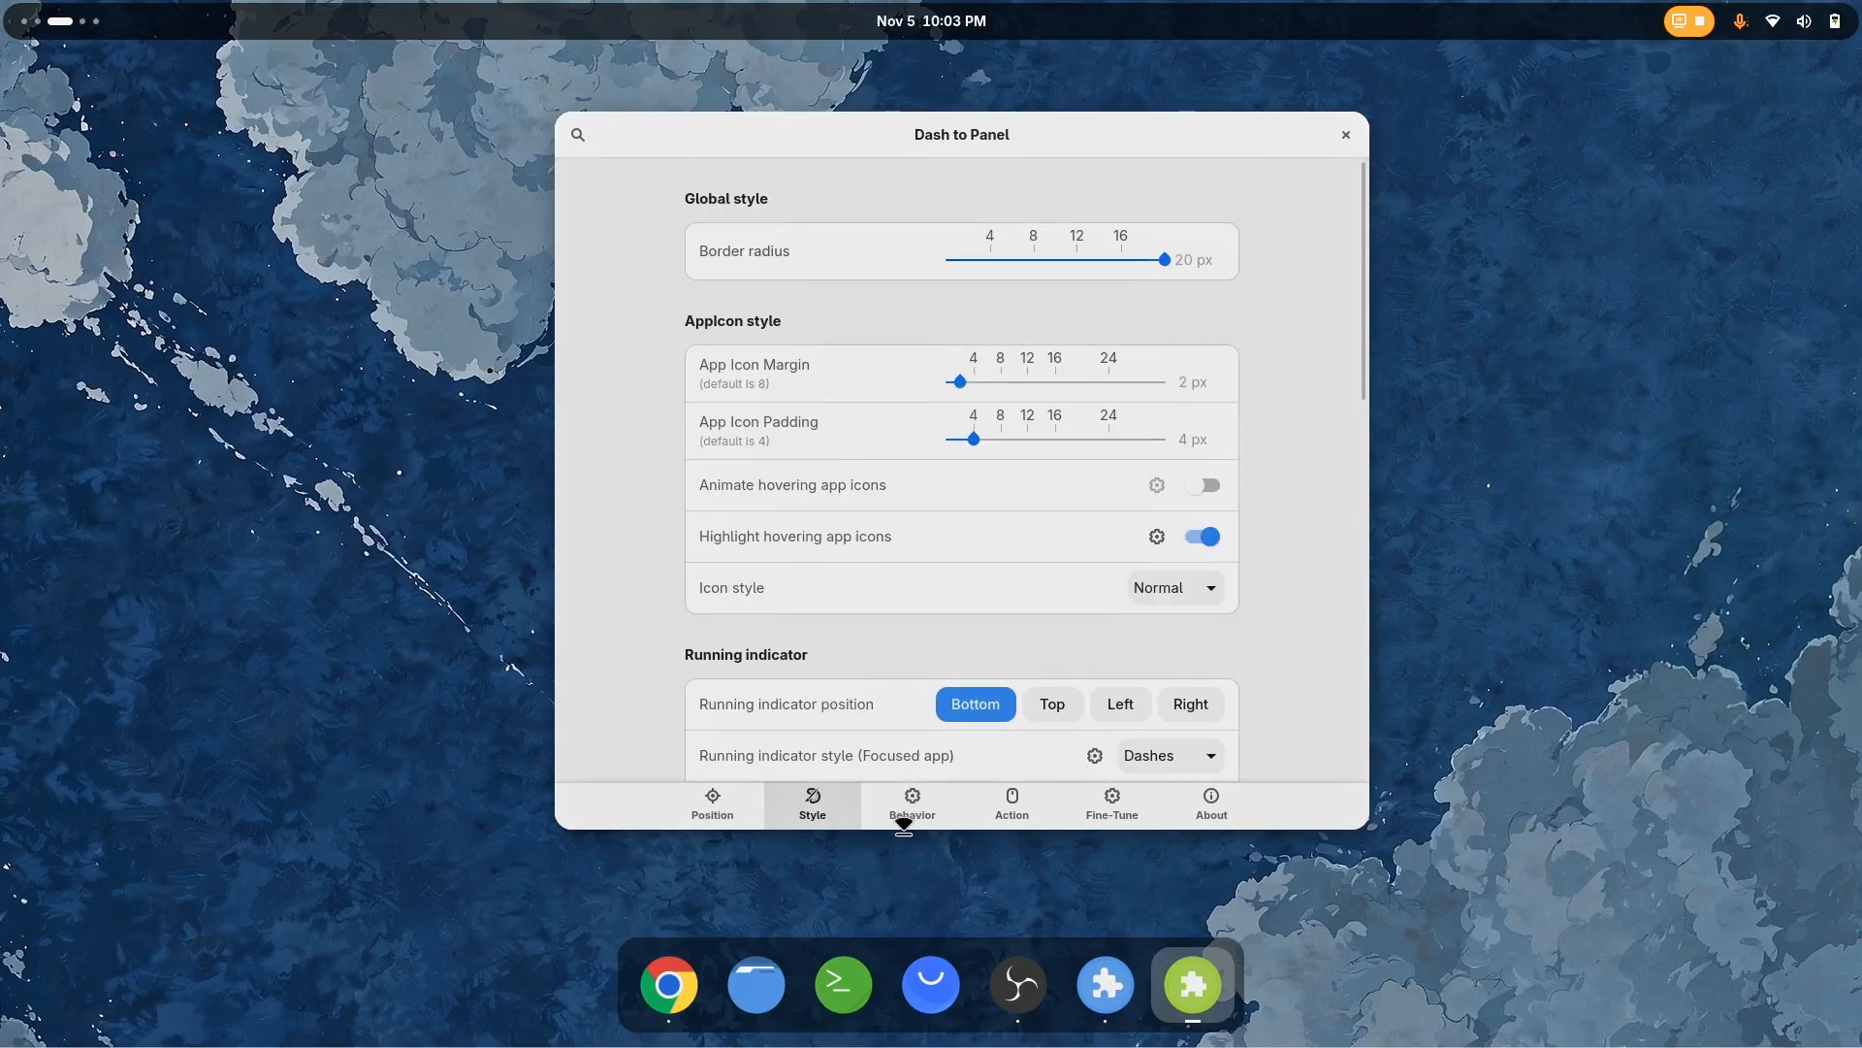
pyautogui.click(912, 818)
pyautogui.click(797, 807)
pyautogui.click(890, 800)
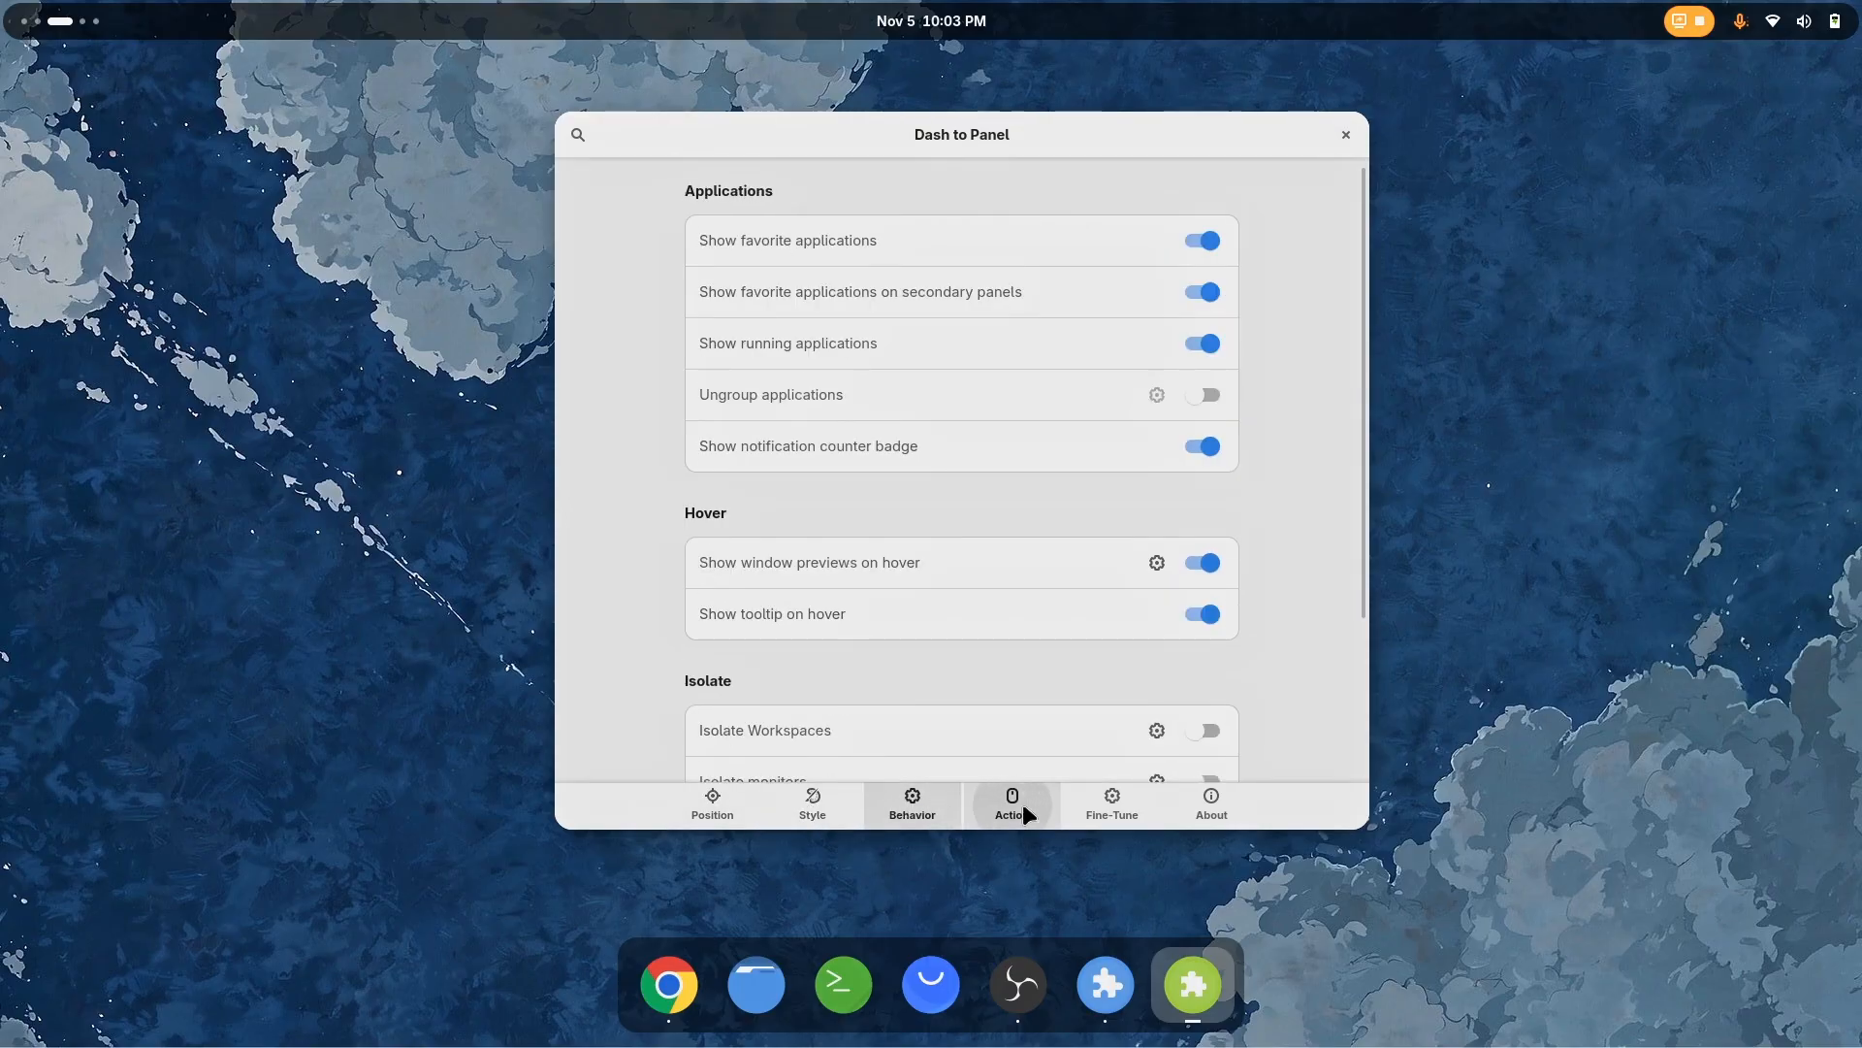
pyautogui.click(813, 805)
pyautogui.scroll(-5, 640, 543)
pyautogui.moveTo(1053, 568); pyautogui.dragTo(1028, 568)
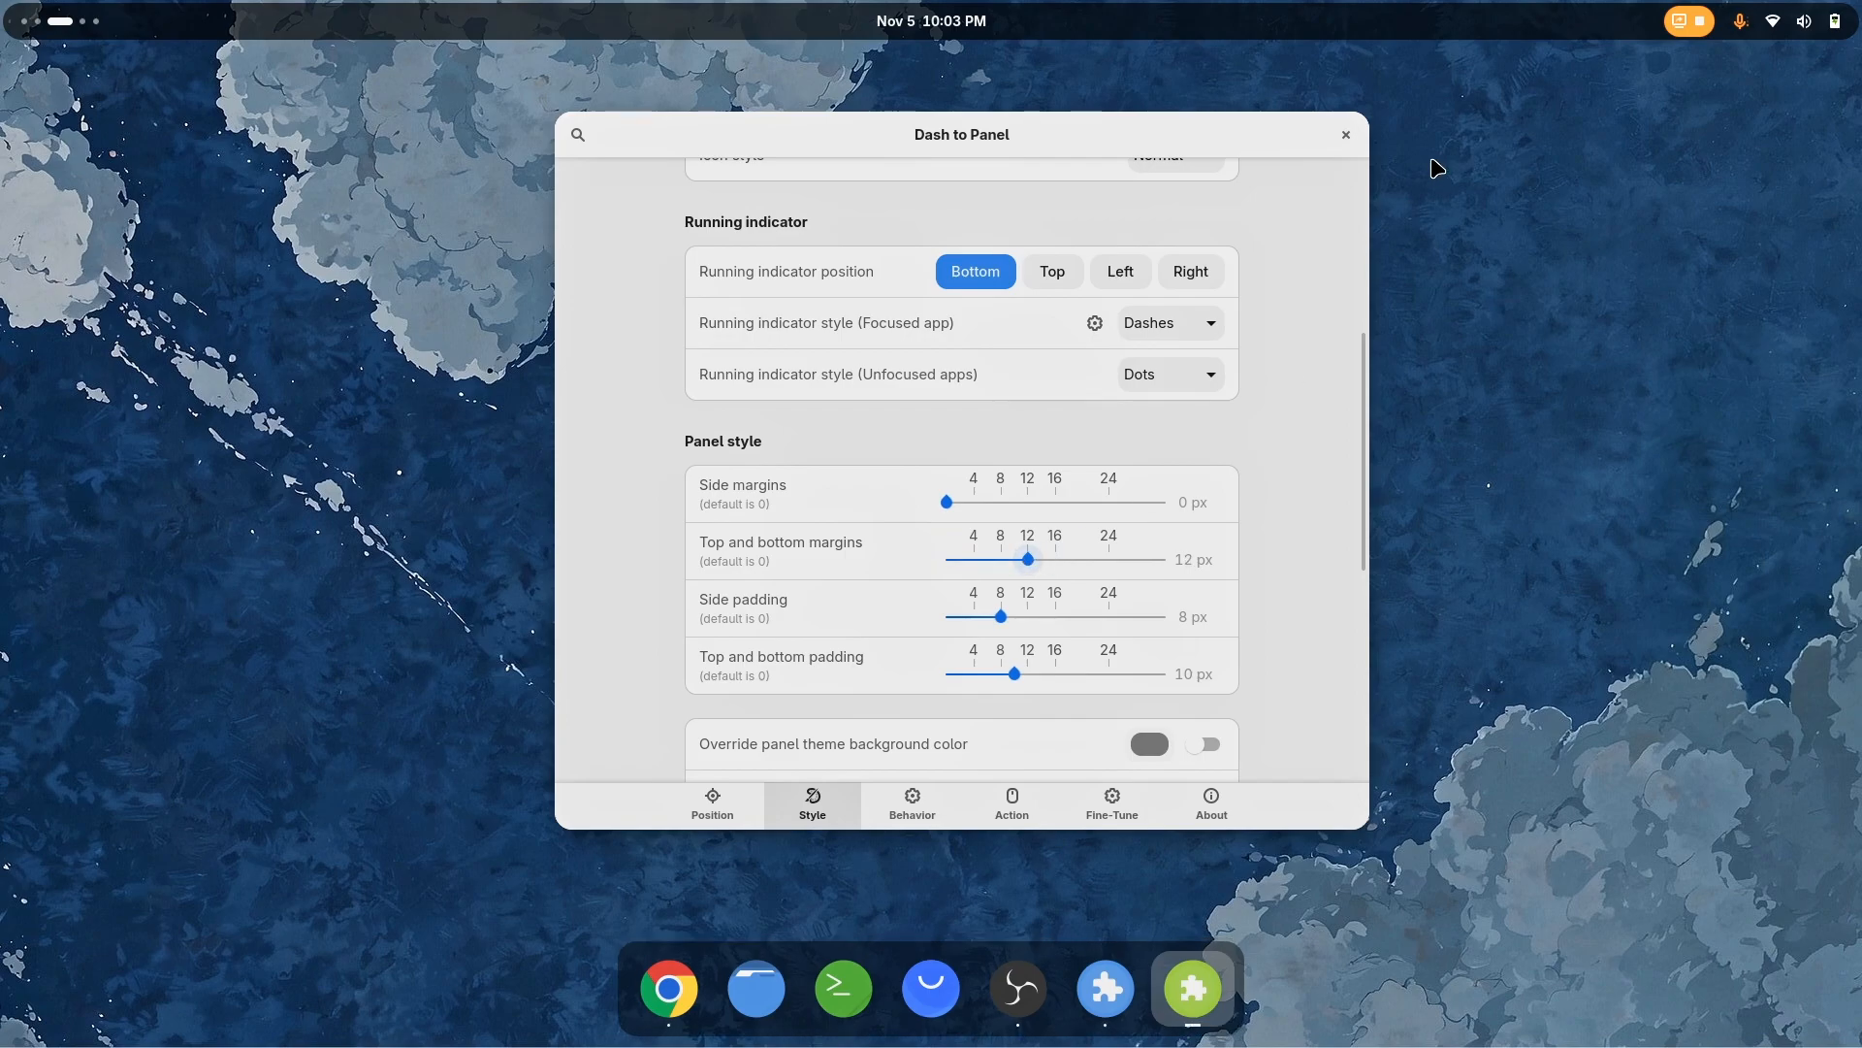
pyautogui.click(1347, 136)
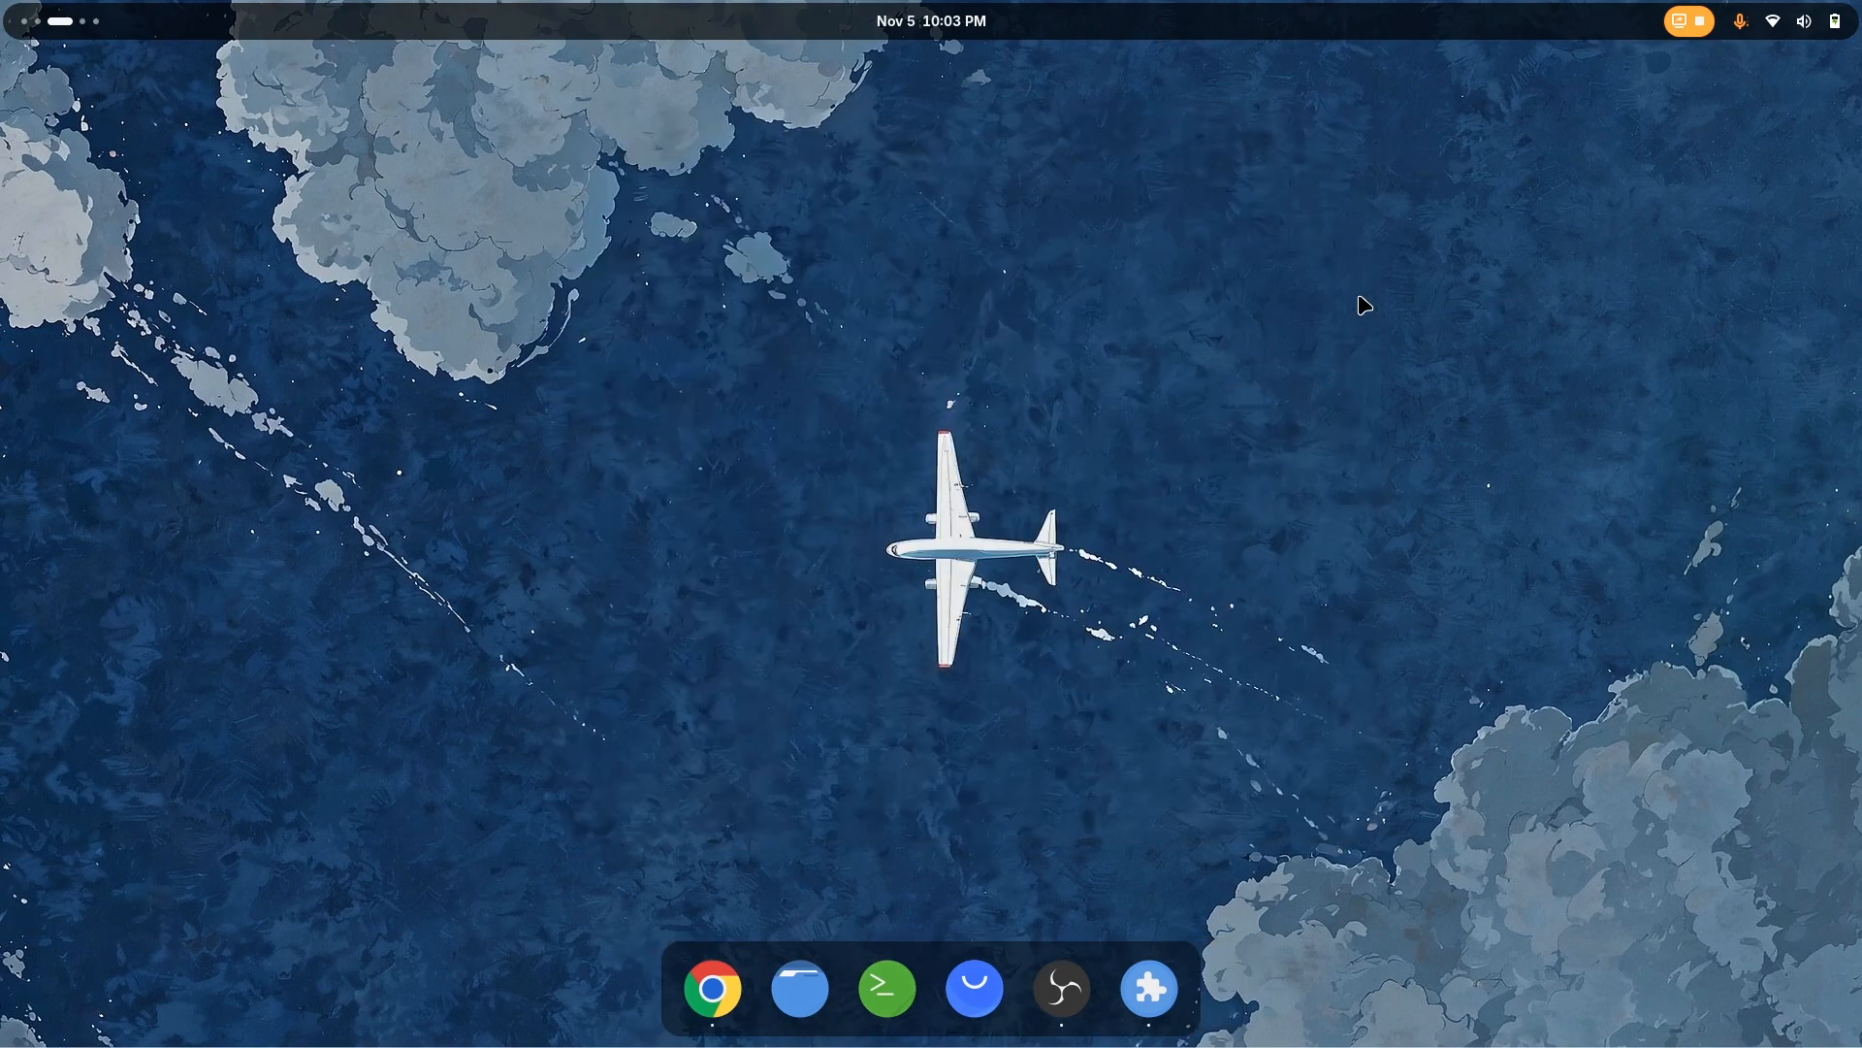
# Open Files on the empty workspace and set the Pastel Sky image from Downloads as the desktop background
pyautogui.press('super')
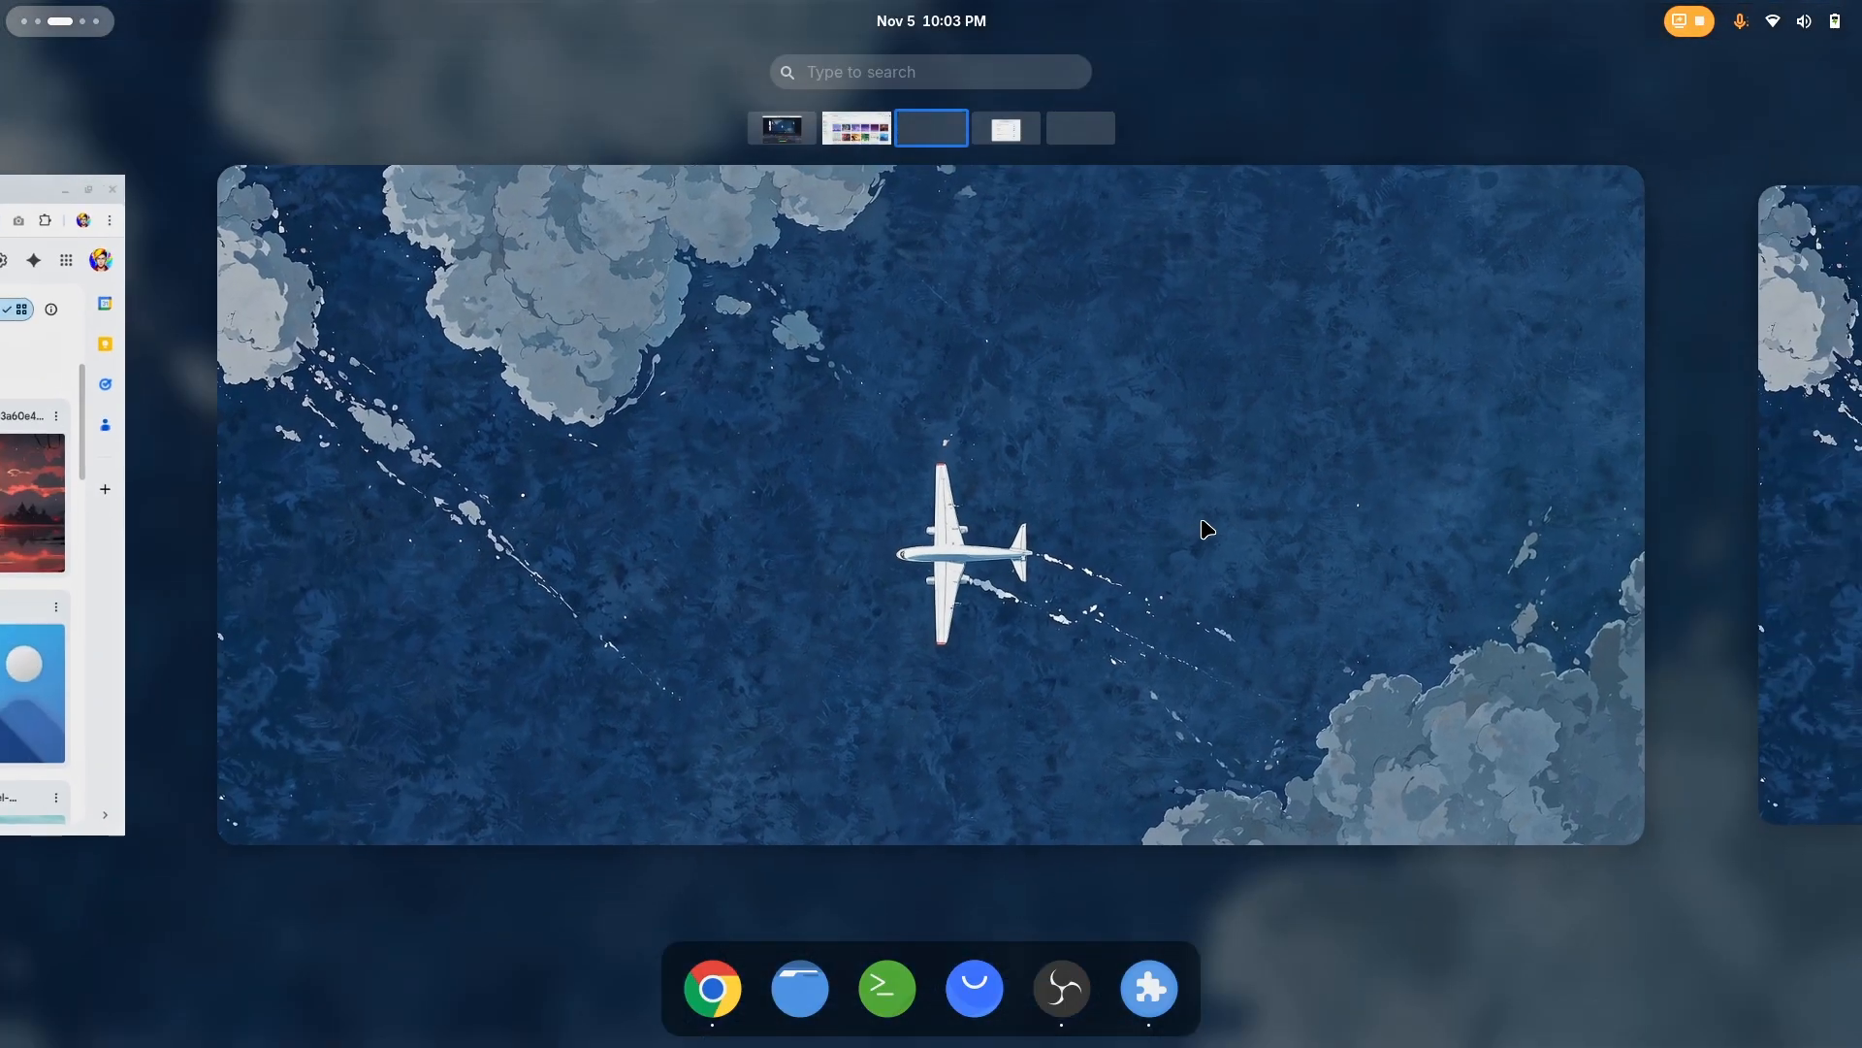
pyautogui.scroll(1, 1203, 528)
pyautogui.scroll(-2, 1178, 563)
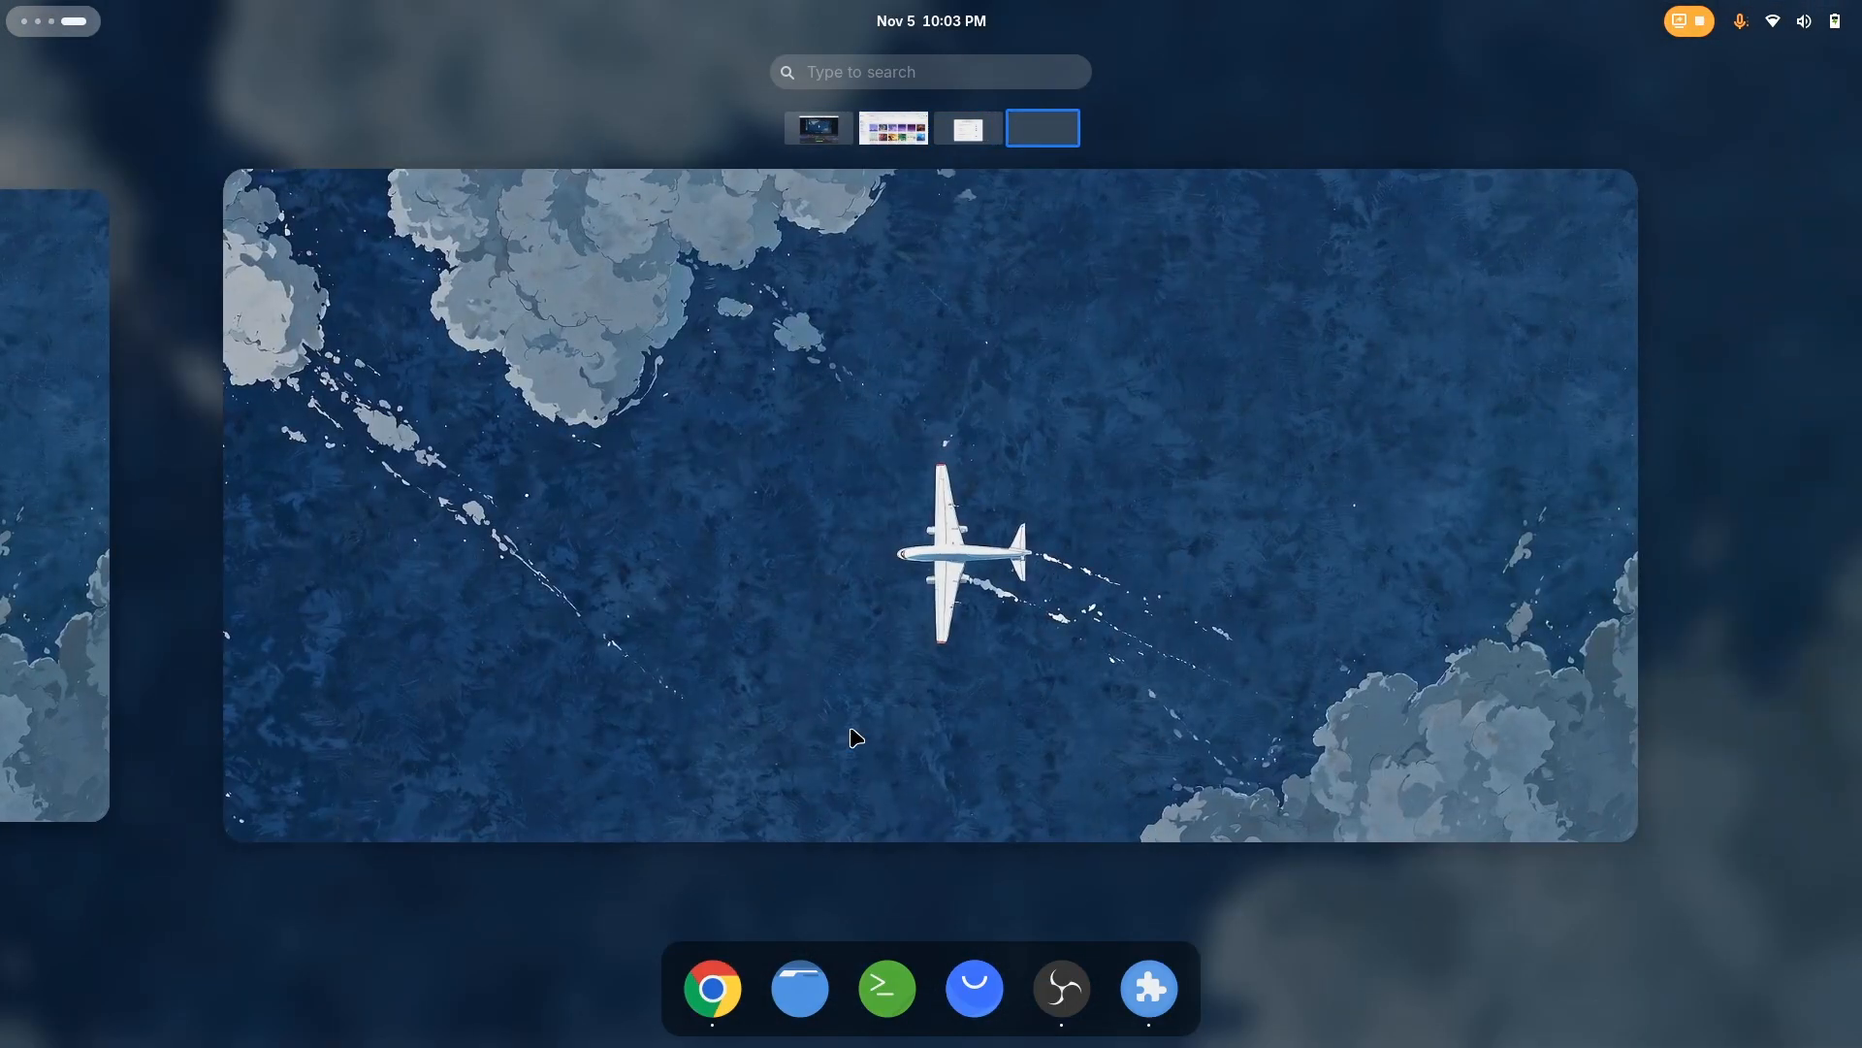
pyautogui.moveTo(802, 1000); pyautogui.dragTo(795, 514)
pyautogui.rightClick(994, 374)
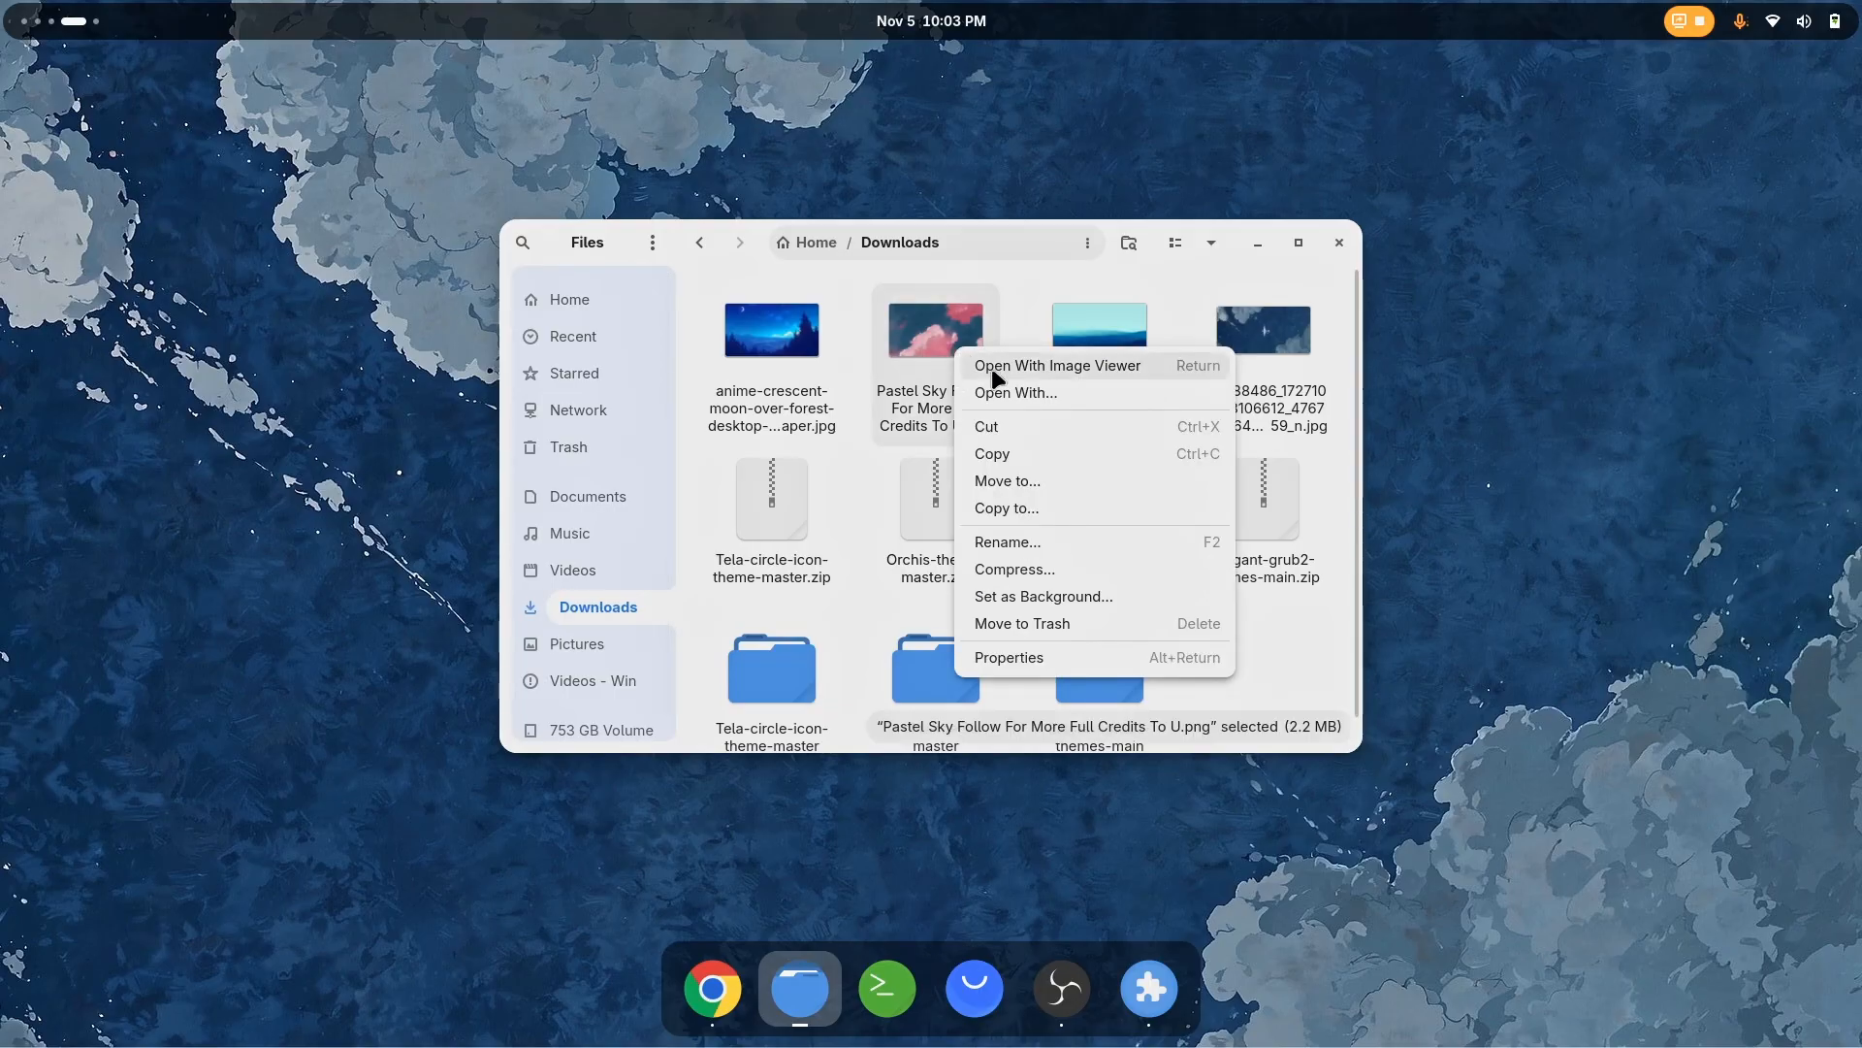
pyautogui.click(1027, 596)
pyautogui.click(1137, 362)
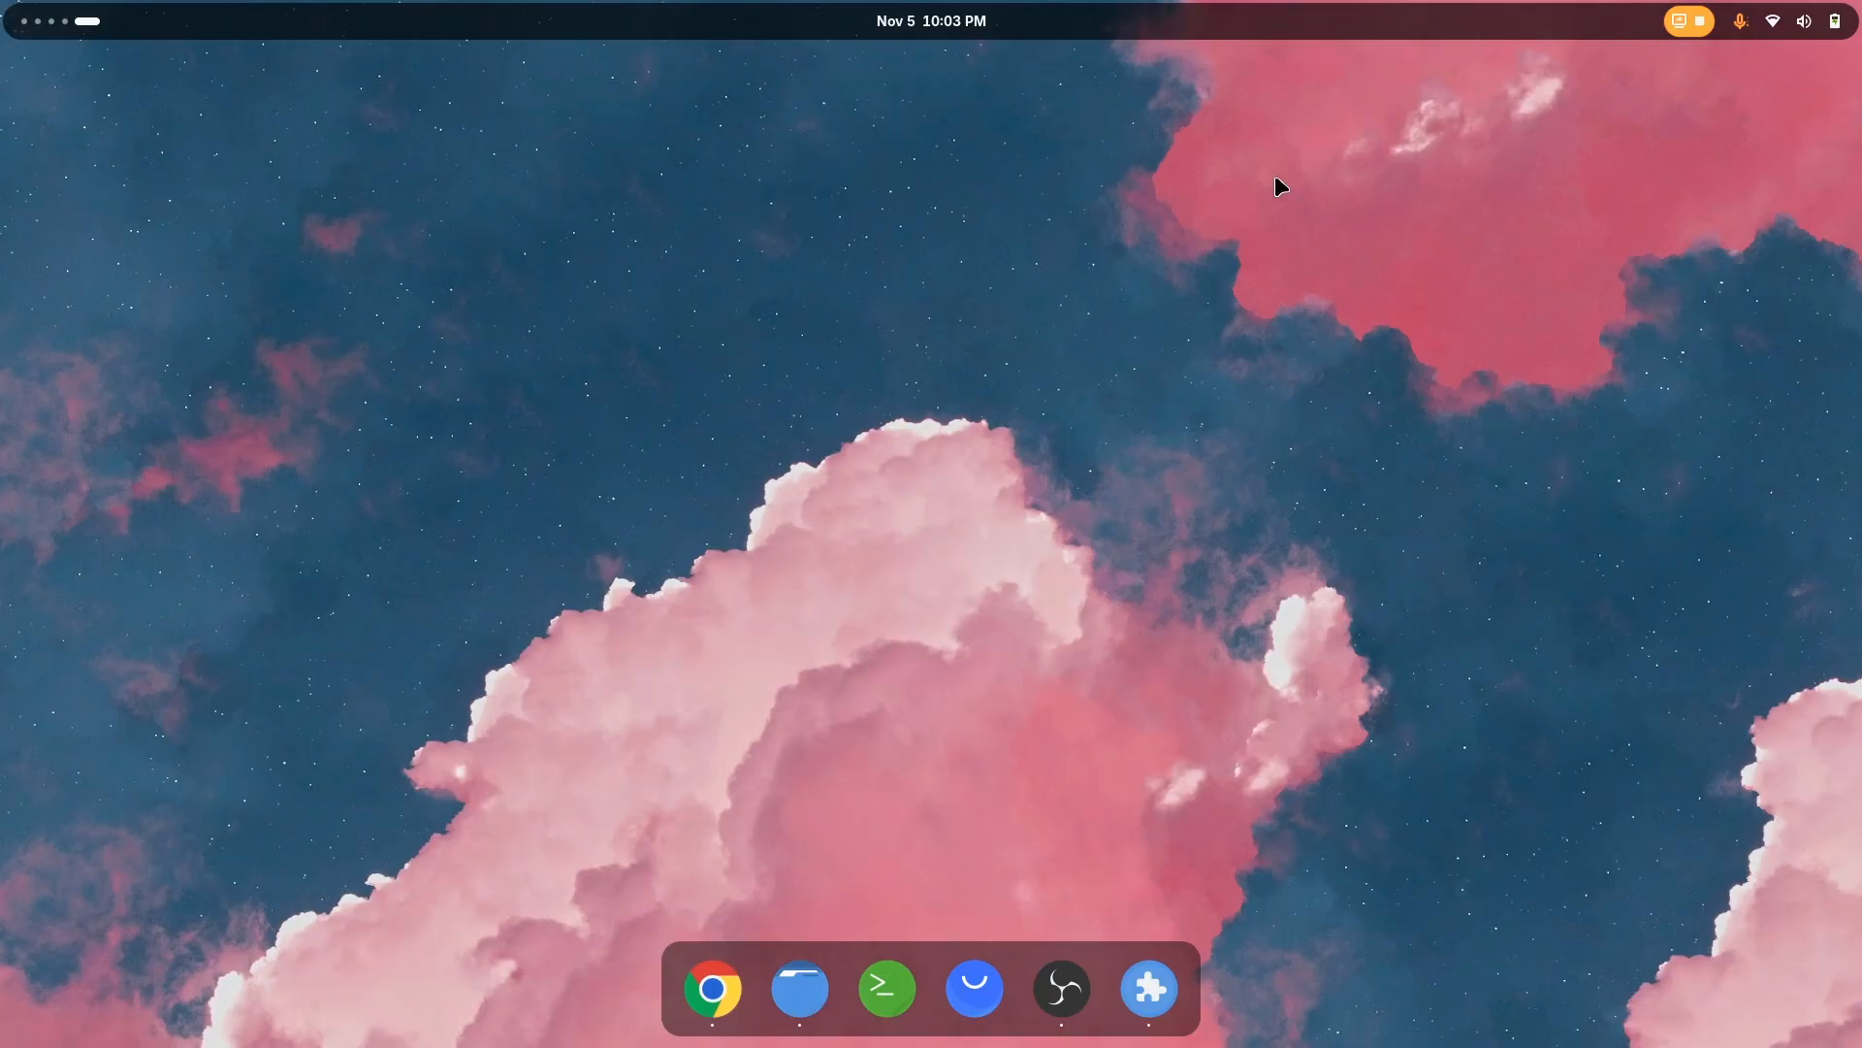
# Set kv3o721sr2u51.jpg from Downloads as the desktop background and view it on the empty workspace
pyautogui.hotkey('ctrl', 'alt', 'Left')
pyautogui.rightClick(1118, 351)
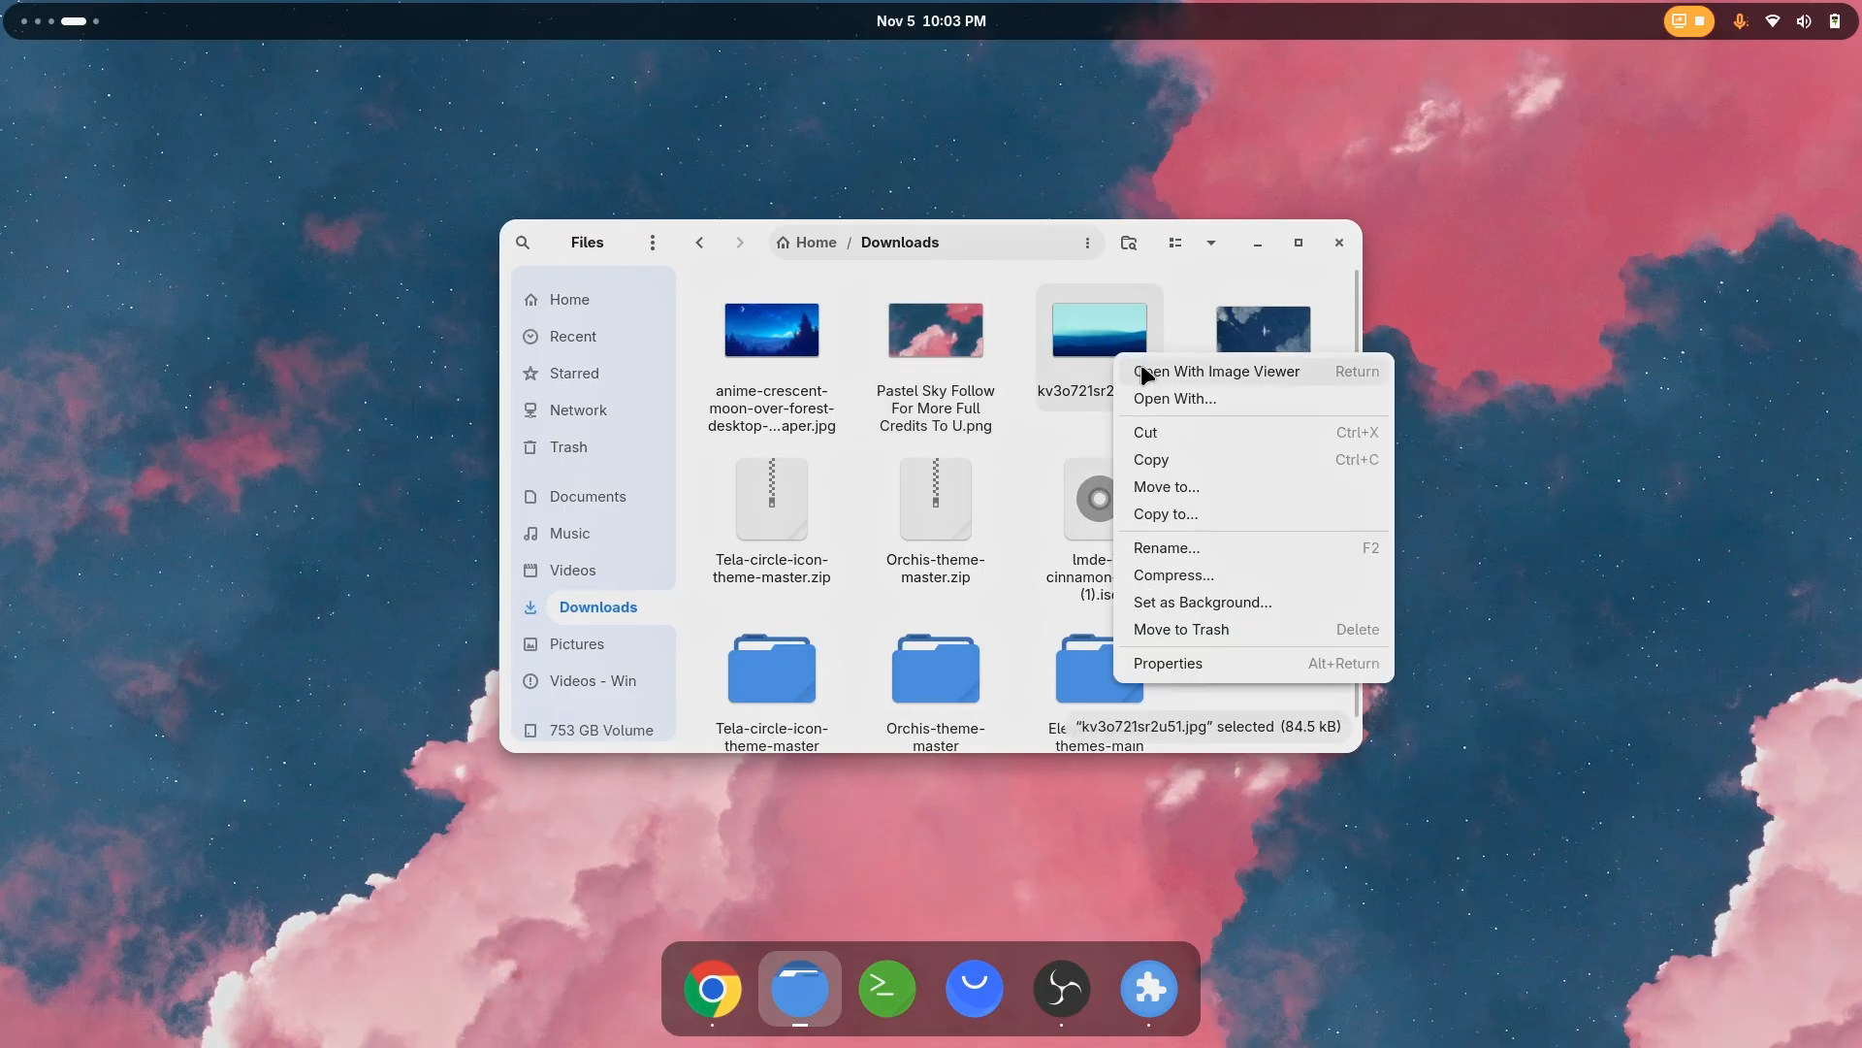
pyautogui.click(1173, 595)
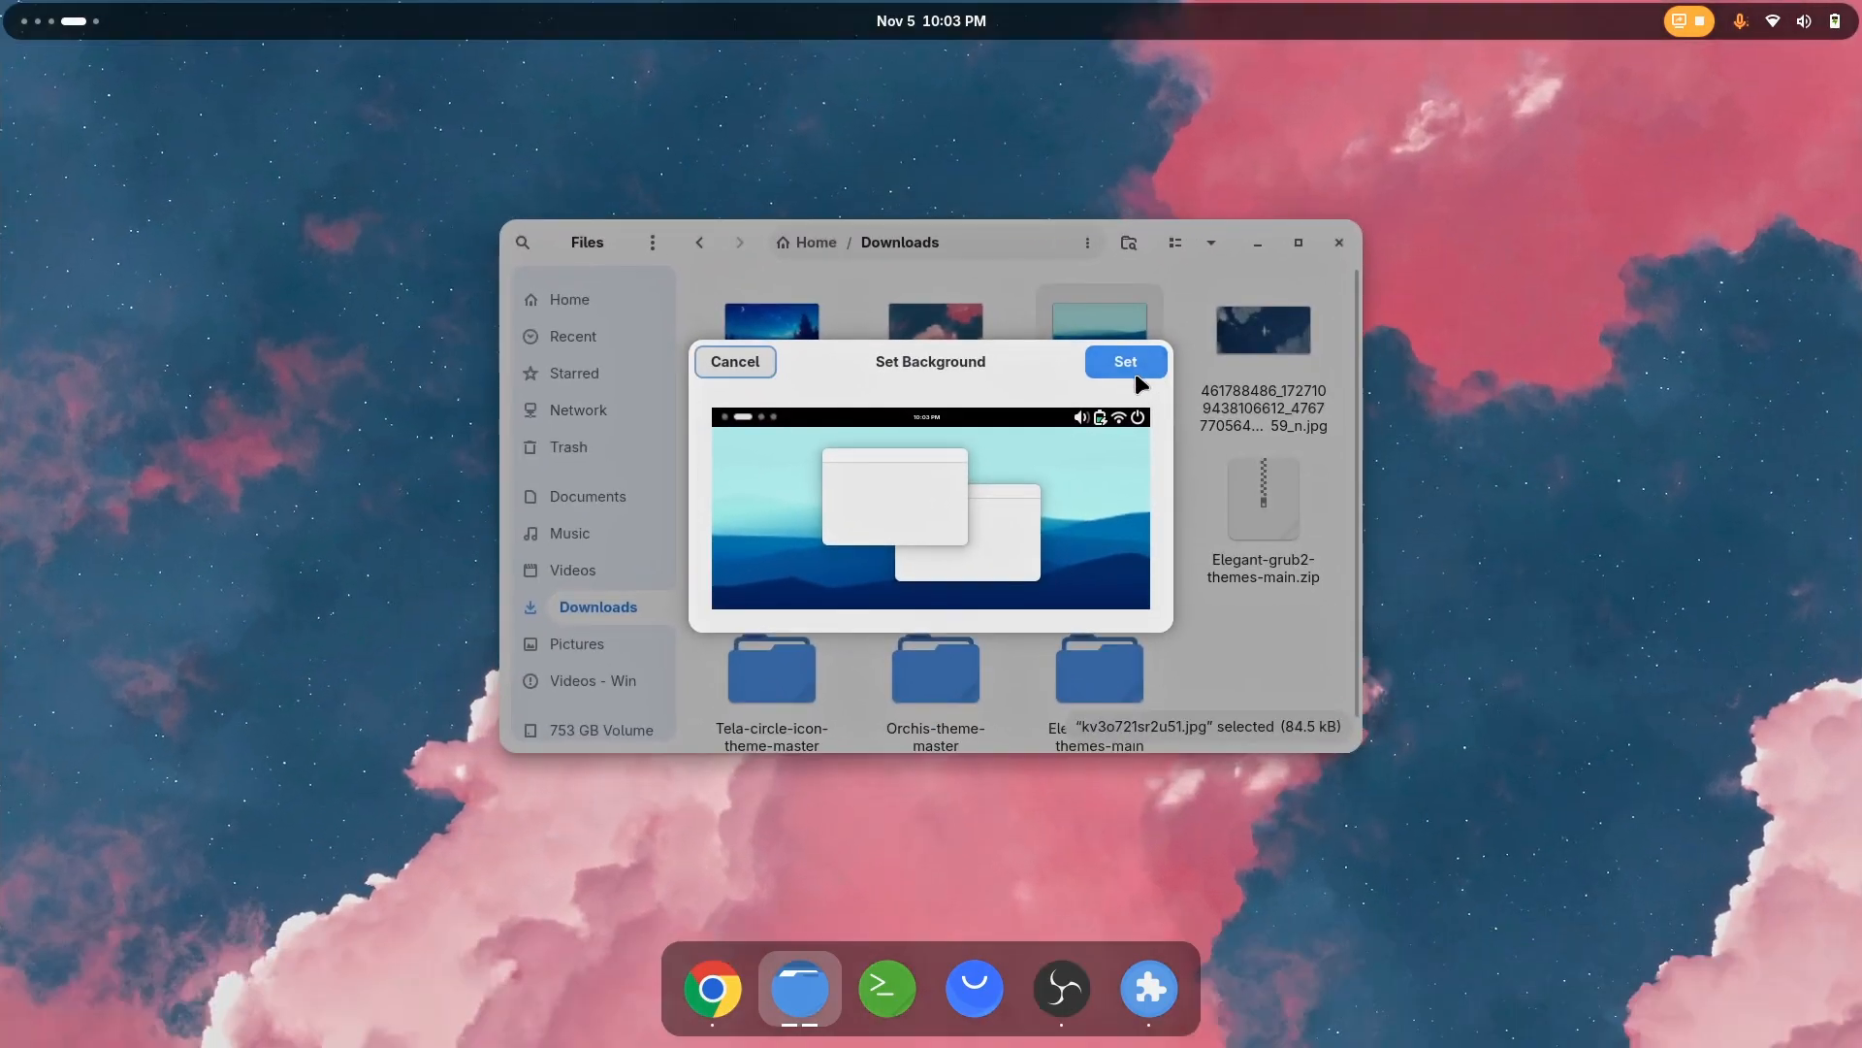
pyautogui.click(1116, 366)
pyautogui.hotkey('ctrl', 'alt', 'Right')
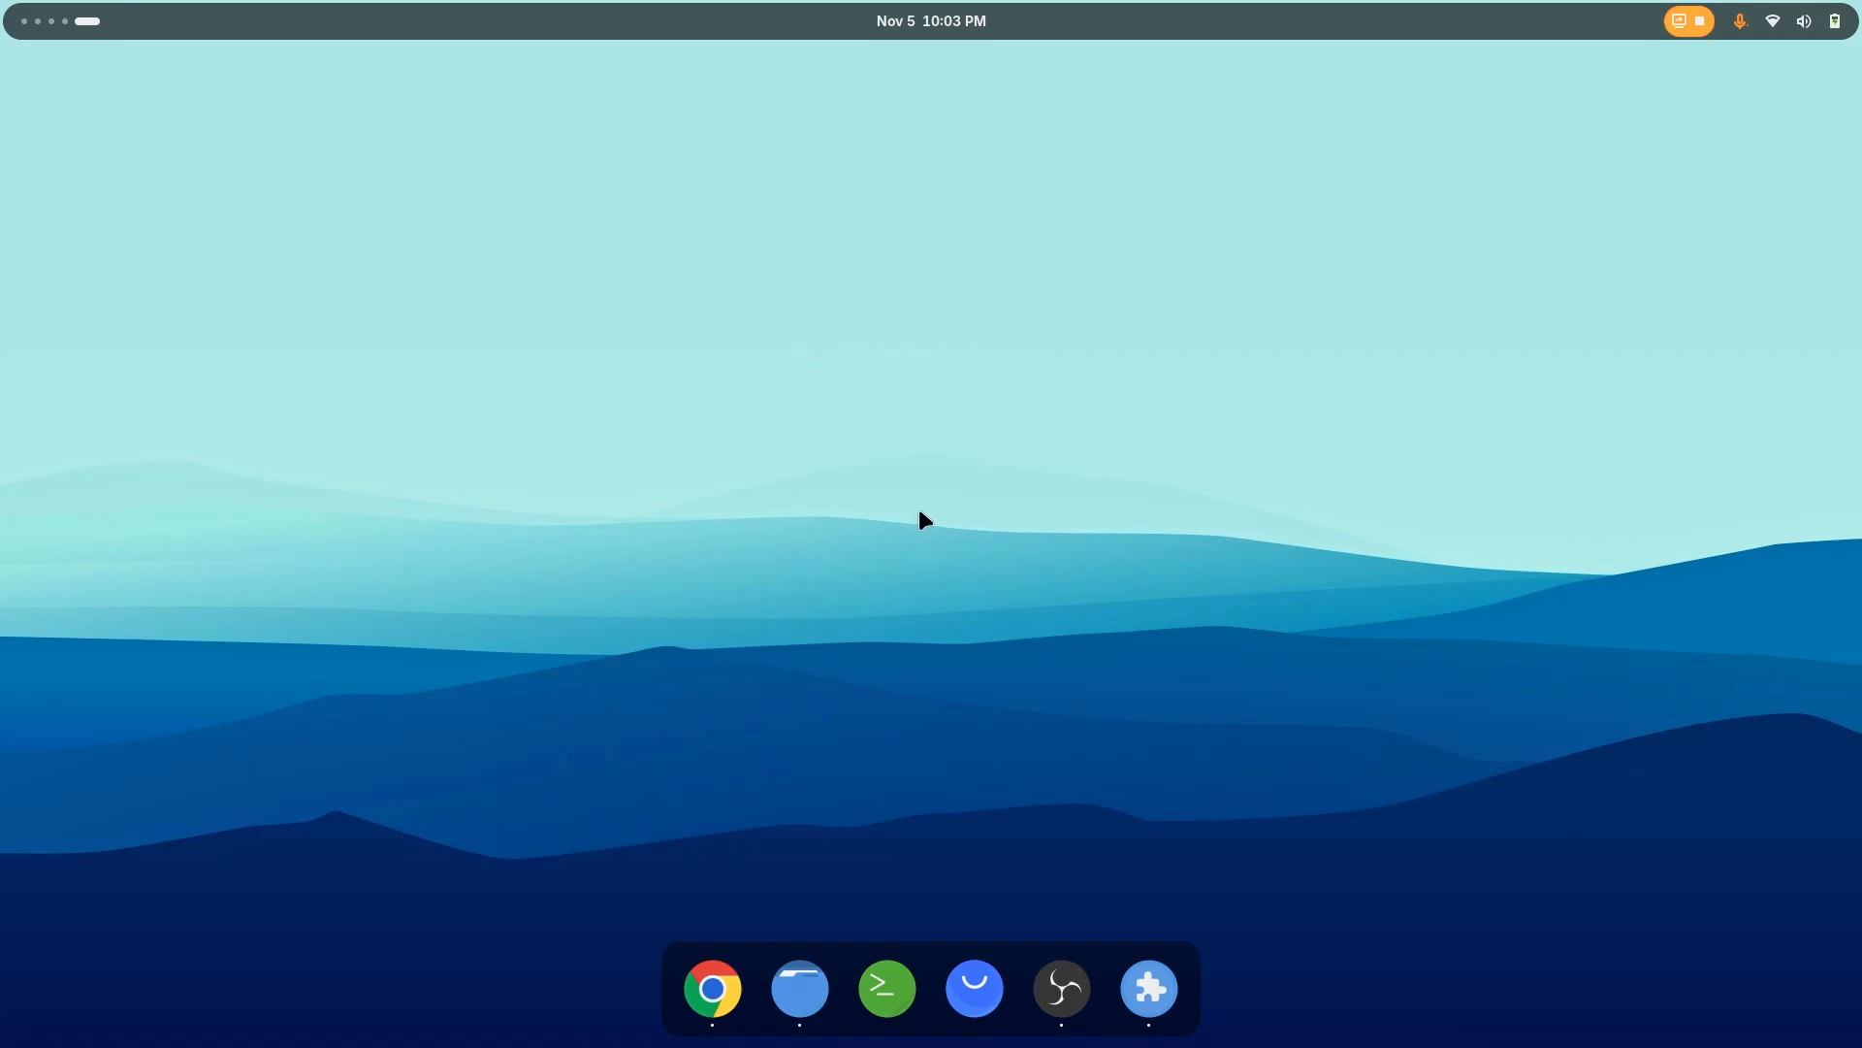
# Set the anime-crescent-moon-over-forest image as the desktop background and view it on the empty workspace
pyautogui.hotkey('ctrl', 'alt', 'Left')
pyautogui.rightClick(818, 392)
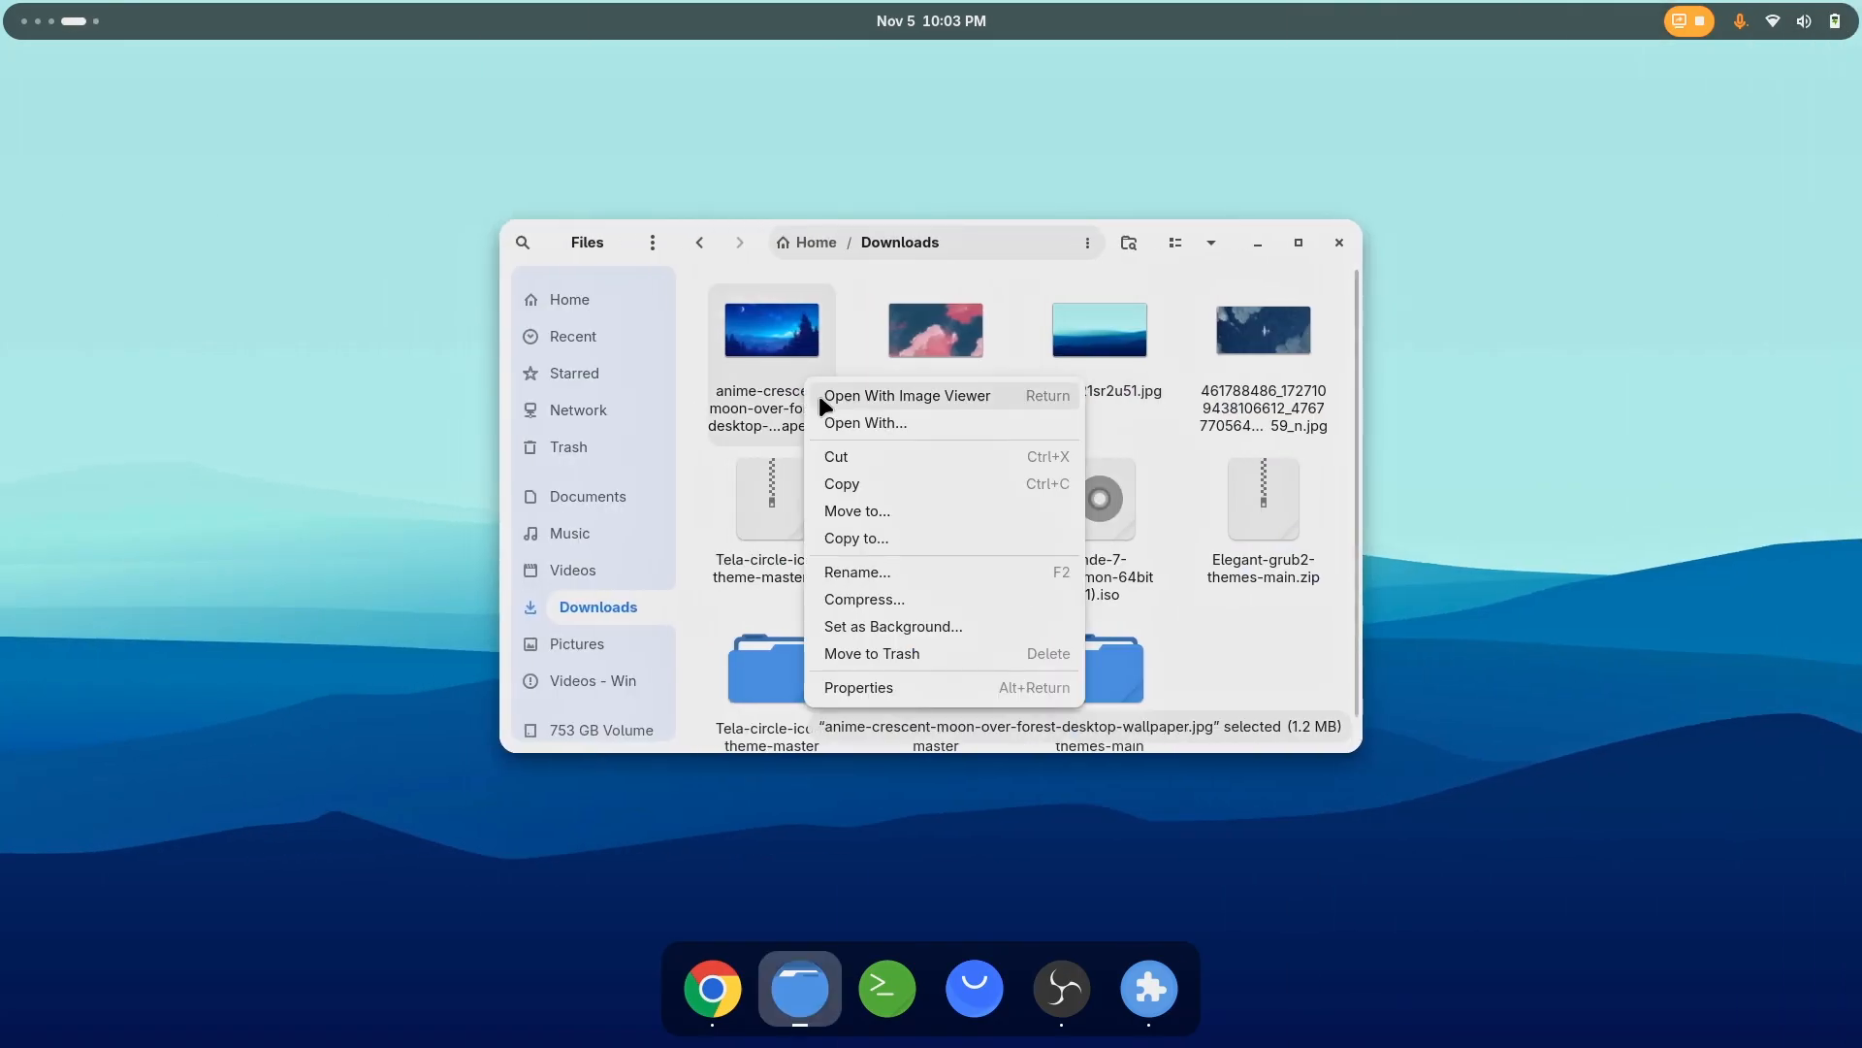
pyautogui.click(897, 629)
pyautogui.click(1094, 355)
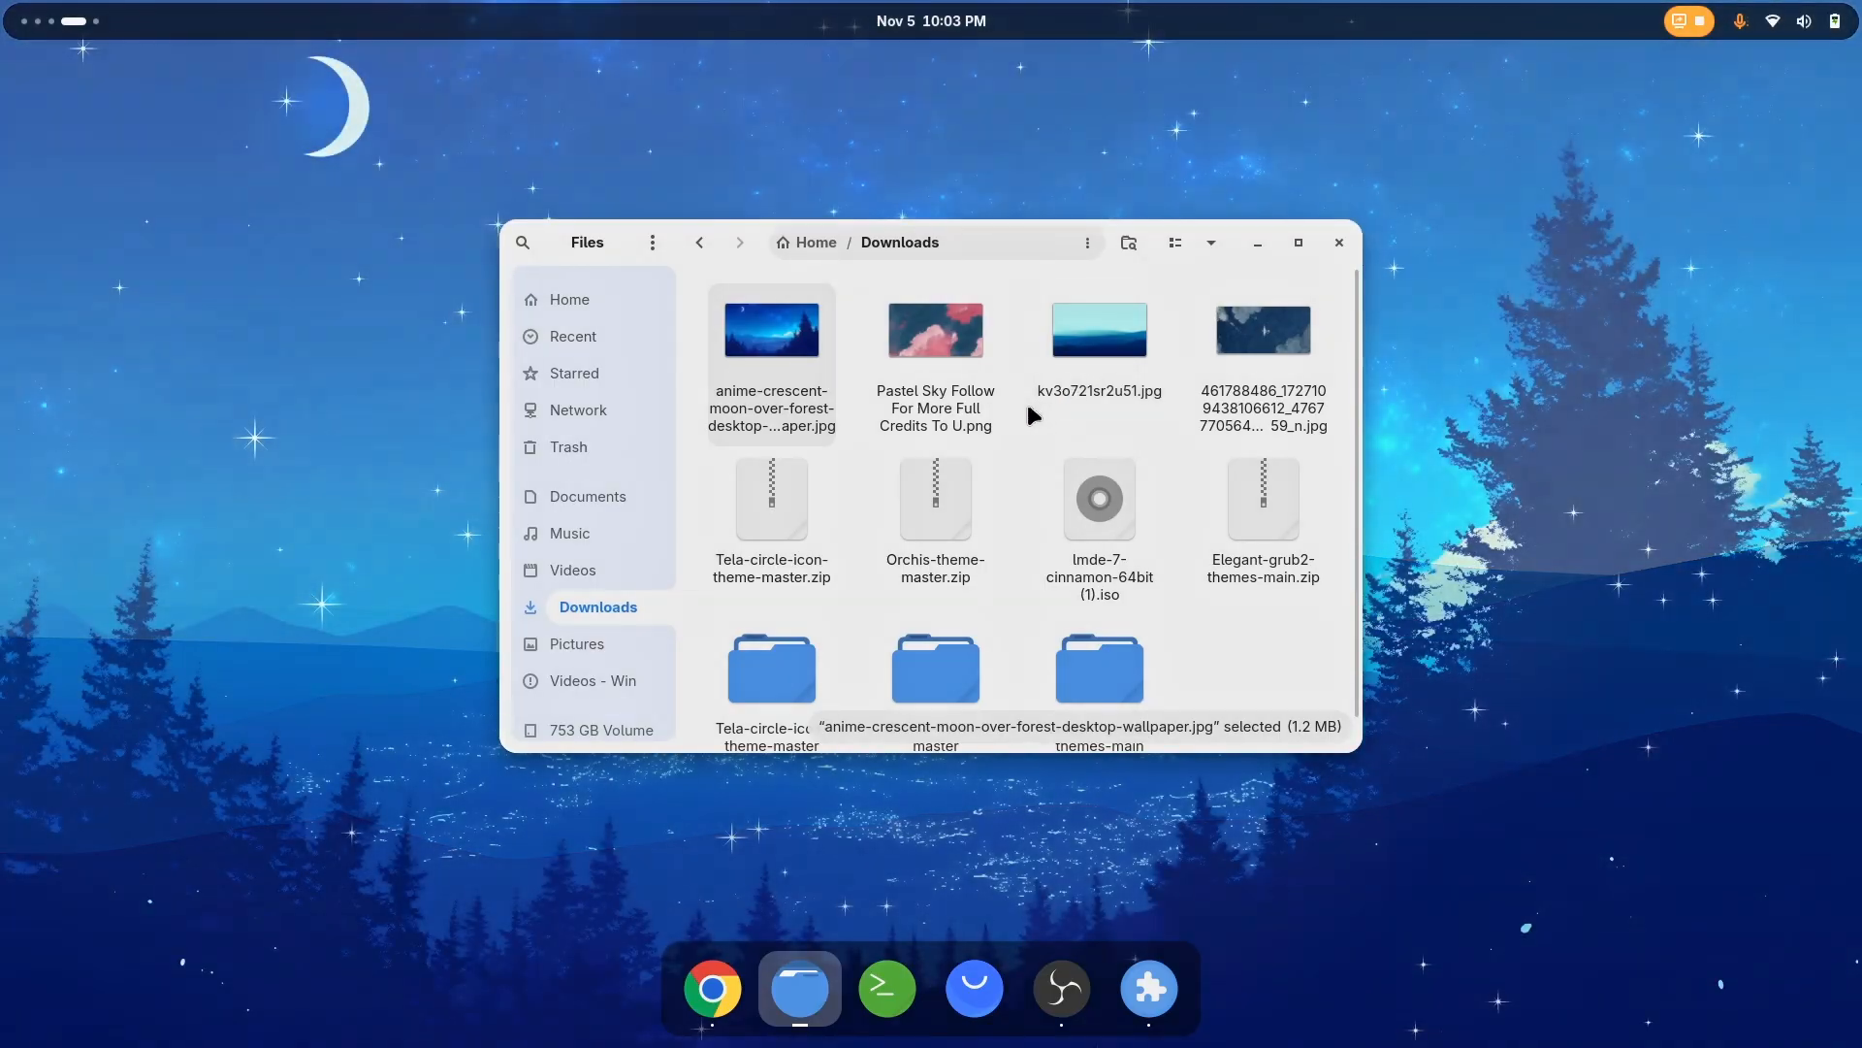
pyautogui.hotkey('ctrl', 'alt', 'Right')
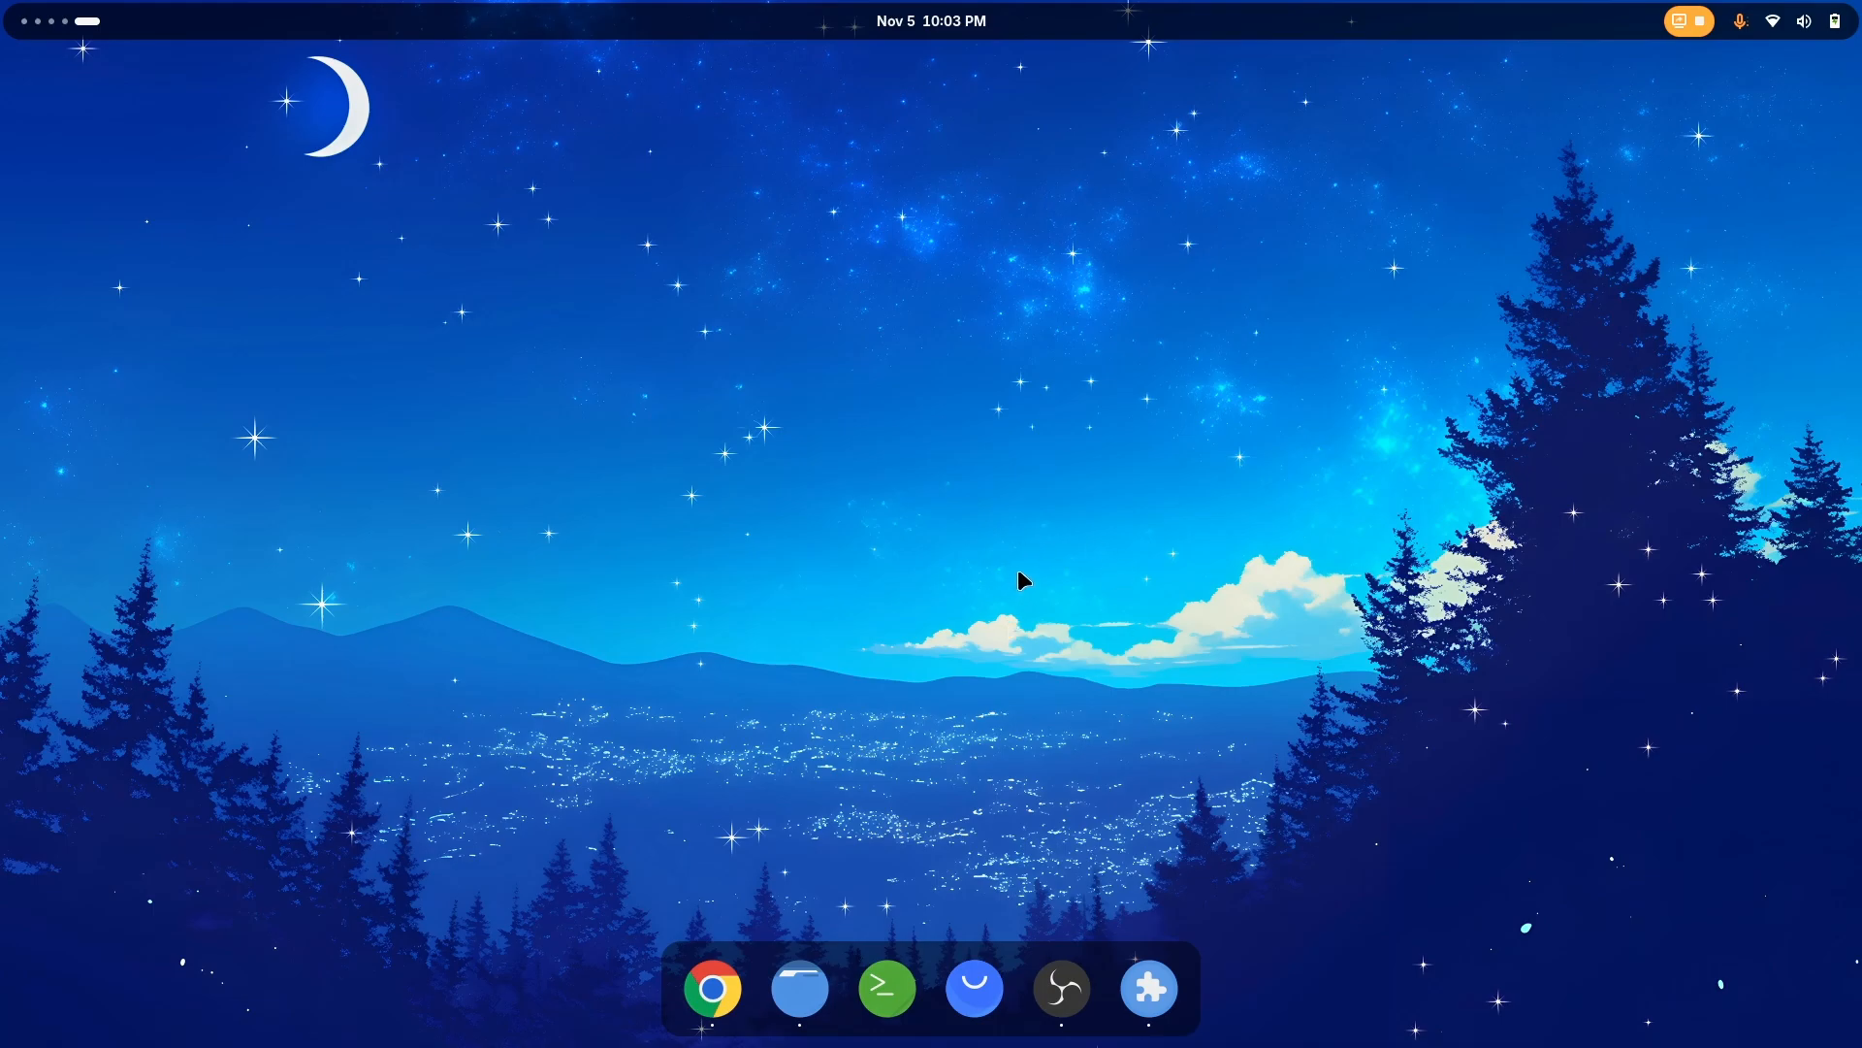
# Switch the desktop background back to the Pastel Sky image and view it on the empty workspace
pyautogui.hotkey('ctrl', 'alt', 'Left')
pyautogui.rightClick(962, 341)
pyautogui.click(1010, 598)
pyautogui.click(1118, 357)
pyautogui.hotkey('ctrl', 'alt', 'Right')
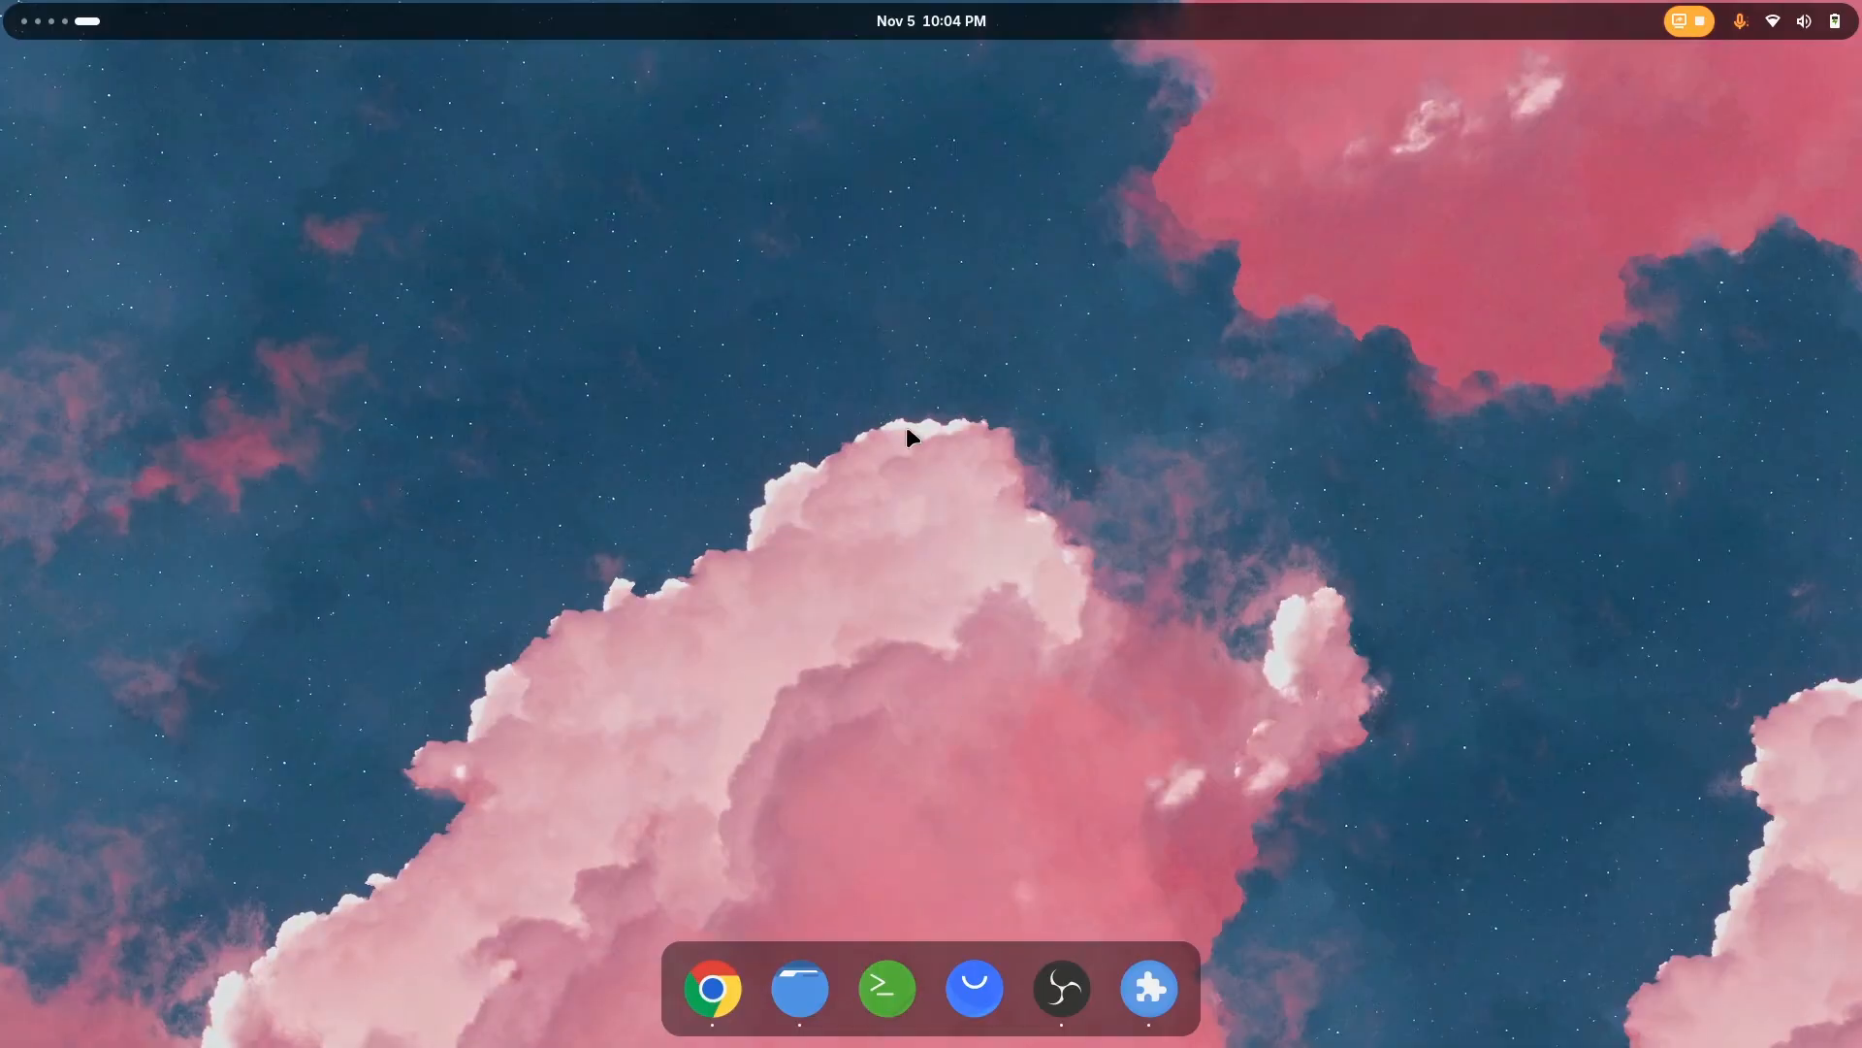
# Set the airplane image from Downloads as the desktop background and close Files
pyautogui.hotkey('ctrl', 'alt', 'Left')
pyautogui.click(1099, 339)
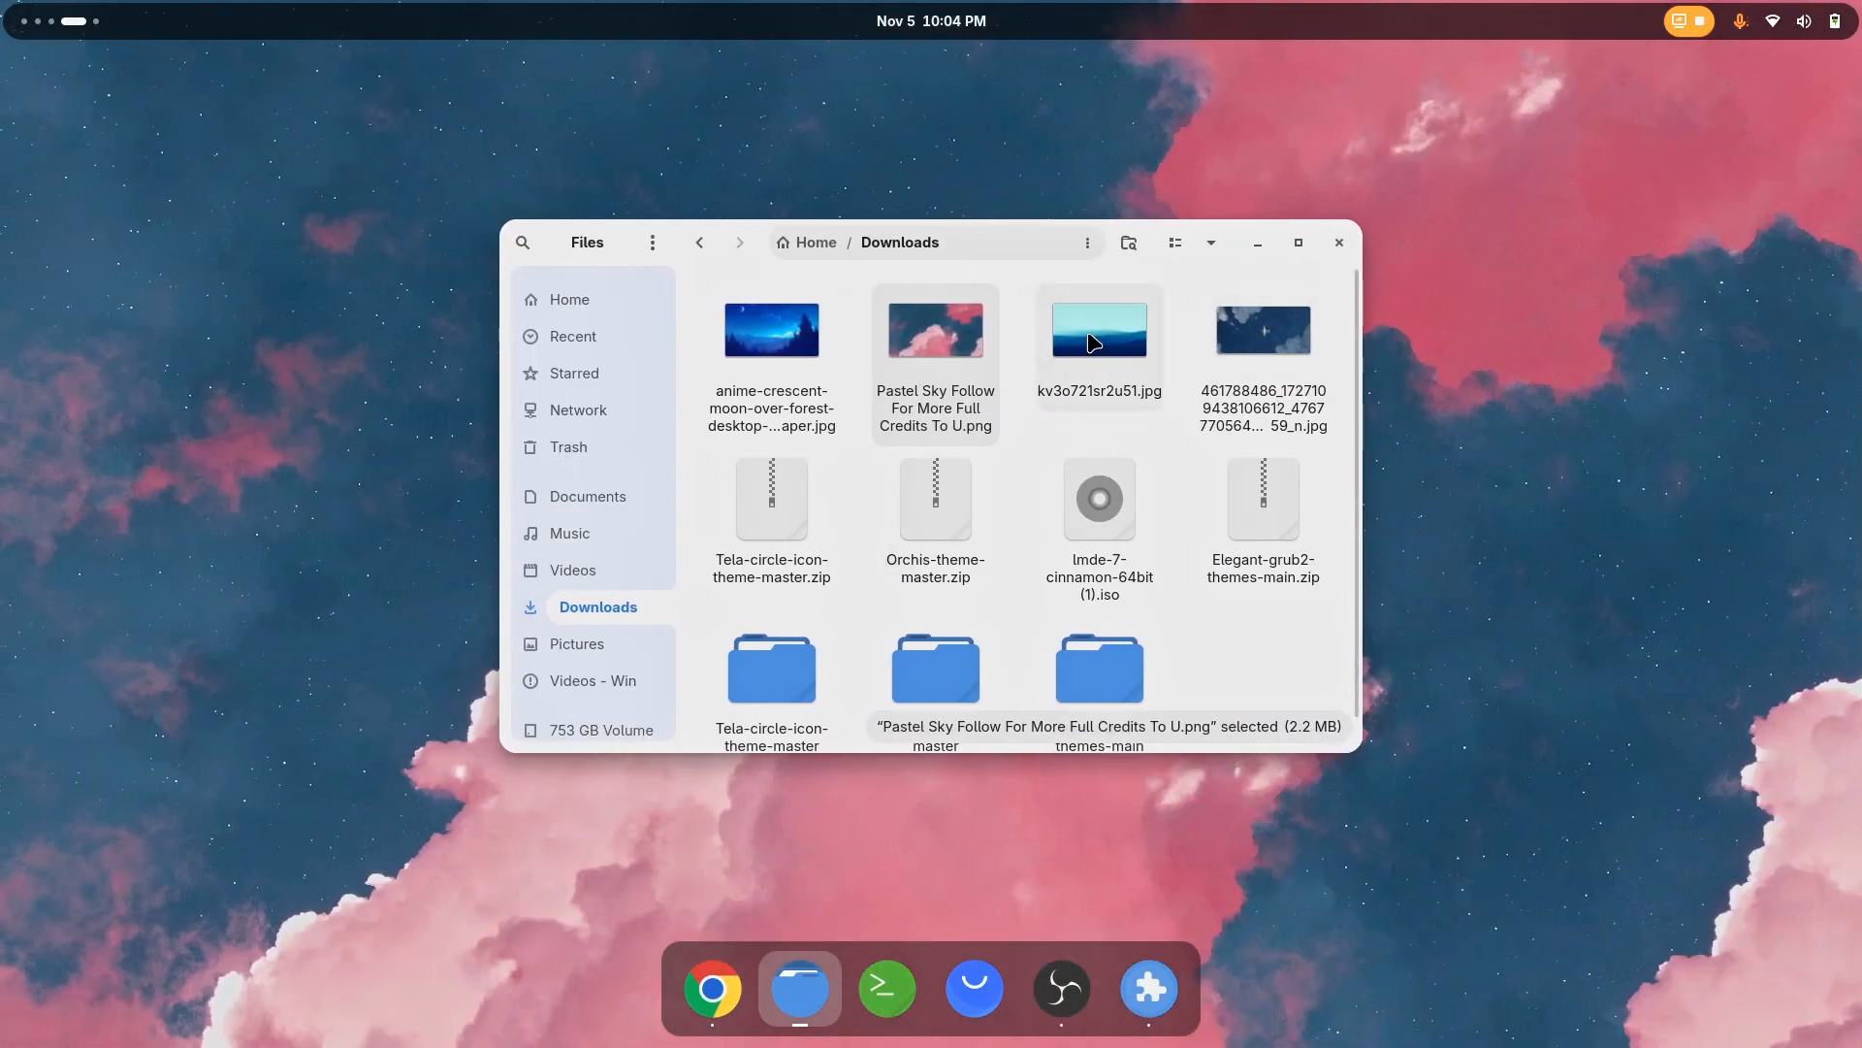
pyautogui.keyDown('ctrl'); pyautogui.click(772, 358); pyautogui.keyUp('ctrl')
pyautogui.keyDown('ctrl'); pyautogui.click(1214, 378); pyautogui.keyUp('ctrl')
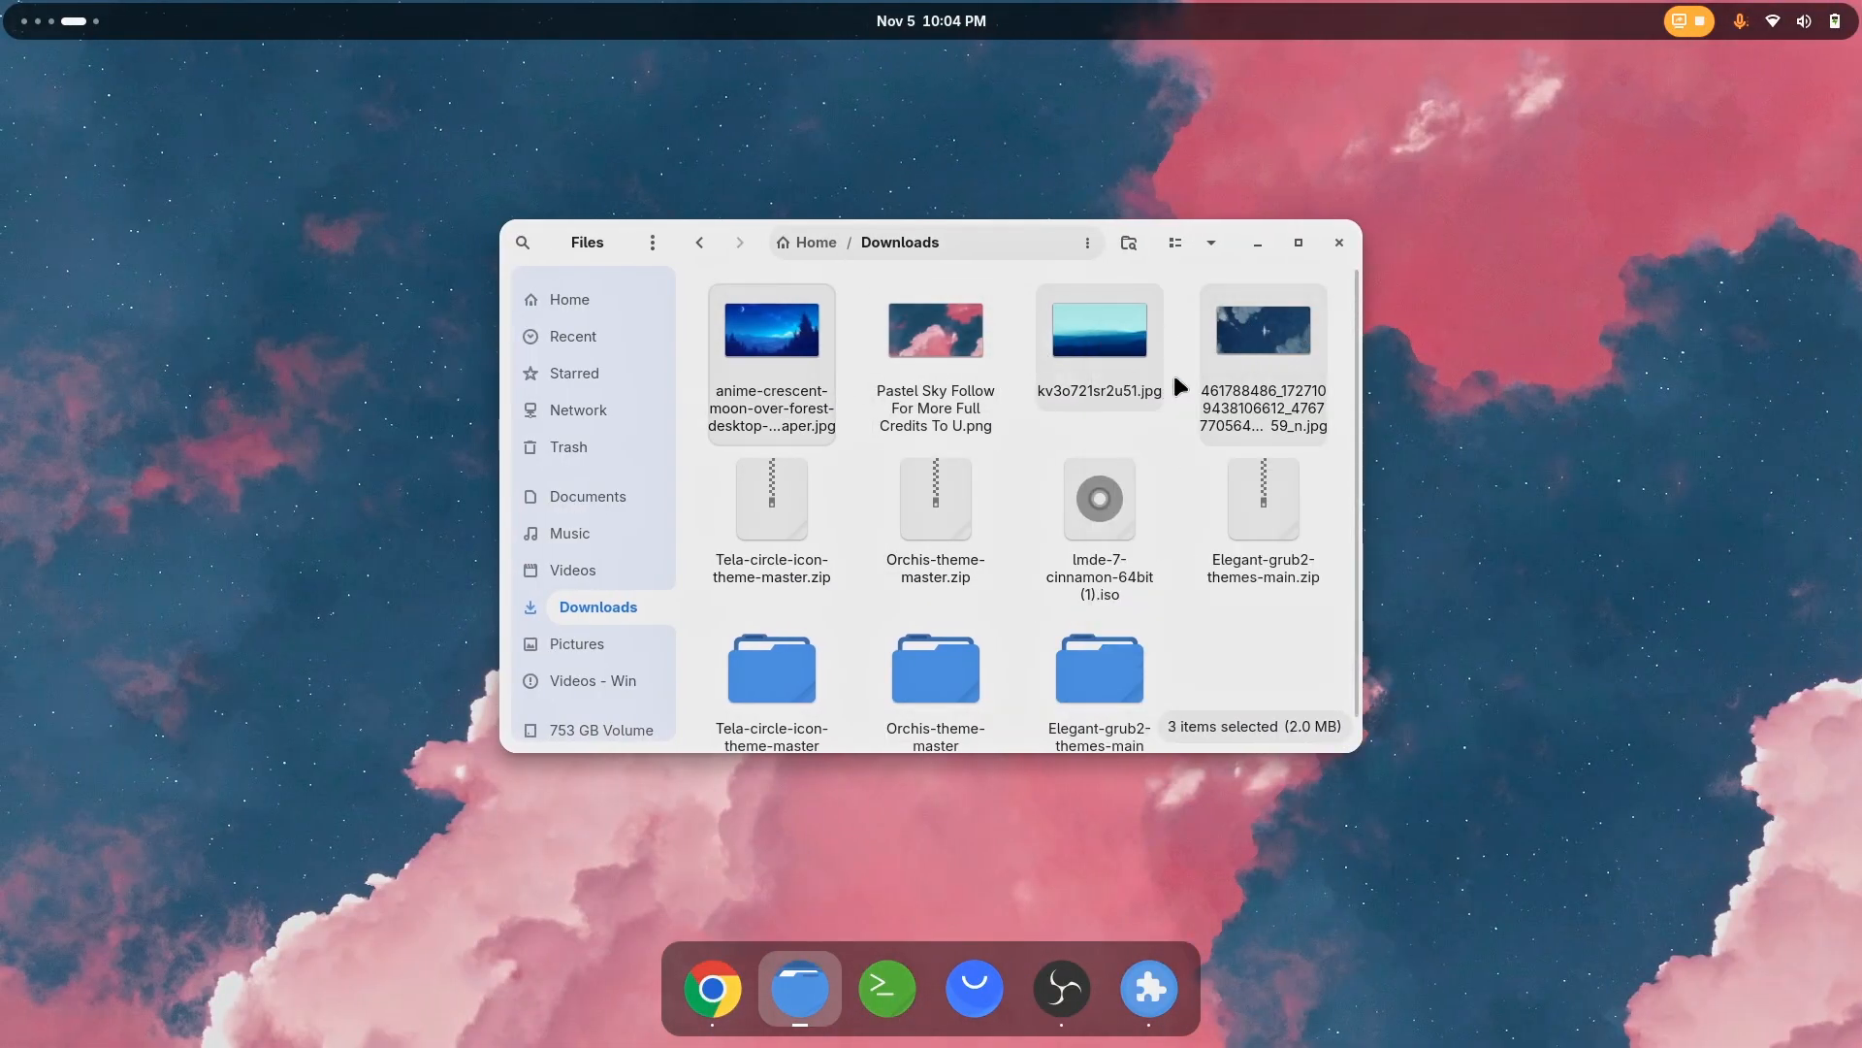
pyautogui.click(1257, 367)
pyautogui.rightClick(1277, 364)
pyautogui.click(1331, 602)
pyautogui.click(1340, 242)
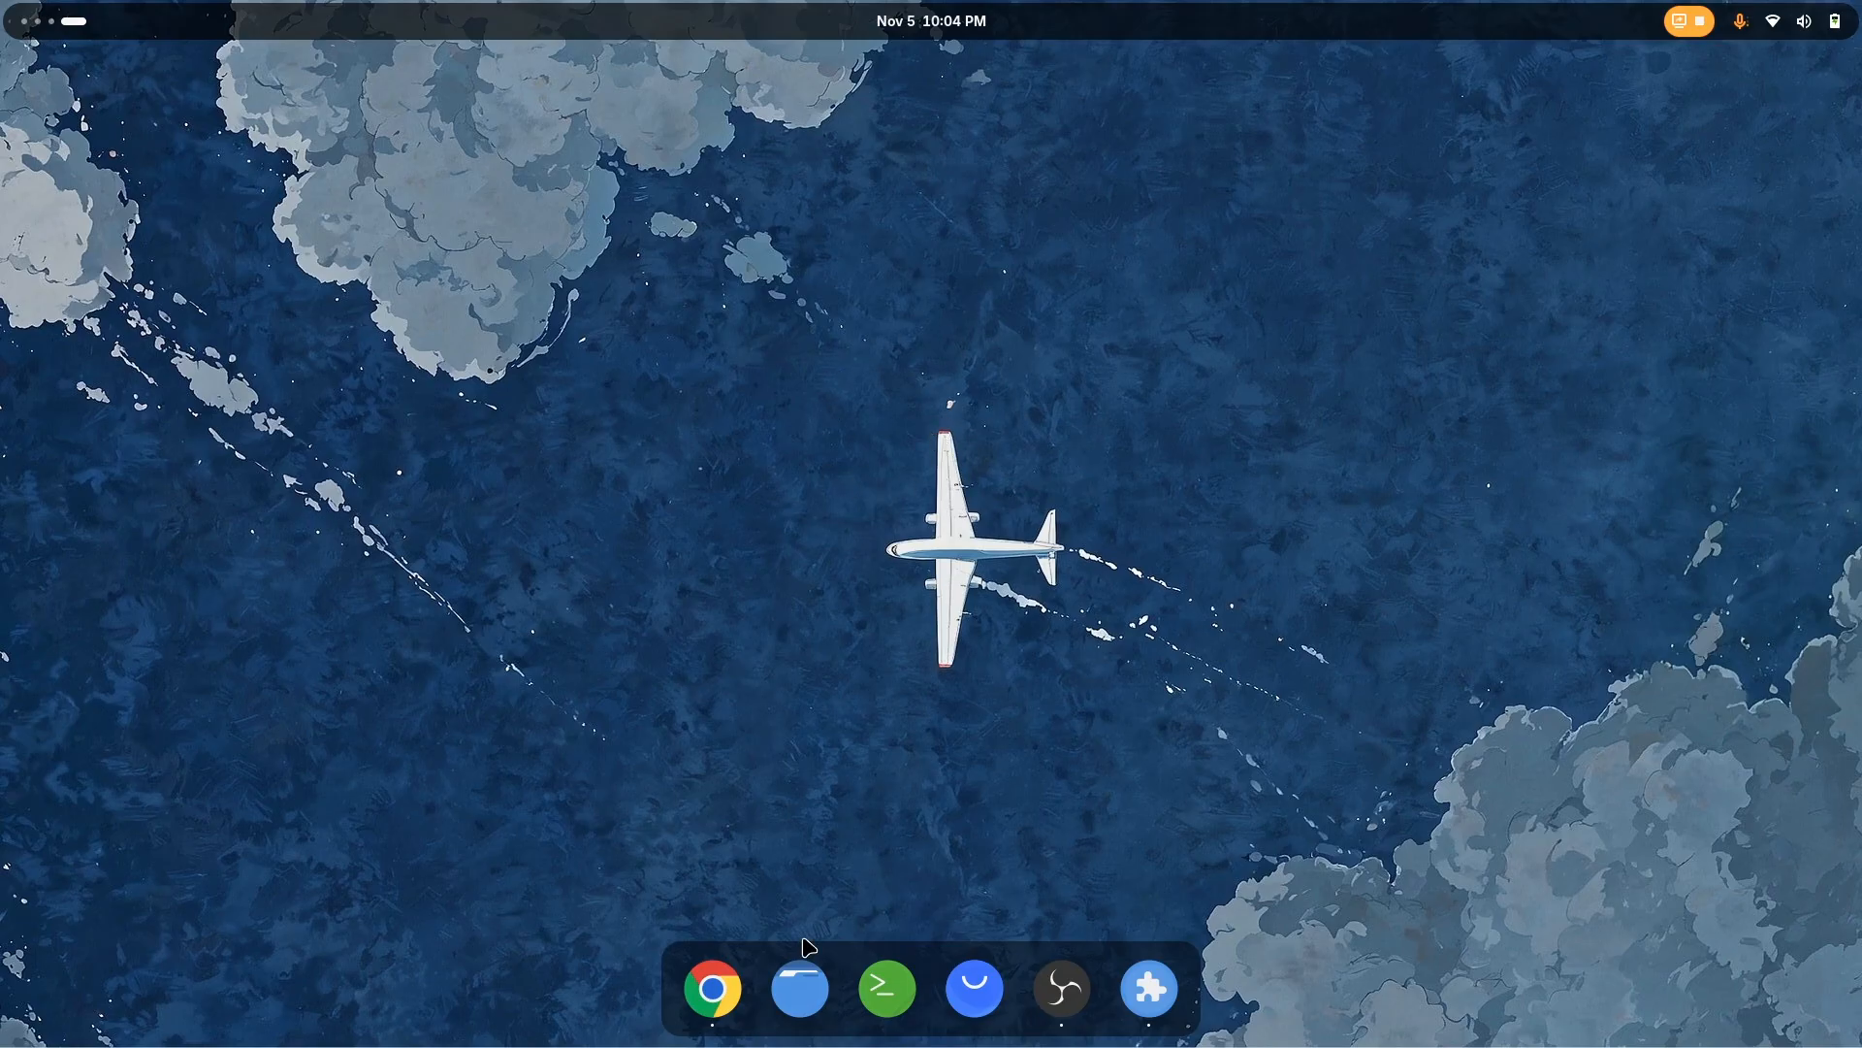
# Reopen Downloads in Files and set the anime-crescent-moon-over-forest image as the desktop background
pyautogui.click(801, 976)
pyautogui.click(629, 612)
pyautogui.rightClick(807, 328)
pyautogui.click(890, 570)
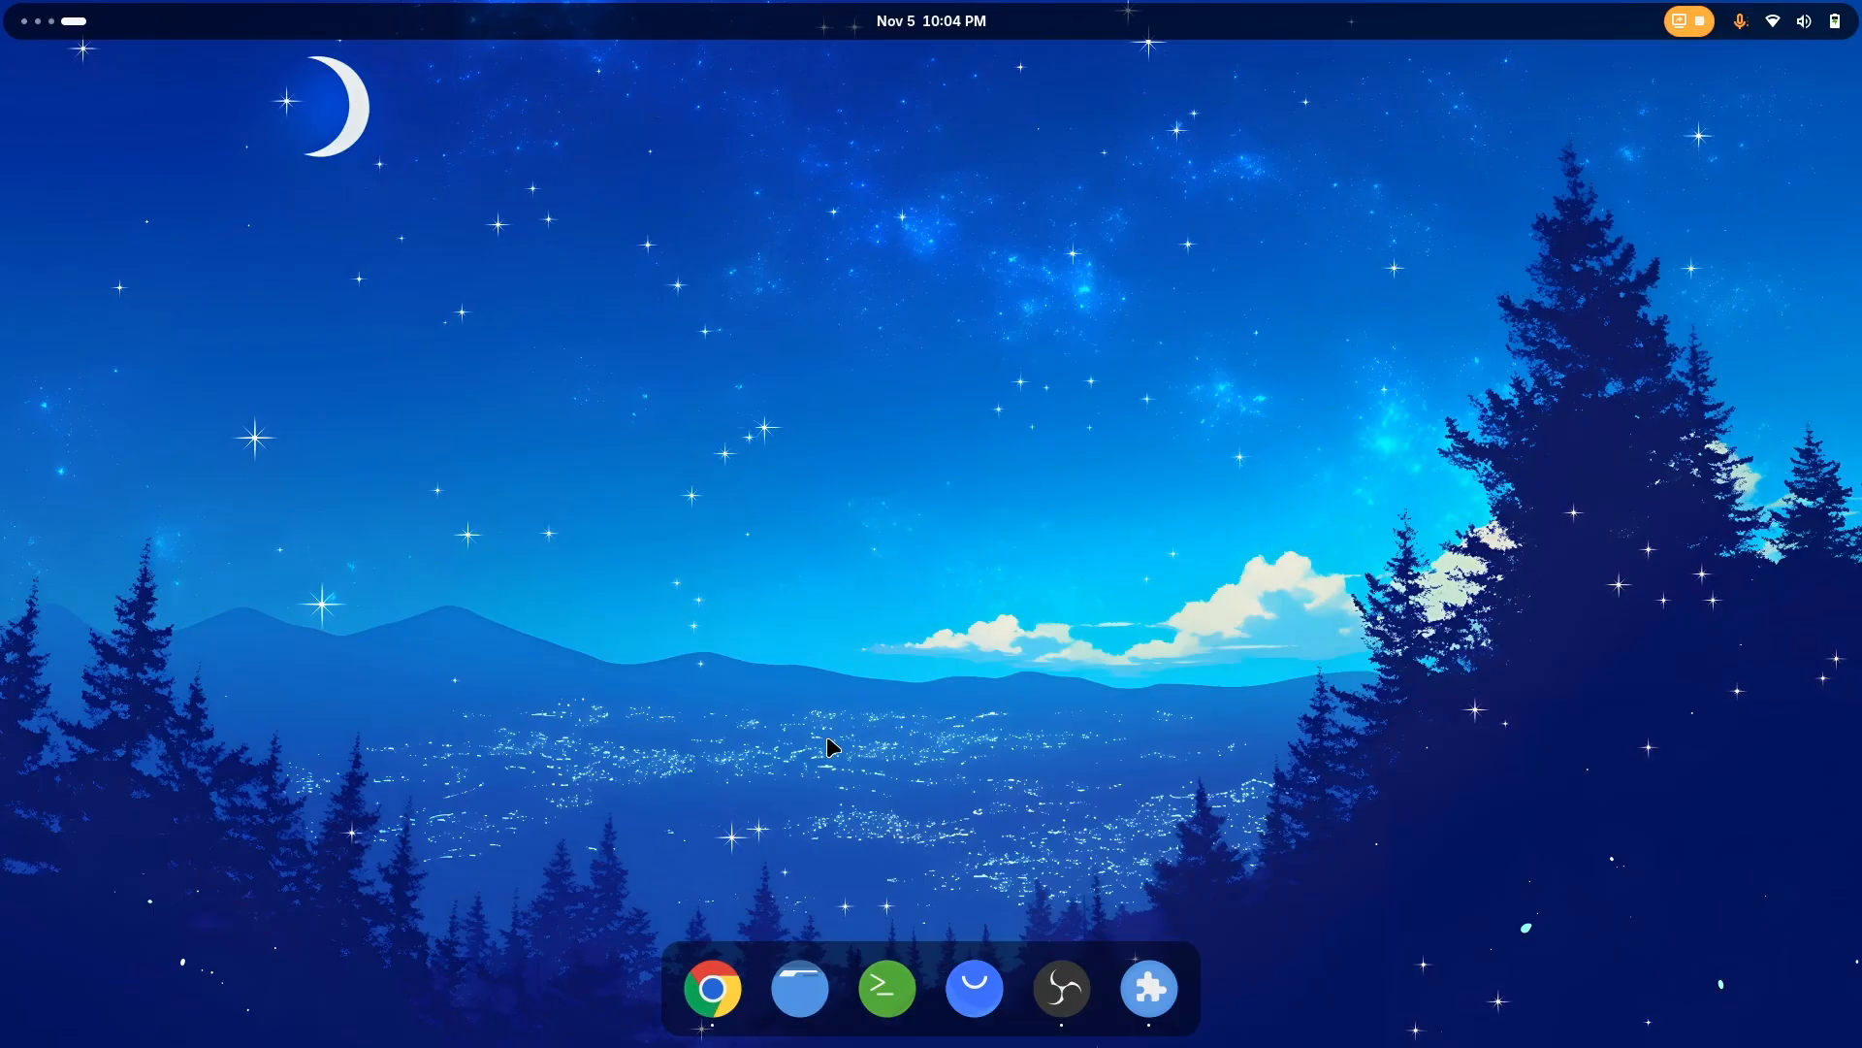
# Reduce the panel thickness in the Dash to Panel settings and view the smaller dock on the empty workspace
pyautogui.hotkey('ctrl', 'alt', 'Left')
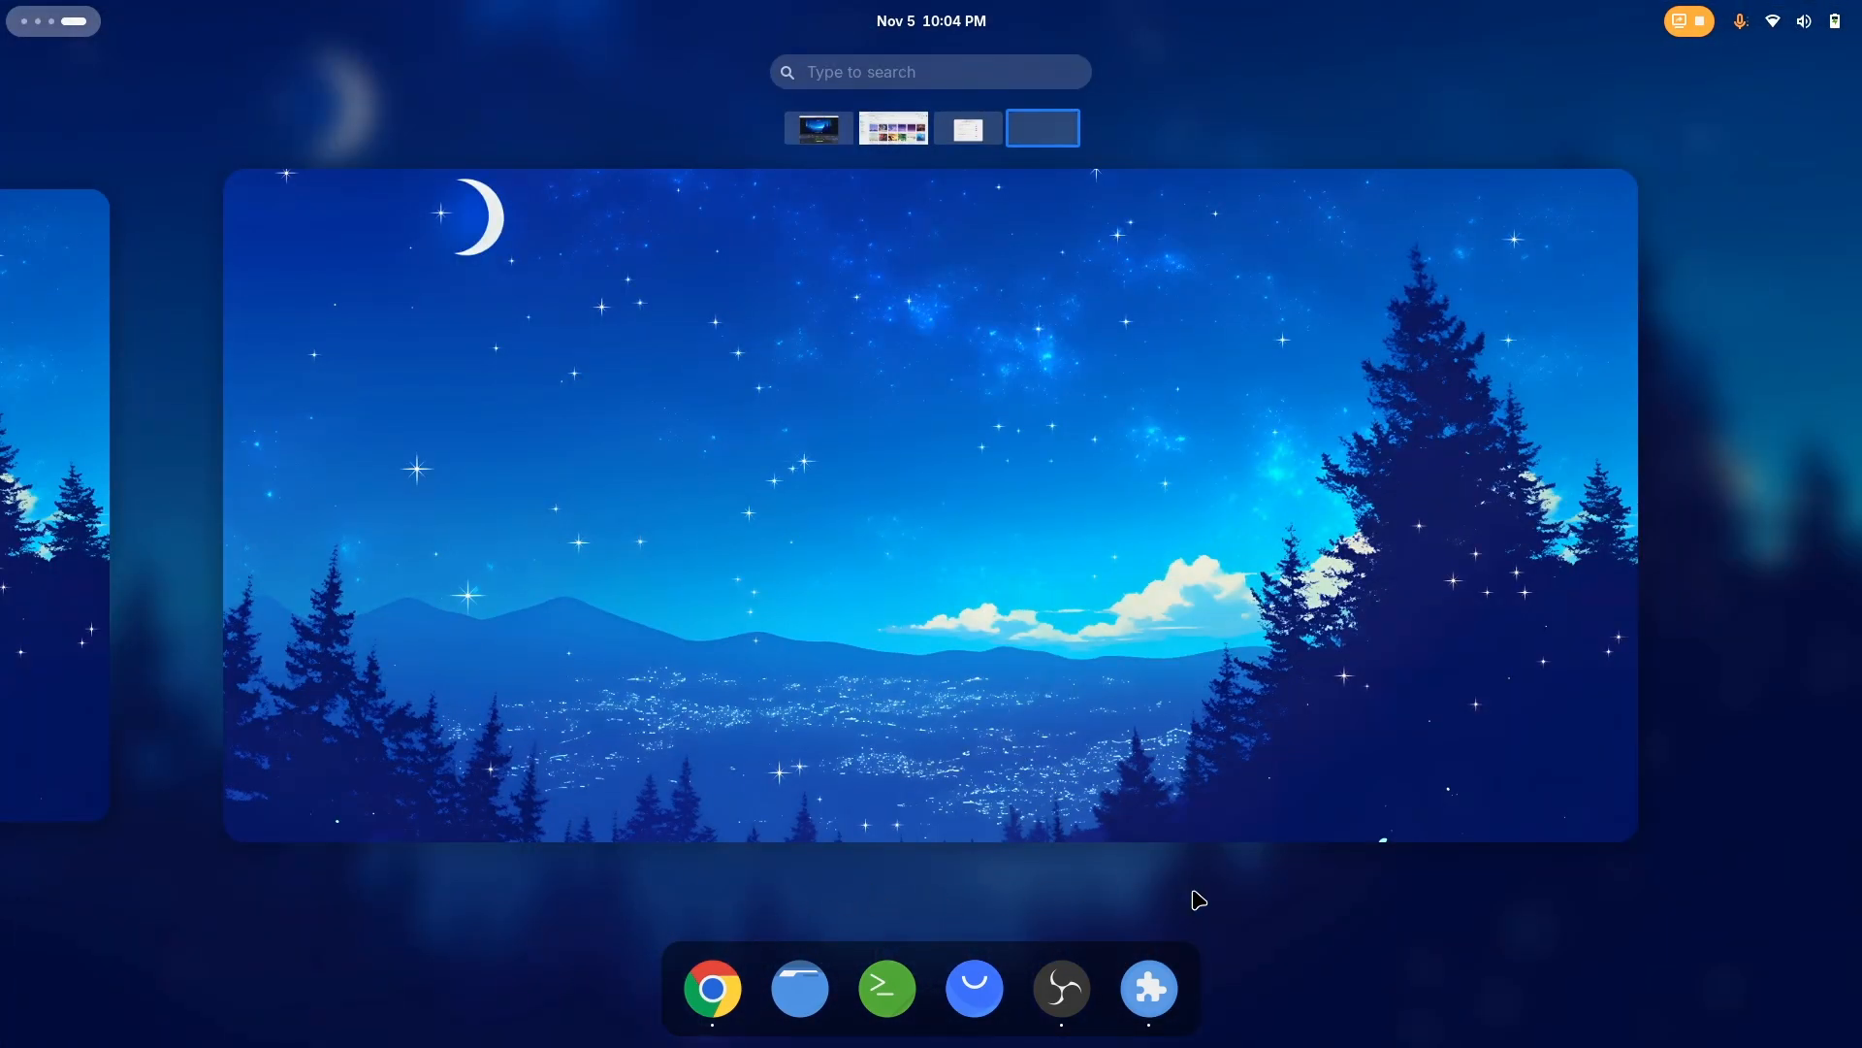
pyautogui.scroll(1, 1162, 660)
pyautogui.click(1114, 585)
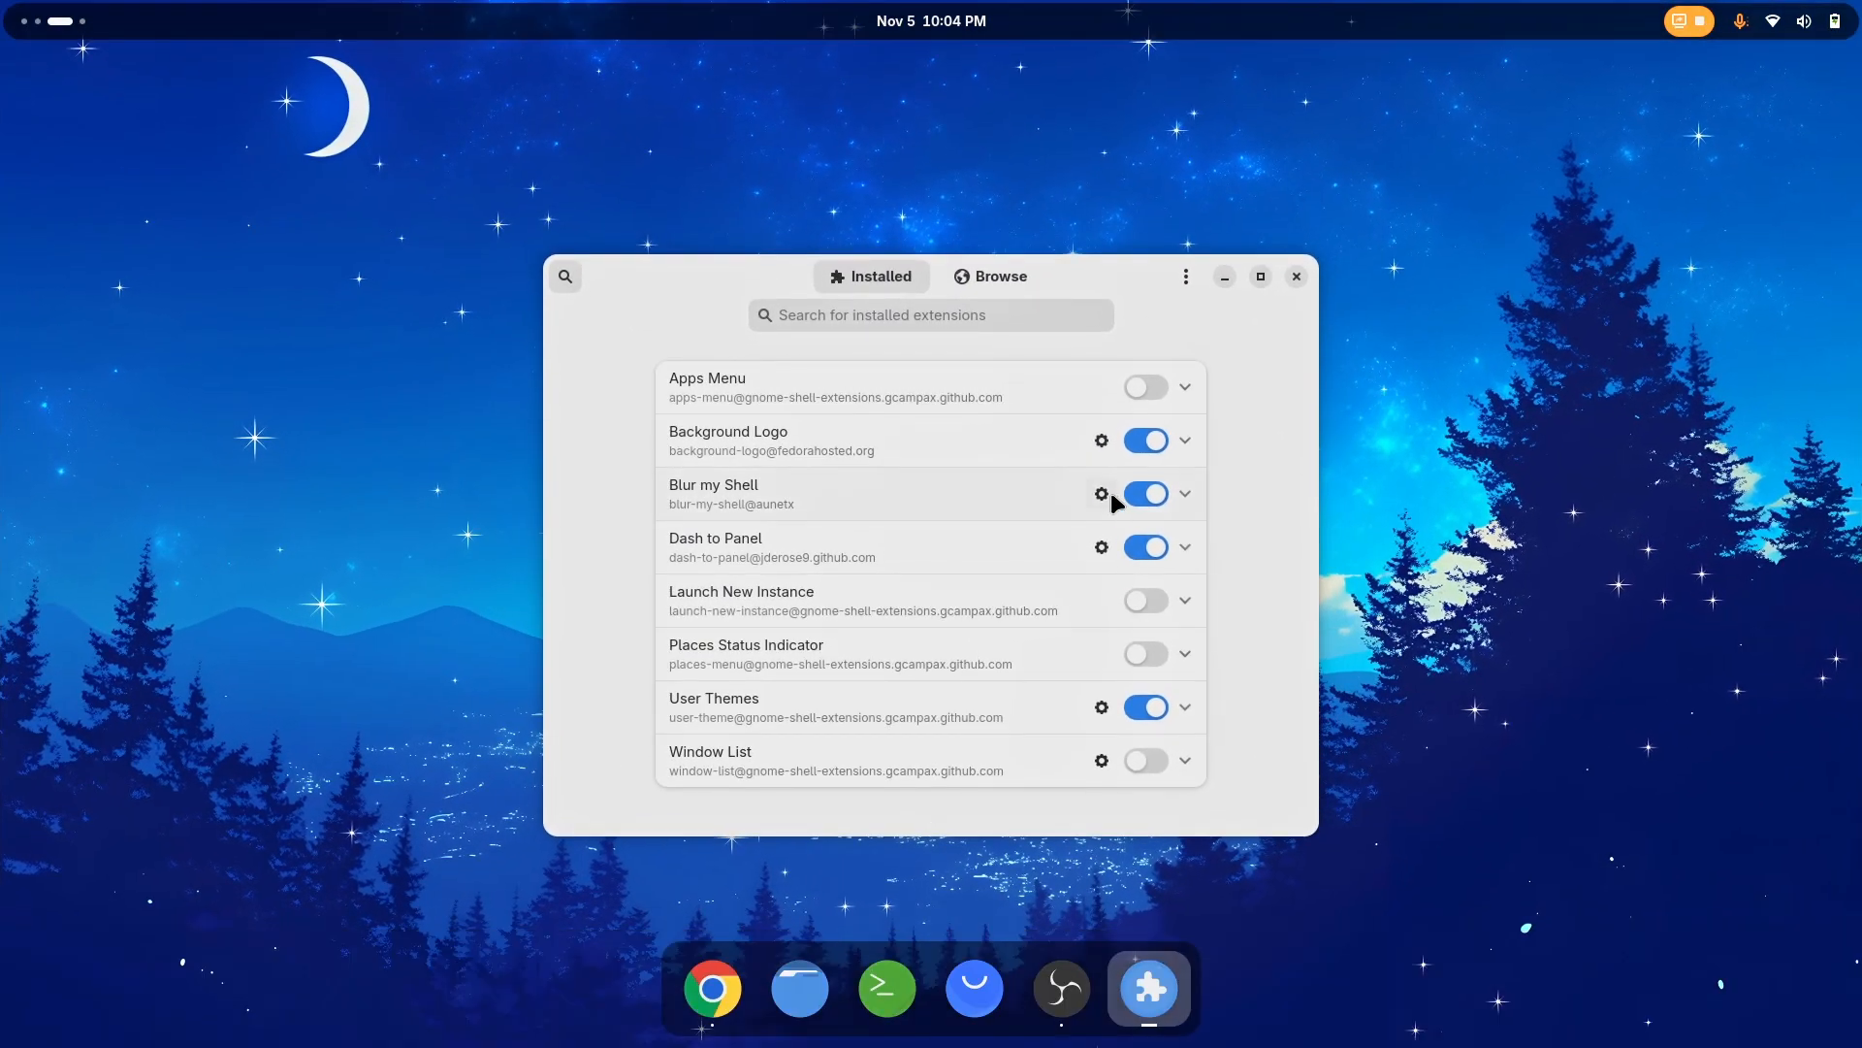
pyautogui.click(1102, 547)
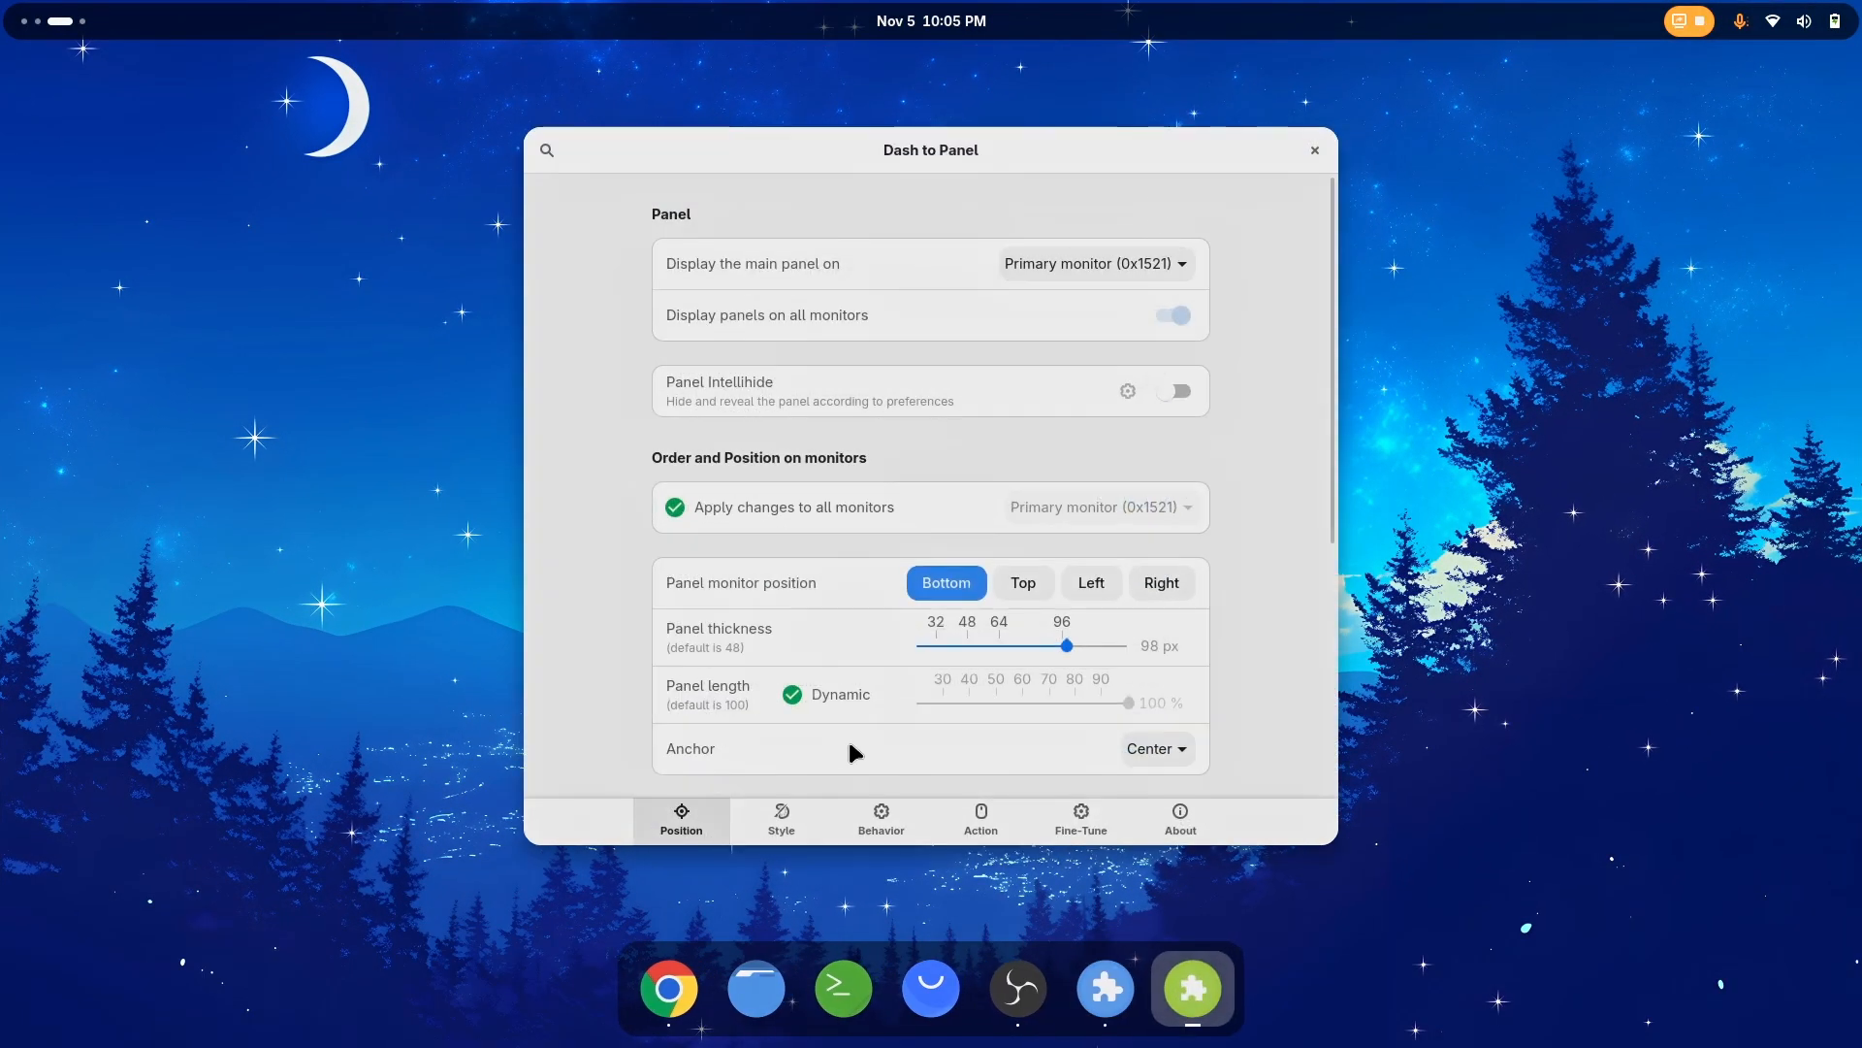
pyautogui.moveTo(1067, 646); pyautogui.dragTo(946, 648)
pyautogui.press('super')
pyautogui.scroll(-1, 973, 619)
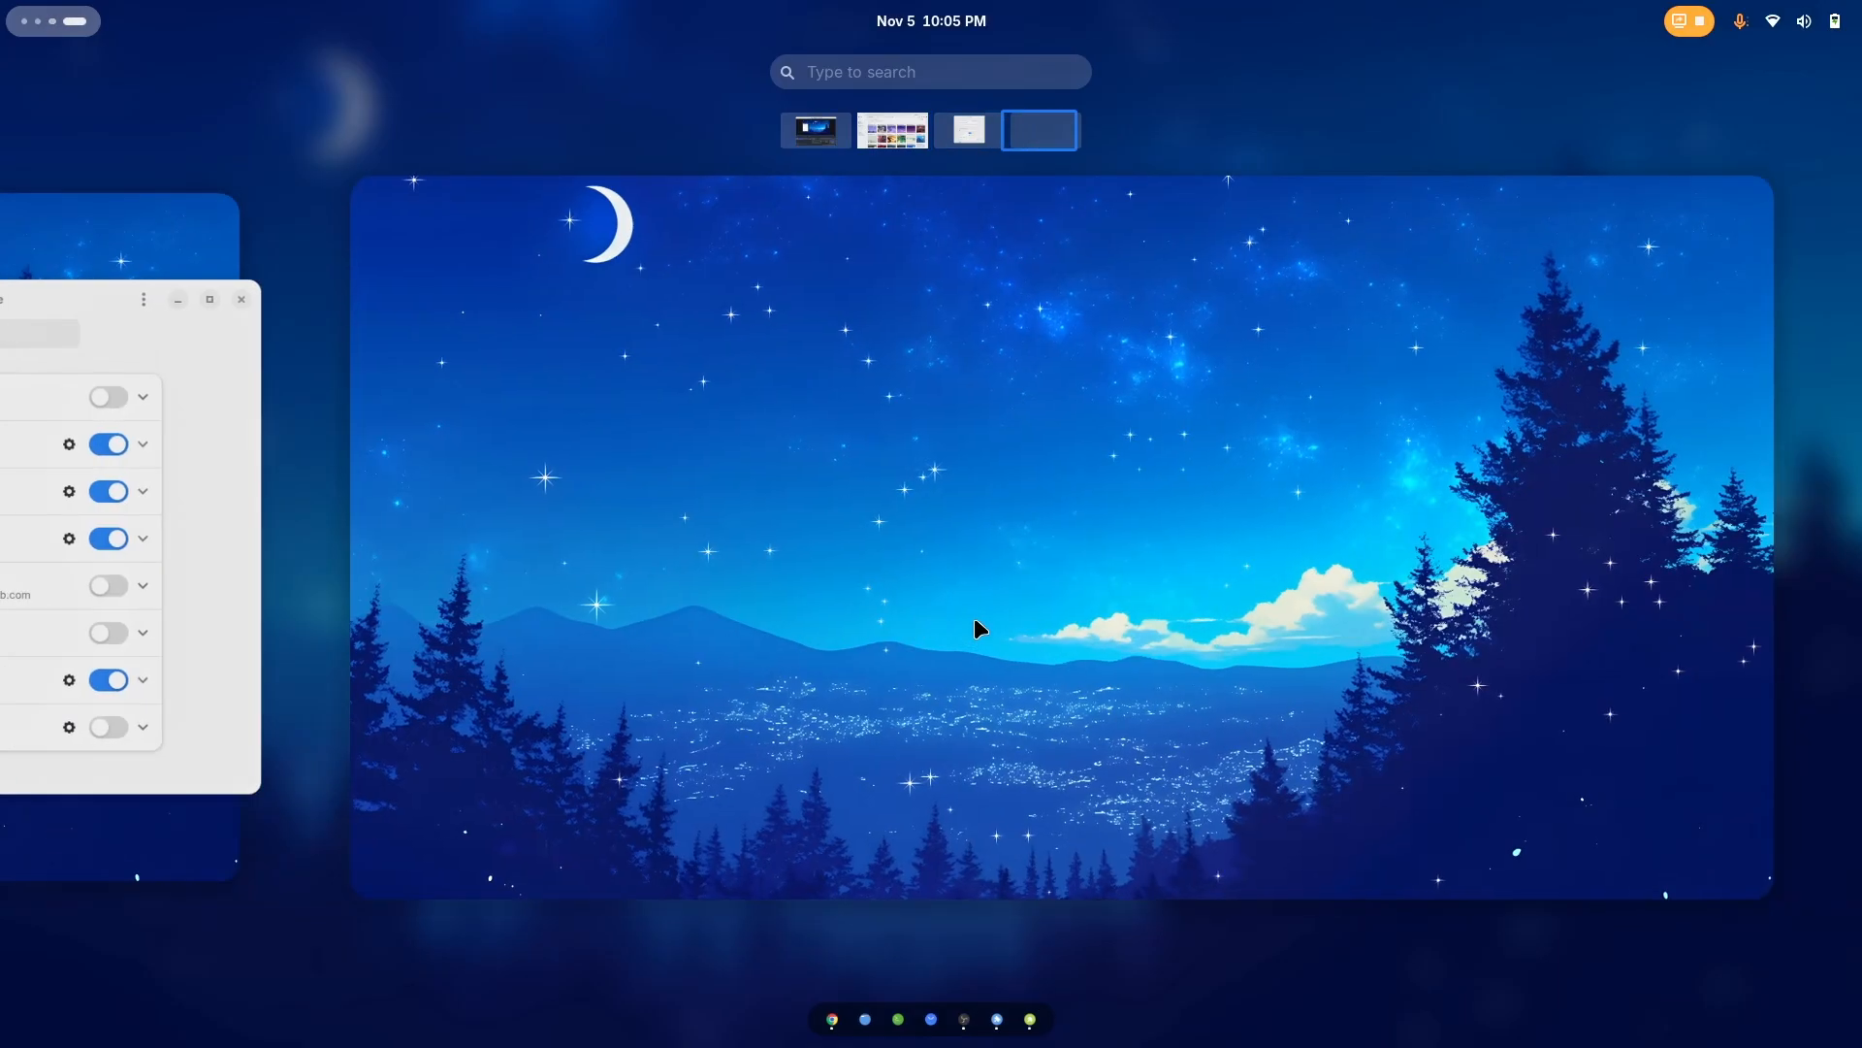
pyautogui.click(974, 625)
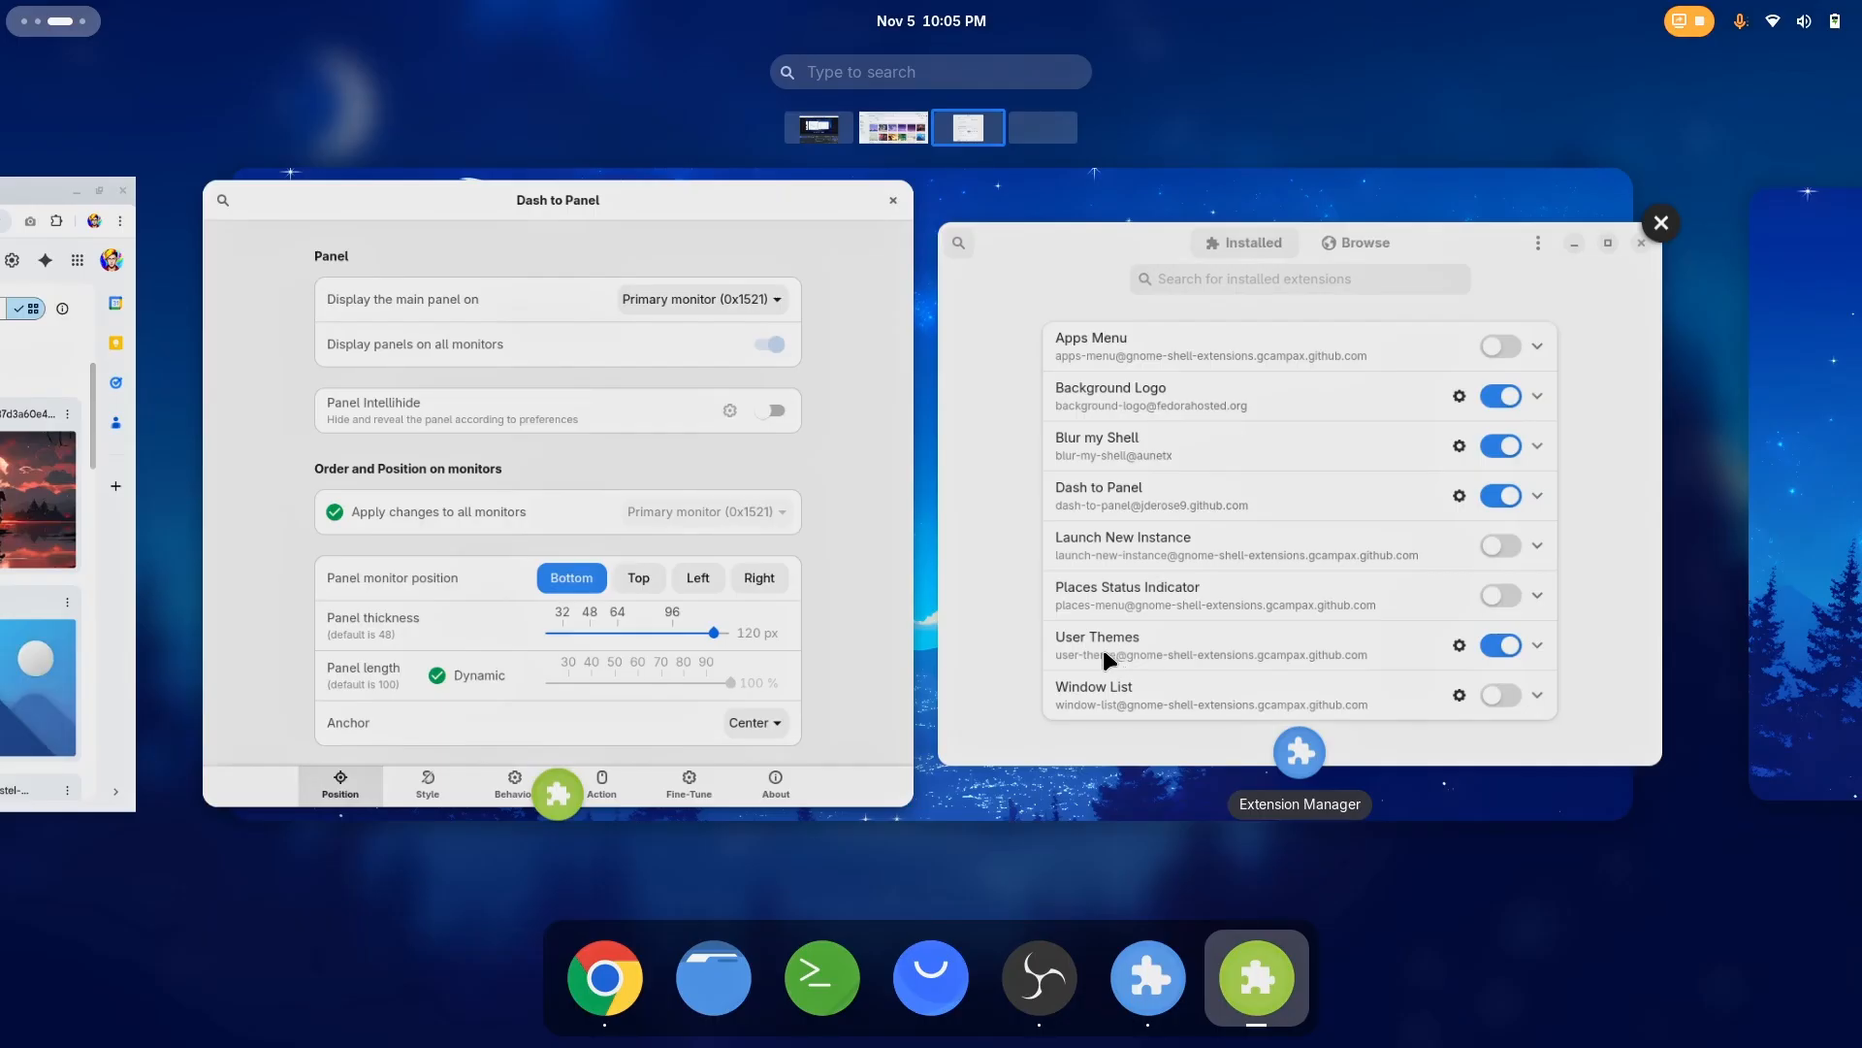
# Return to the Dash to Panel settings, set the panel thickness to 103 px and close the settings
pyautogui.click(1101, 644)
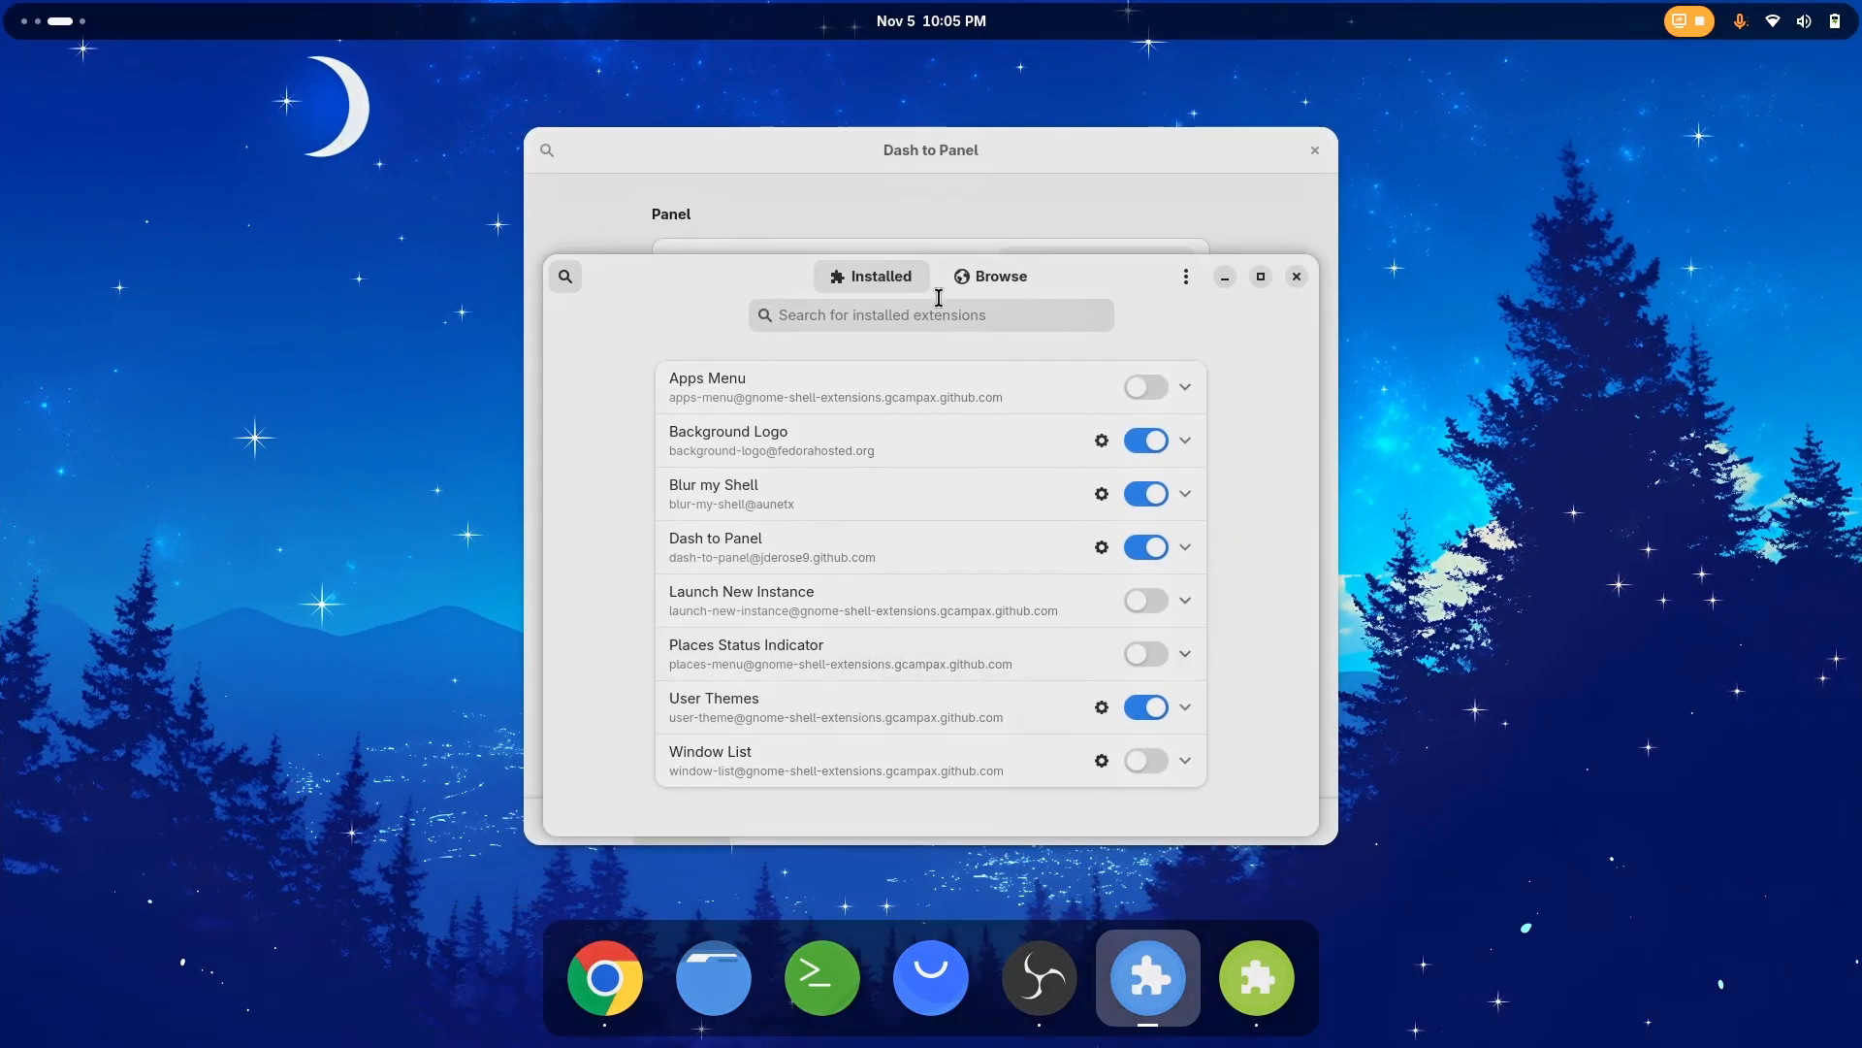
pyautogui.click(946, 148)
pyautogui.moveTo(3, 5)
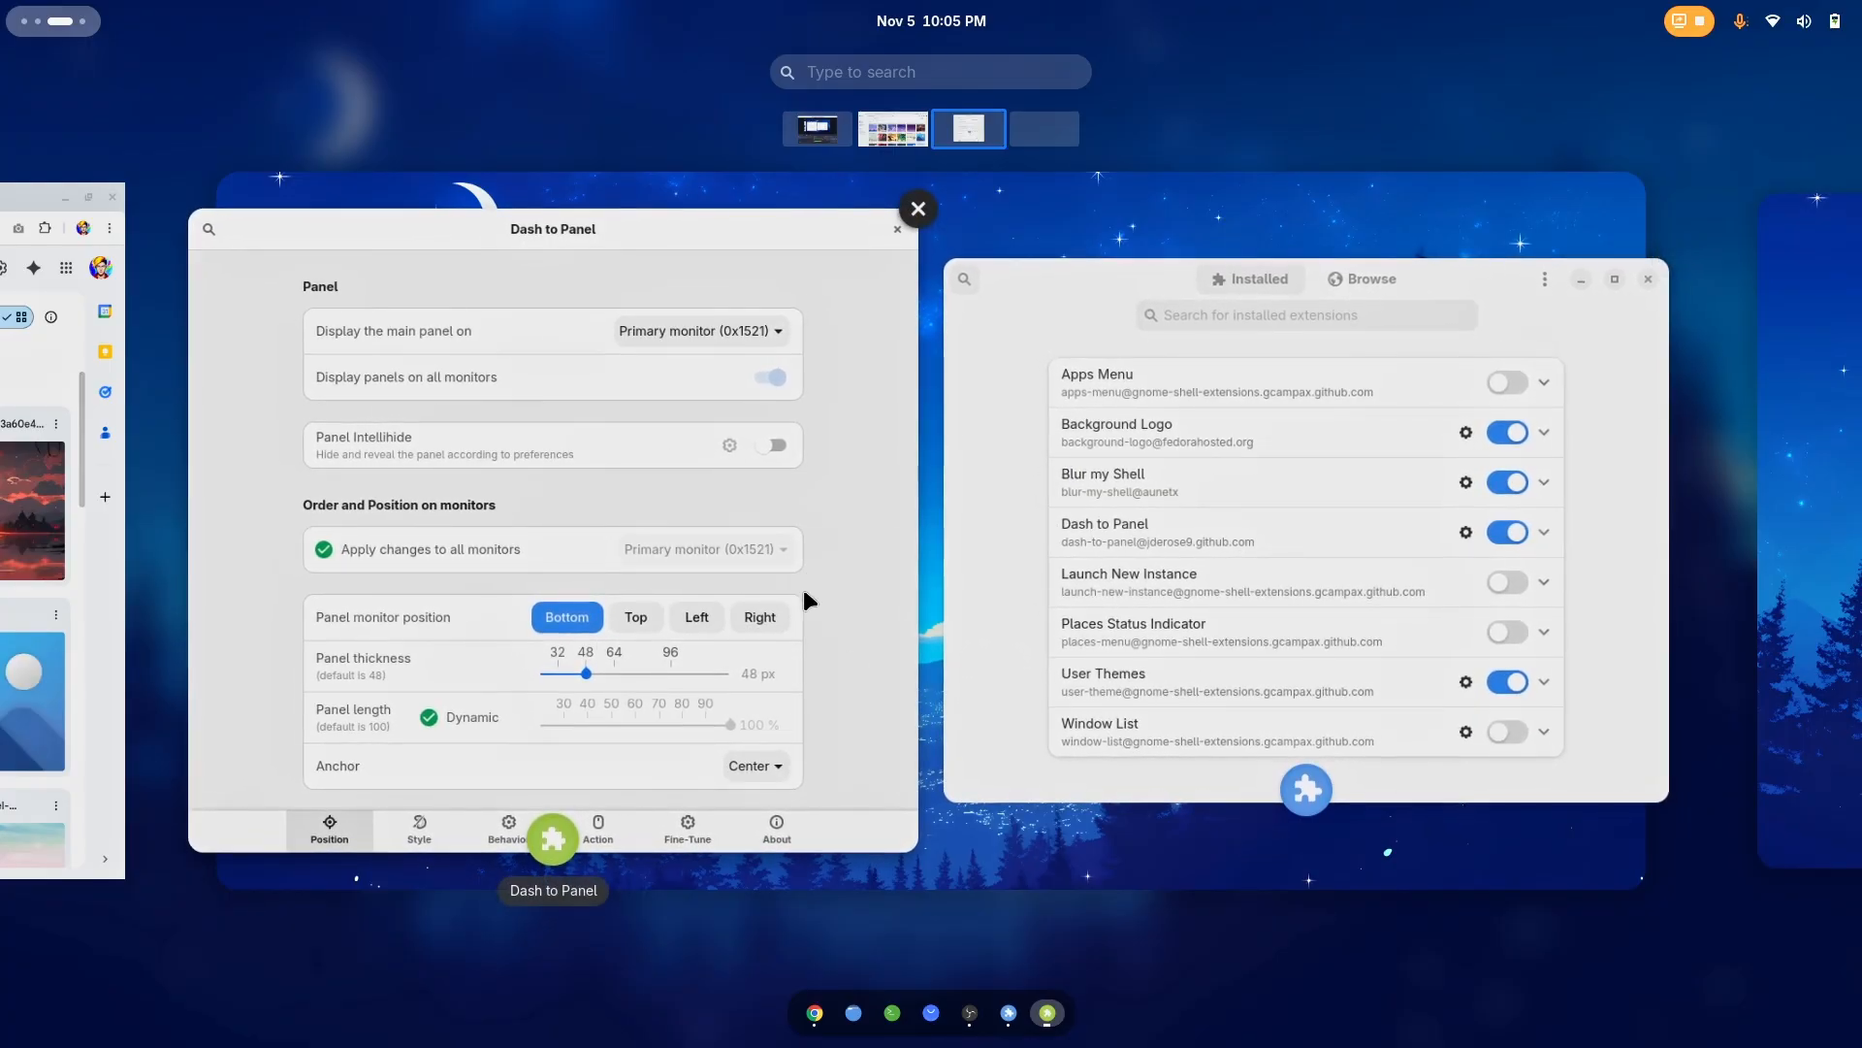
pyautogui.click(797, 619)
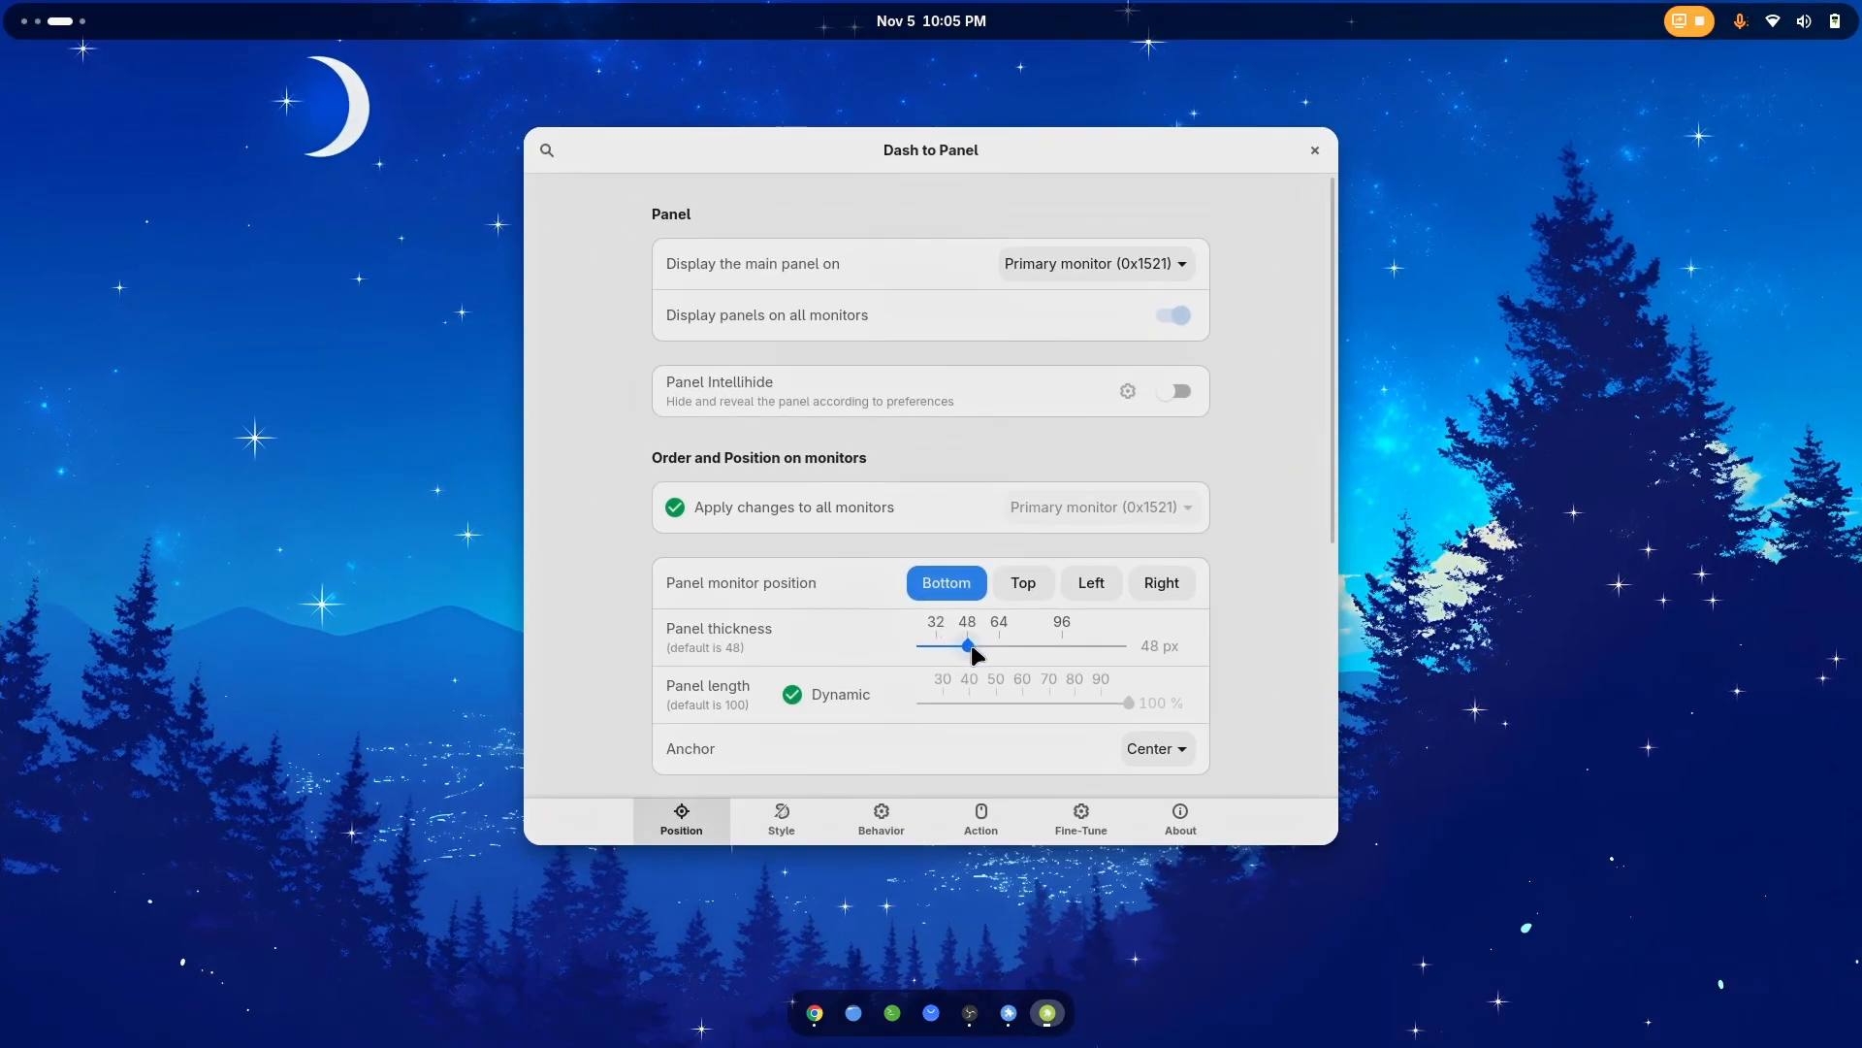
pyautogui.moveTo(965, 650); pyautogui.dragTo(1068, 646)
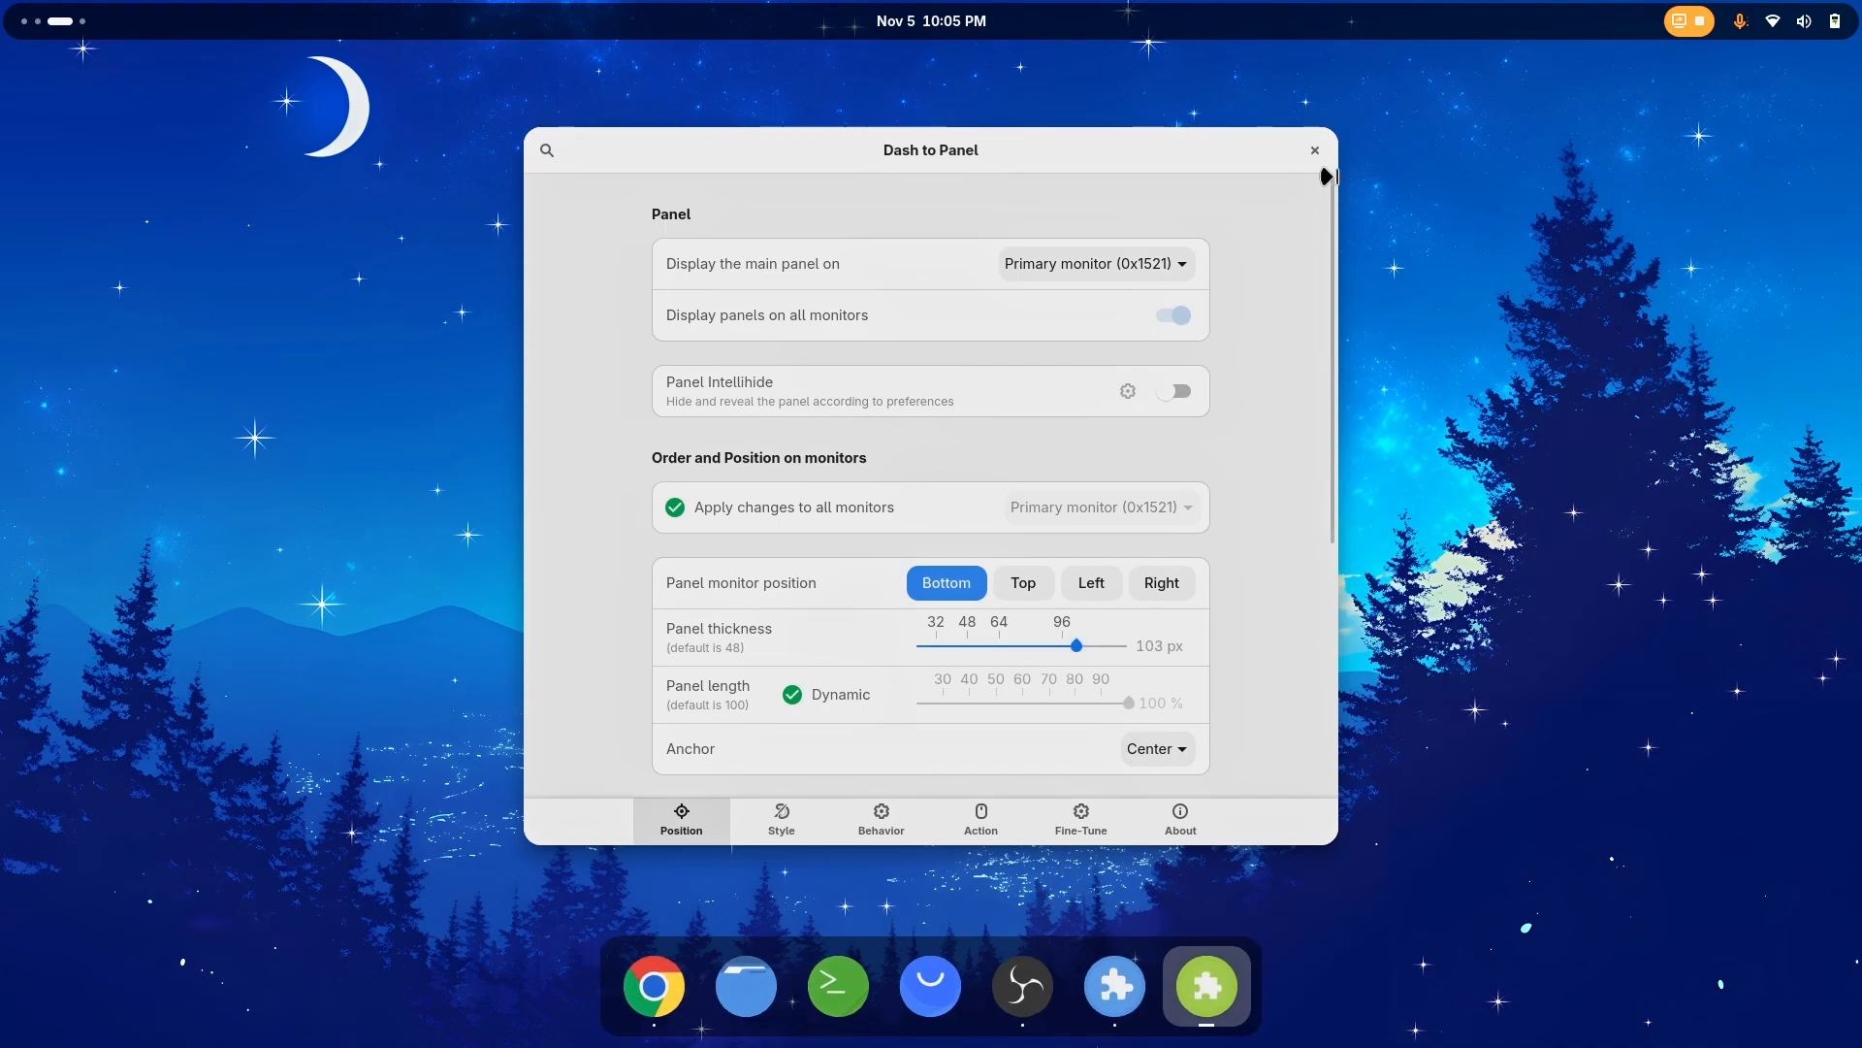
pyautogui.click(1316, 151)
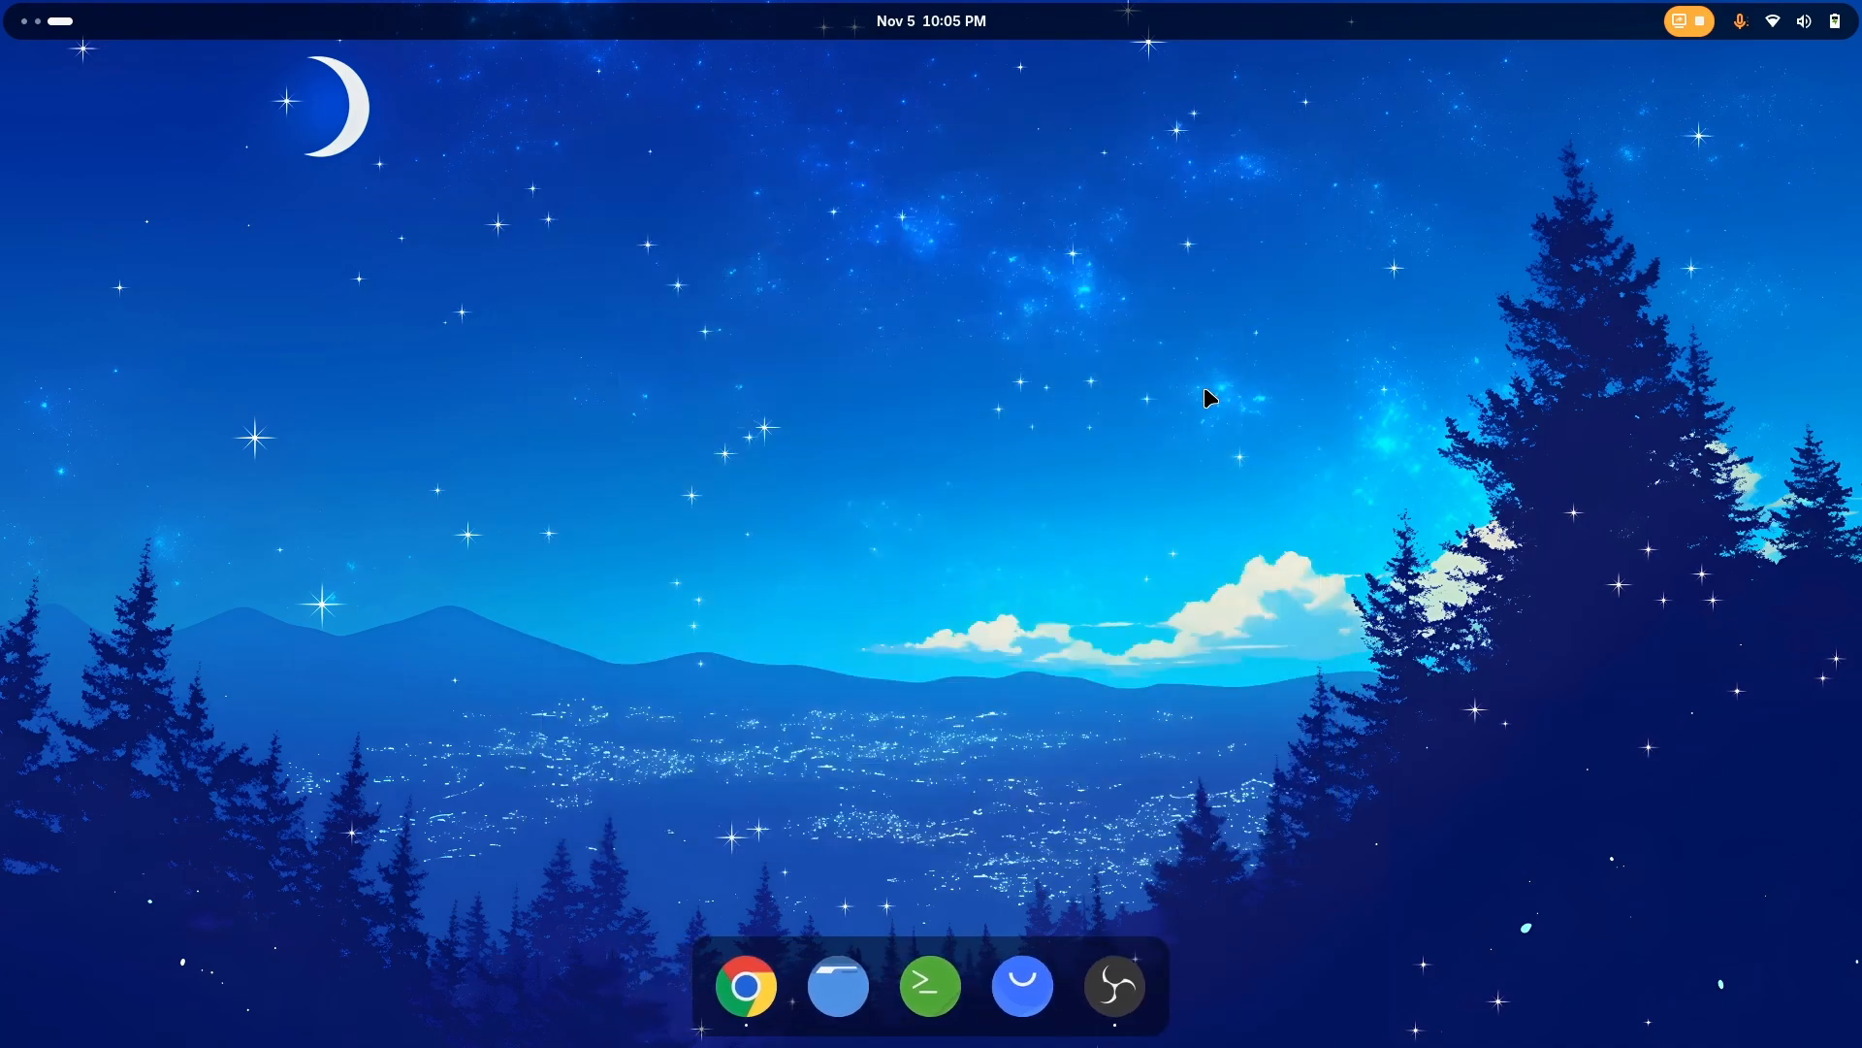
# Examine the activities overview and the application grid with the new theme and wallpaper
pyautogui.press('super')
pyautogui.press('super')
pyautogui.press('super')
pyautogui.press('super')
pyautogui.press('super')
pyautogui.press('super')
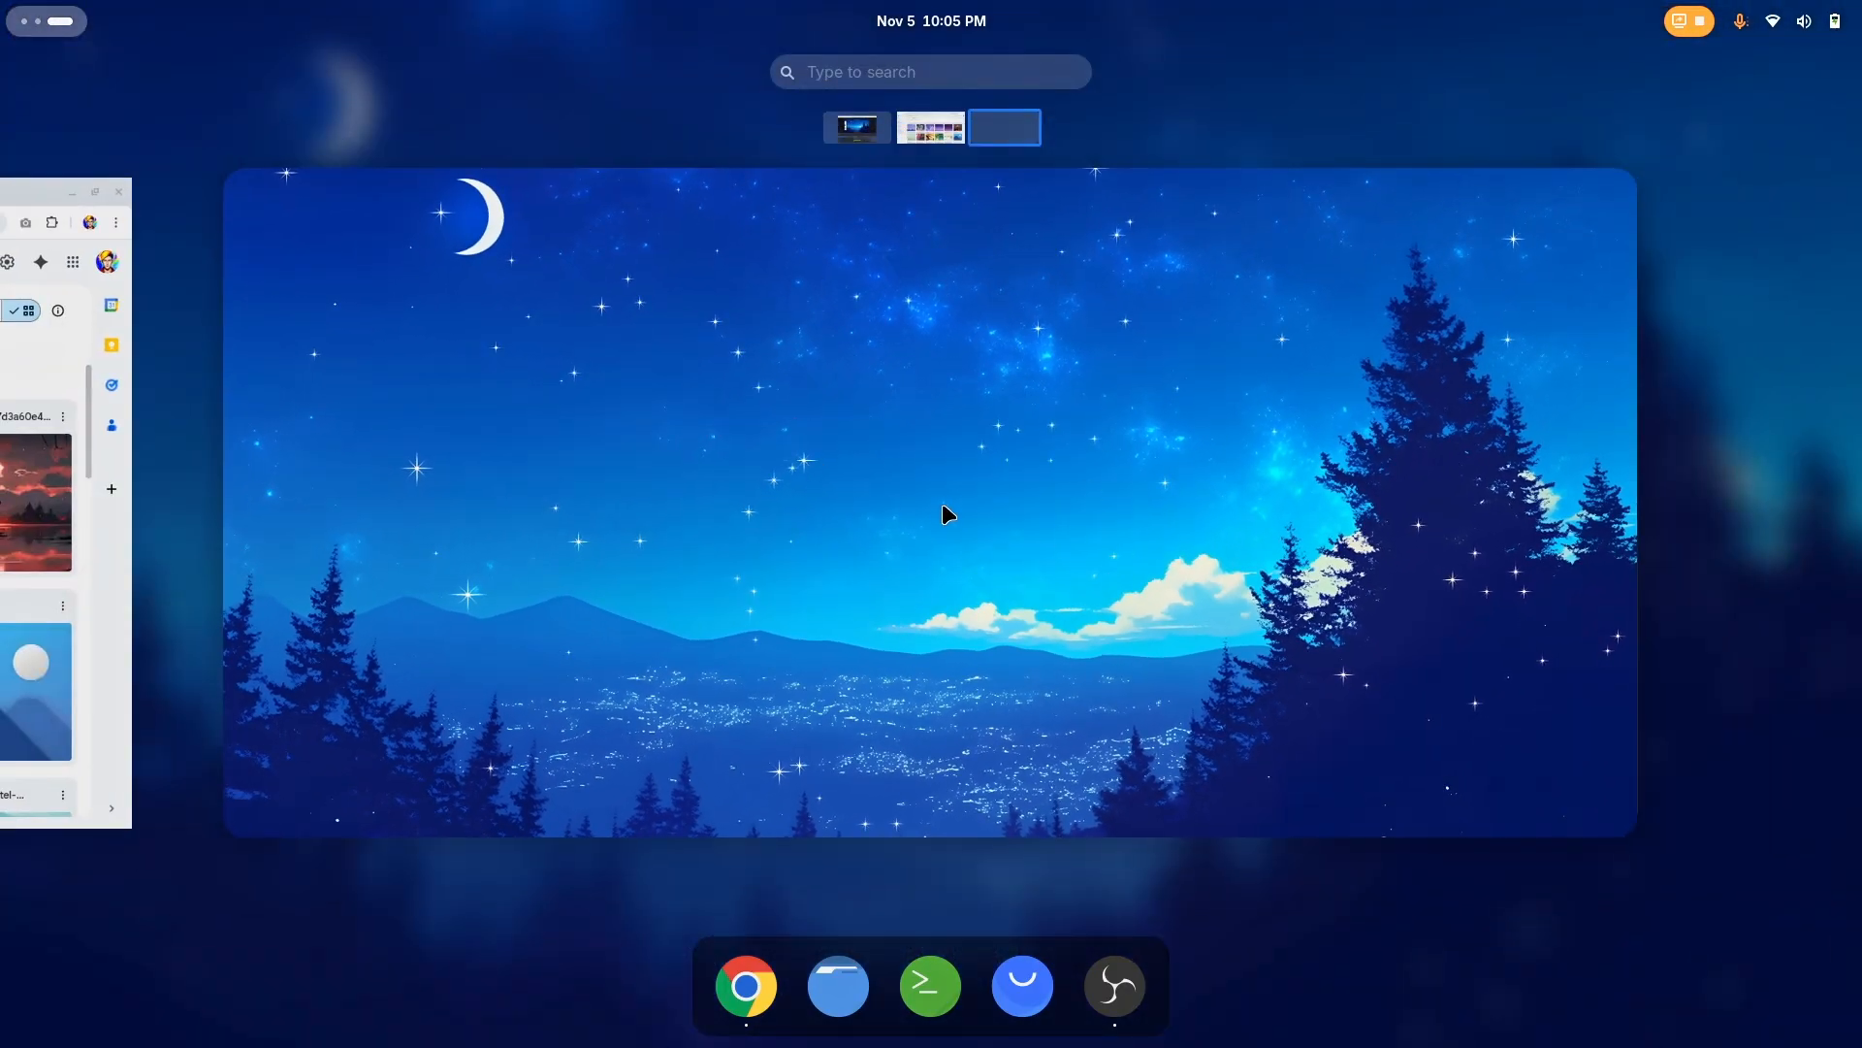
pyautogui.press('super')
pyautogui.press('super')
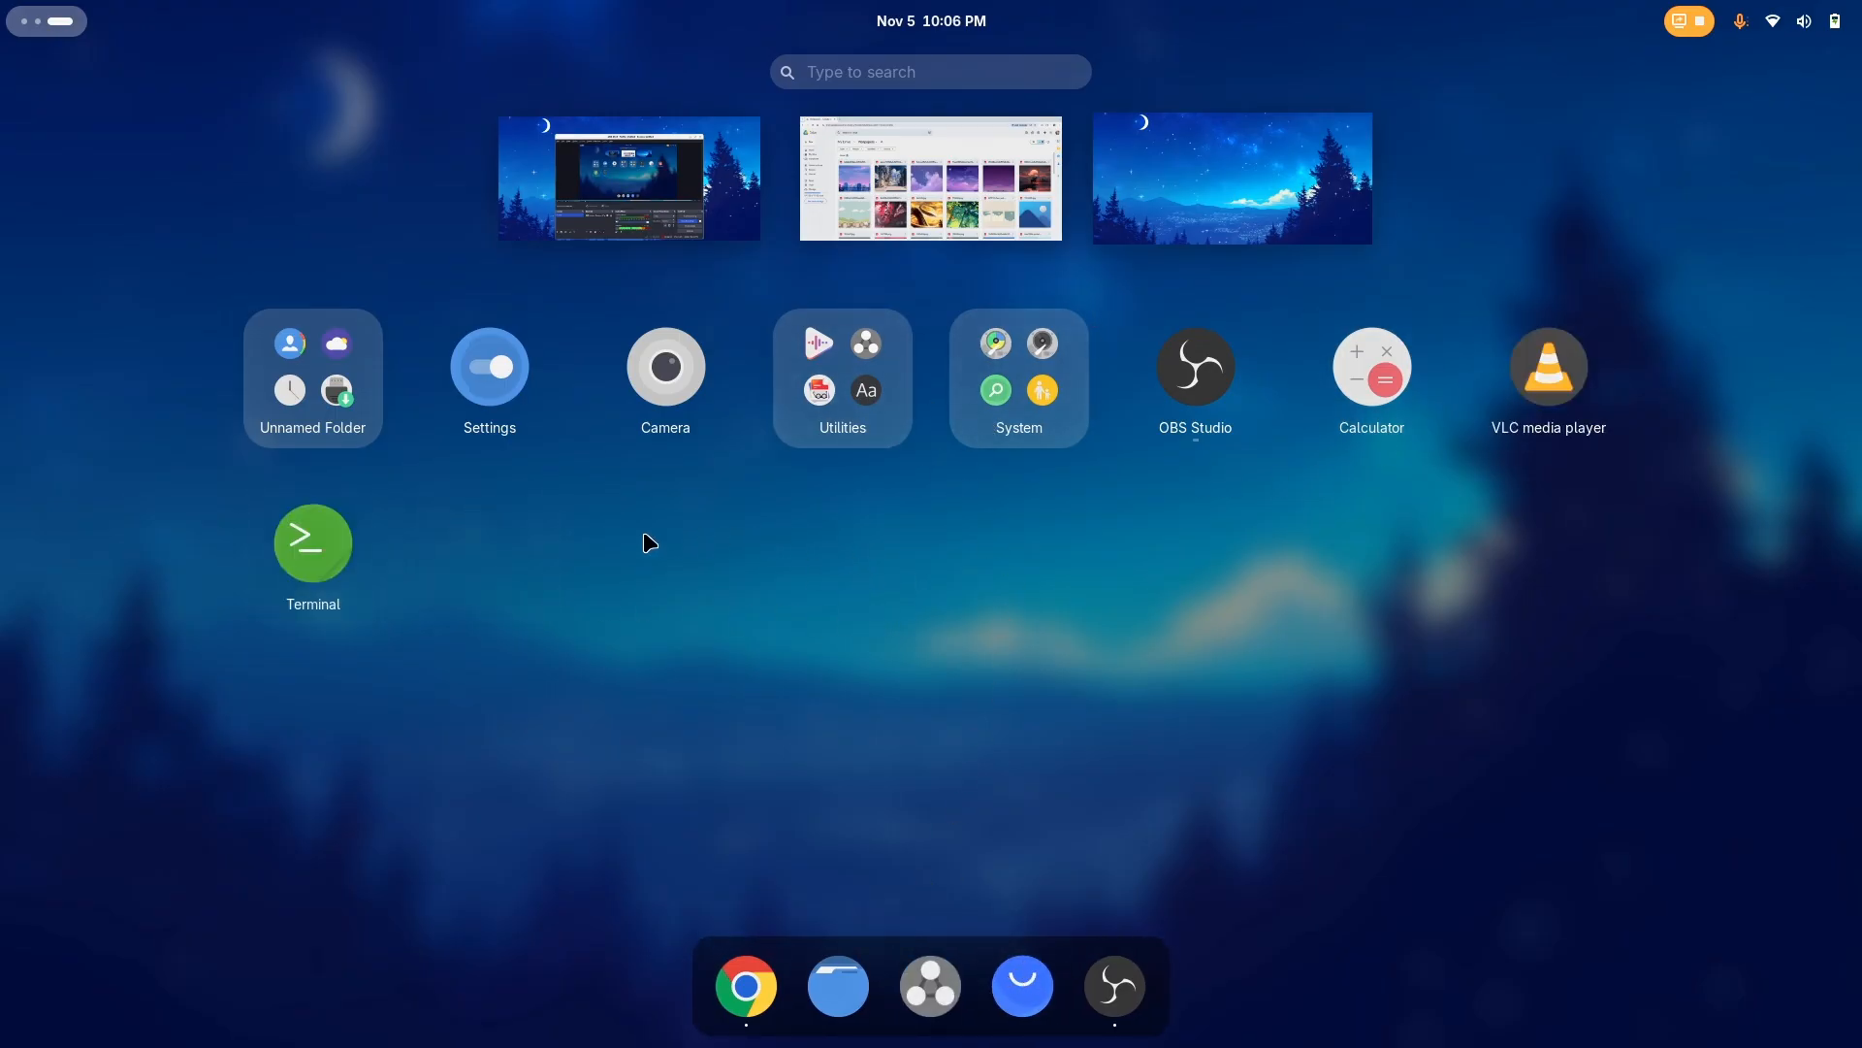
pyautogui.press('super')
pyautogui.press('super')
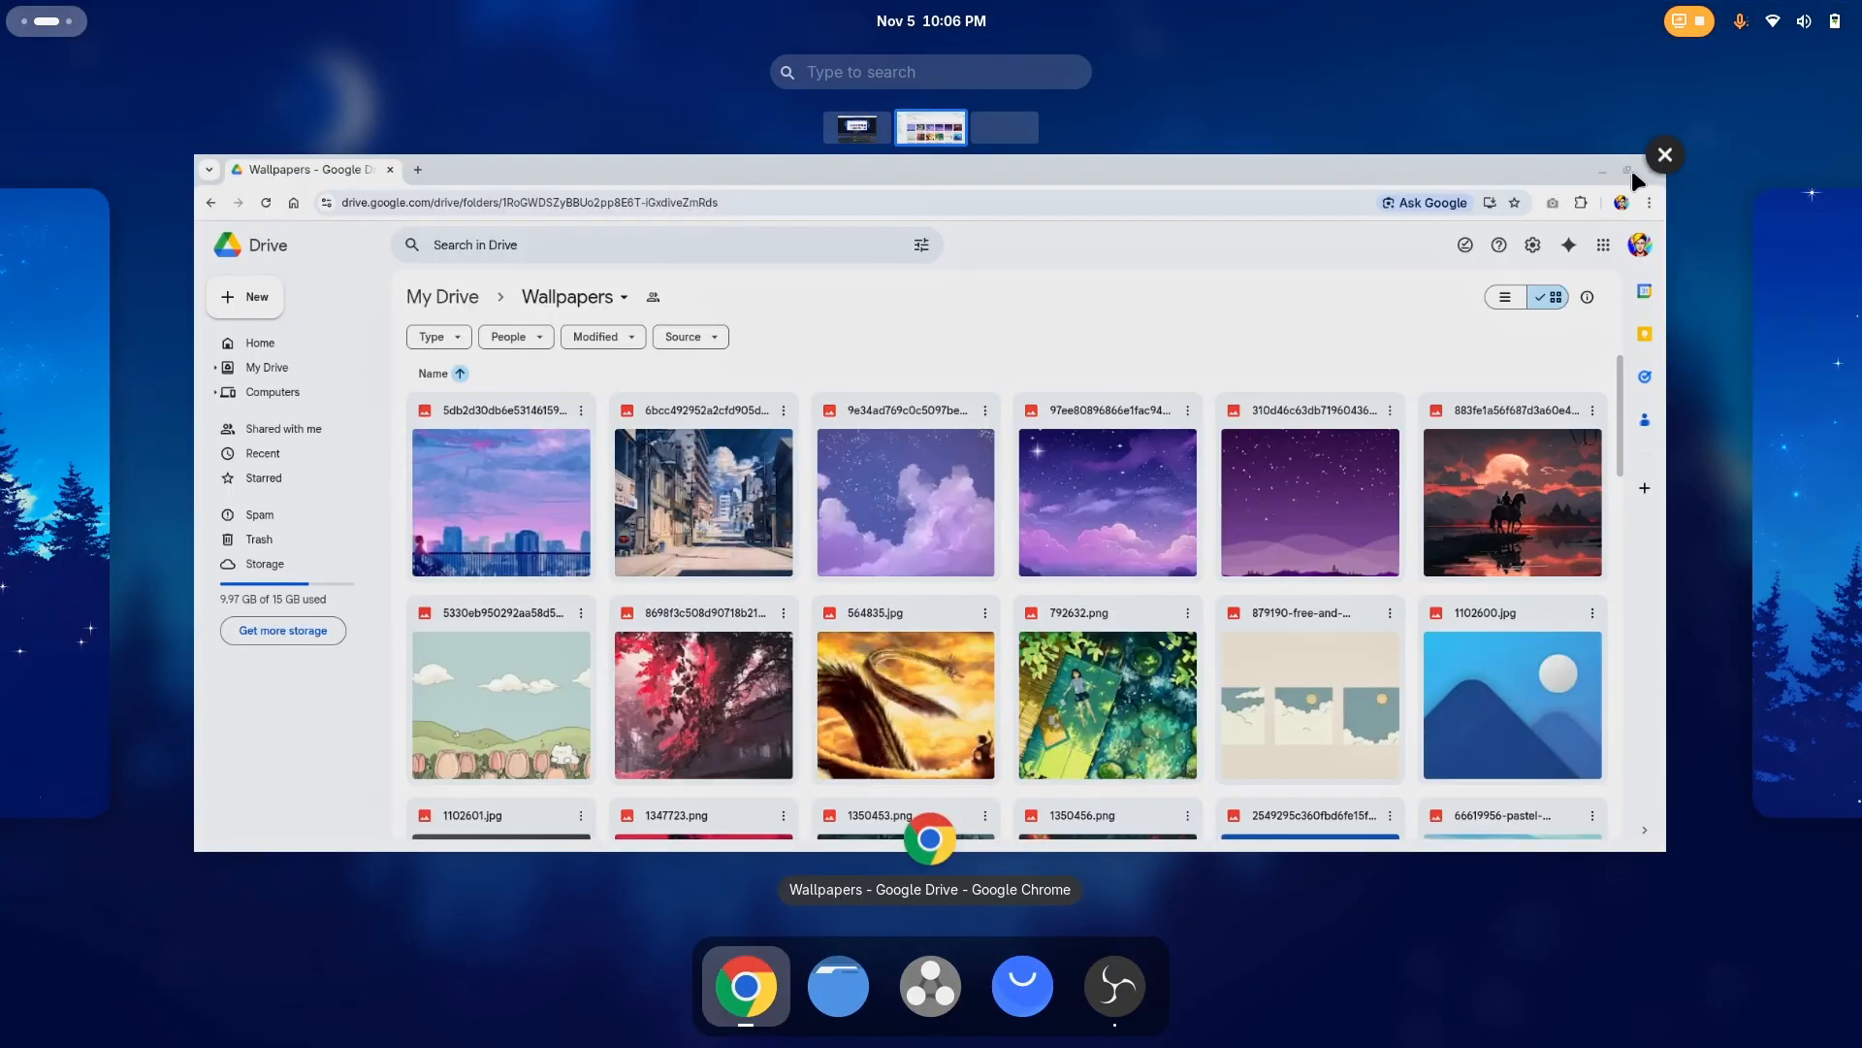
# Close the Chrome window showing the Wallpapers folder and check the quick settings on the empty workspace
pyautogui.click(1665, 155)
pyautogui.hscroll(-5, 966, 446)
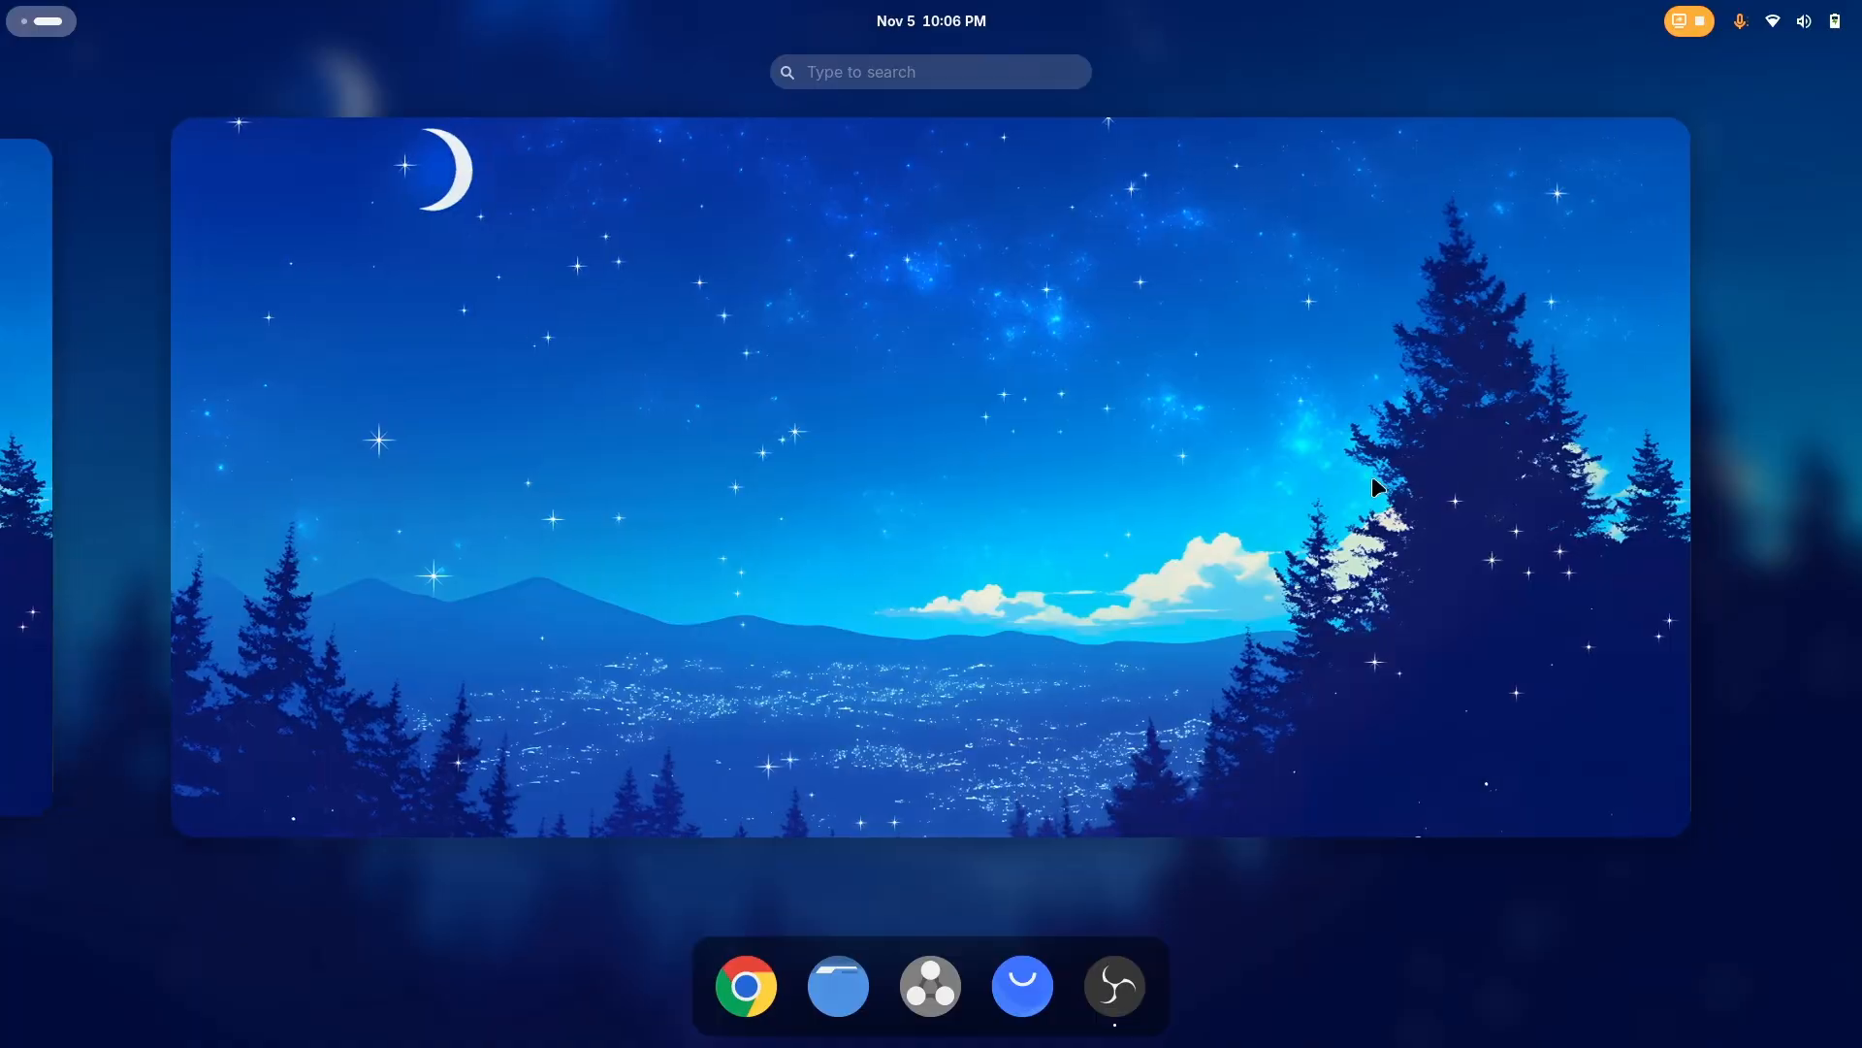
pyautogui.click(1106, 330)
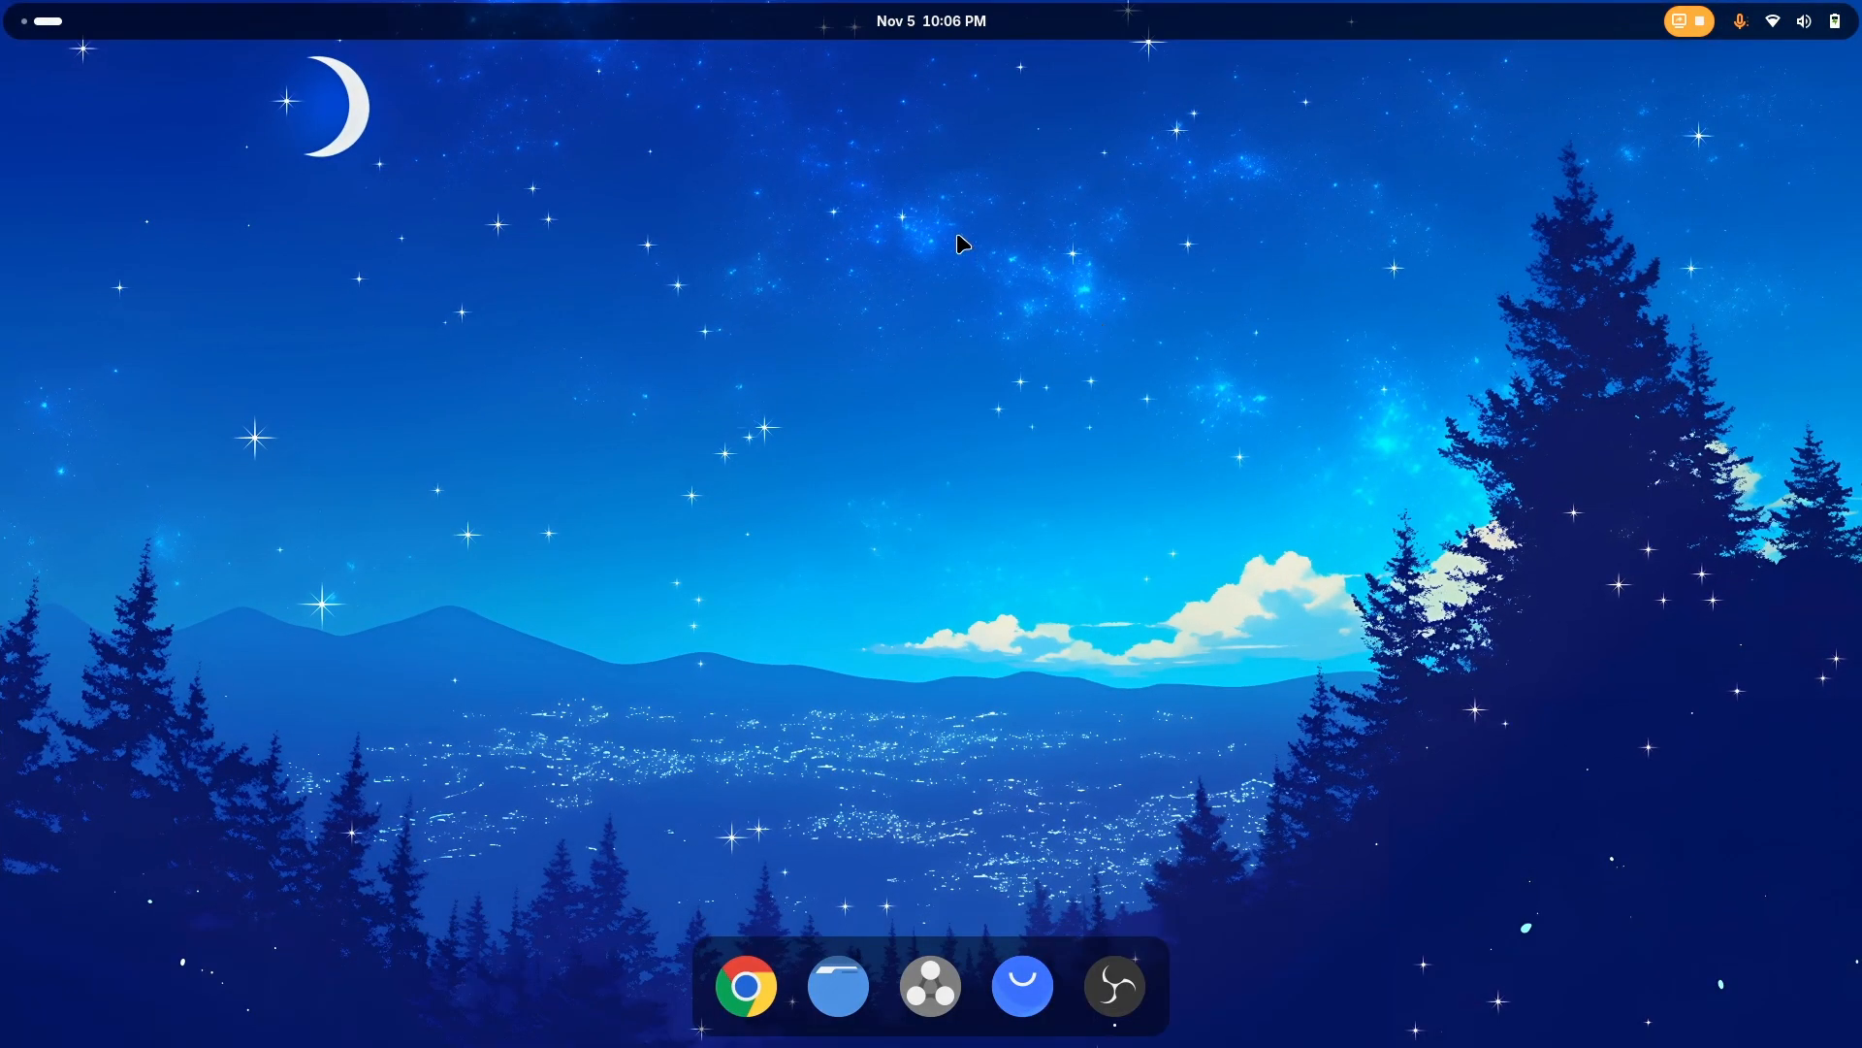
pyautogui.click(1825, 20)
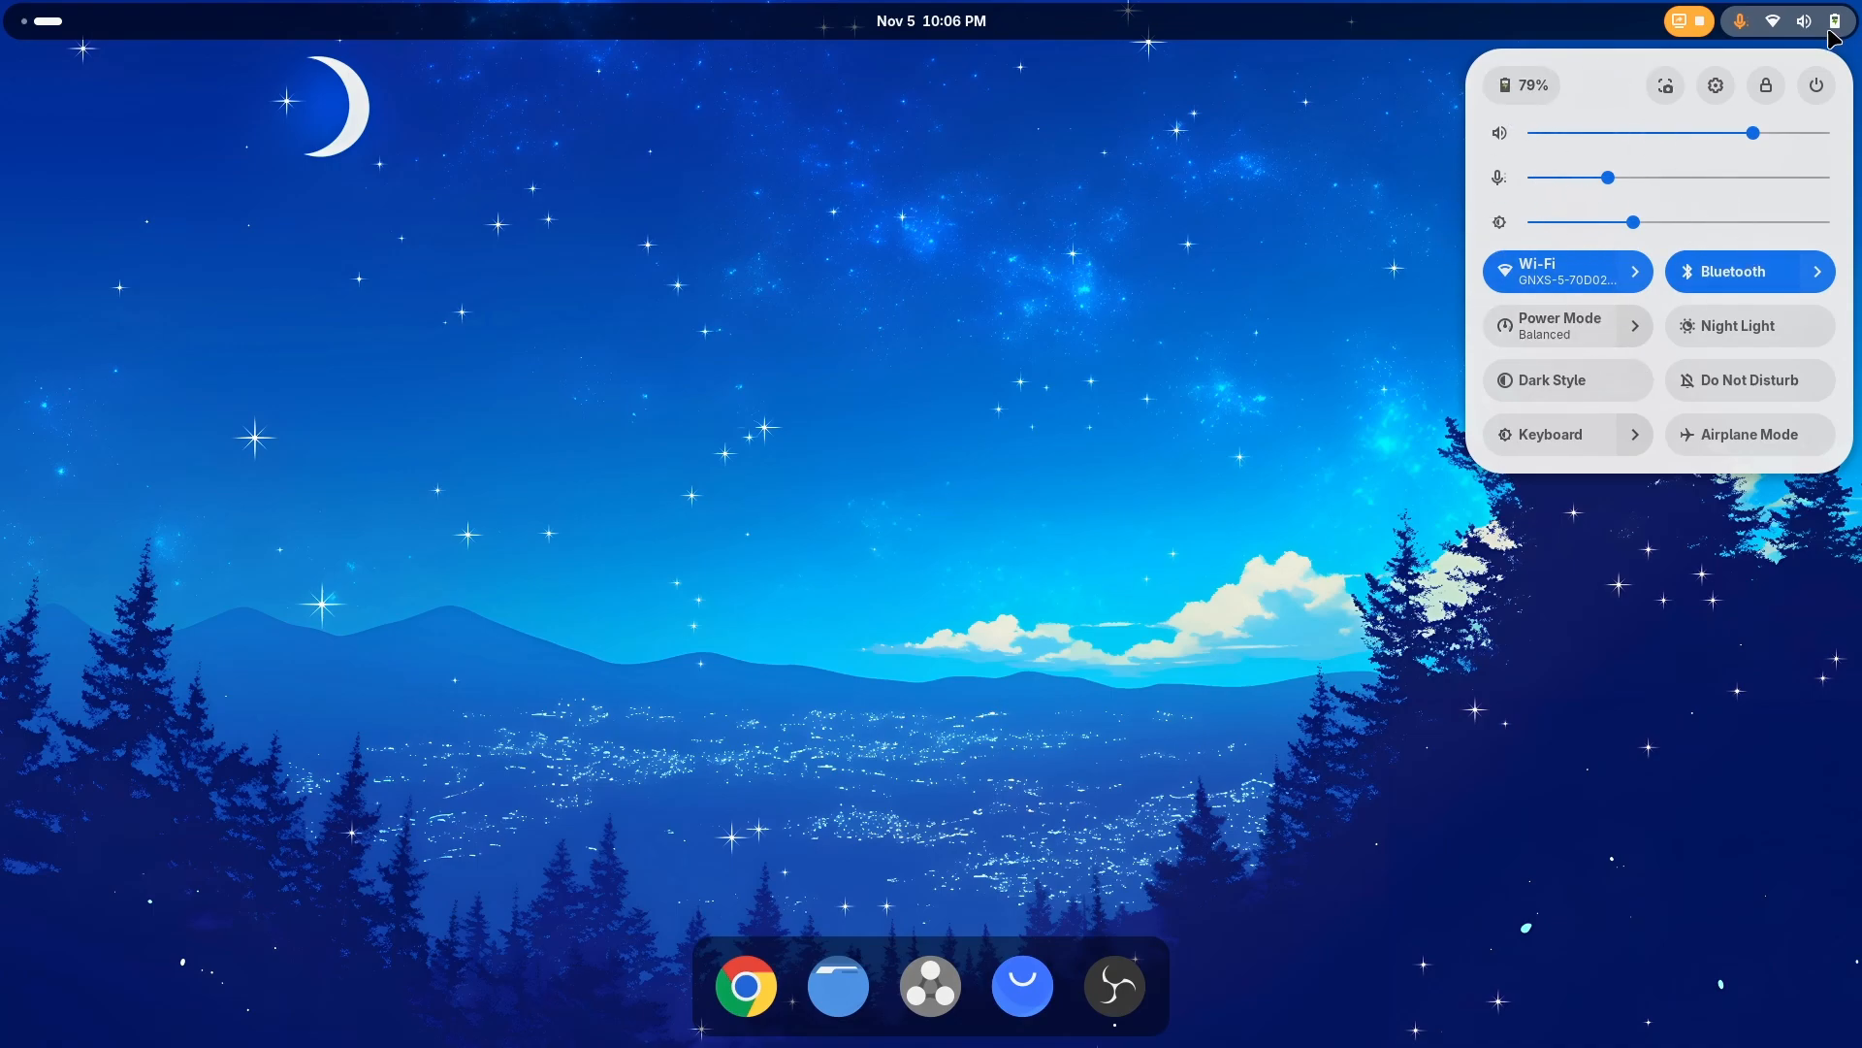
pyautogui.click(1822, 32)
# Open Tweaks, set the Shell style to Orchis-Dark under Appearance and close Tweaks
pyautogui.press('super')
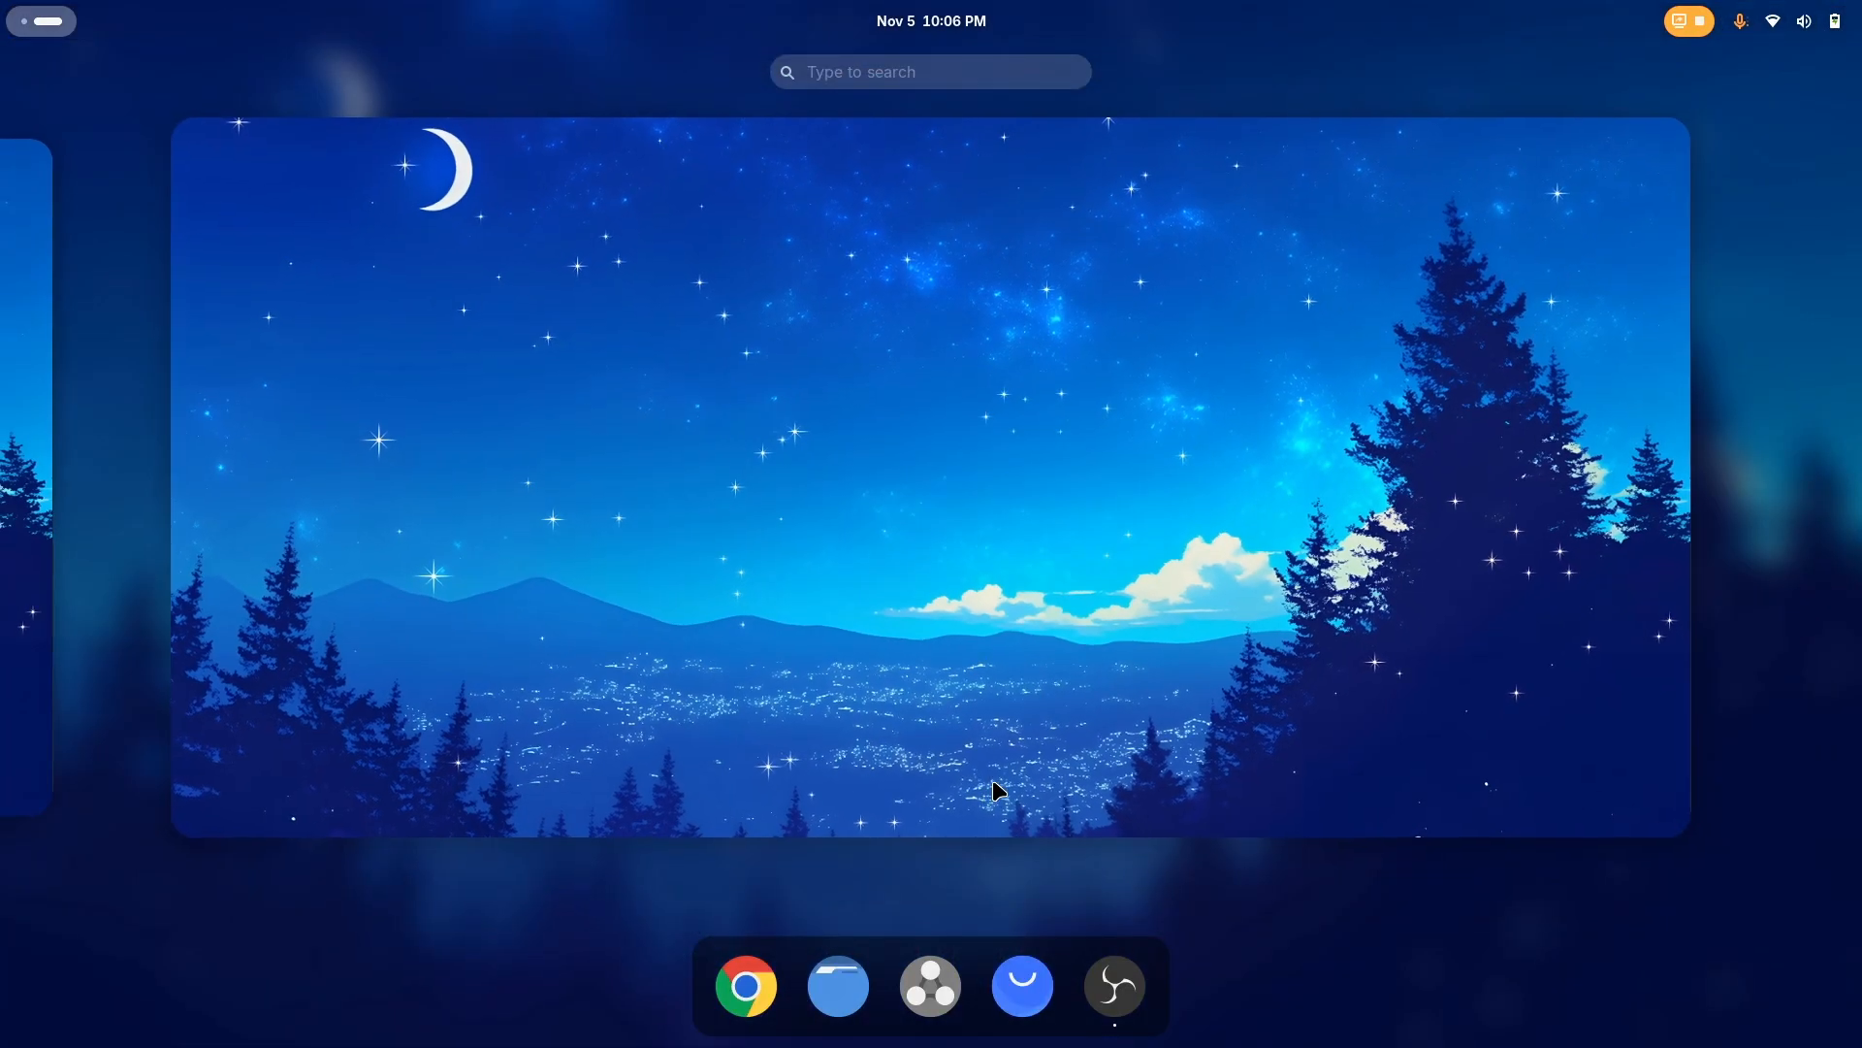
pyautogui.write('tw')
pyautogui.press('Return')
pyautogui.click(533, 288)
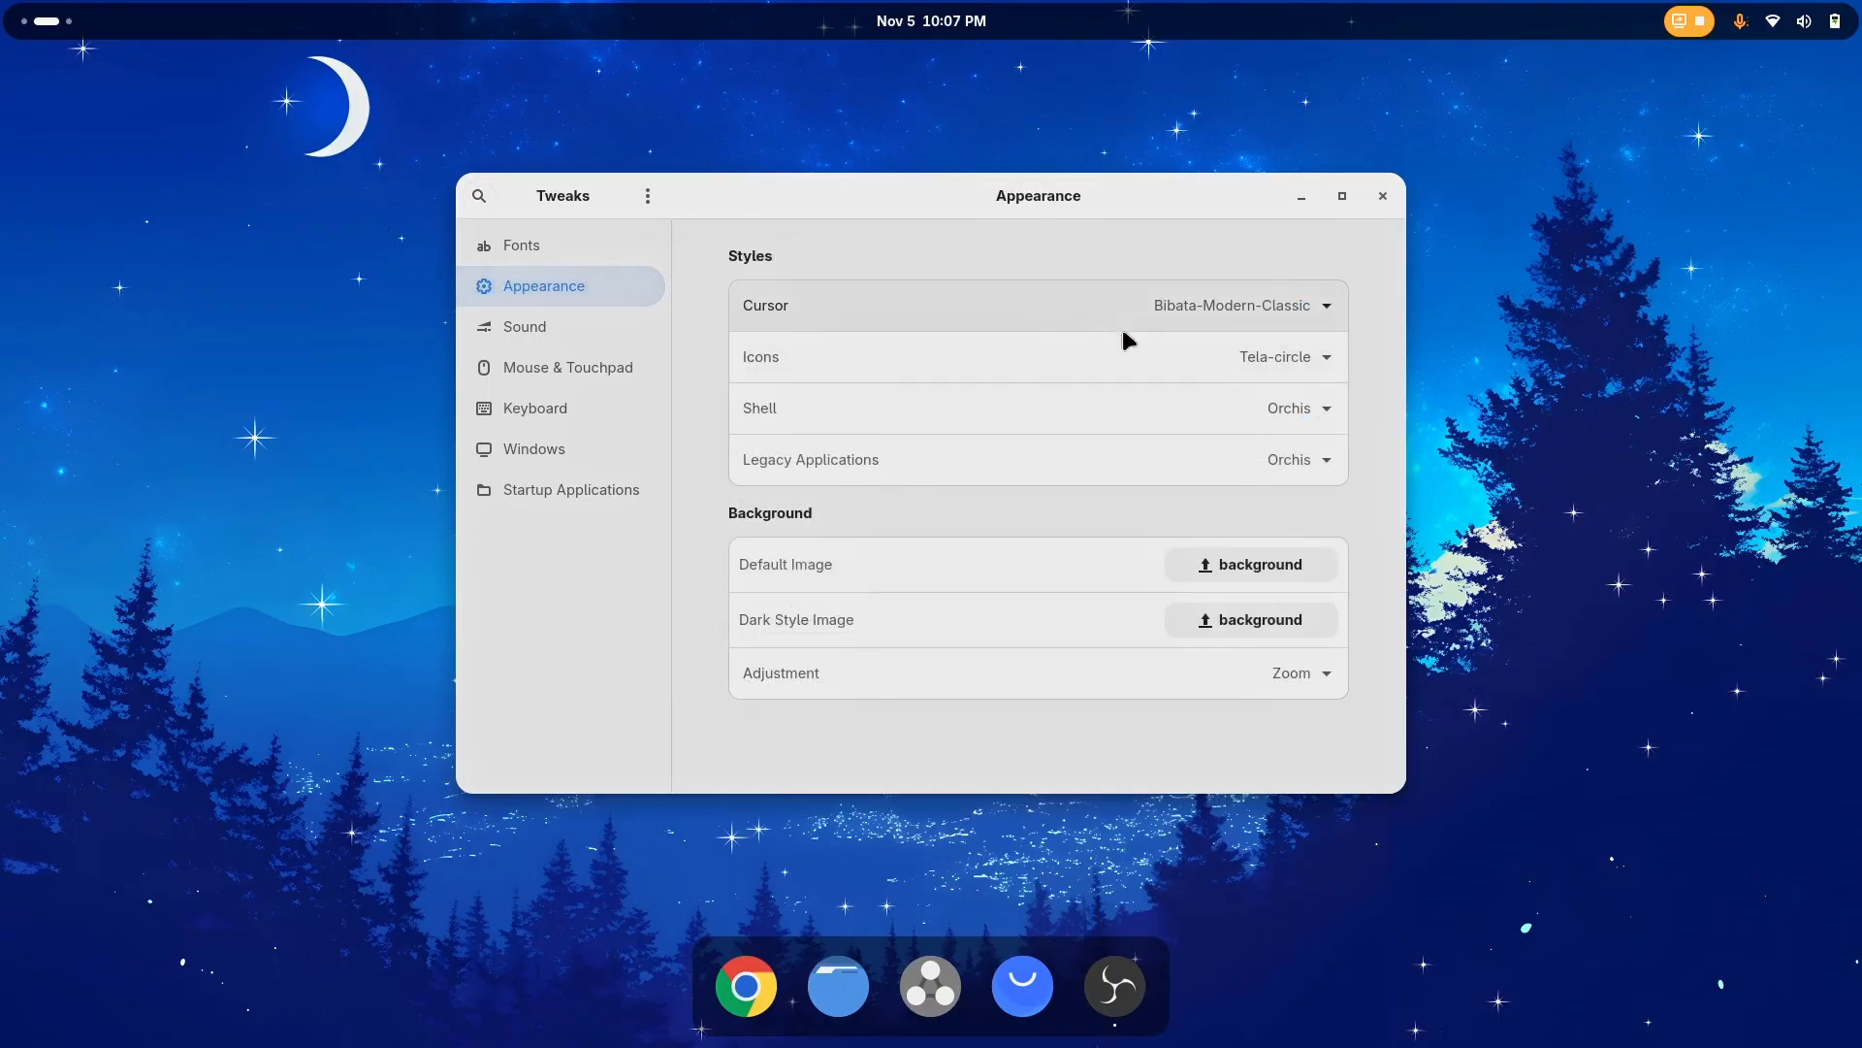
pyautogui.click(1256, 409)
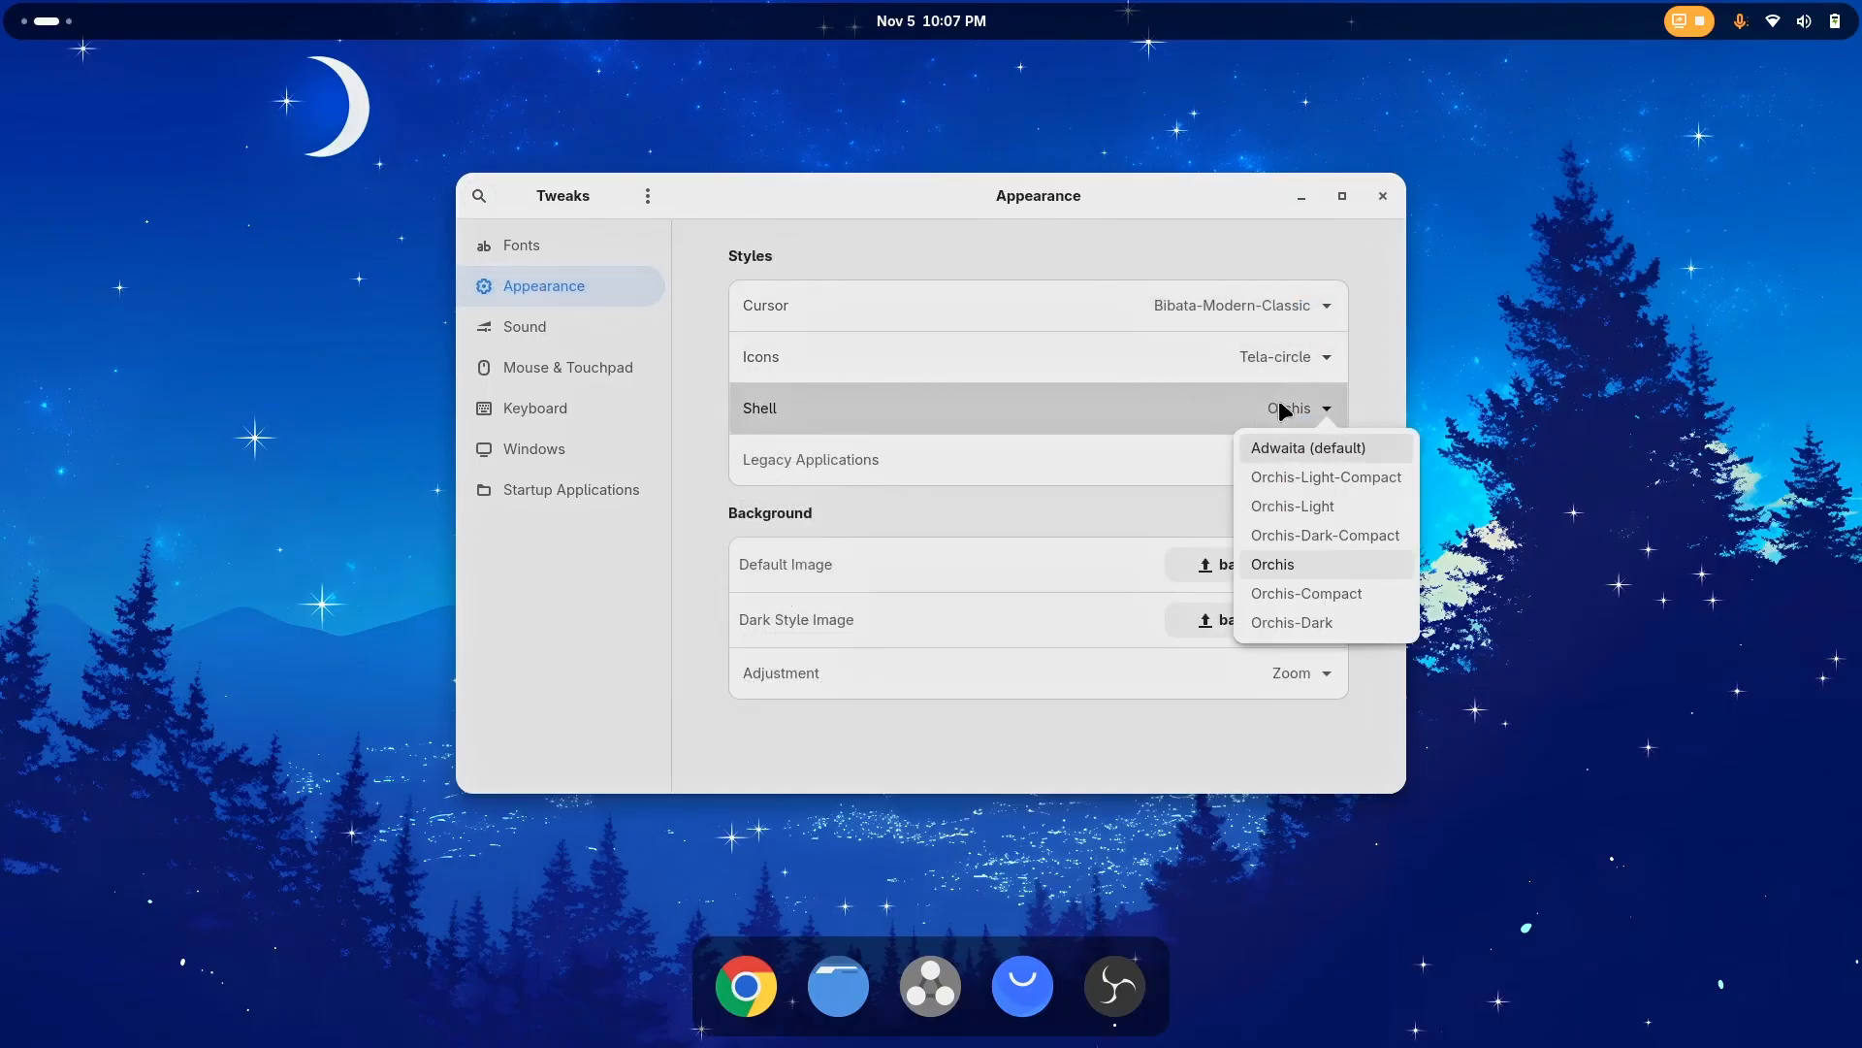
pyautogui.click(1282, 627)
pyautogui.click(1383, 197)
# Examine the quick settings with their Bluetooth device list and Wi-Fi network list in the dark shell theme
pyautogui.click(1786, 20)
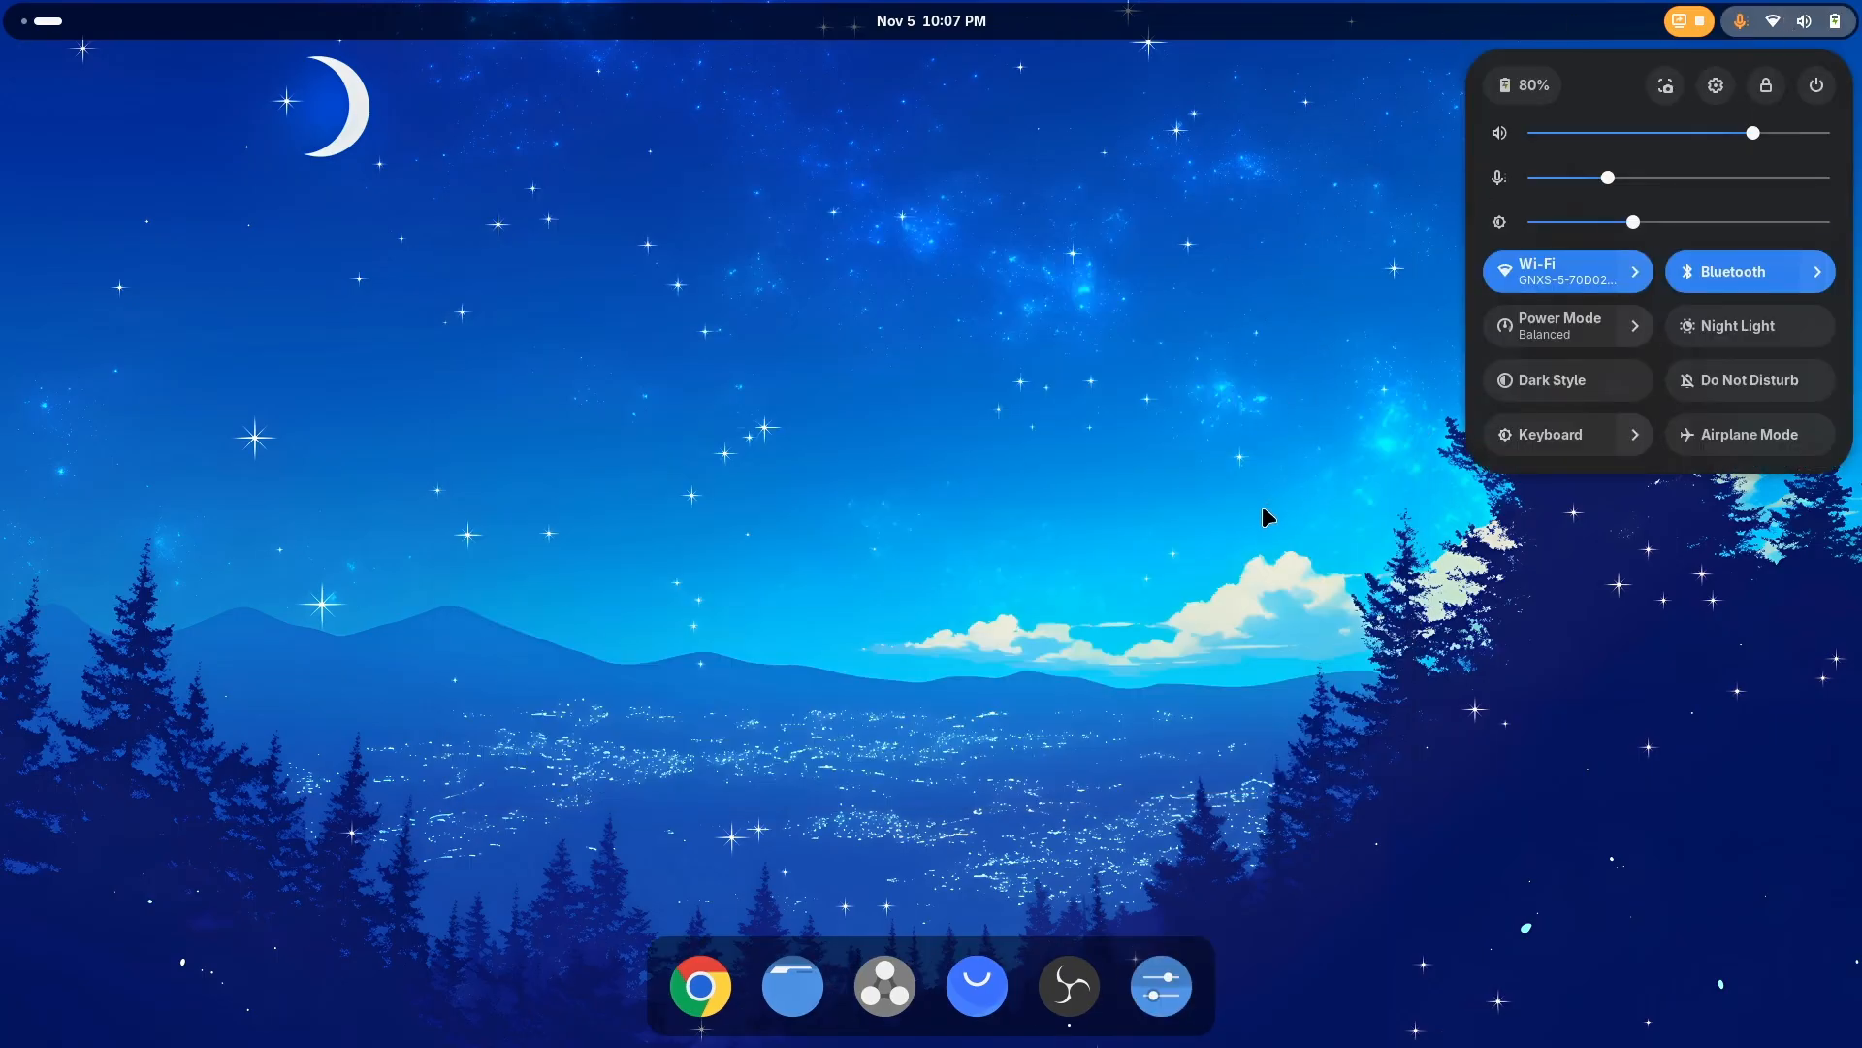
pyautogui.click(1643, 276)
pyautogui.click(1822, 273)
pyautogui.click(1823, 272)
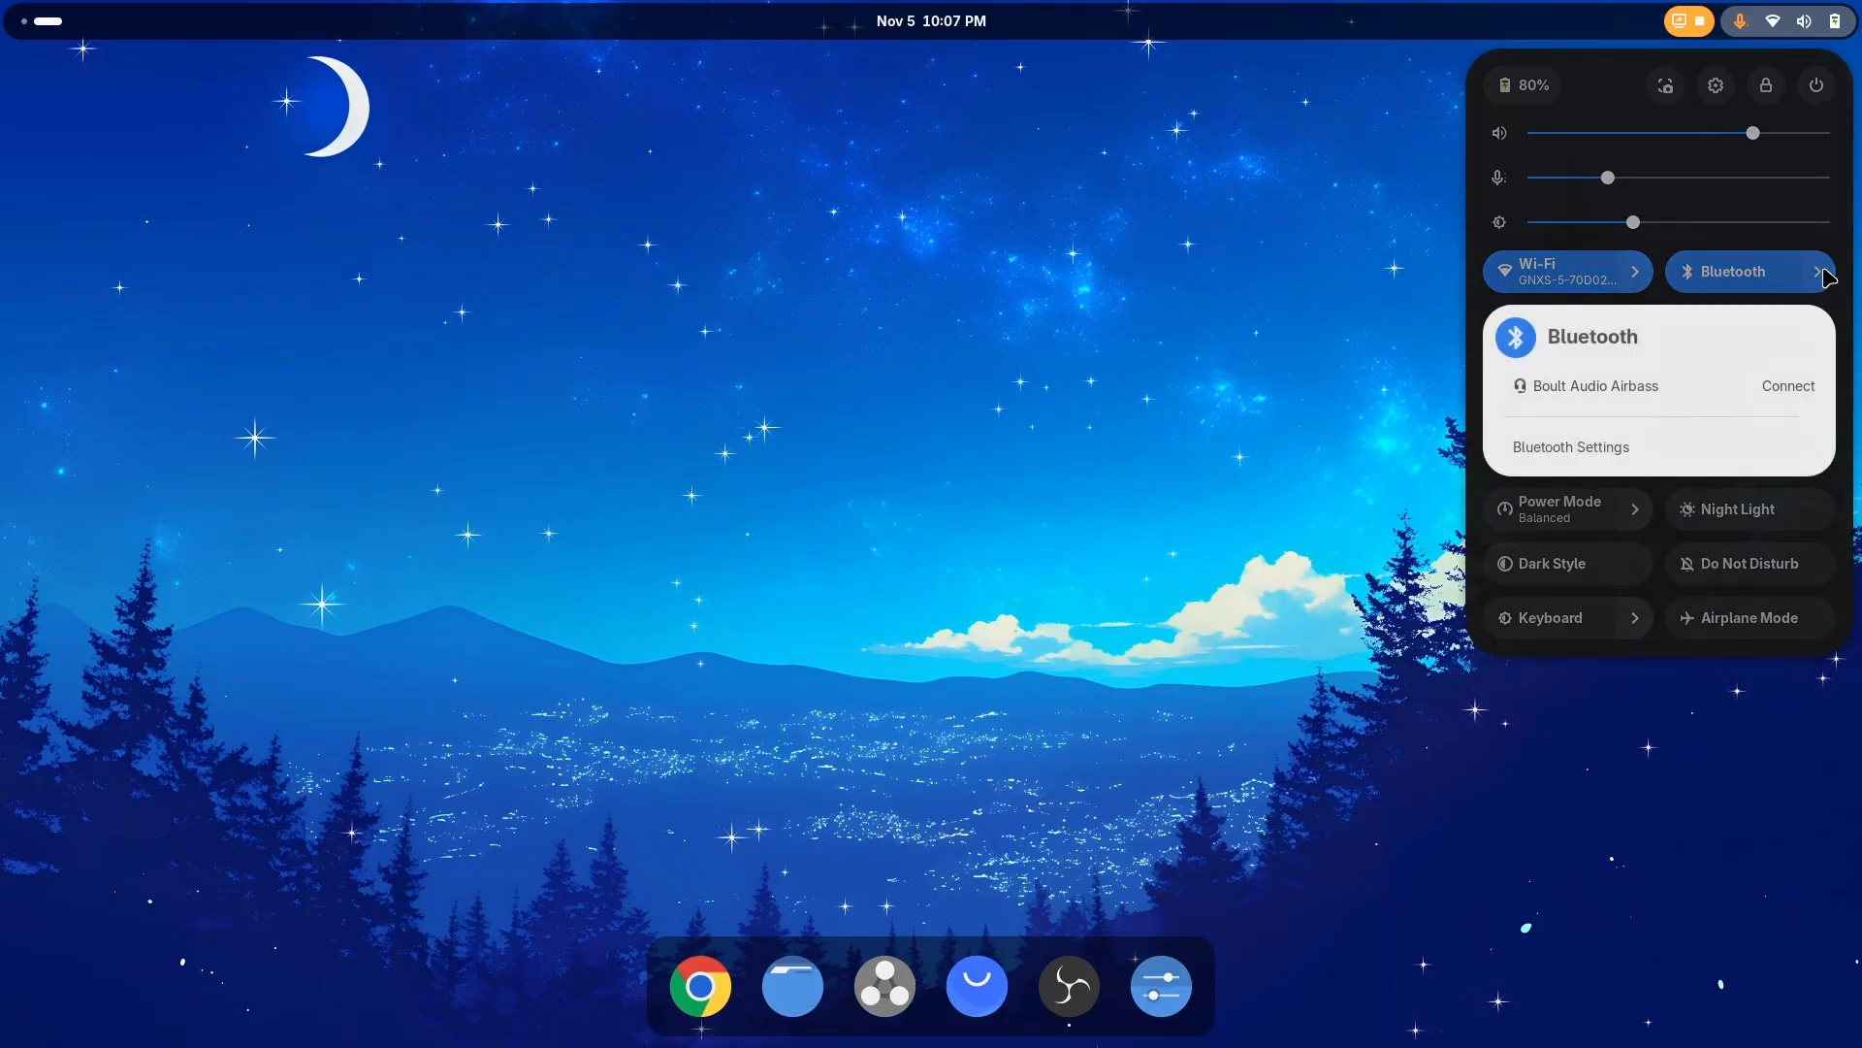
pyautogui.click(1824, 274)
pyautogui.click(1635, 271)
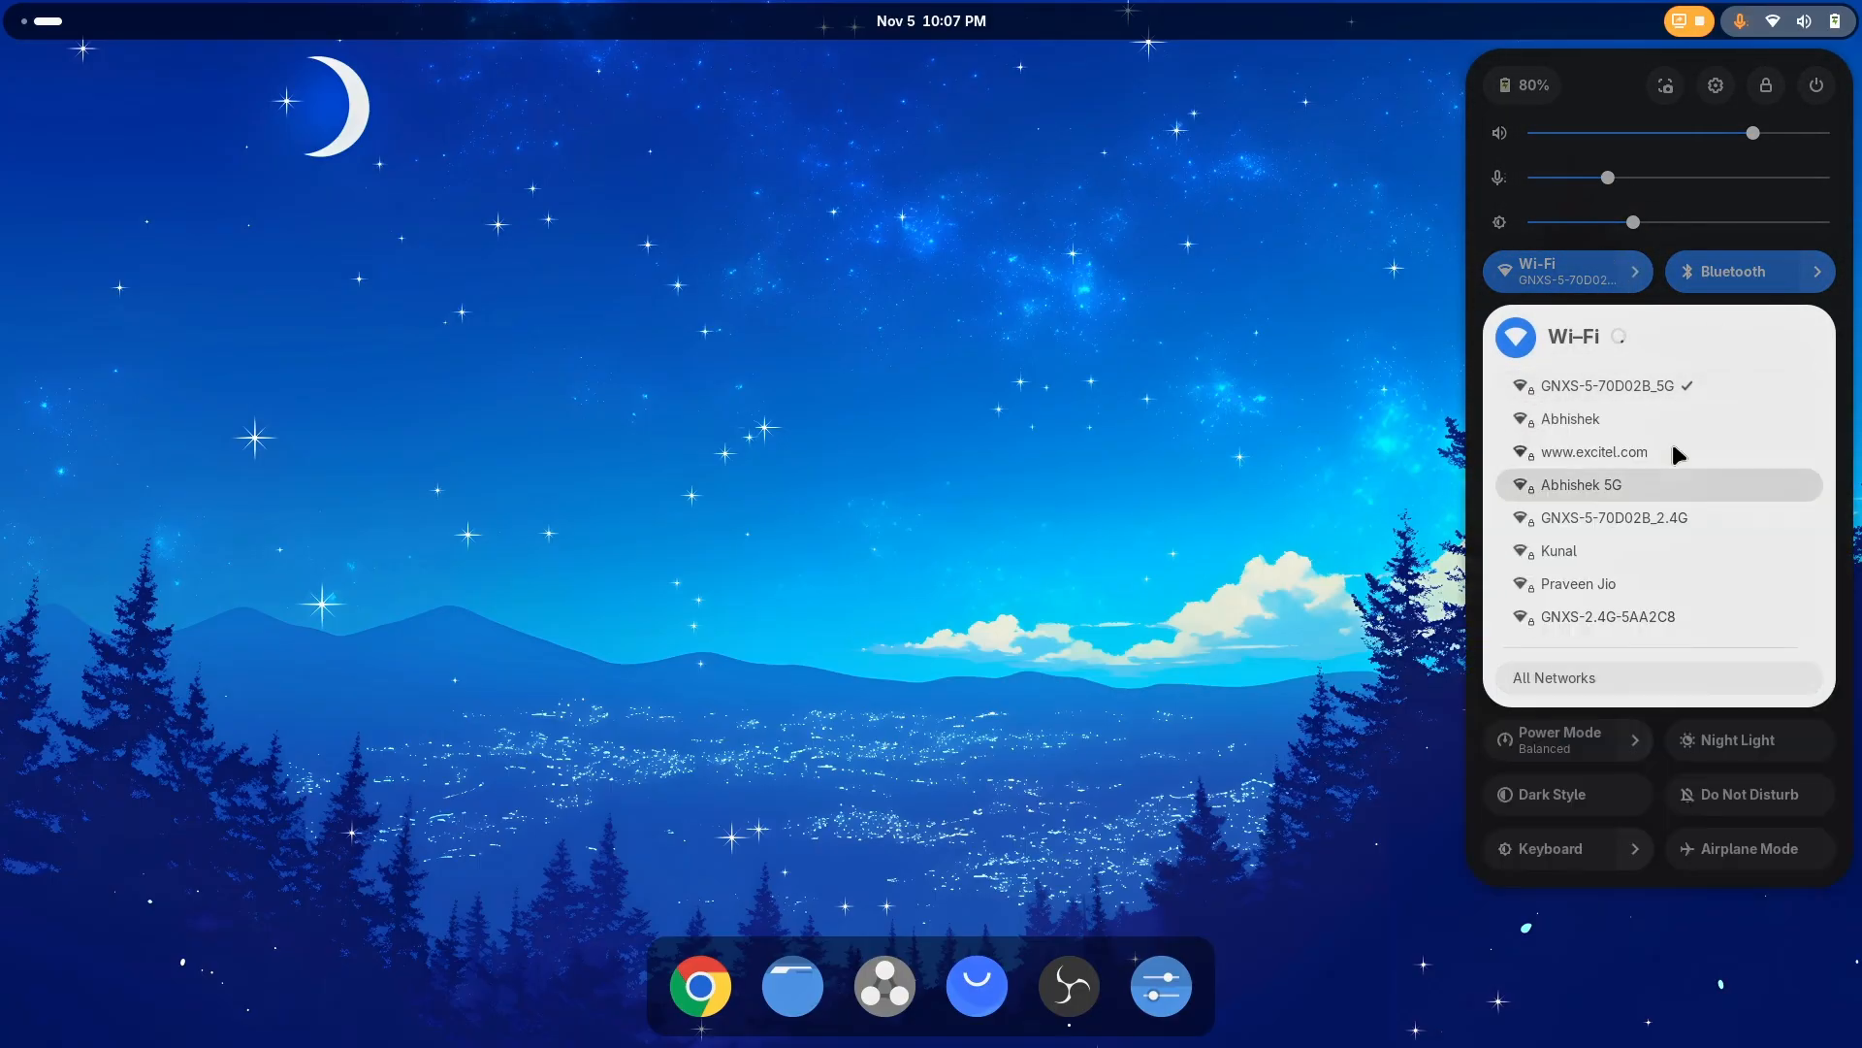
pyautogui.click(1637, 274)
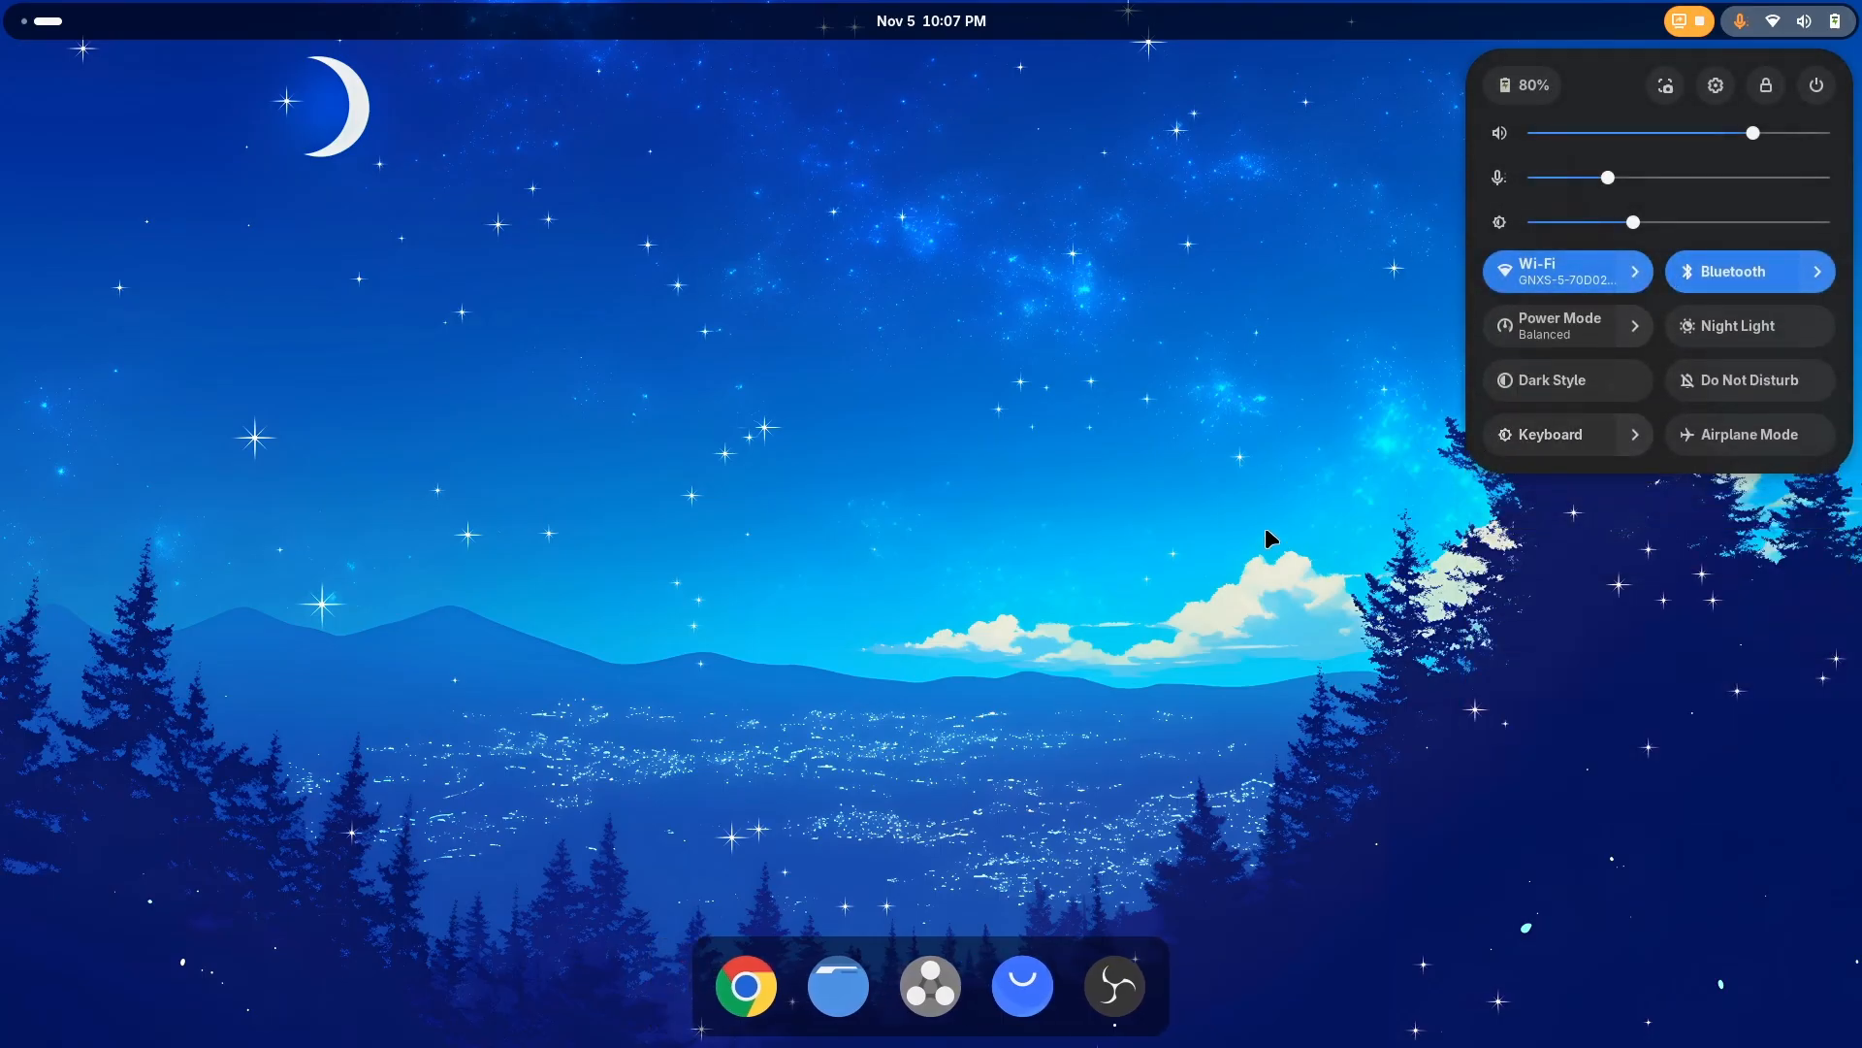